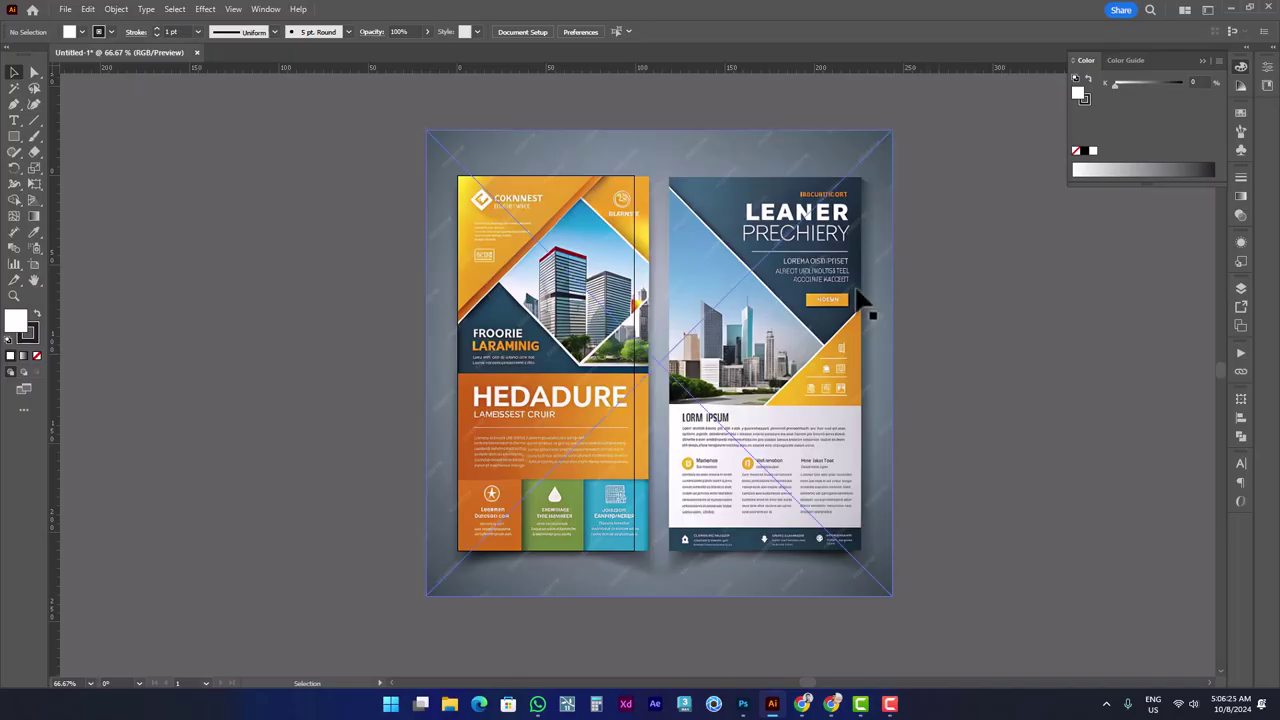
Inspect the placed two-flyer reference image by selecting it, zooming in and out, and deselecting it.
left_click(959, 315)
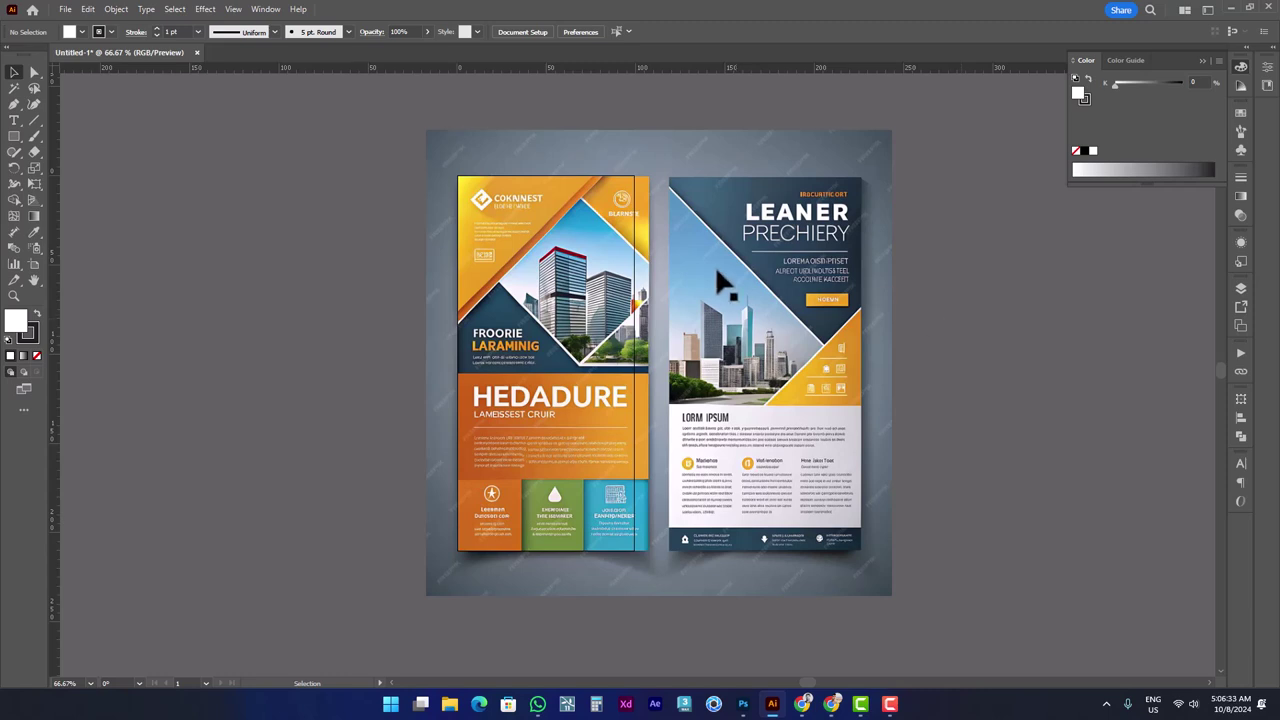
left_click(690, 255)
scroll(460, 178, "up", 1)
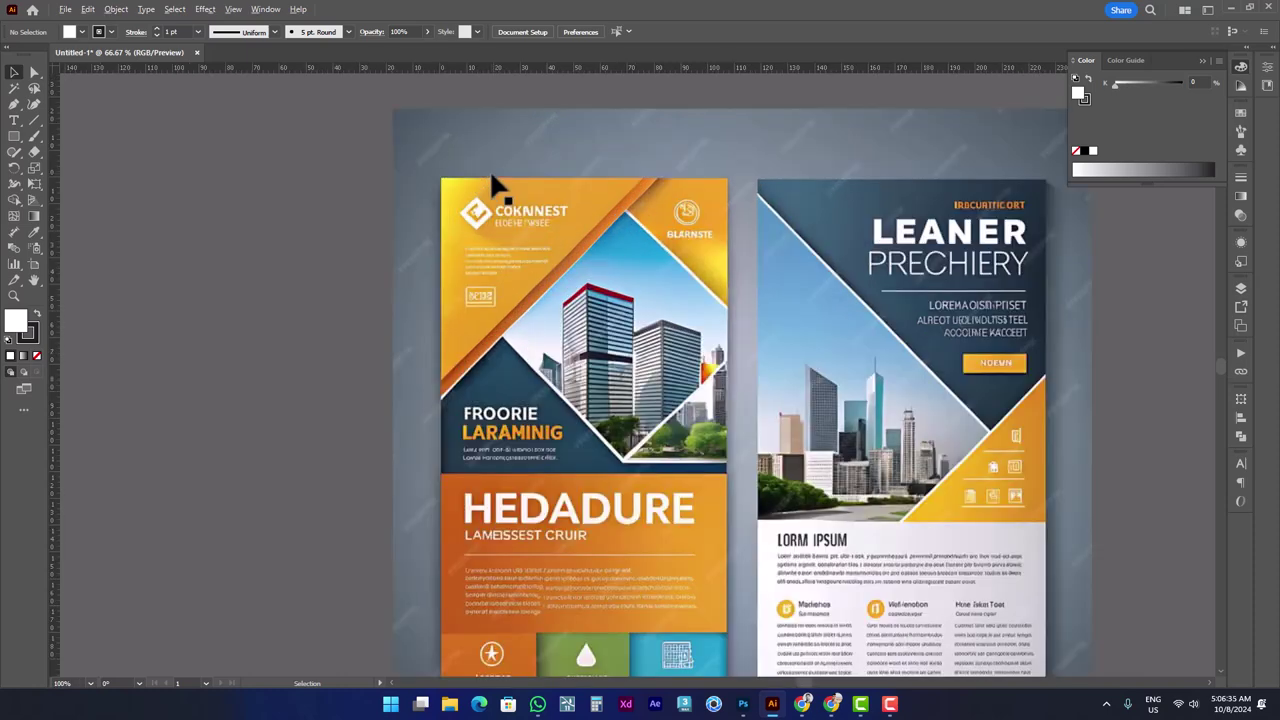
scroll(1000, 283, "down", 2)
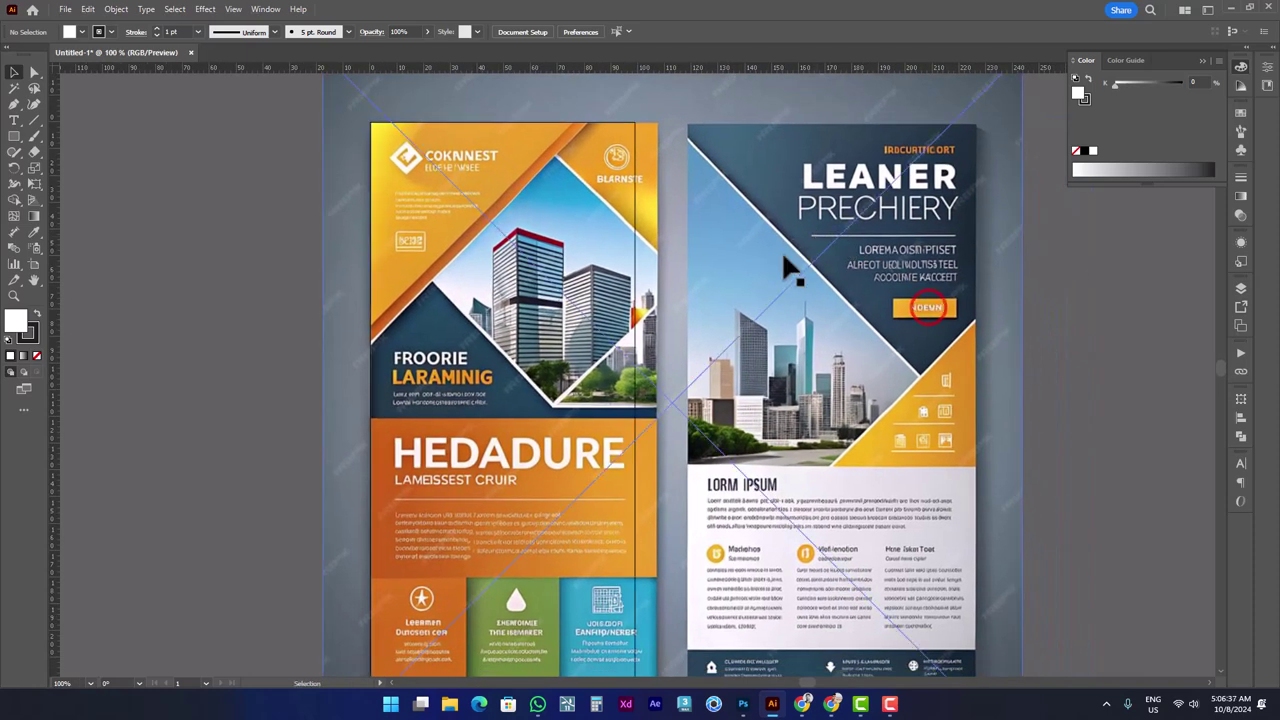
scroll(668, 205, "down", 1)
left_click(270, 110)
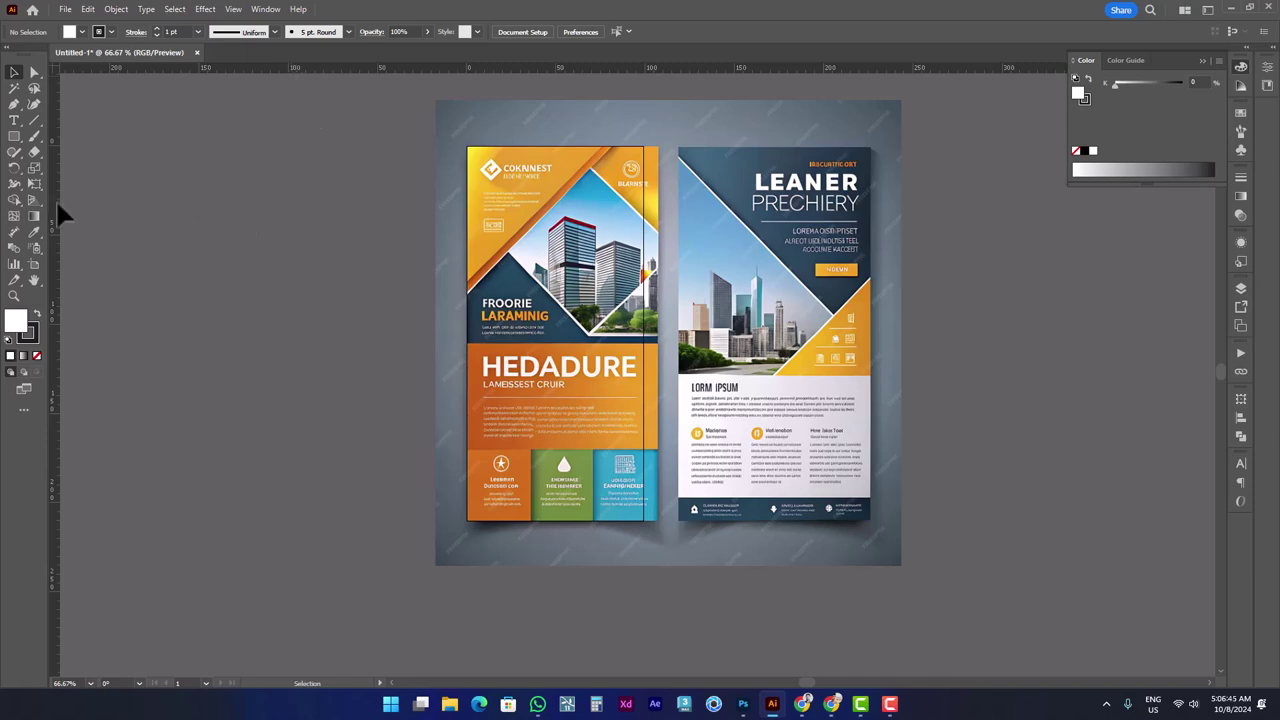
left_click(62, 10)
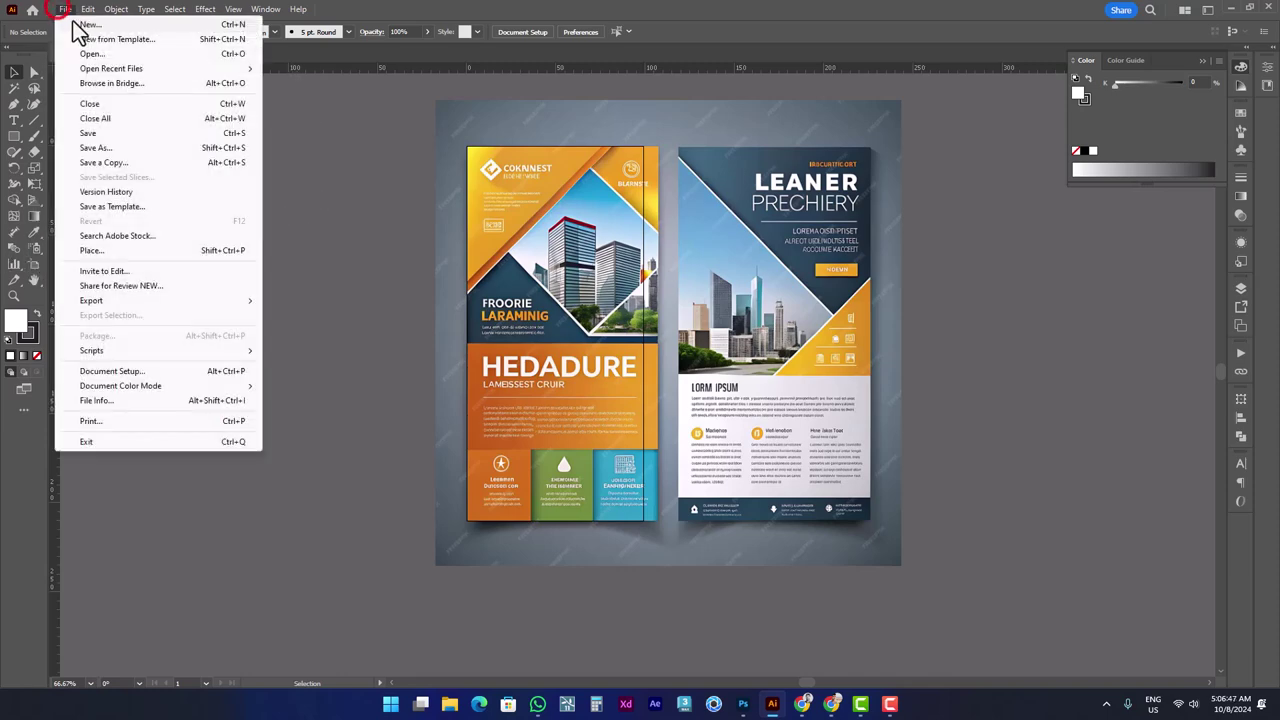
left_click(78, 27)
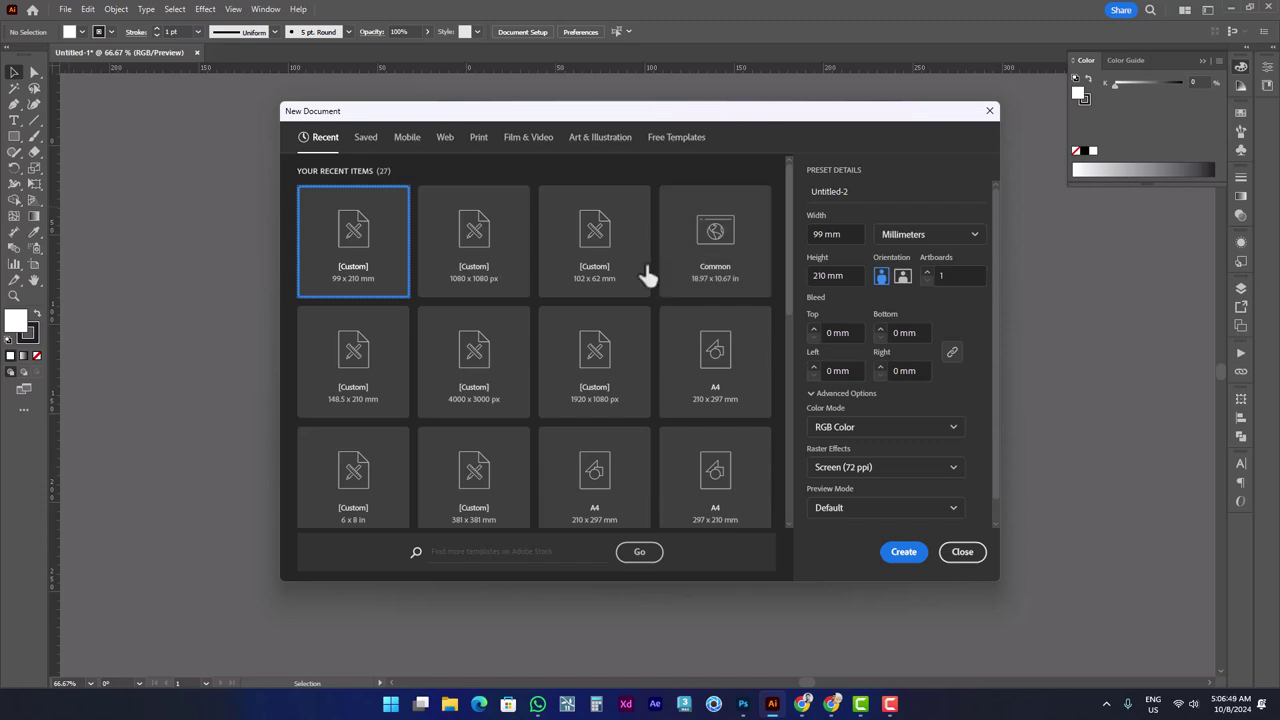
left_click(708, 388)
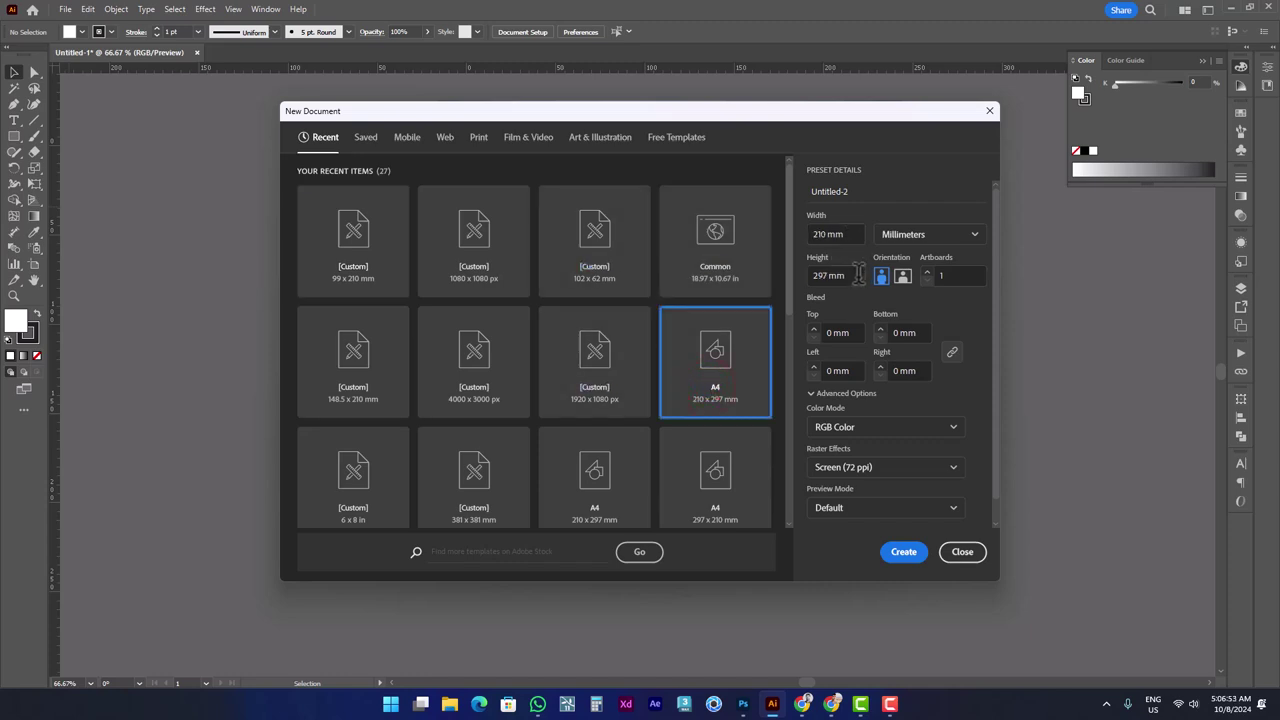
left_click(903, 278)
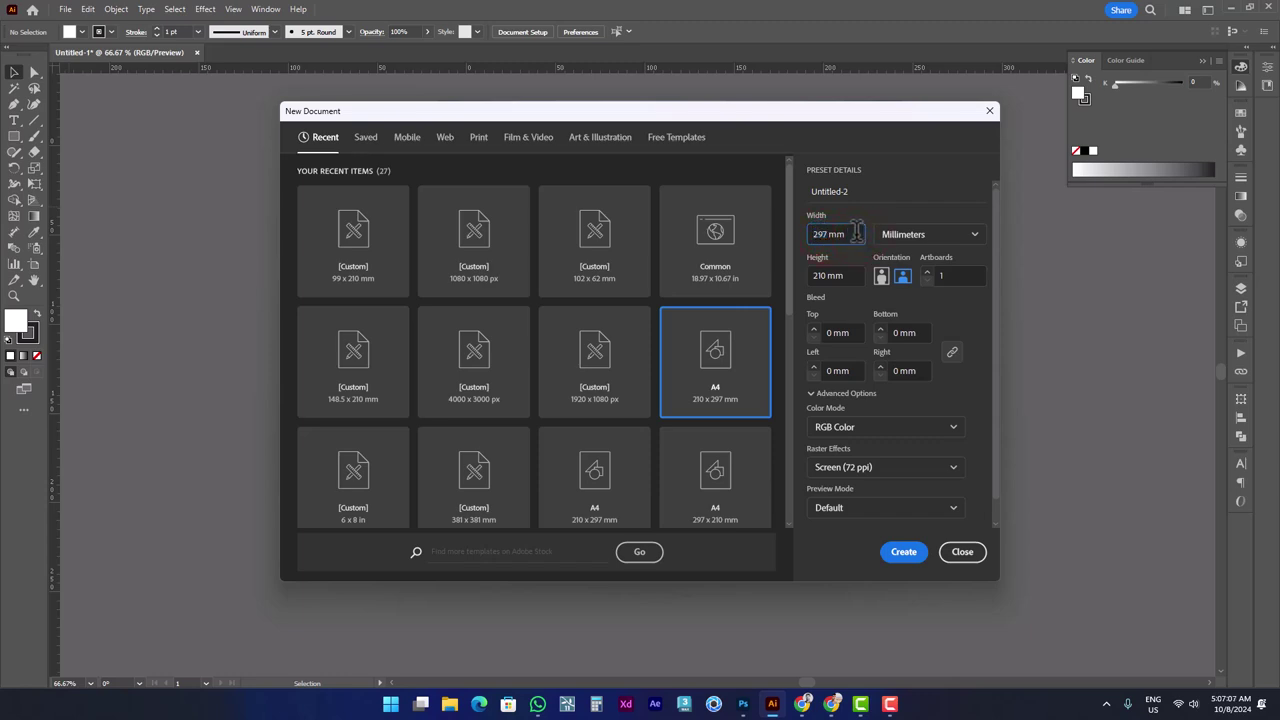
left_click(961, 552)
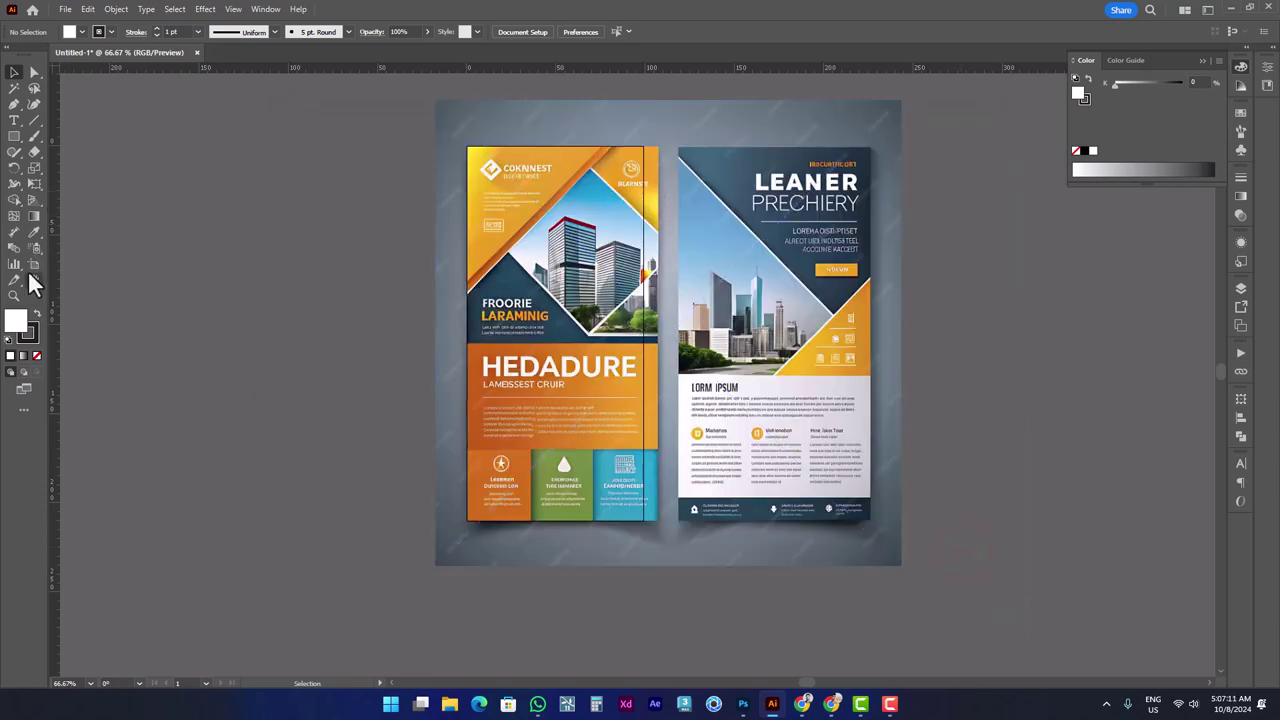
Resize the artboard to 99 mm wide by 210 mm tall.
left_click(31, 266)
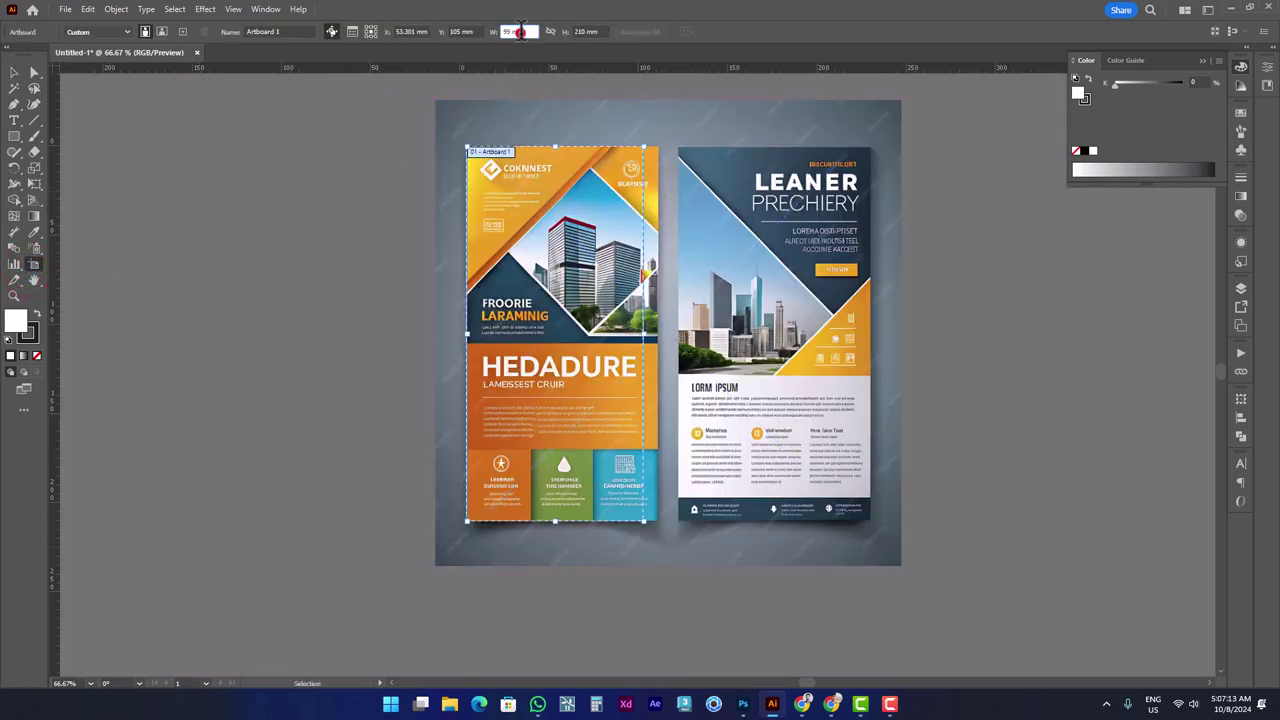
left_click(588, 31)
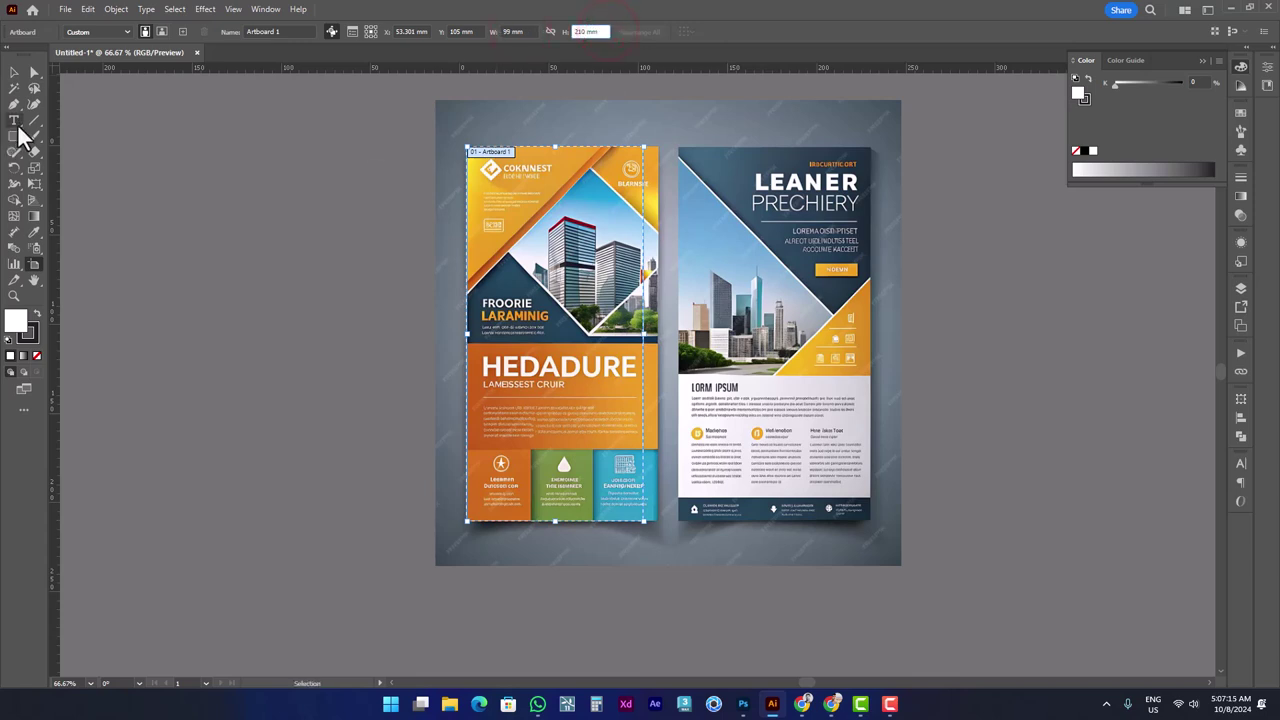
left_click(14, 72)
Reselect the reference flyer image on the canvas.
left_click(162, 195)
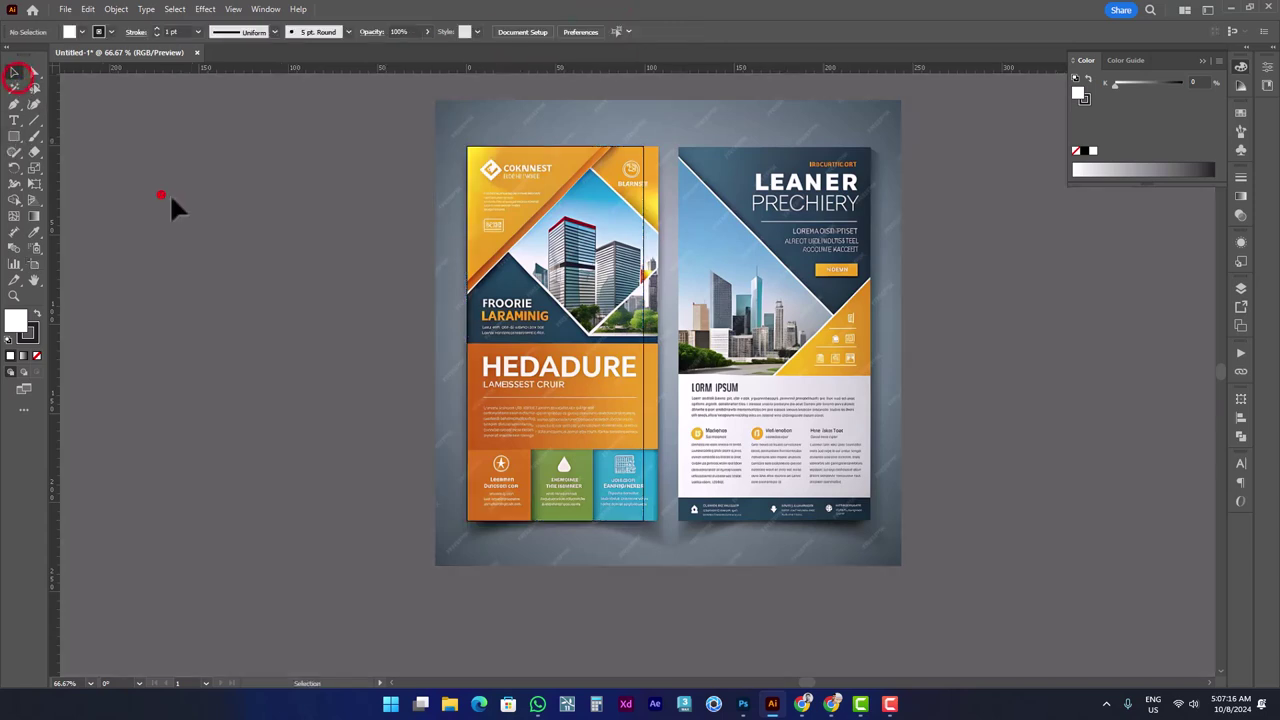
left_click(590, 213)
left_click(328, 198)
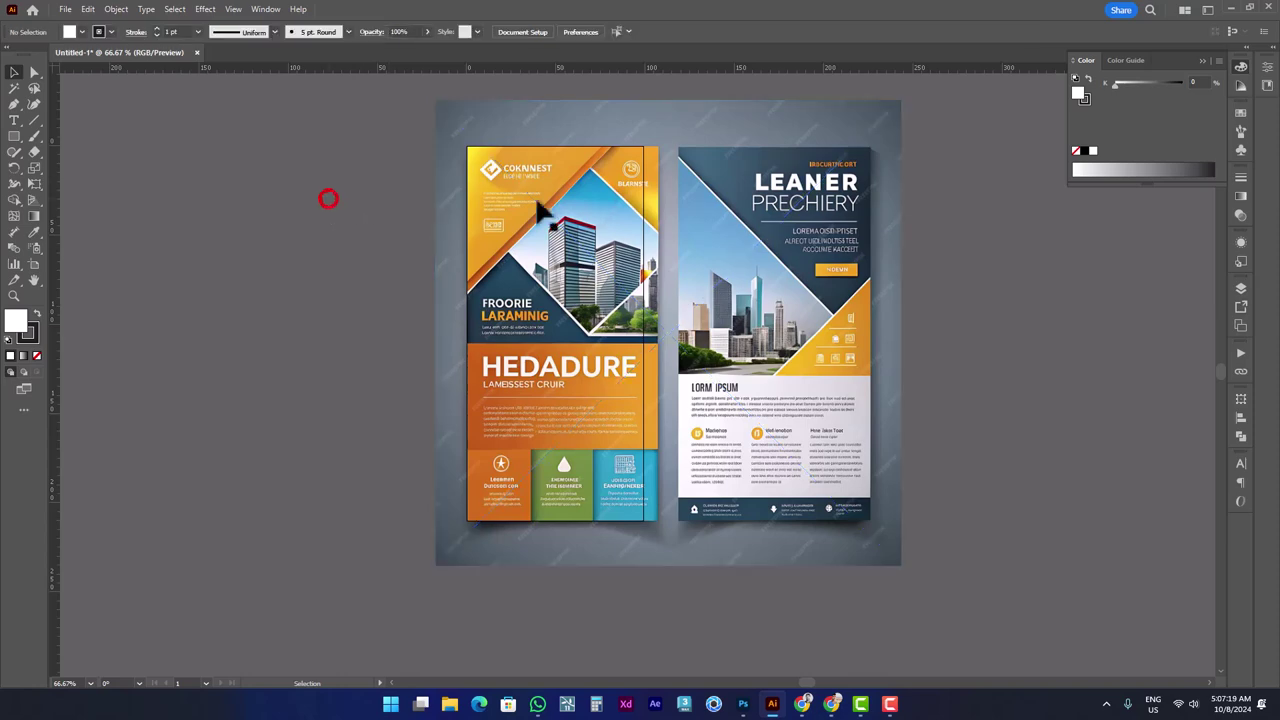
left_click(630, 198)
left_click(63, 10)
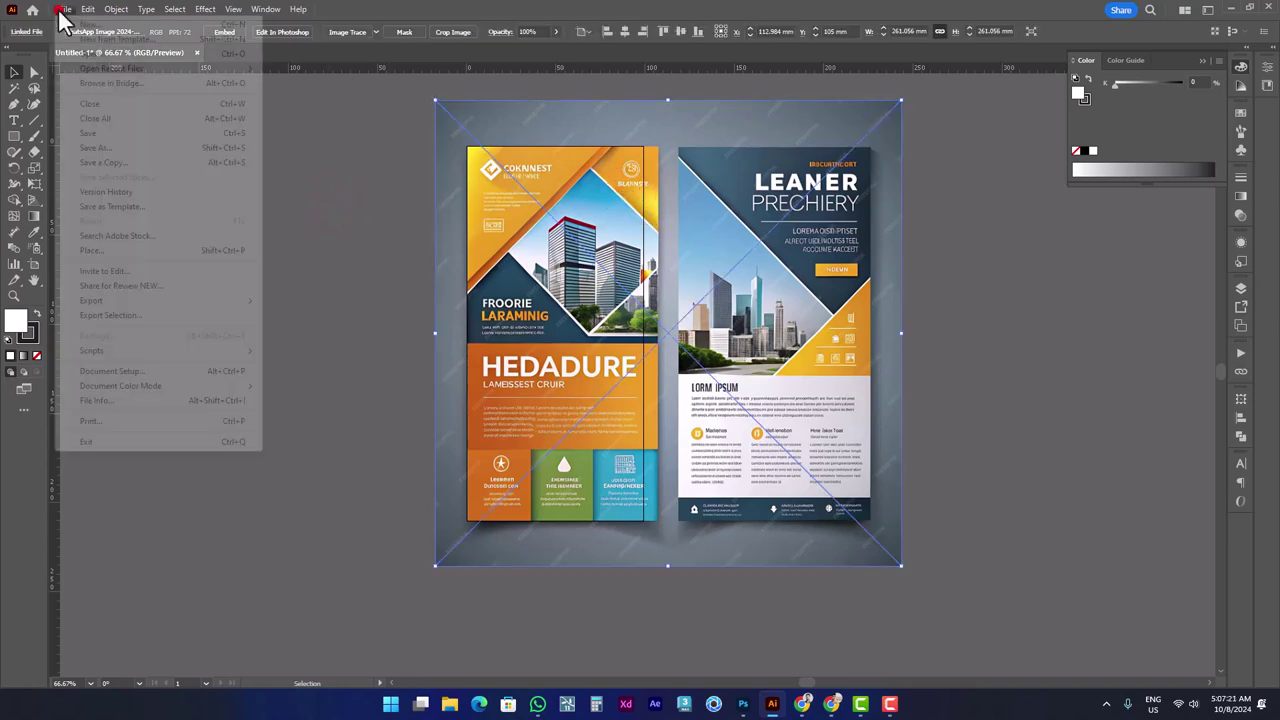
Move the reference image over the artboard, undoing an accidental enlargement.
left_click(92, 250)
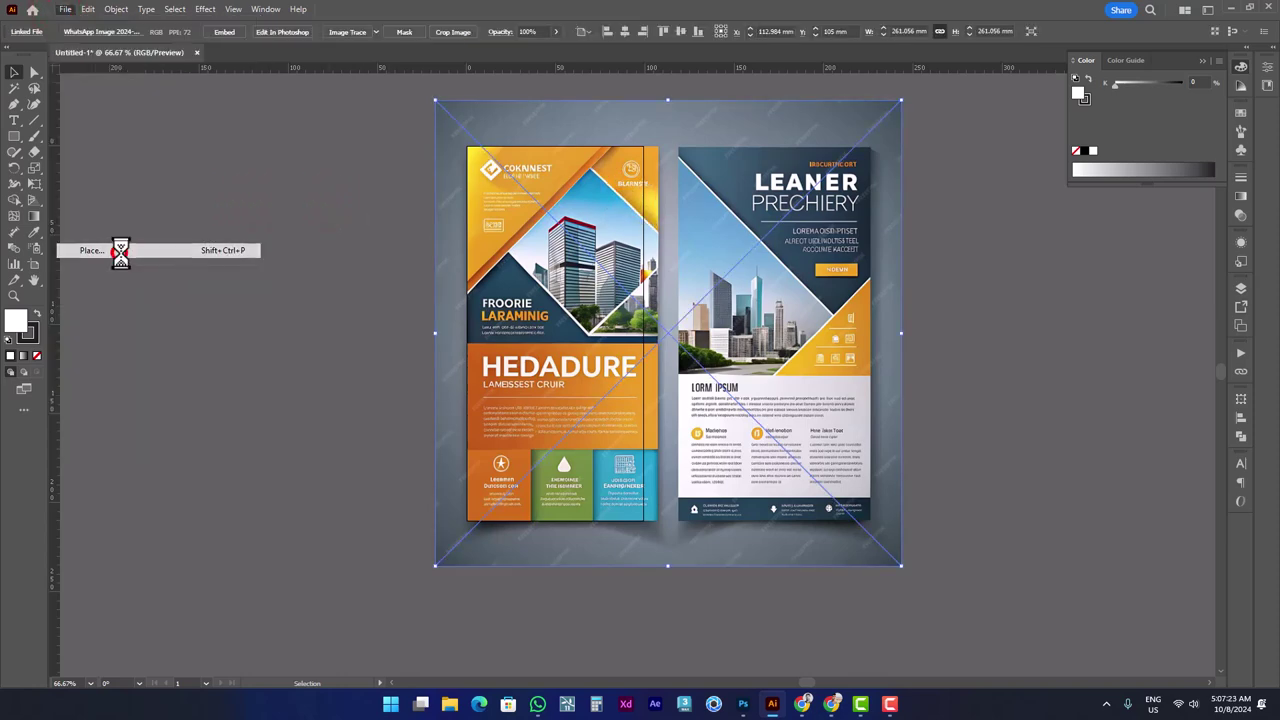
mouse_move(663, 283)
left_mouse_down()
mouse_move(941, 280)
mouse_move(783, 246)
left_mouse_up()
left_click_drag(946, 575, 975, 599)
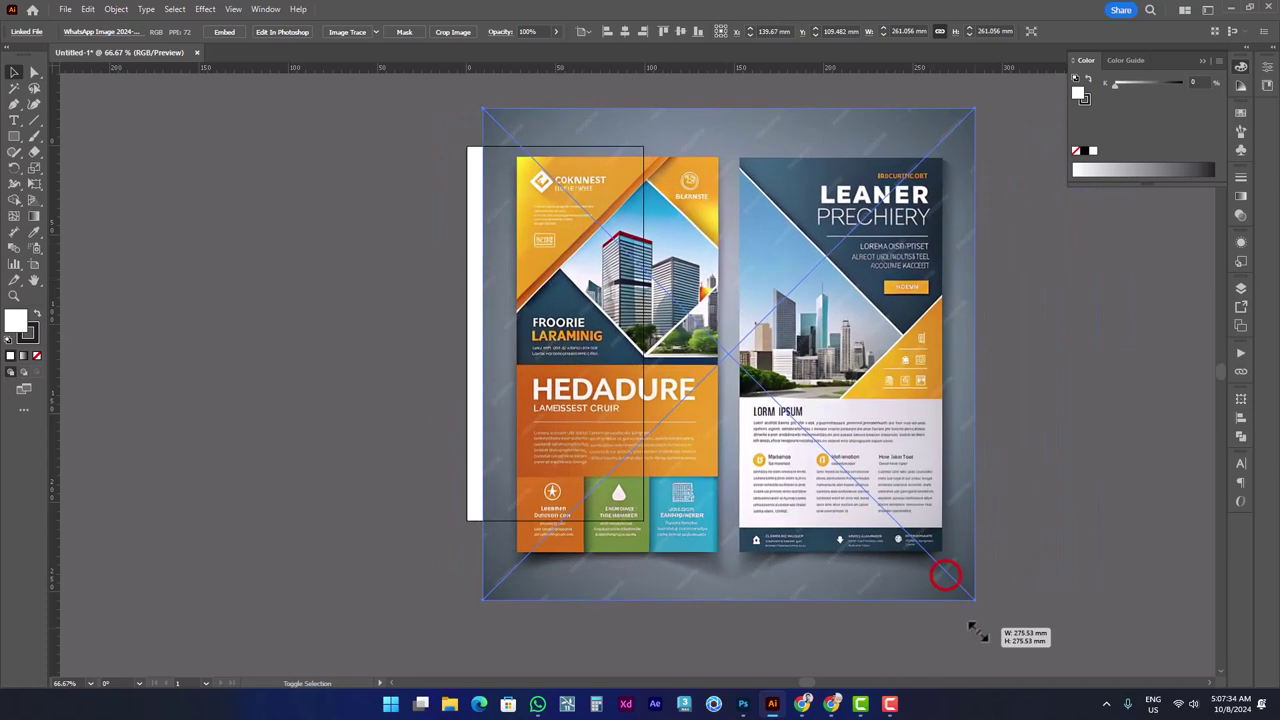
key("ctrl+z")
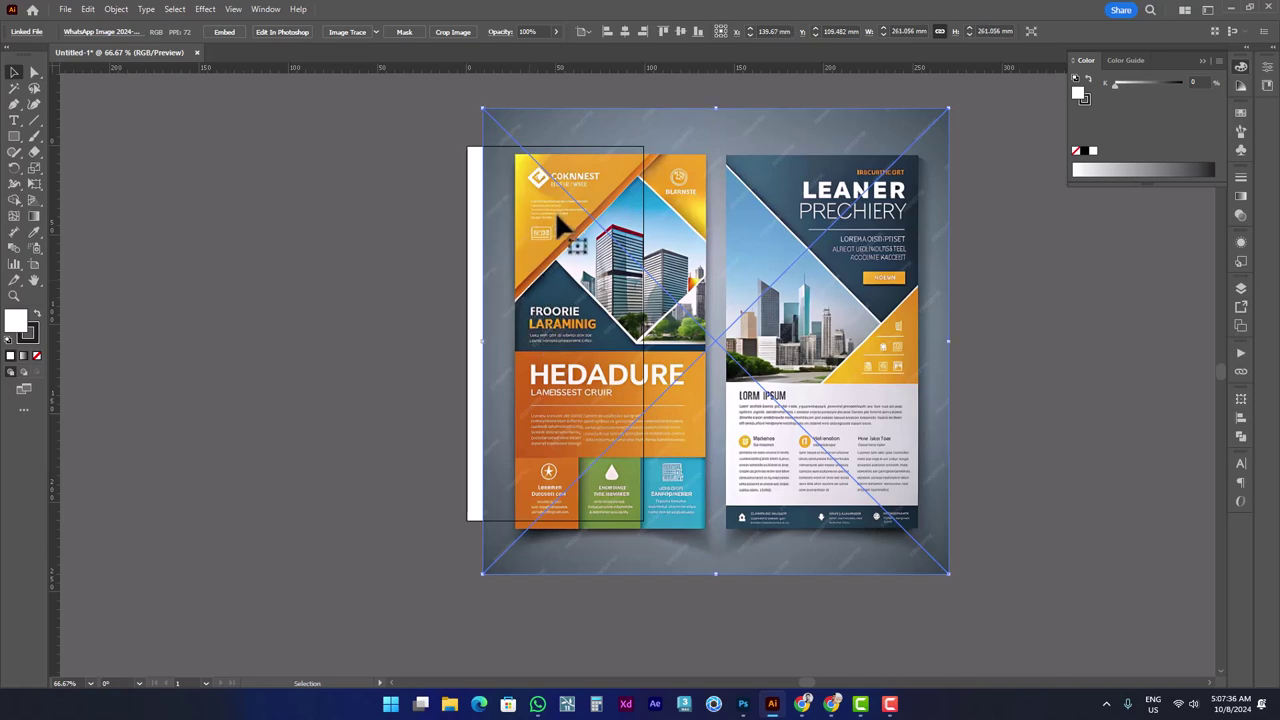
left_click_drag(555, 210, 507, 202)
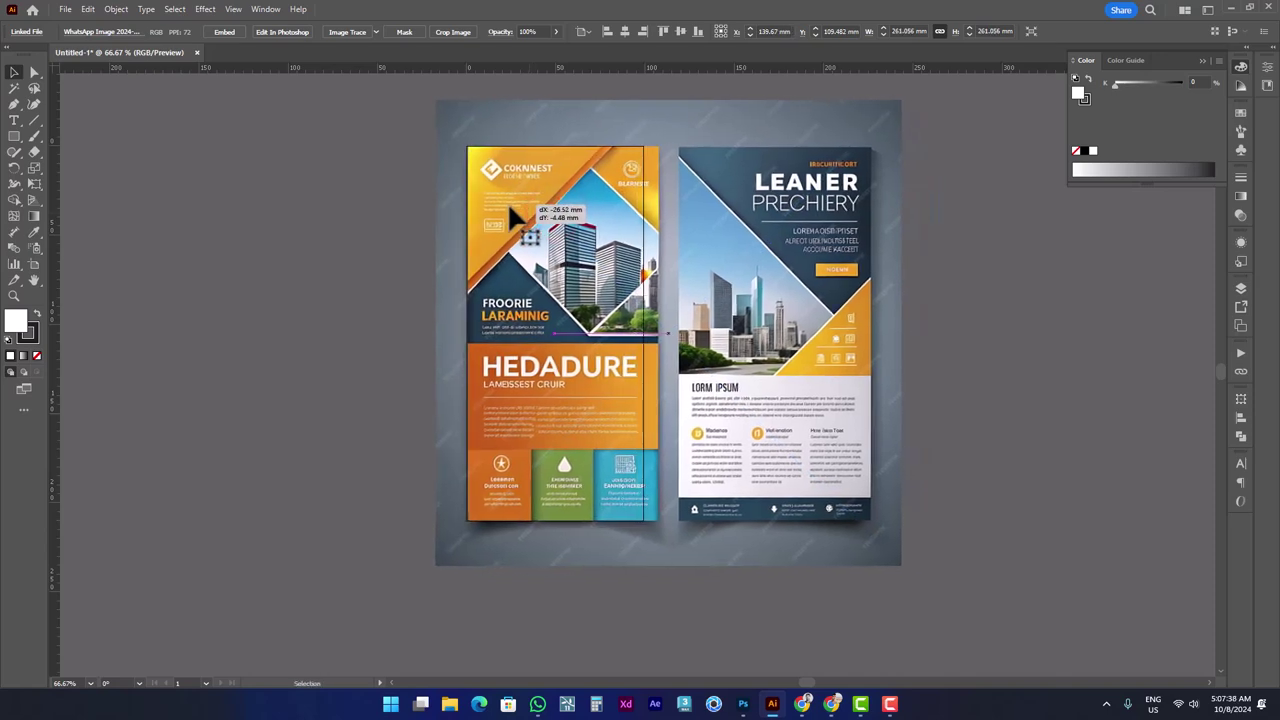
Zoom in and nudge the image until the orange flyer matches the artboard edges.
scroll(463, 155, "up", 3)
scroll(449, 168, "up", 2)
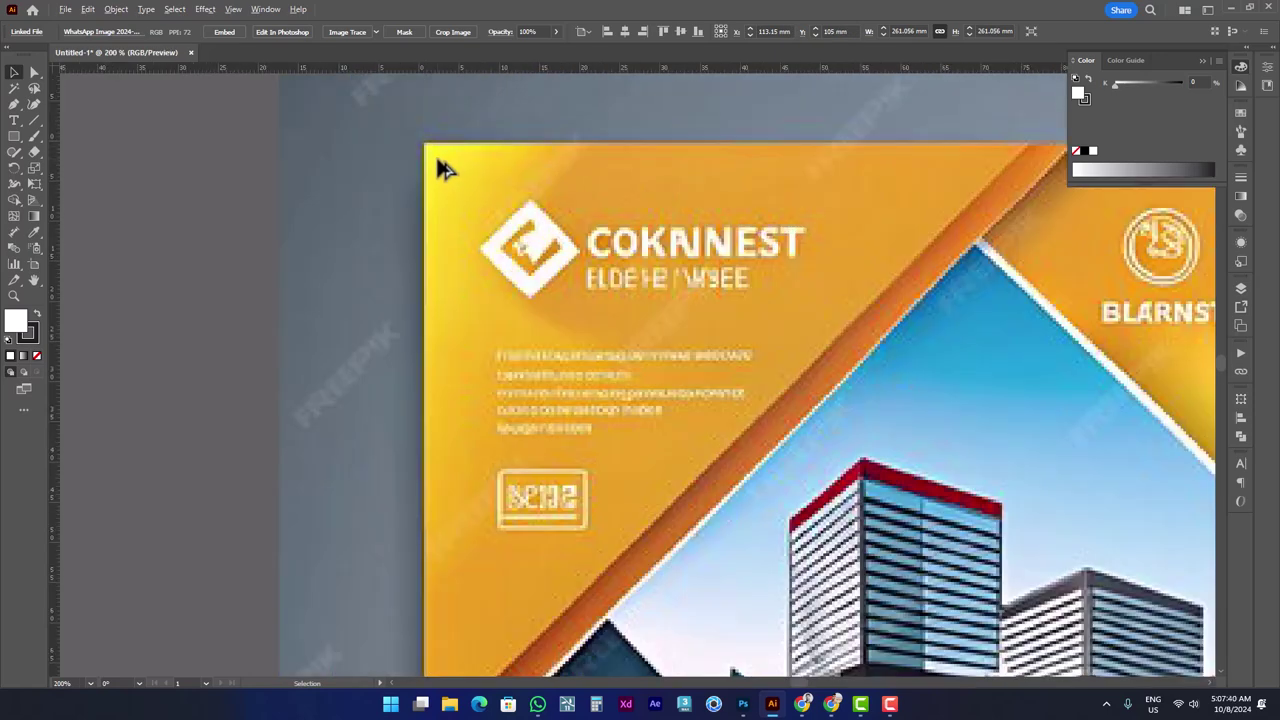
left_click_drag(453, 168, 433, 156)
scroll(433, 156, "down", 2)
left_click_drag(623, 257, 615, 264)
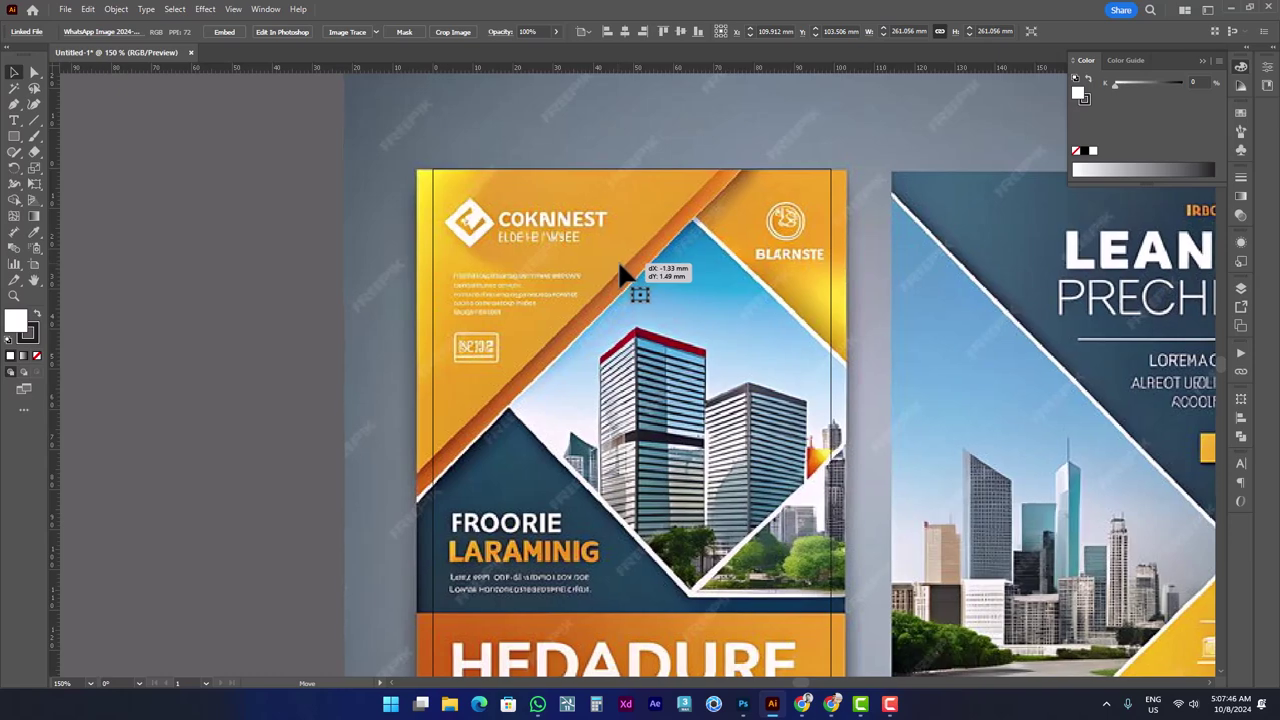
left_click_drag(616, 265, 624, 268)
Check the alignment at several zoom levels and clear the selection.
scroll(624, 268, "down", 1)
scroll(649, 372, "down", 5)
scroll(650, 400, "down", 5)
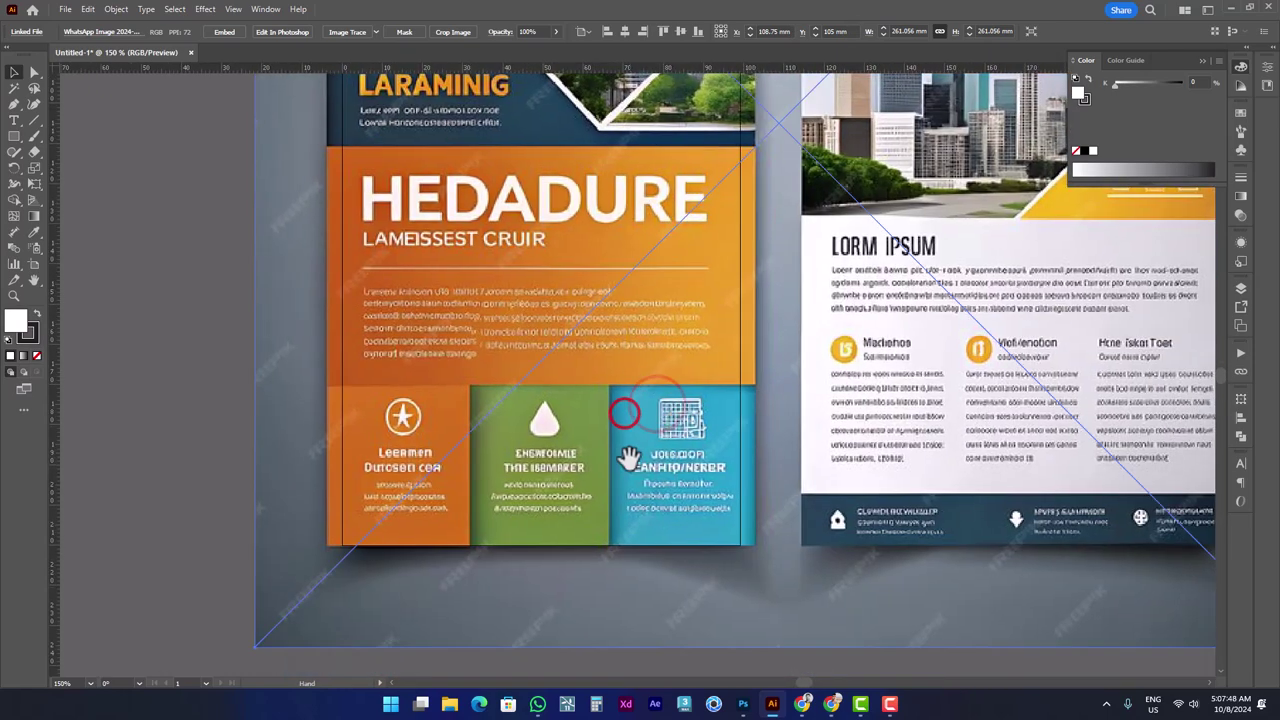
scroll(620, 325, "up", 4)
scroll(608, 340, "up", 4)
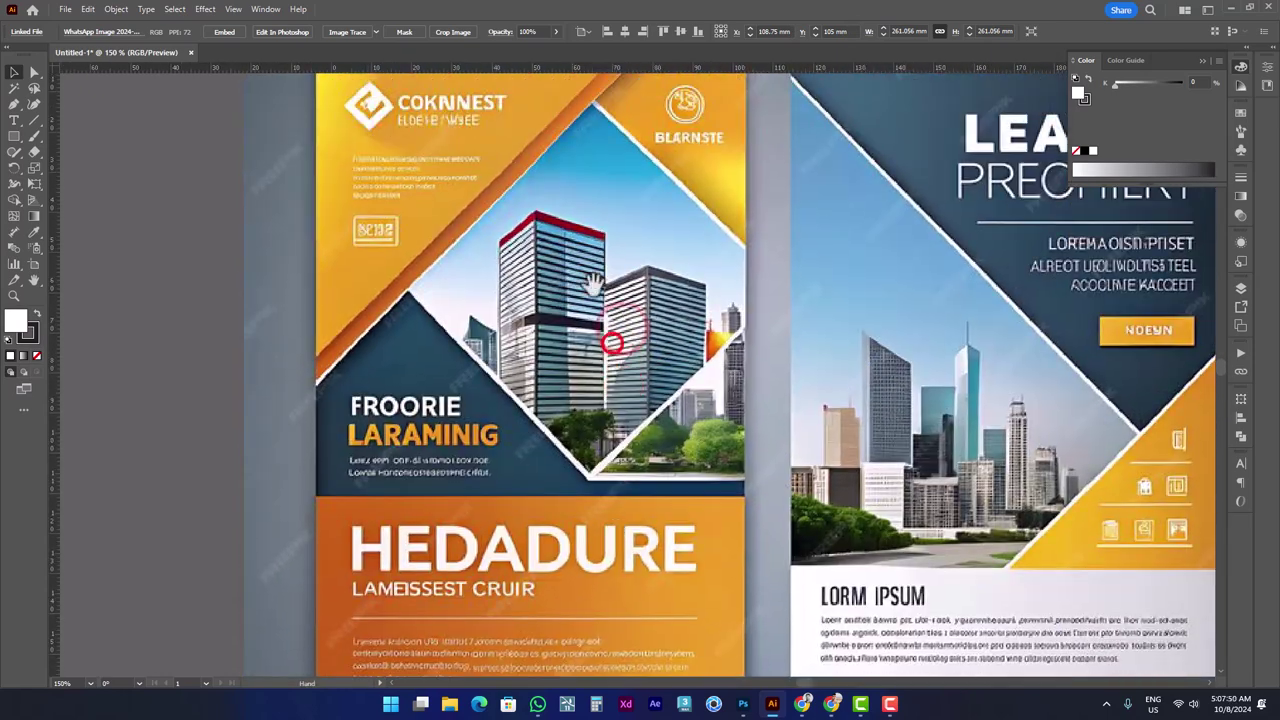
scroll(605, 350, "up", 4)
key("a")
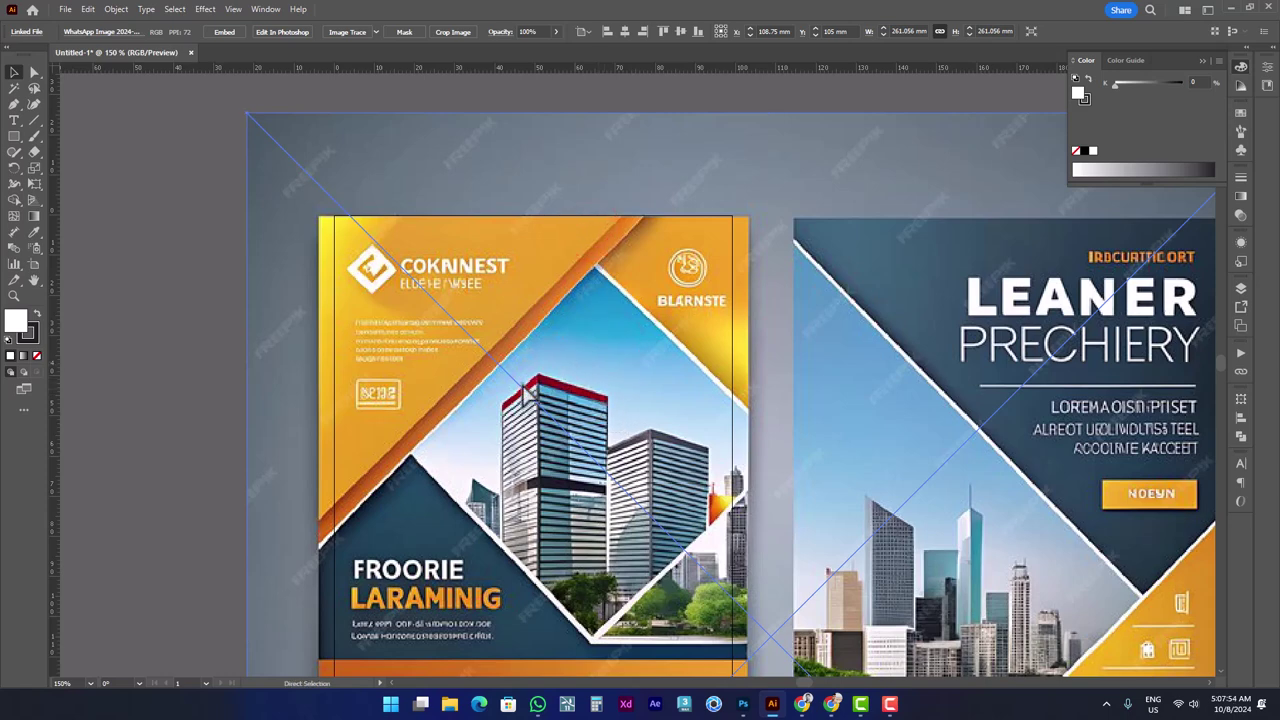
key("ctrl+shift+a")
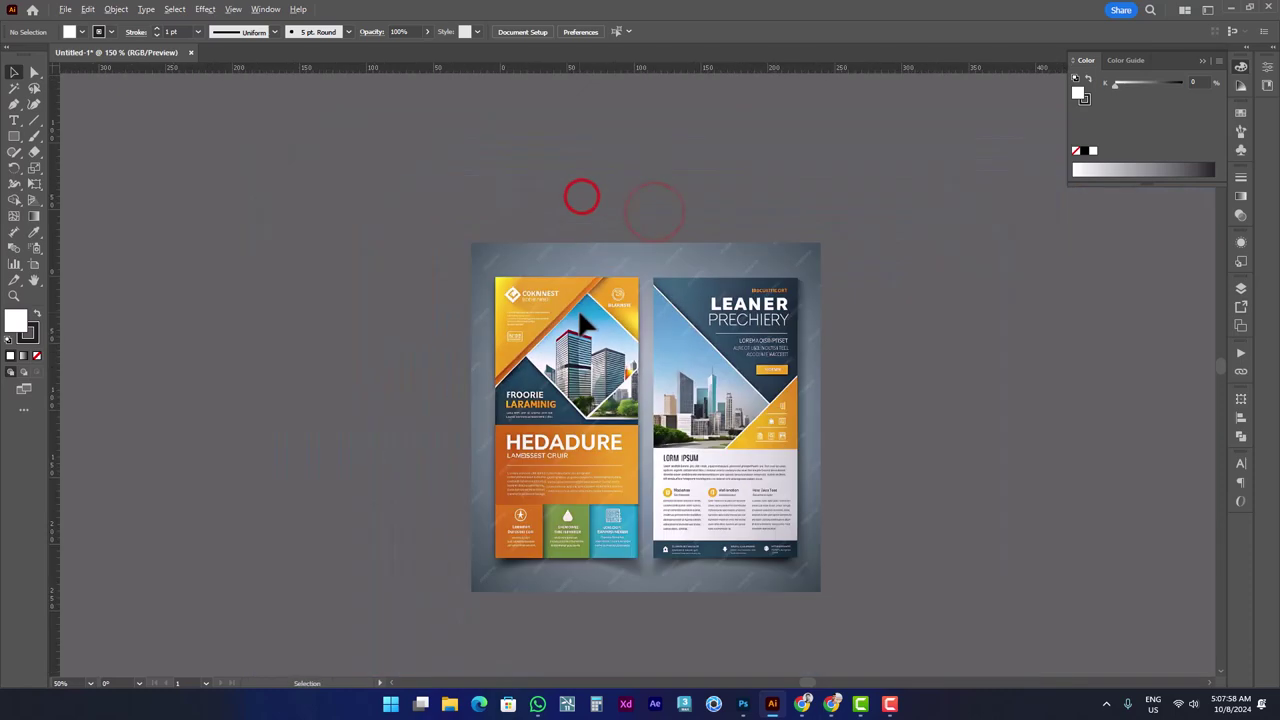
scroll(590, 320, "down", 3)
scroll(560, 330, "up", 3)
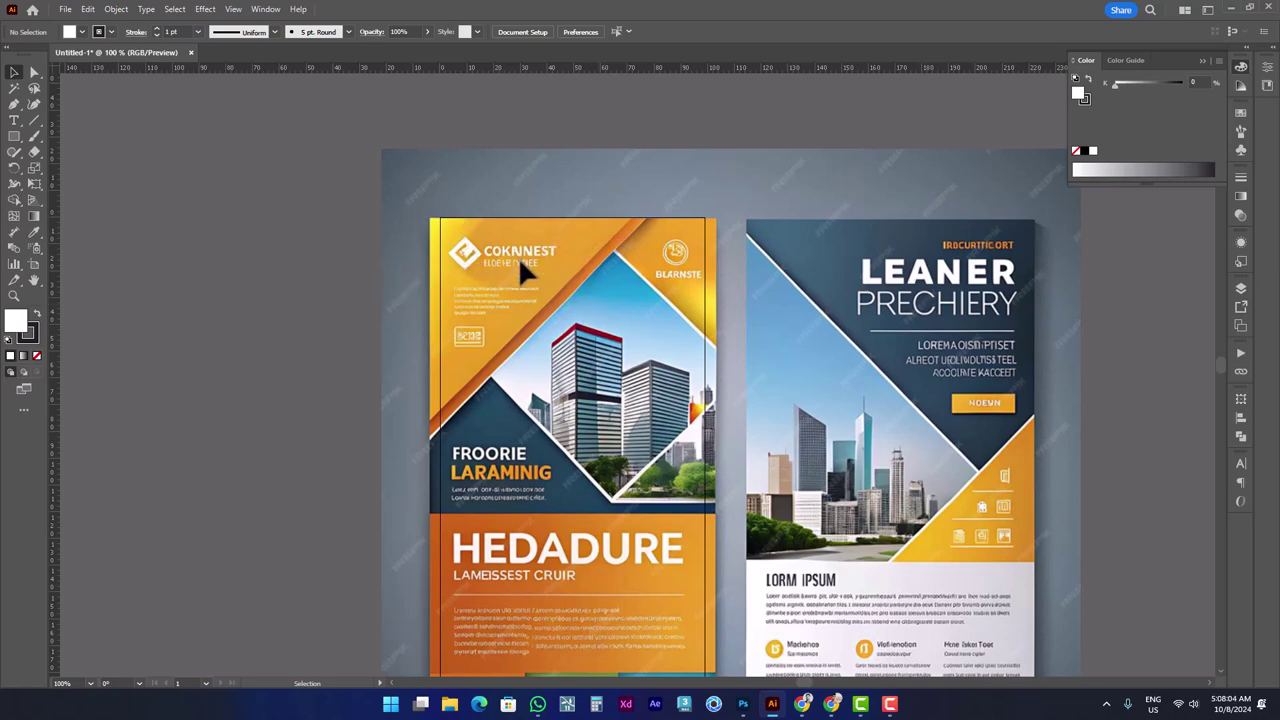
scroll(666, 289, "up", 1)
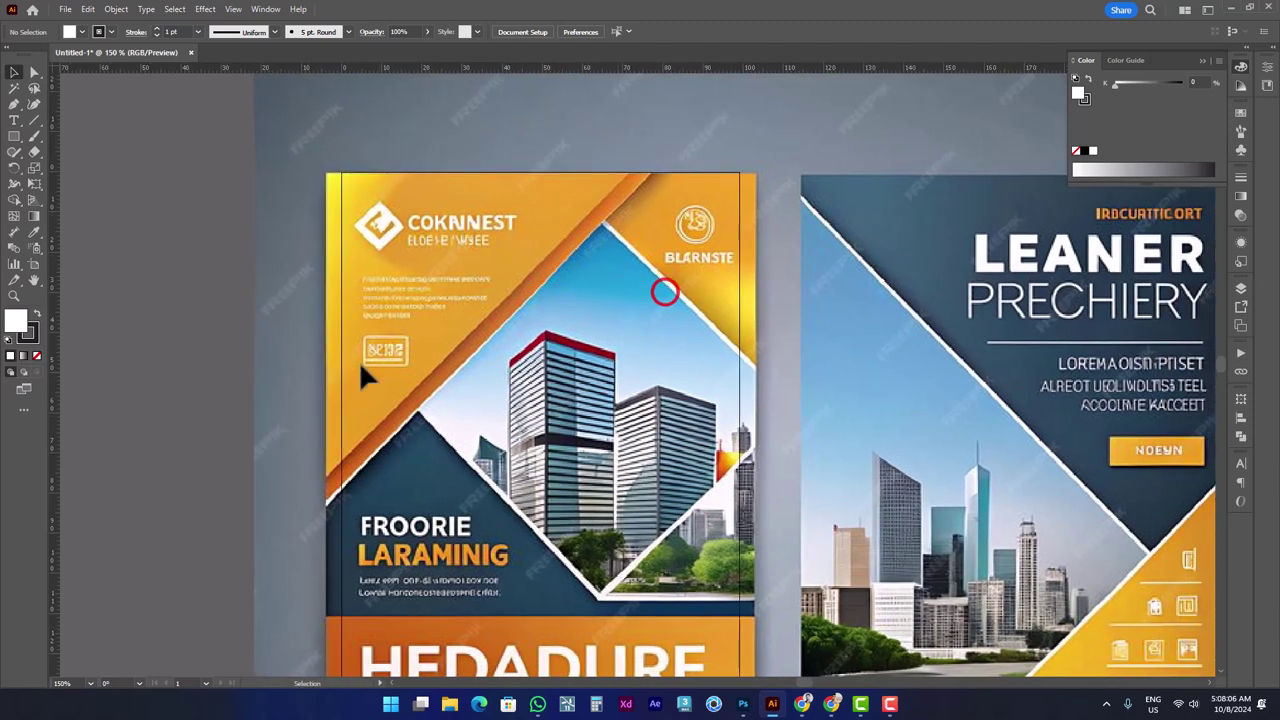
Trace a closed triangle from the left edge to the top-edge diagonal point and top-left corner.
left_click(342, 462)
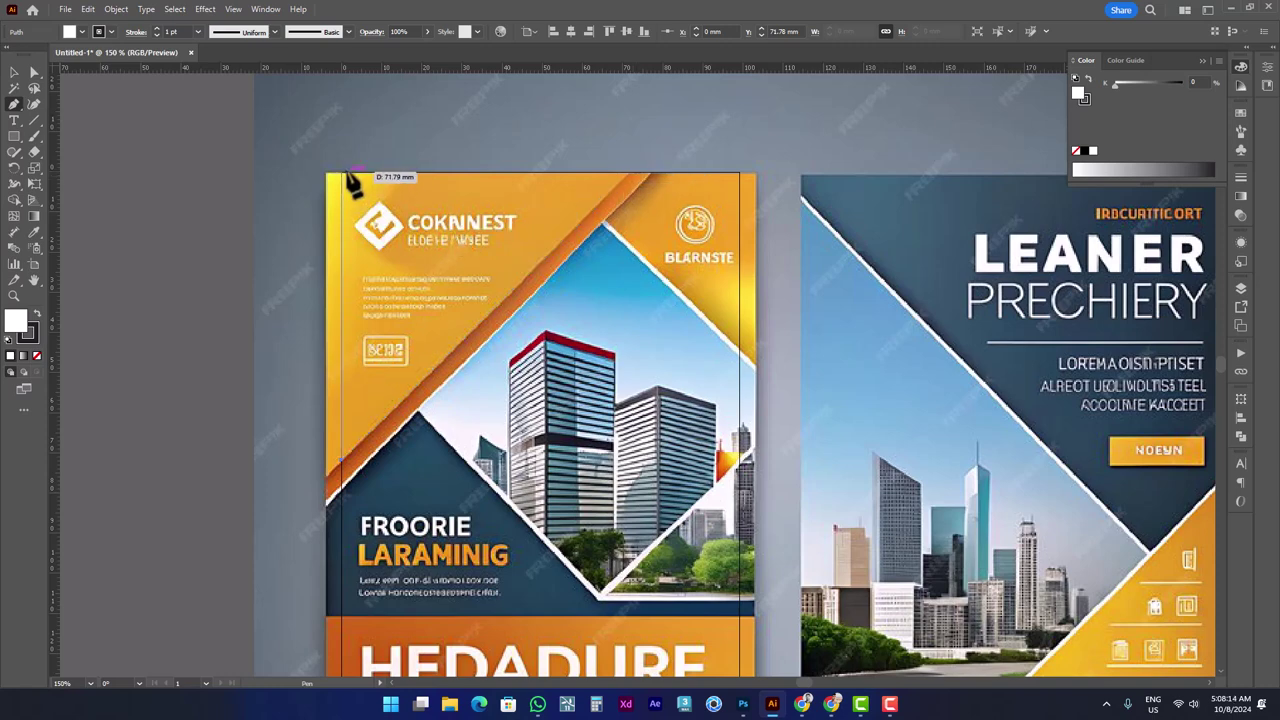
left_click(632, 176)
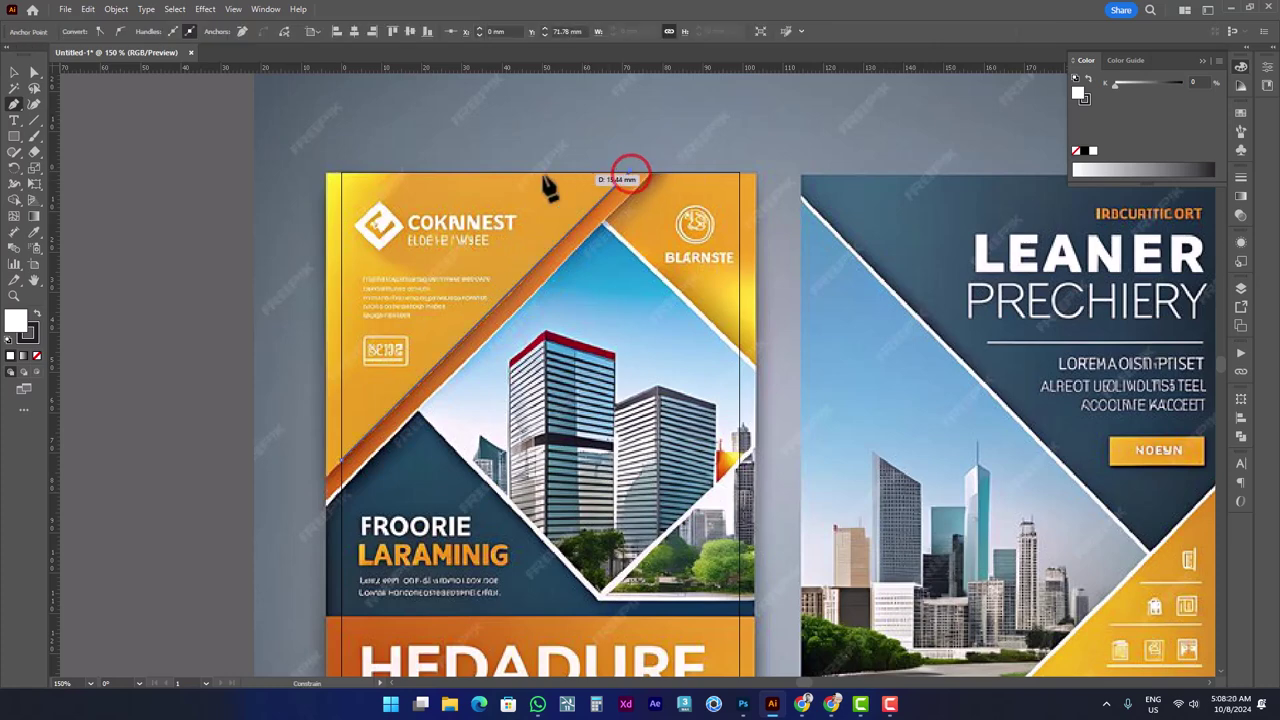
left_click(342, 174)
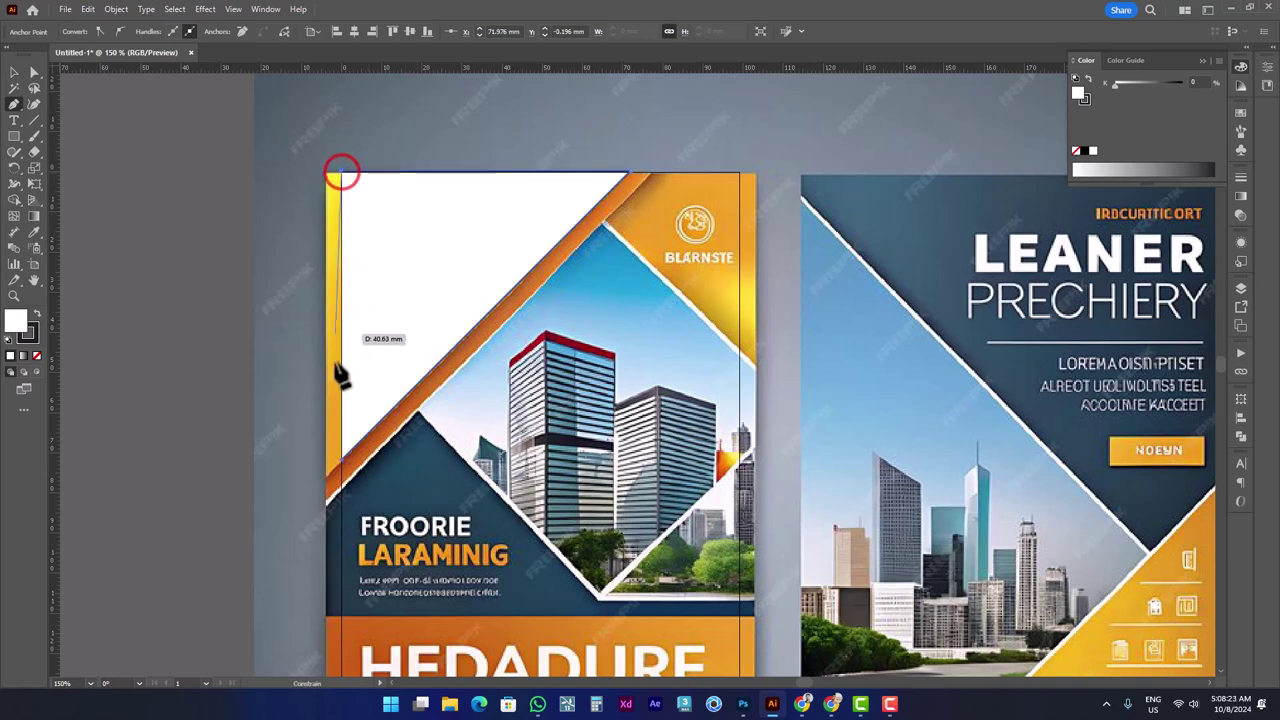
left_click(343, 463)
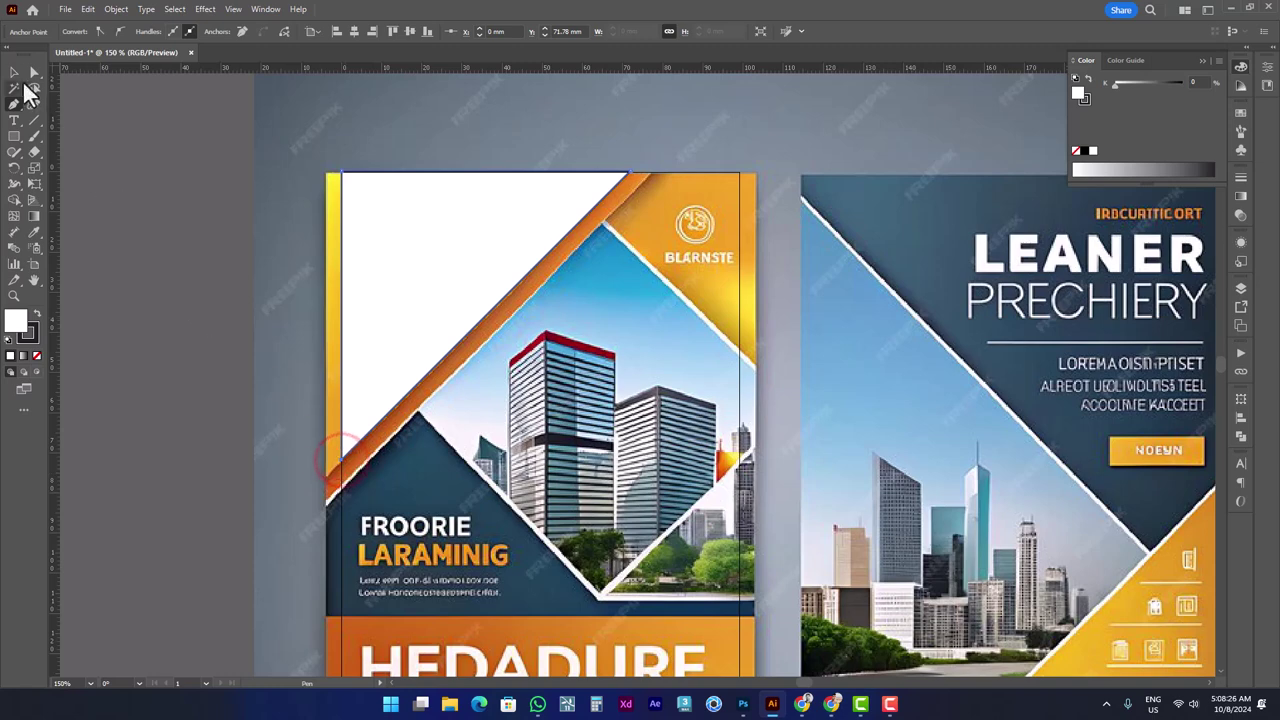
left_click(12, 73)
left_click(94, 109)
Remove the corner triangle's white fill so it has no fill.
left_click(434, 232)
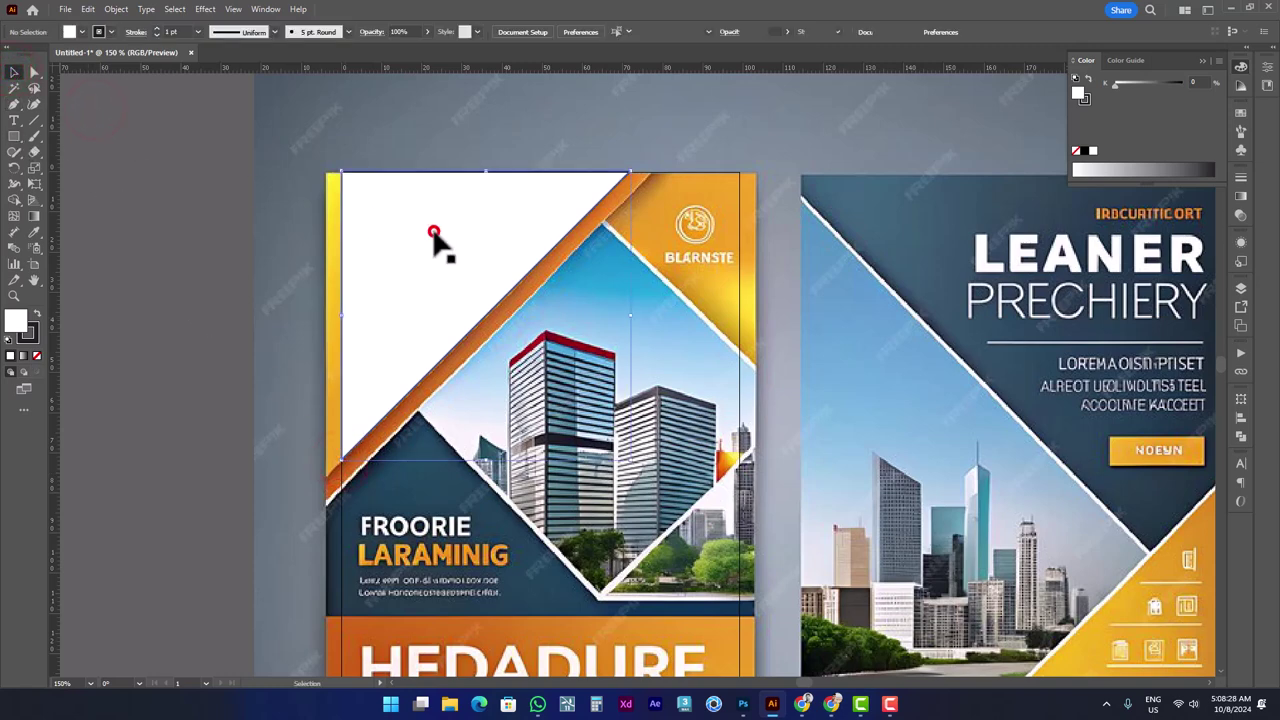
left_click(30, 333)
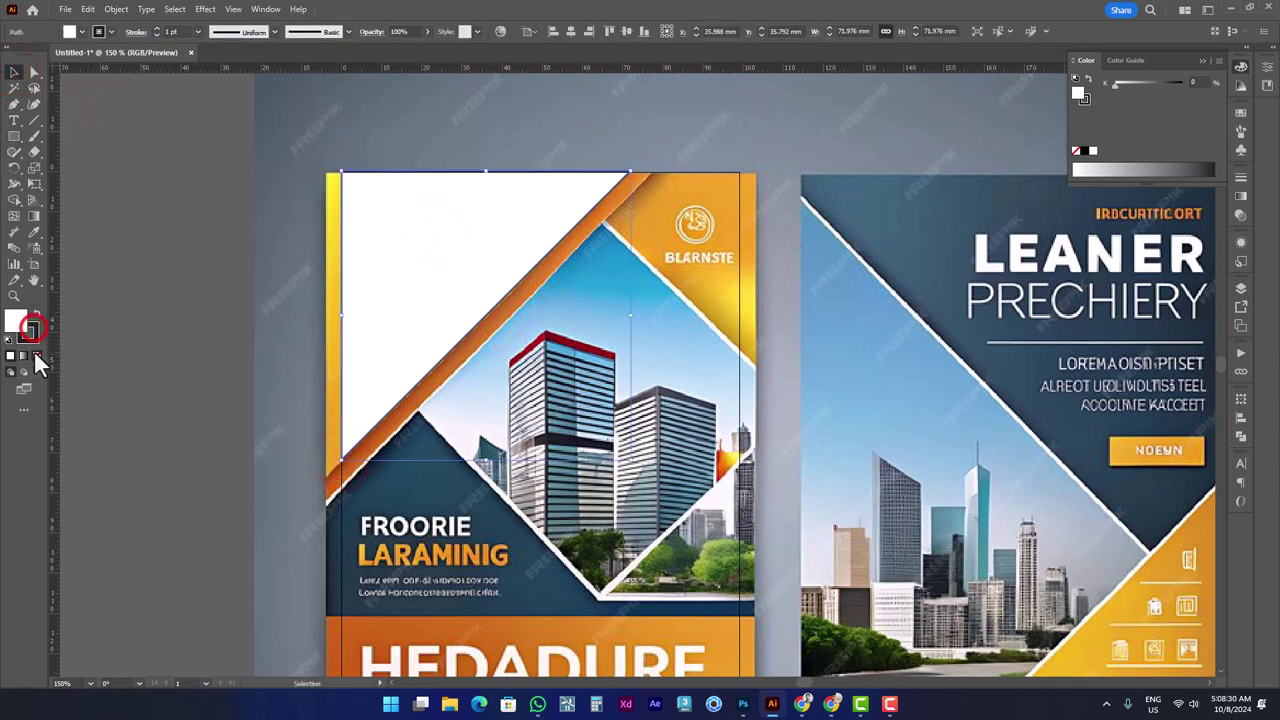
left_click(30, 333)
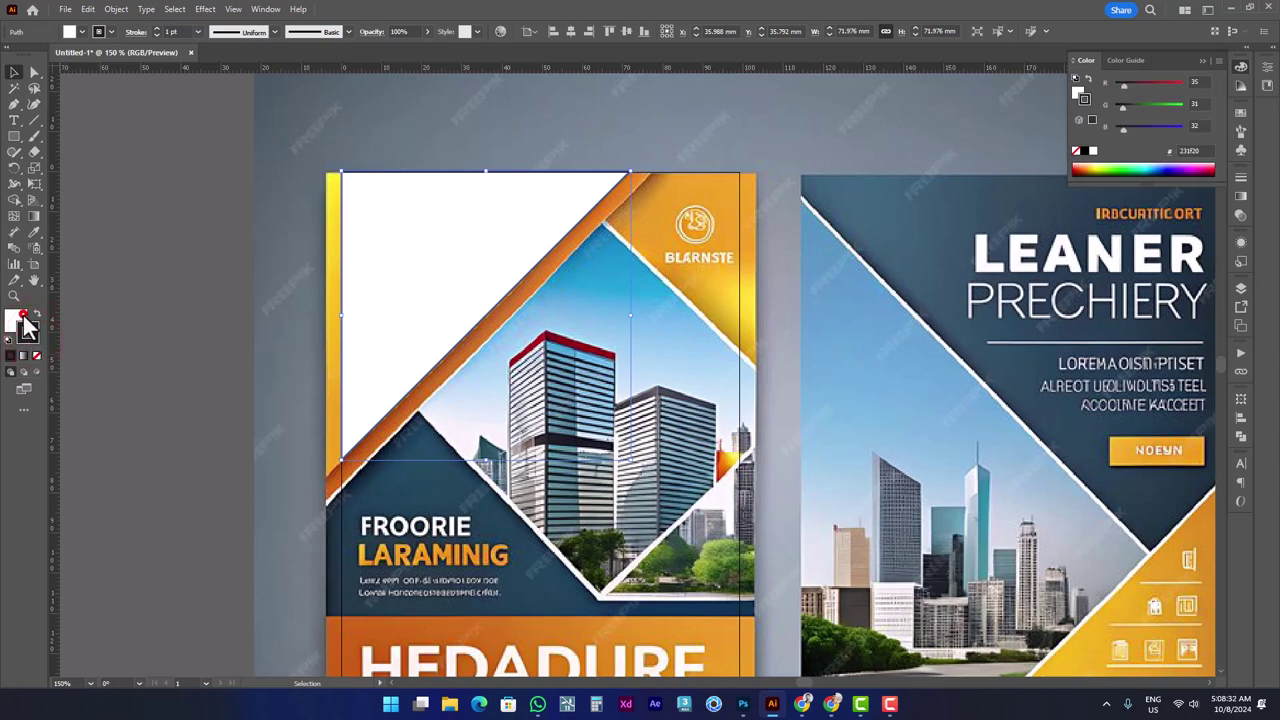
left_click(20, 322)
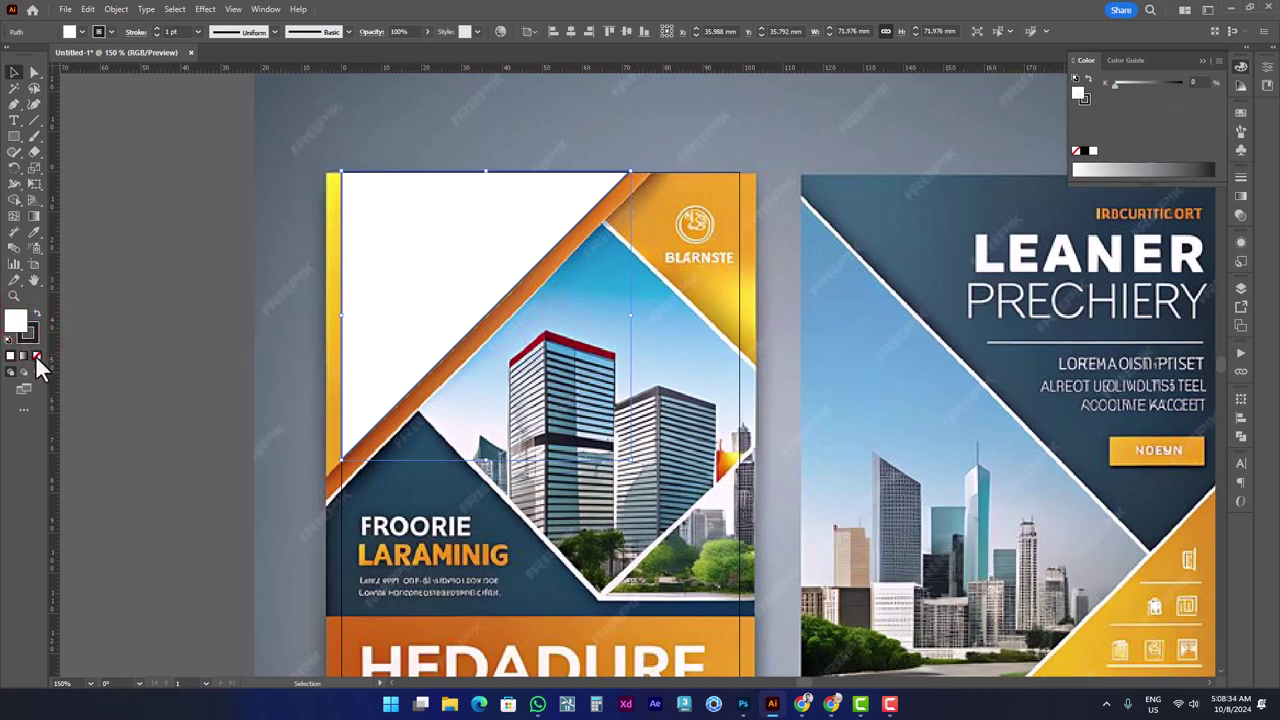
left_click(36, 356)
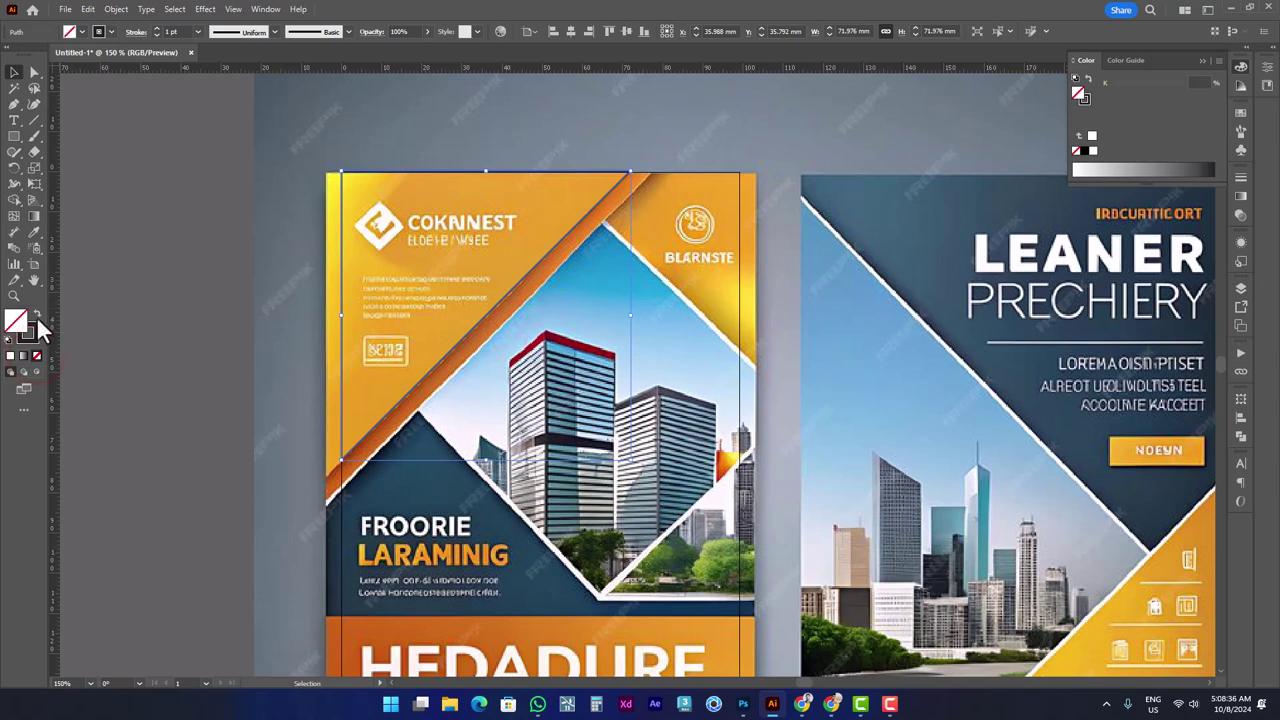
left_click(37, 316)
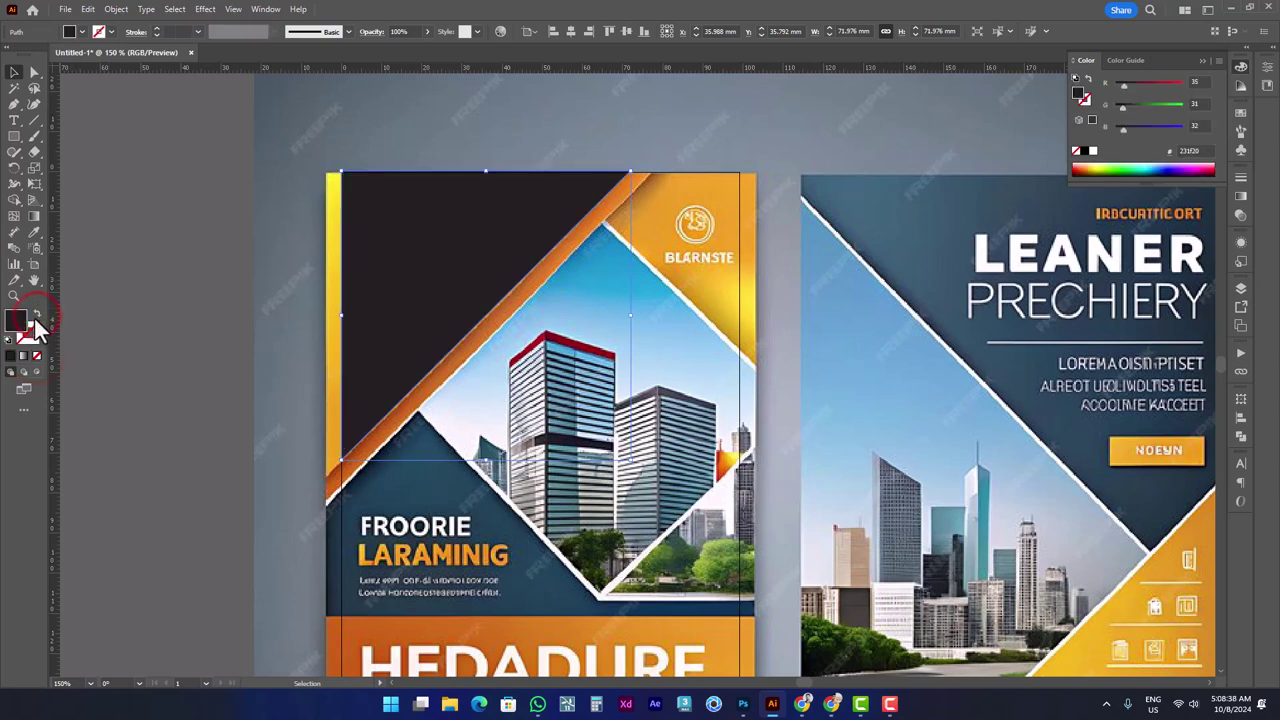
left_click(36, 318)
left_click(145, 300)
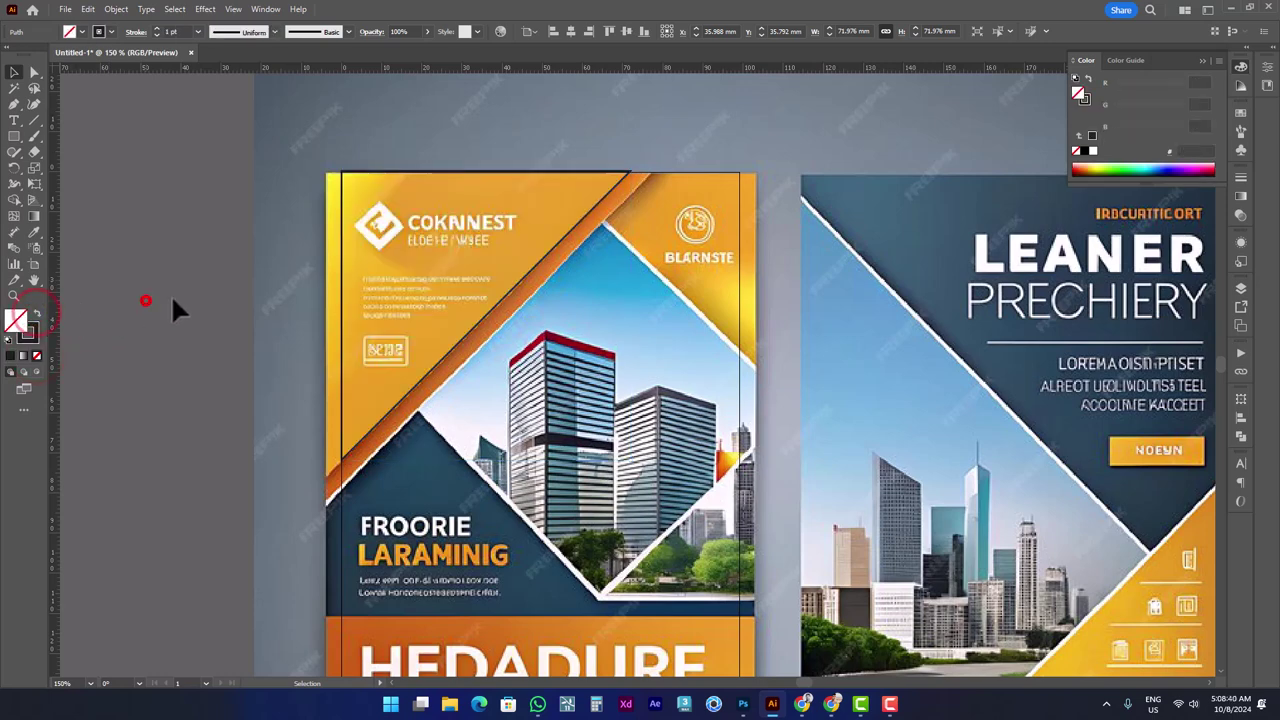
Give the triangle a bright green outline (R0 G255 B32) at 0.25 pt.
left_click(400, 176)
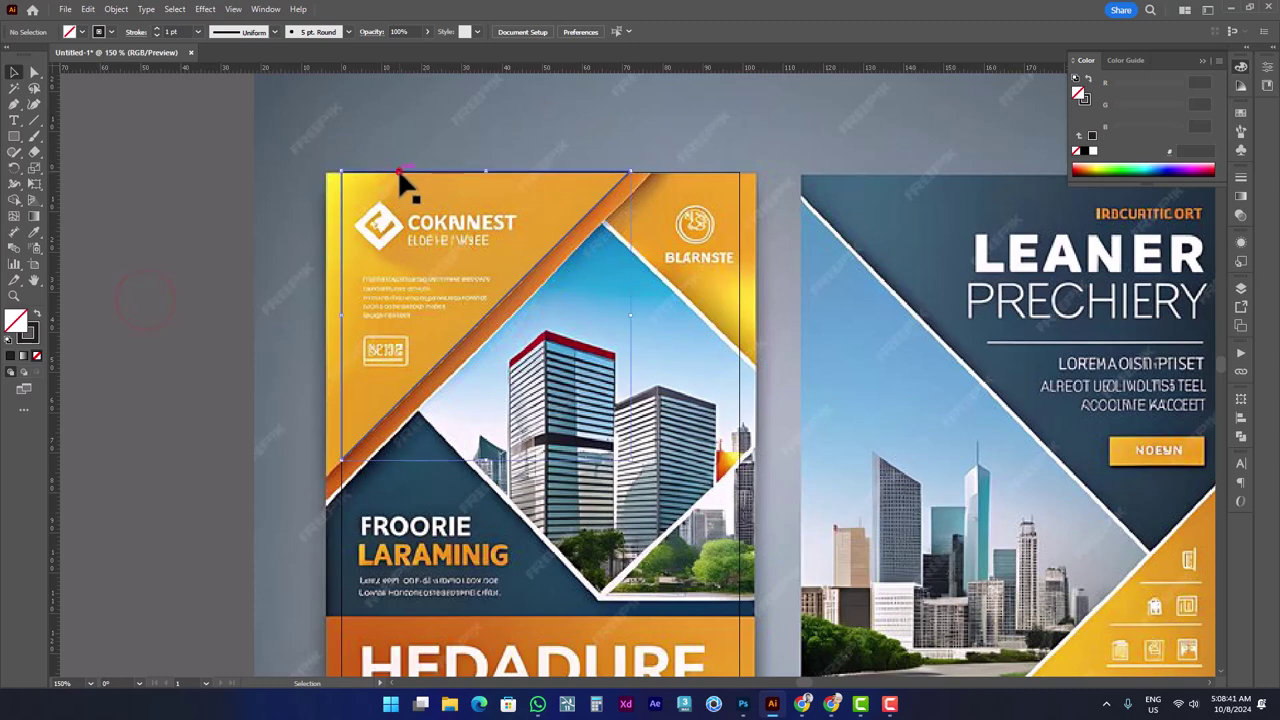
left_click(201, 32)
left_click(214, 48)
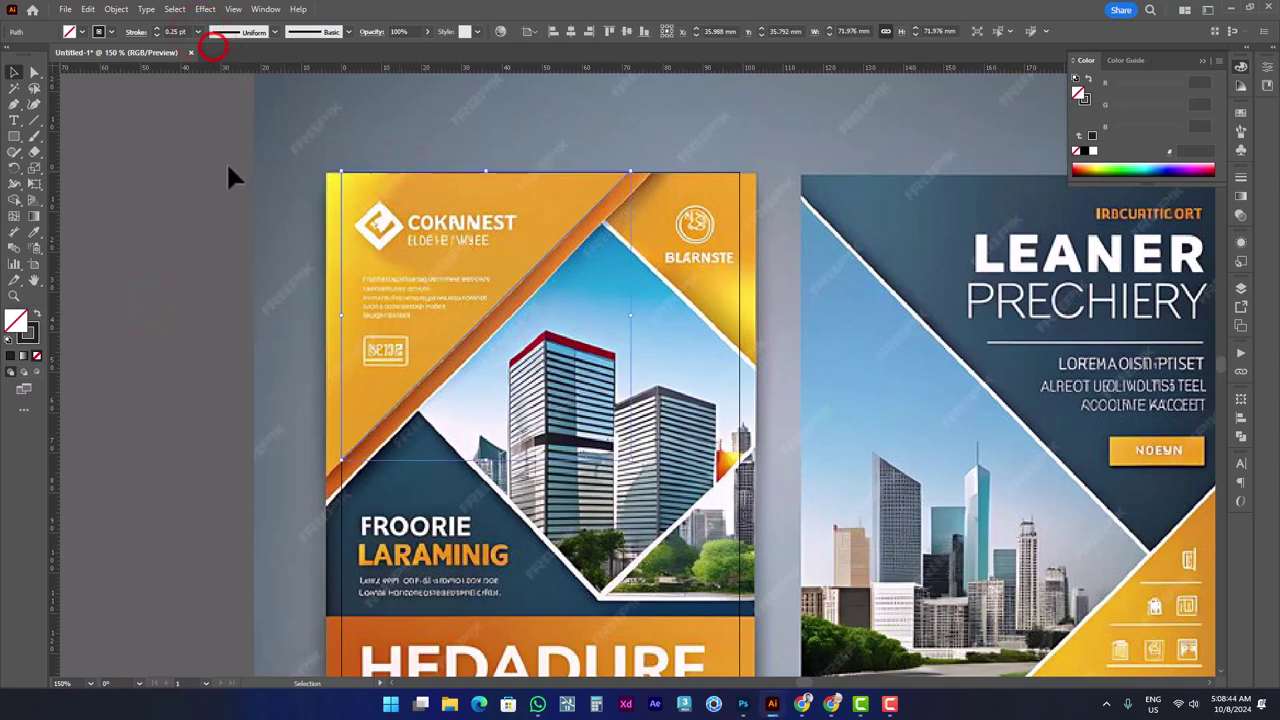
left_click(216, 167)
left_click(345, 175)
left_click(1086, 101)
left_click(1150, 82)
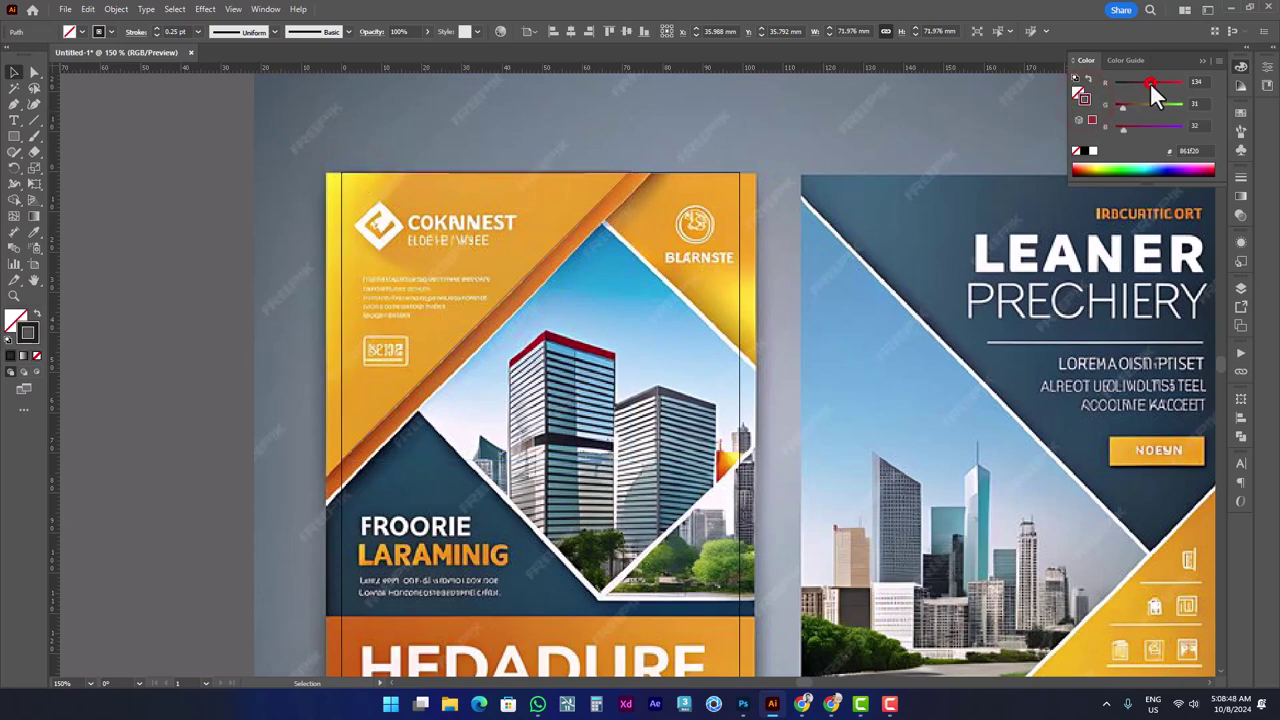
mouse_move(1148, 106)
left_mouse_down()
mouse_move(1190, 104)
mouse_move(1070, 86)
left_mouse_up()
left_click(138, 225)
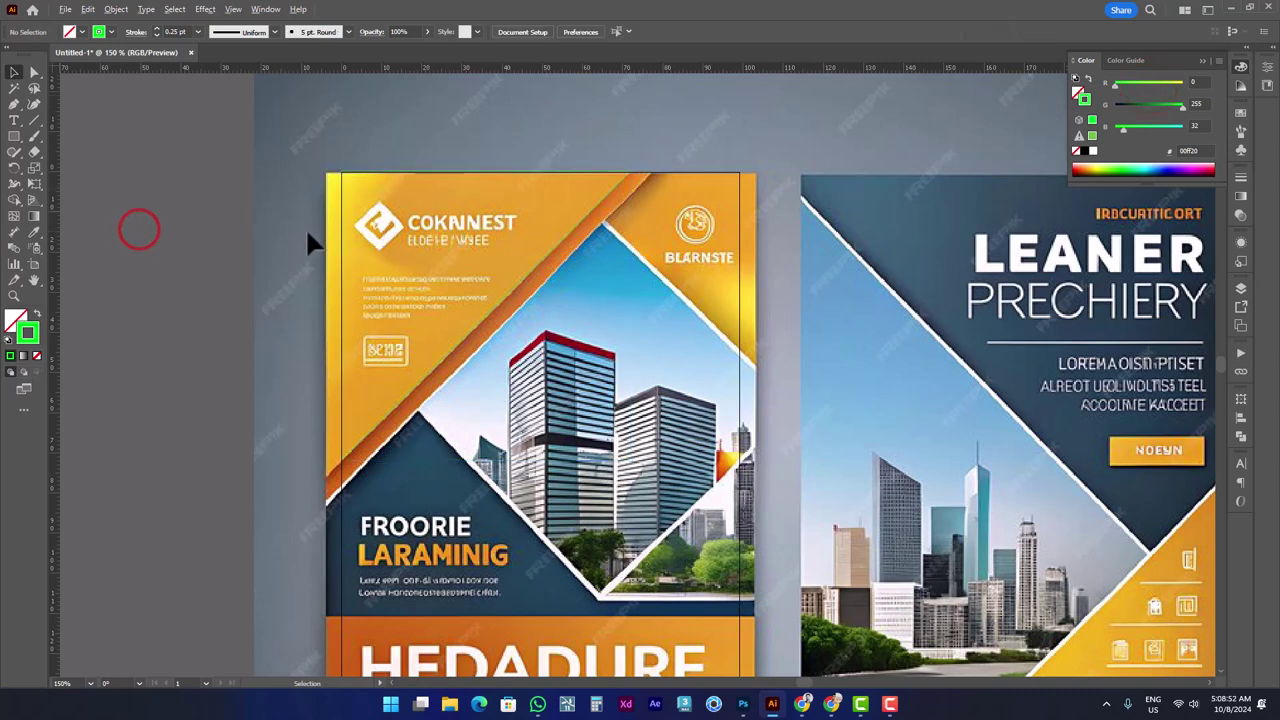
Raise the triangle's outline weight to 0.5 pt and inspect it while zooming.
scroll(435, 167, "up", 1)
left_click(436, 168)
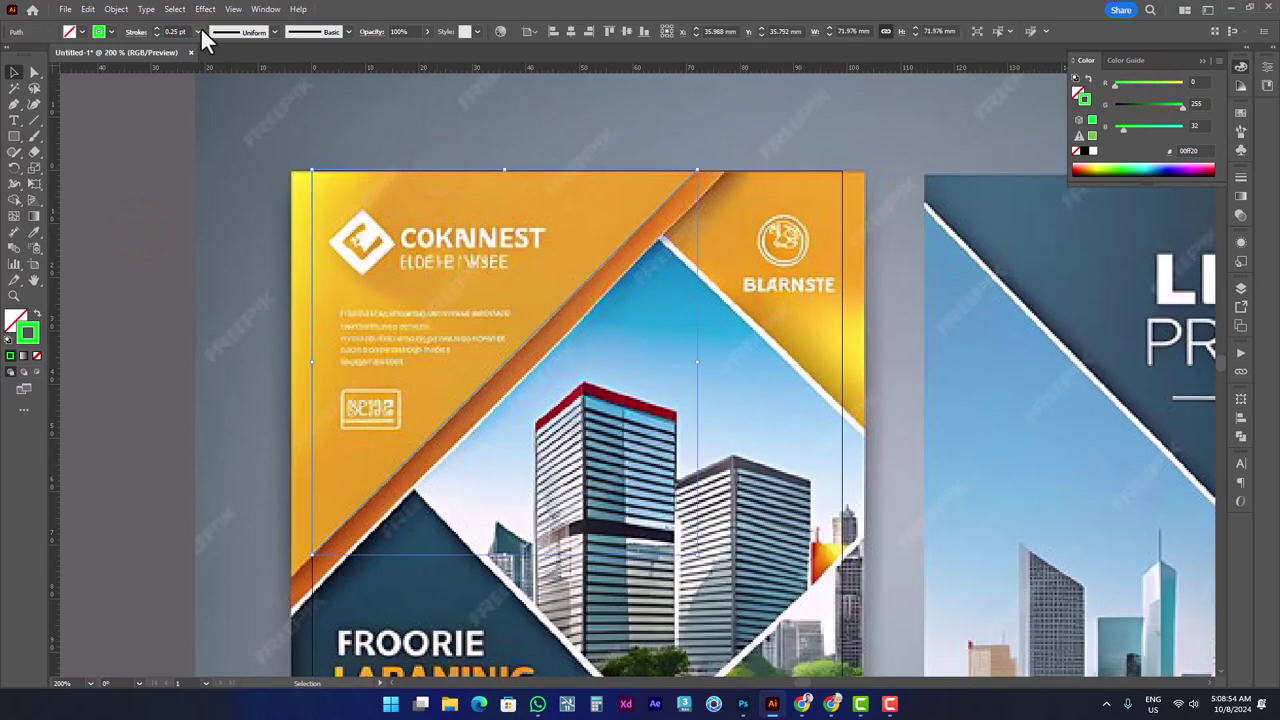
left_click(198, 31)
left_click(214, 62)
left_click(80, 186)
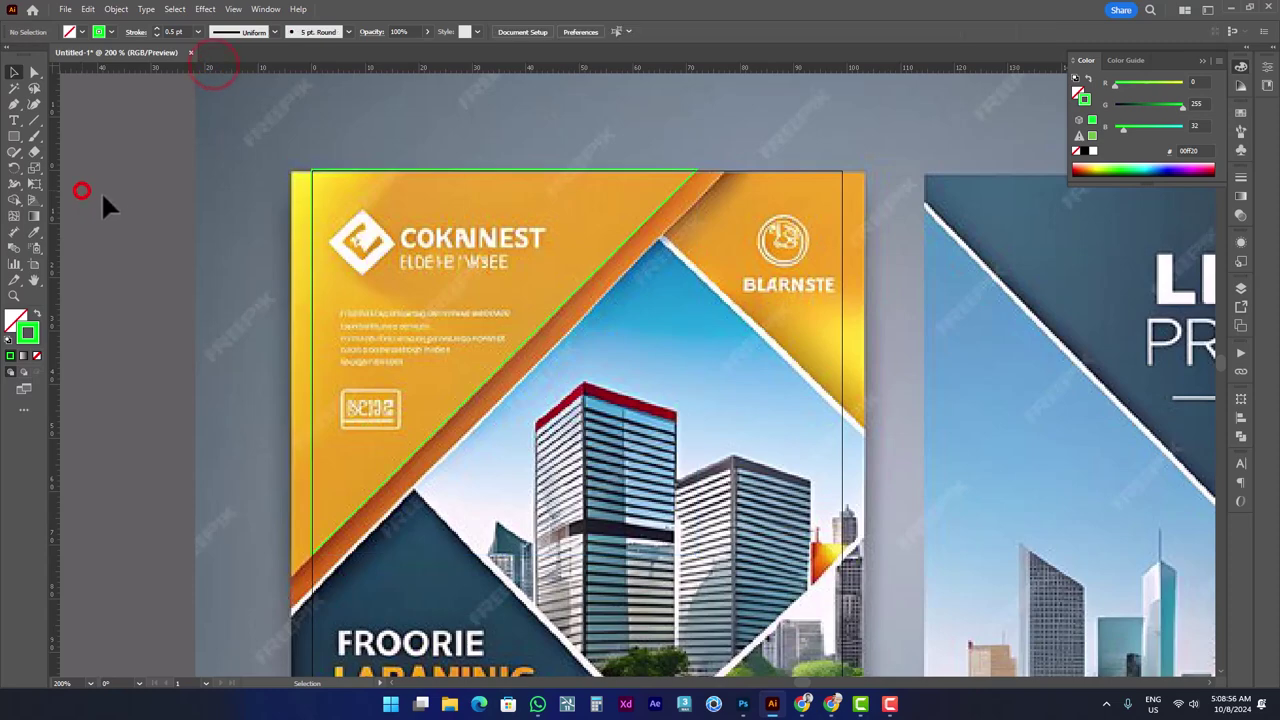
scroll(290, 570, "up", 4)
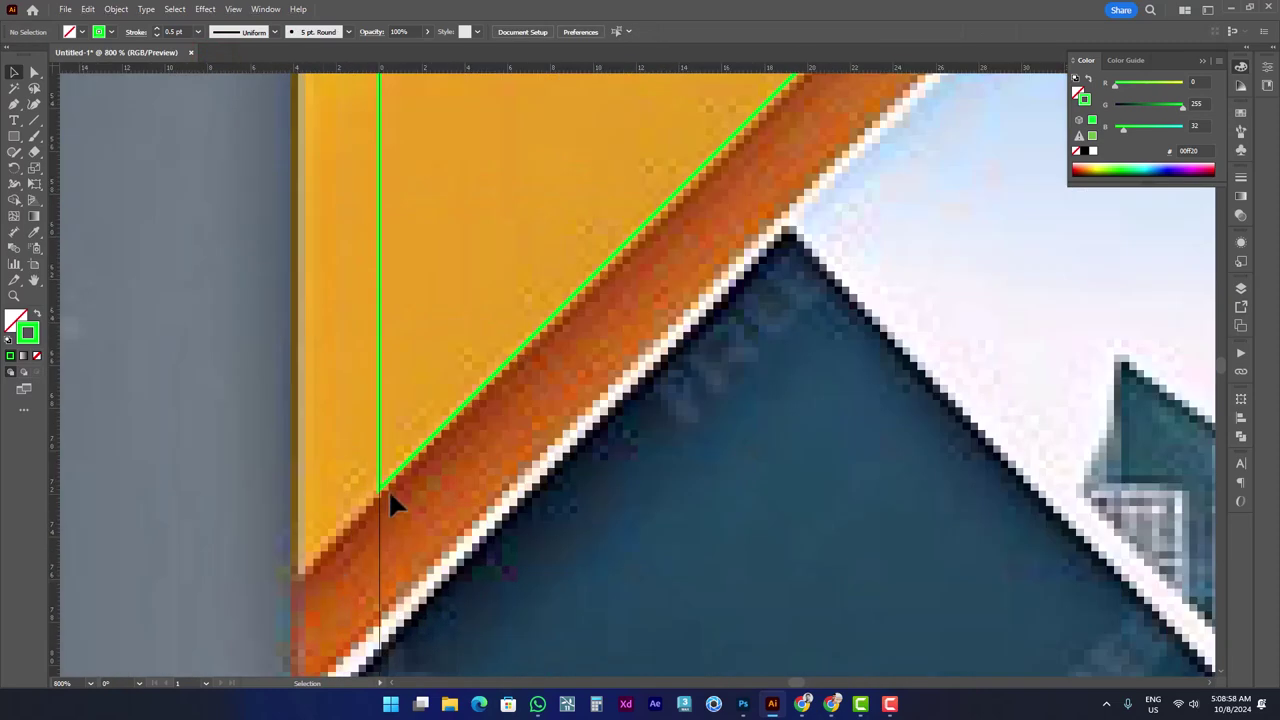
scroll(390, 493, "down", 2)
scroll(388, 490, "up", 5)
scroll(385, 477, "down", 6)
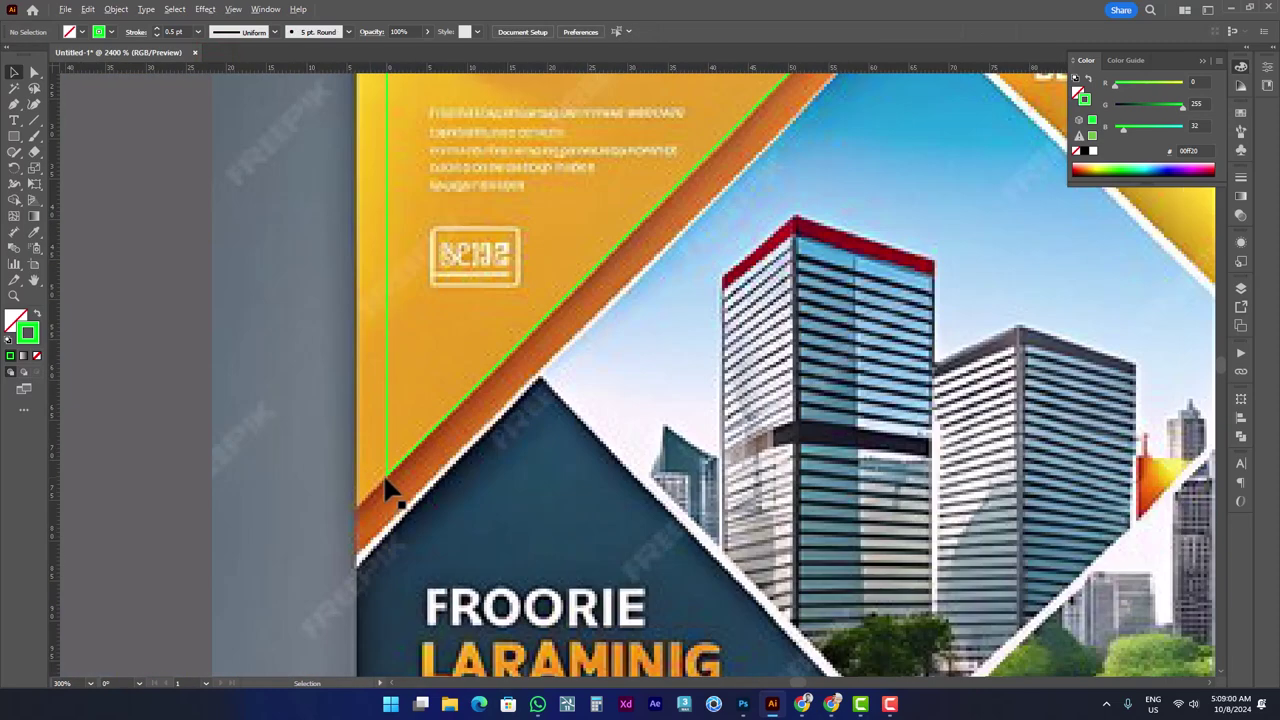
scroll(390, 490, "down", 5)
scroll(390, 360, "up", 3)
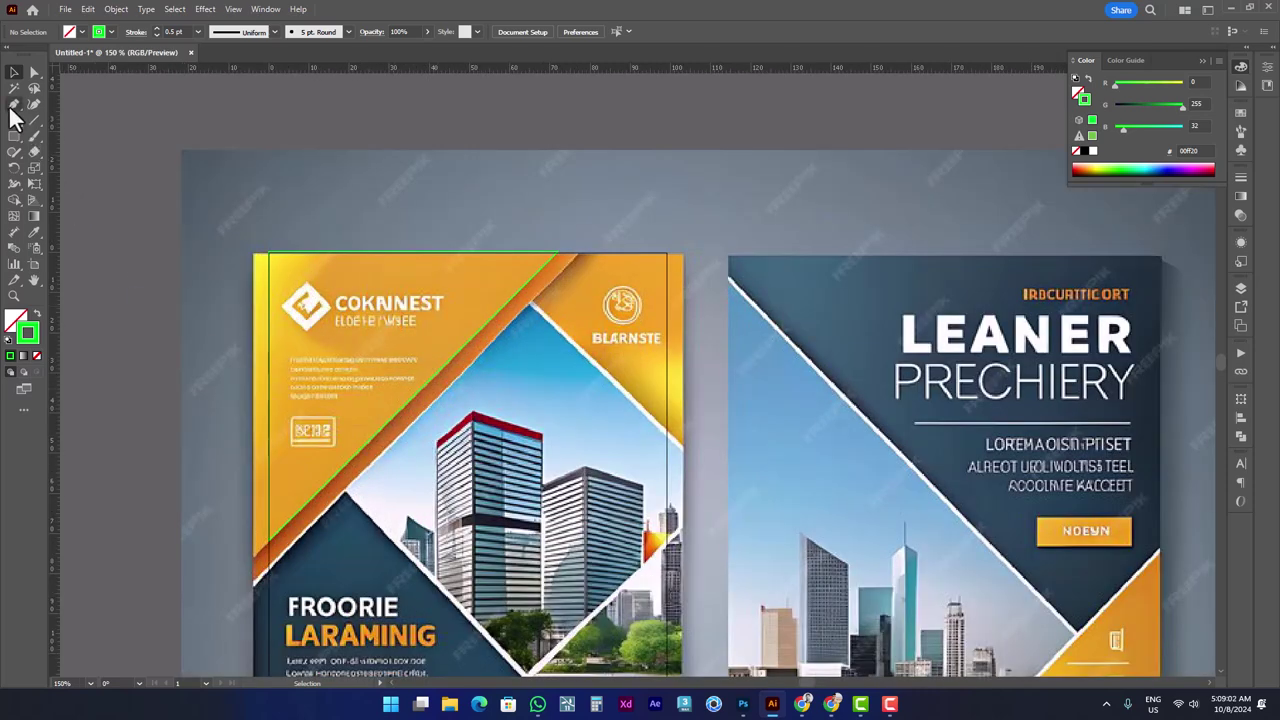
Trace the orange stripe with the Pen tool, starting at the triangle's lower corner.
left_click(14, 105)
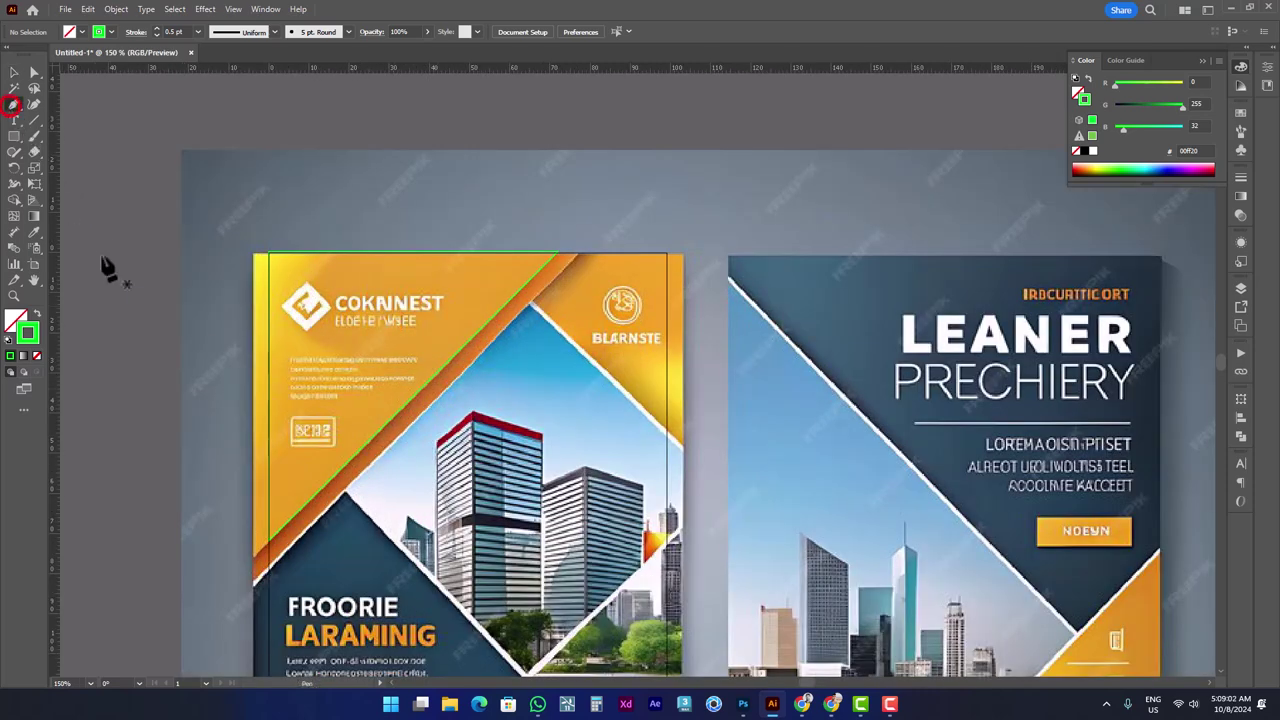
left_click(268, 542)
scroll(270, 570, "up", 2)
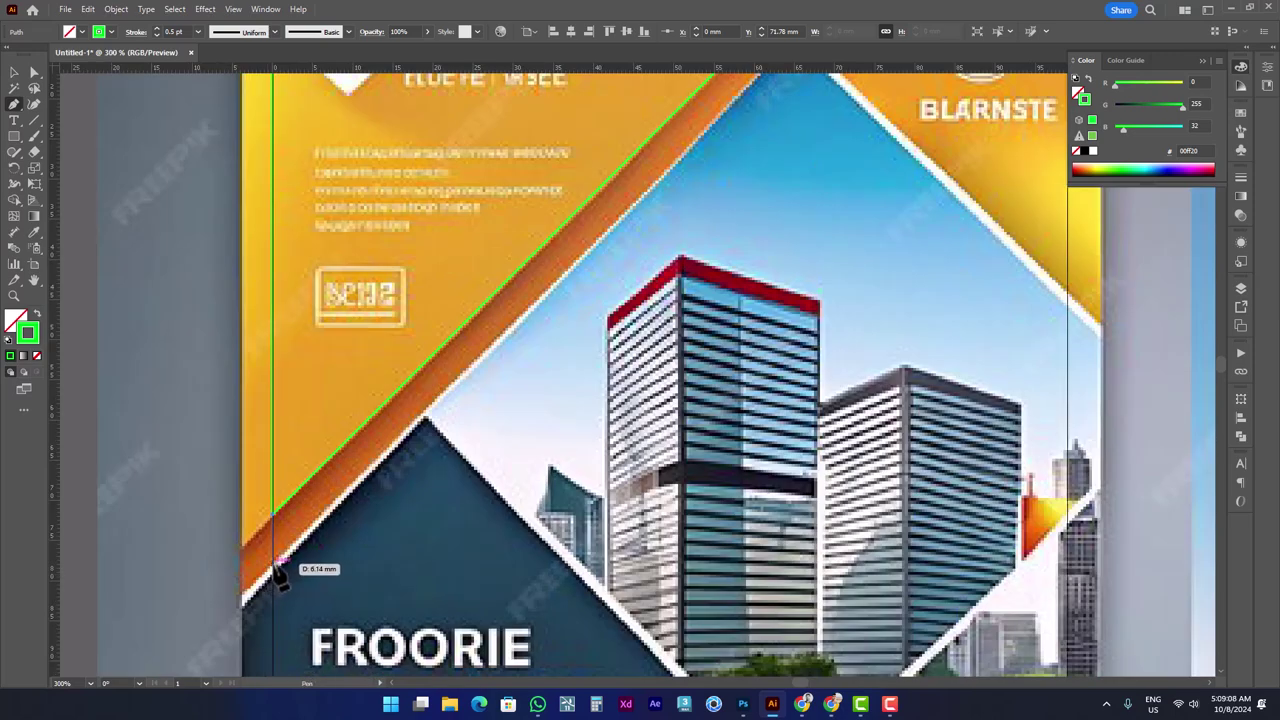
left_click(272, 562)
scroll(271, 563, "down", 4)
scroll(510, 348, "up", 2)
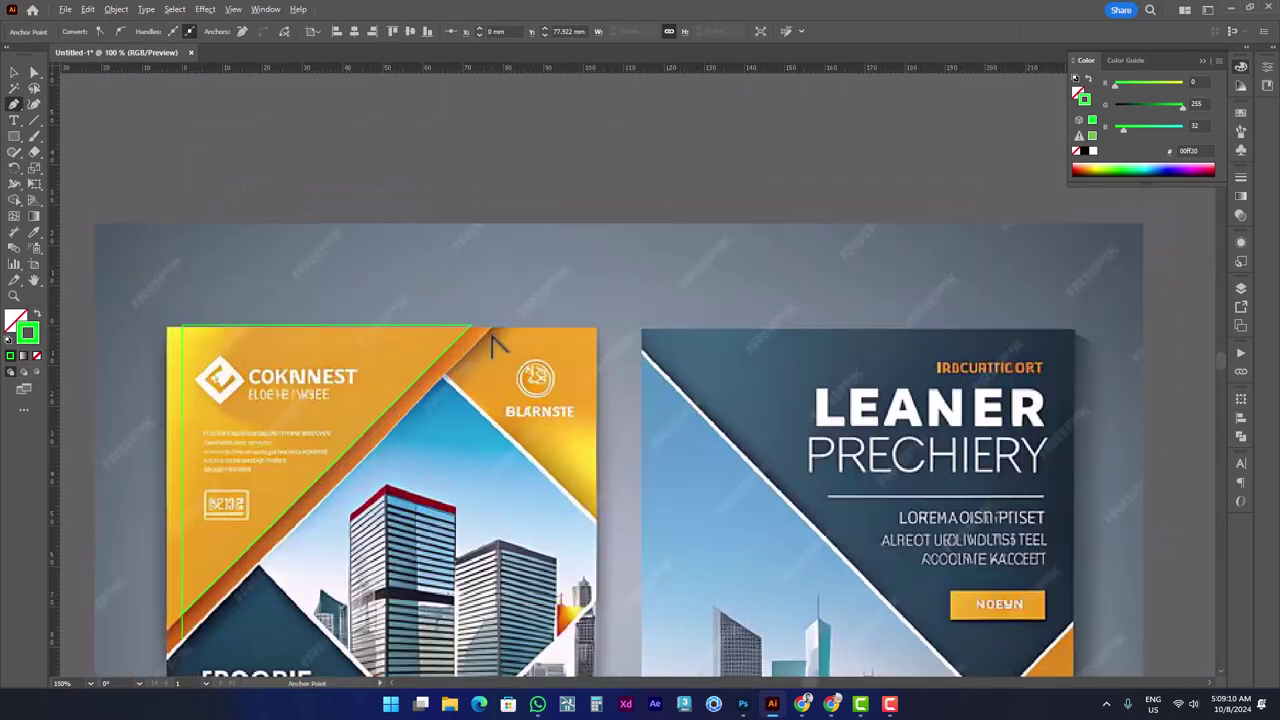
scroll(492, 344, "up", 2)
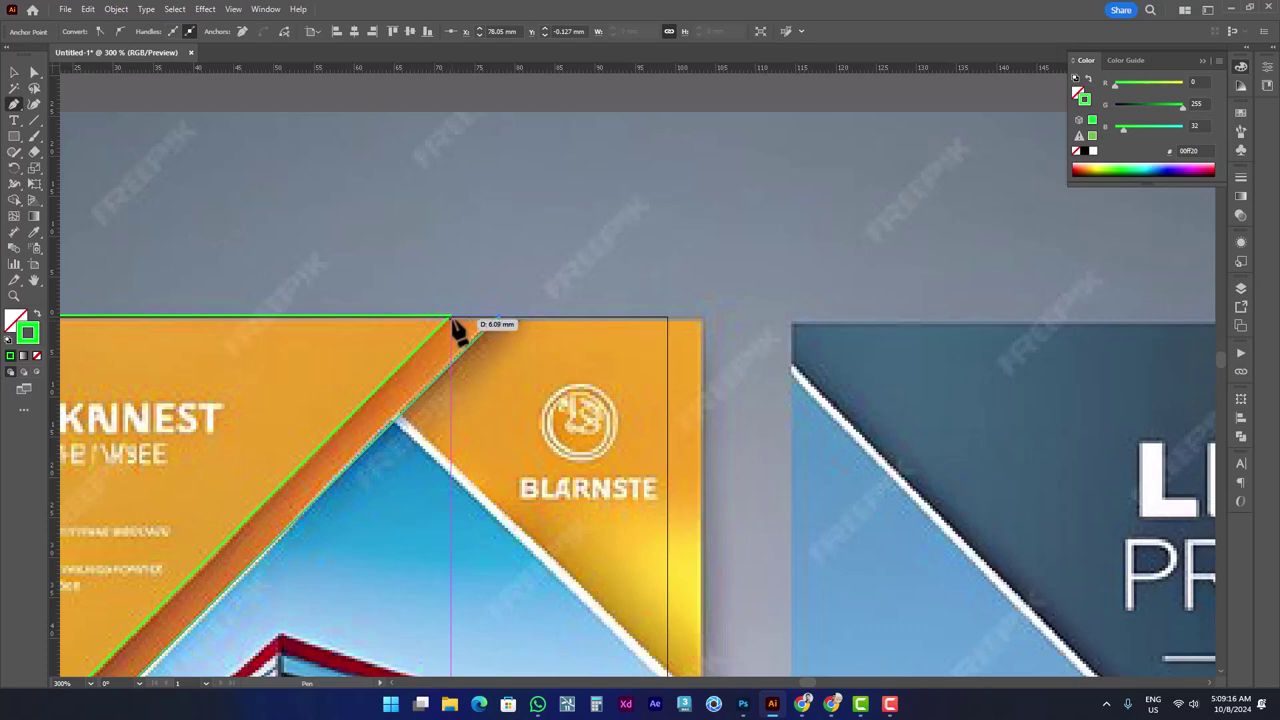
left_click(451, 318)
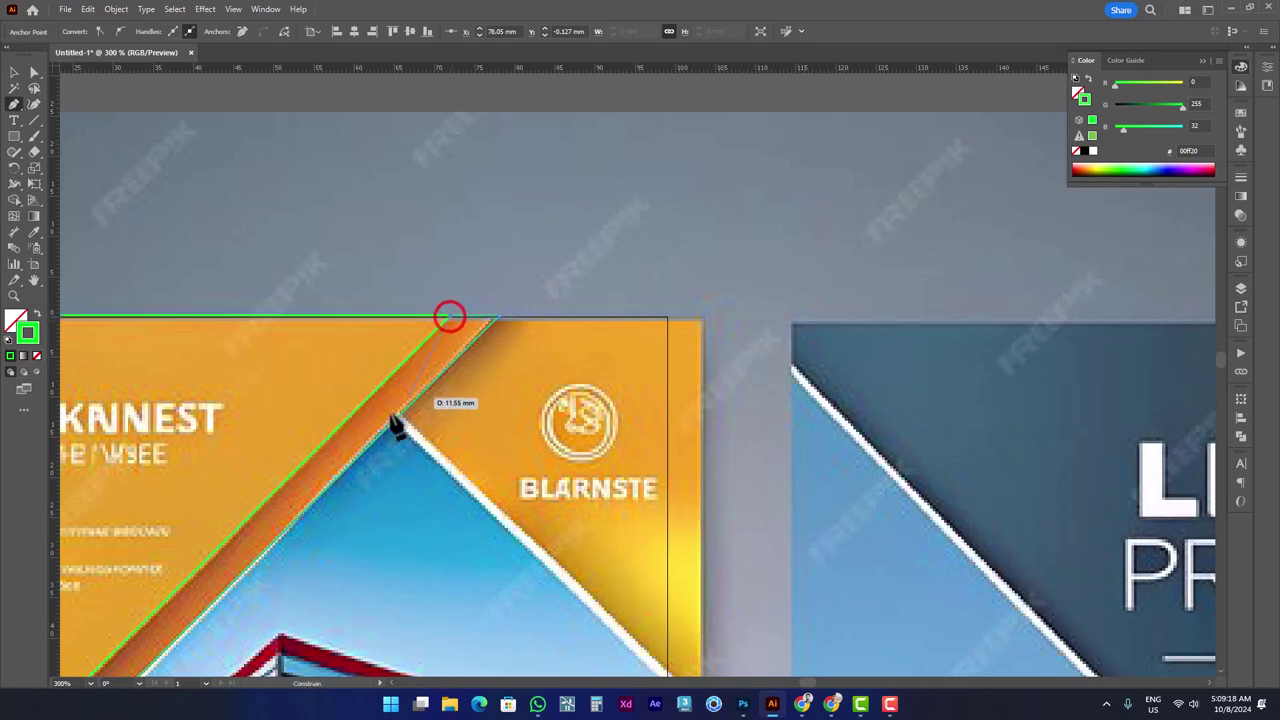
left_click_drag(341, 442, 657, 214)
left_click_drag(305, 597, 445, 432)
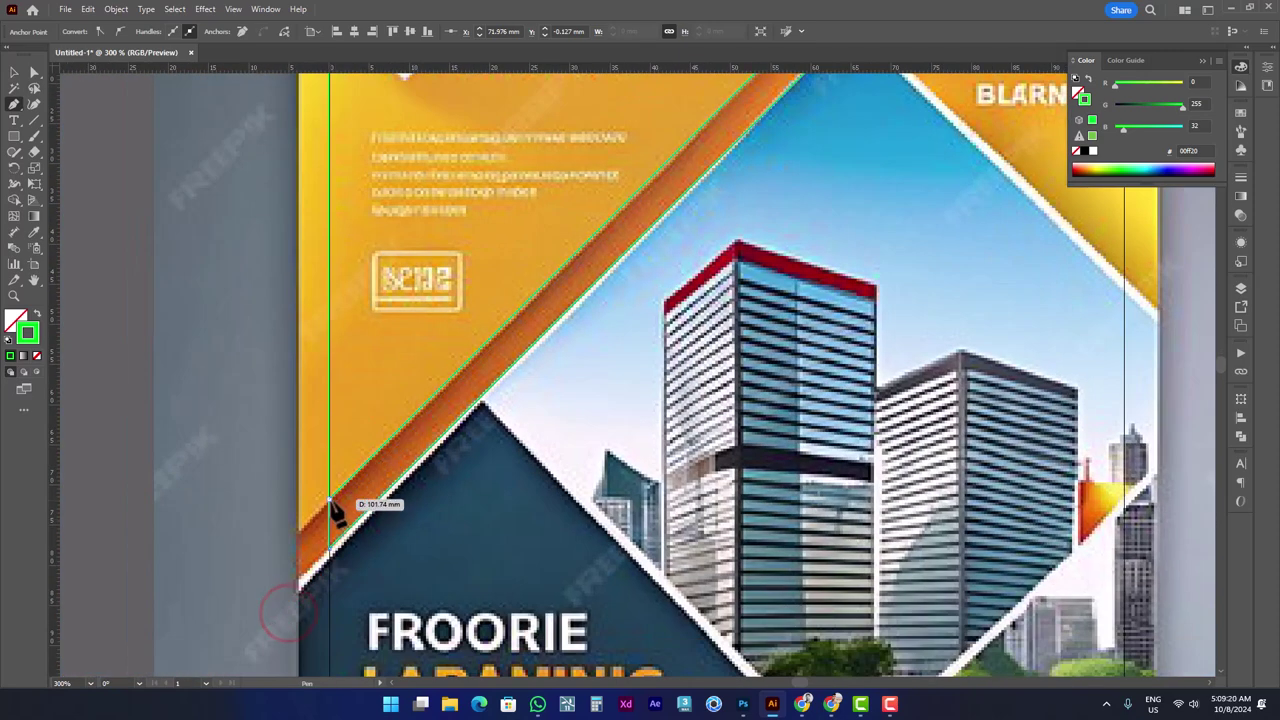
Select the newly drawn stripe shape and bring both flyer pages back into view.
left_click(14, 72)
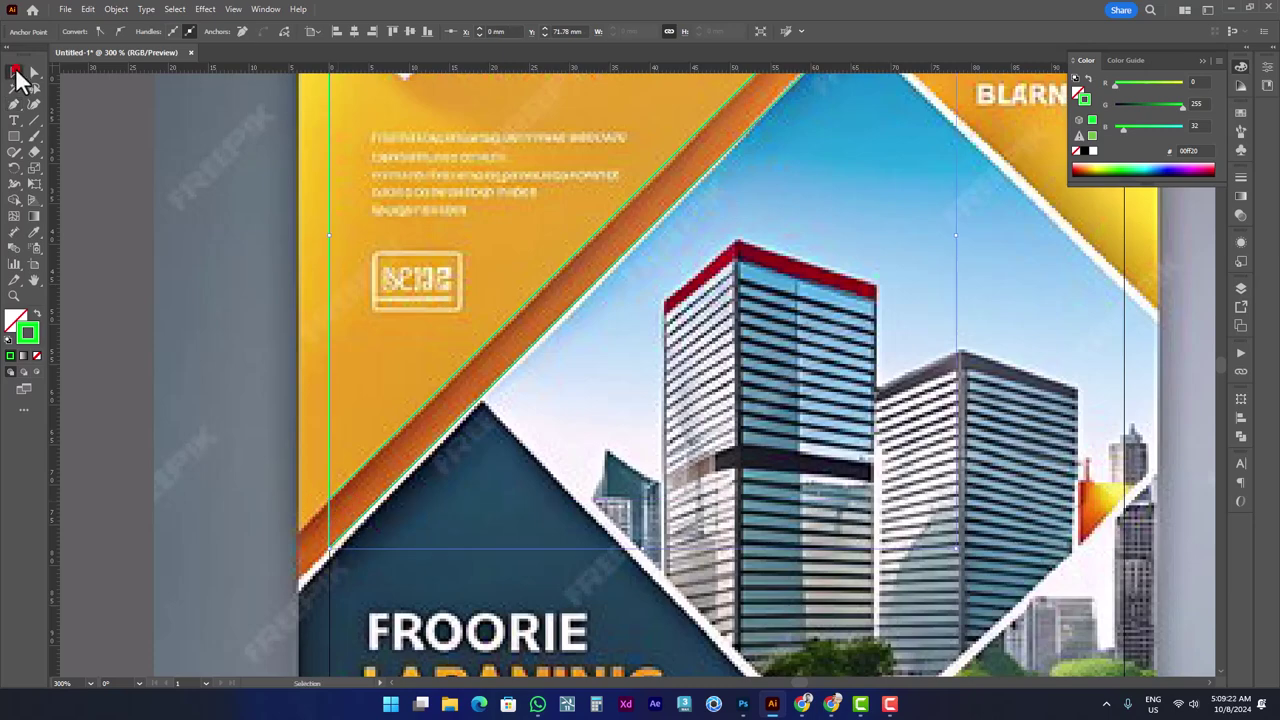
left_click(64, 152)
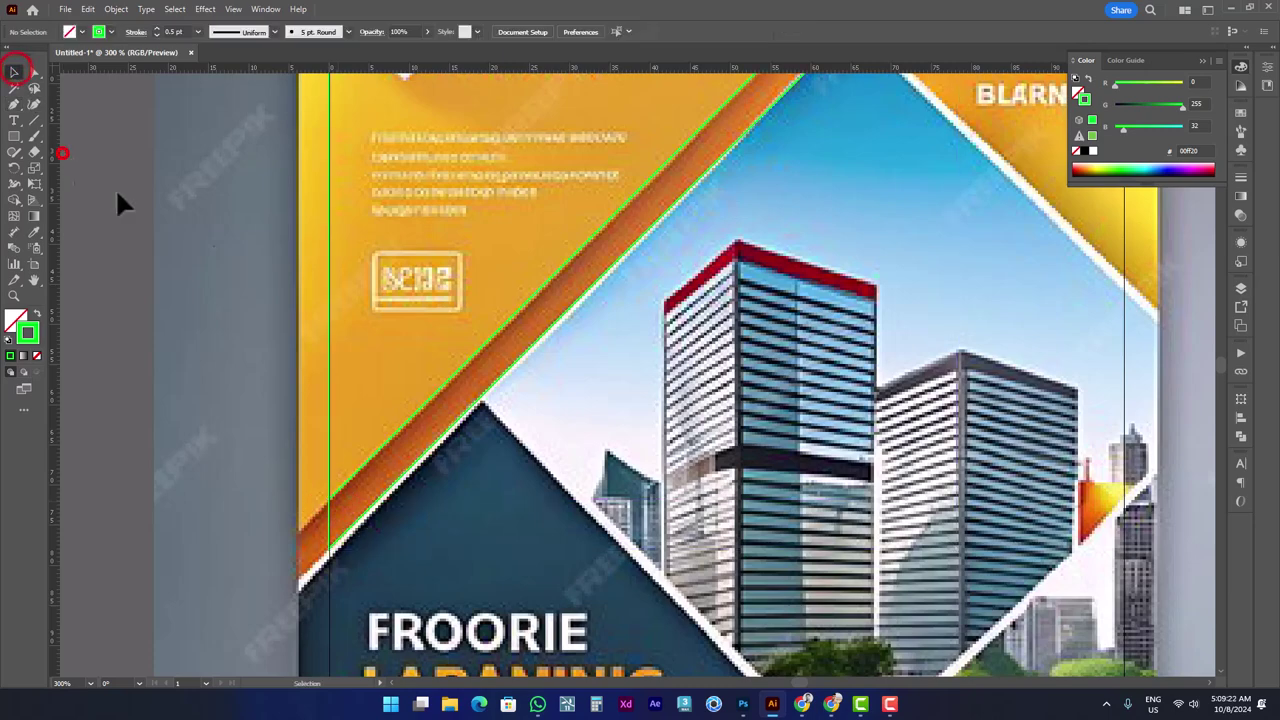
left_click(331, 250)
scroll(253, 193, "down", 2)
left_click_drag(369, 44, 343, 147)
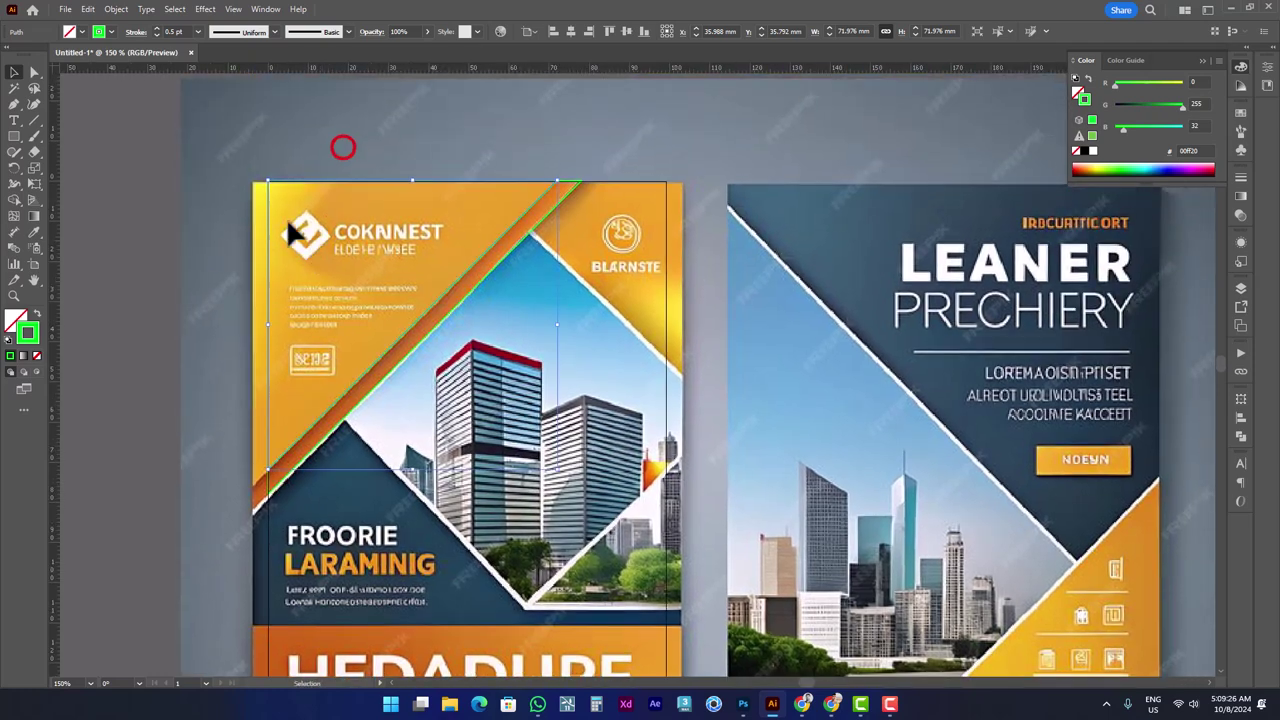
Fill the corner triangle with the flyer's yellow using the Eyedropper.
left_click(32, 235)
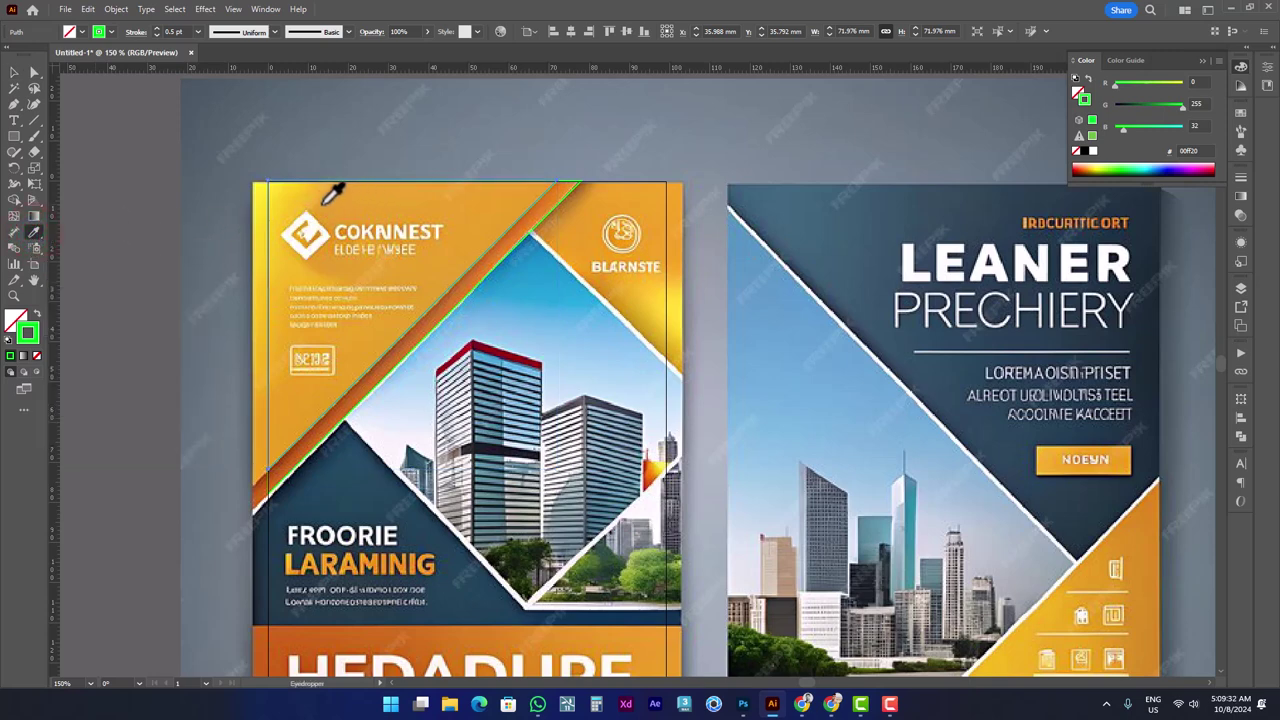
left_click(298, 201)
key("ctrl+z")
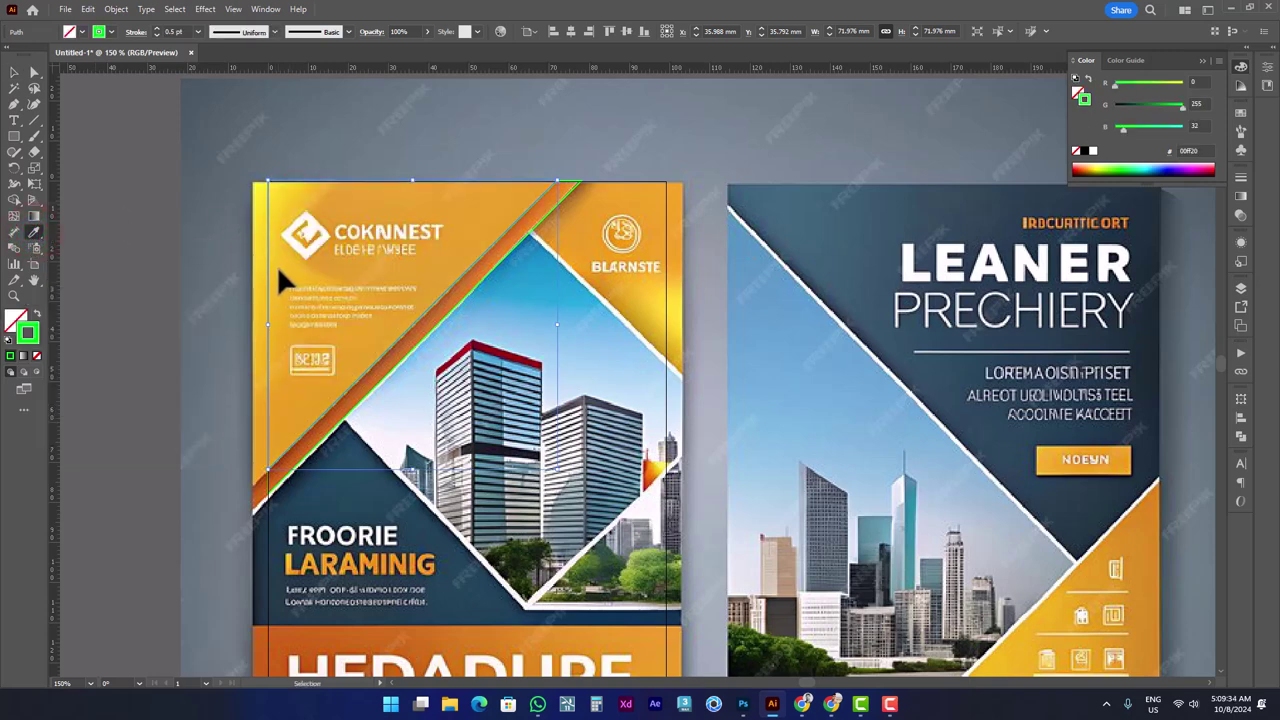
left_click(279, 266)
left_click(13, 70)
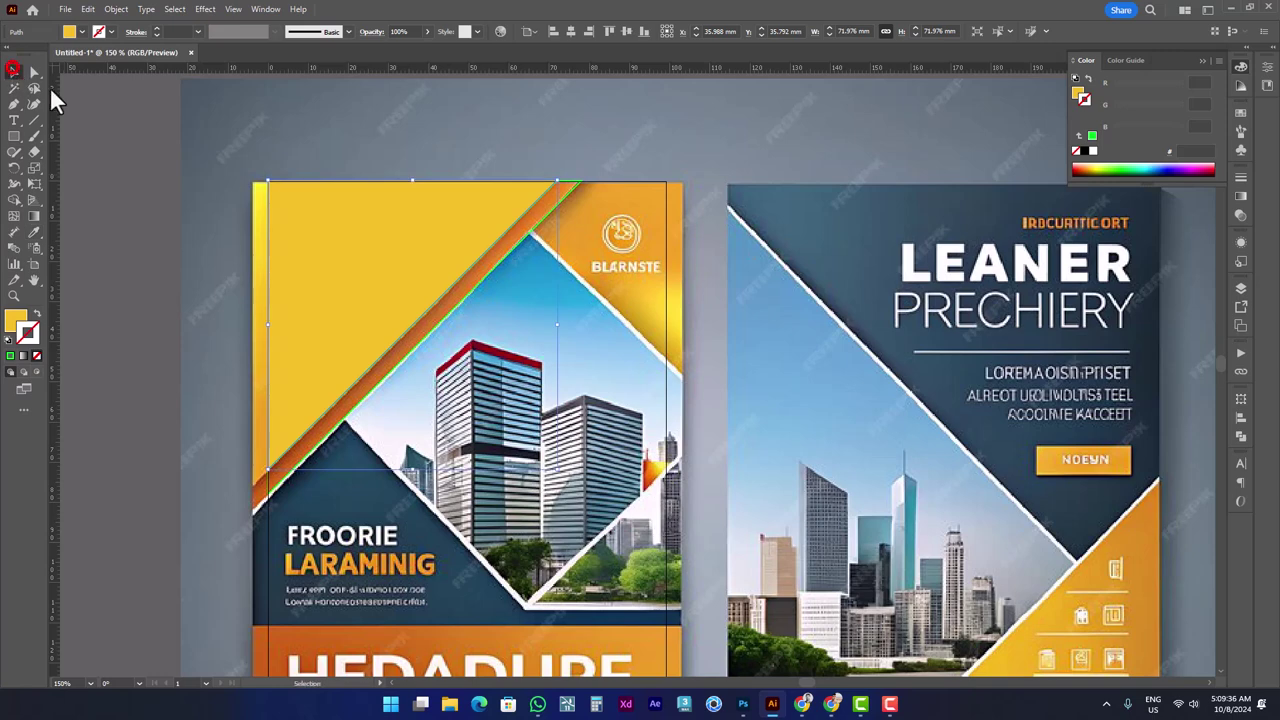
Colour the diagonal stripe with the band's orange, then deselect it.
left_click(542, 219)
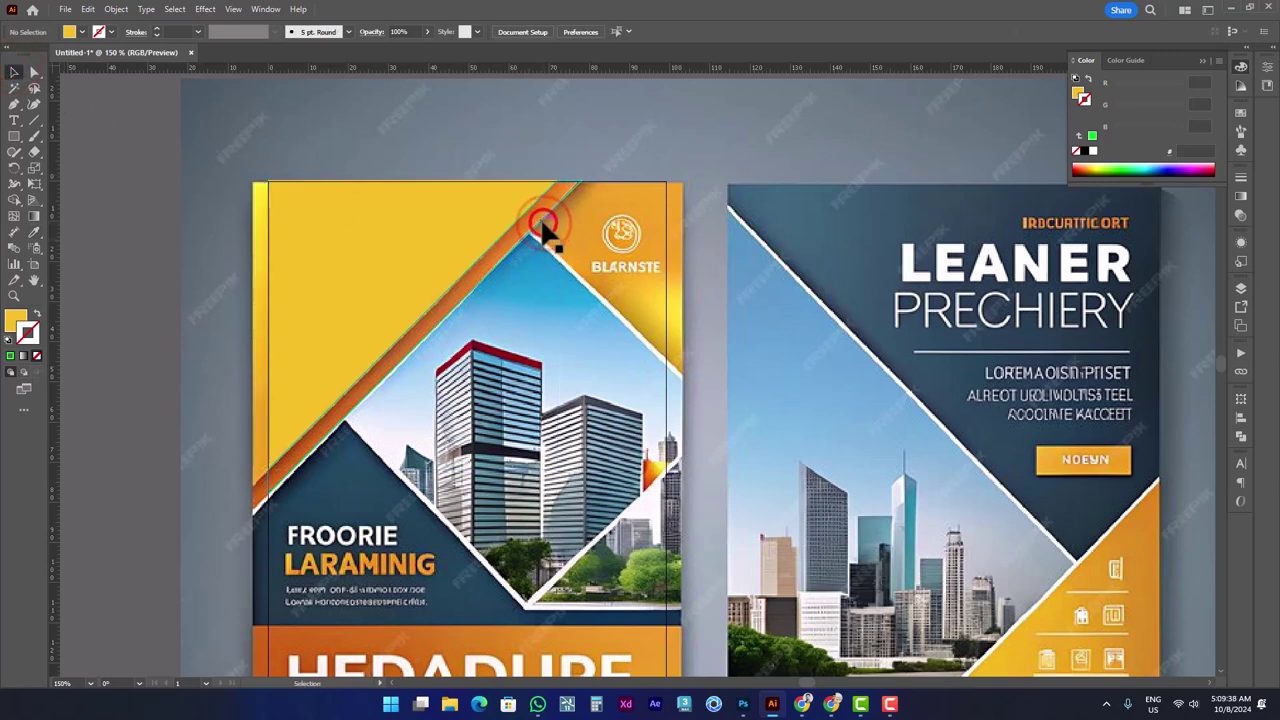
left_click(31, 233)
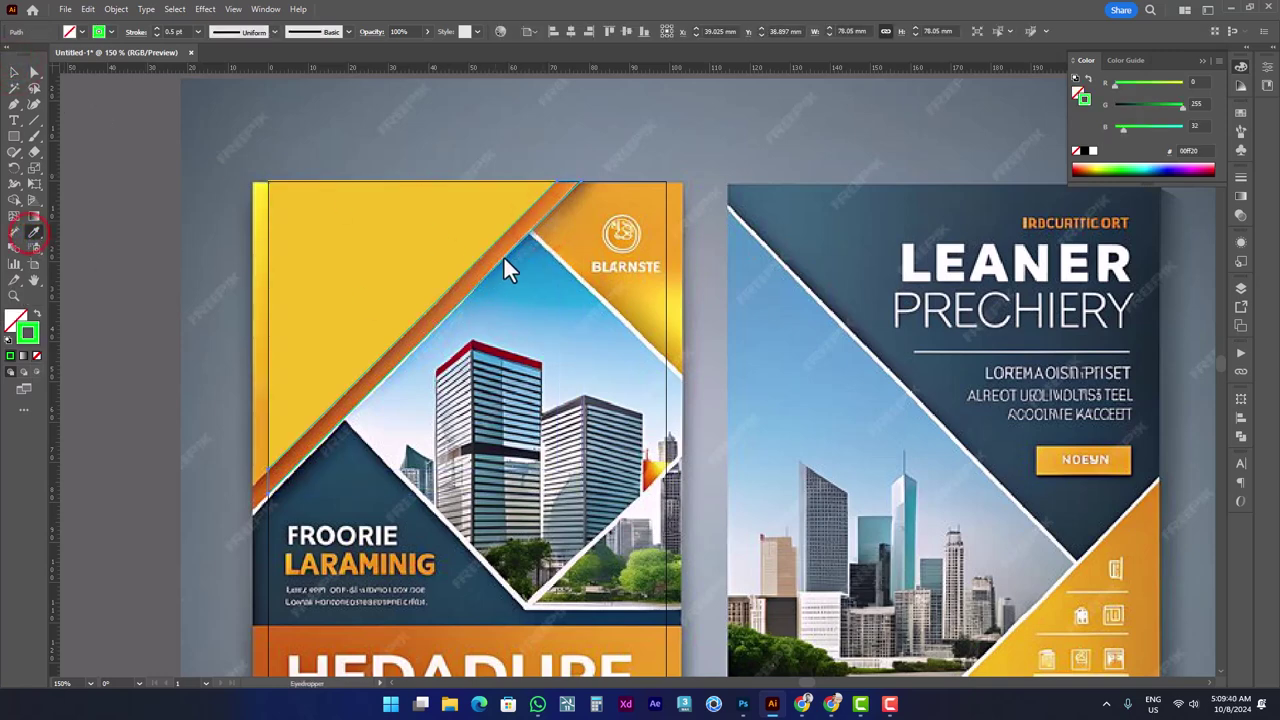
left_click(537, 216)
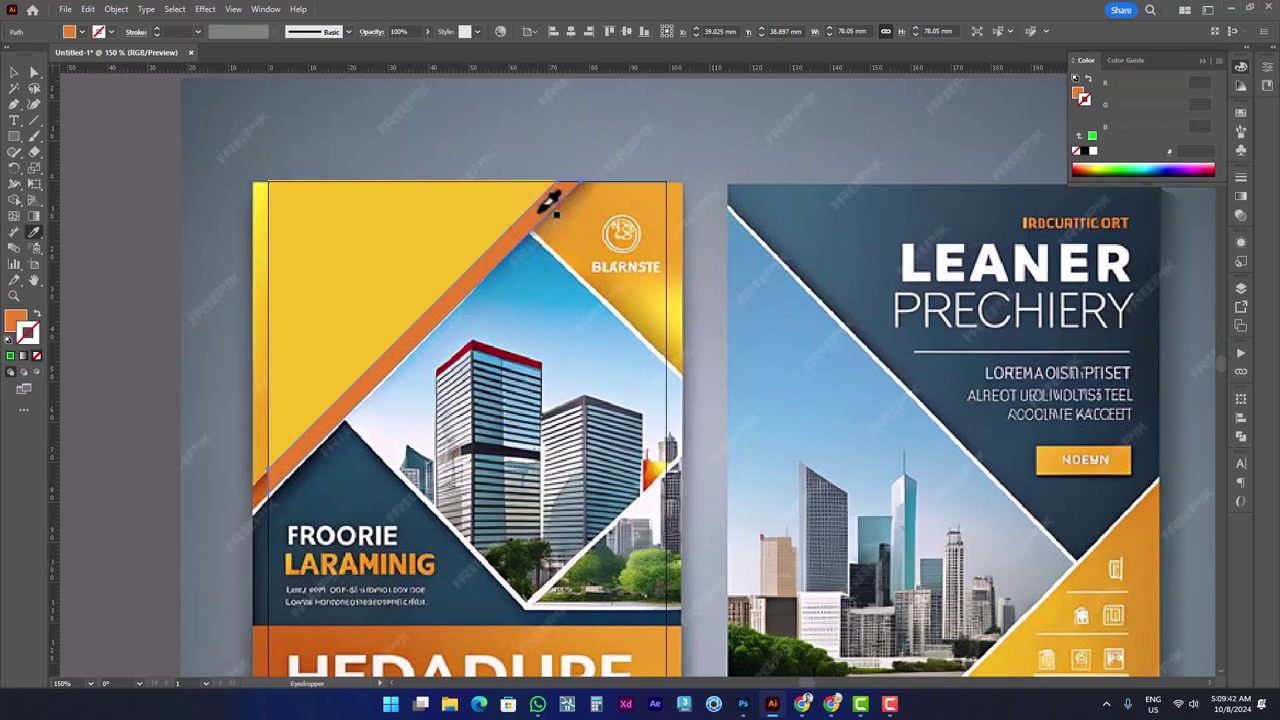
left_click(320, 424)
left_click(14, 72)
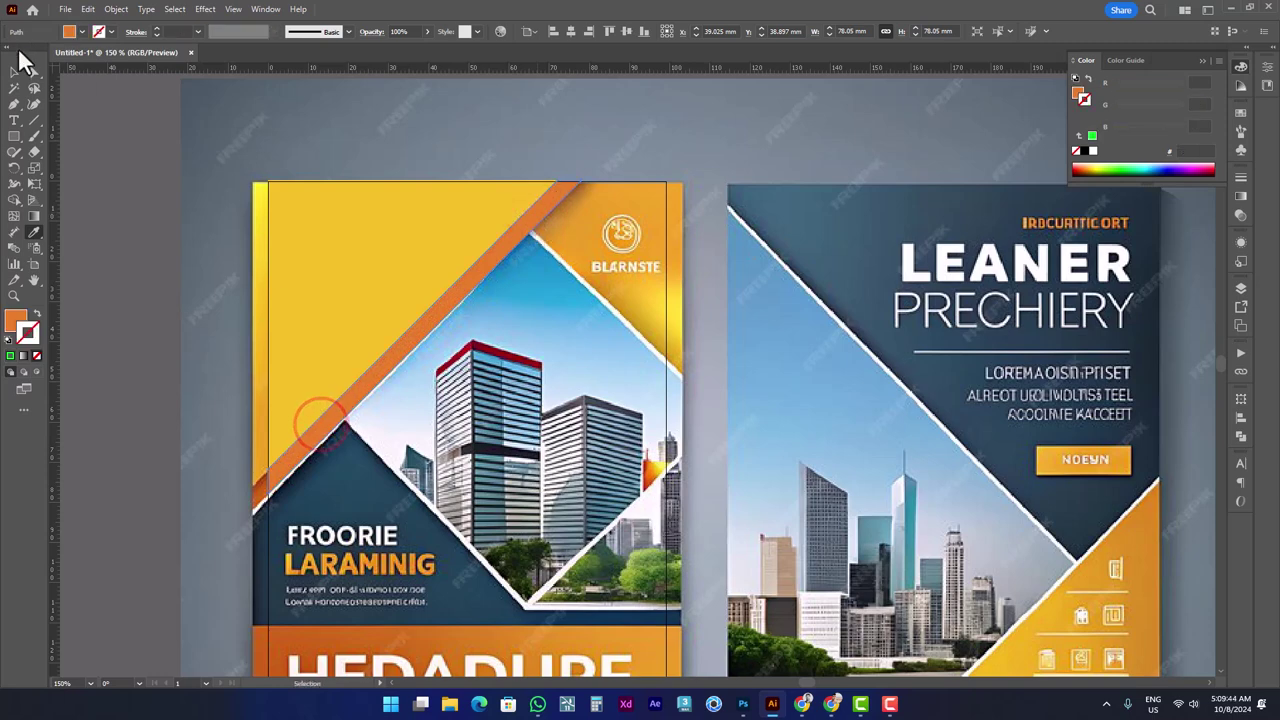
left_click(14, 72)
left_click(460, 132)
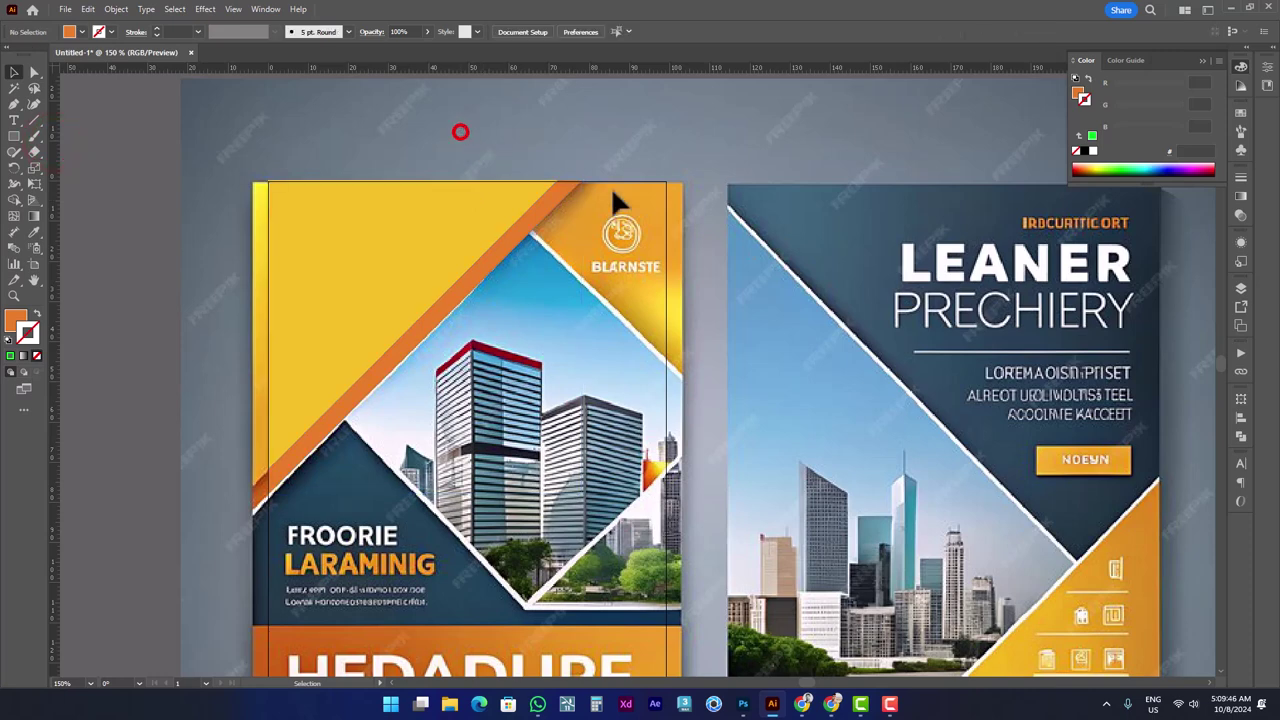
Draw a closed shape over the top-right corner, starting at the photo's top corner.
scroll(609, 228, "up", 1)
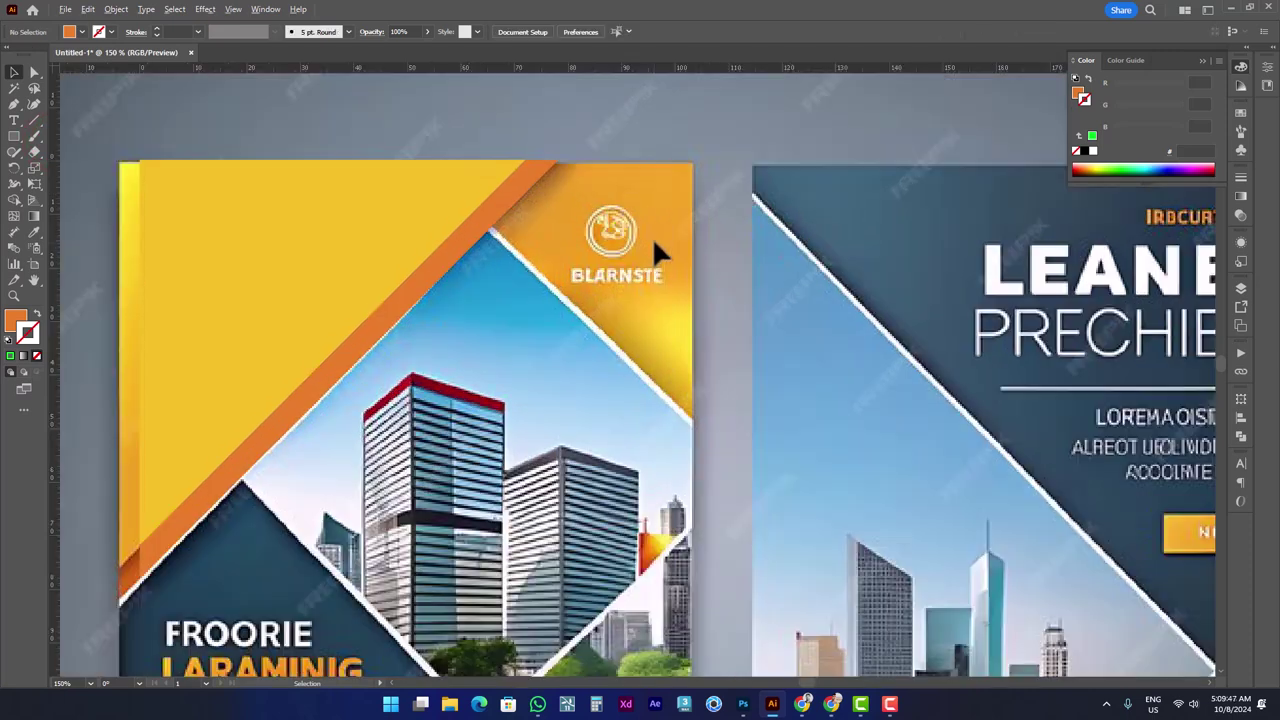
left_click(14, 104)
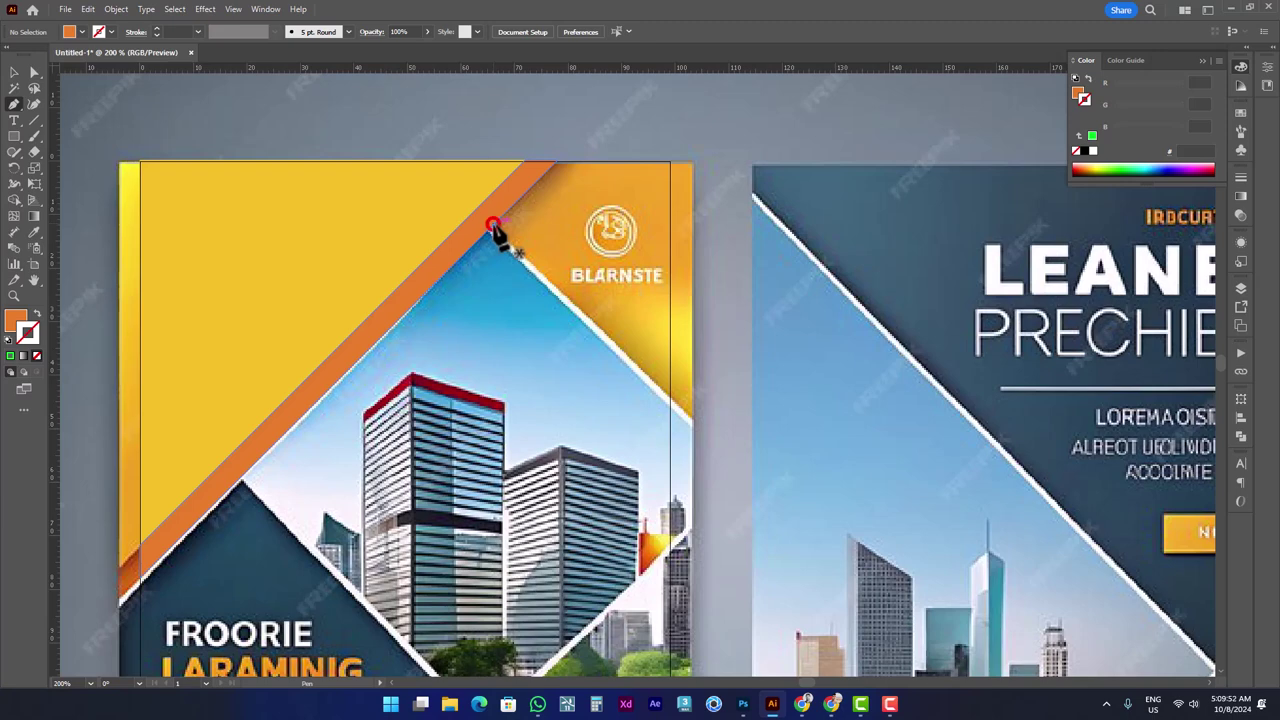
left_click(492, 222)
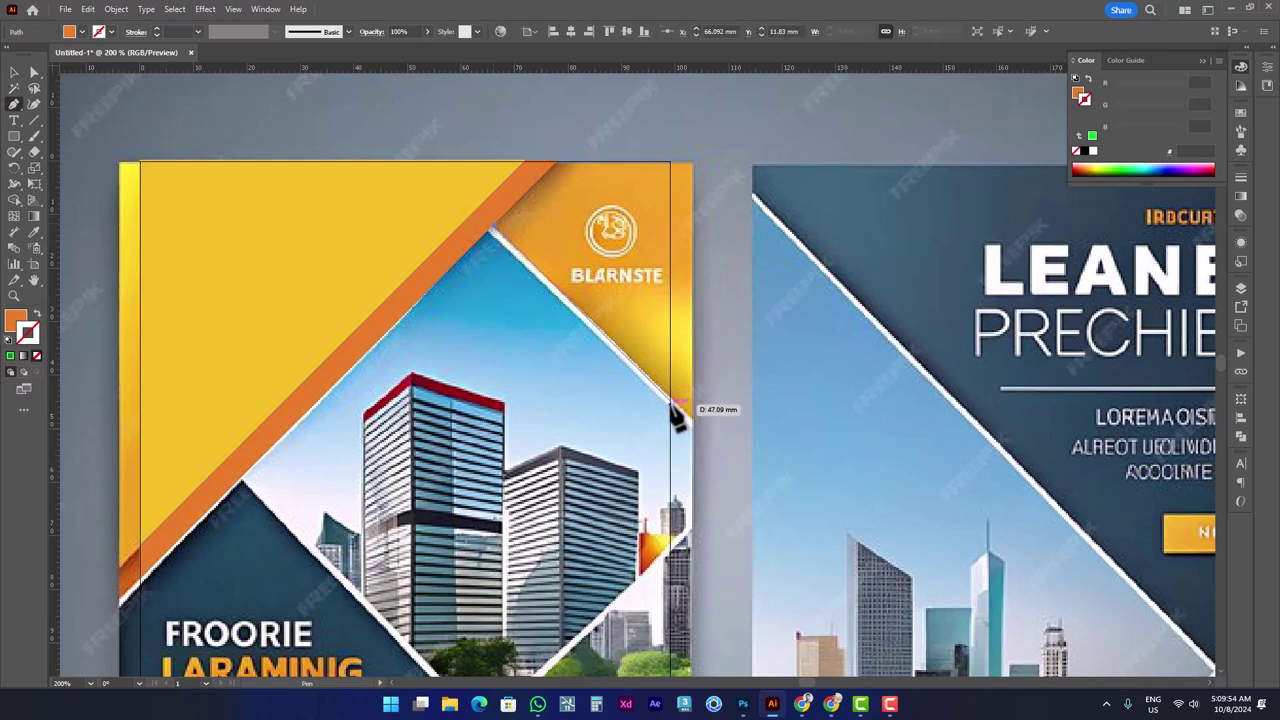
left_click(669, 403)
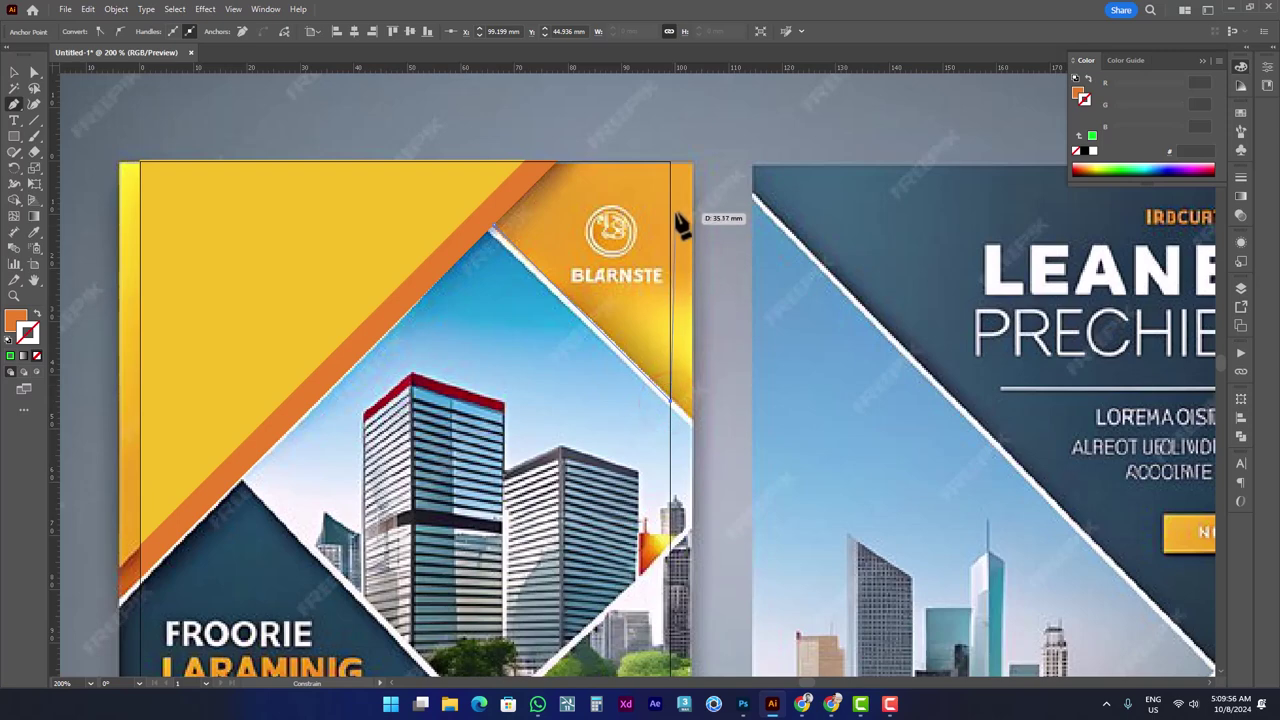
left_click(669, 162)
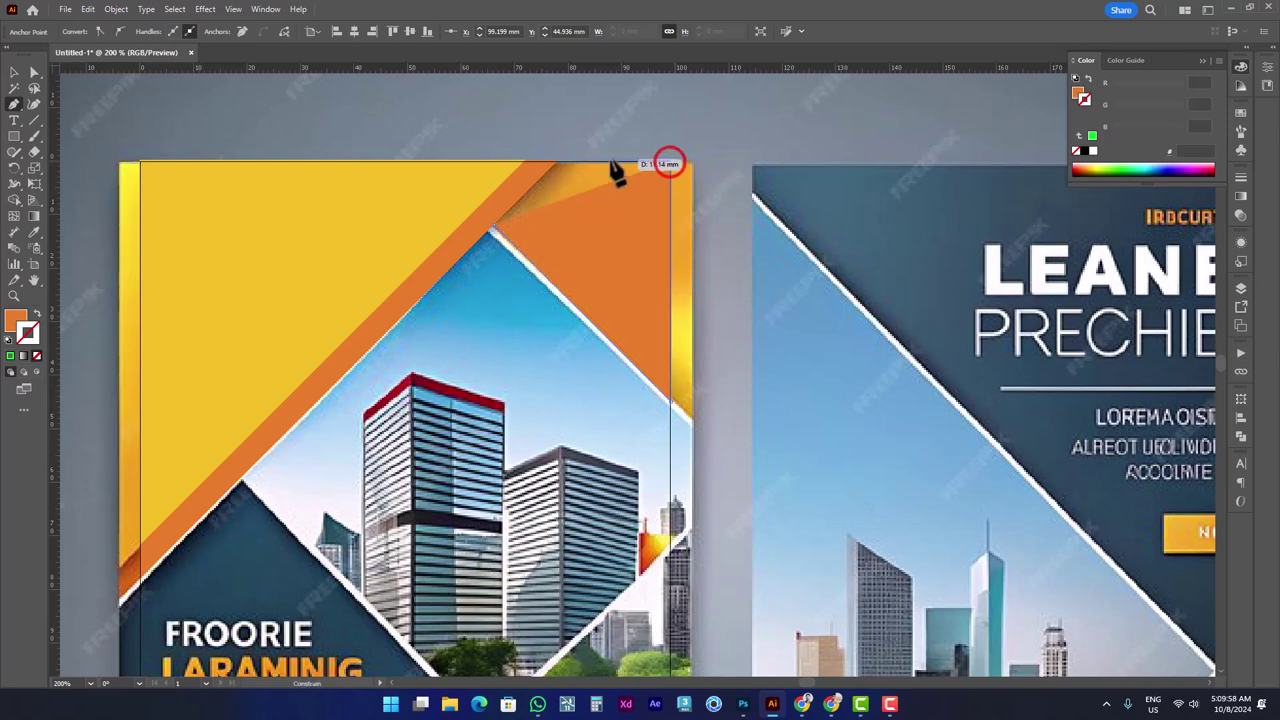
left_click(558, 161)
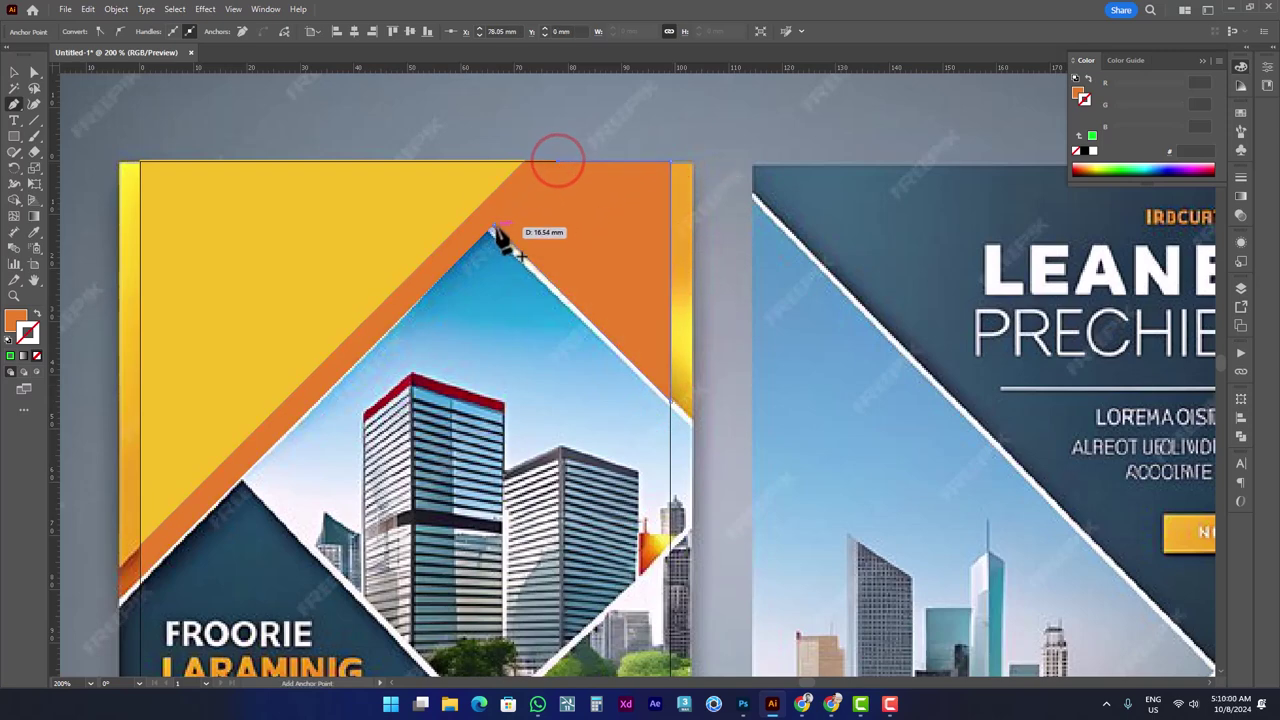
left_click(492, 223)
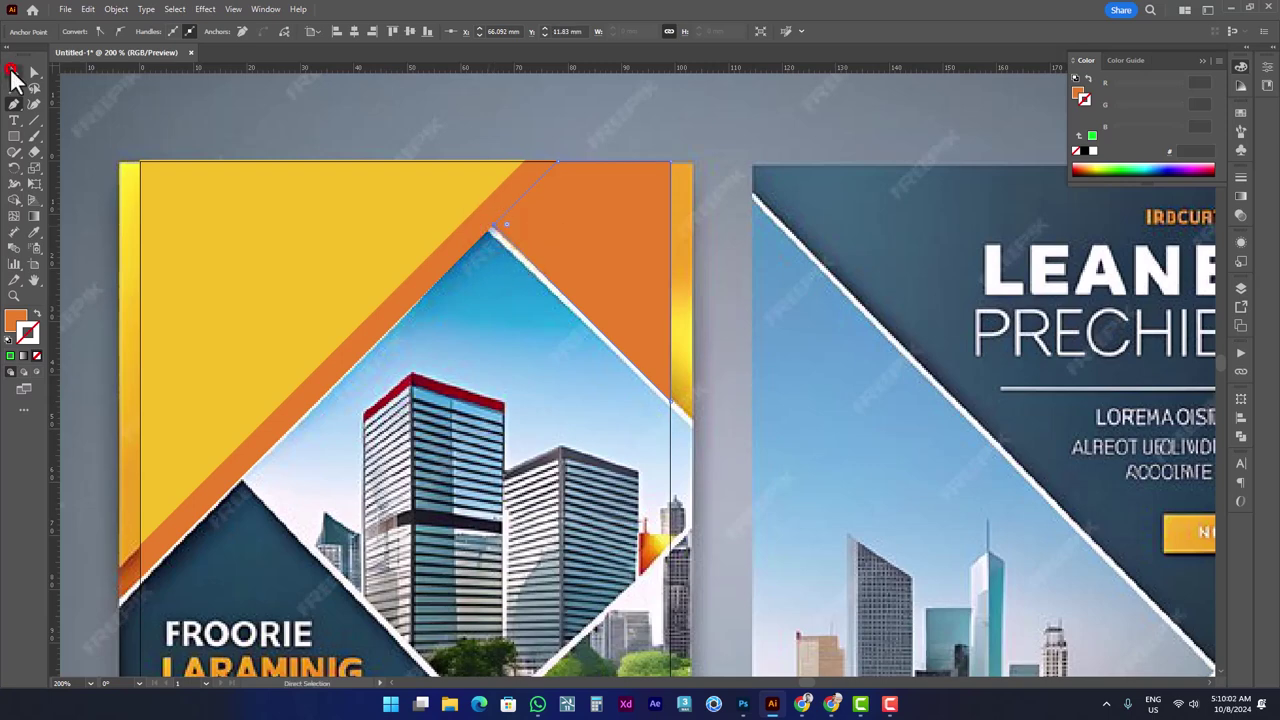
Remove the new shape's fill, then sample the flyer's yellow into it.
left_click(13, 72)
left_click(18, 319)
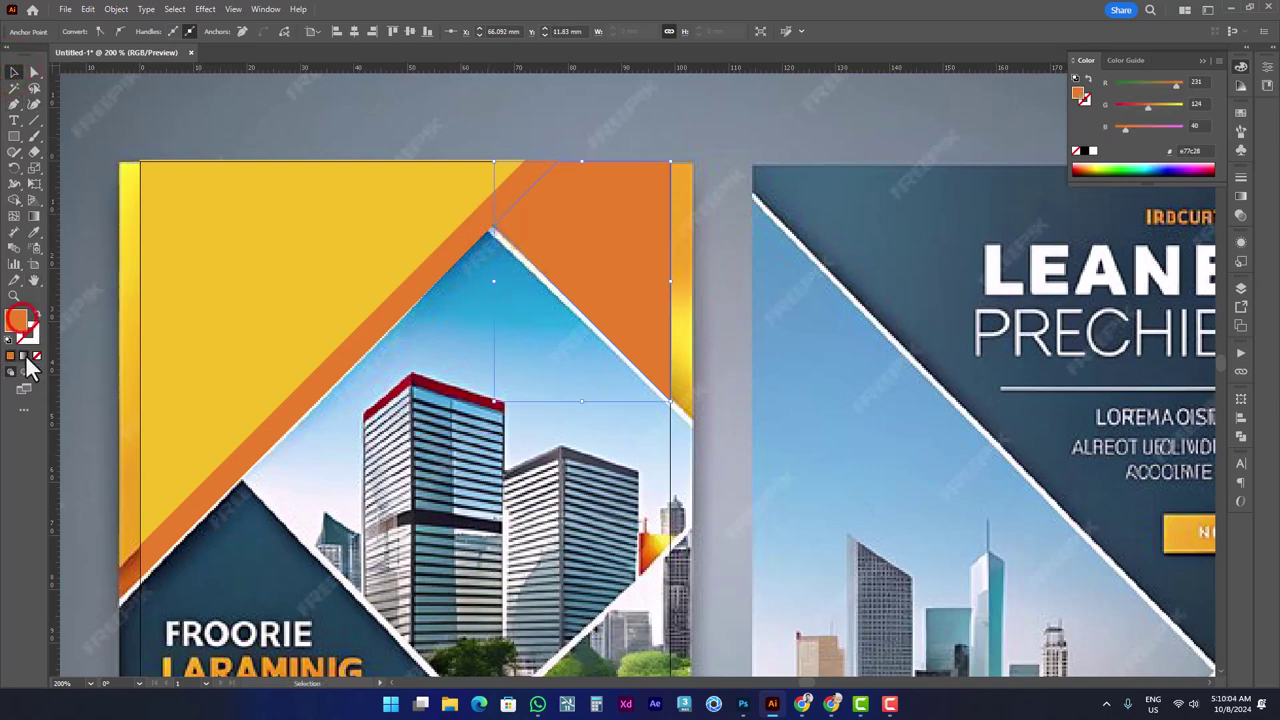
left_click(36, 355)
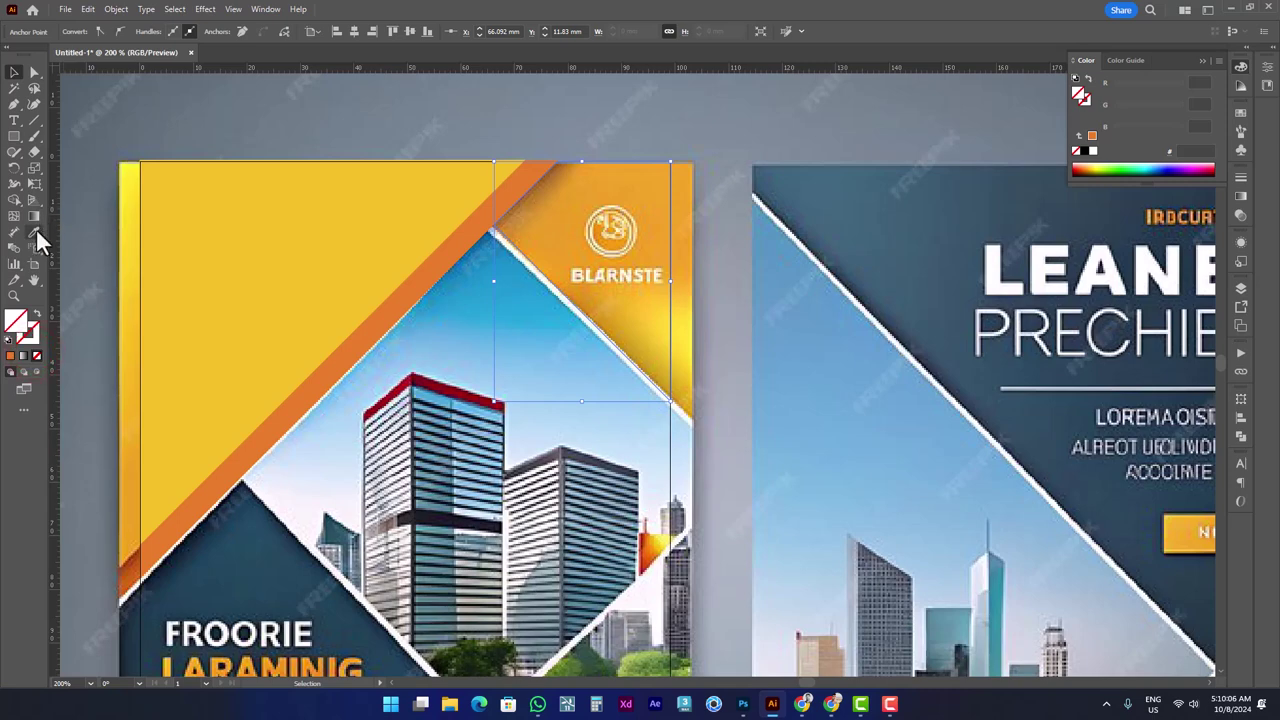
left_click(35, 229)
left_click(663, 309)
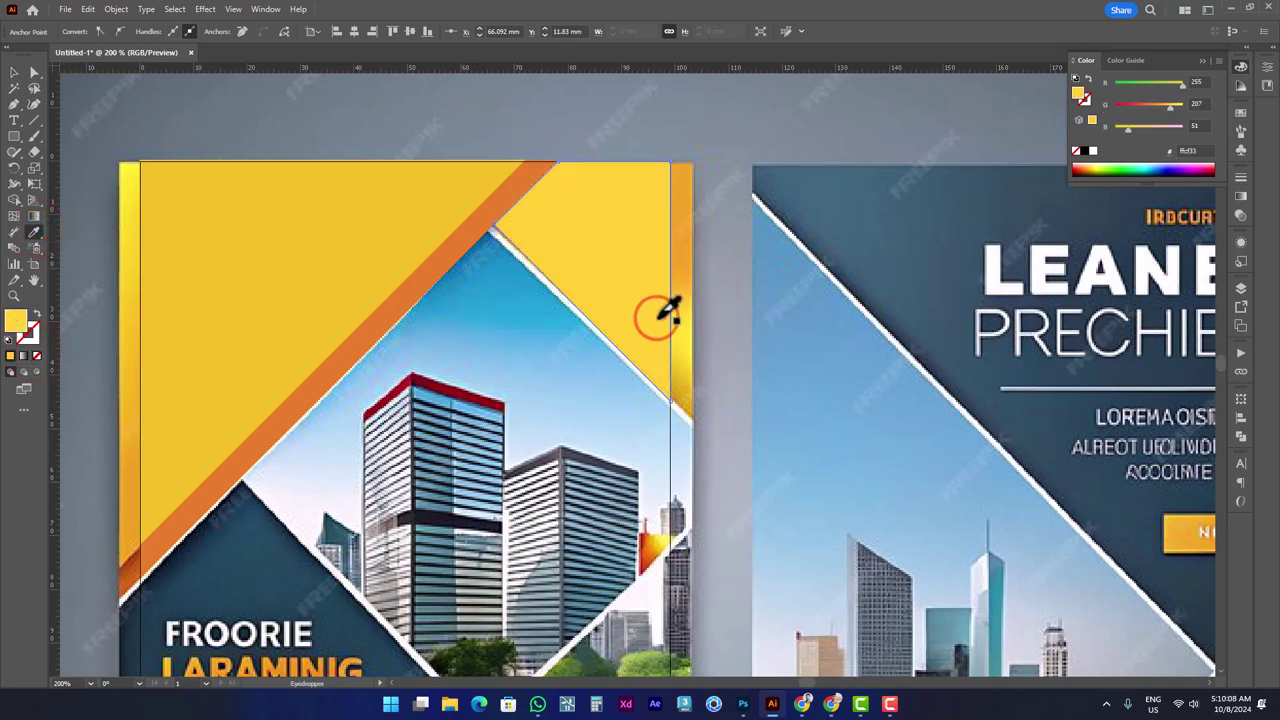
Deselect the yellow corner shape and zoom out to 150%.
left_click(209, 123)
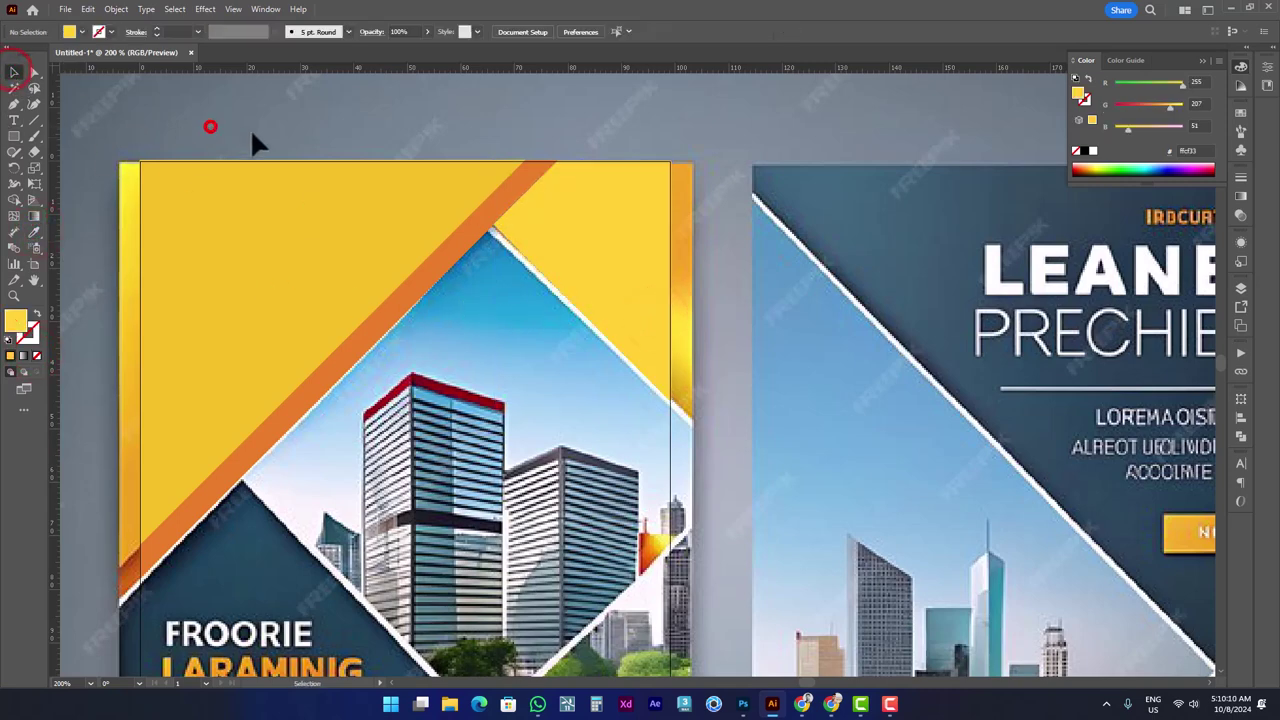
left_click(546, 309)
scroll(546, 309, "down", 3)
scroll(435, 340, "down", 1)
scroll(362, 325, "down", 2)
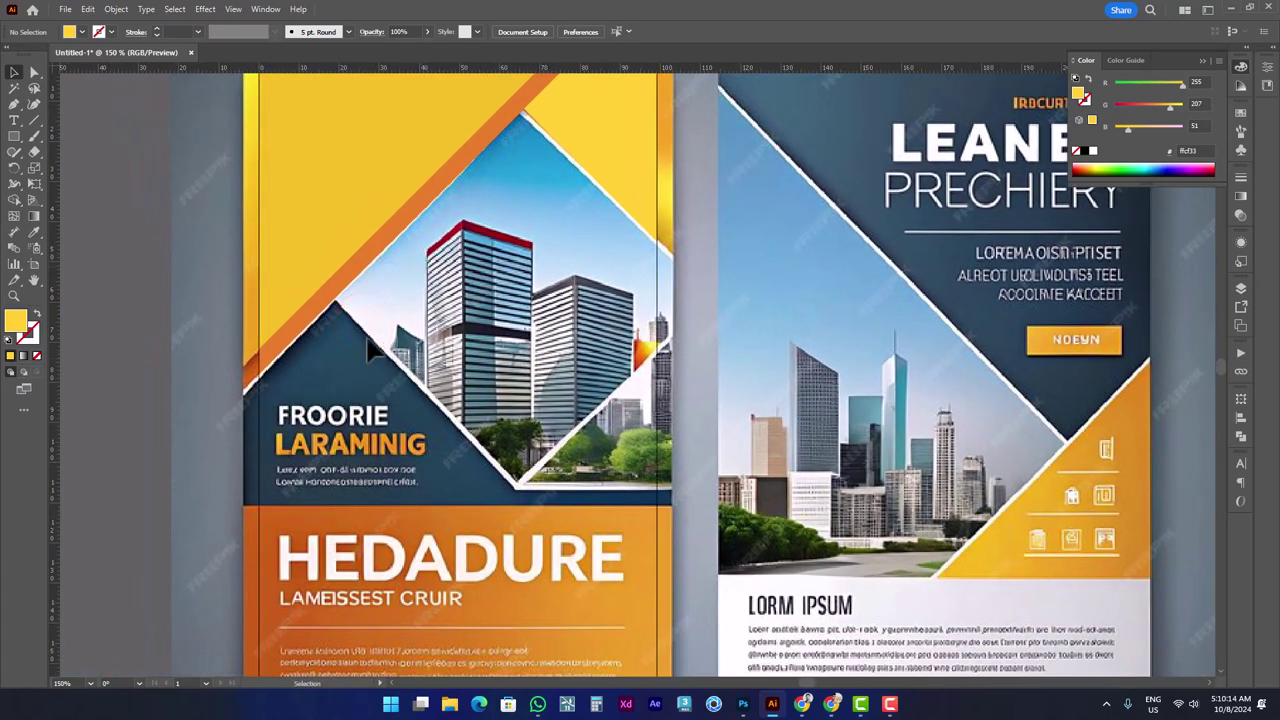
Draw a fill-free shape over the FROORIE LARAMINIG text and the dark triangle.
left_click(656, 506)
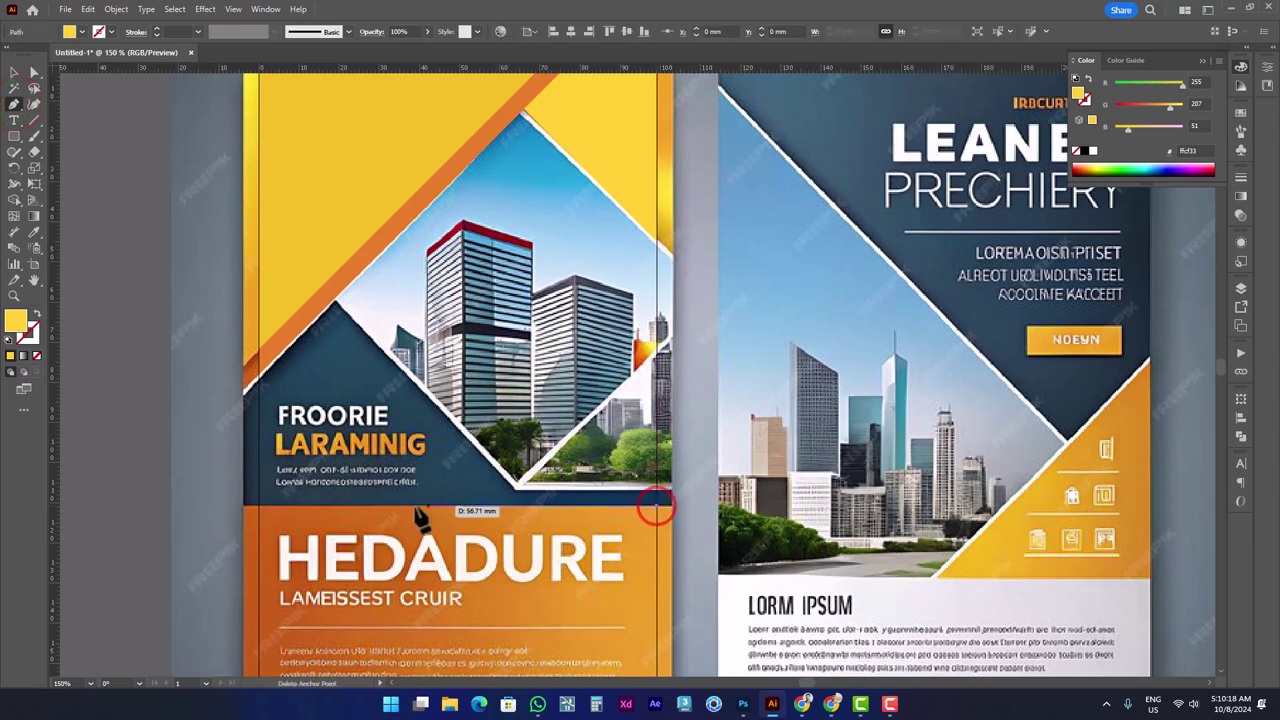
left_click(258, 508)
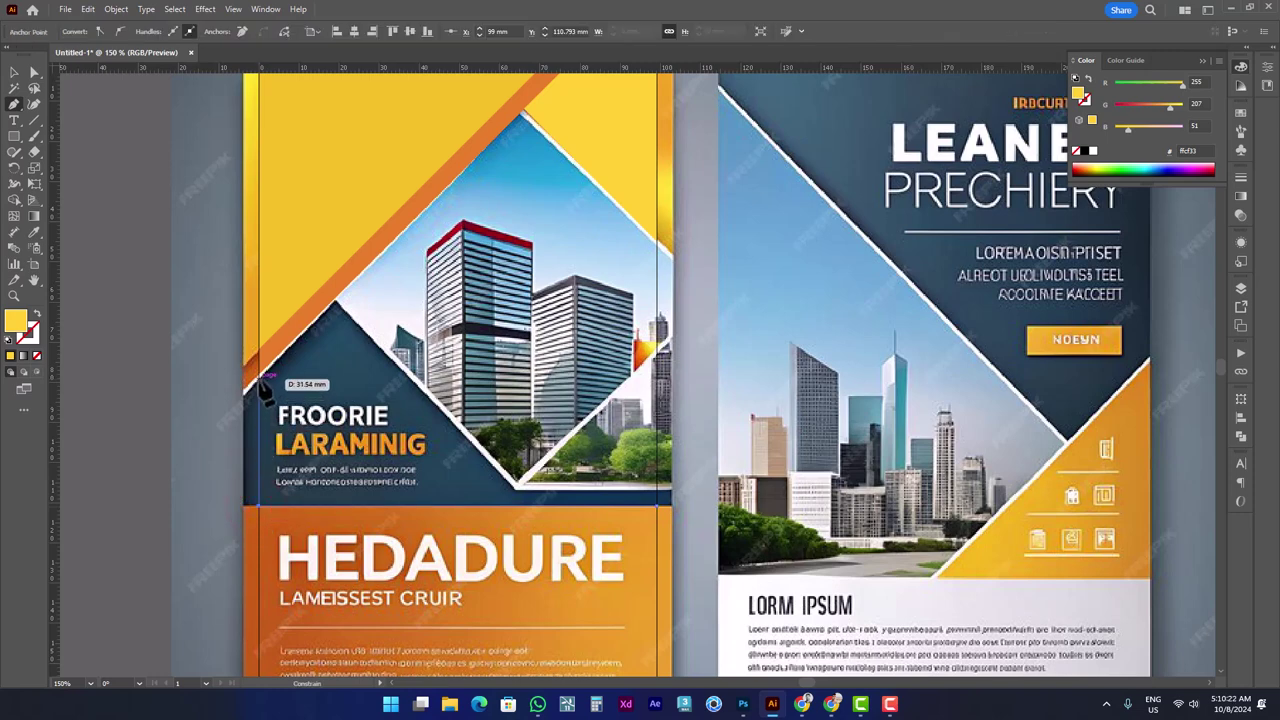
left_click(259, 374)
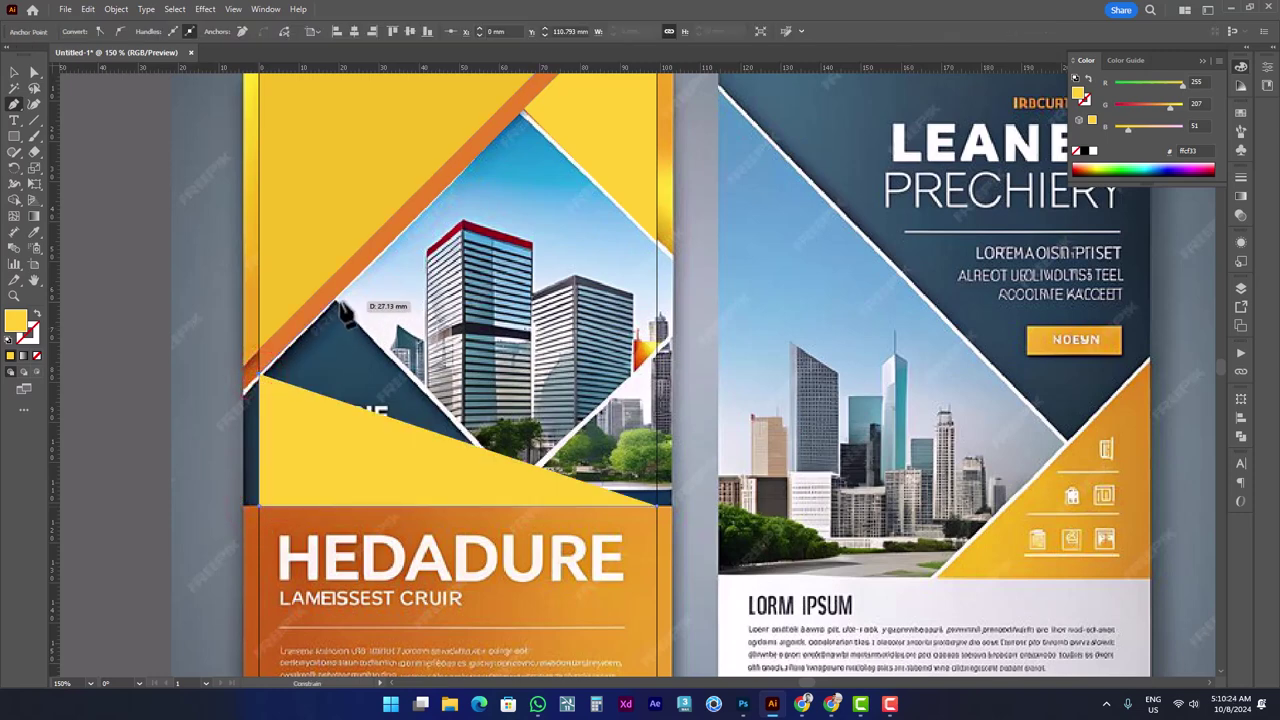
left_click(36, 314)
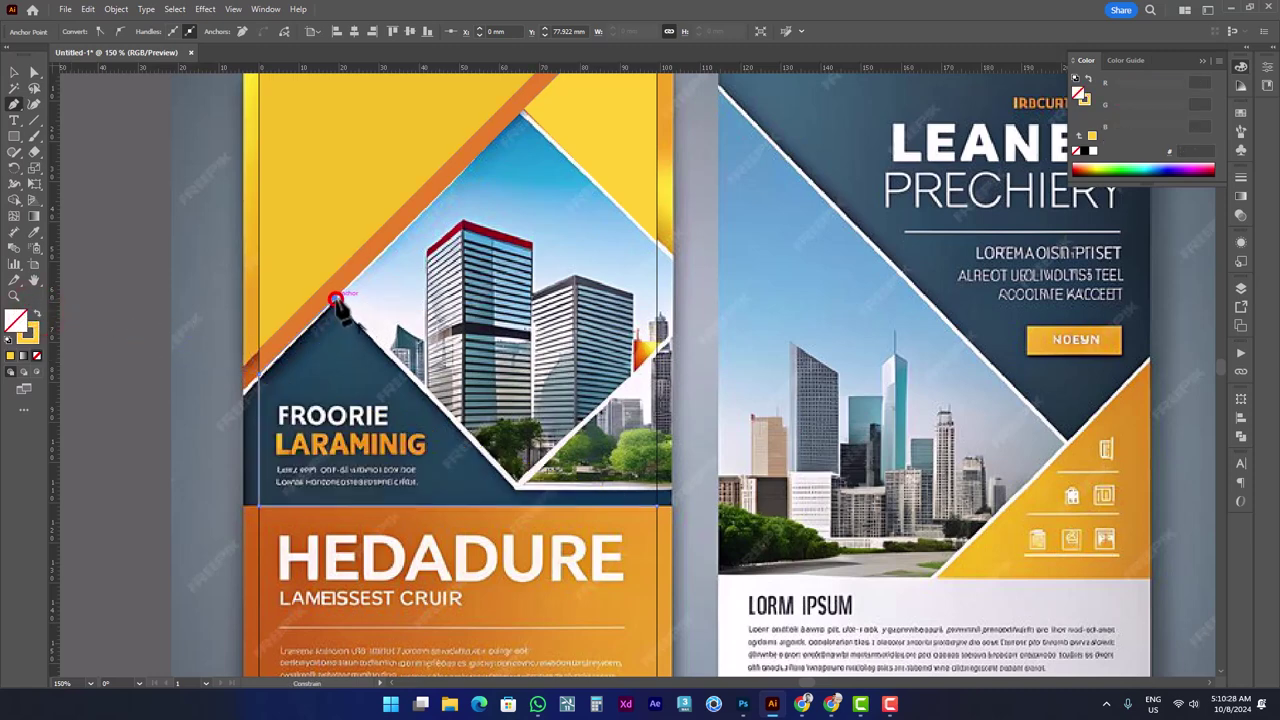
left_click(337, 300)
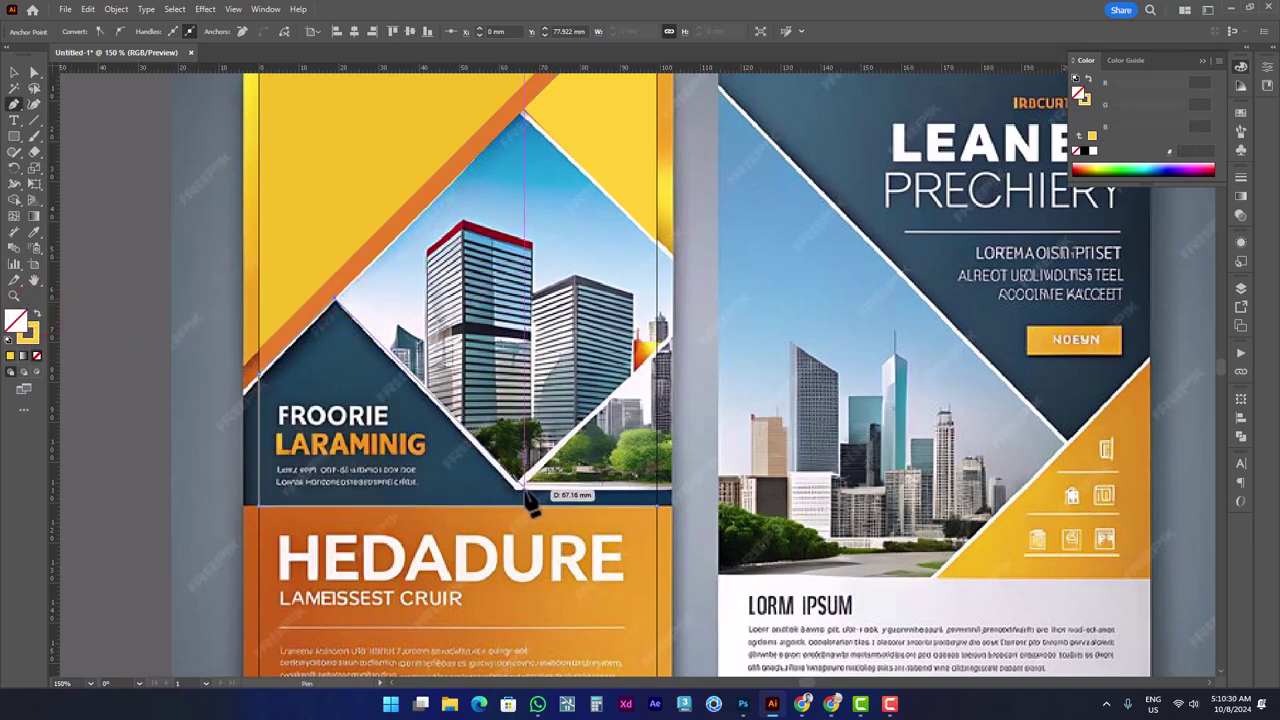
left_click(524, 488)
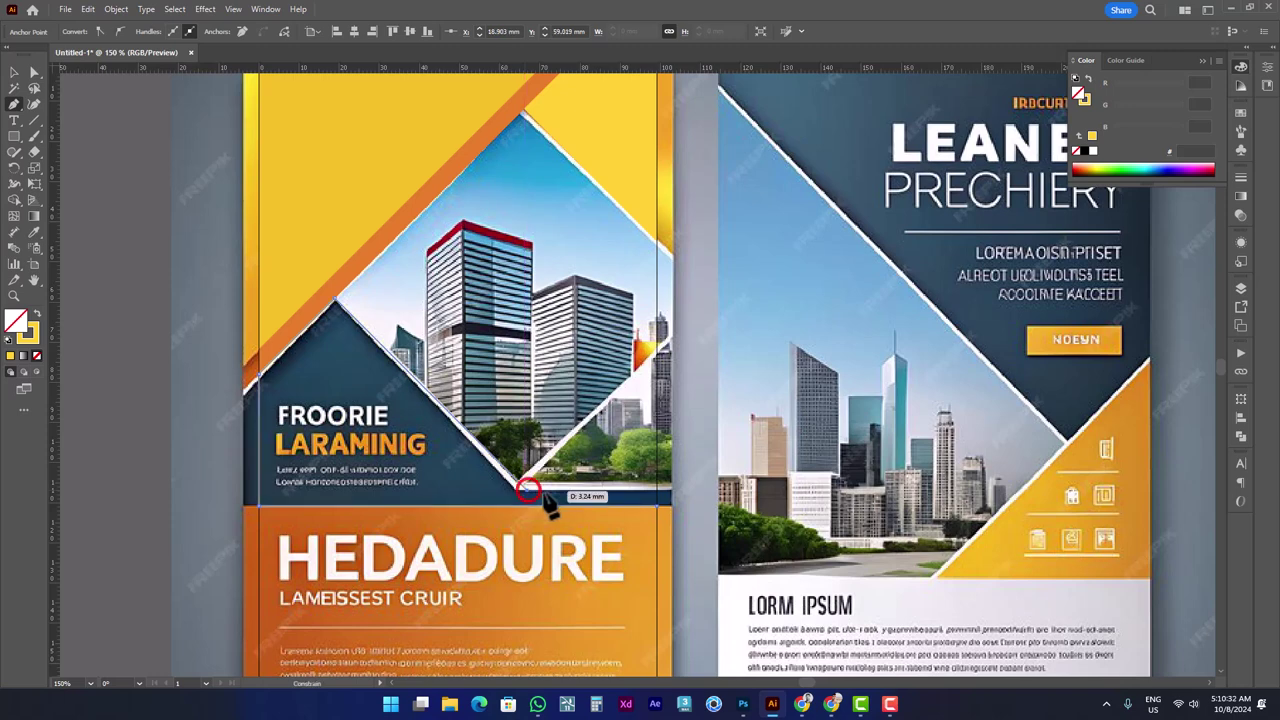
left_click(658, 492)
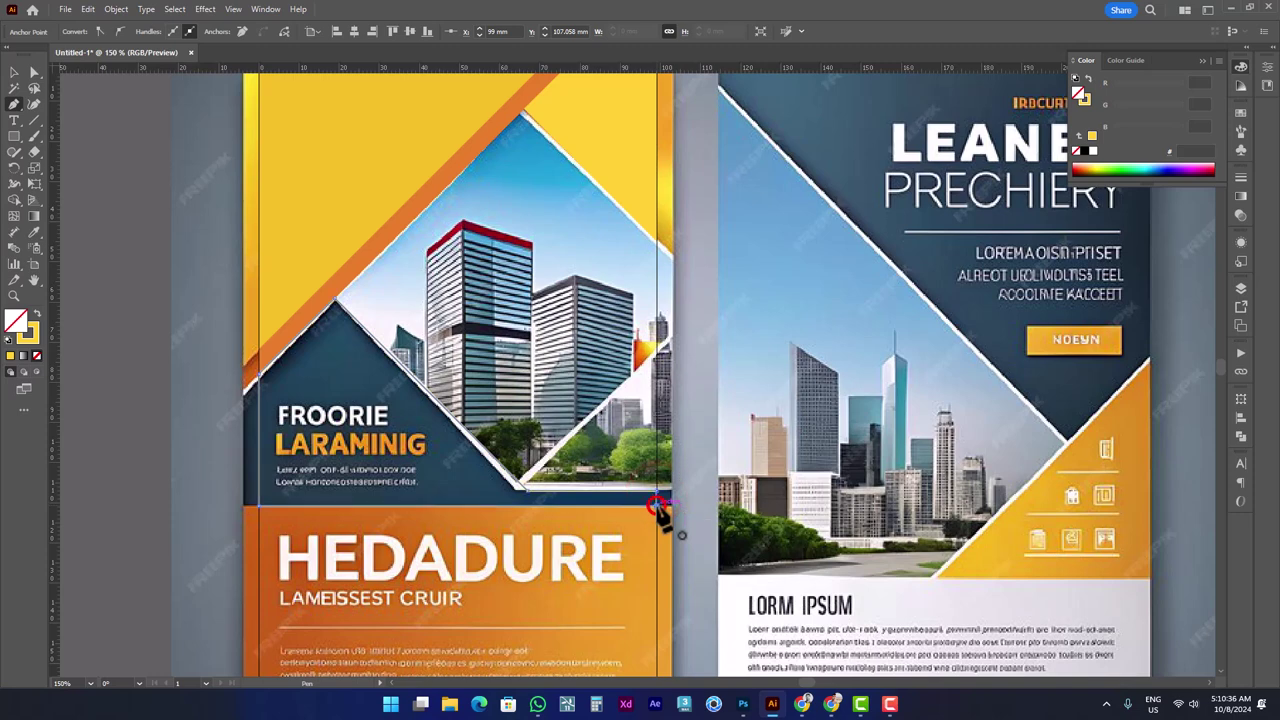
left_click(15, 72)
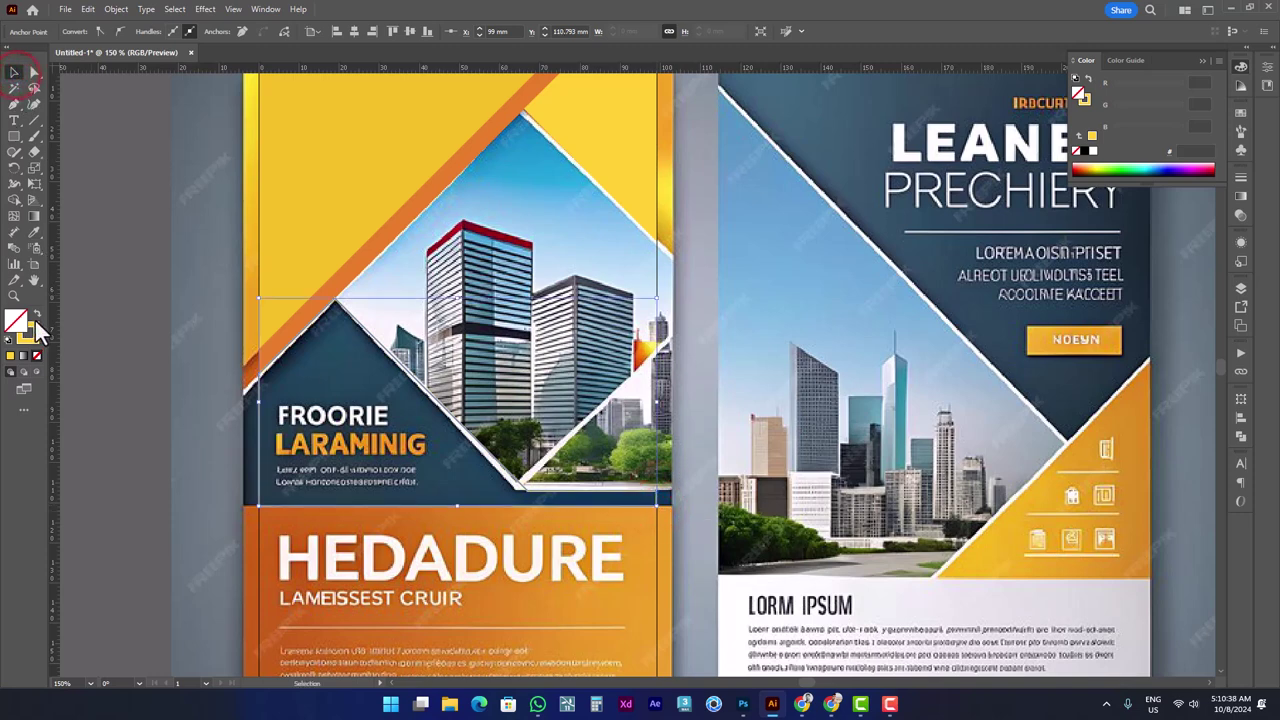
Sample the dark blue into the new shape and deselect it.
left_click(33, 232)
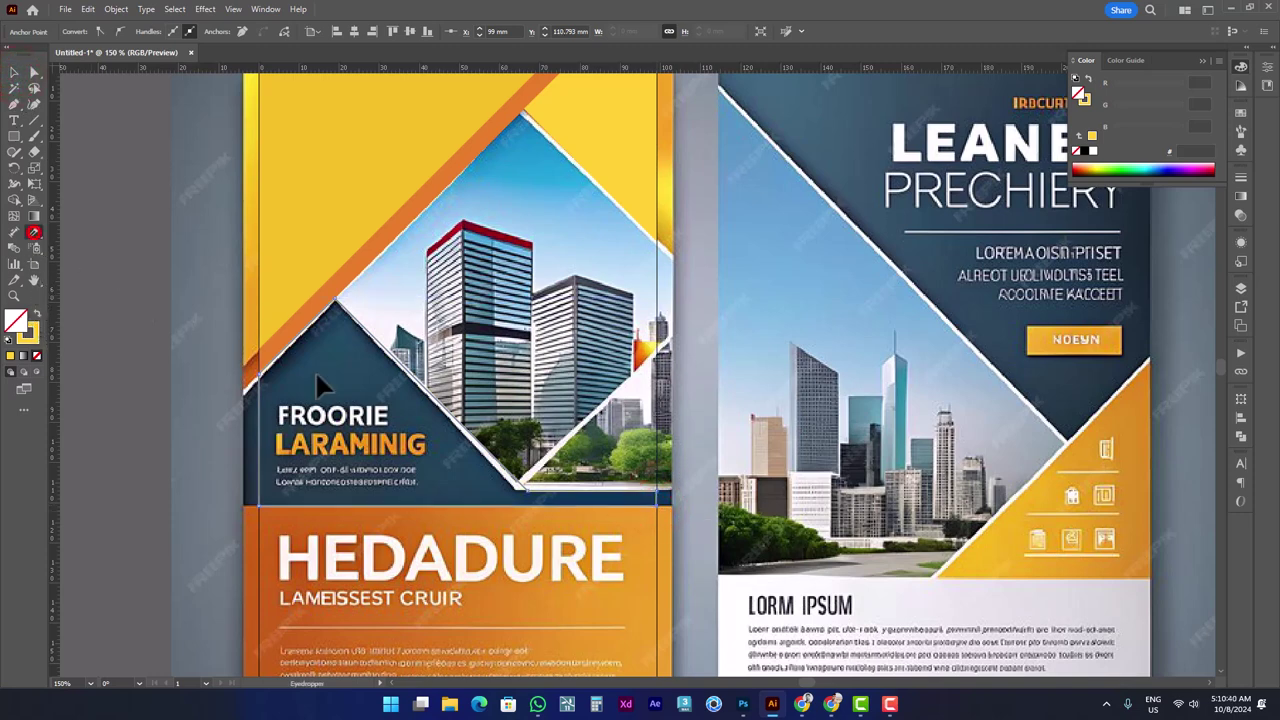
left_click(339, 362)
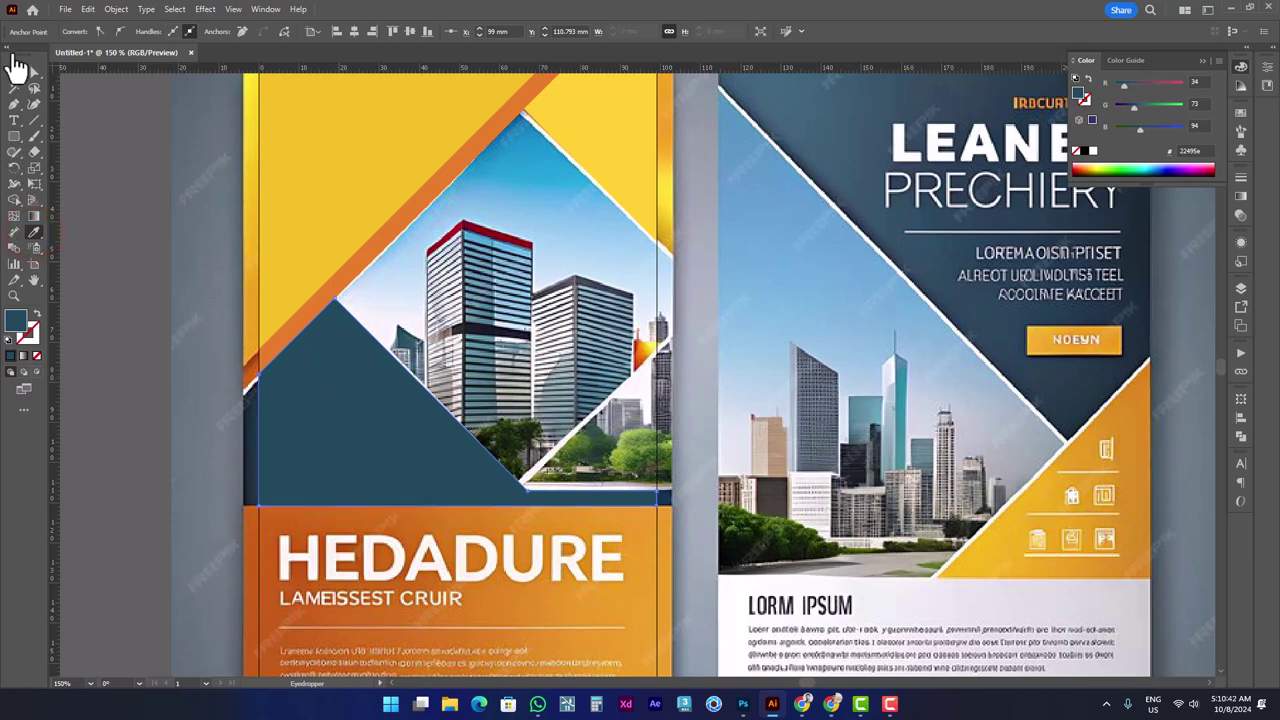
left_click(14, 71)
left_click(77, 140)
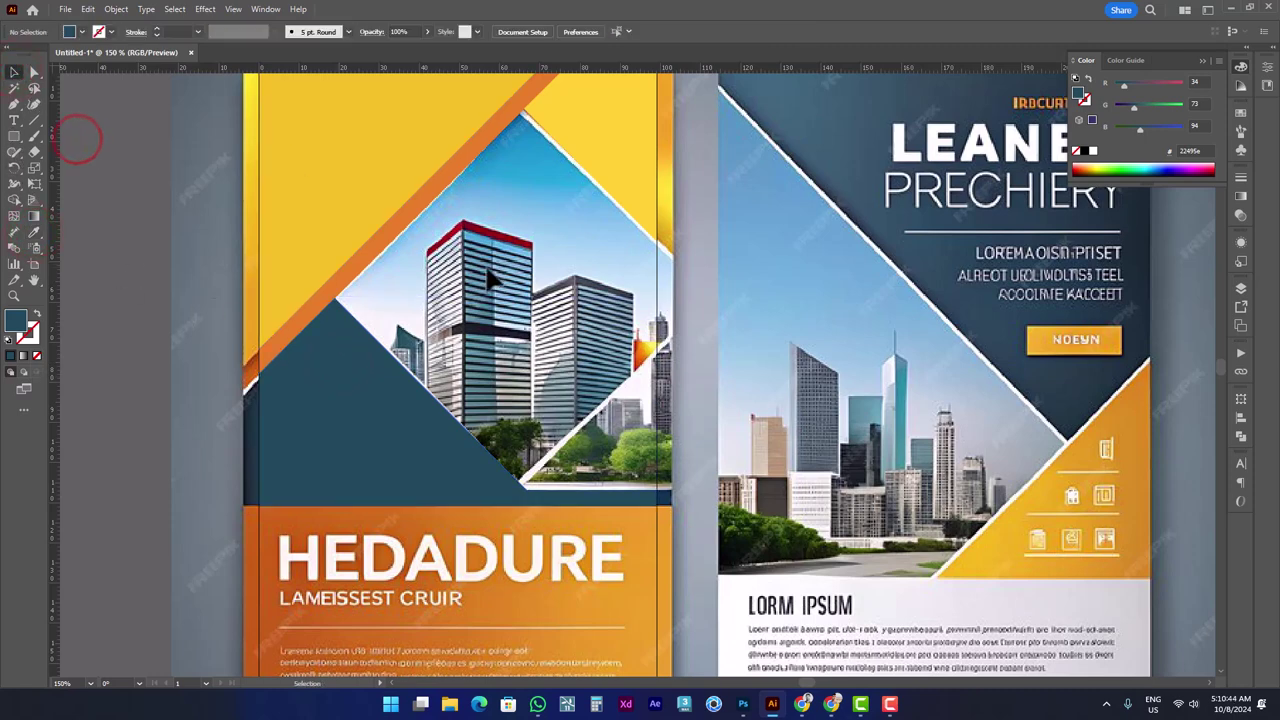
scroll(140, 205, "up", 2)
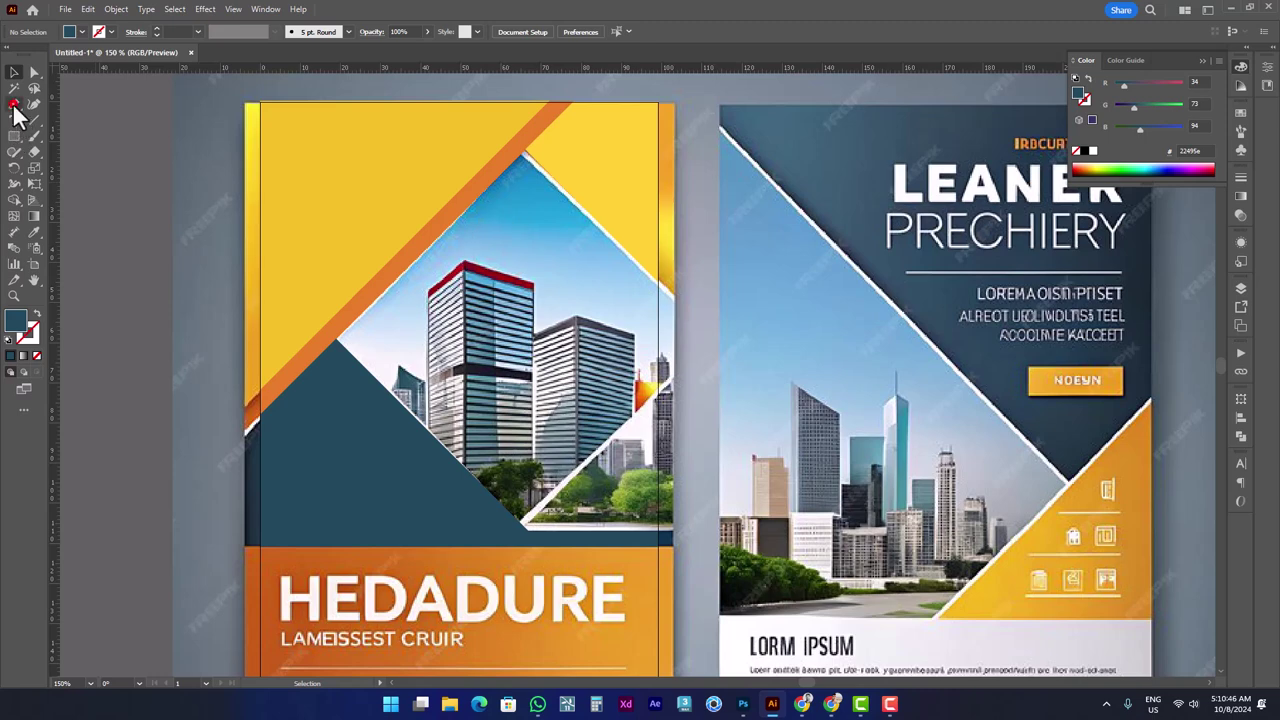
Draw a pen shape over the left flyer's city photo, from the dark triangle's corner to the right edge.
left_click(14, 104)
left_click(337, 340)
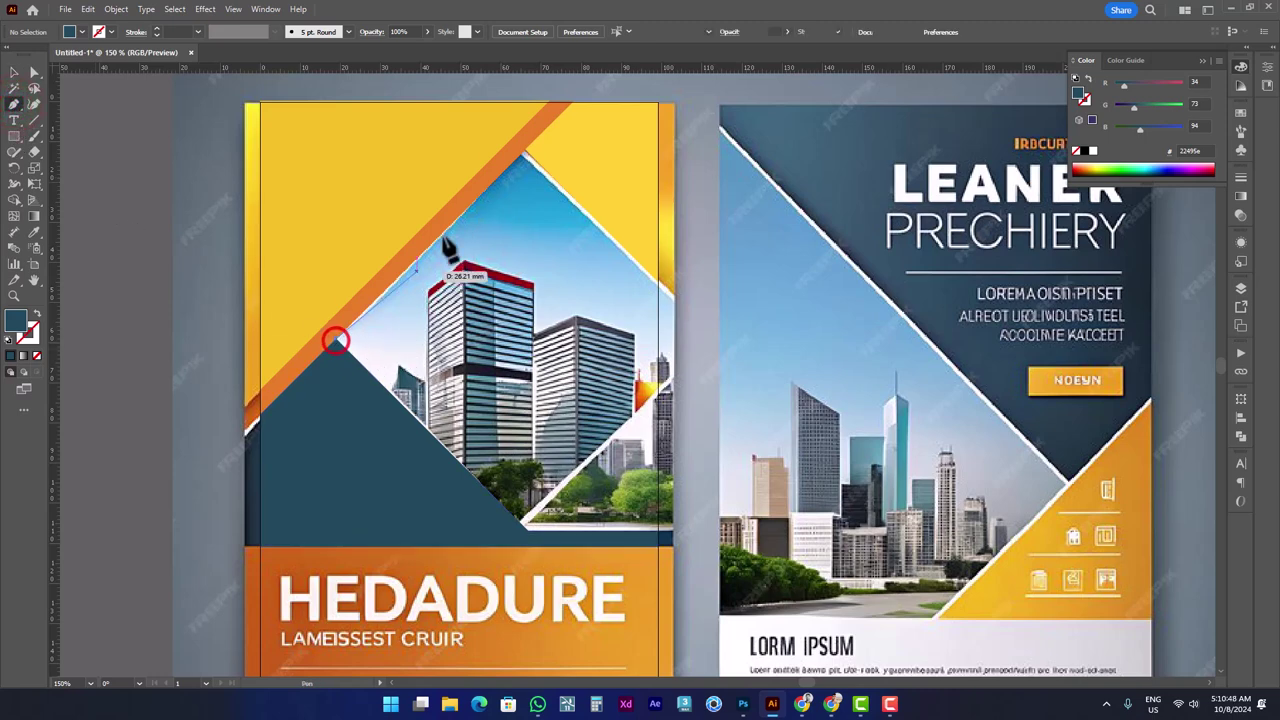
left_click(526, 153)
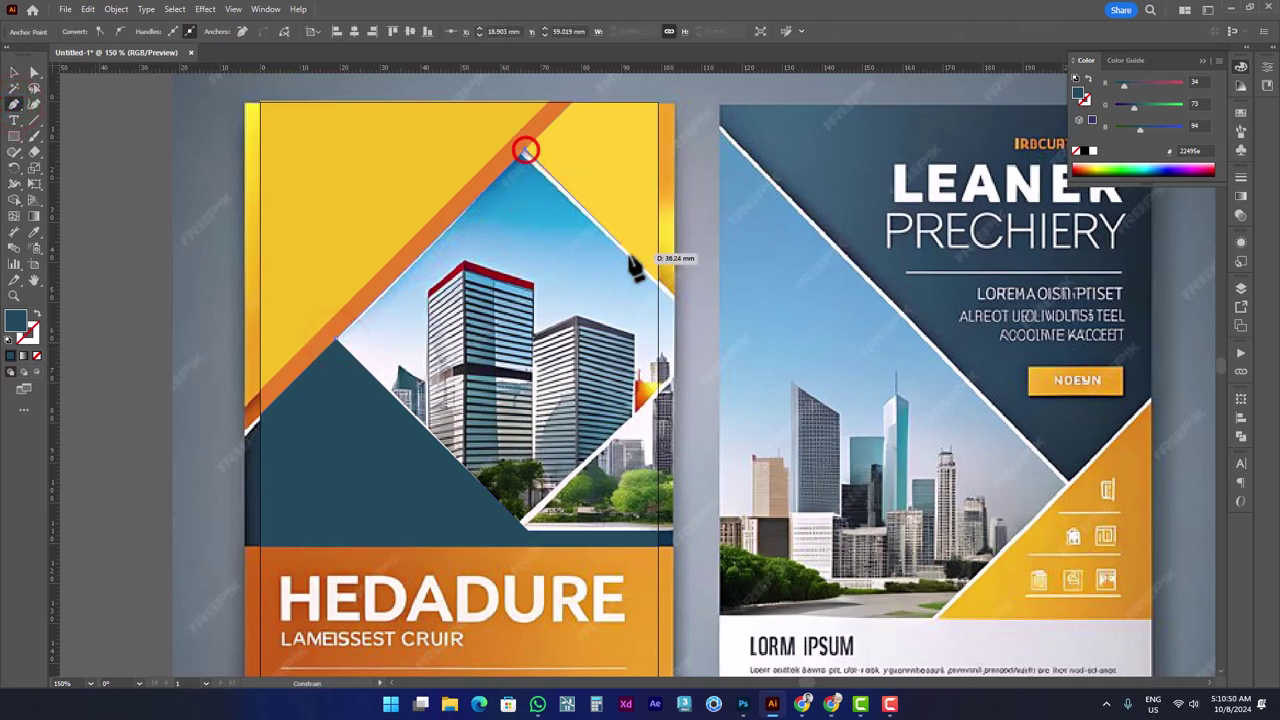
left_click(659, 283)
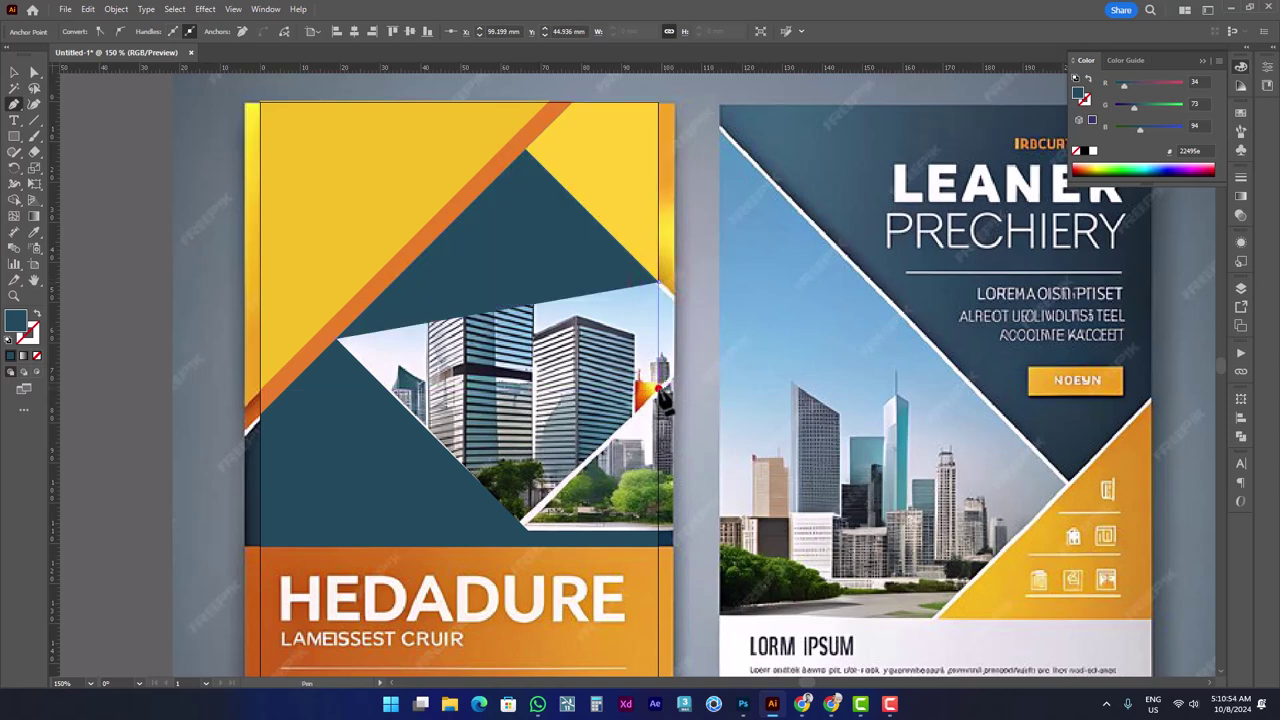
left_click(660, 386)
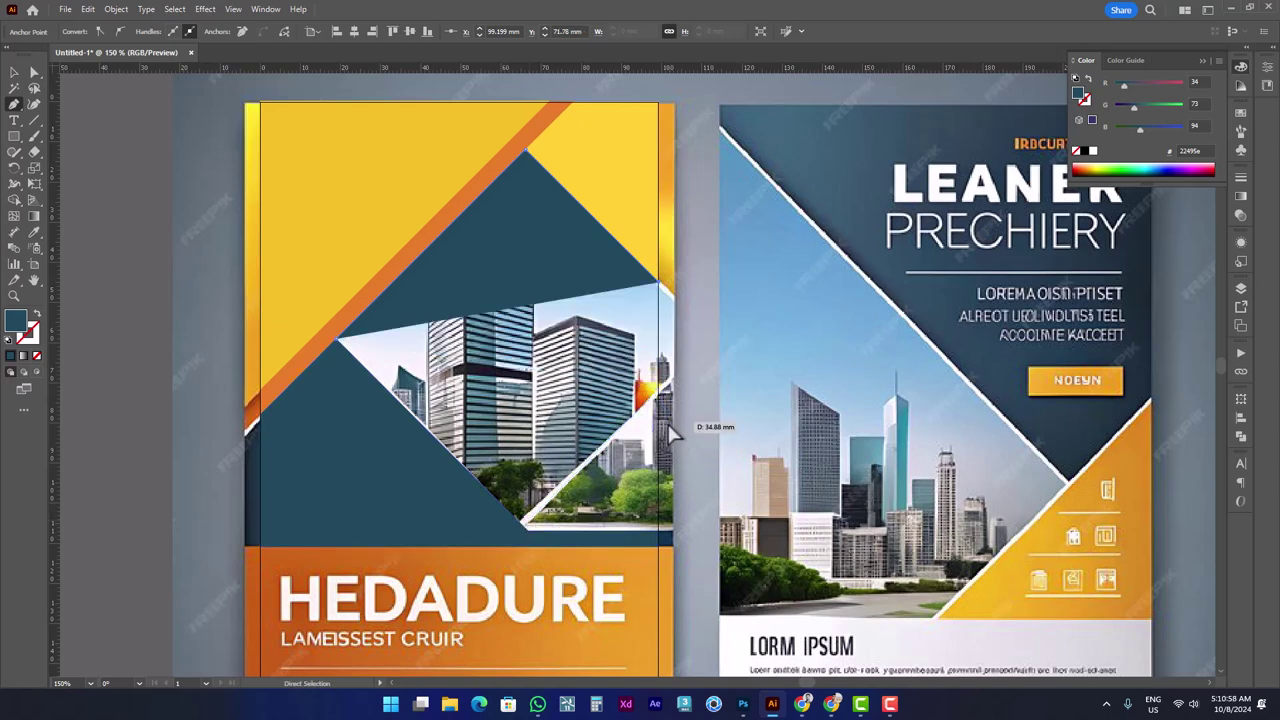
key("ctrl+z")
left_click(659, 530)
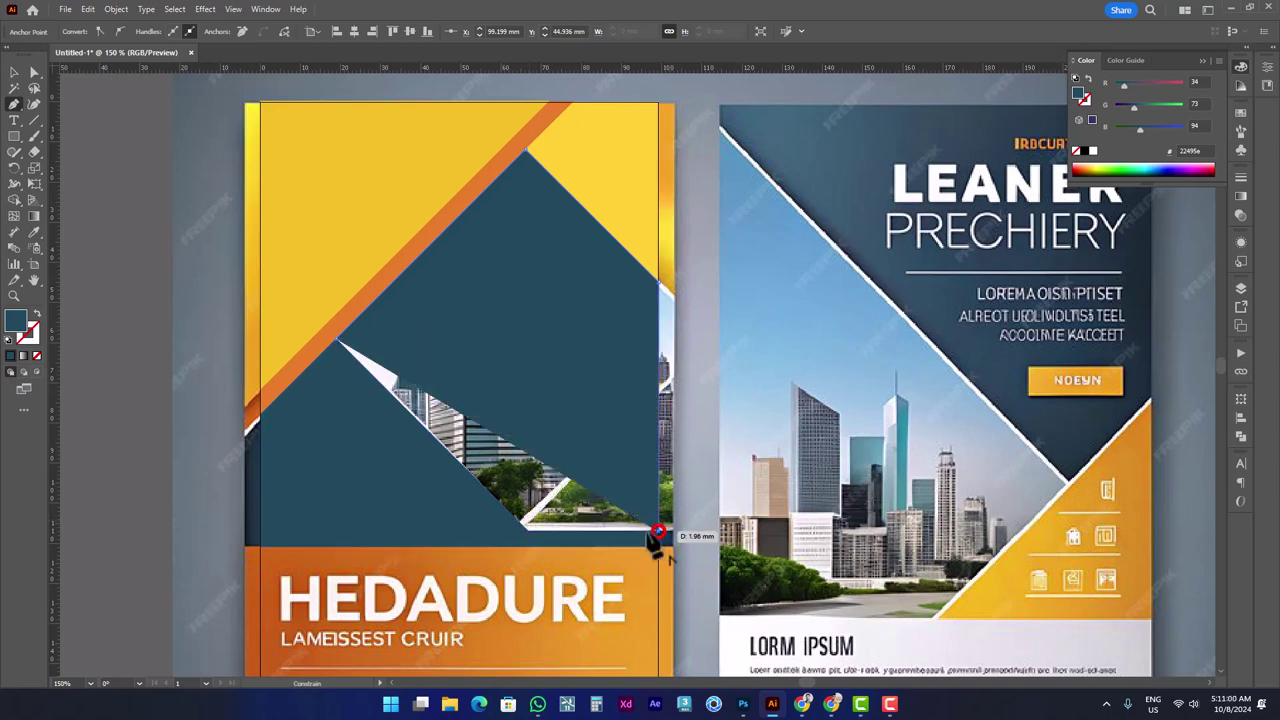
left_click(529, 533)
left_click(335, 338)
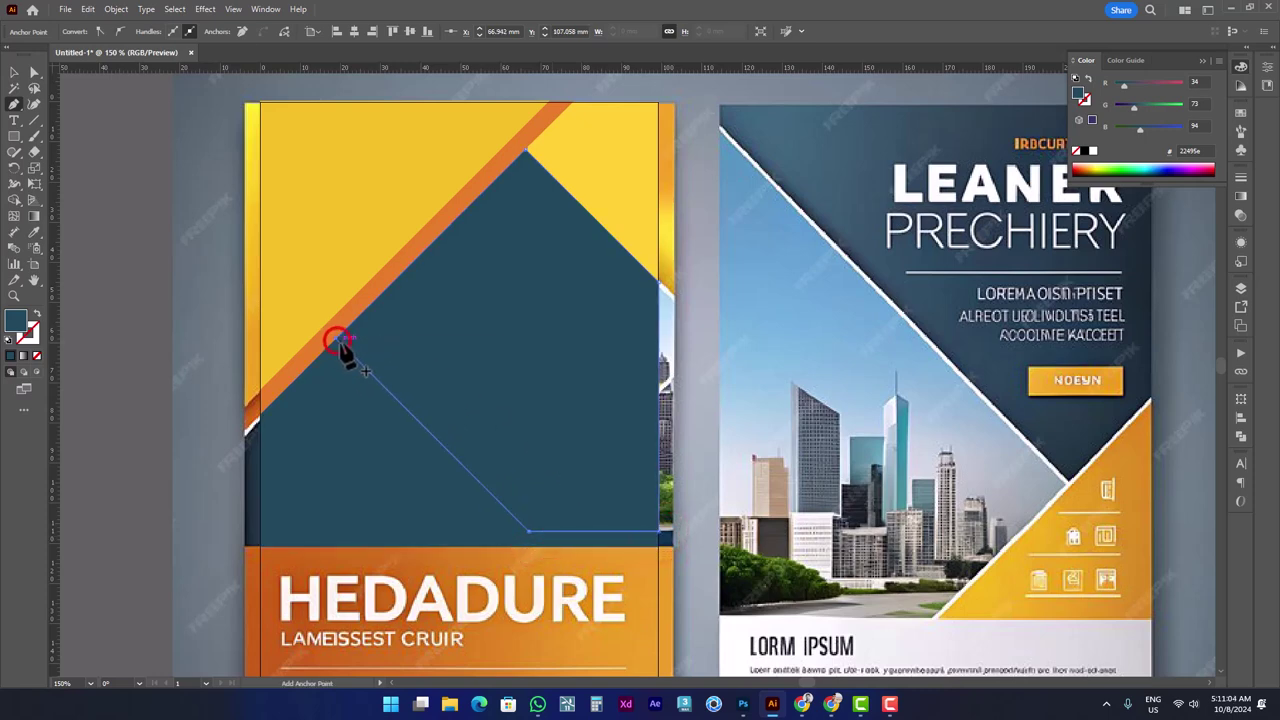
Empty the shape's fill, then sample the light sky blue from the photo.
left_click(37, 318)
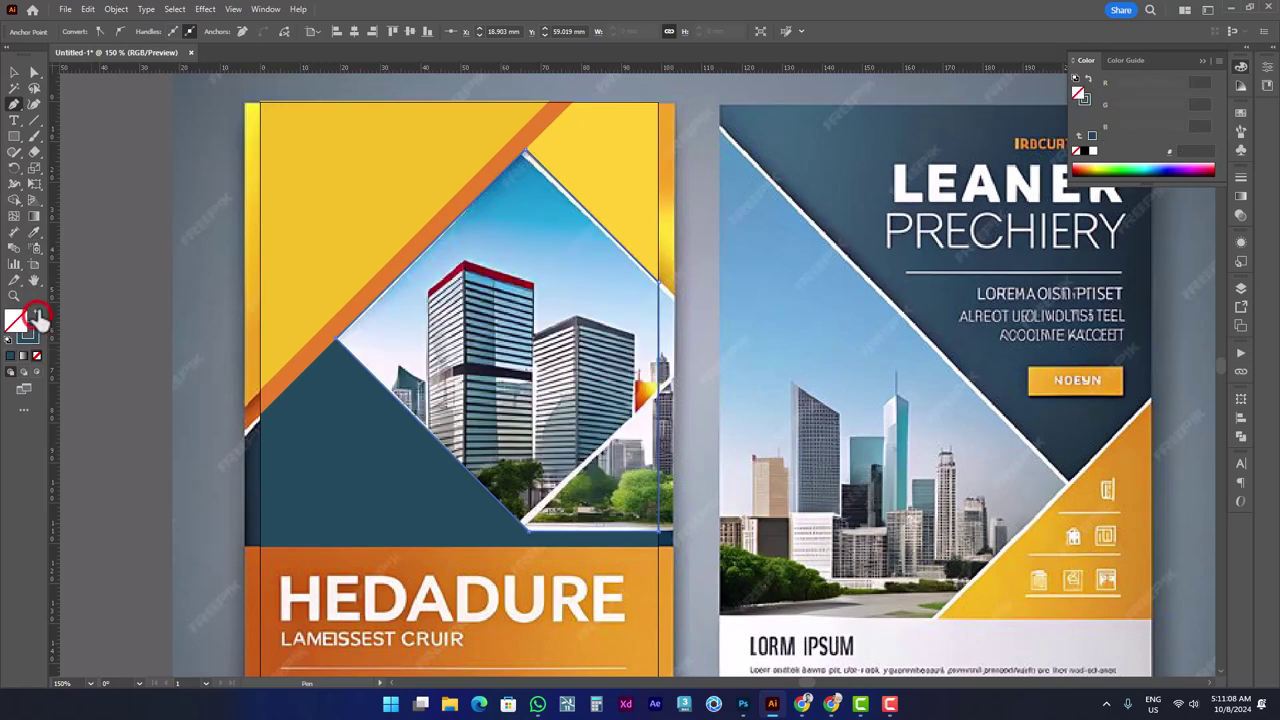
left_click(578, 310)
scroll(237, 223, "down", 2)
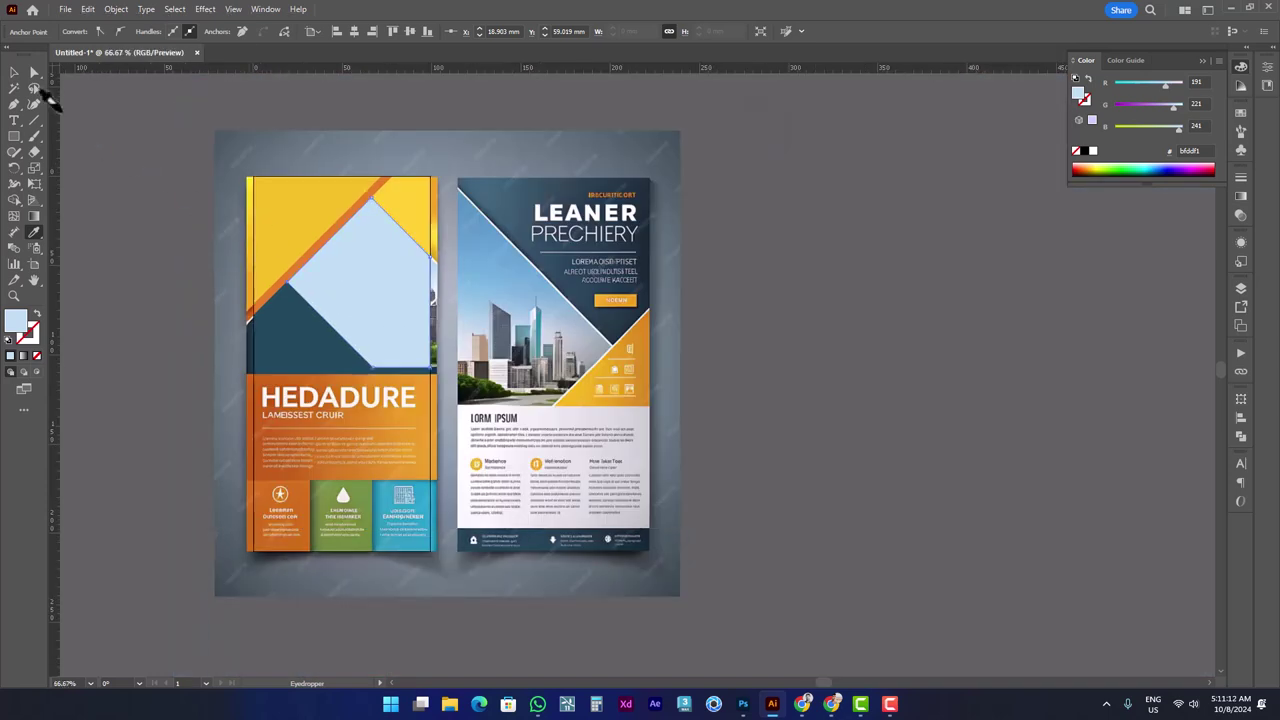
Draw a light-blue rectangle covering the orange HEDADURE headline and body-text panel.
left_click(14, 72)
left_click(754, 257)
scroll(451, 306, "up", 1)
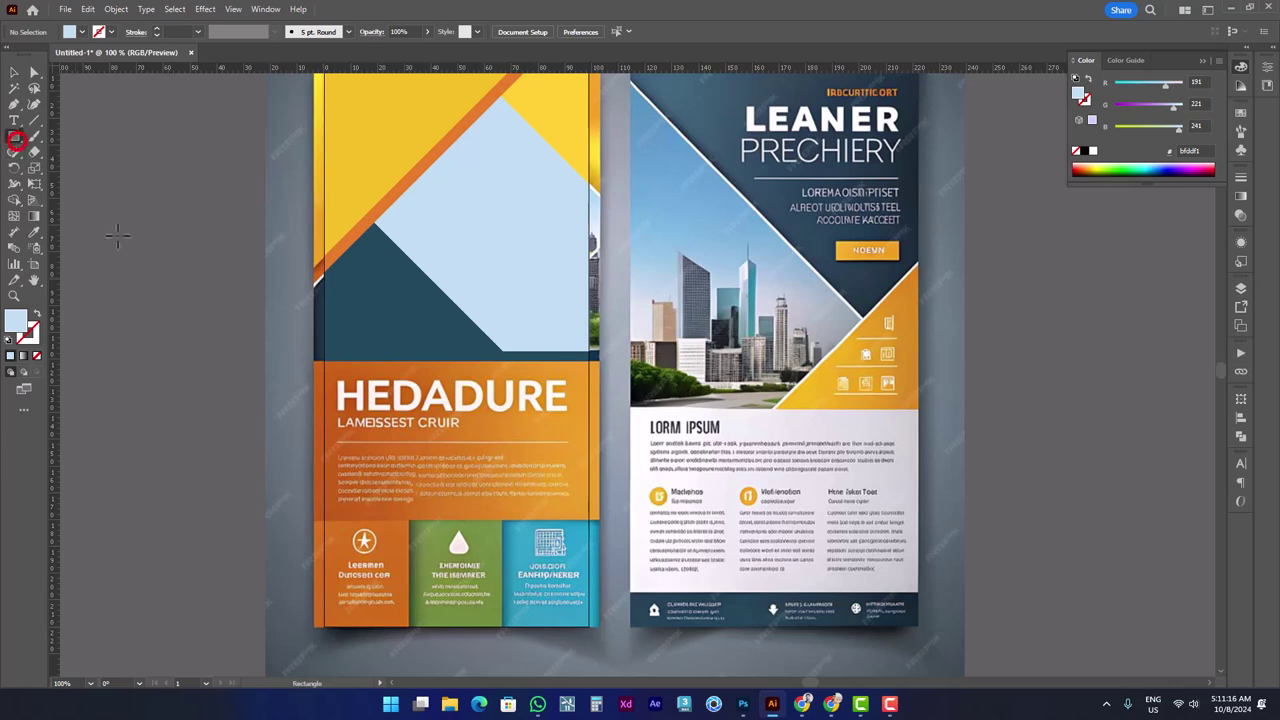
scroll(340, 388, "up", 1)
scroll(506, 424, "down", 1)
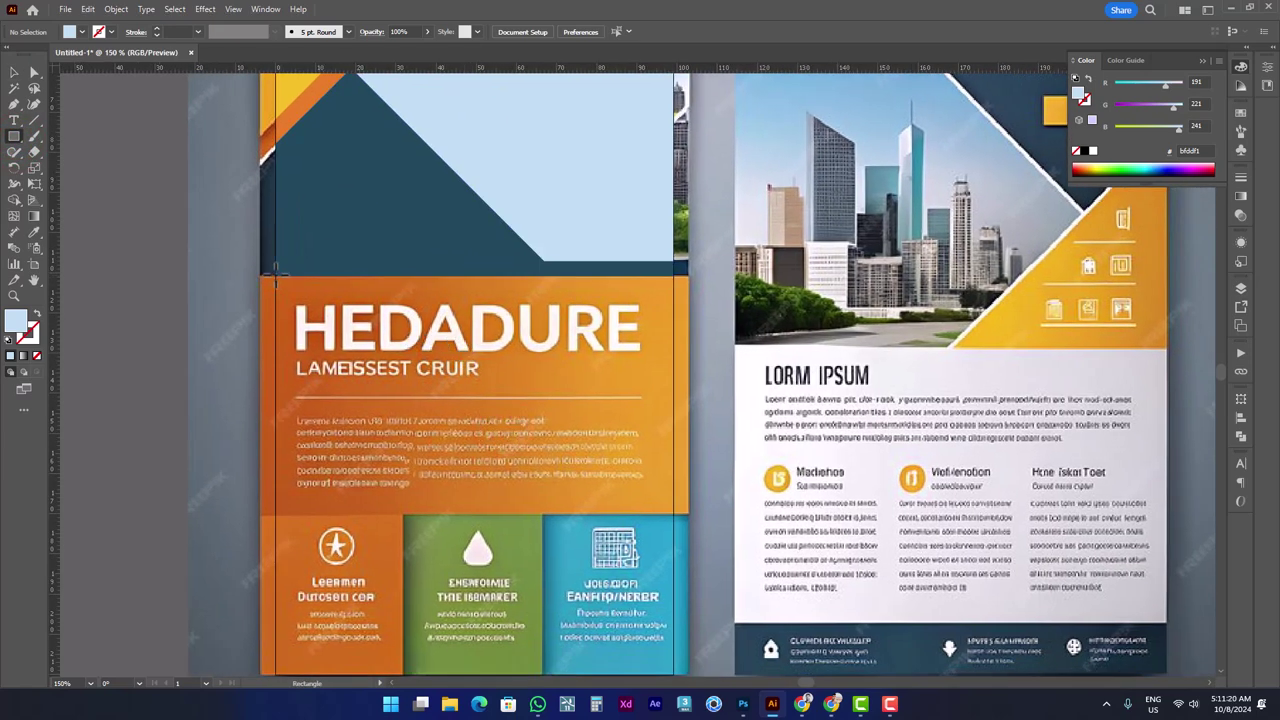
left_click_drag(275, 276, 674, 515)
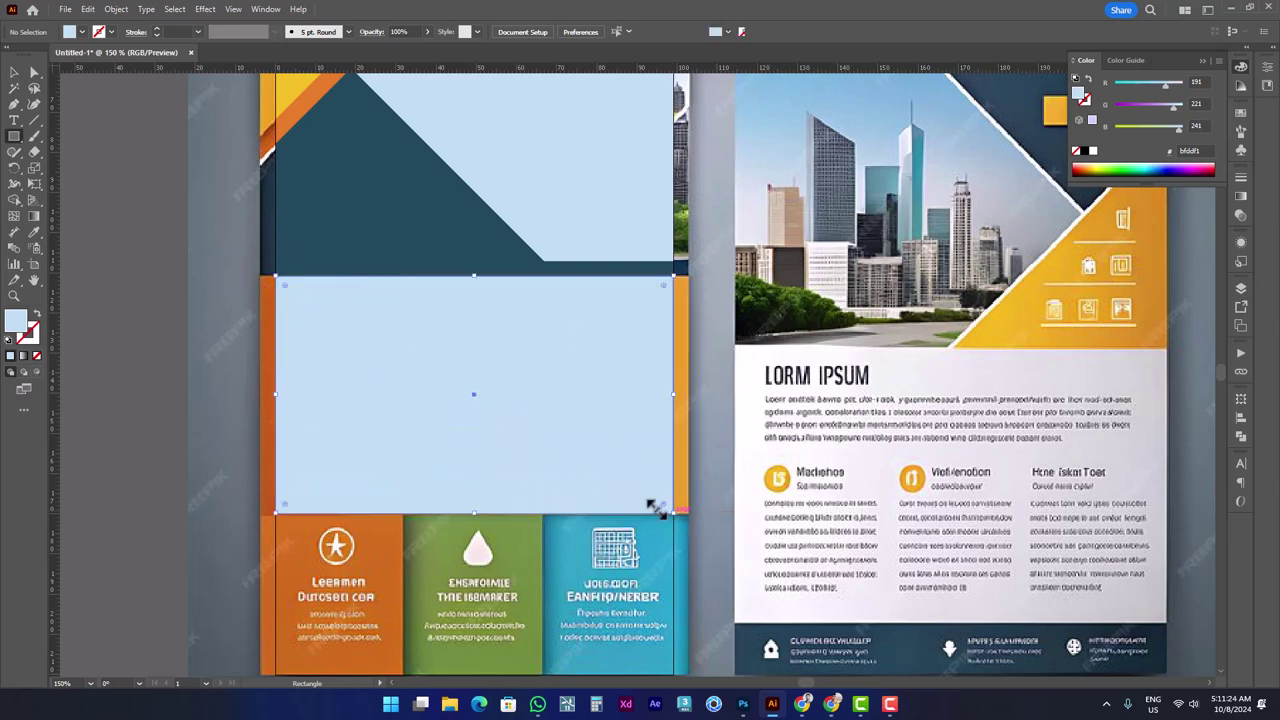
left_click(14, 72)
Alt-drag a copy of the light-blue rectangle straight down toward the bottom panels.
left_click(108, 221)
left_click_drag(203, 337, 216, 157)
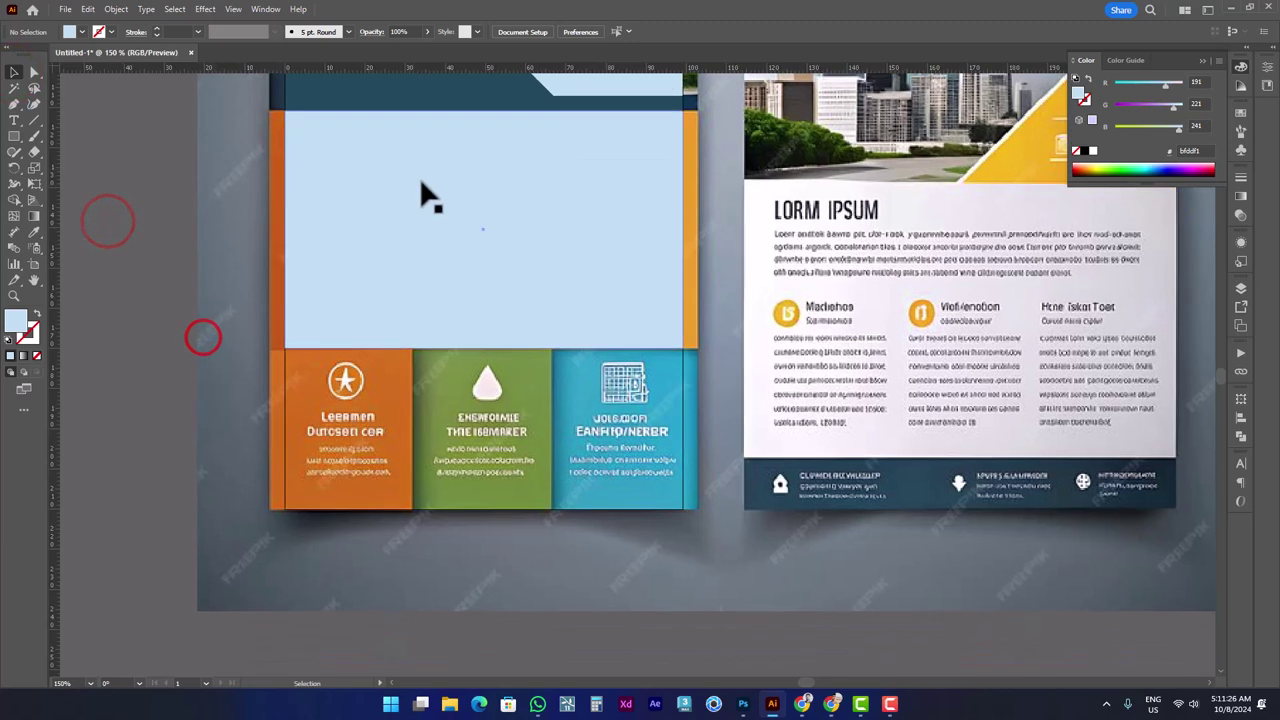
left_click_drag(460, 177, 472, 425)
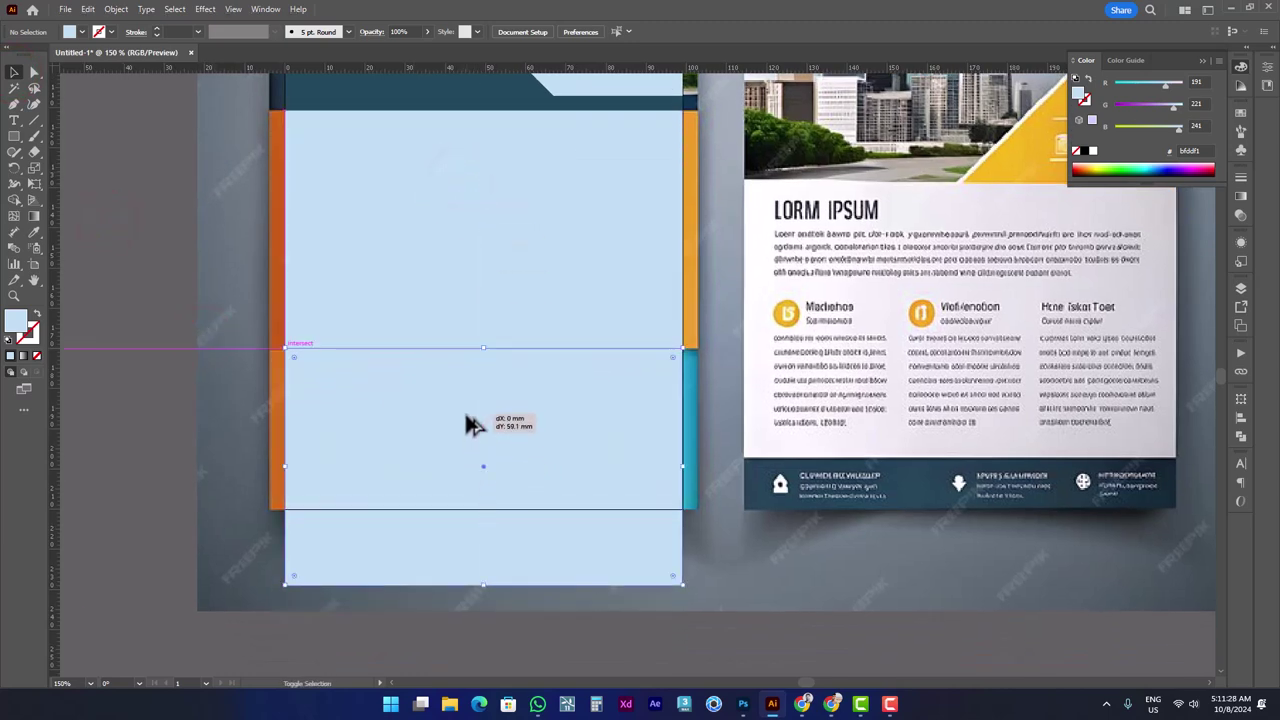
Shrink the copy to 33 mm wide over the orange panel and duplicate it onto the green panel.
left_click_drag(483, 585, 491, 509)
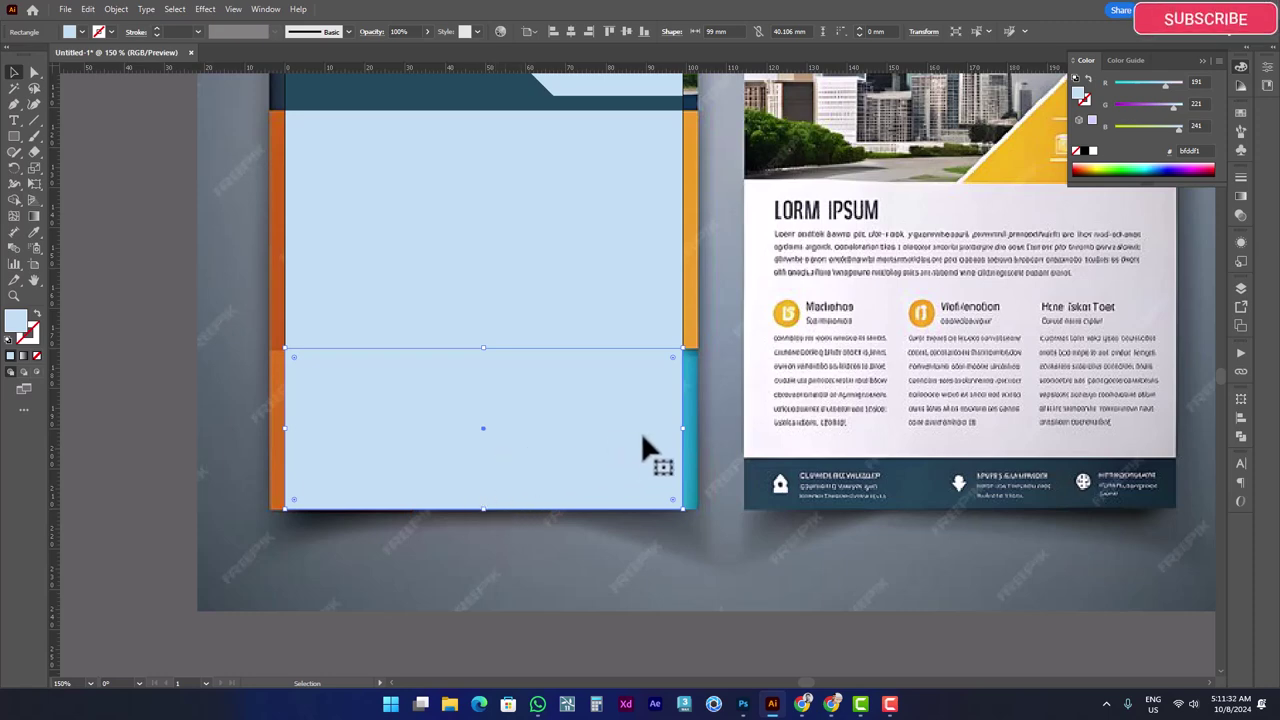
left_click(718, 31)
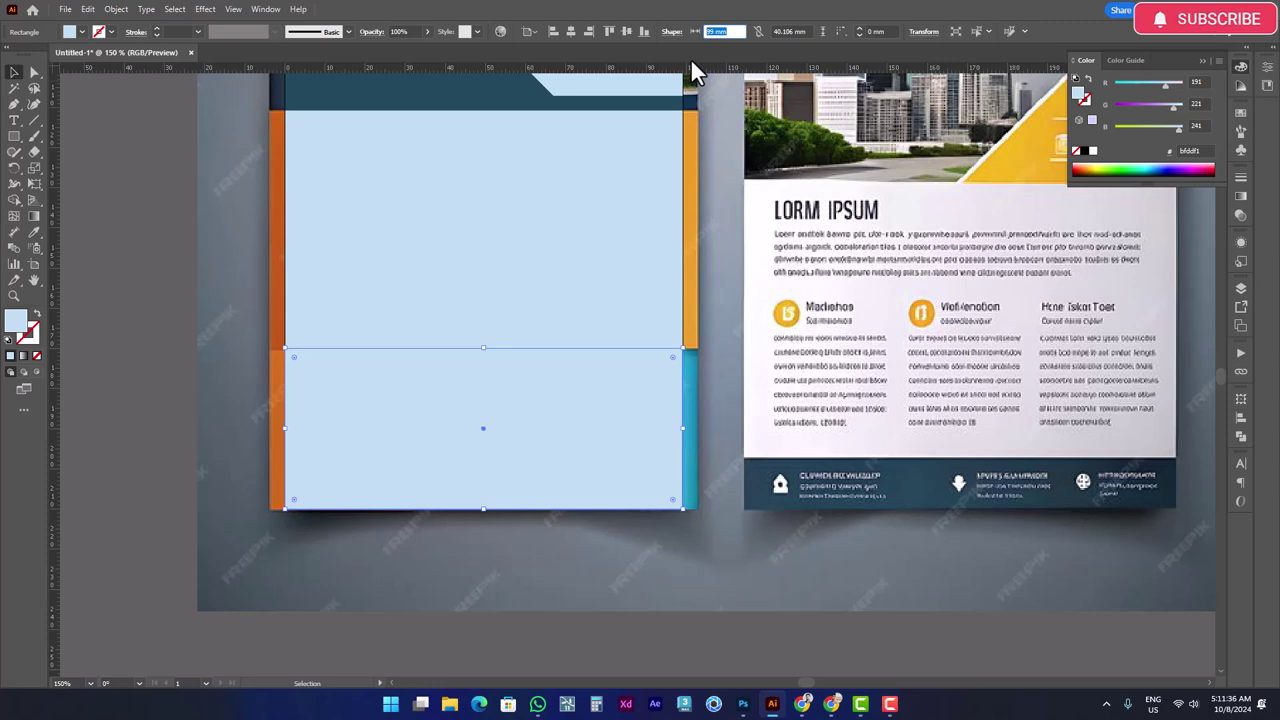
type("33")
key("Return")
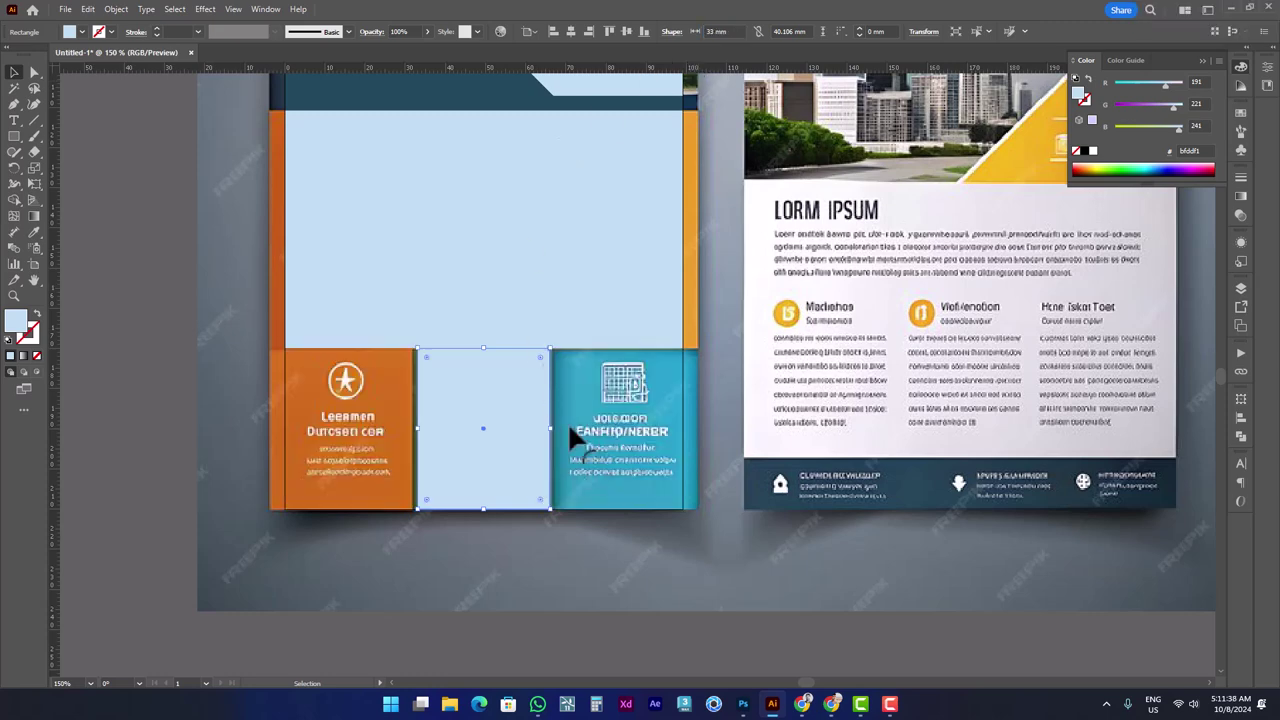
left_click_drag(537, 413, 403, 401)
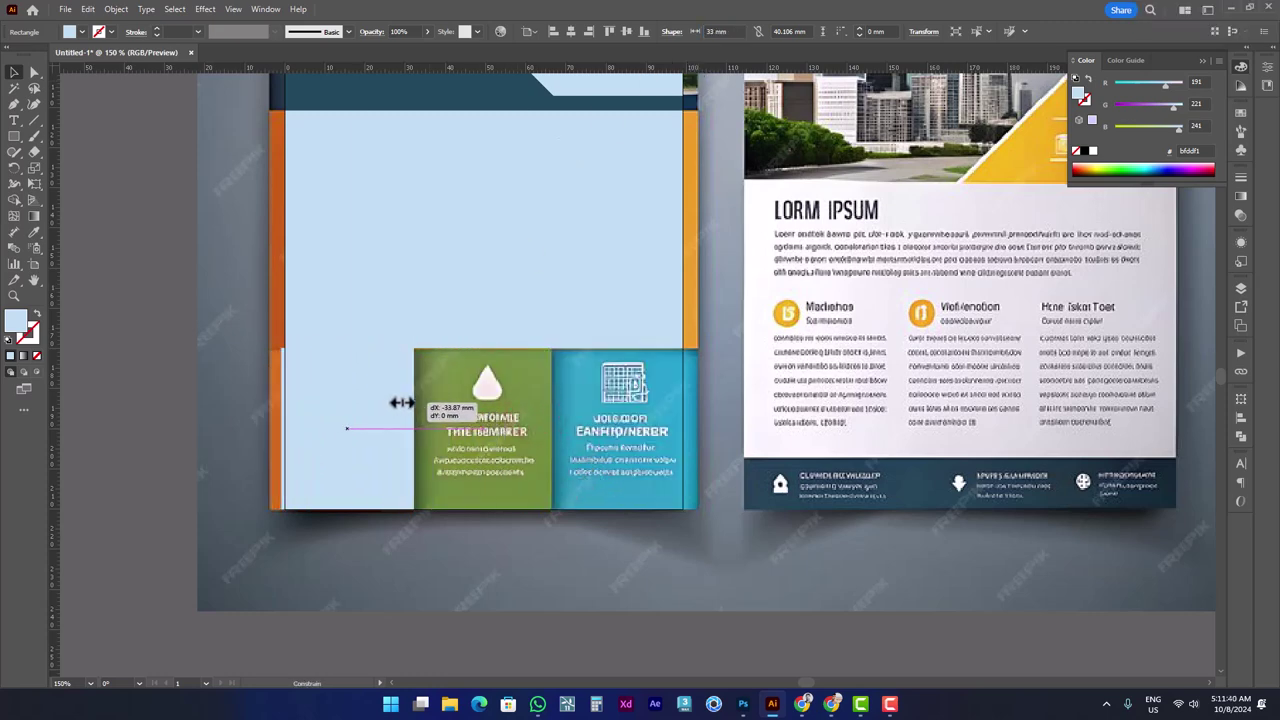
left_click_drag(385, 390, 634, 386)
Swap fill and stroke on the three rectangles, then eyedrop the orange panel's colour into the left one.
left_click(523, 405, "shift")
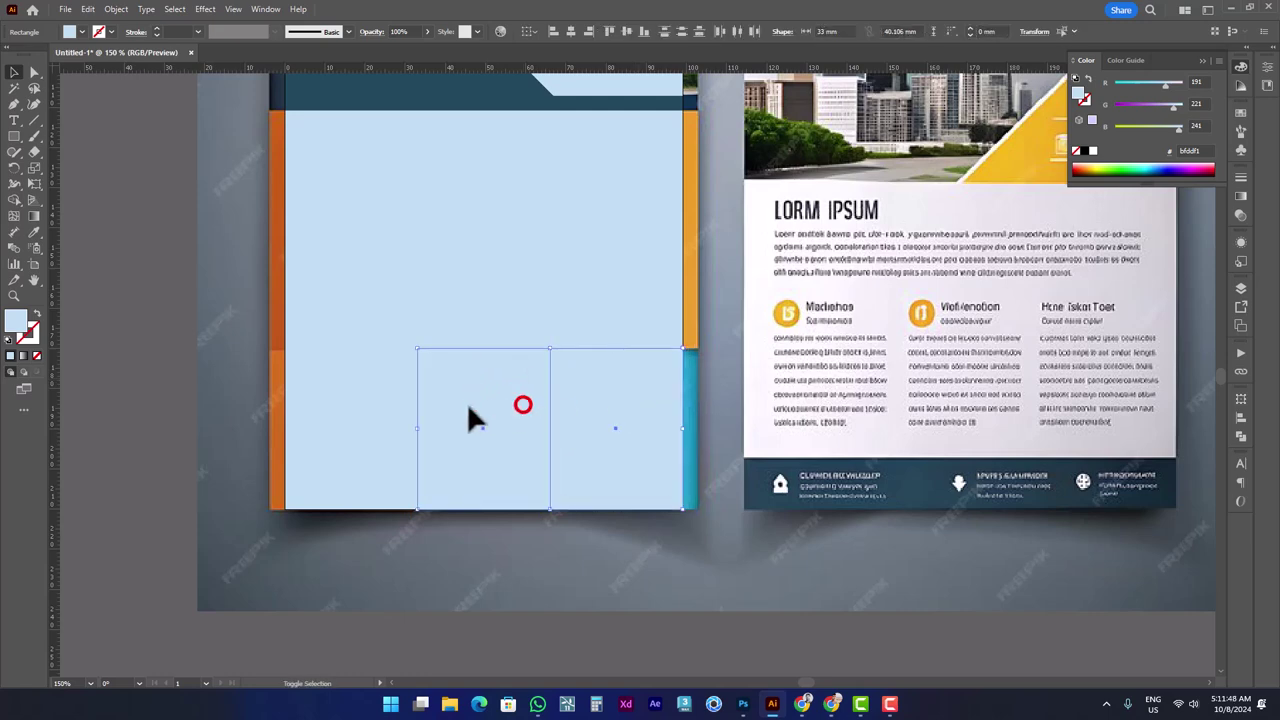
left_click(385, 416, "shift")
left_click(37, 313)
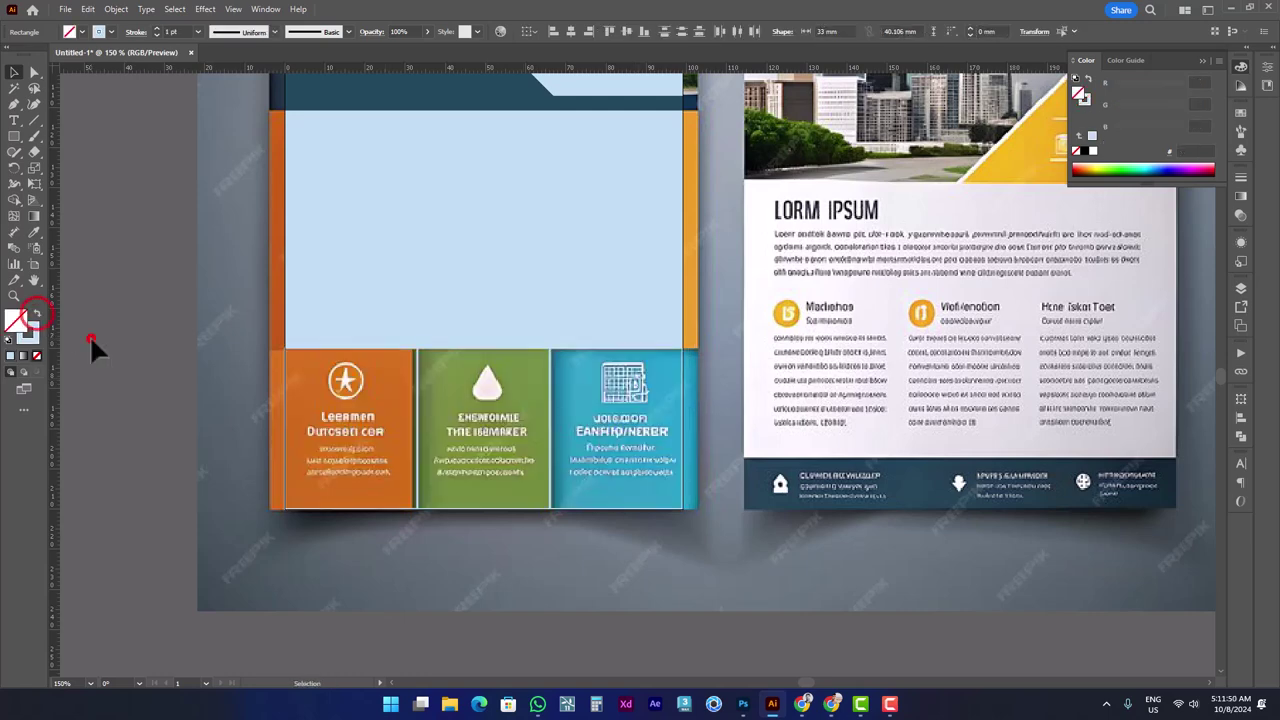
left_click(90, 338)
left_click(328, 508)
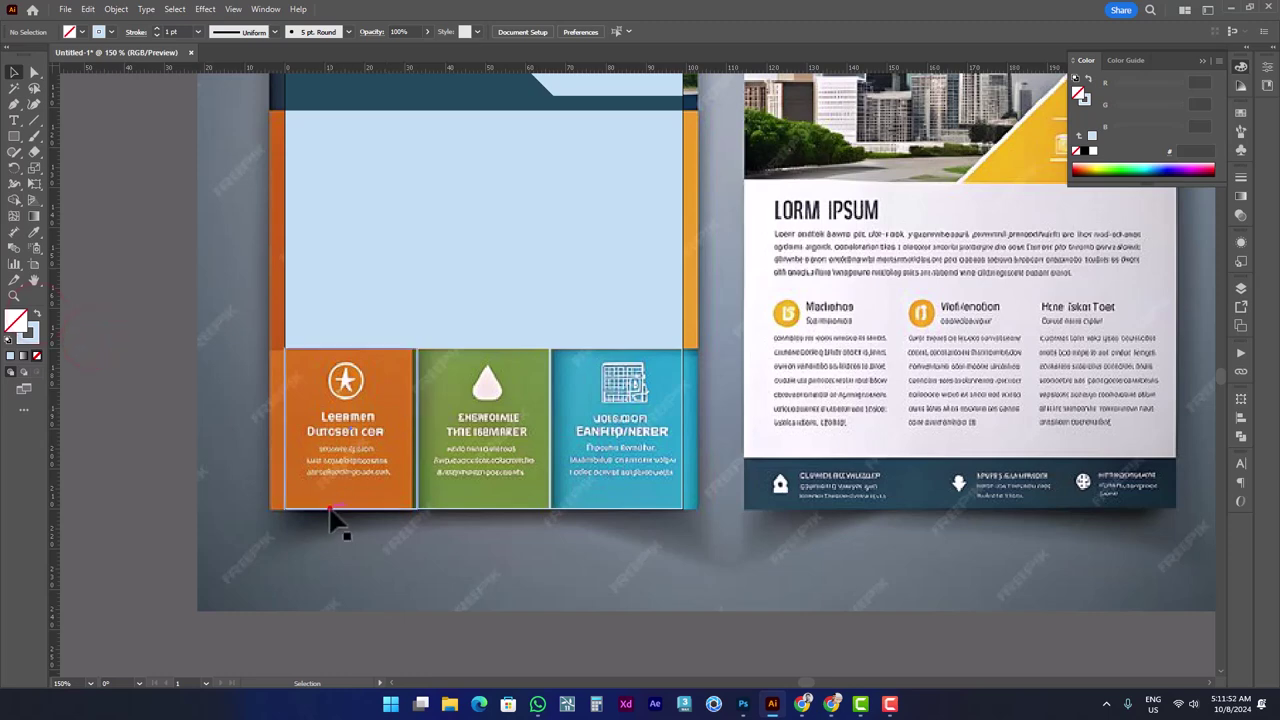
left_click(32, 232)
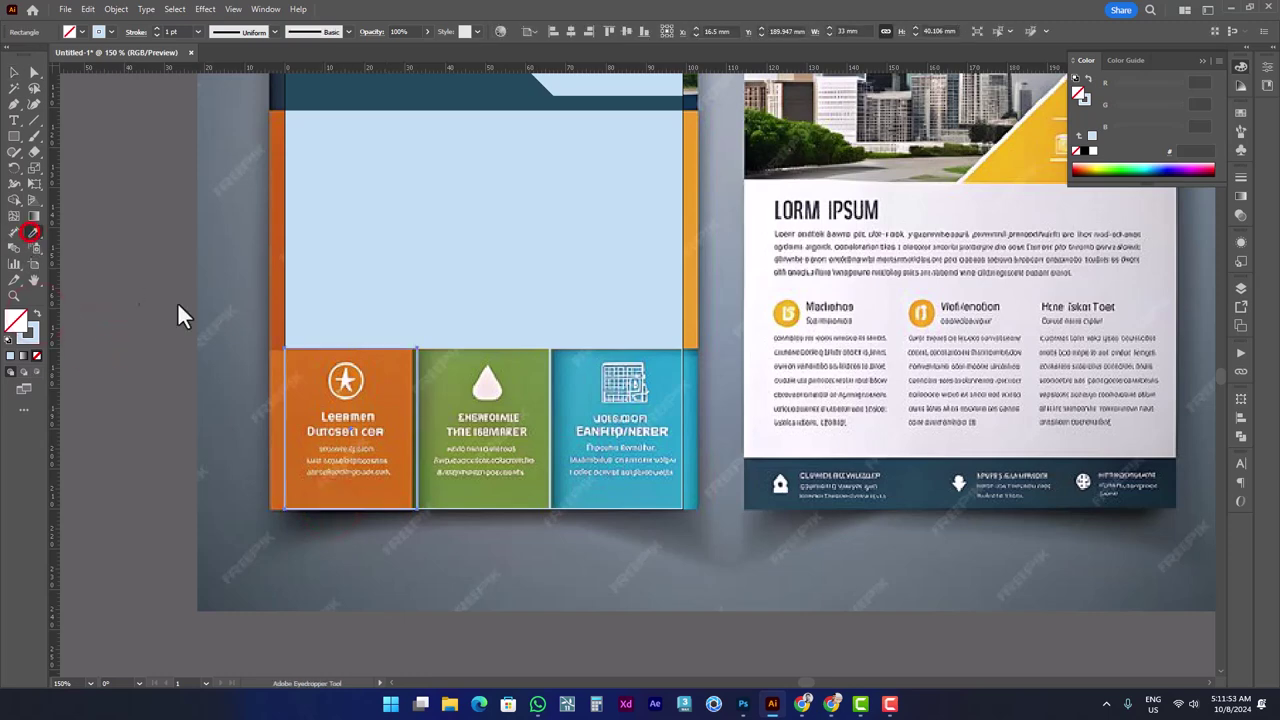
left_click(403, 390)
left_click(14, 72)
left_click(153, 181)
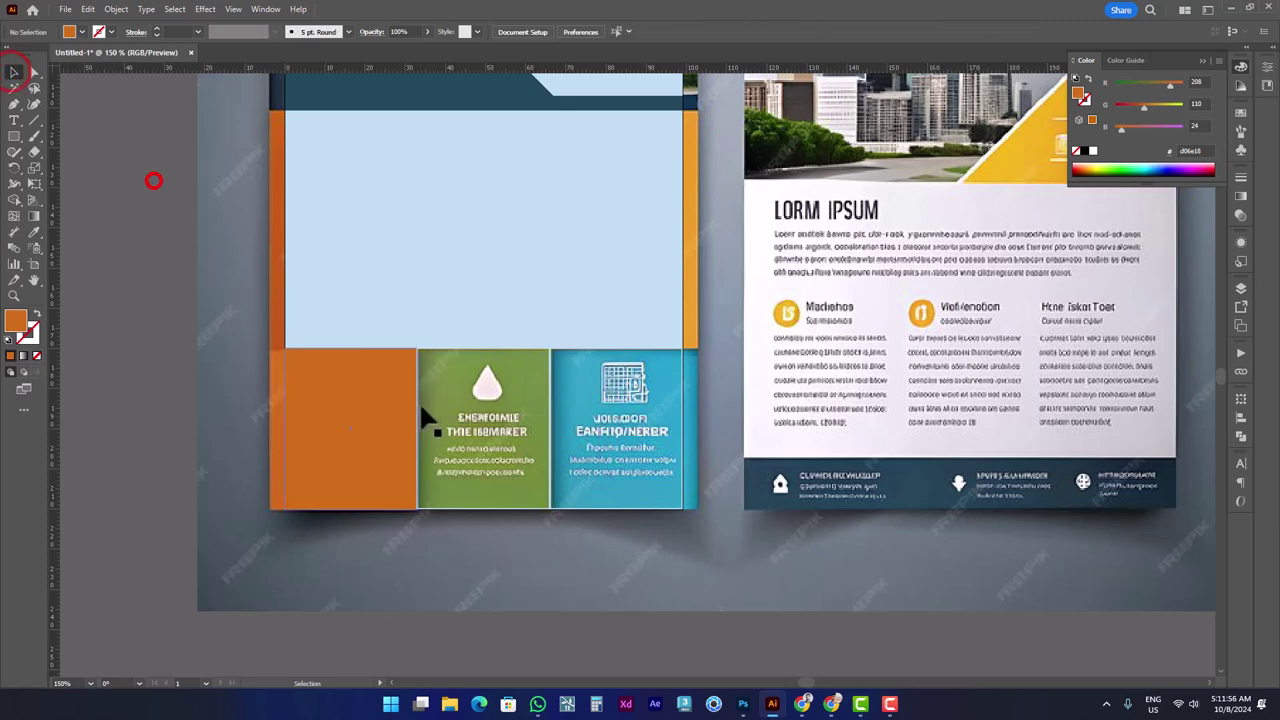
Fill the middle rectangle with the green sampled from its panel.
left_click(465, 507)
left_click(32, 234)
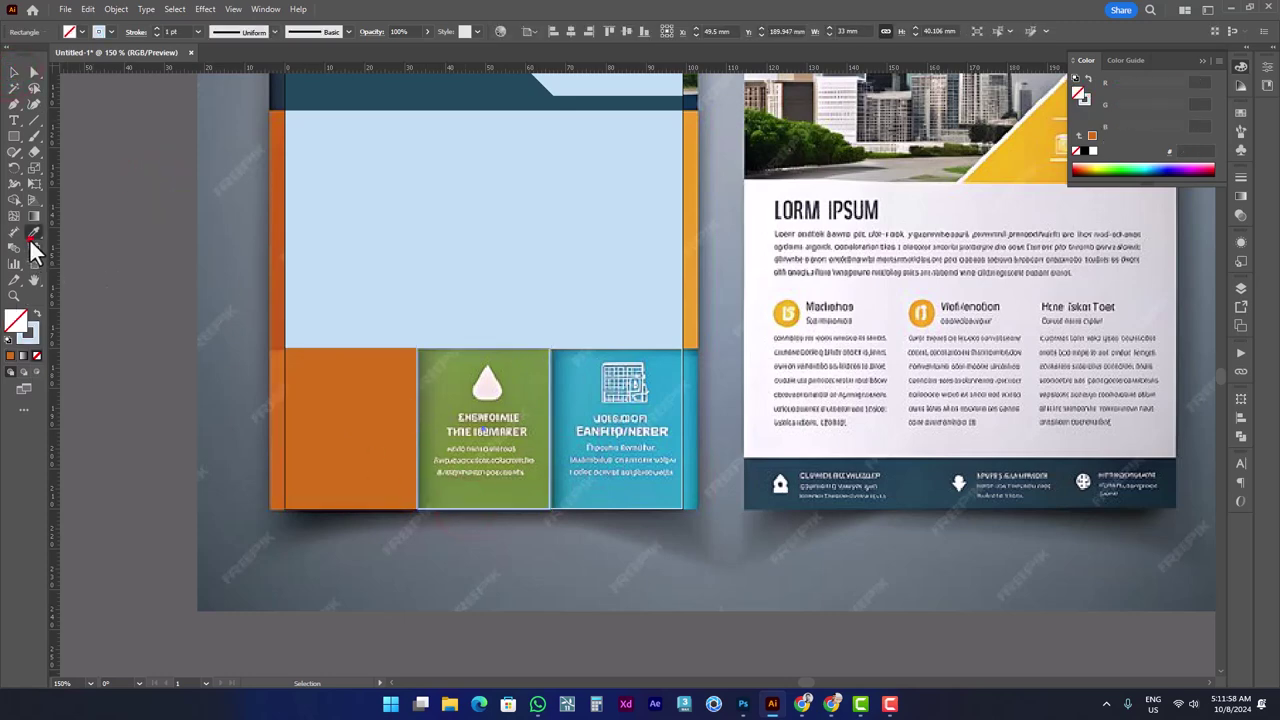
left_click(476, 370)
left_click(531, 394)
left_click(14, 72)
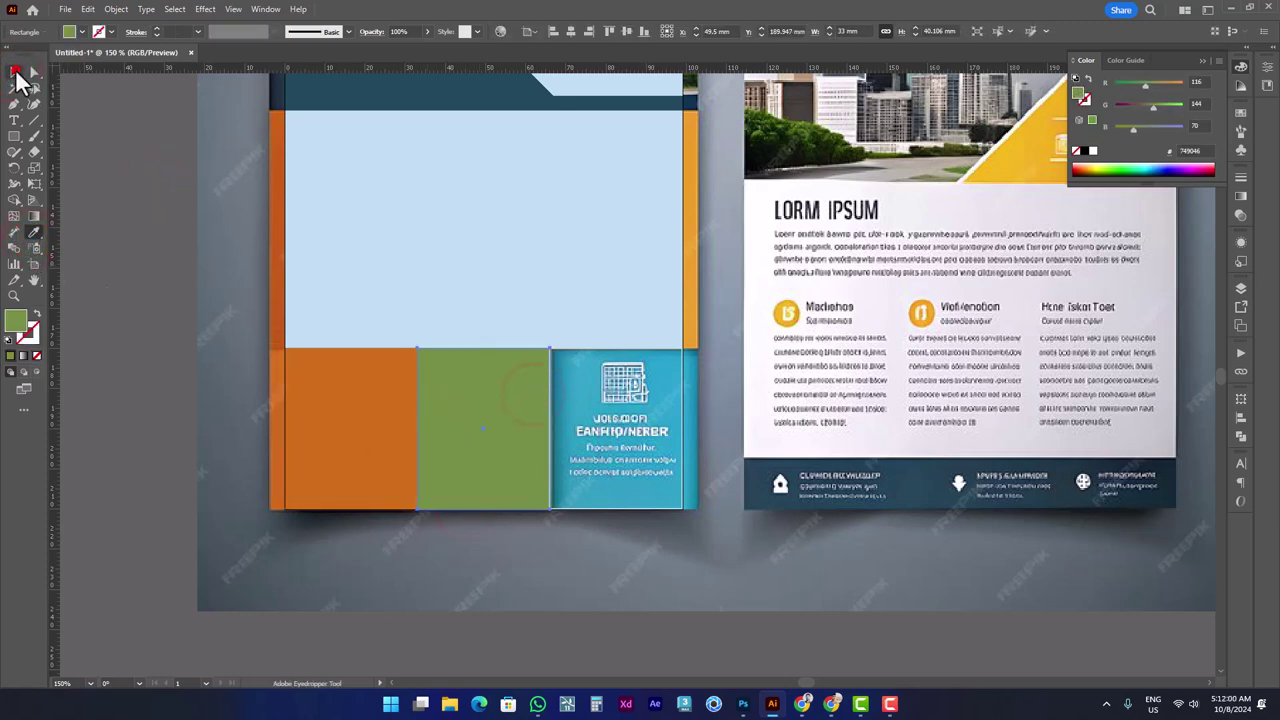
left_click(153, 150)
Fill the right rectangle with the blue sampled from its panel.
left_click(621, 510)
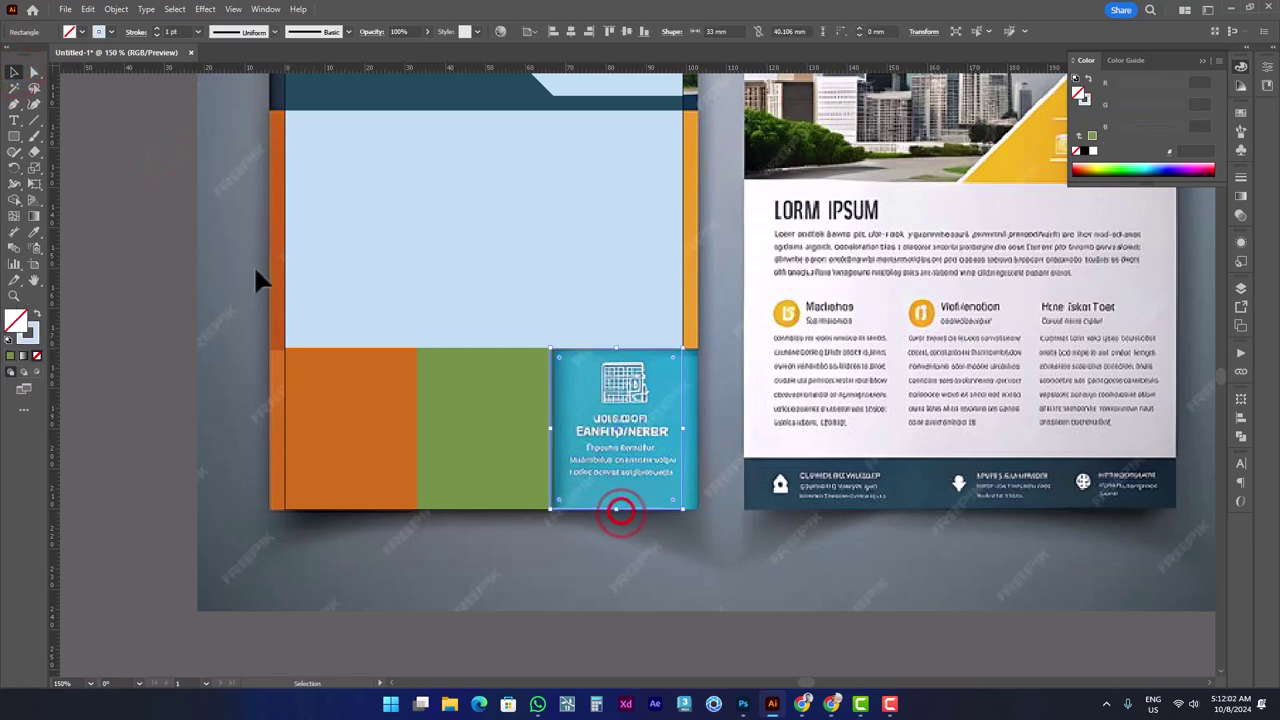
left_click(33, 235)
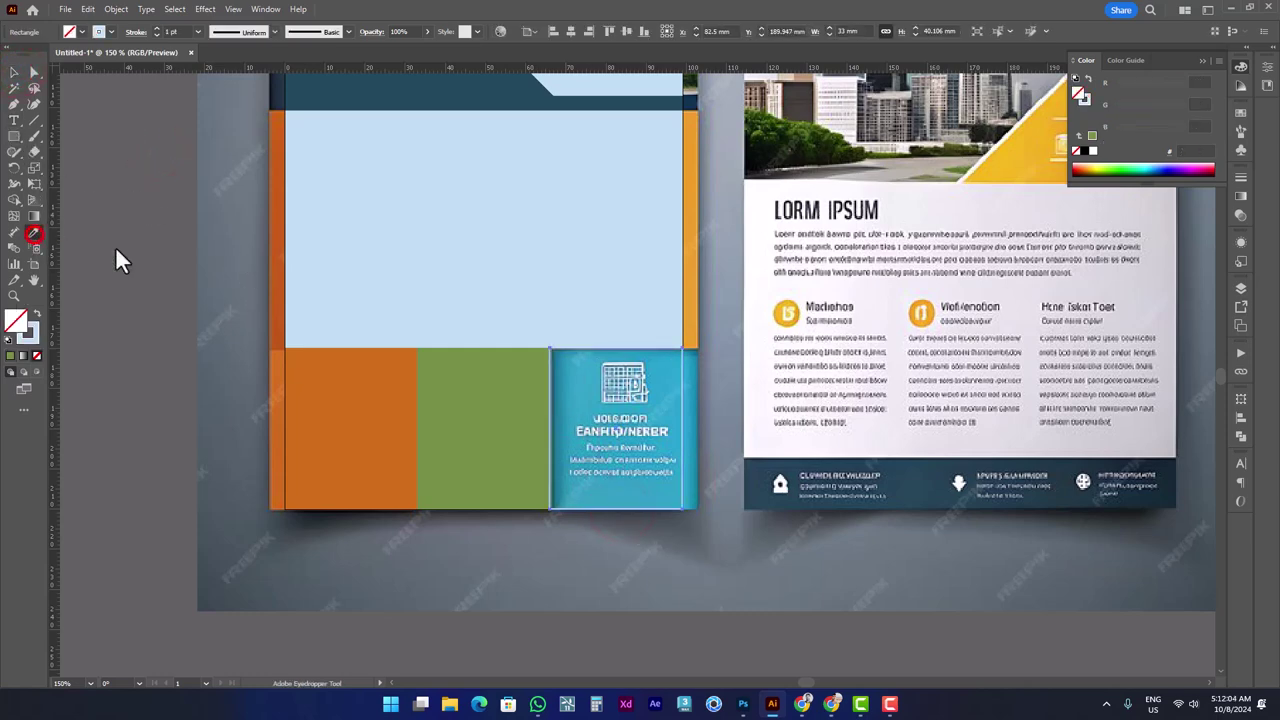
left_click(646, 399)
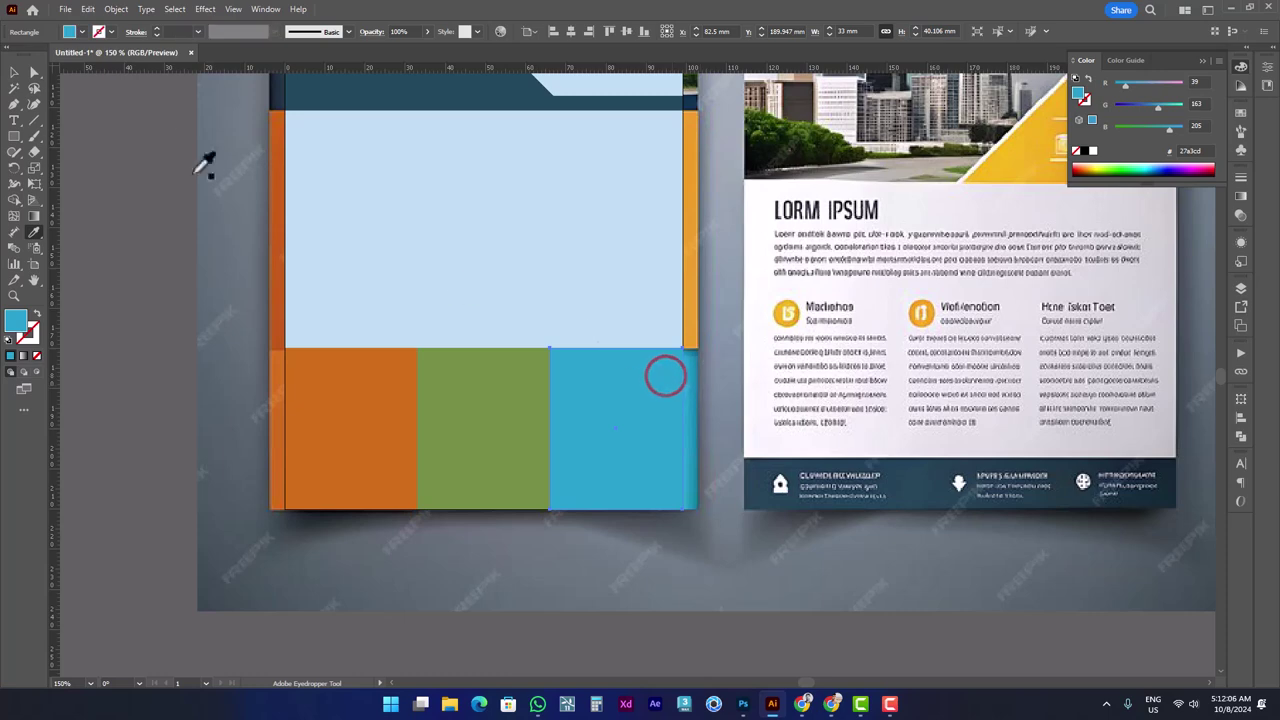
left_click(14, 72)
left_click(131, 154)
scroll(131, 154, "down", 2)
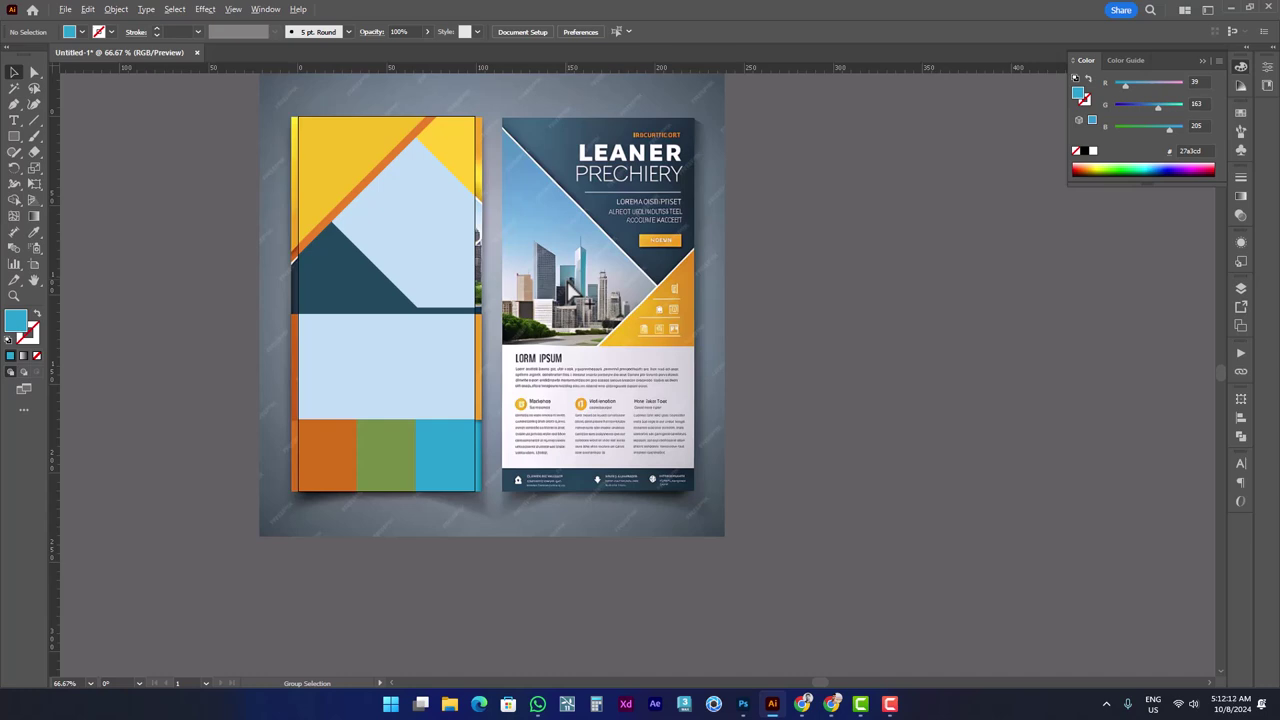
Place the Fvnox-All-Product-Composition-1 image from Desktop Recent onto the canvas.
left_click(567, 281)
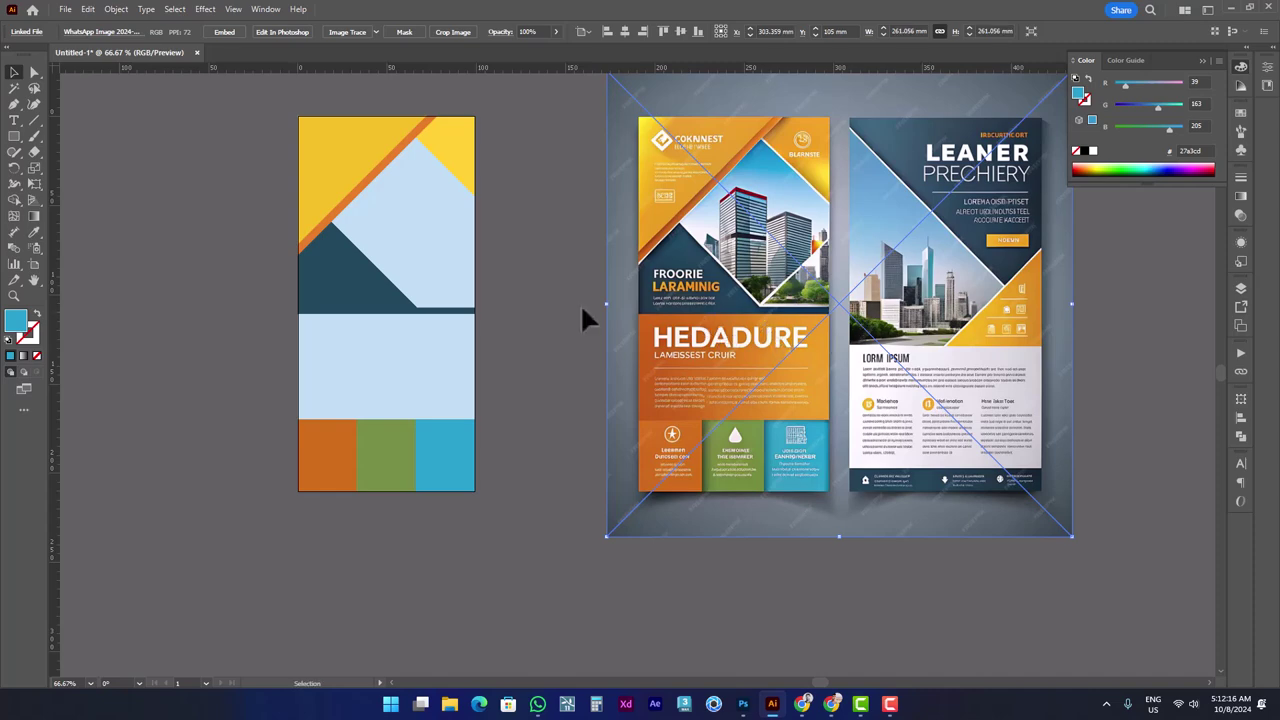
left_click(554, 194)
left_click(625, 287)
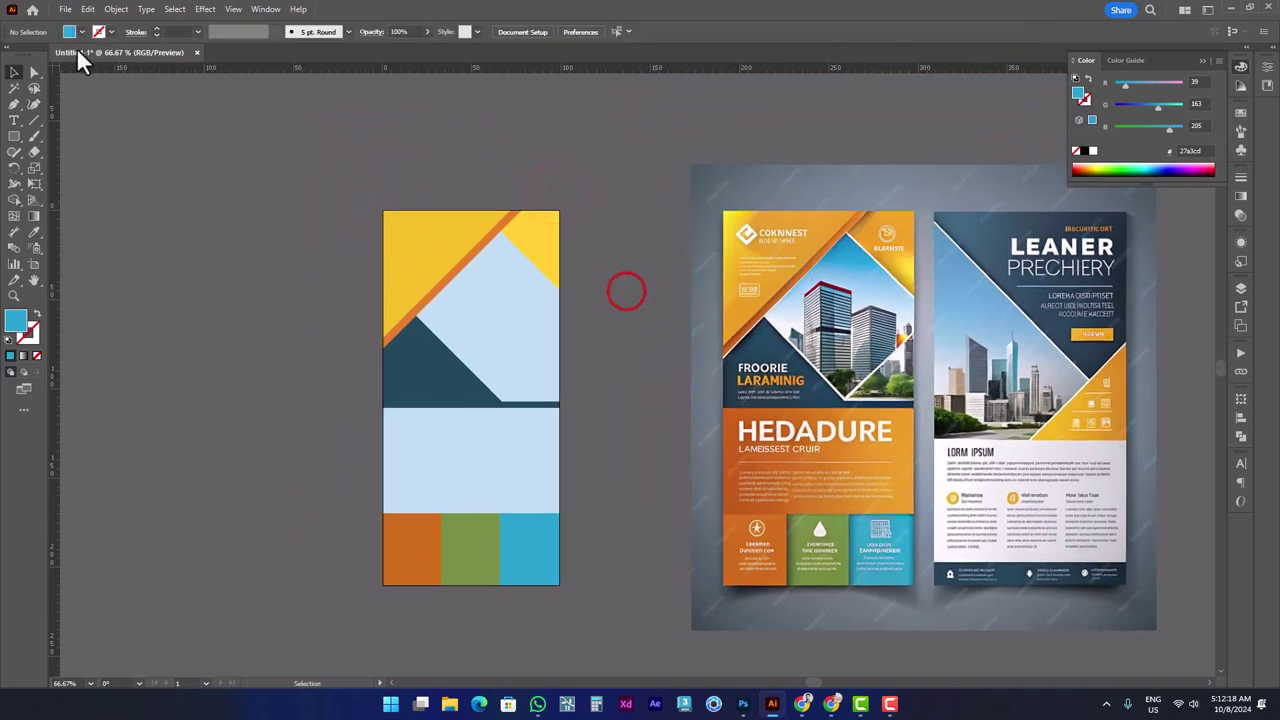
left_click(64, 9)
left_click(110, 250)
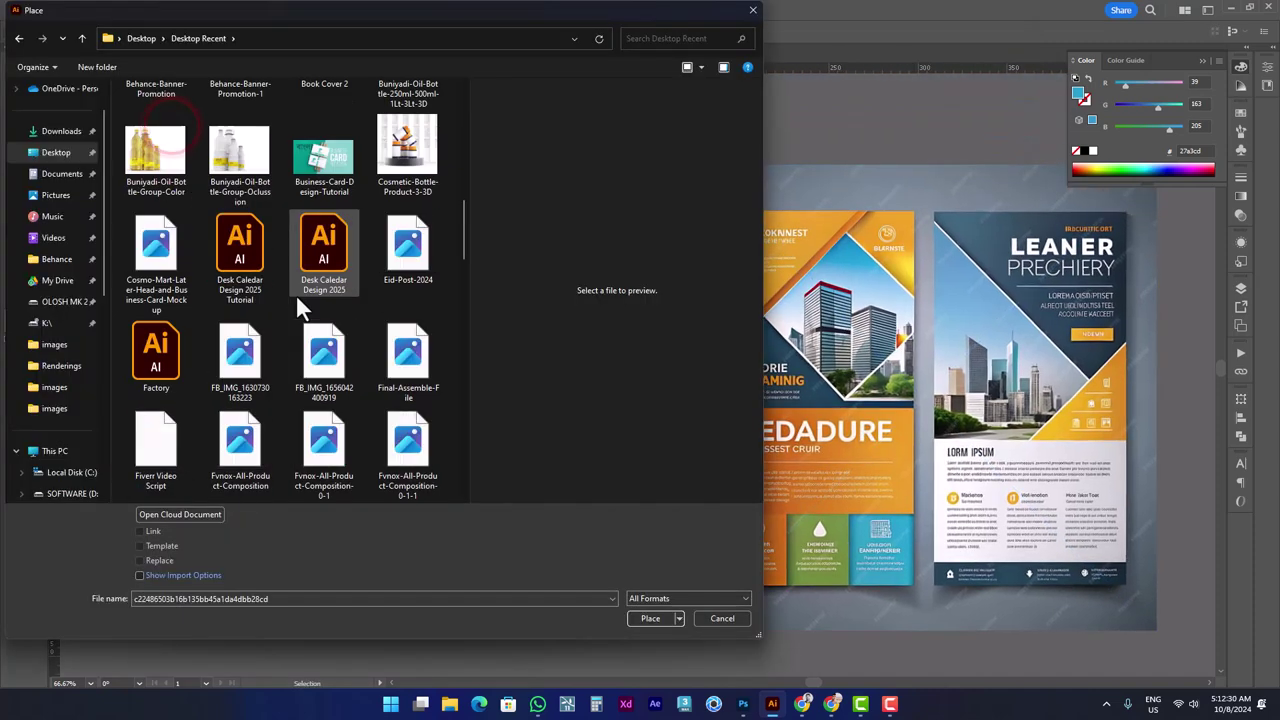
scroll(297, 297, "down", 5)
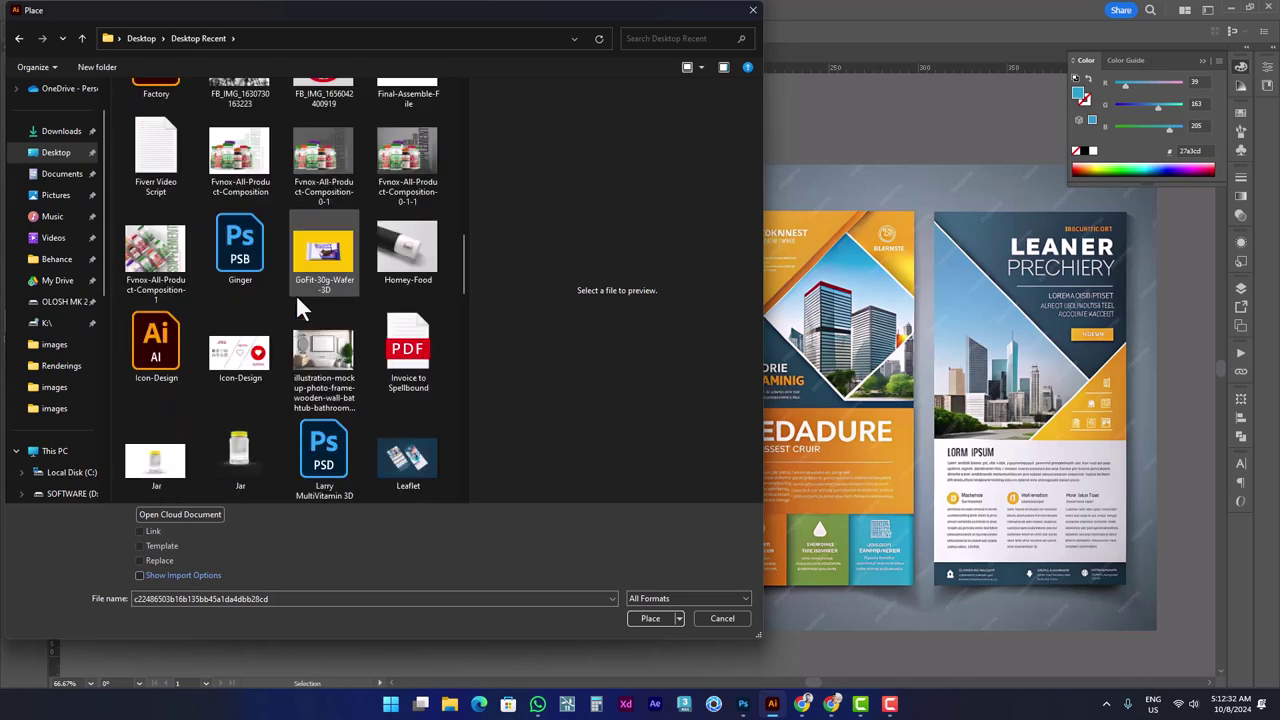
left_click(163, 250)
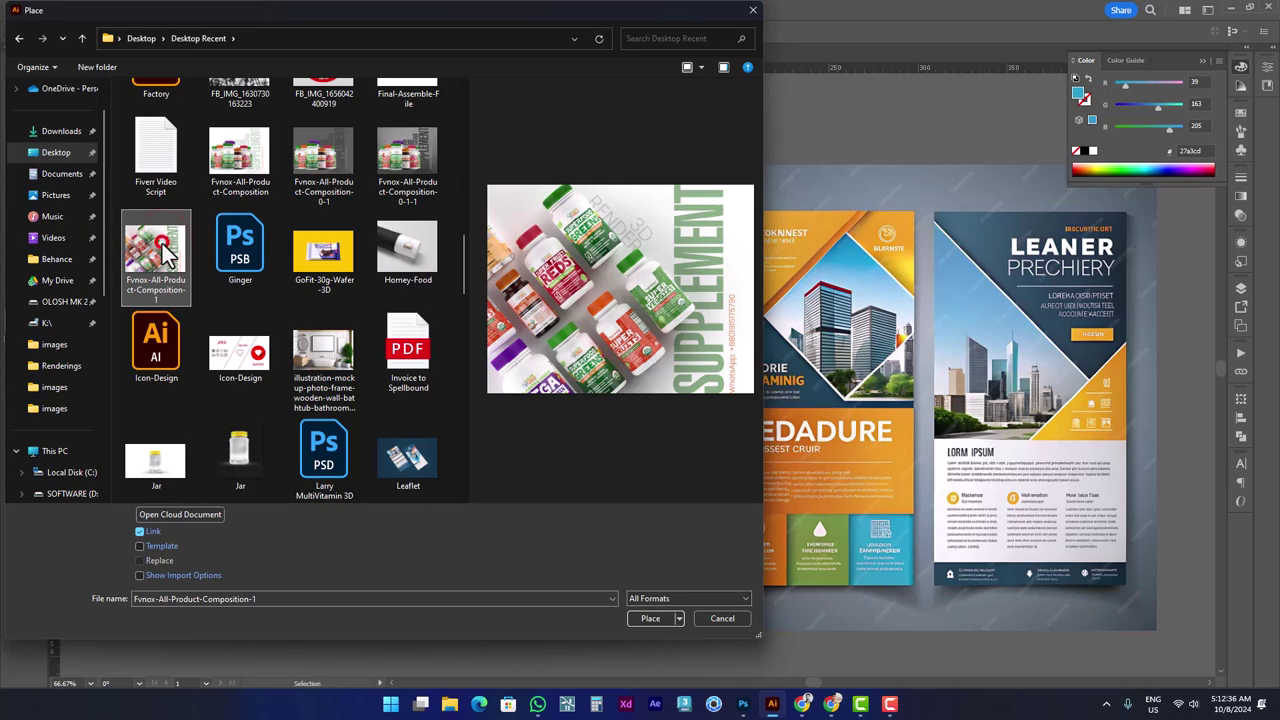
double_click(163, 250)
left_click(277, 217)
scroll(351, 249, "down", 1)
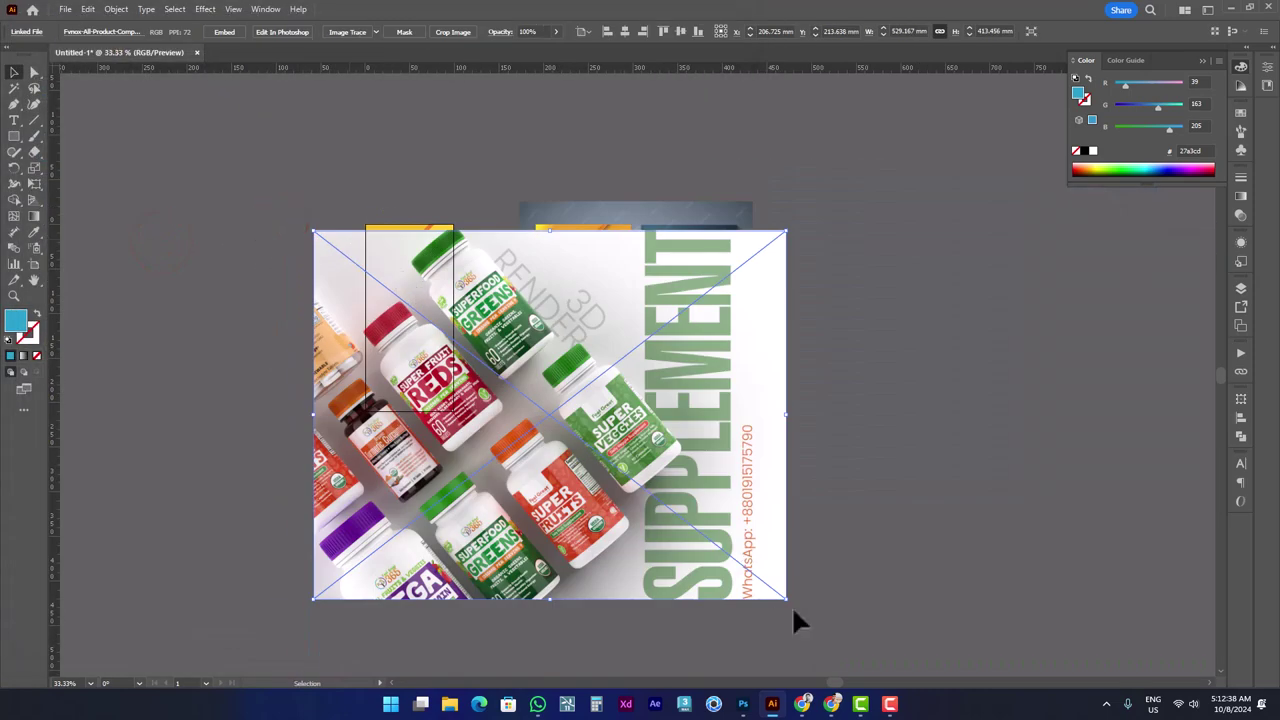
Scale the product photo to about 136 x 106 mm, move it to the flyer top, and send it to back.
left_click_drag(786, 600, 430, 450)
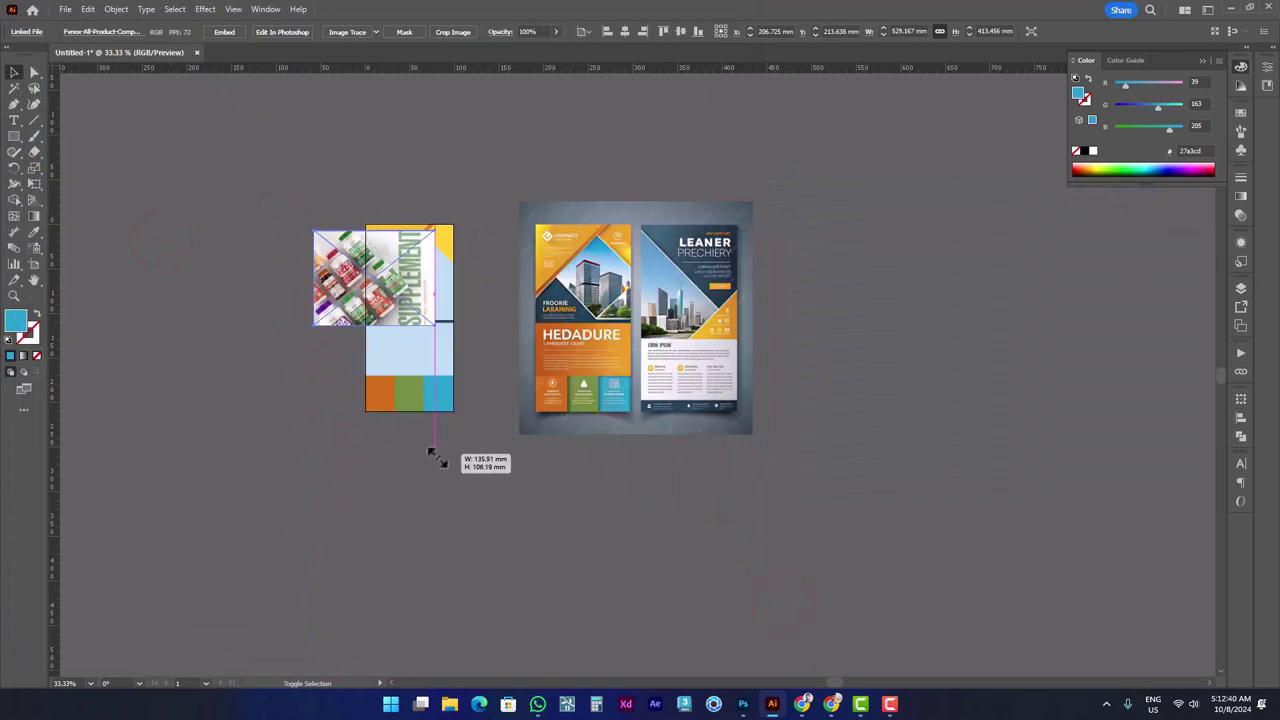
left_click_drag(404, 276, 457, 280)
right_click(445, 270)
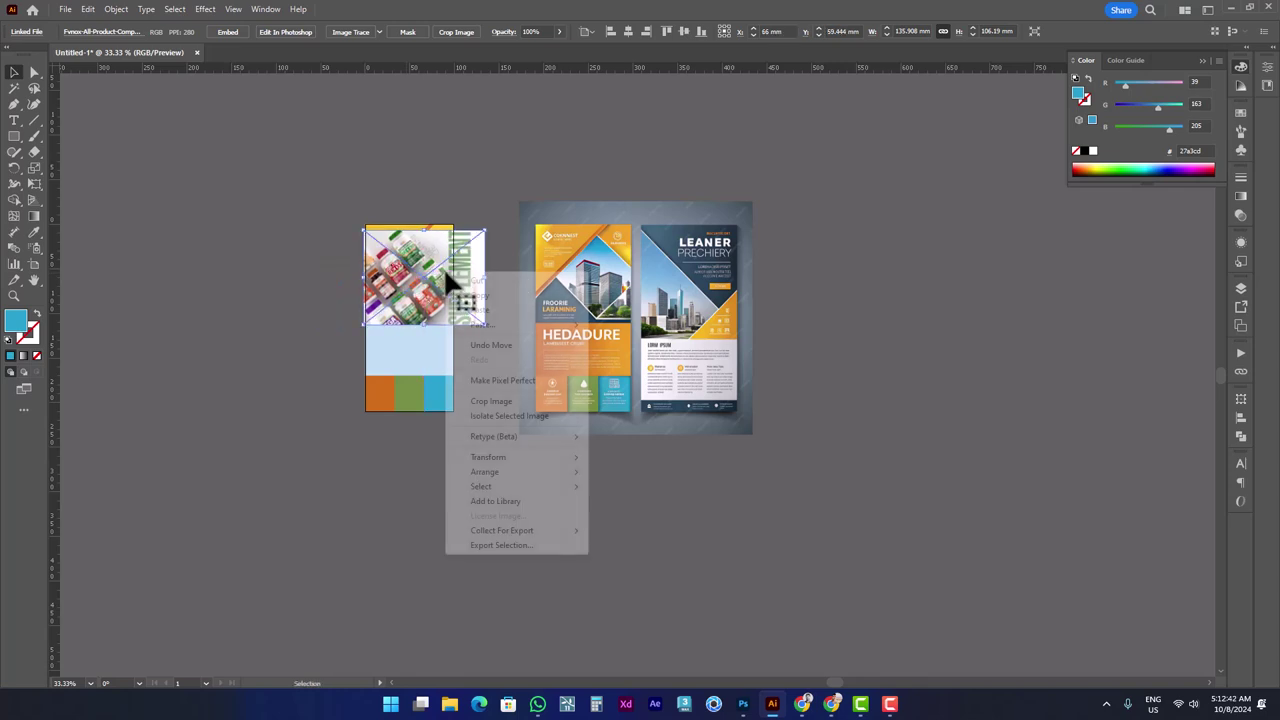
mouse_move(485, 471)
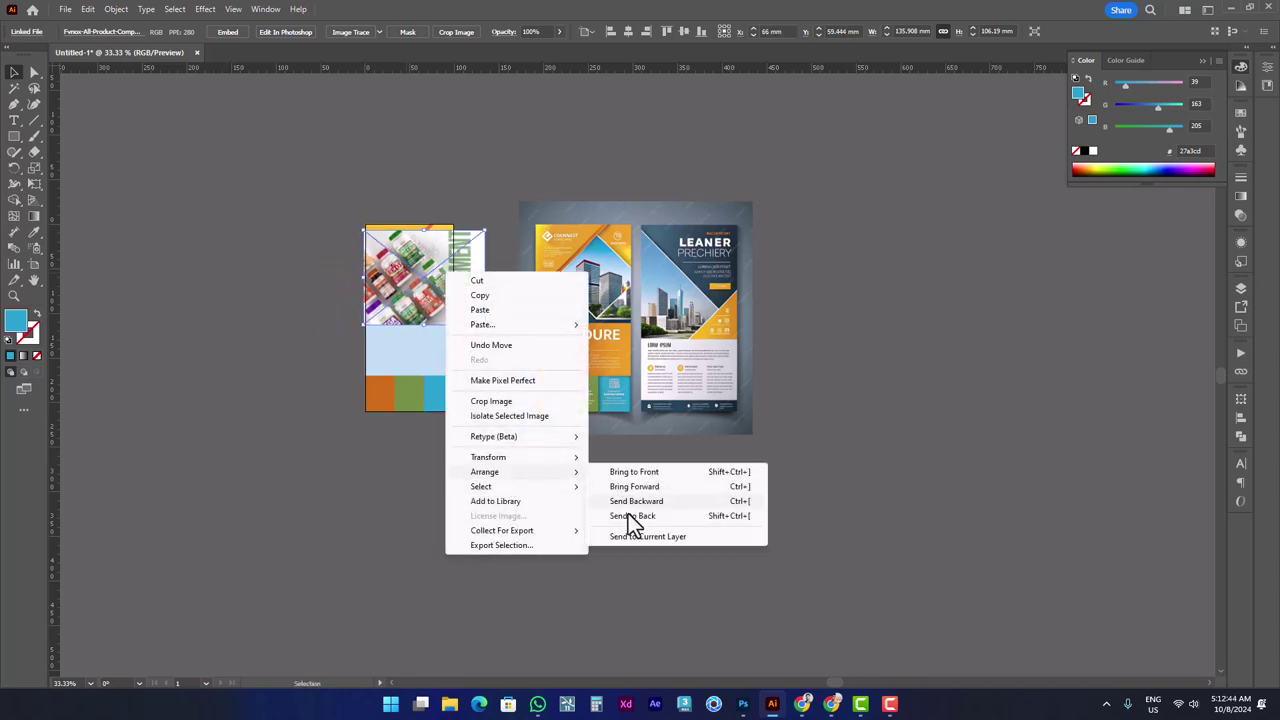
left_click(627, 515)
scroll(448, 292, "up", 1)
scroll(448, 292, "up", 1)
Select the light-blue diamond together with the product photo and bring up their context menu.
left_click(430, 307)
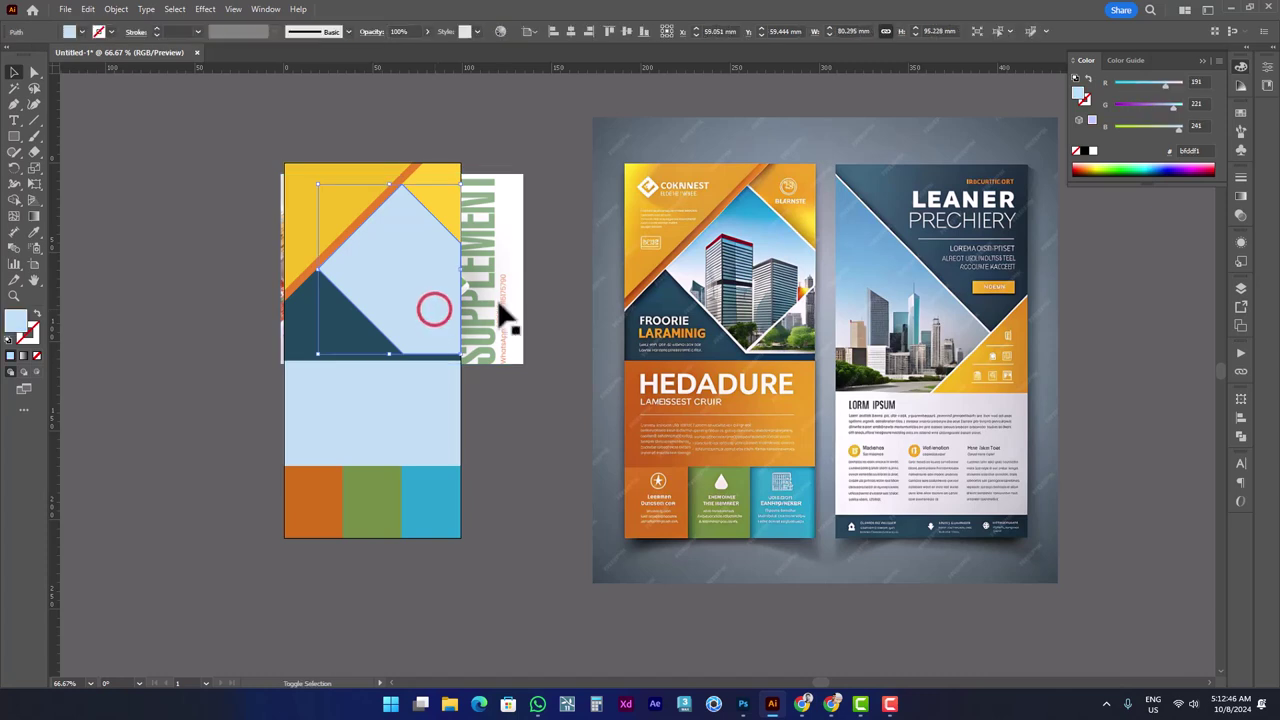
left_click(507, 300, "shift")
right_click(433, 278)
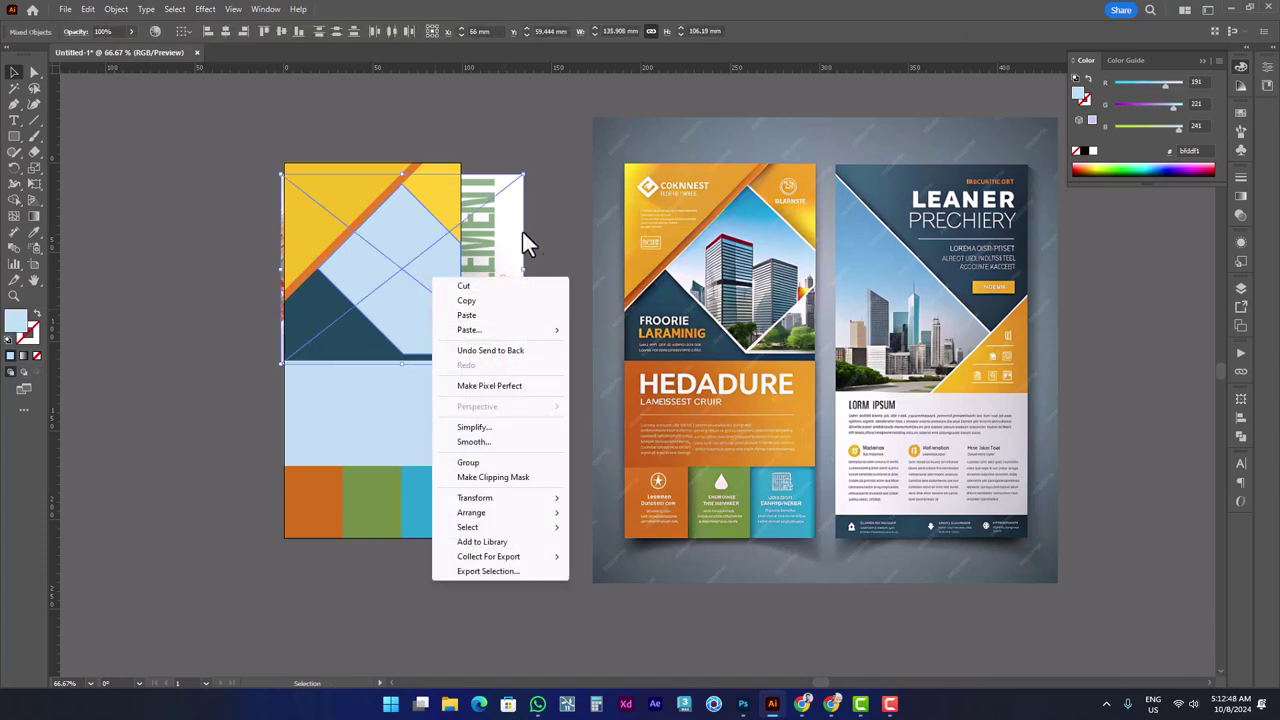
left_click(523, 236)
left_click(413, 241, "shift")
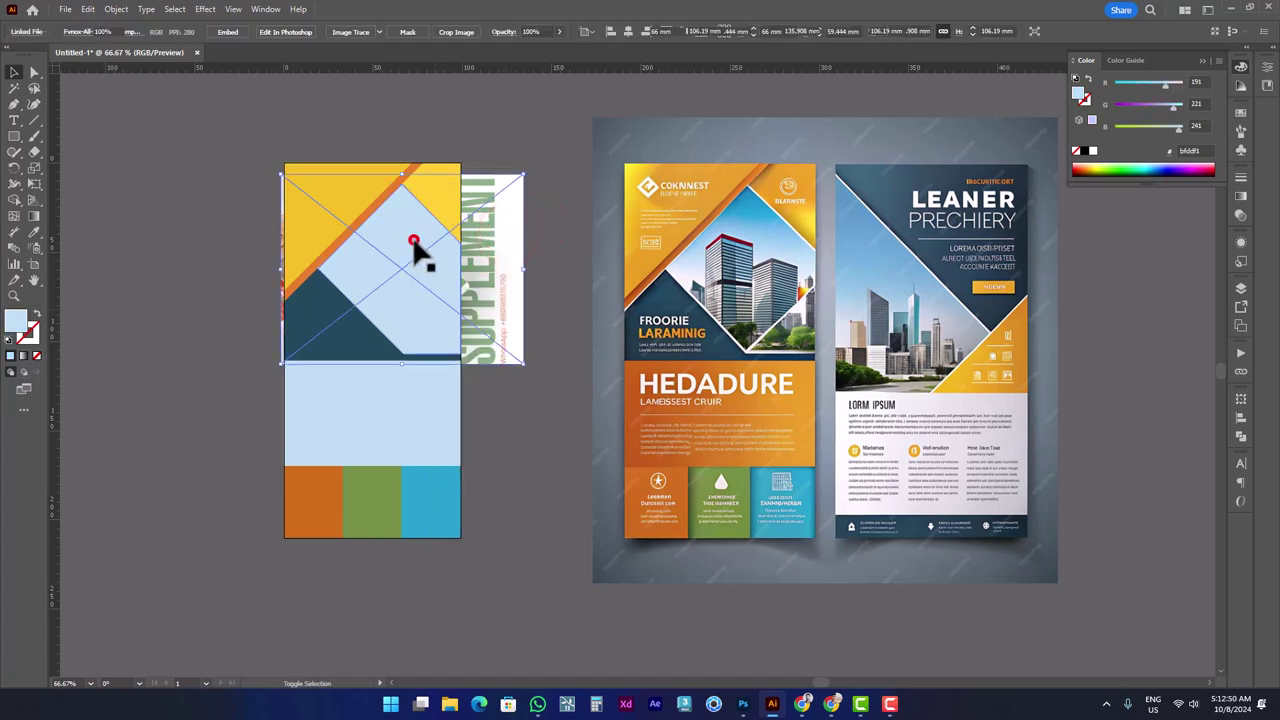
right_click(414, 237)
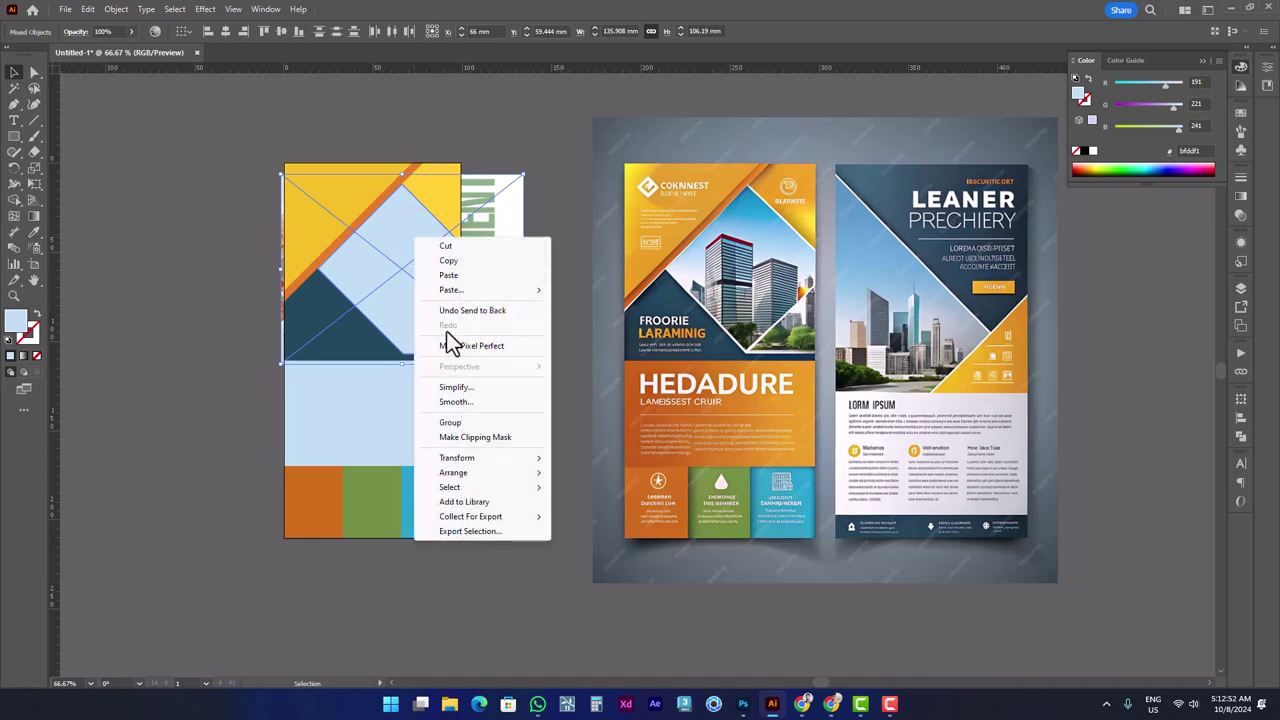
Make a clipping mask of the photo inside the diamond and select the clipped image.
left_click(511, 441)
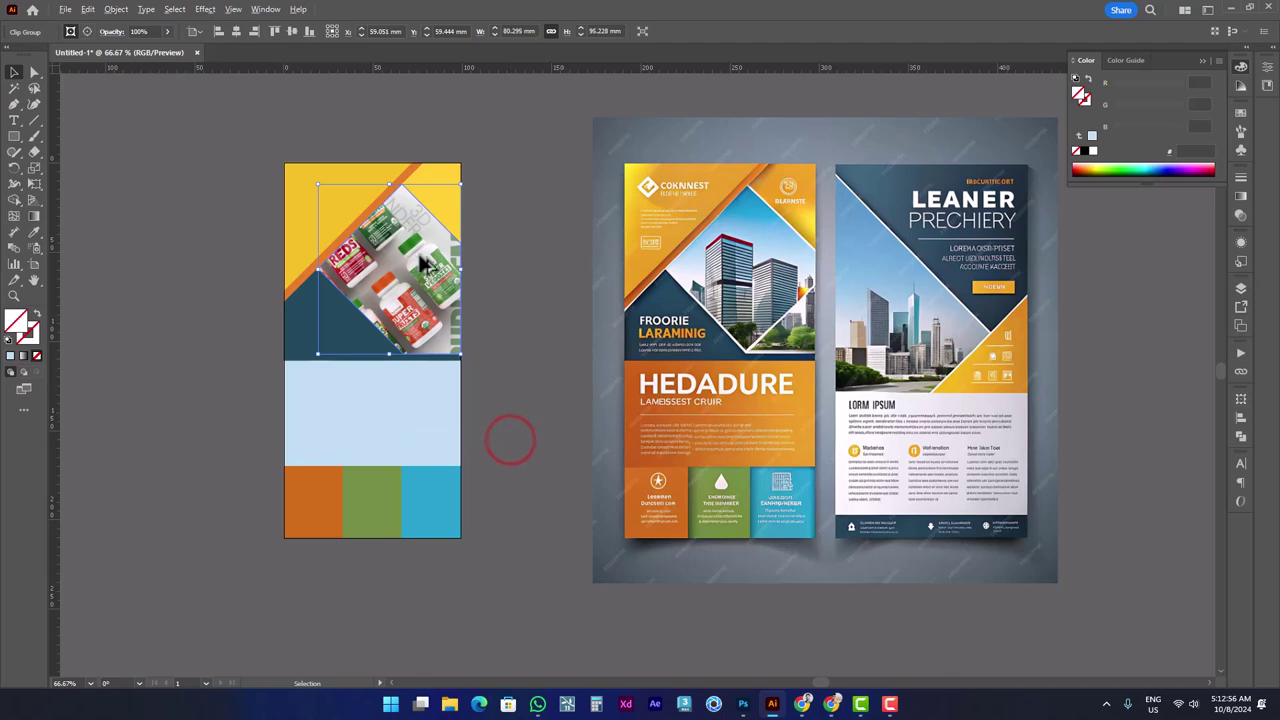
scroll(410, 258, "up", 3)
key("a")
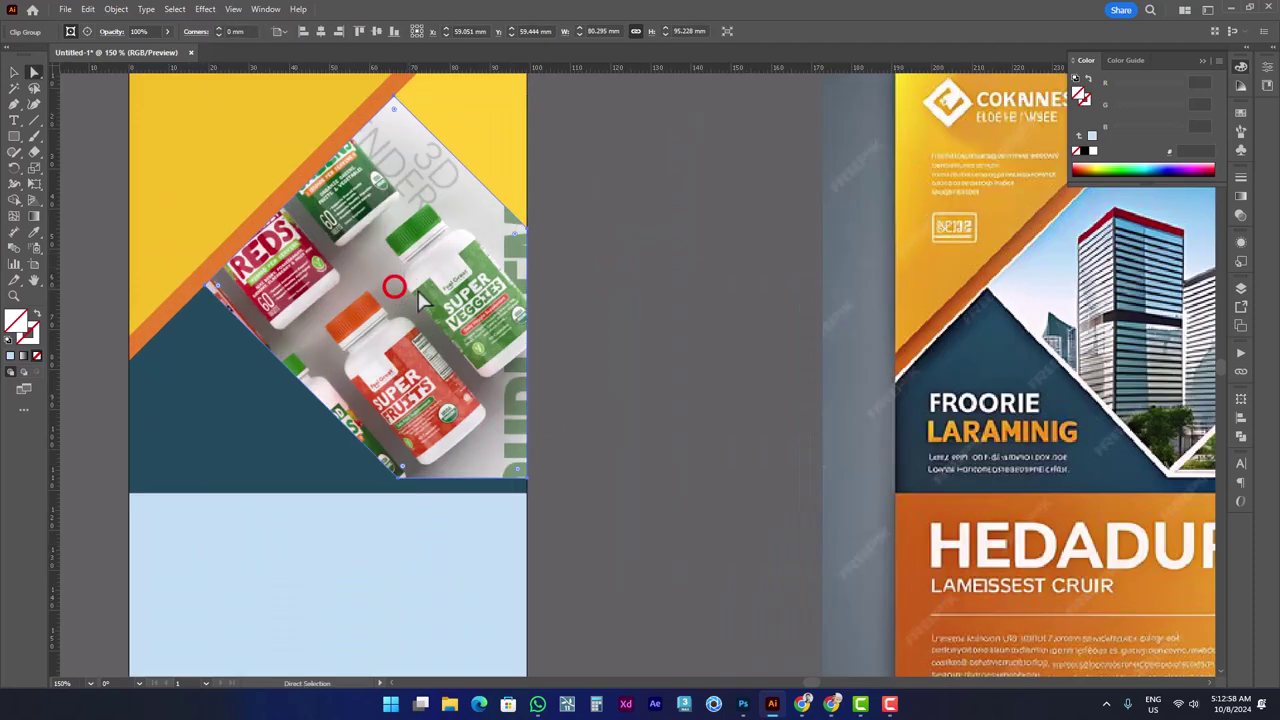
left_click(591, 284)
left_click(12, 76)
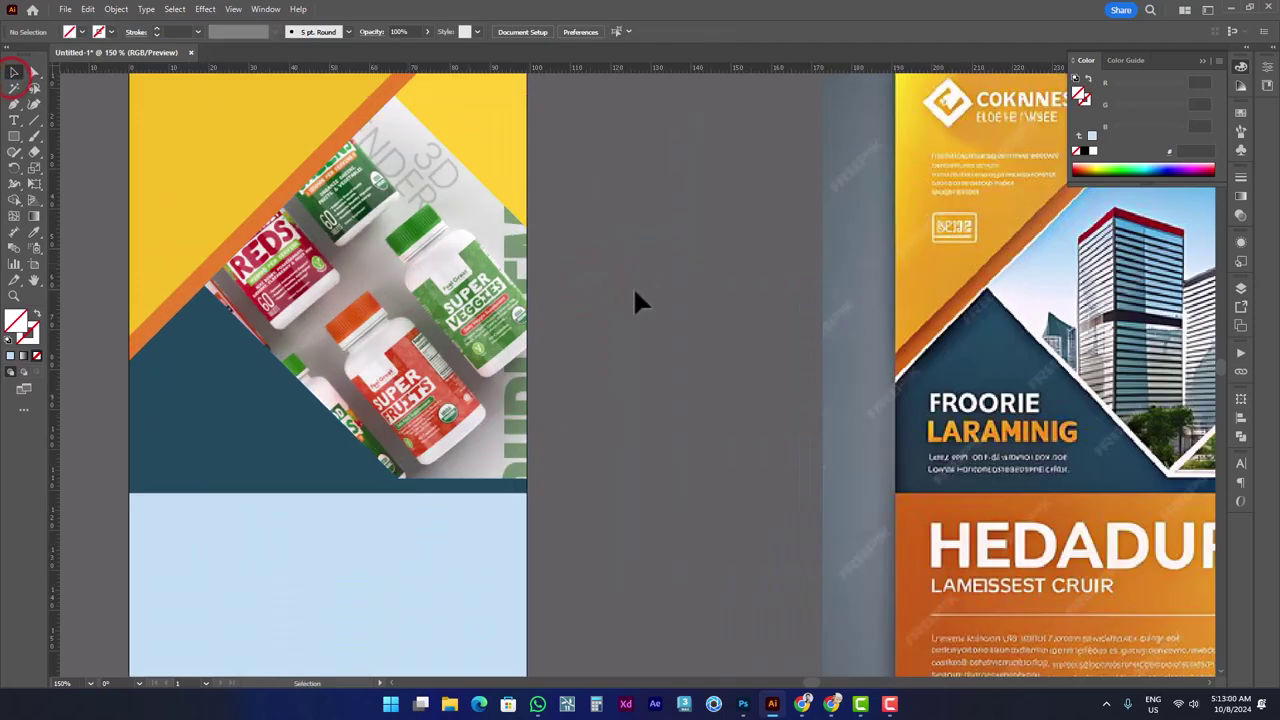
left_click(354, 286)
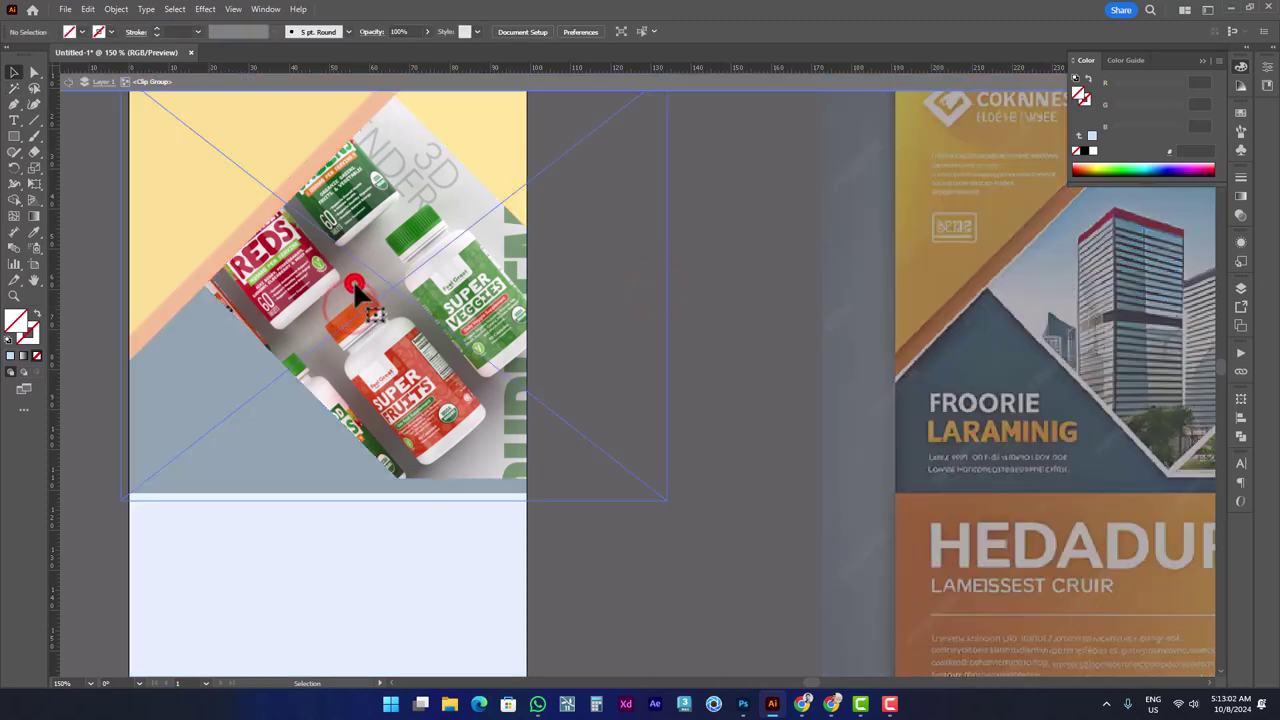
Shrink the clipped photo to about 125.8 x 98.2 mm and reposition it within the diamond.
mouse_move(357, 288)
left_mouse_down()
mouse_move(448, 283)
mouse_move(398, 308)
mouse_move(396, 336)
mouse_move(391, 326)
left_mouse_up()
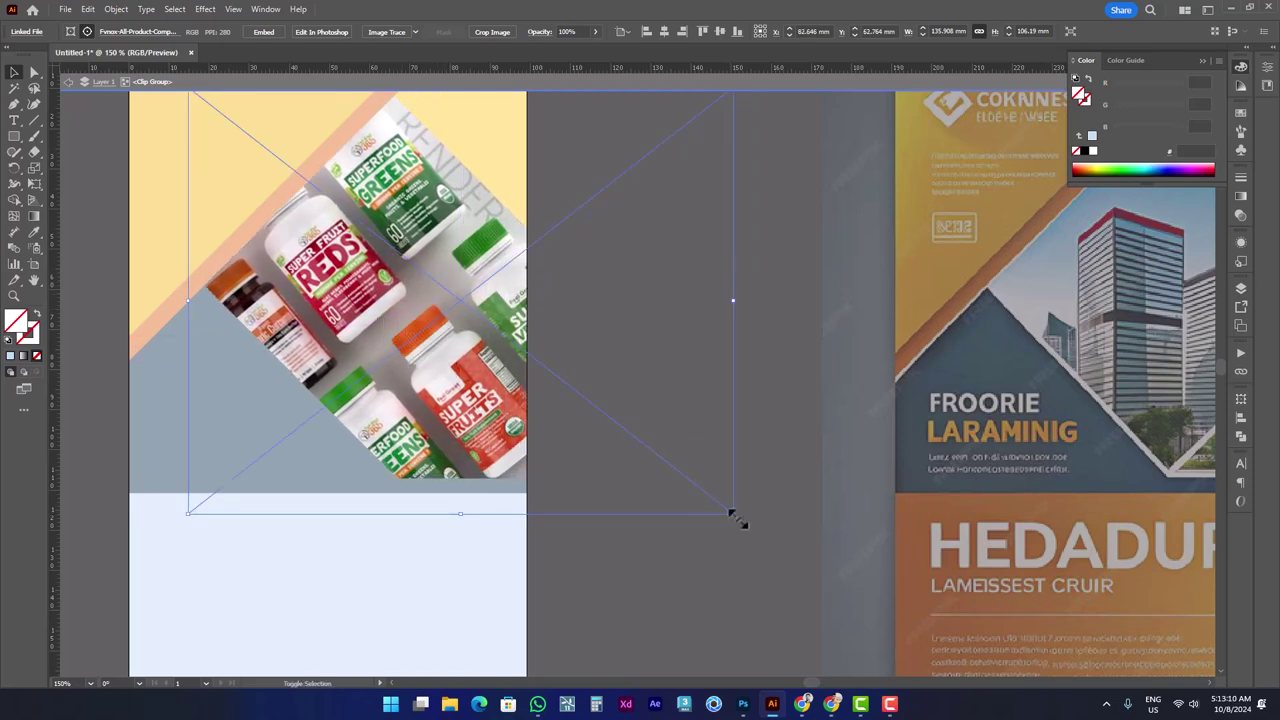
left_click_drag(733, 514, 696, 508)
left_click(775, 373)
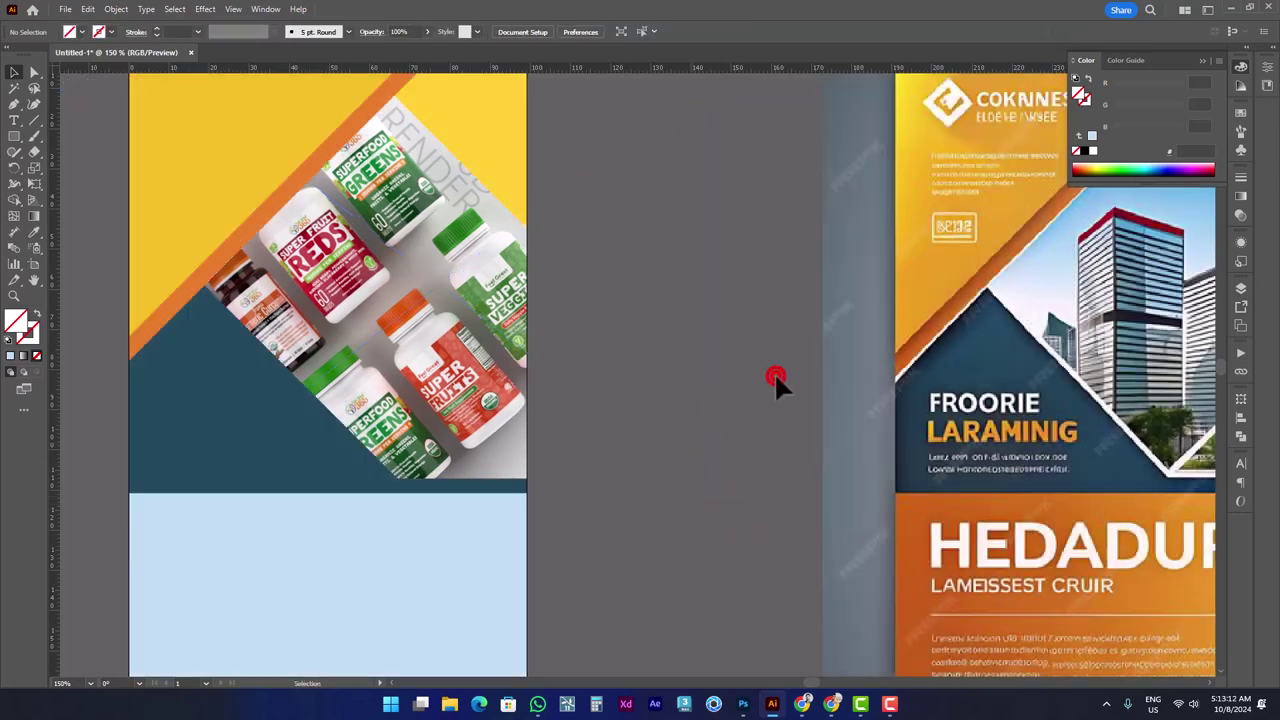
left_click_drag(466, 303, 500, 320)
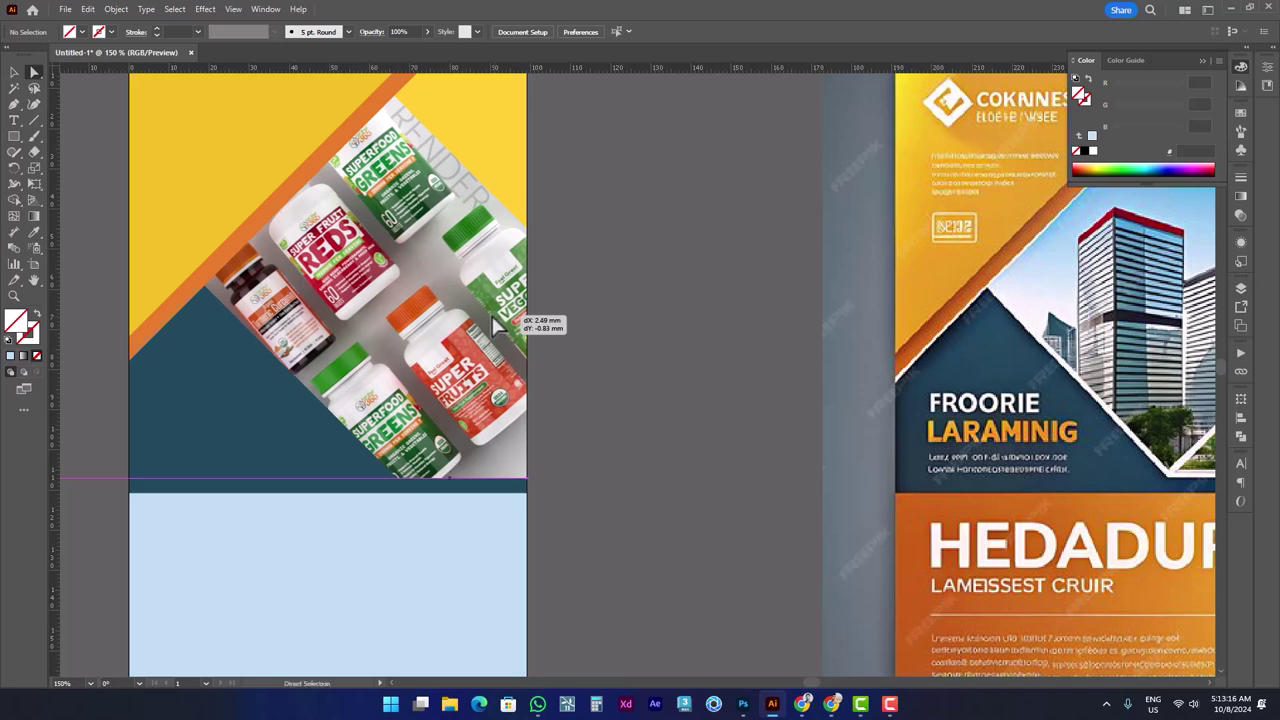
left_click_drag(495, 318, 447, 325)
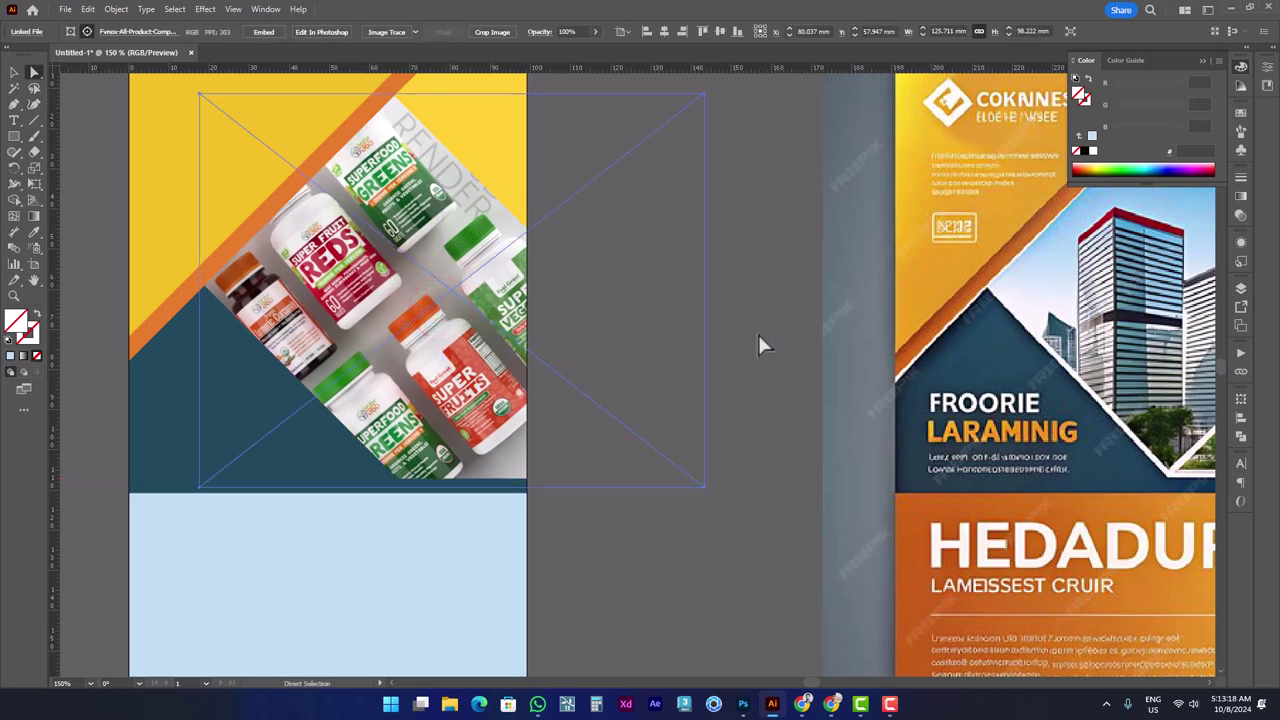
left_click(760, 331)
key("ctrl+minus")
left_click(490, 312)
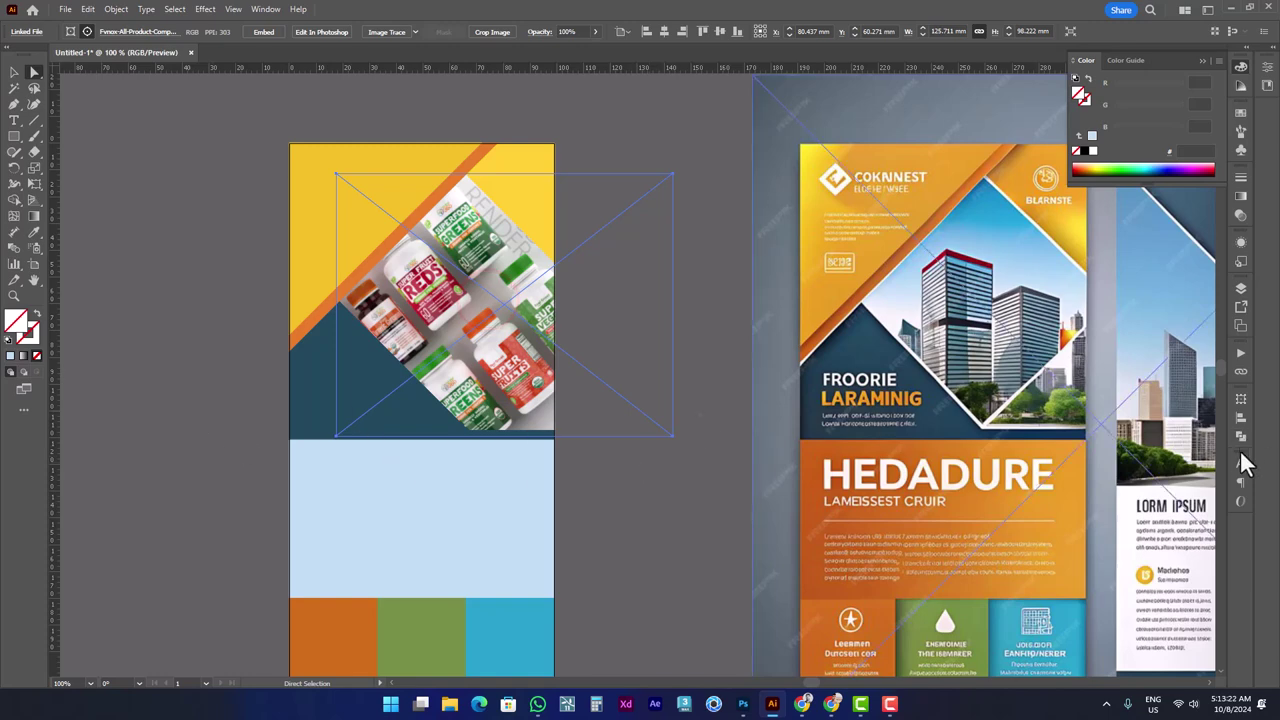
Relink the clipped product photo to the bathroom mockup image through the Links panel.
left_click(266, 9)
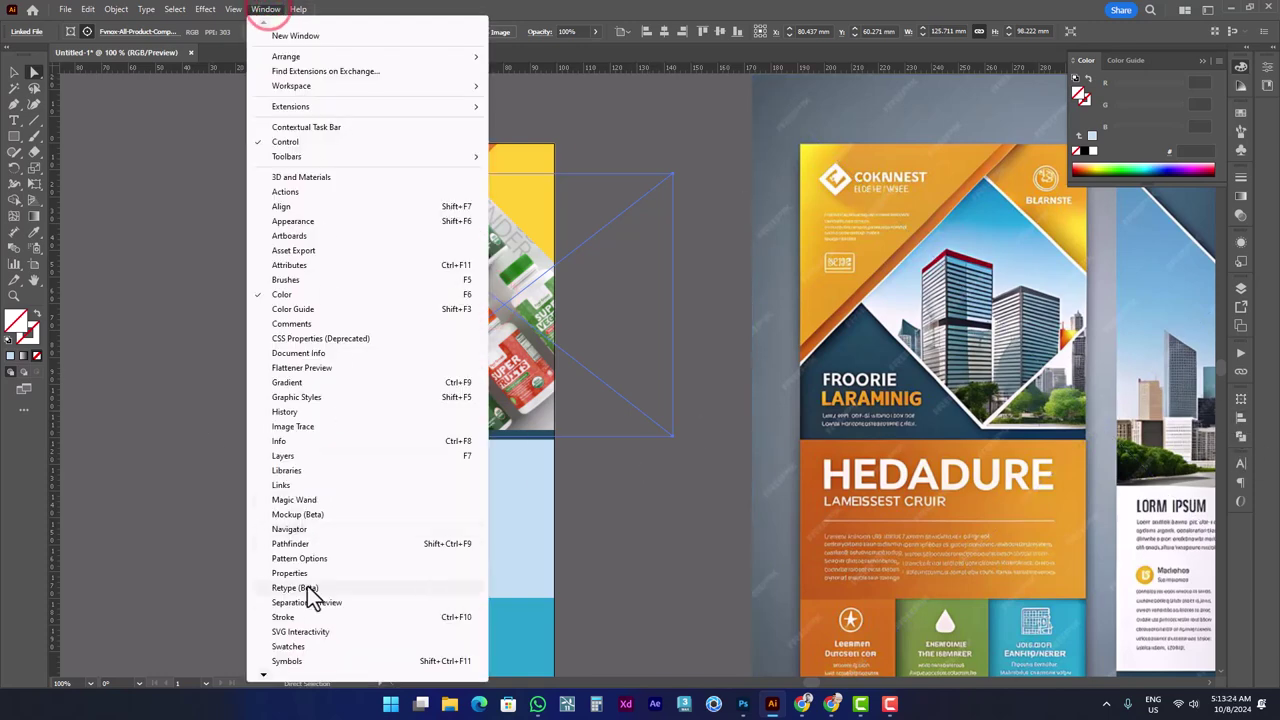
left_click(293, 486)
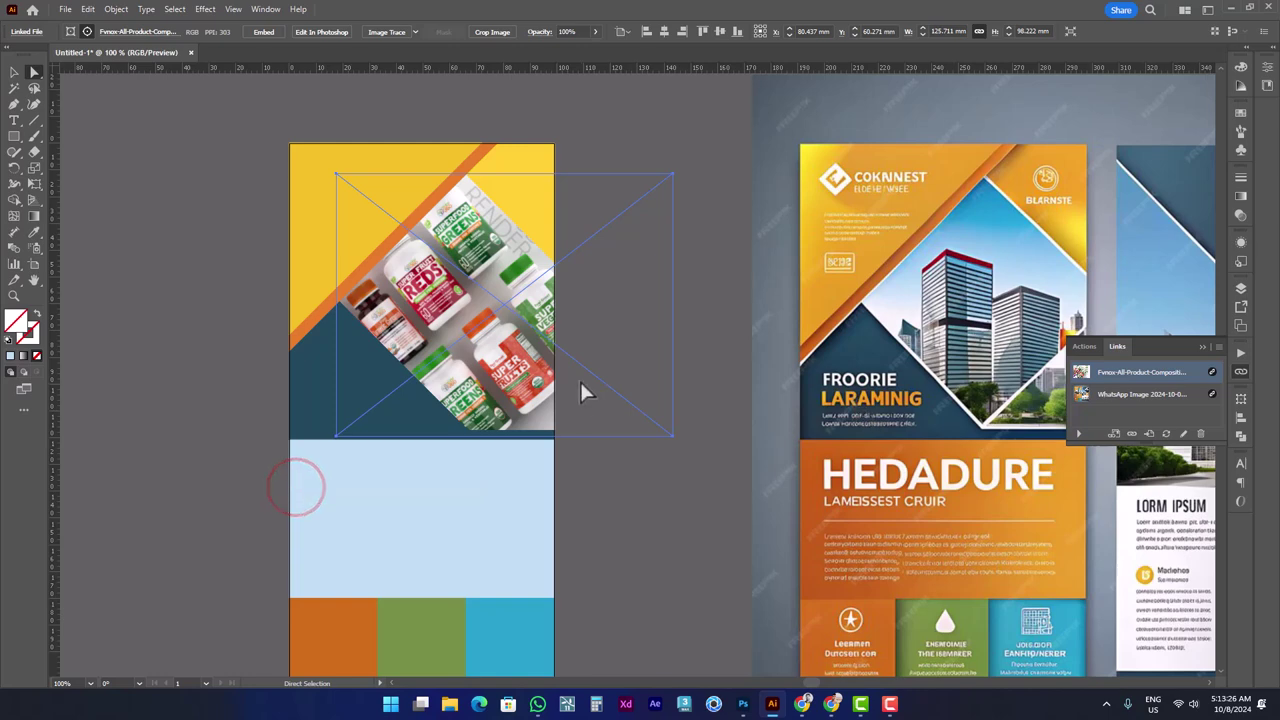
left_click(1133, 435)
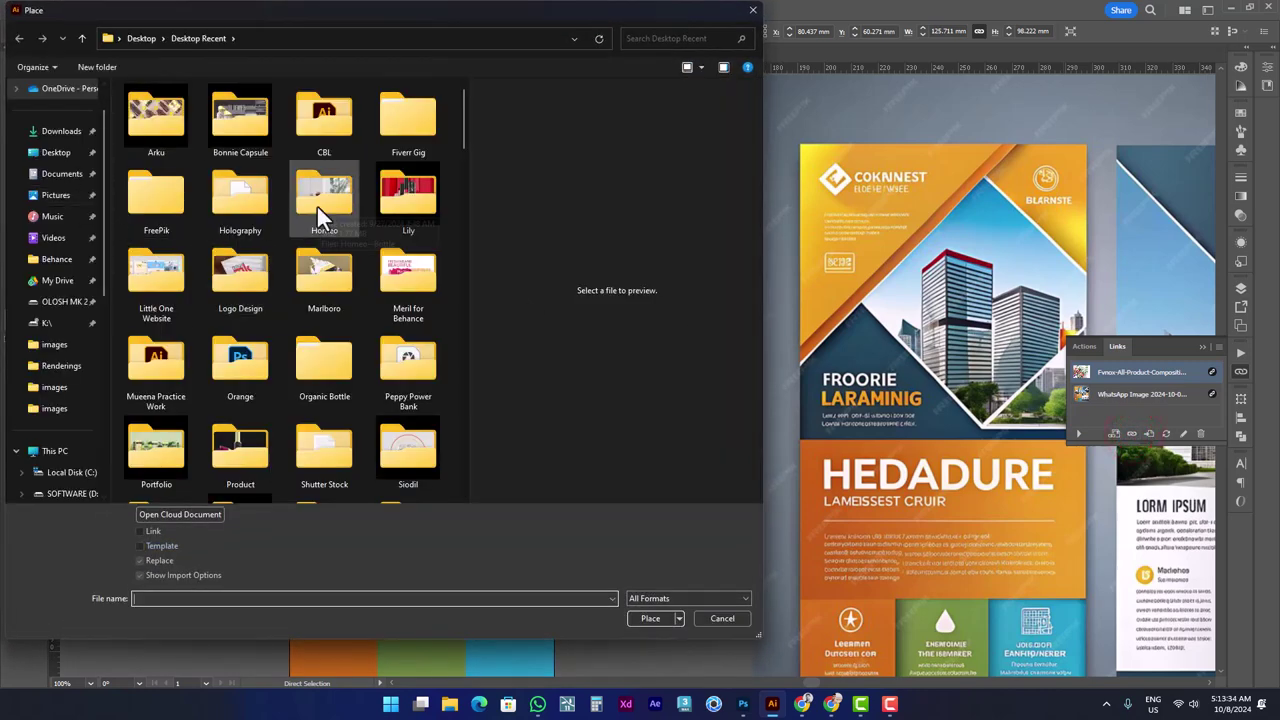
scroll(334, 283, "down", 3)
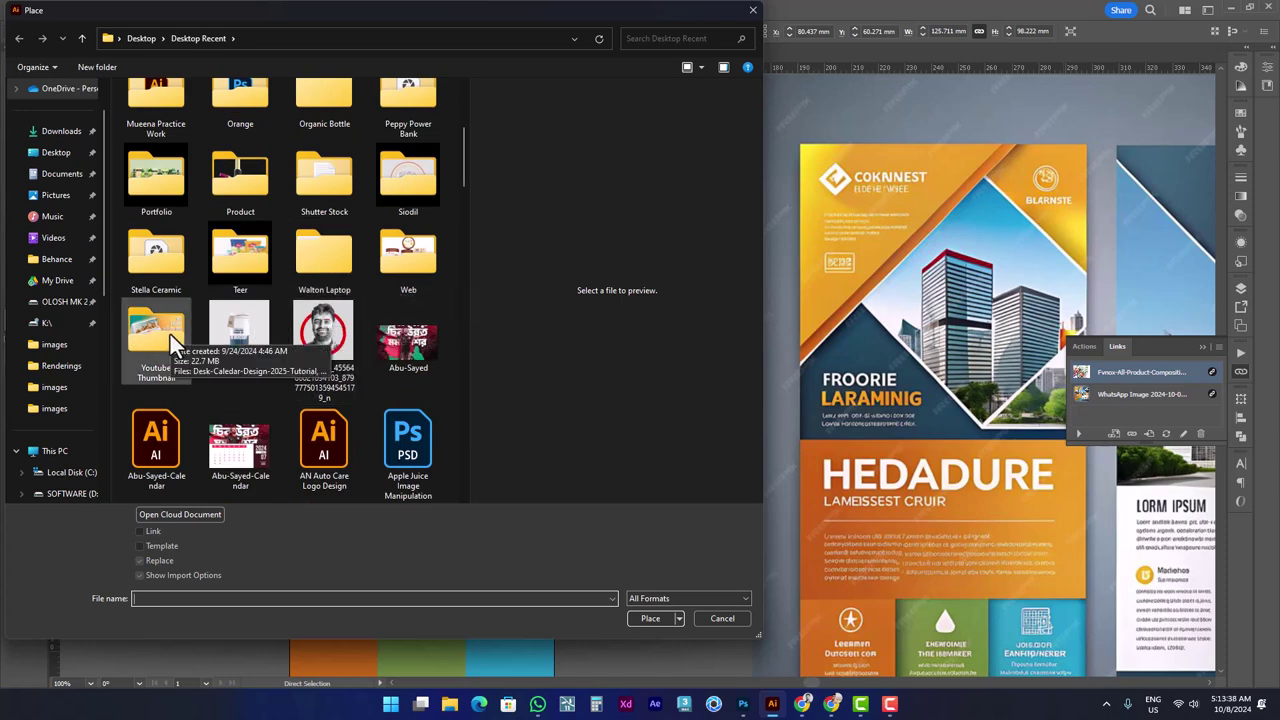
scroll(266, 341, "down", 3)
scroll(266, 341, "down", 3)
scroll(266, 341, "down", 3)
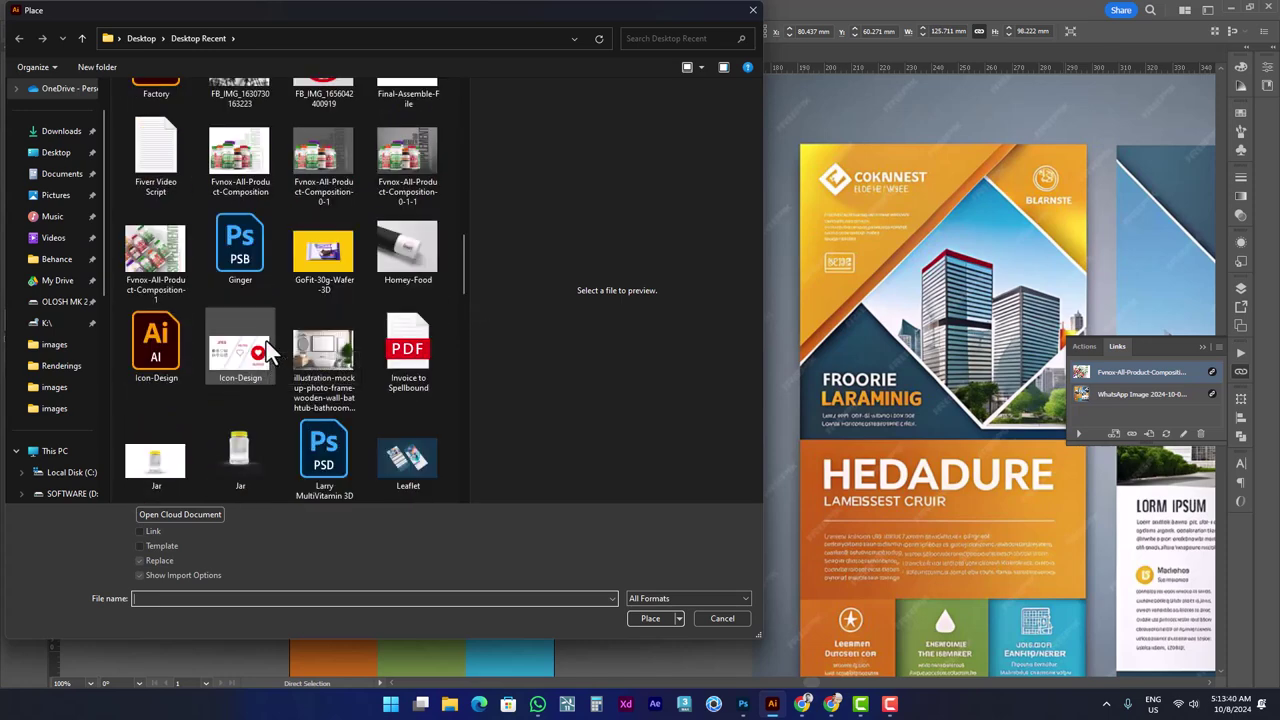
scroll(300, 320, "down", 3)
scroll(316, 268, "up", 2)
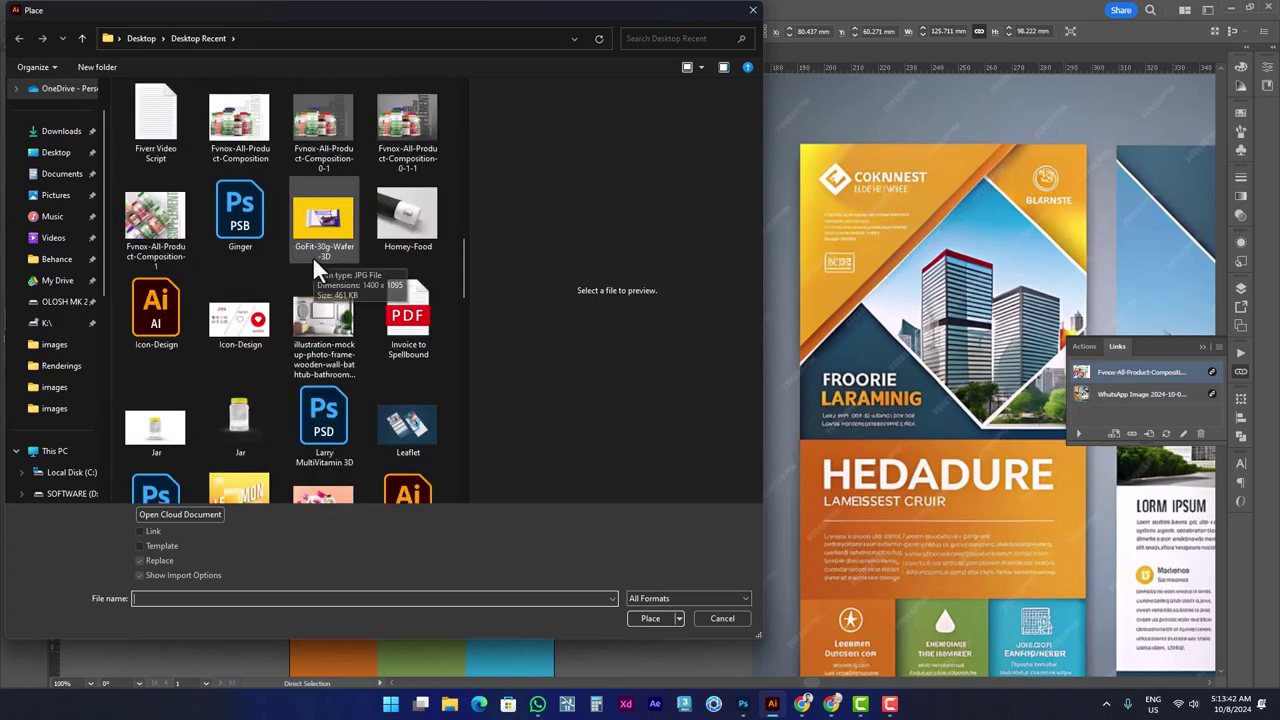
double_click(325, 300)
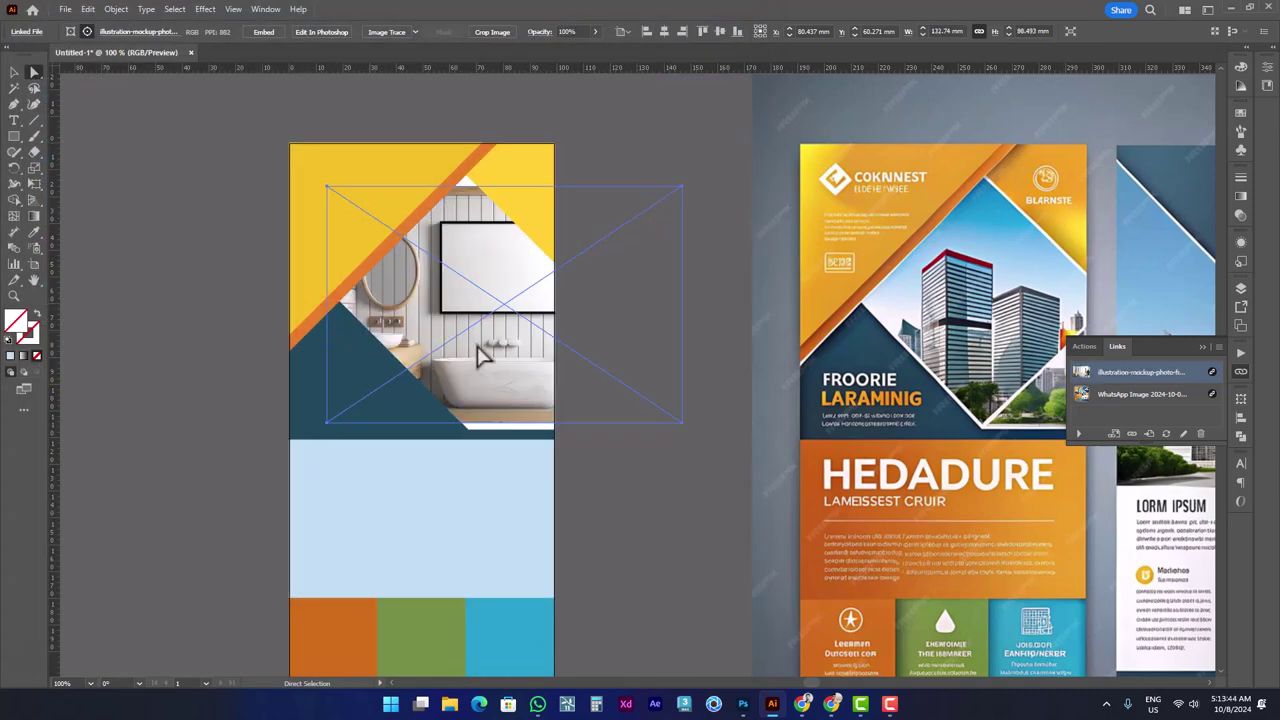
Resize and reposition the bathroom image to fit inside the diamond.
left_click_drag(486, 357, 475, 338)
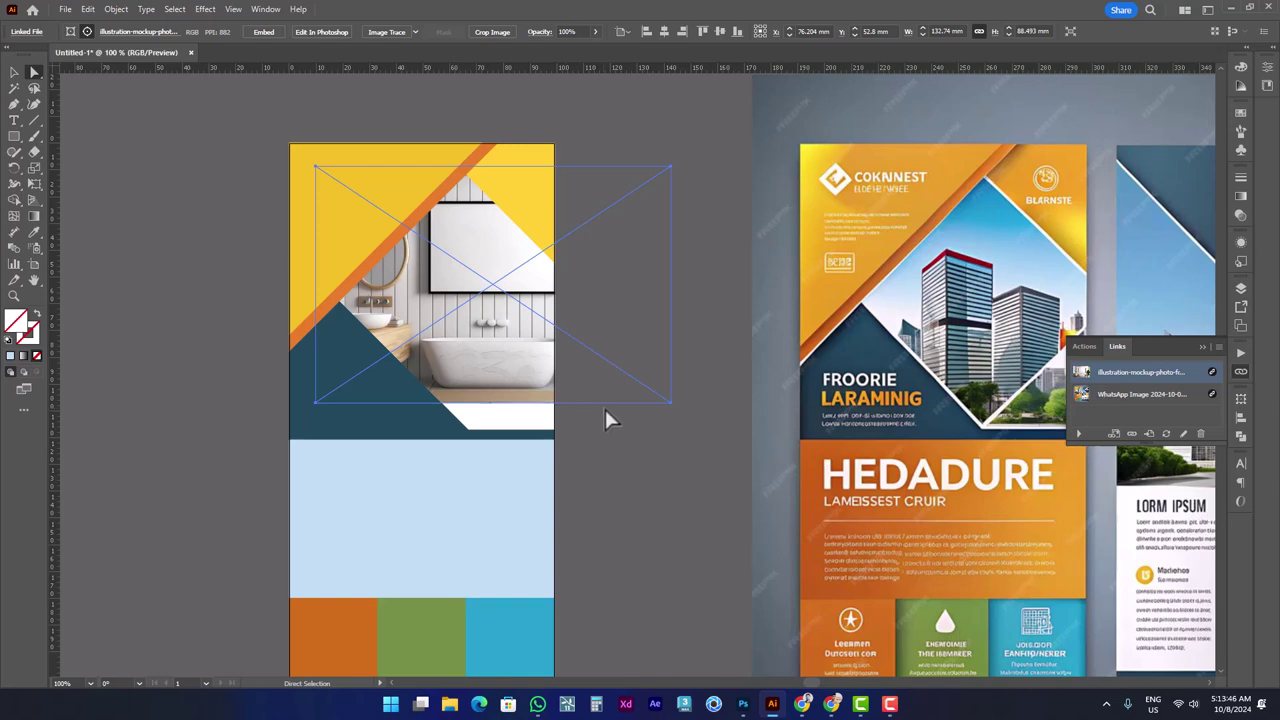
key("v")
left_click_drag(669, 401, 780, 491)
left_click_drag(594, 390, 586, 374)
left_click(604, 94)
mouse_move(598, 168)
left_mouse_down()
mouse_move(585, 205)
mouse_move(564, 214)
left_mouse_up()
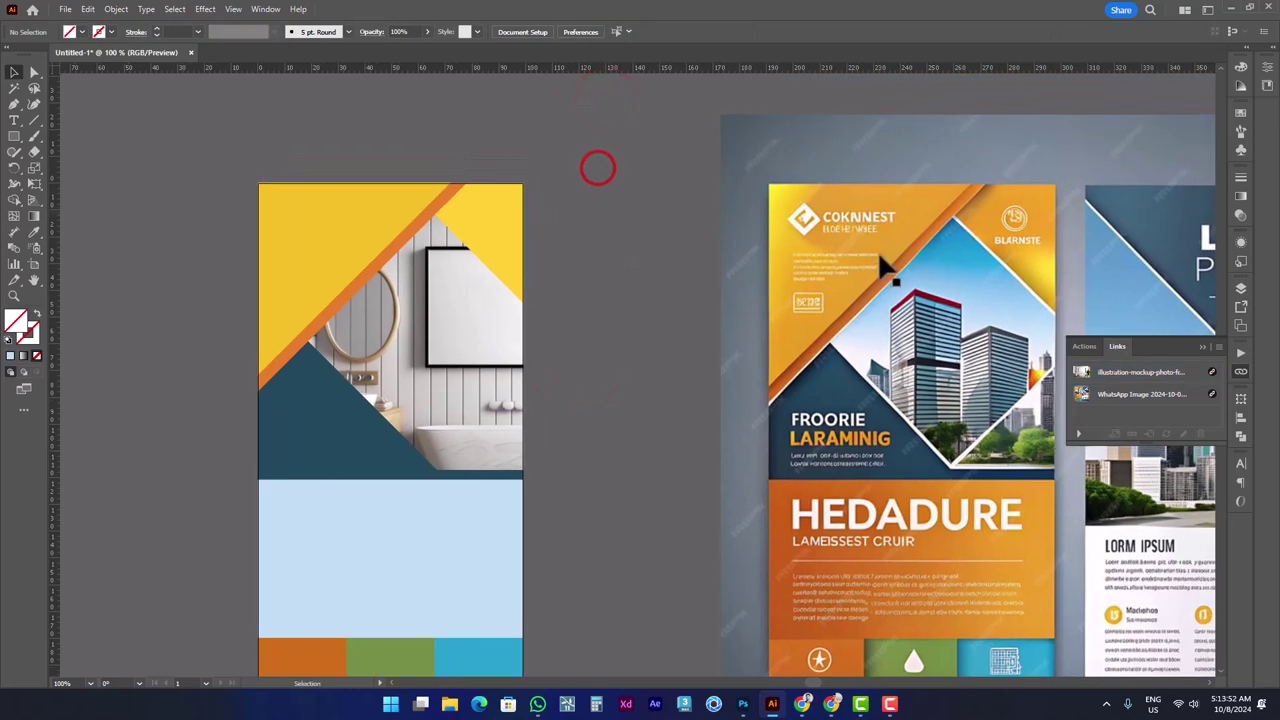
Select the yellow corner triangle and save its current fill as a new swatch.
left_click(336, 195)
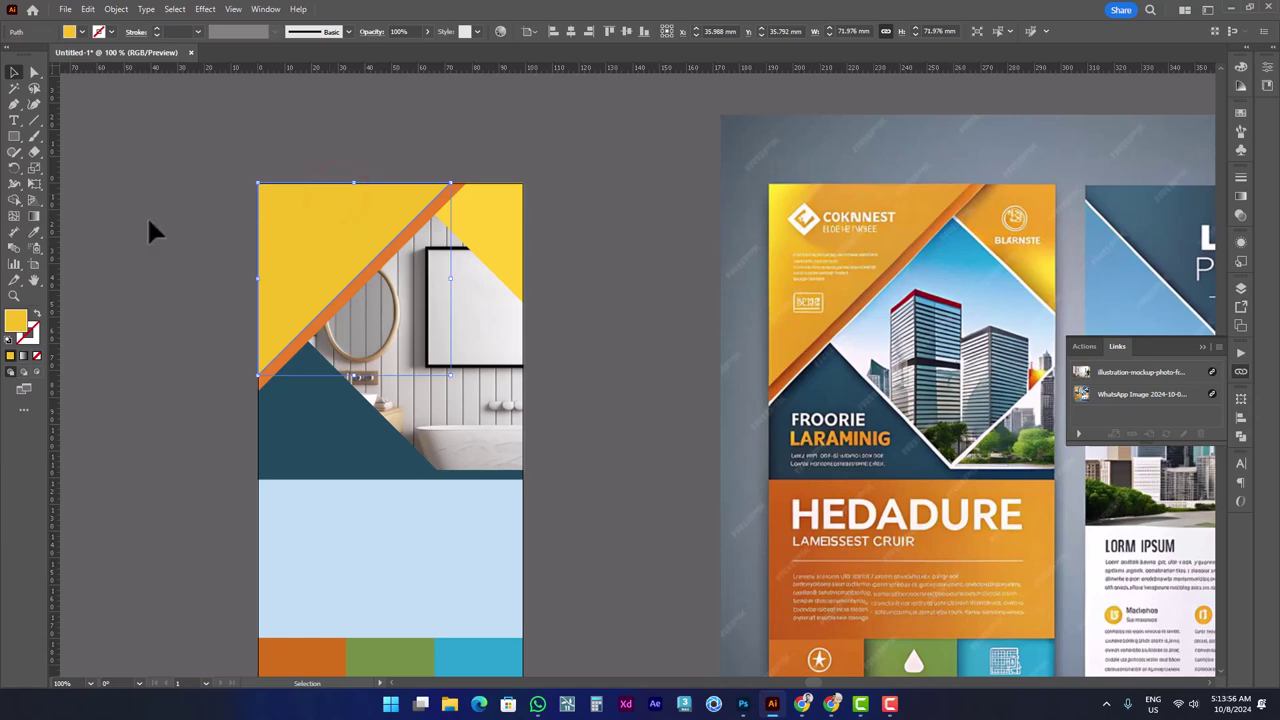
left_click(125, 214)
left_click(339, 217)
left_click(34, 218)
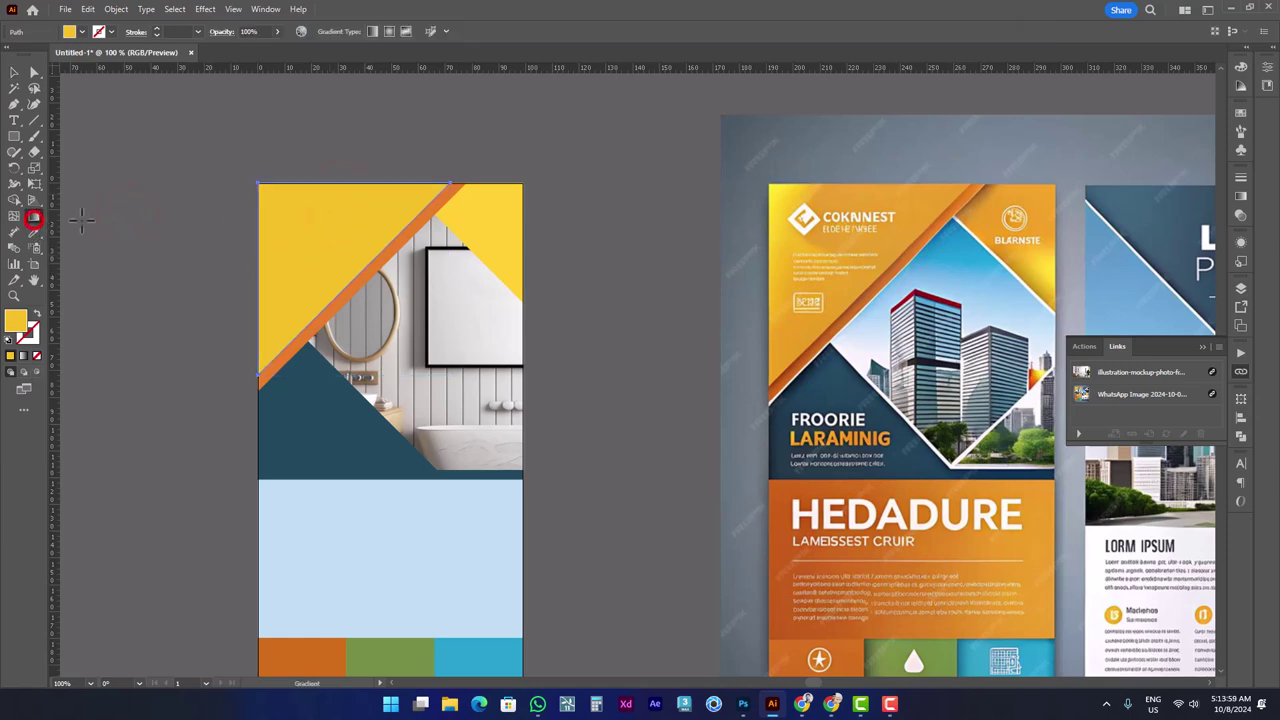
left_click(1240, 199)
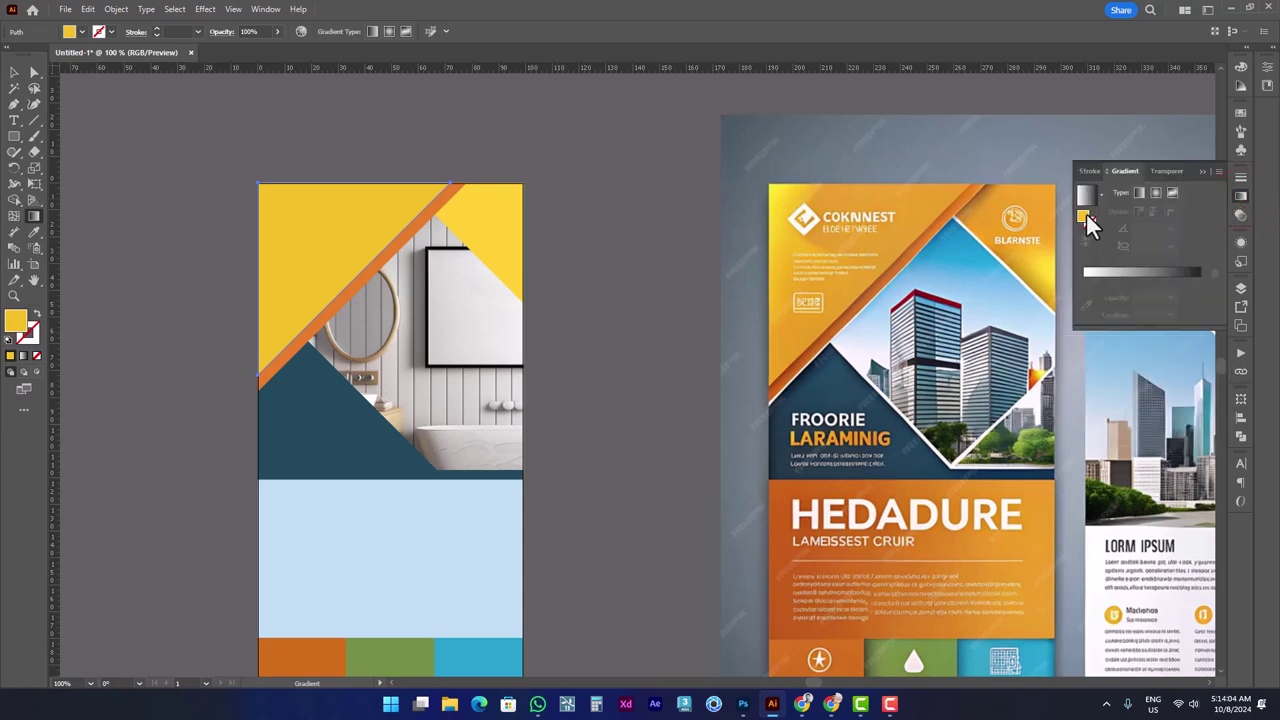
left_click(1240, 66)
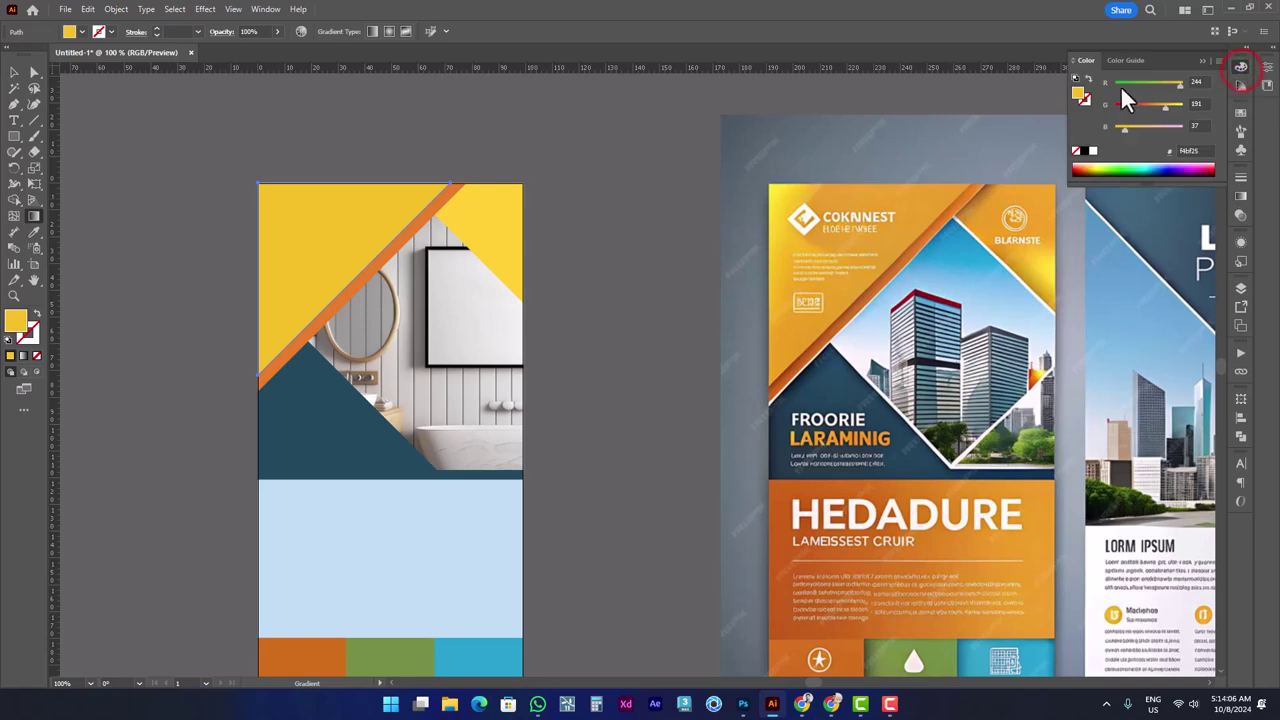
left_click(1240, 113)
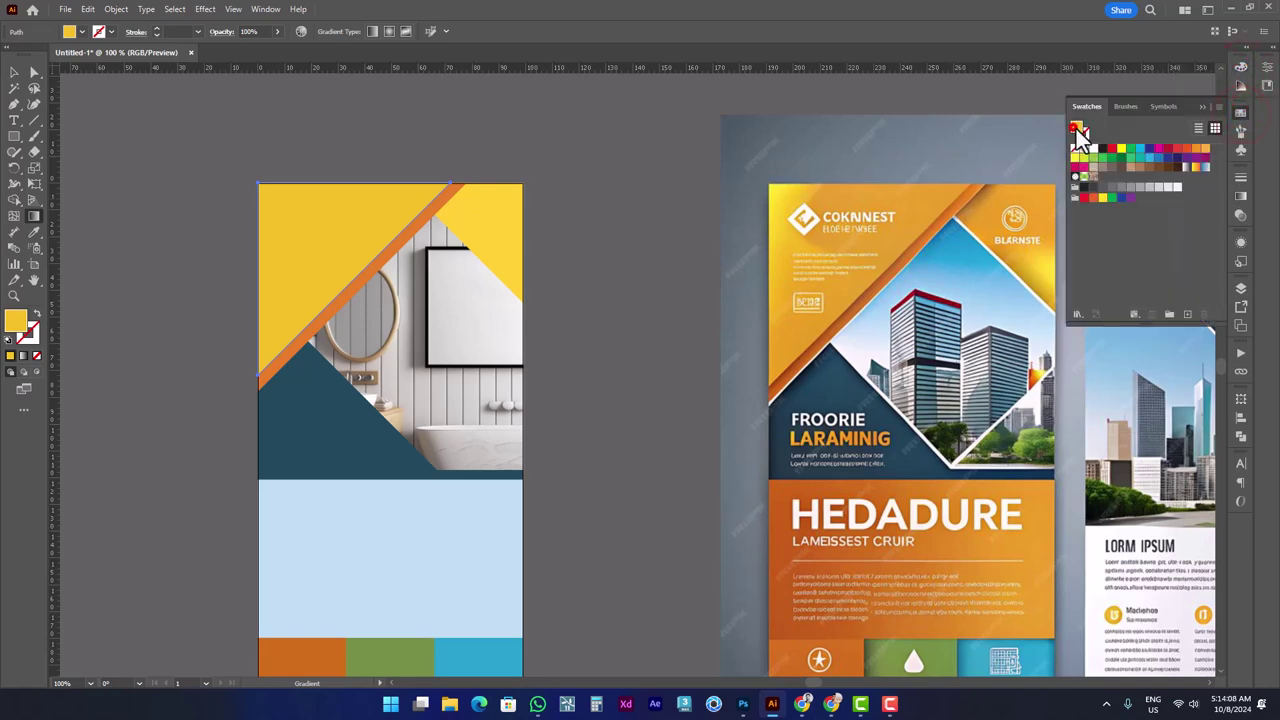
left_click(1076, 127)
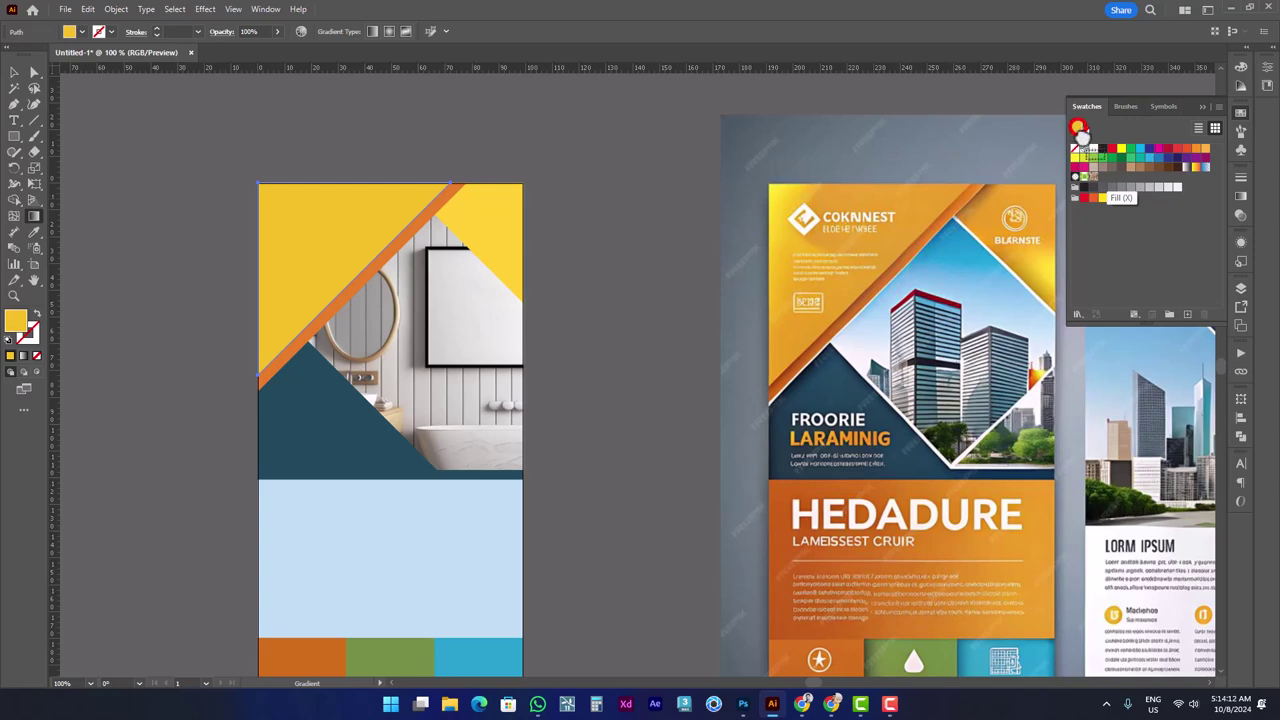
left_click_drag(1080, 133, 1103, 178)
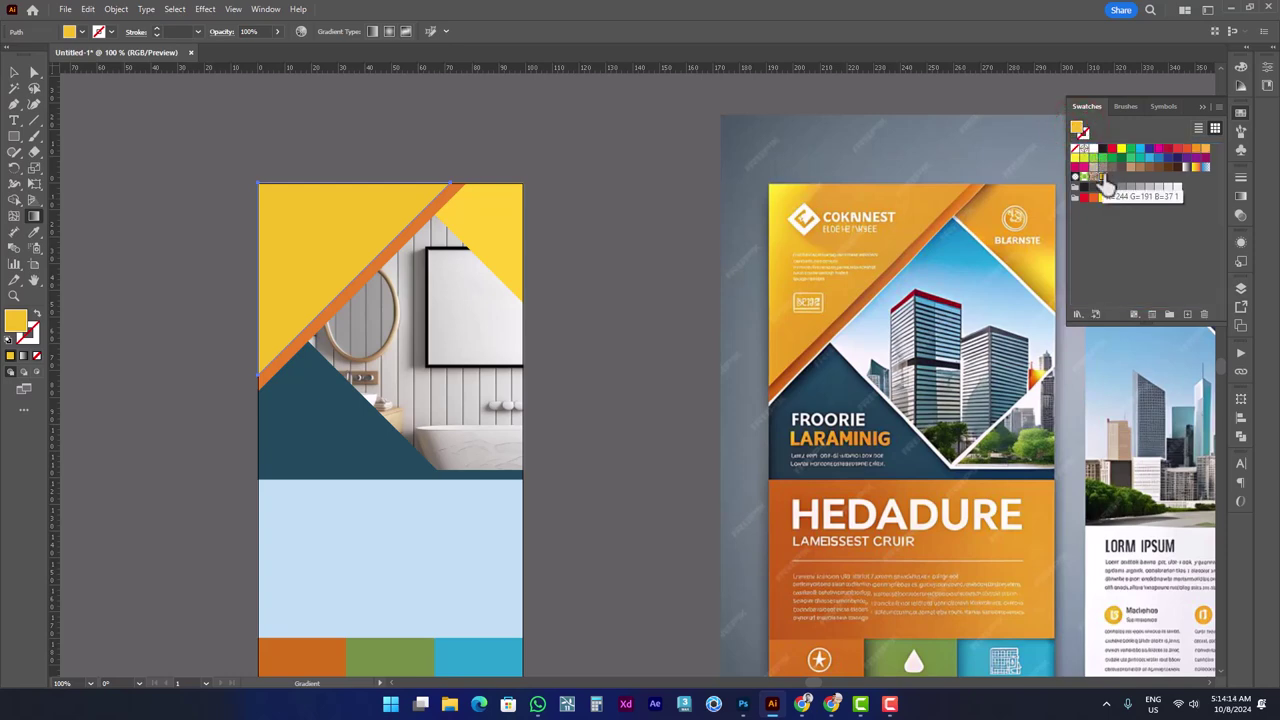
Change the triangle's fill to golden orange #E89B00 and save it as a swatch.
double_click(15, 320)
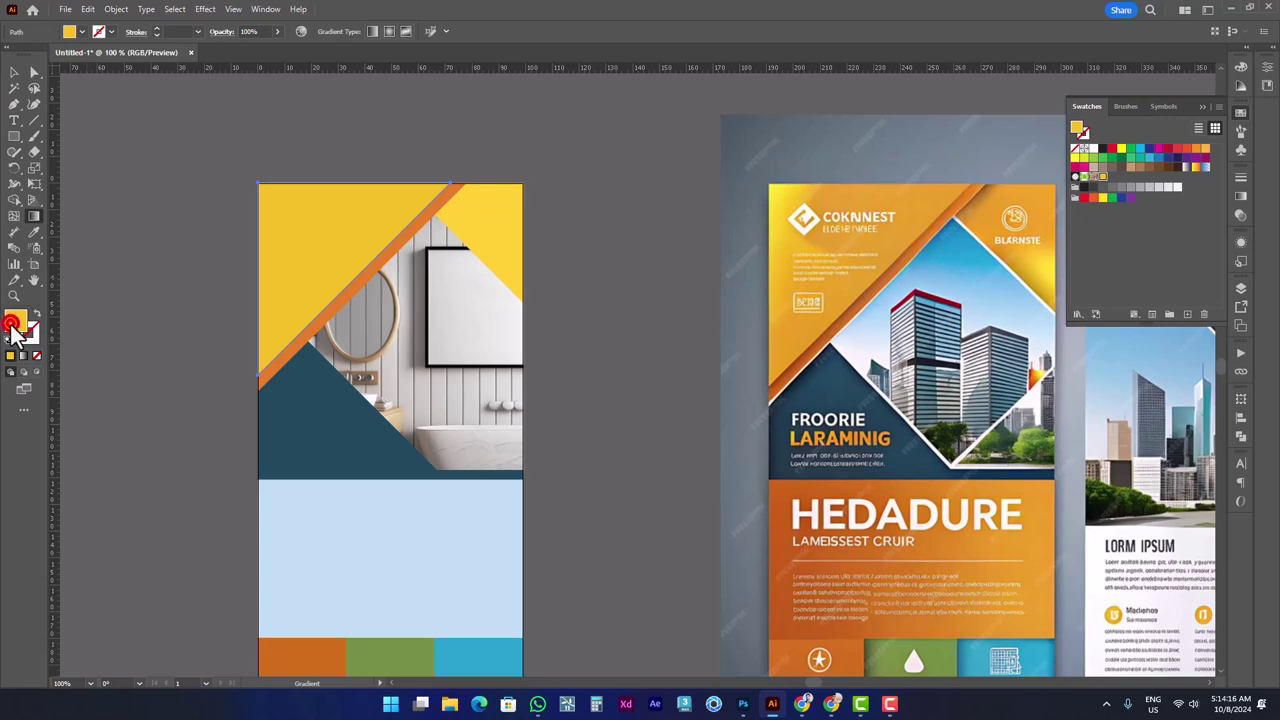
left_click(998, 149)
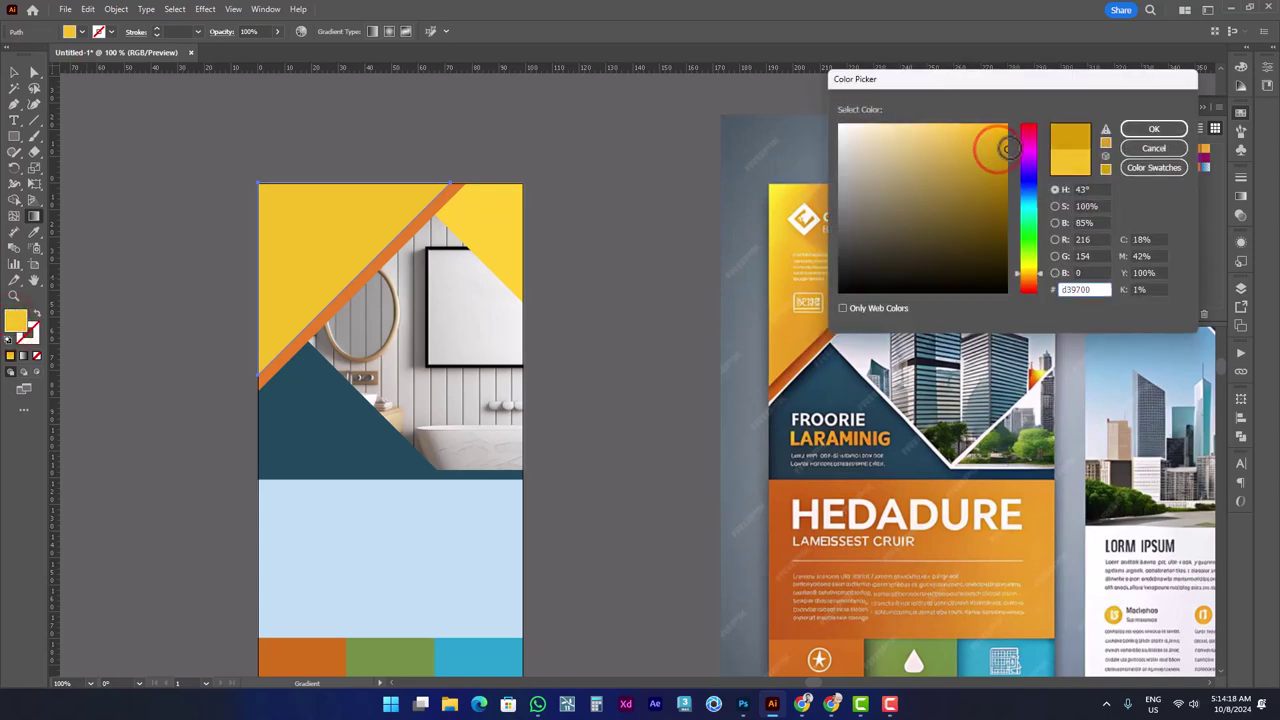
left_click_drag(998, 149, 1012, 136)
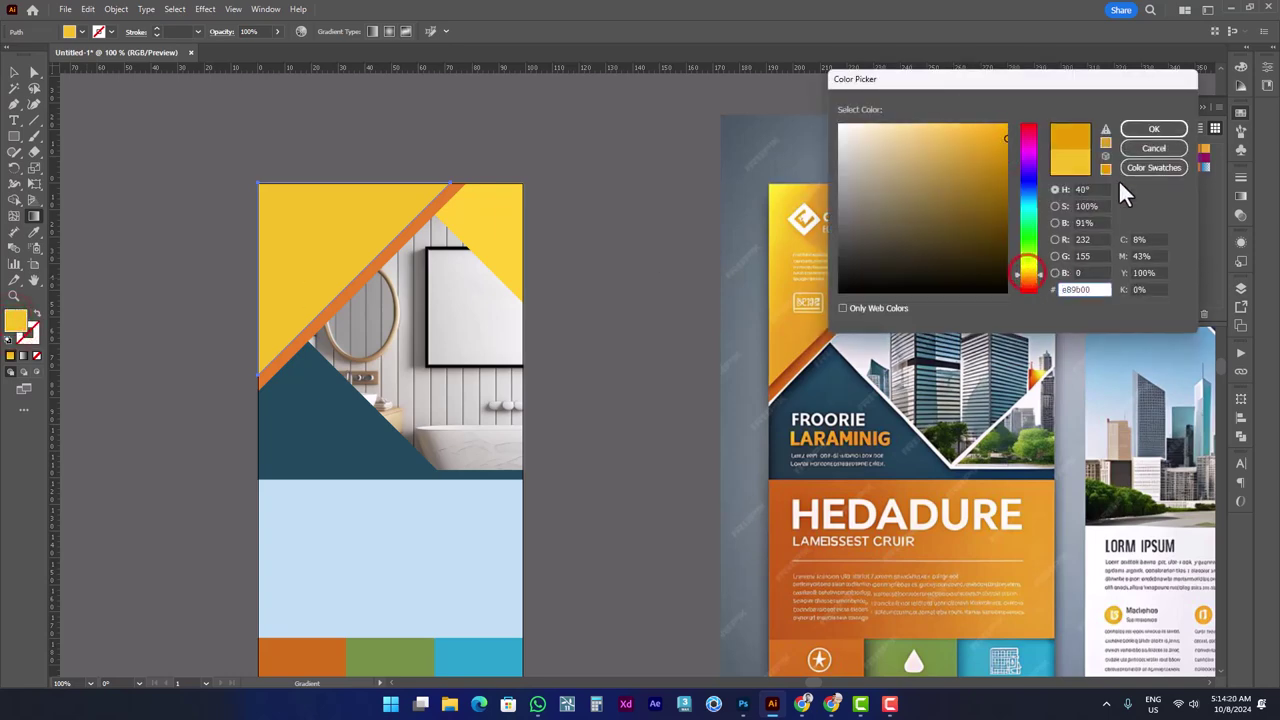
left_click(1153, 129)
left_click(1077, 125)
left_click_drag(1082, 133, 1113, 178)
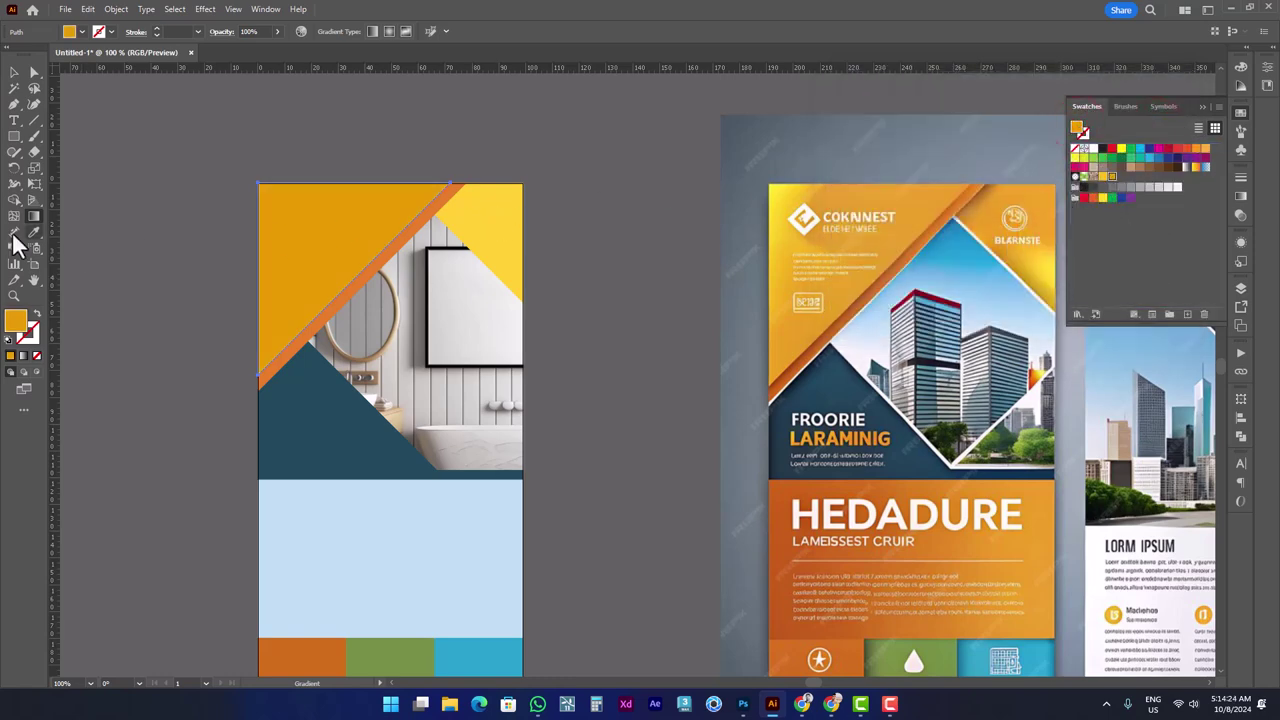
Apply a linear gradient fill to the orange corner triangle.
left_click(14, 72)
left_click(93, 148)
left_click(300, 191)
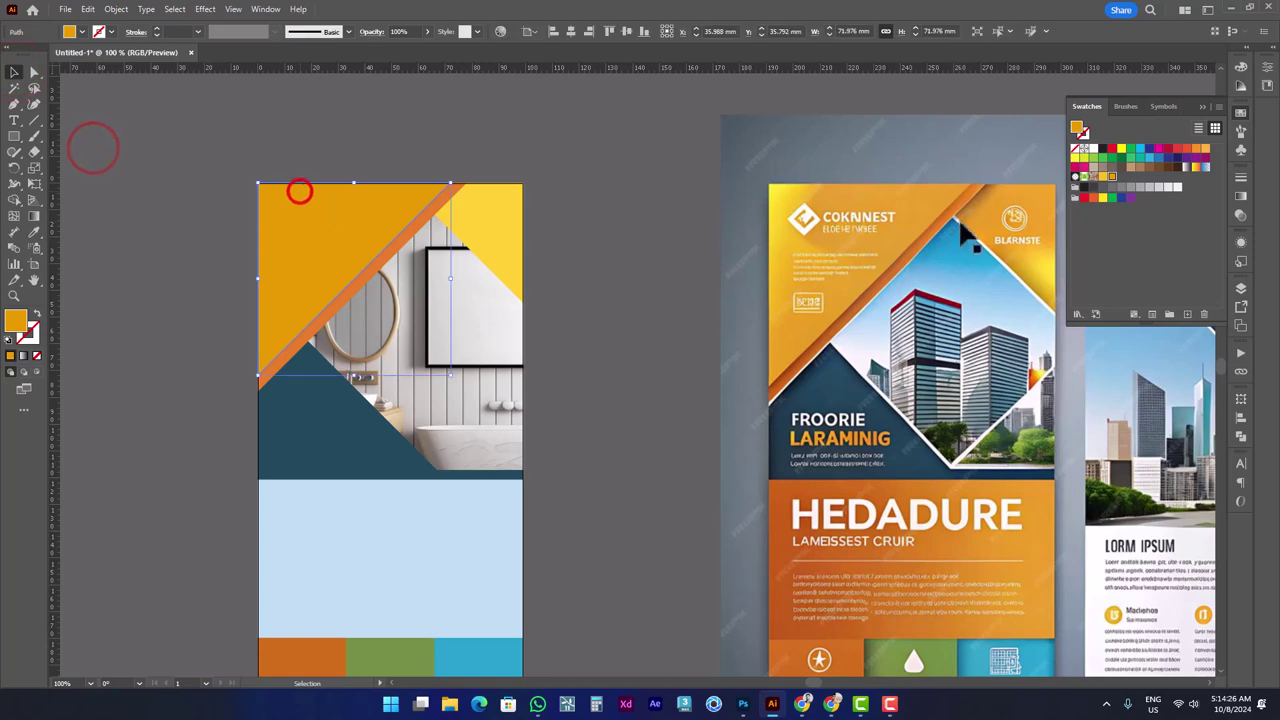
left_click(1241, 197)
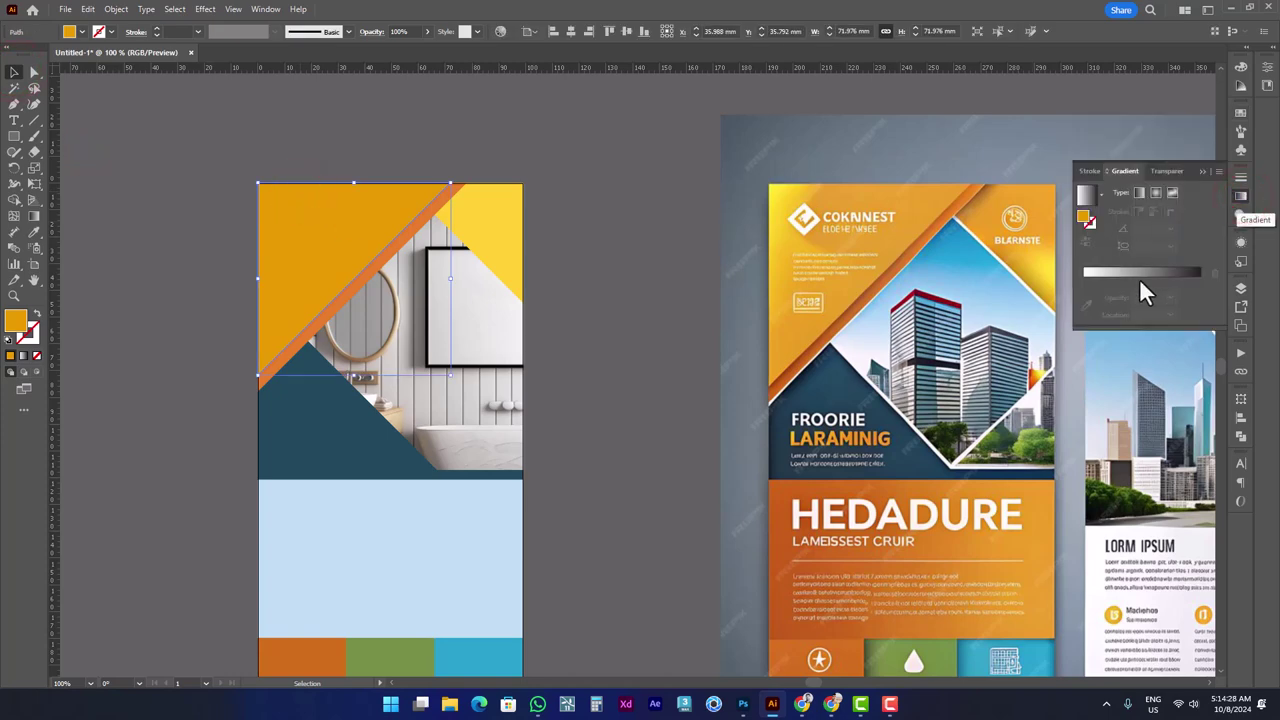
left_click(1140, 274)
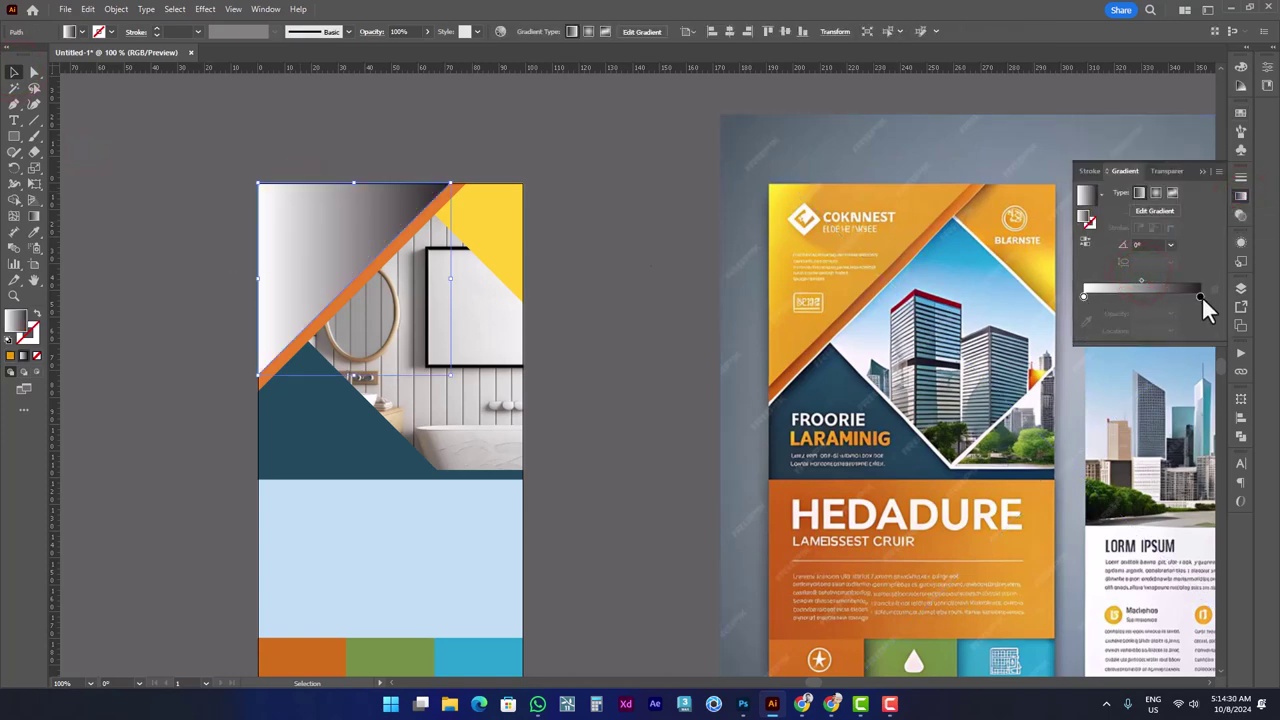
left_click(1201, 296)
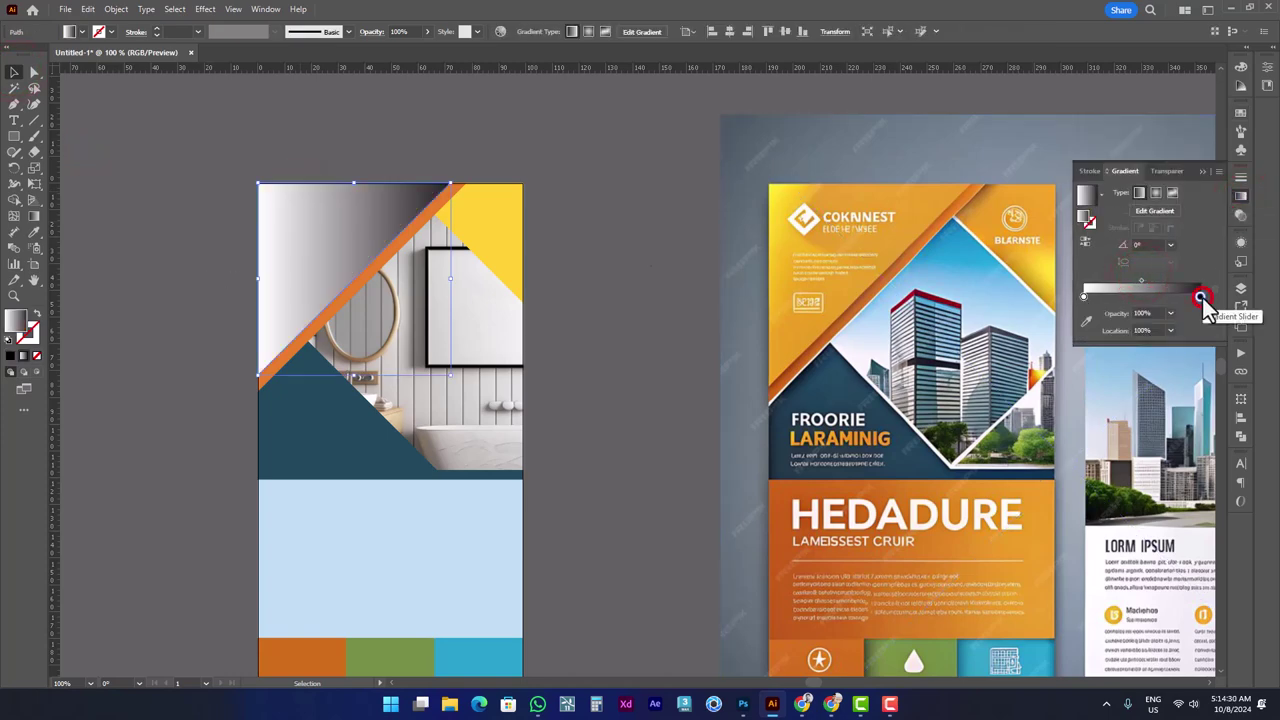
left_click(1241, 113)
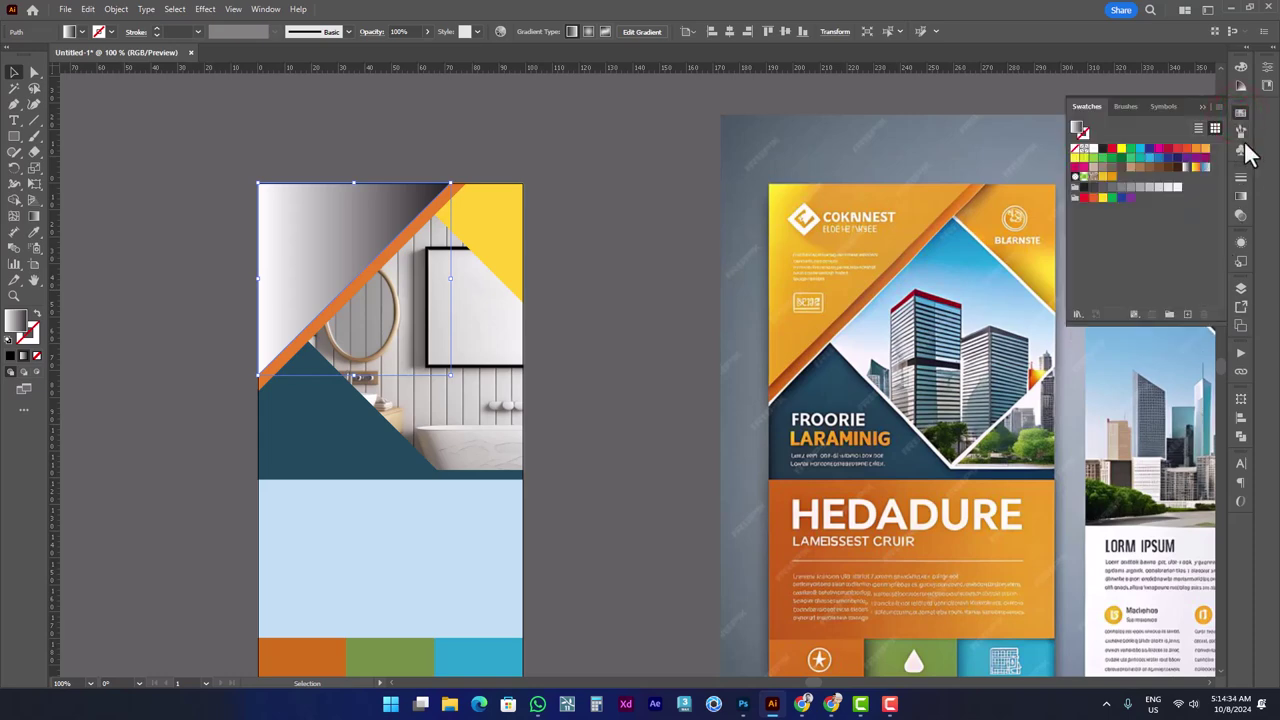
left_click(1240, 196)
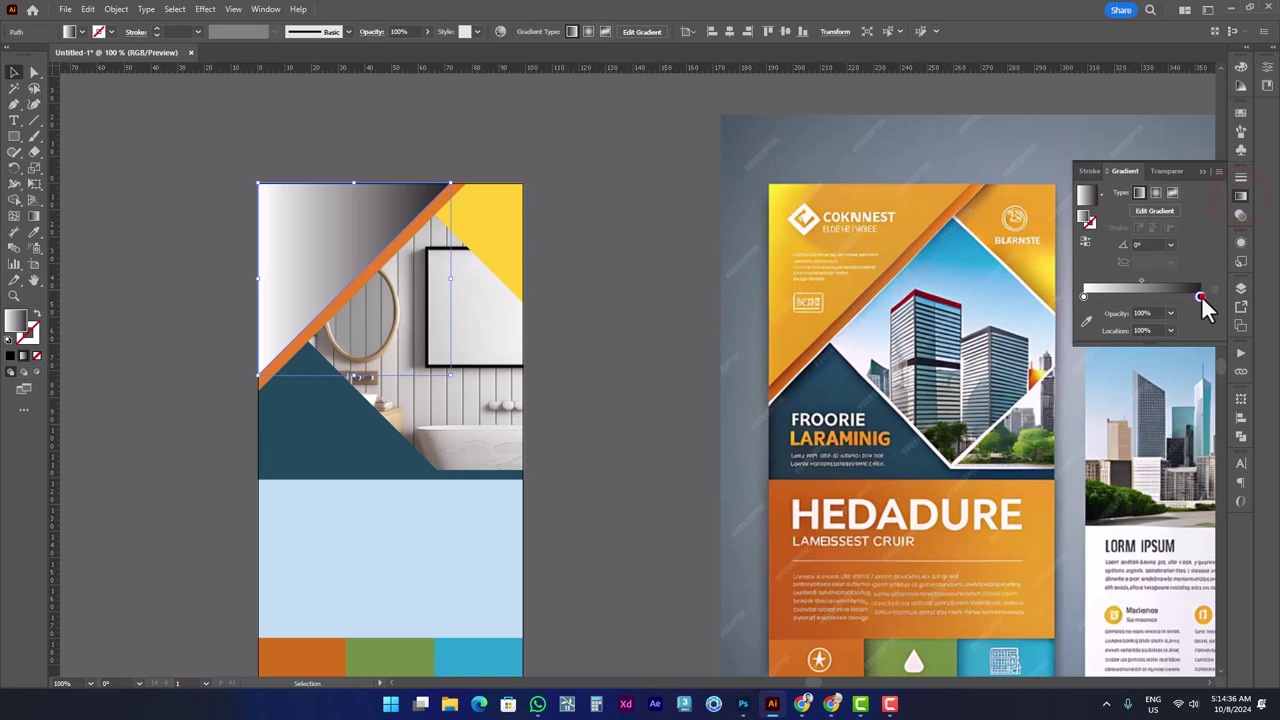
Set the gradient's end stop to RGB orange ff7a00.
double_click(1200, 297)
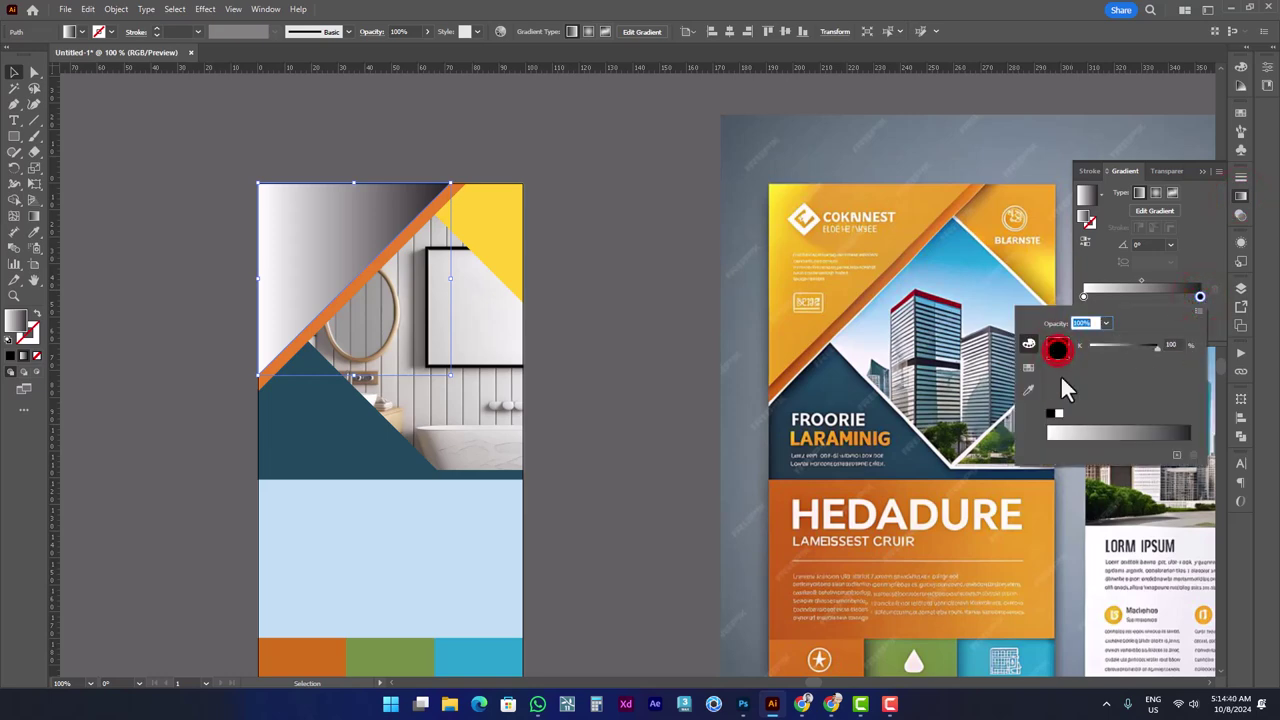
left_click(1197, 311)
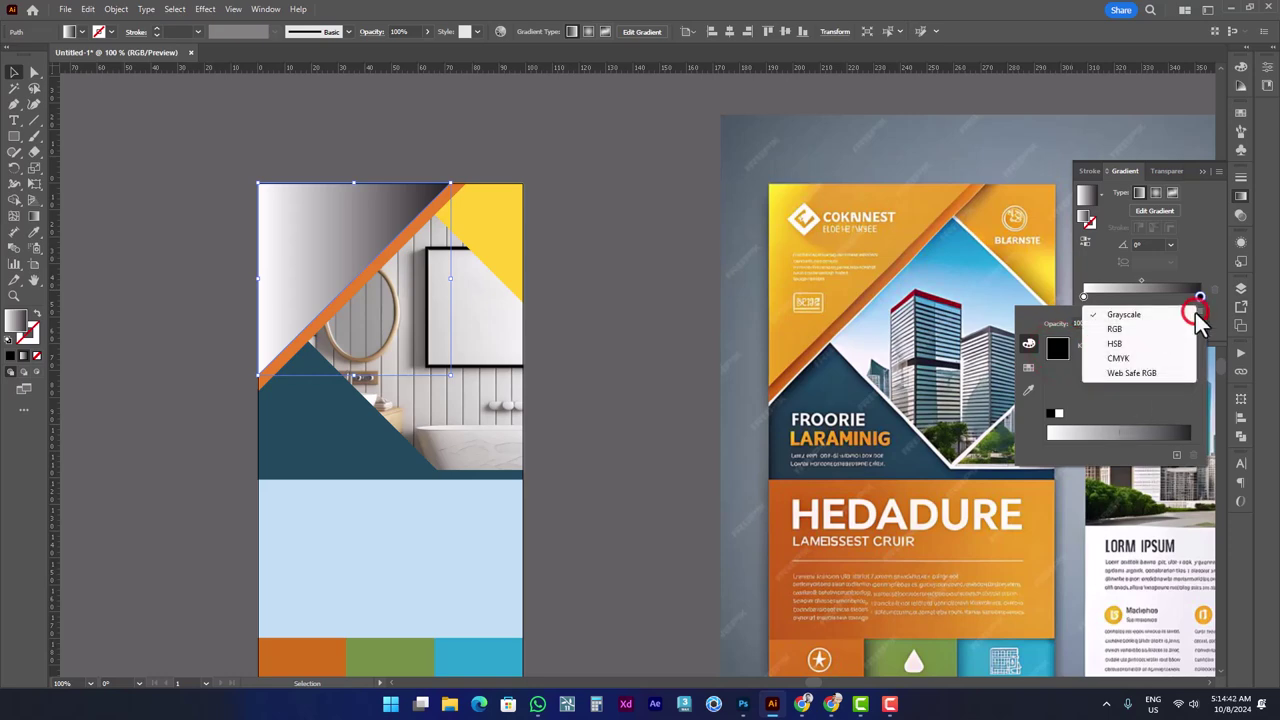
left_click(1134, 333)
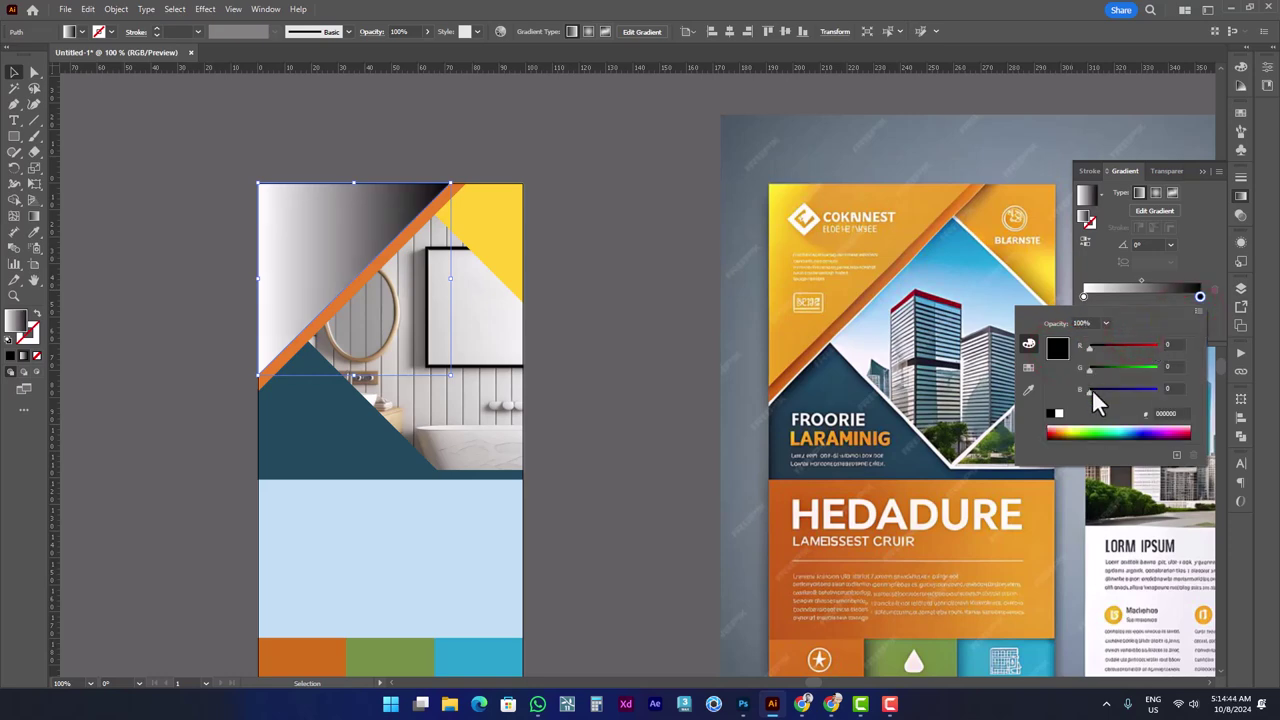
mouse_move(1092, 389)
left_mouse_down()
mouse_move(1115, 389)
mouse_move(1122, 369)
mouse_move(1168, 345)
mouse_move(1094, 388)
mouse_move(1124, 368)
left_mouse_up()
left_click(1124, 369)
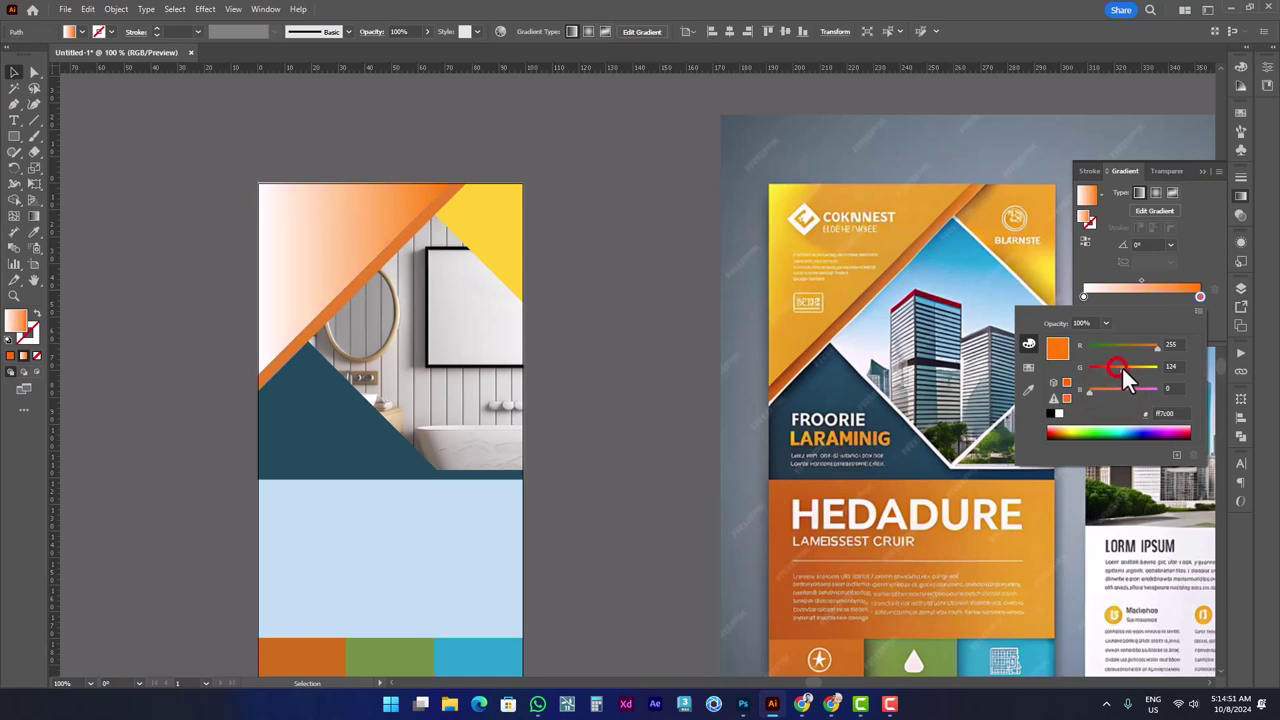
left_click(1090, 303)
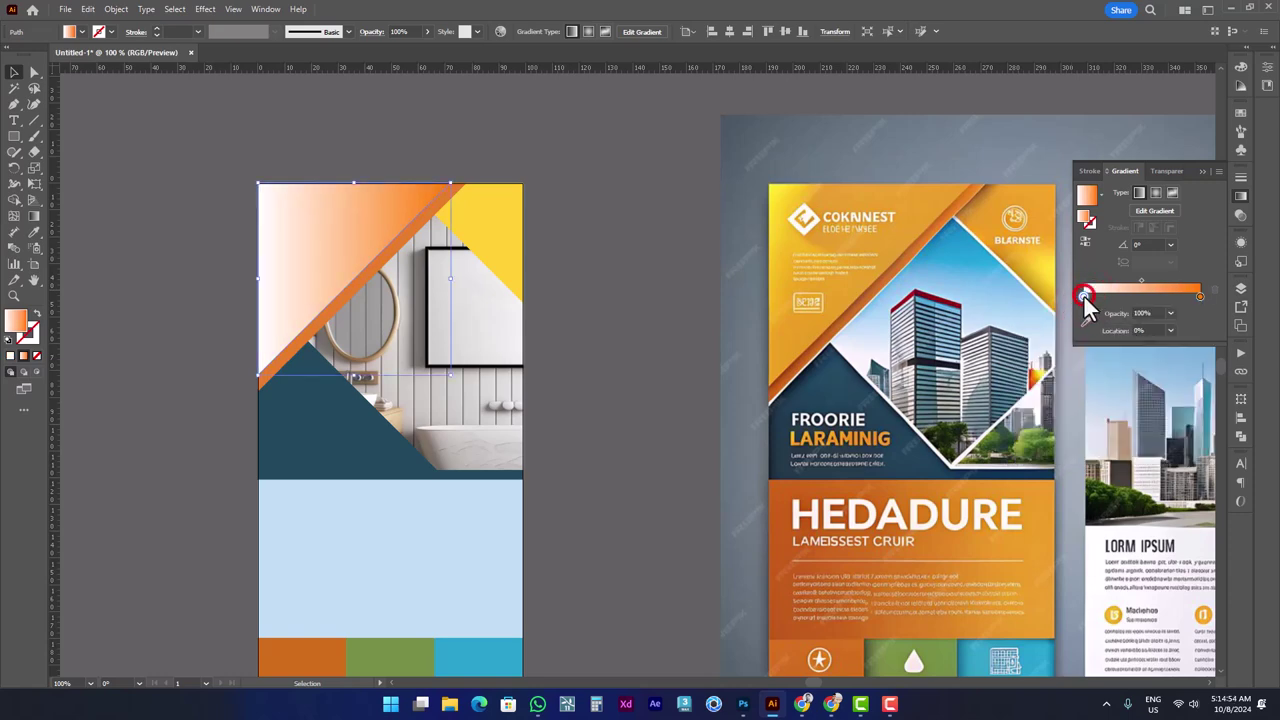
Set the gradient's start stop to RGB yellow-orange ffb600.
double_click(1085, 296)
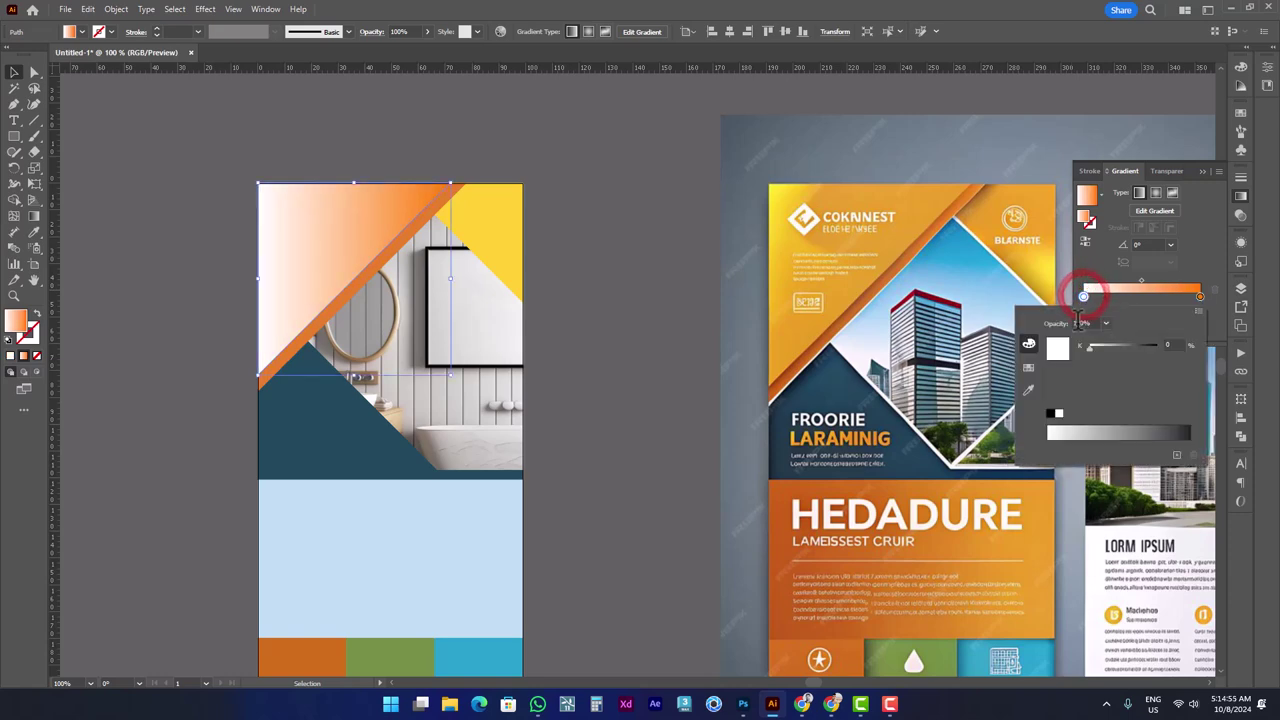
left_click(1197, 311)
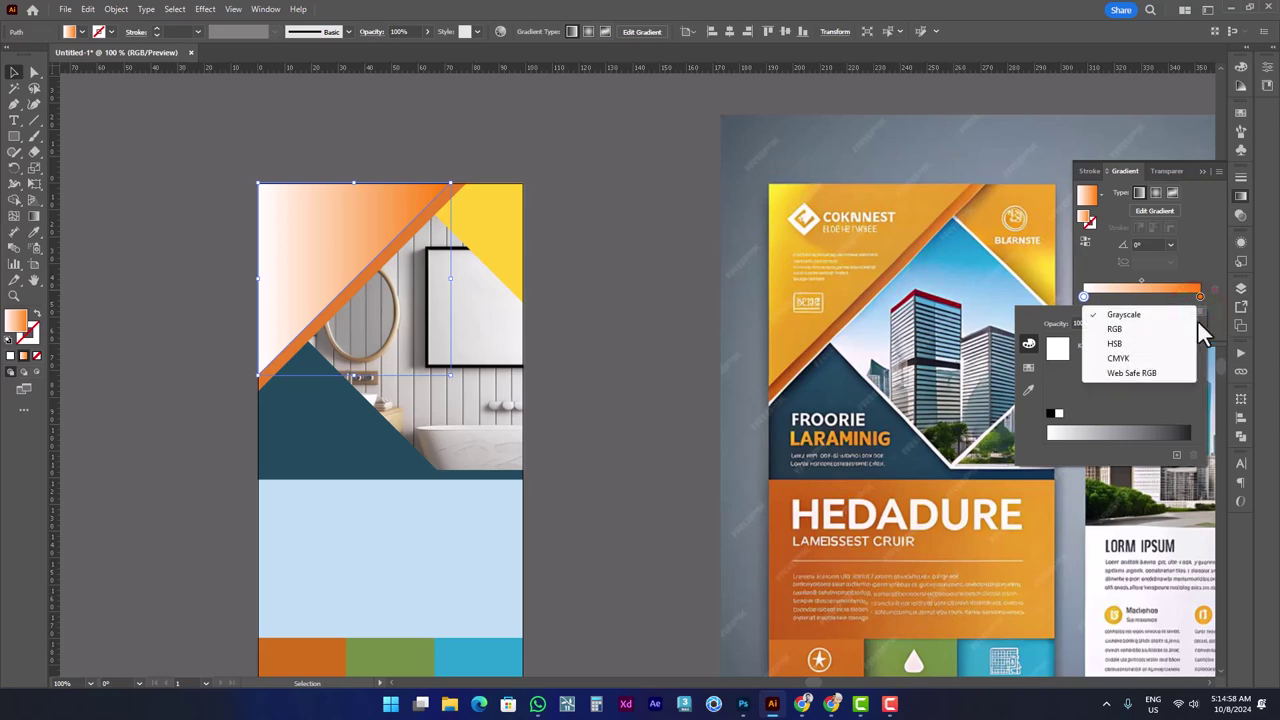
left_click(1198, 316)
left_click(1198, 316)
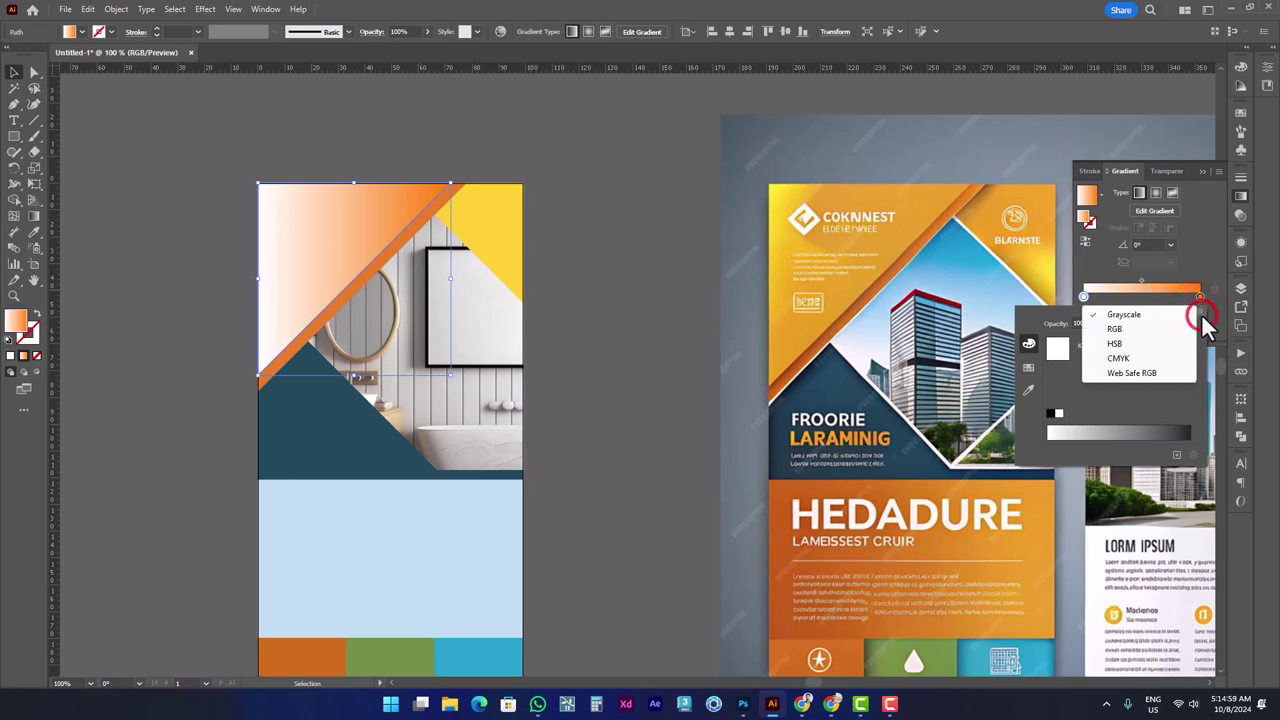
left_click(1128, 330)
left_click_drag(1113, 390, 1090, 390)
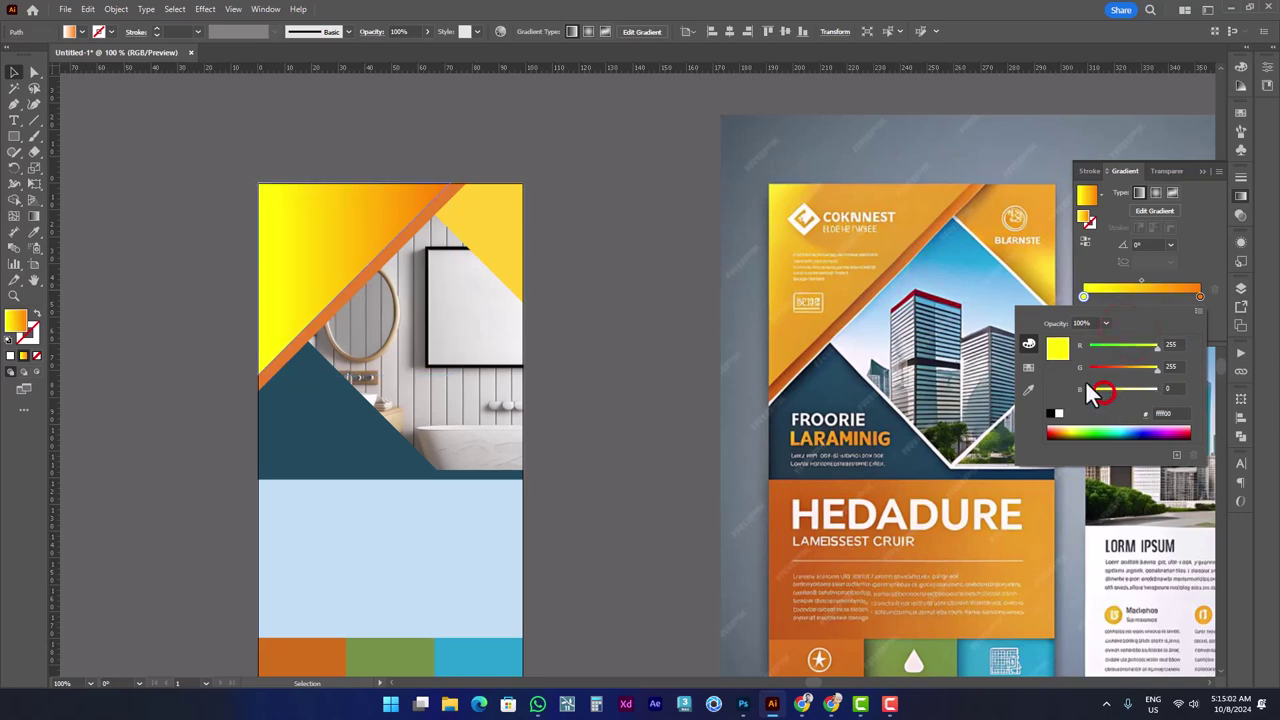
left_click_drag(1157, 367, 1140, 367)
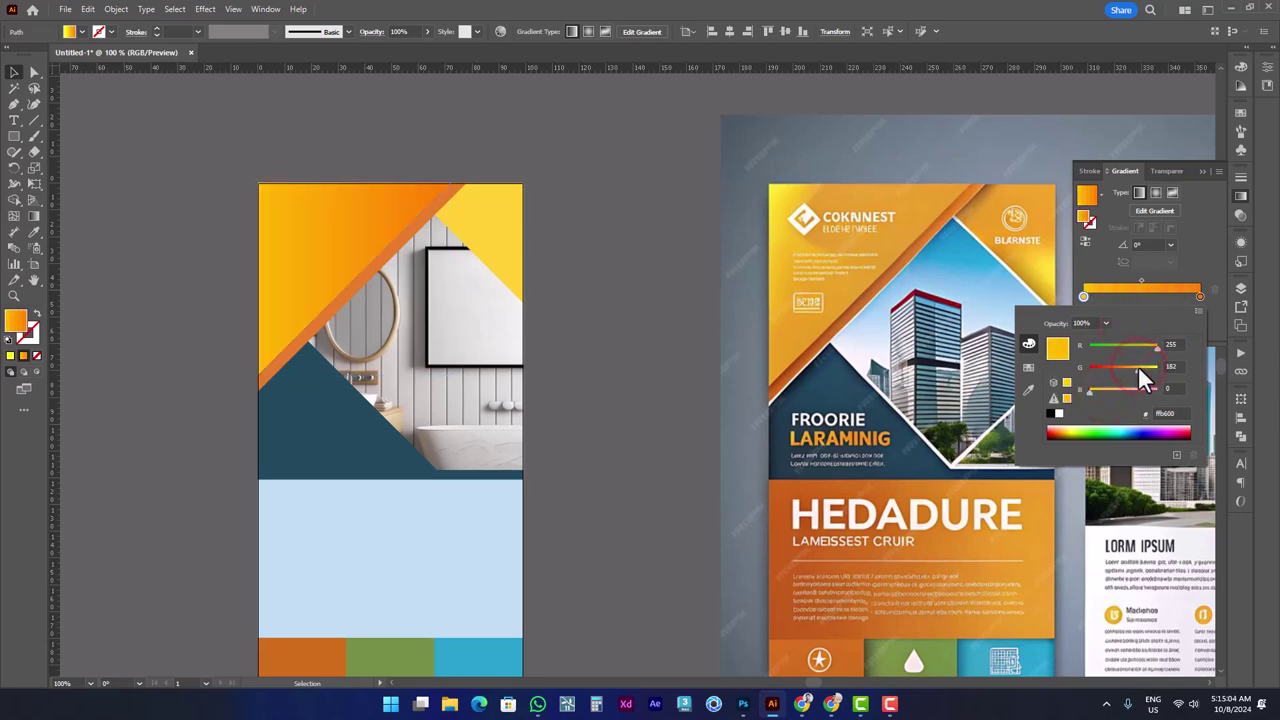
left_click(30, 212)
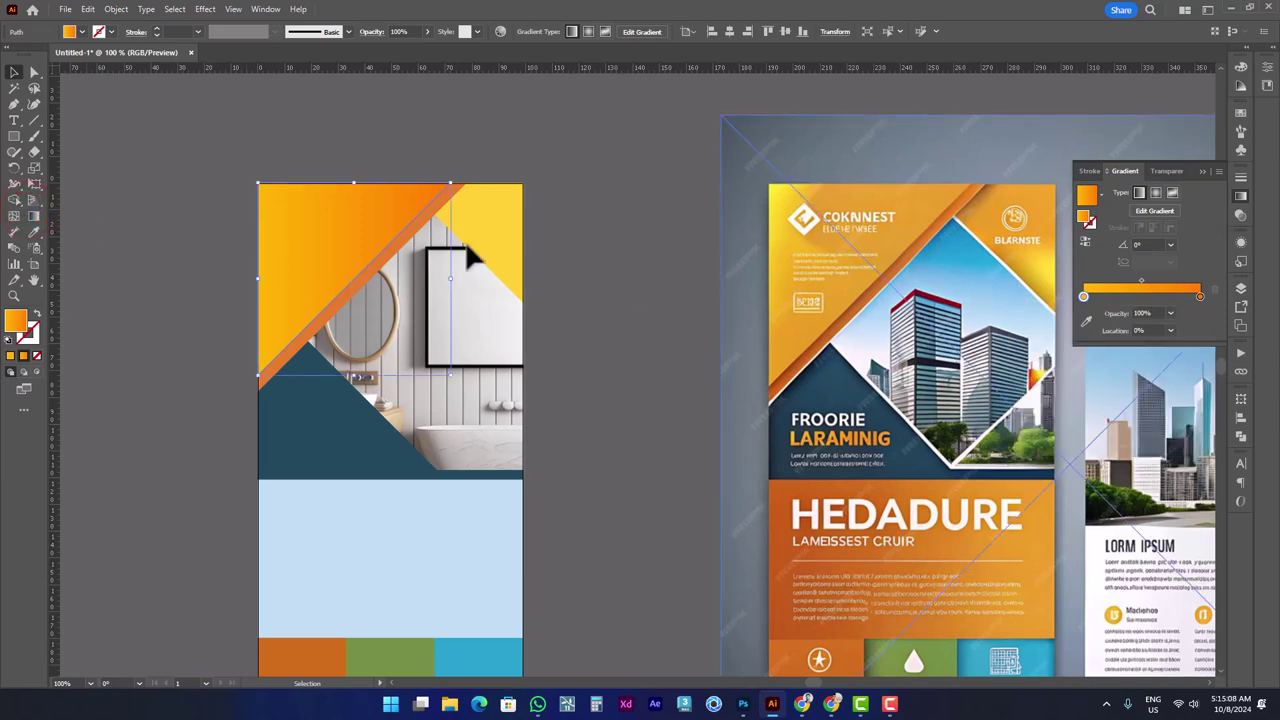
Drag the Gradient tool diagonally across the triangle to angle the gradient at -45°.
left_click(36, 214)
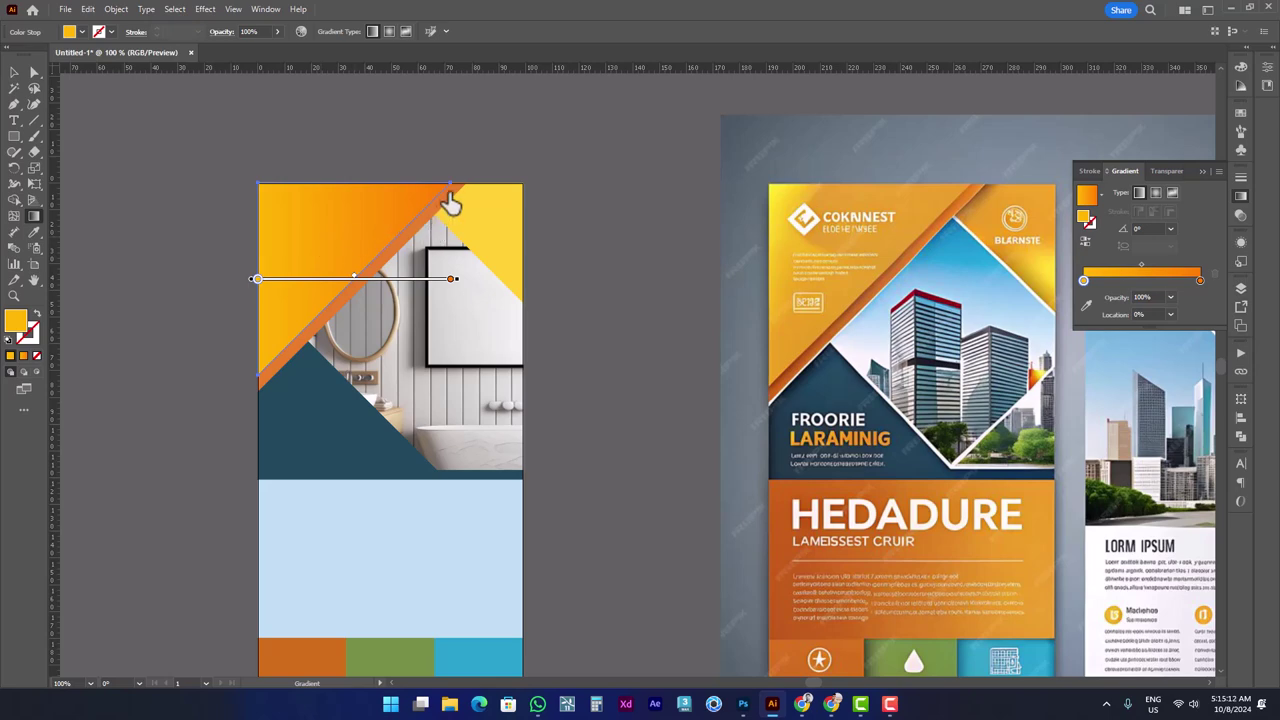
mouse_move(446, 191)
left_mouse_down()
mouse_move(248, 192)
mouse_move(400, 228)
mouse_move(400, 206)
mouse_move(329, 209)
mouse_move(320, 313)
mouse_move(389, 177)
mouse_move(305, 320)
left_mouse_up()
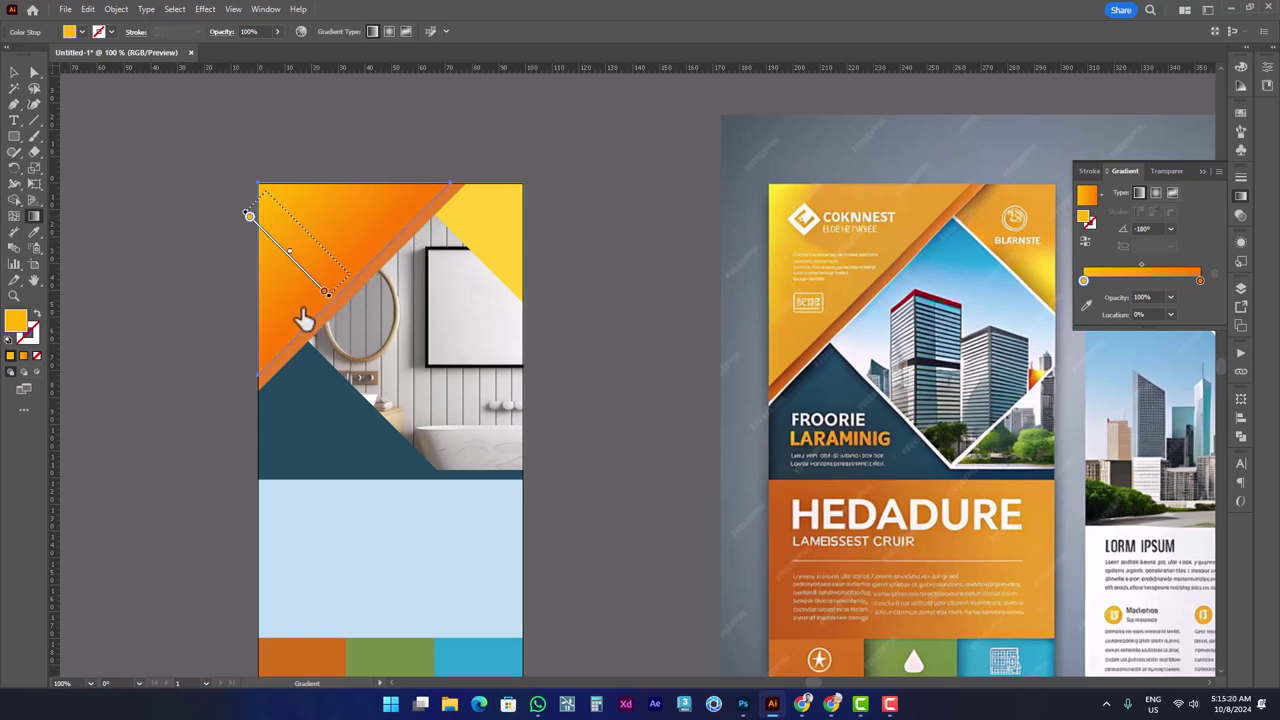
left_click(76, 133)
left_click(14, 72)
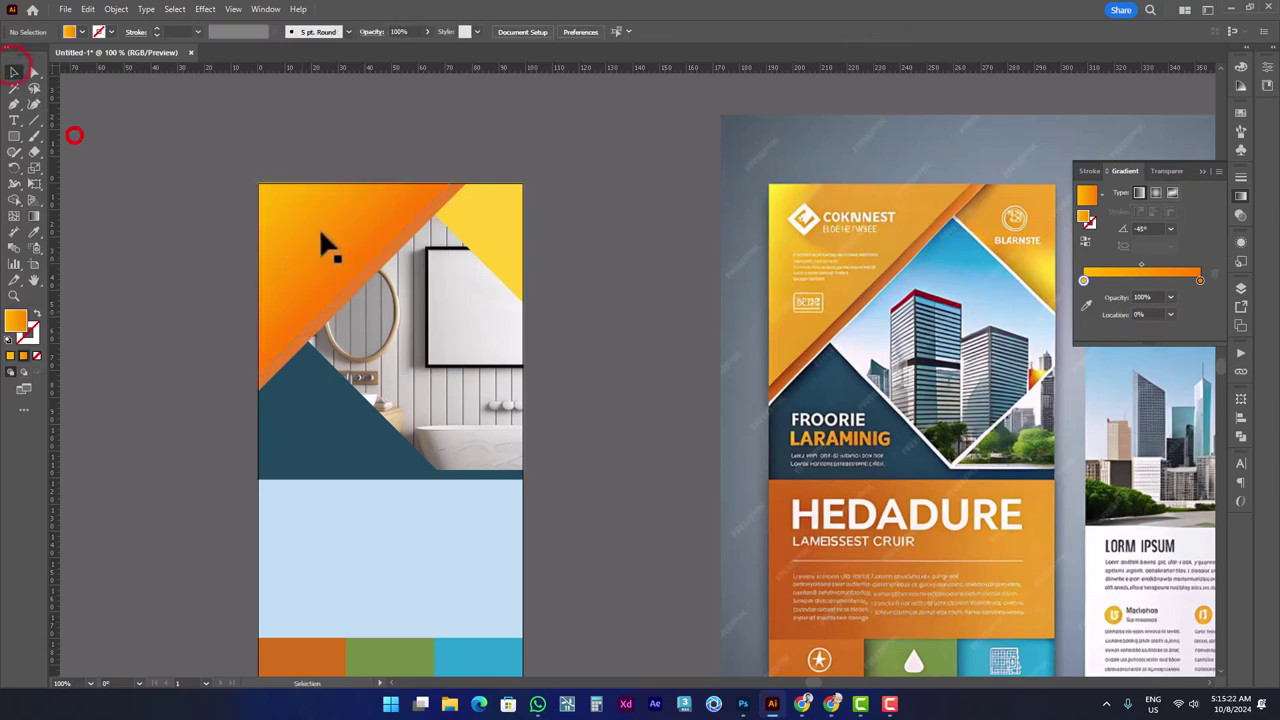
Copy the ff7a00 hex value from the corner triangle gradient's end stop.
left_click(383, 259)
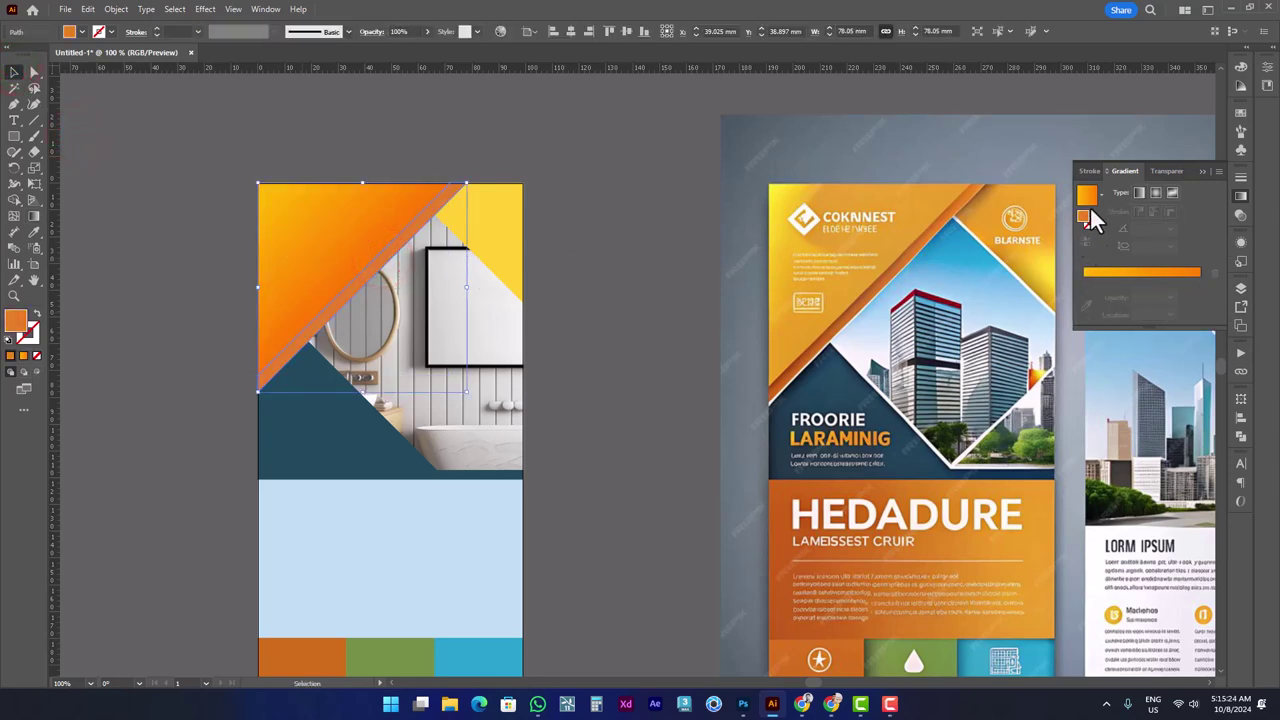
left_click(282, 245)
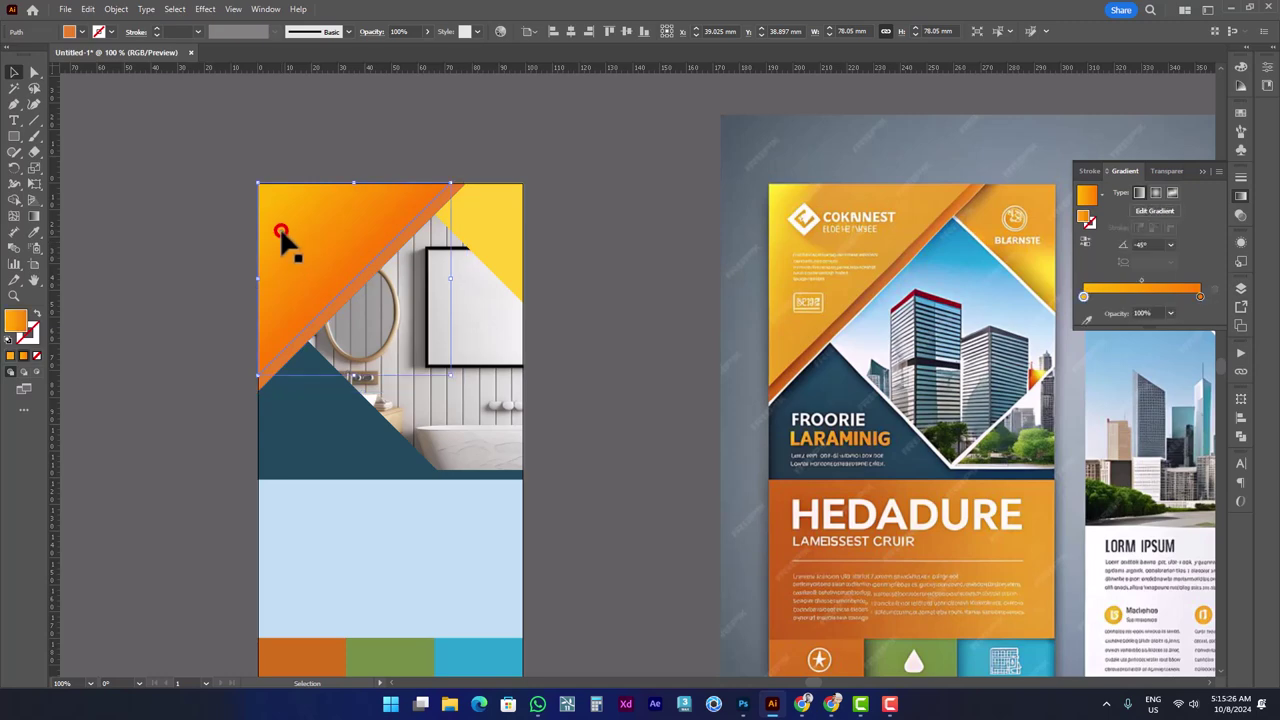
left_click(1198, 296)
double_click(1198, 295)
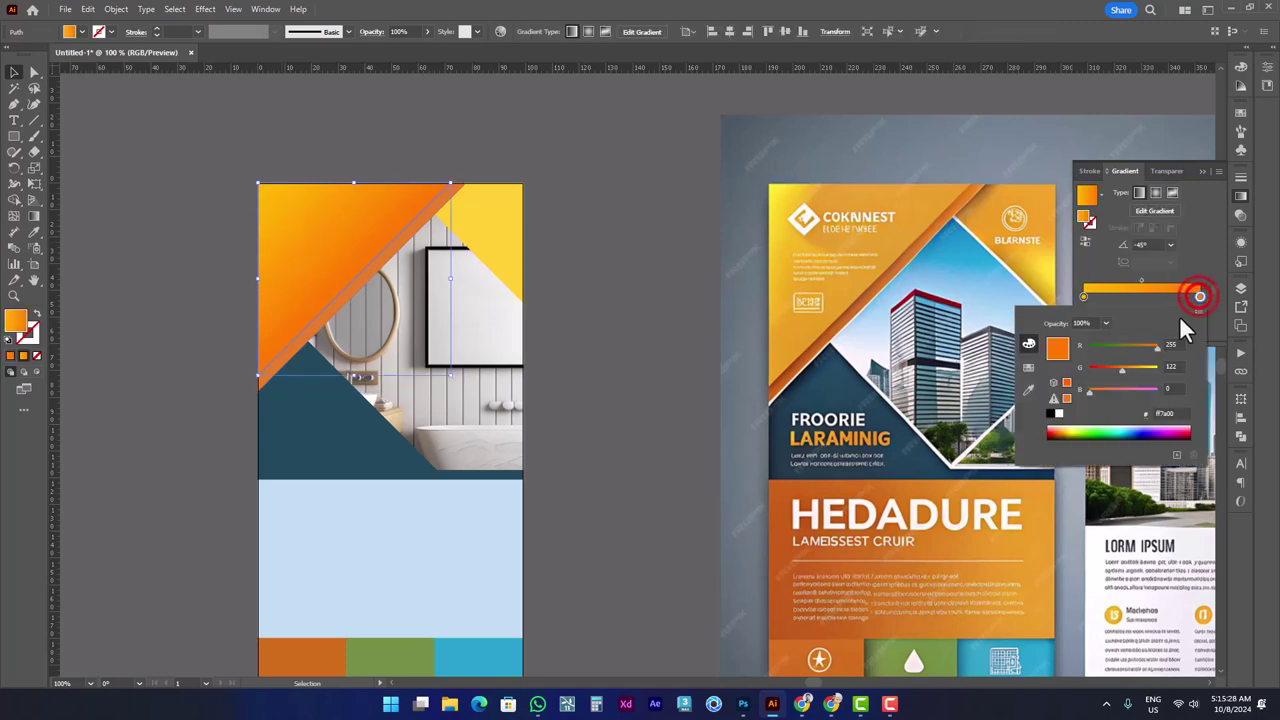
double_click(1178, 412)
right_click(1172, 412)
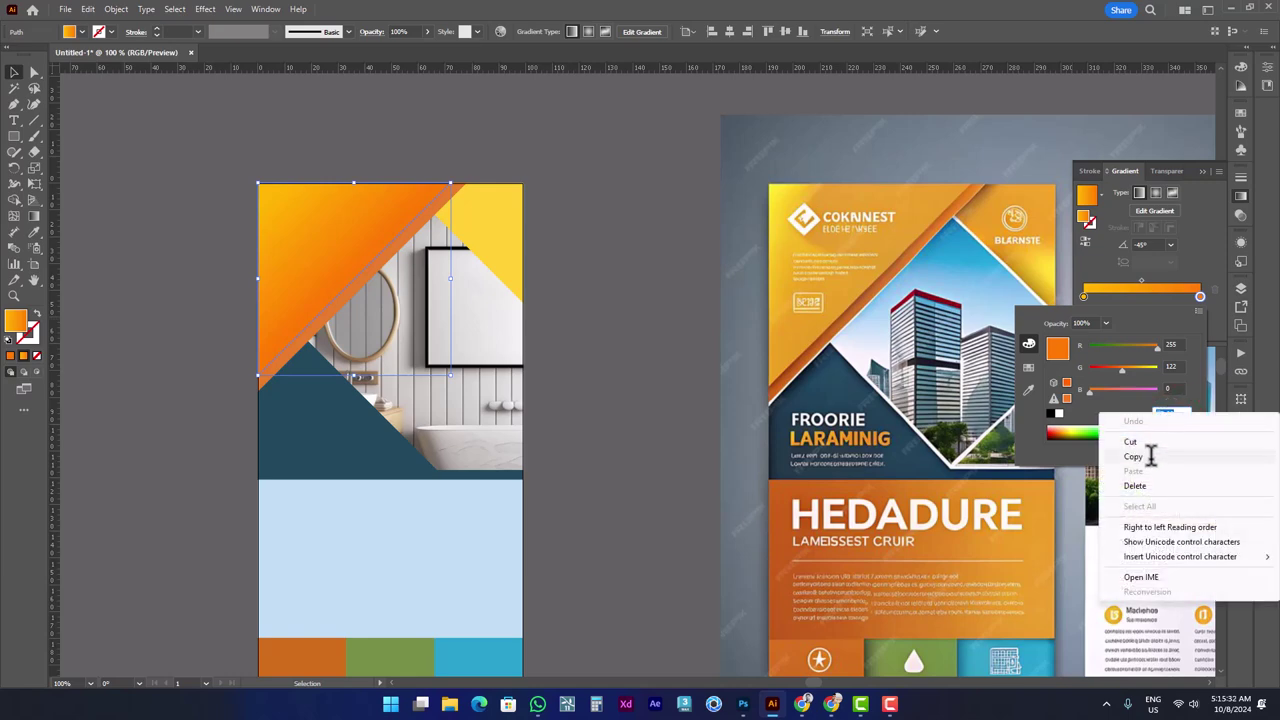
left_click(1149, 457)
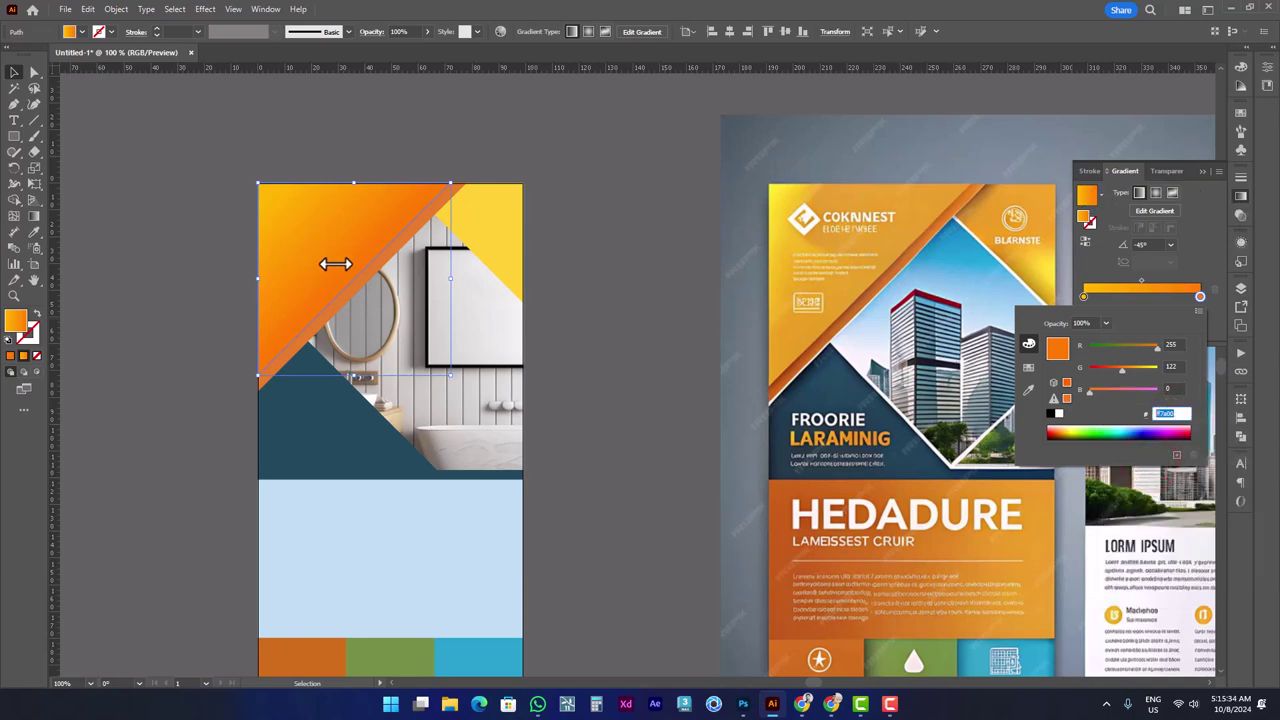
Fill the diagonal stripe with the copied orange ff7a00 and deselect.
left_click(365, 274)
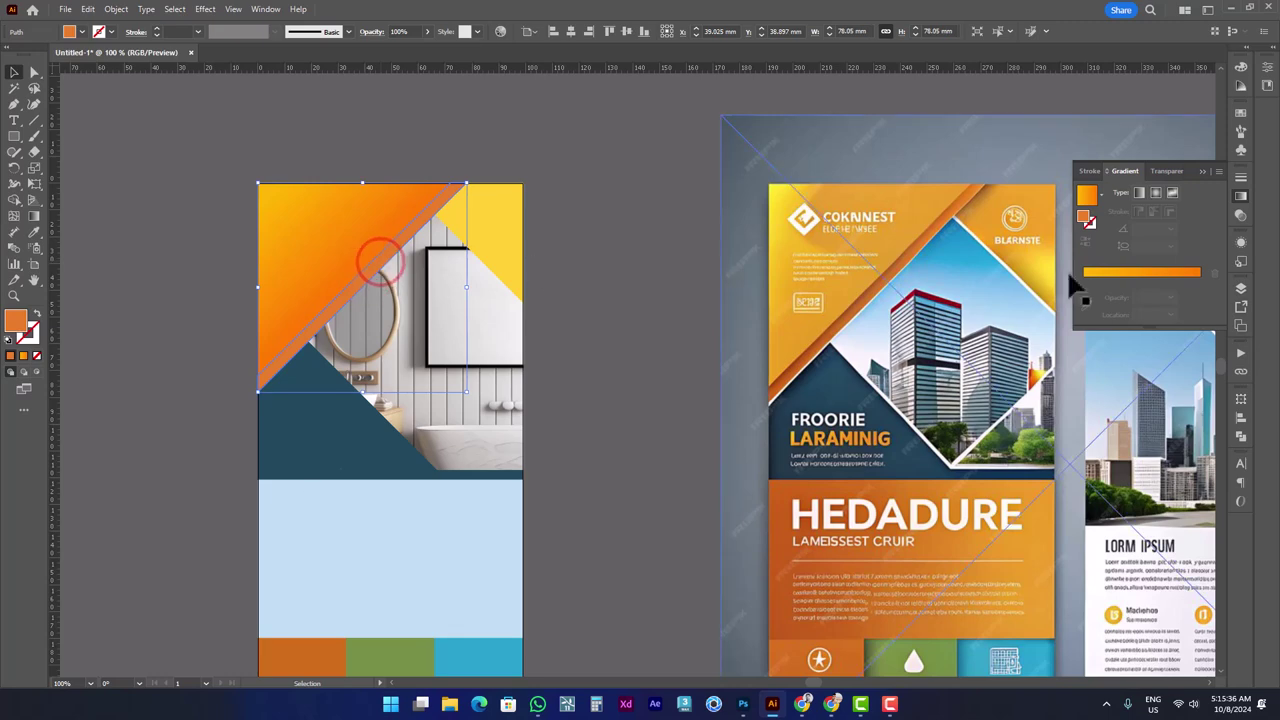
double_click(1085, 218)
type("ff7a00")
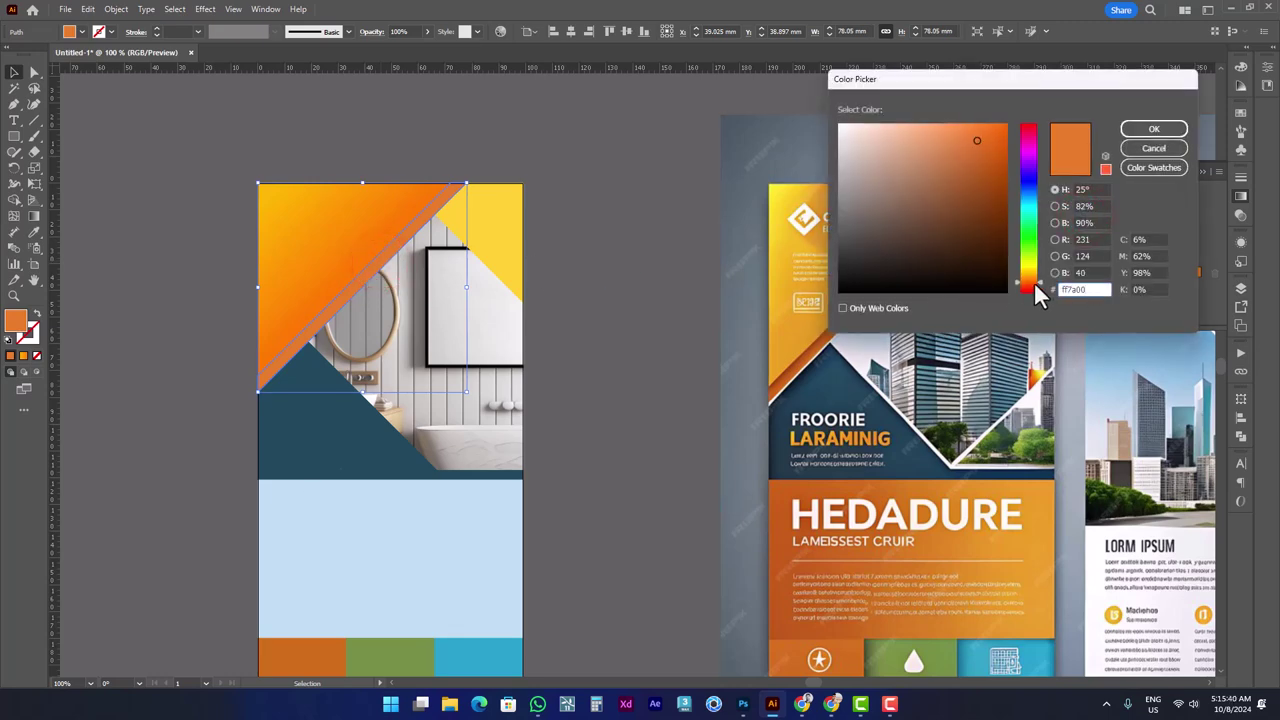
key("Return")
left_click(630, 276)
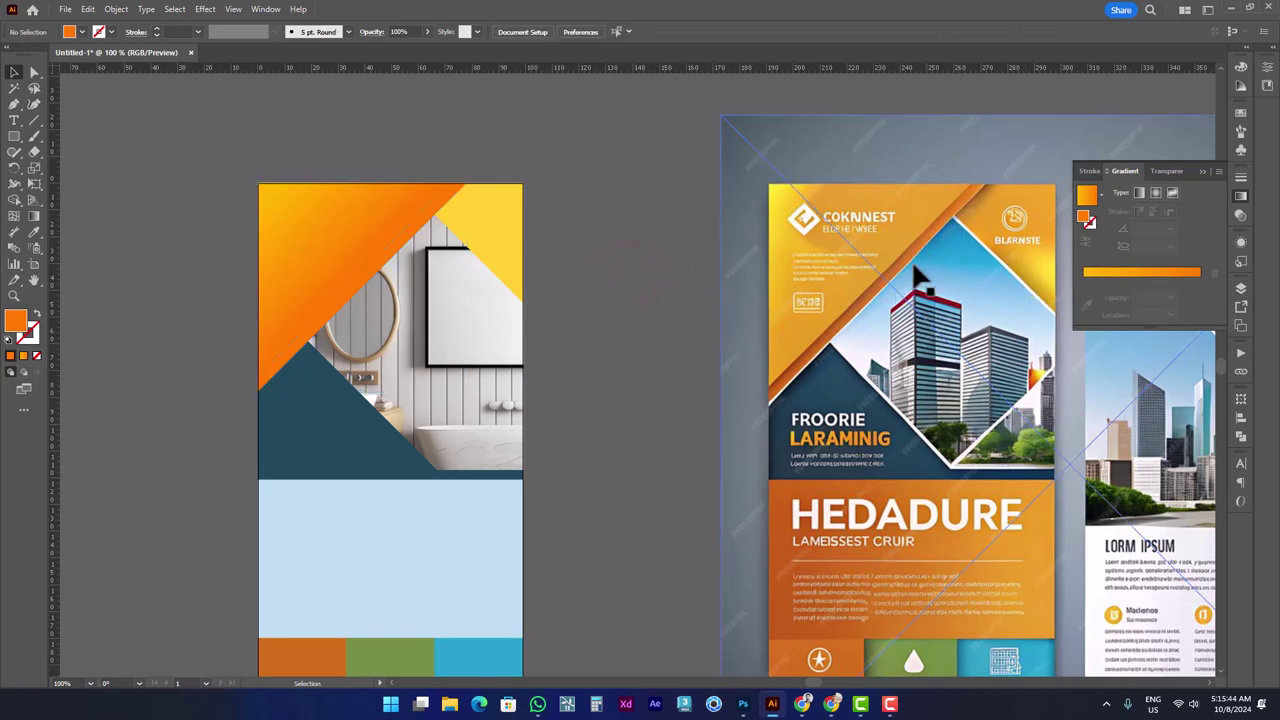
left_click(352, 236)
scroll(351, 230, "up", 1)
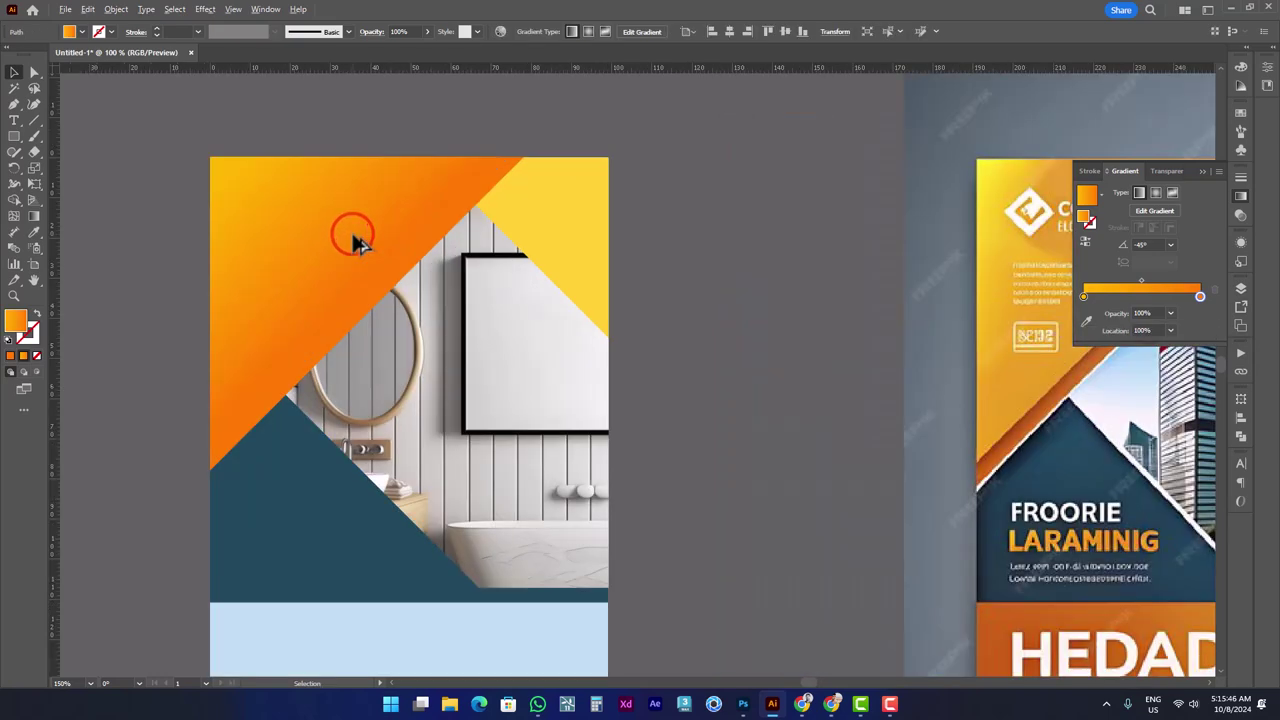
scroll(351, 235, "up", 1)
scroll(350, 231, "down", 1)
left_click(316, 240)
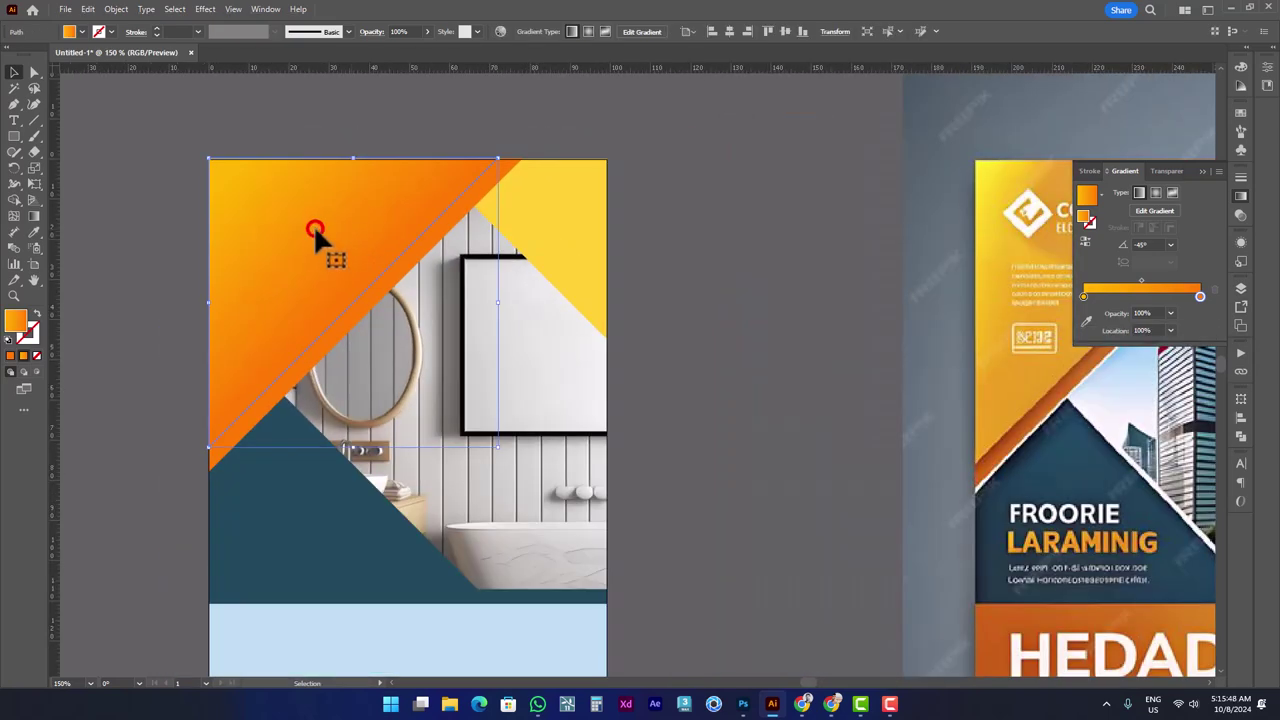
left_click(1246, 245)
left_click(265, 9)
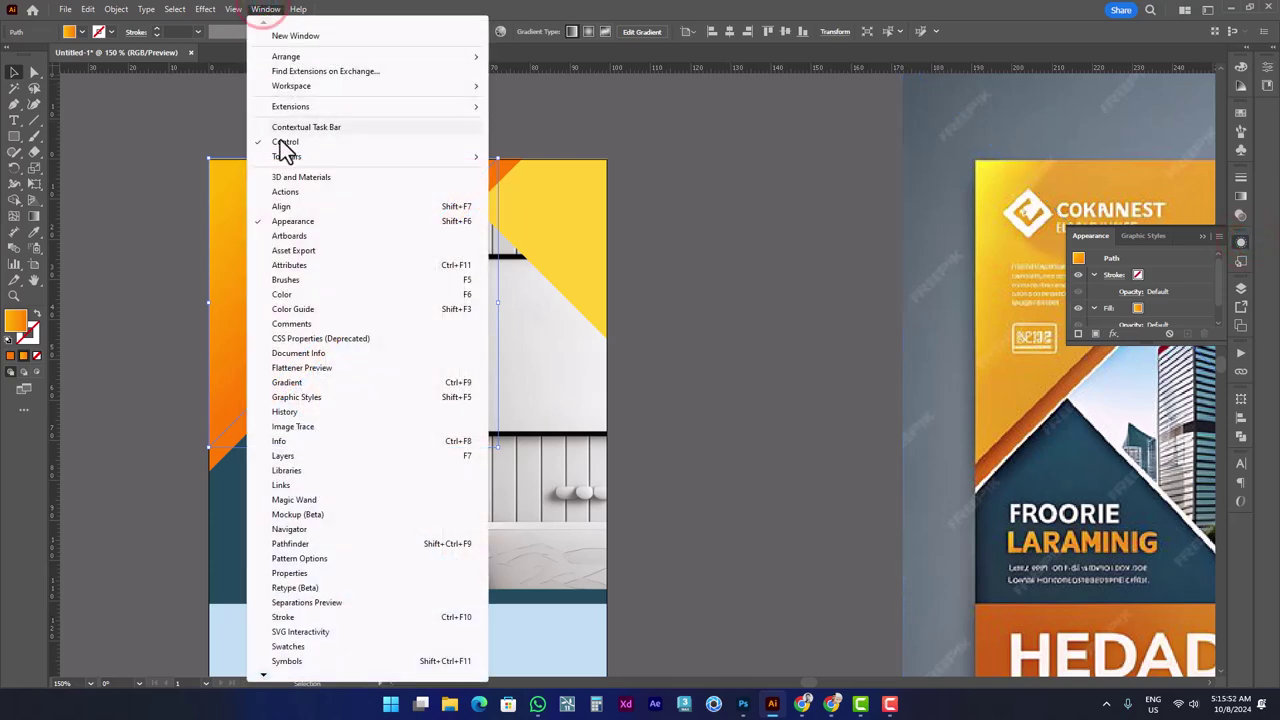
left_click(1175, 312)
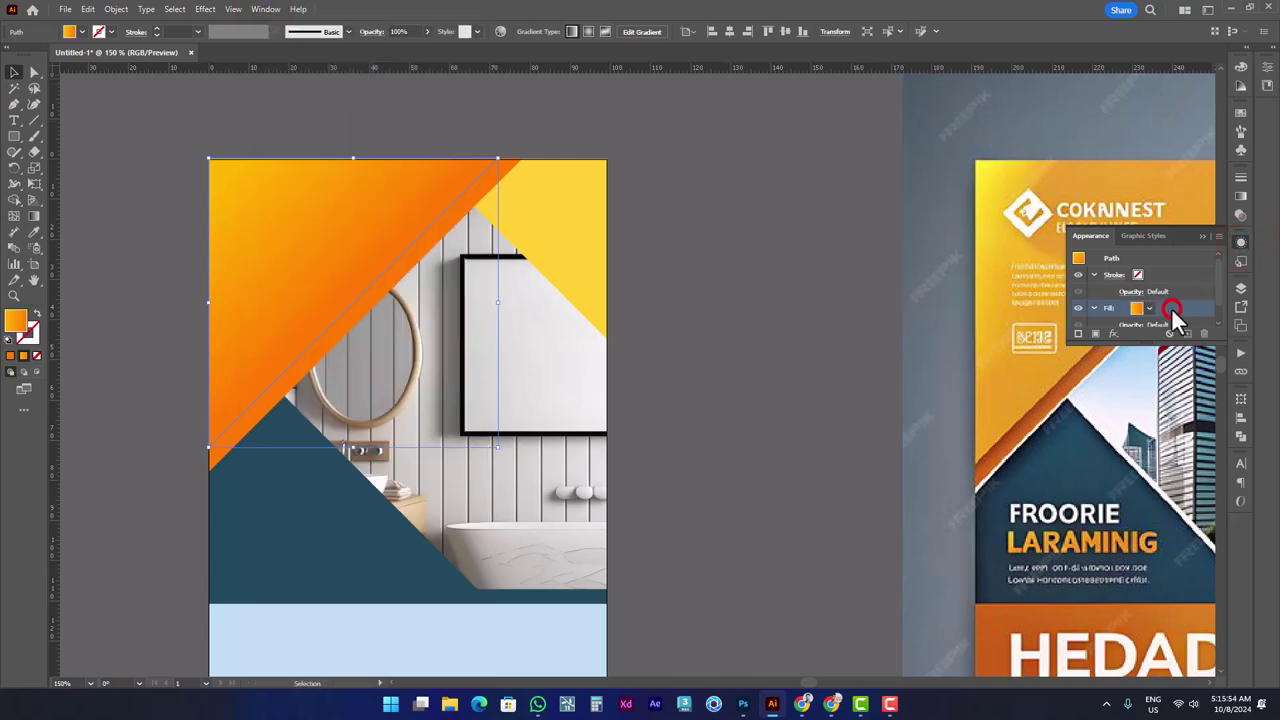
left_click(1114, 333)
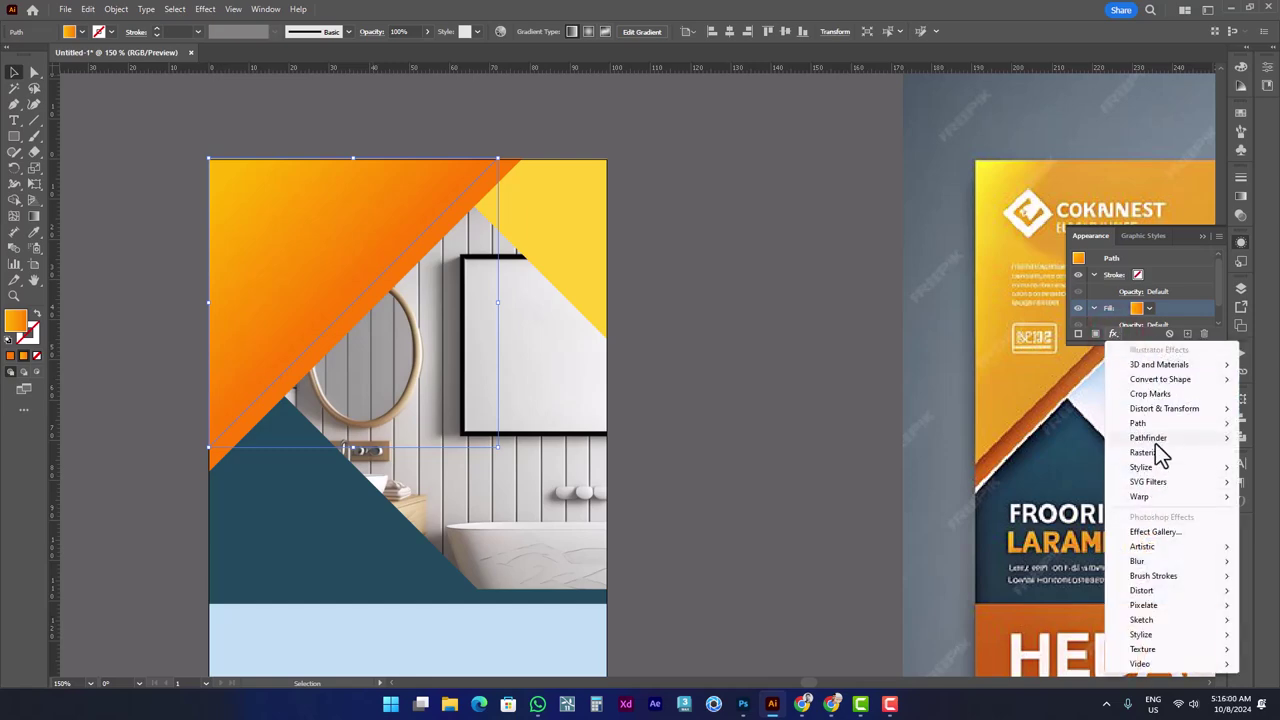
mouse_move(1141, 467)
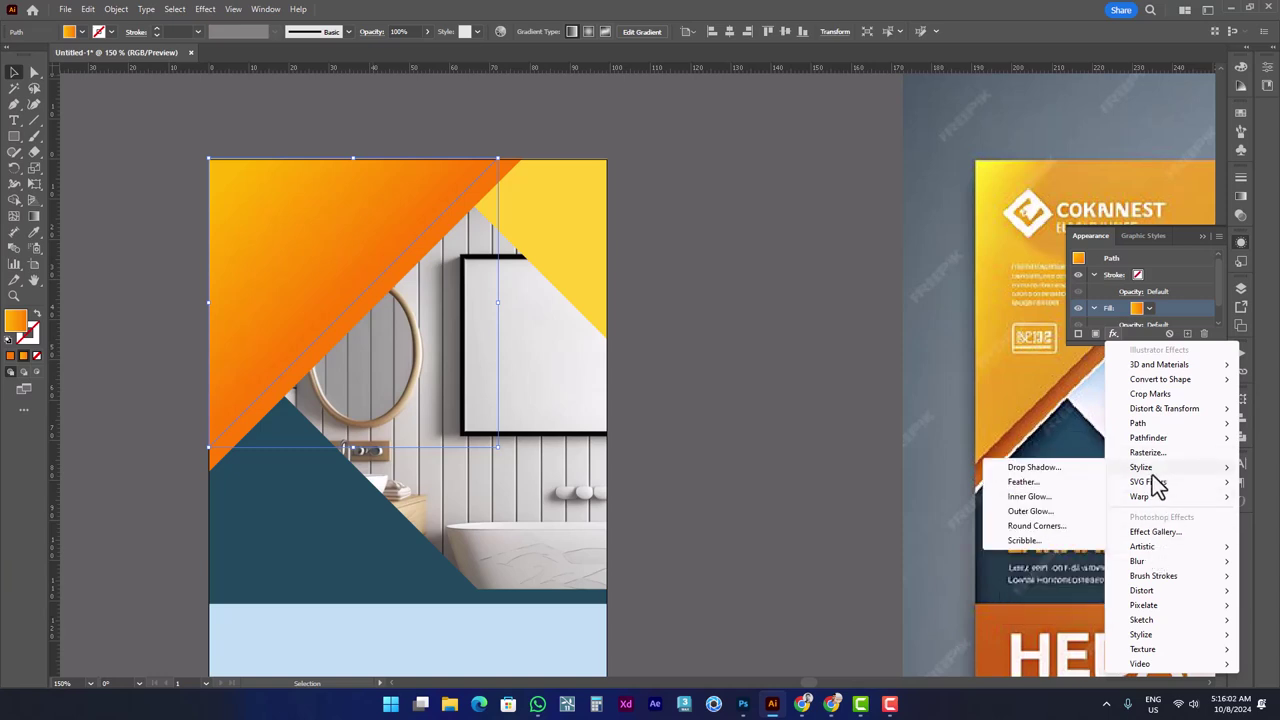
left_click(1036, 467)
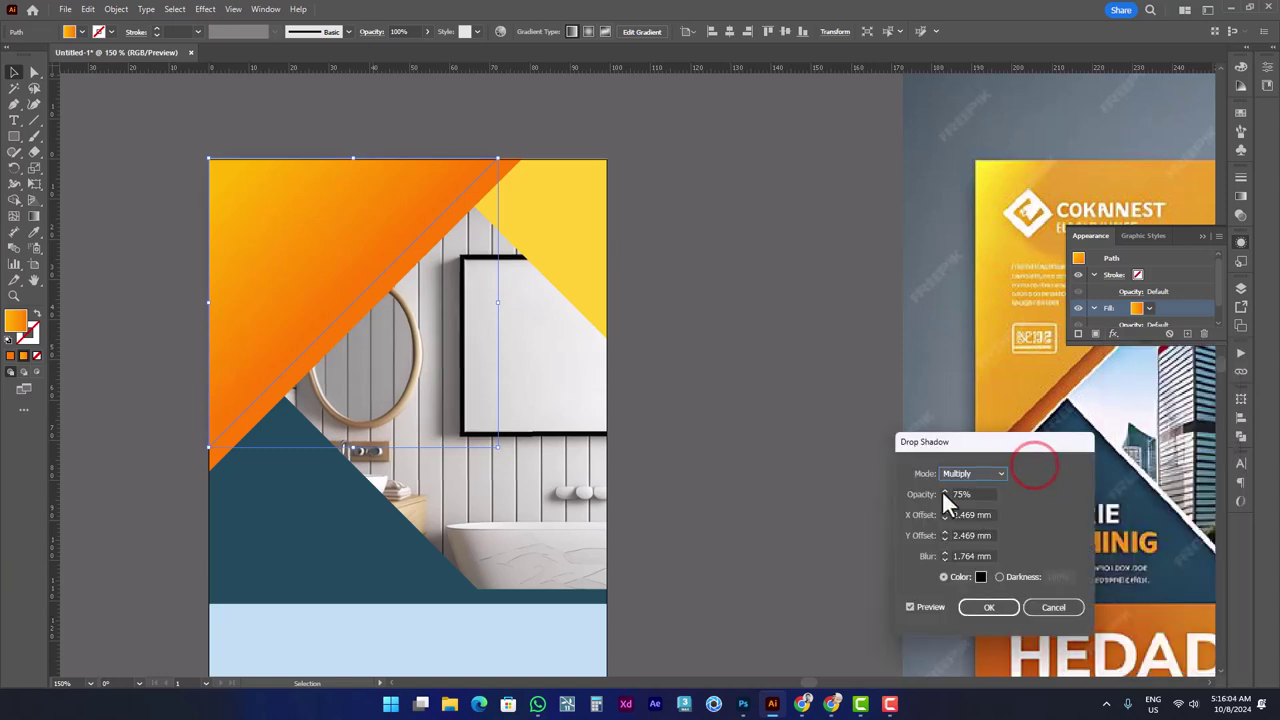
left_click(922, 608)
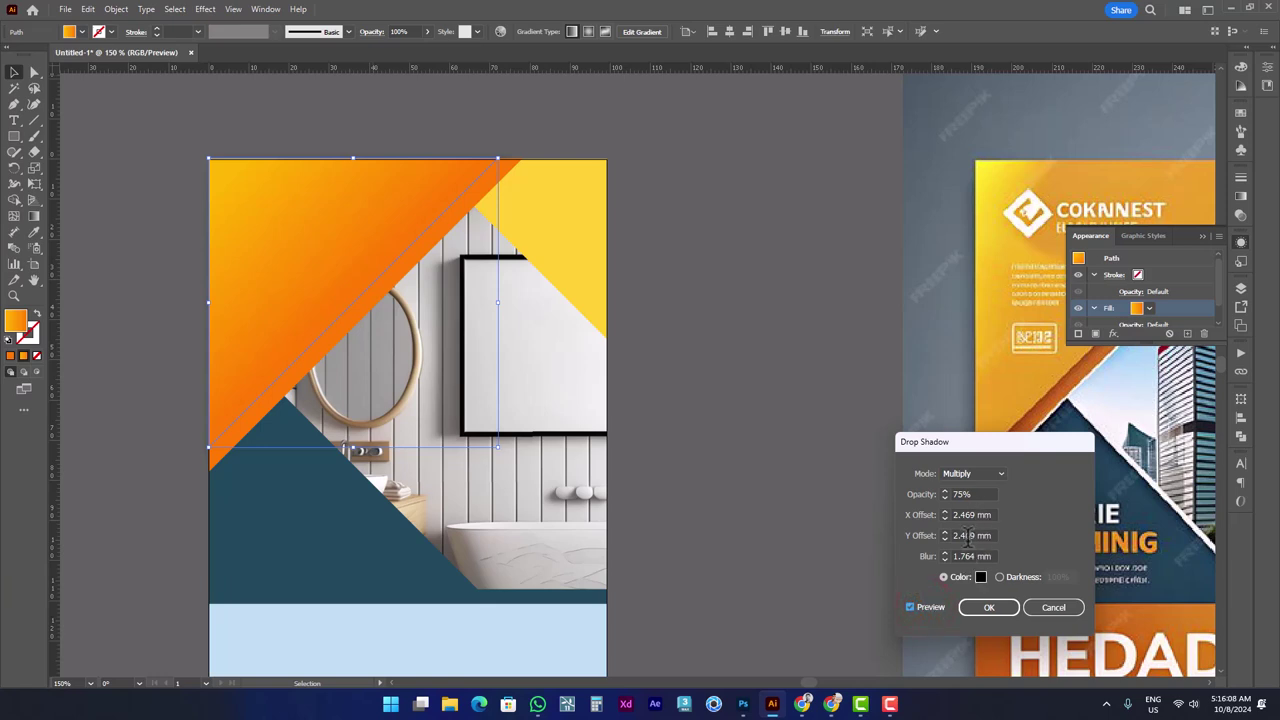
left_click(947, 535)
left_click(944, 490)
left_click(1051, 608)
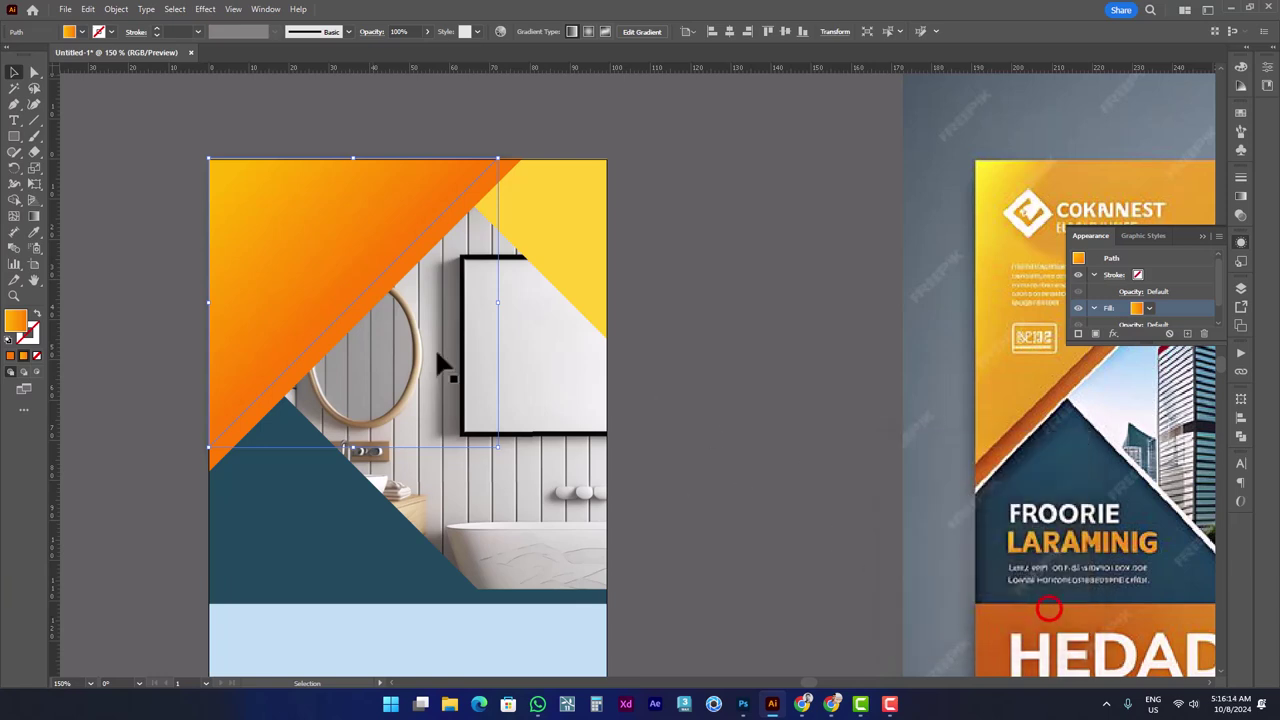
Bring the orange gradient triangle to the front with Arrange > Bring to Front.
right_click(378, 224)
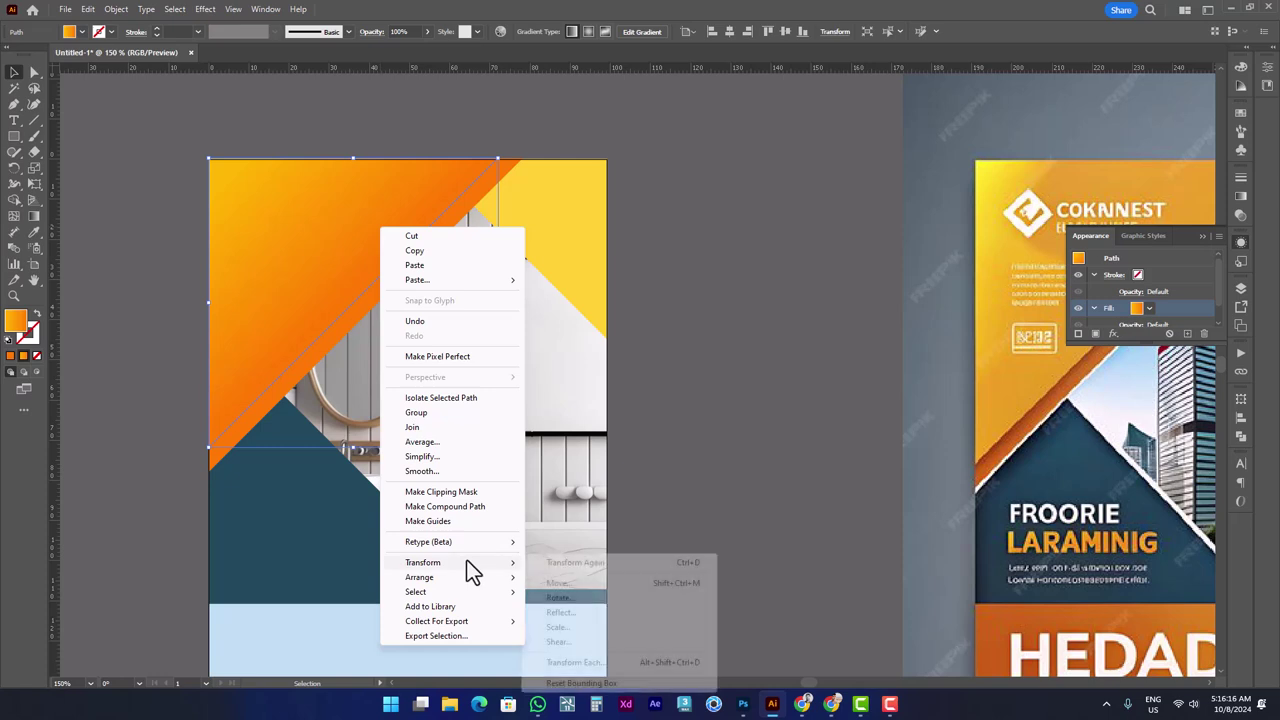
left_click(470, 577)
left_click(551, 580)
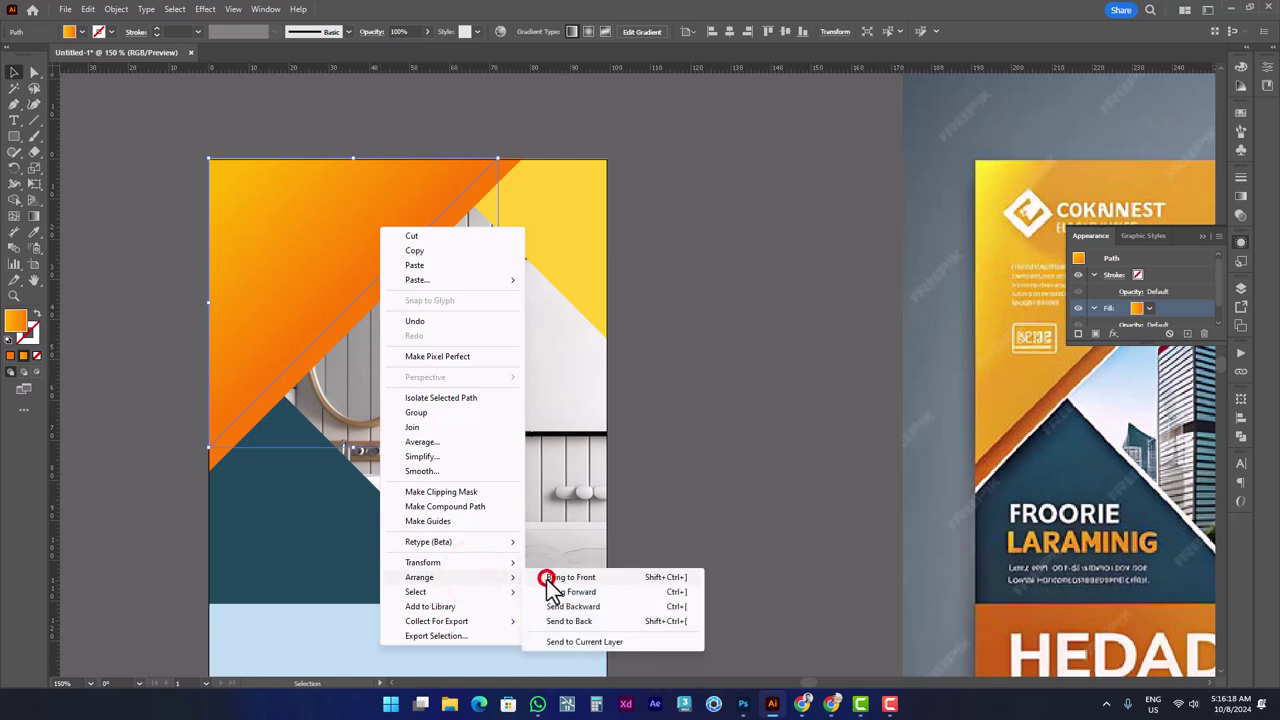
left_click(700, 135)
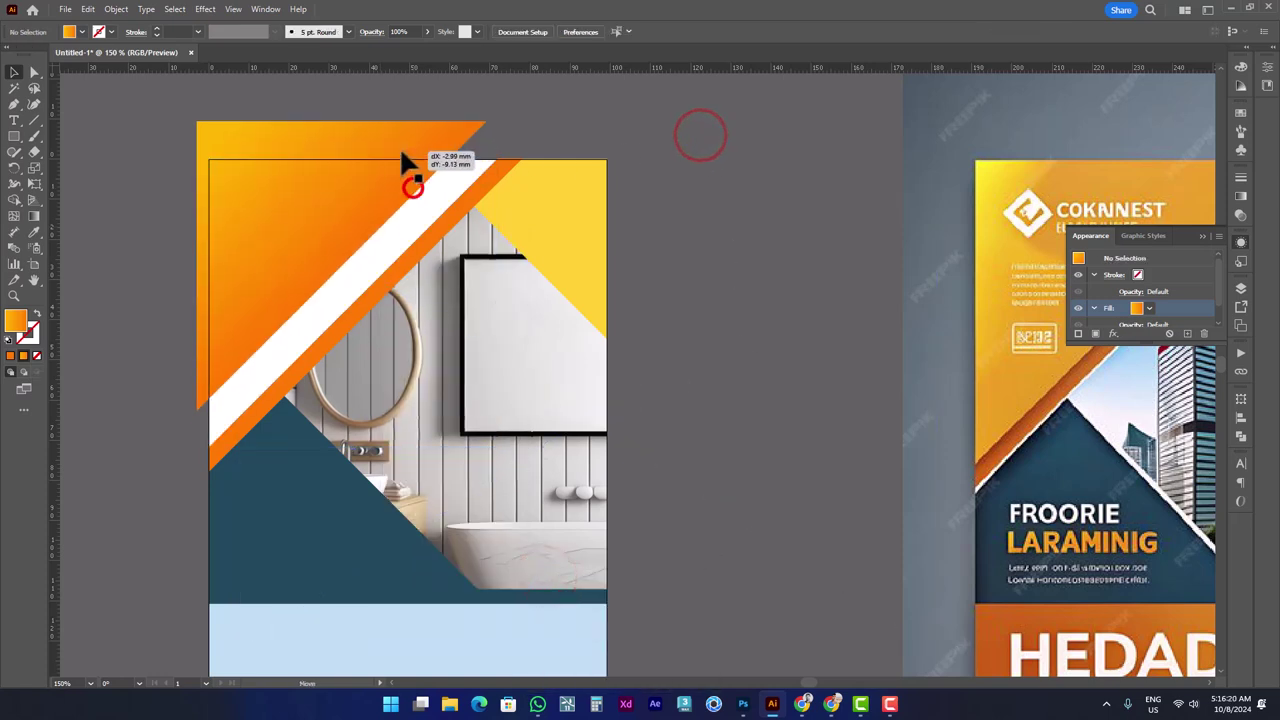
Reselect the orange triangle, undoing an accidental nudge, and open its effects list.
left_click_drag(430, 190, 428, 186)
key("ctrl+plus")
left_click_drag(296, 436, 350, 370)
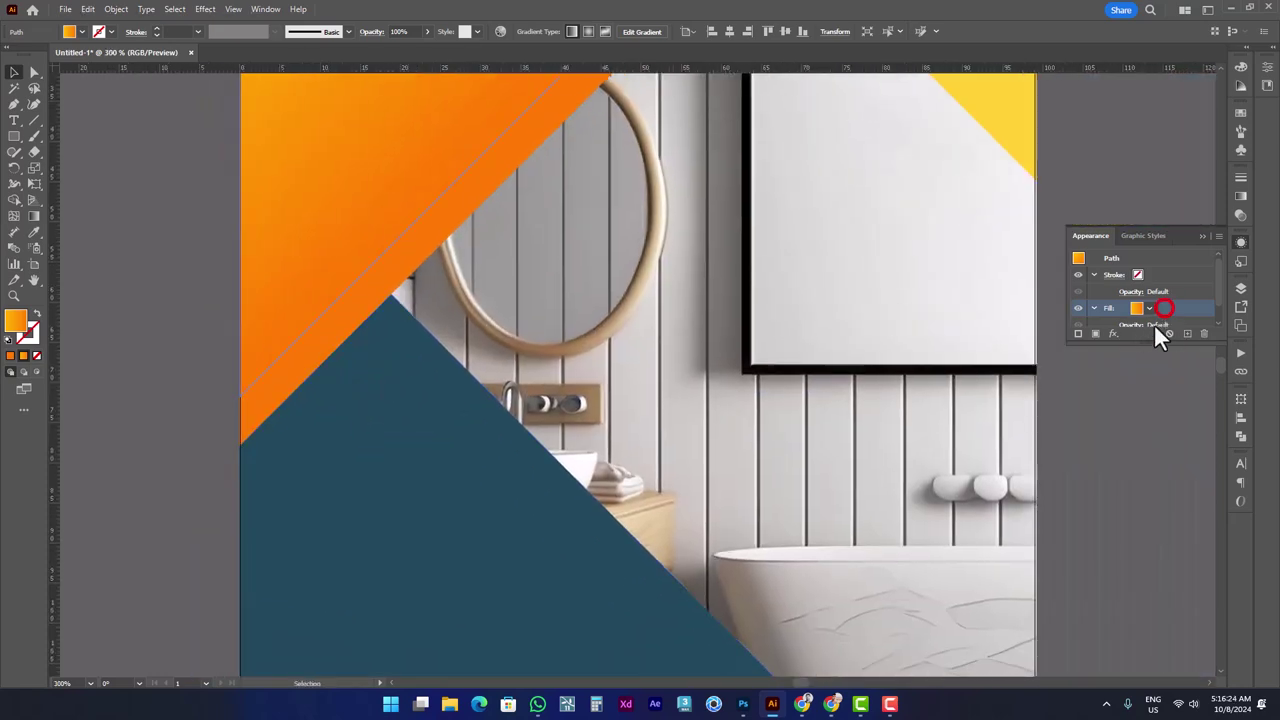
left_click(1114, 334)
Add a Drop Shadow to the triangle with 75% opacity, 0 mm X/Y offsets and 3 mm blur.
left_click(1140, 467)
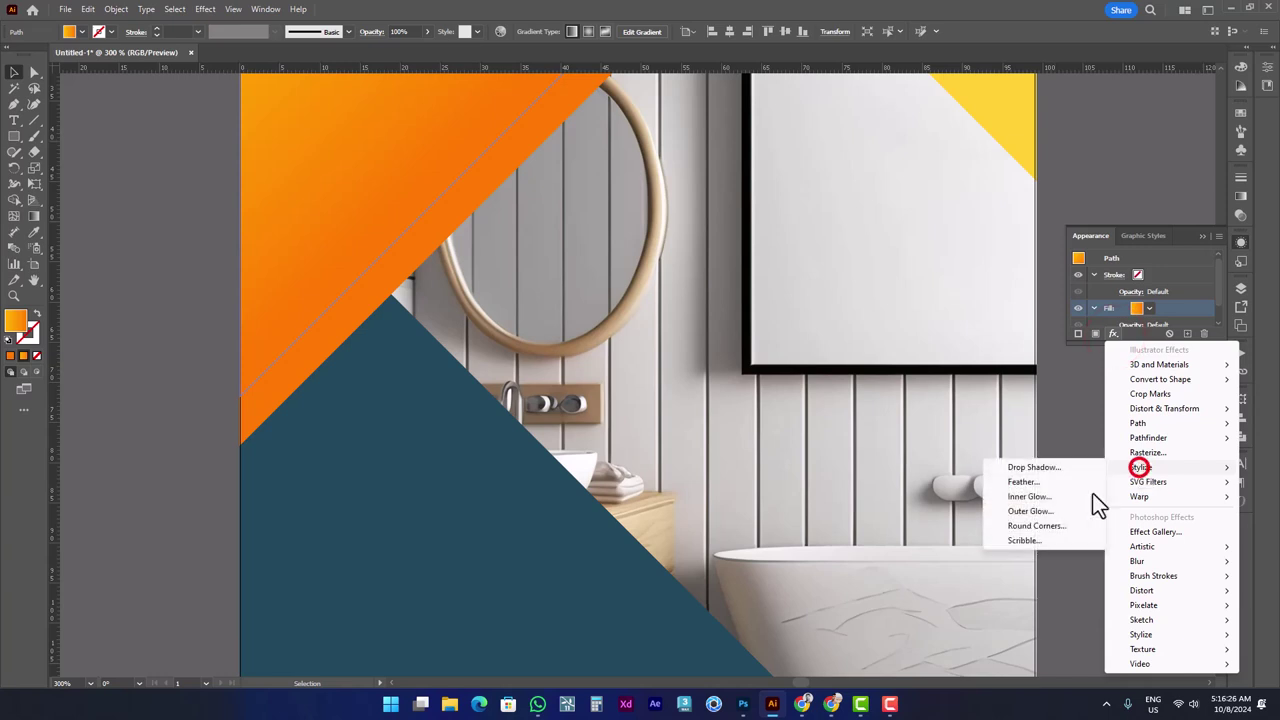
left_click(1048, 468)
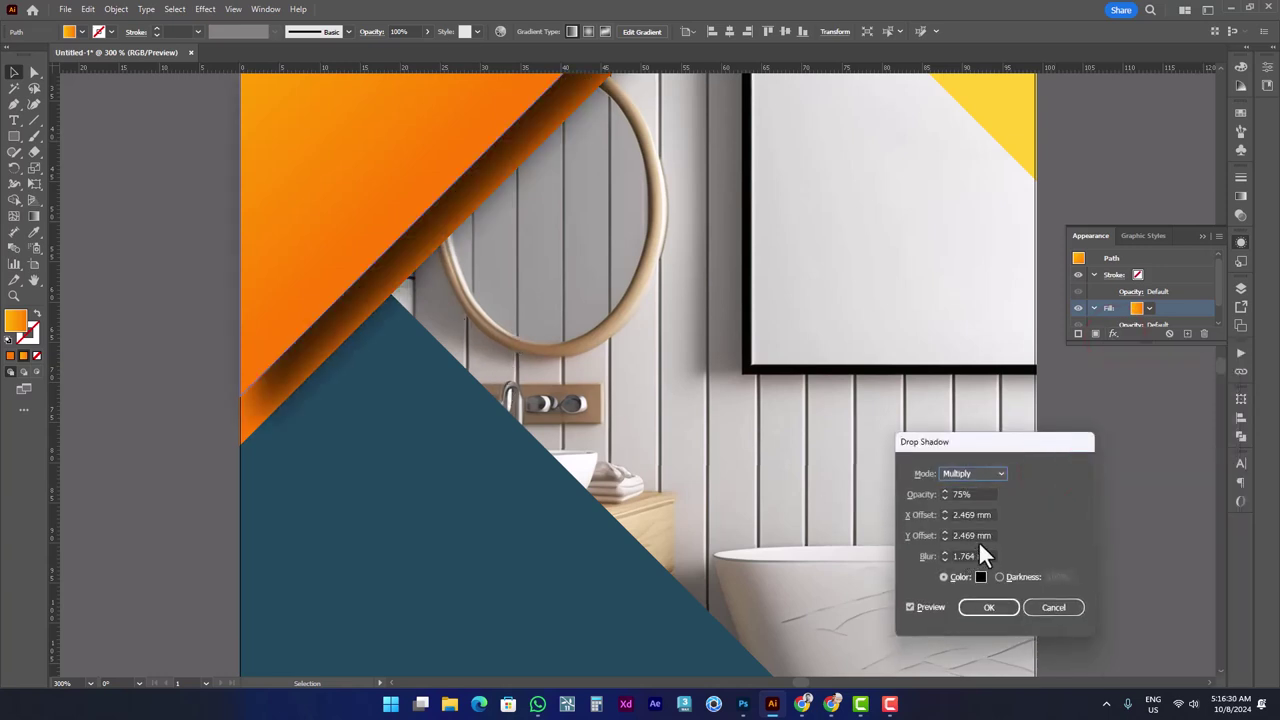
left_click(945, 495)
left_click(944, 551)
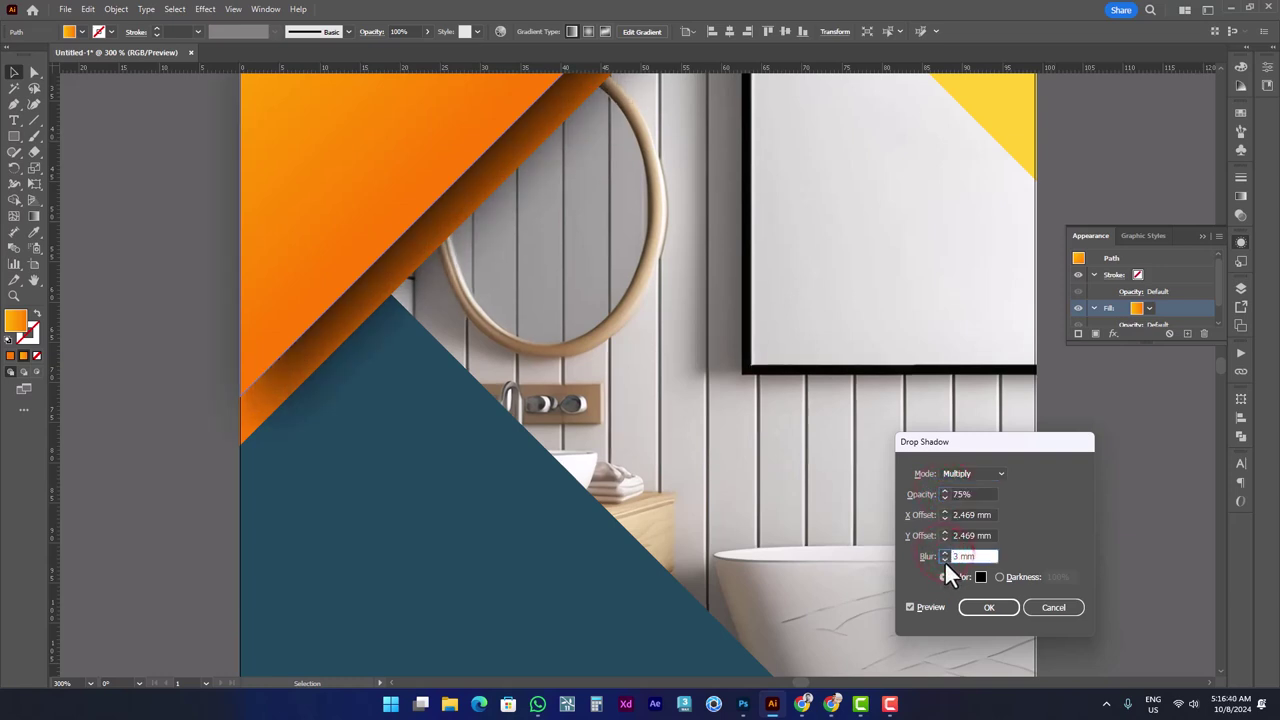
left_click(944, 539)
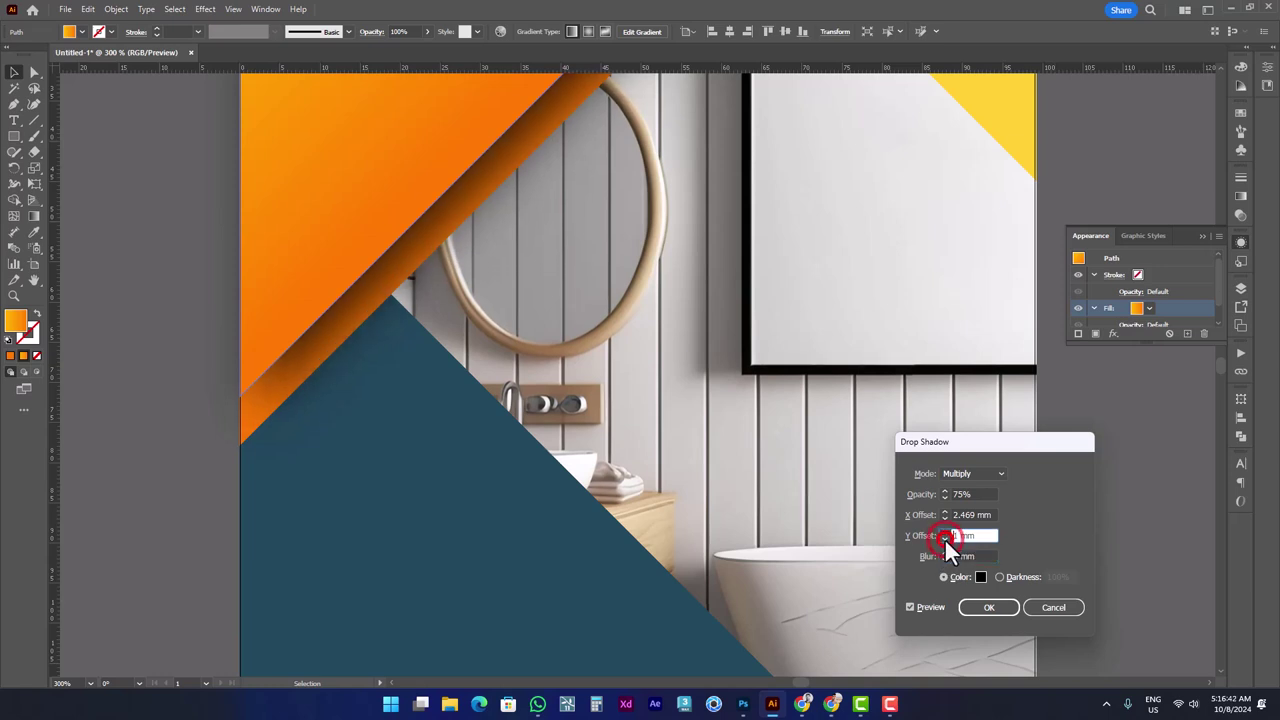
left_click(944, 518)
type("0")
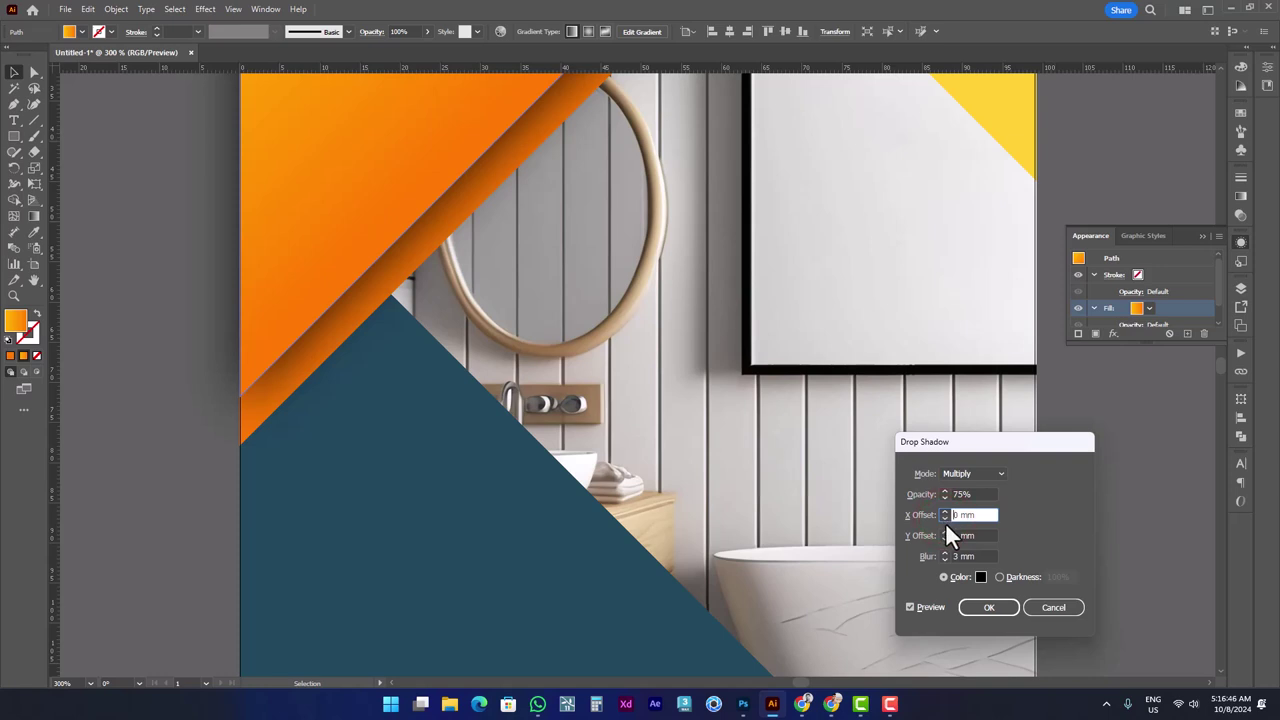
left_click(945, 539)
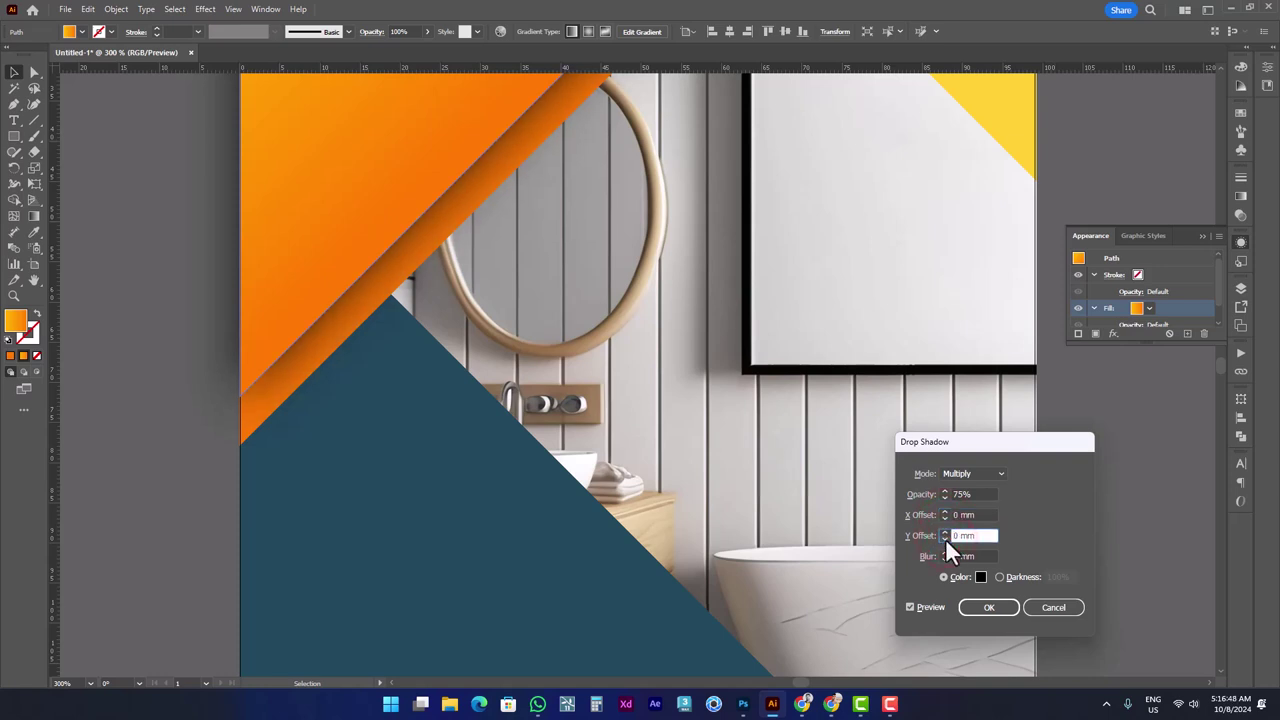
left_click(945, 558)
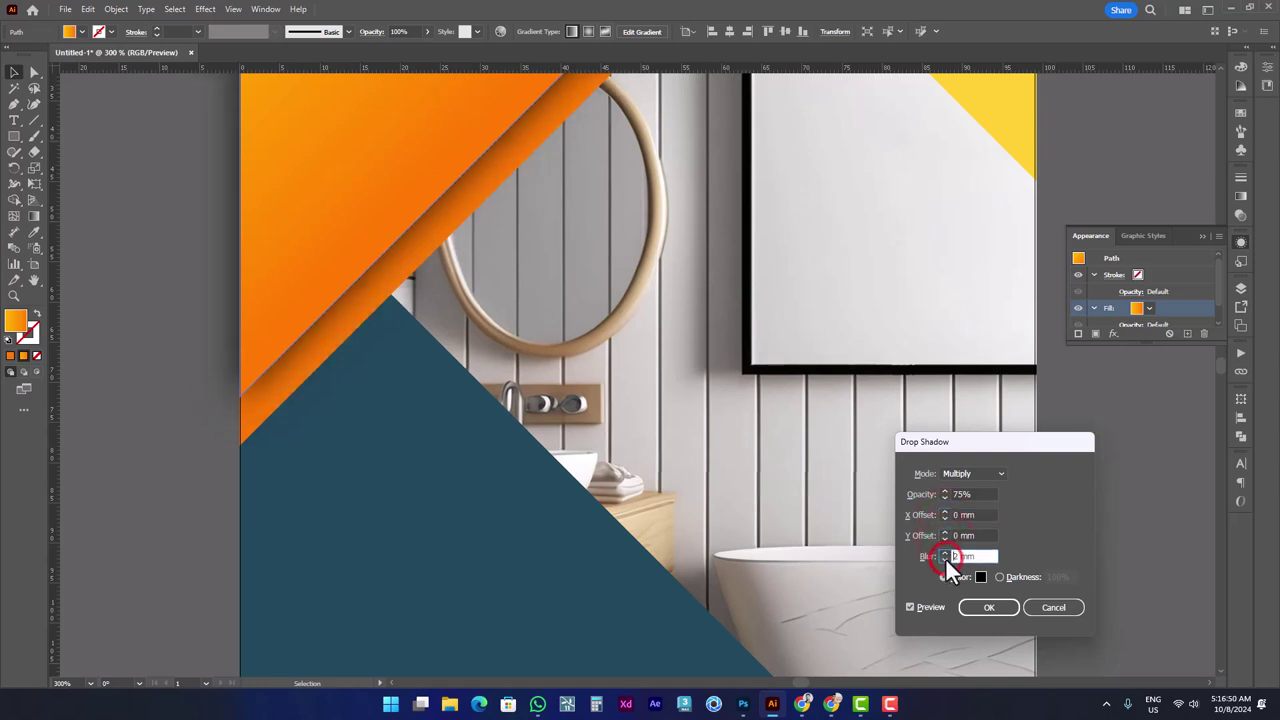
left_click(945, 558)
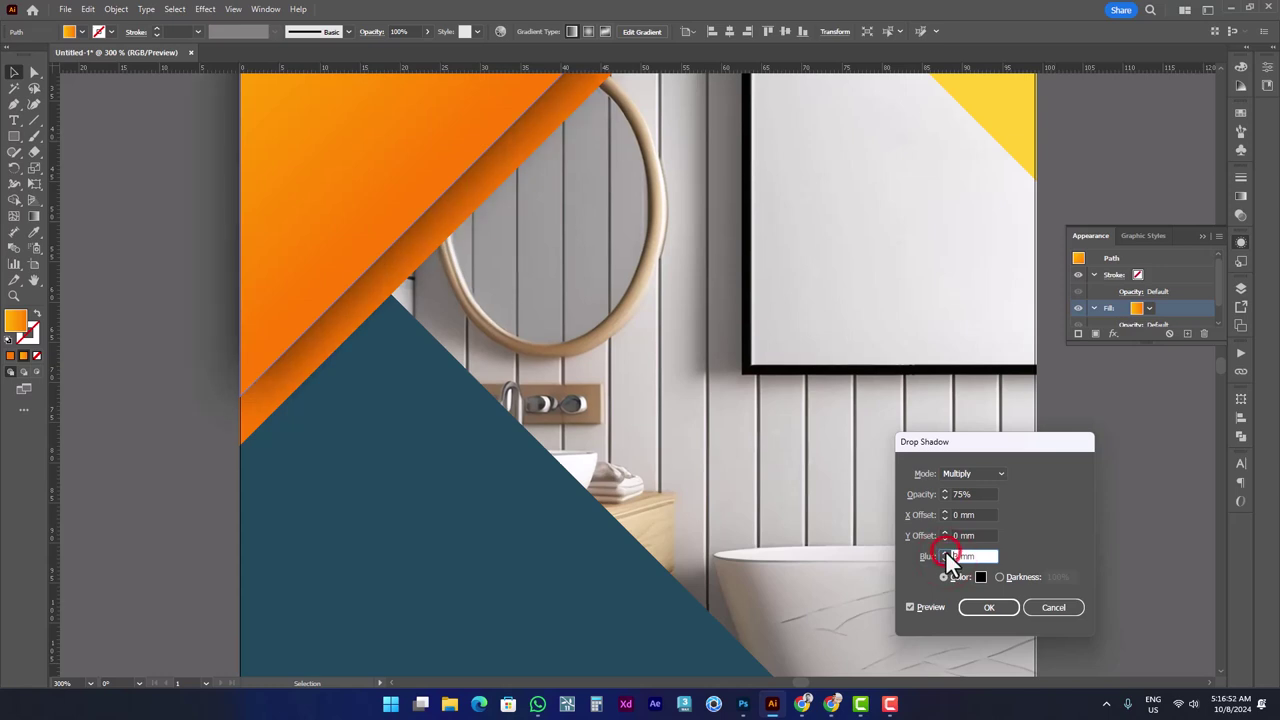
left_click(946, 558)
Make the shadow colour dark brown, apply the drop shadow and zoom out.
left_click(980, 577)
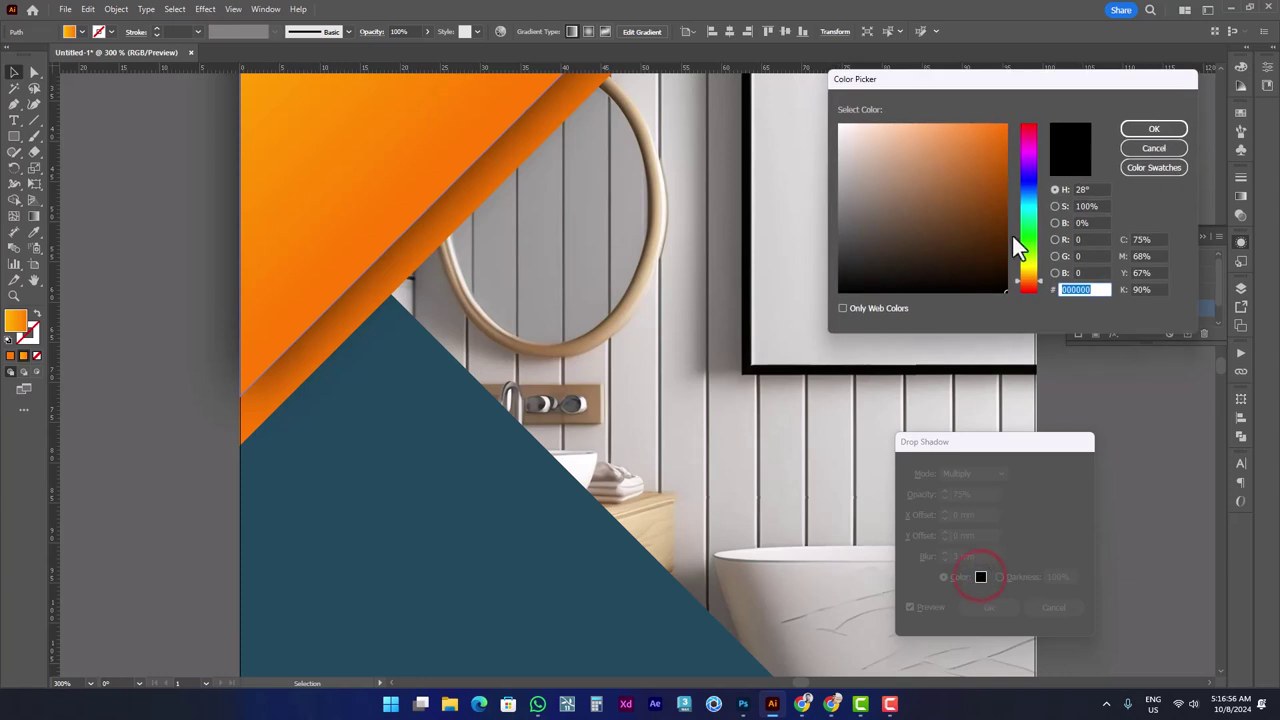
left_click(994, 211)
left_click(1155, 129)
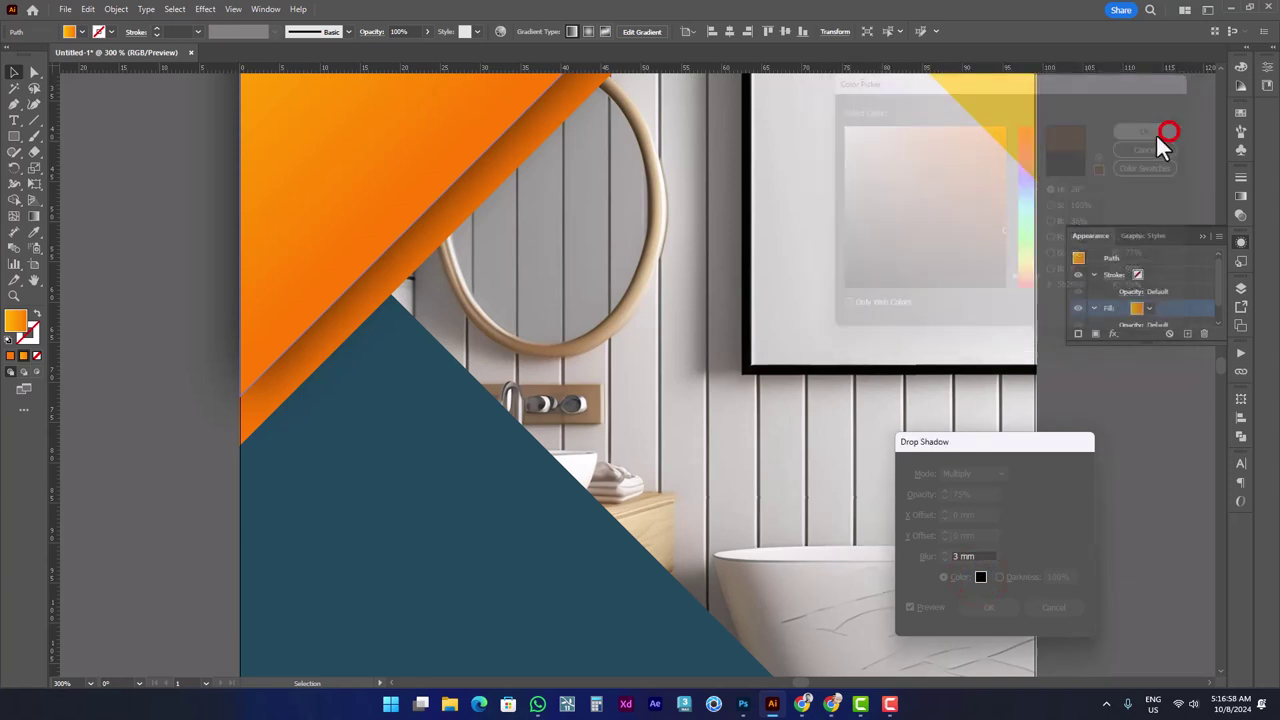
left_click(997, 608)
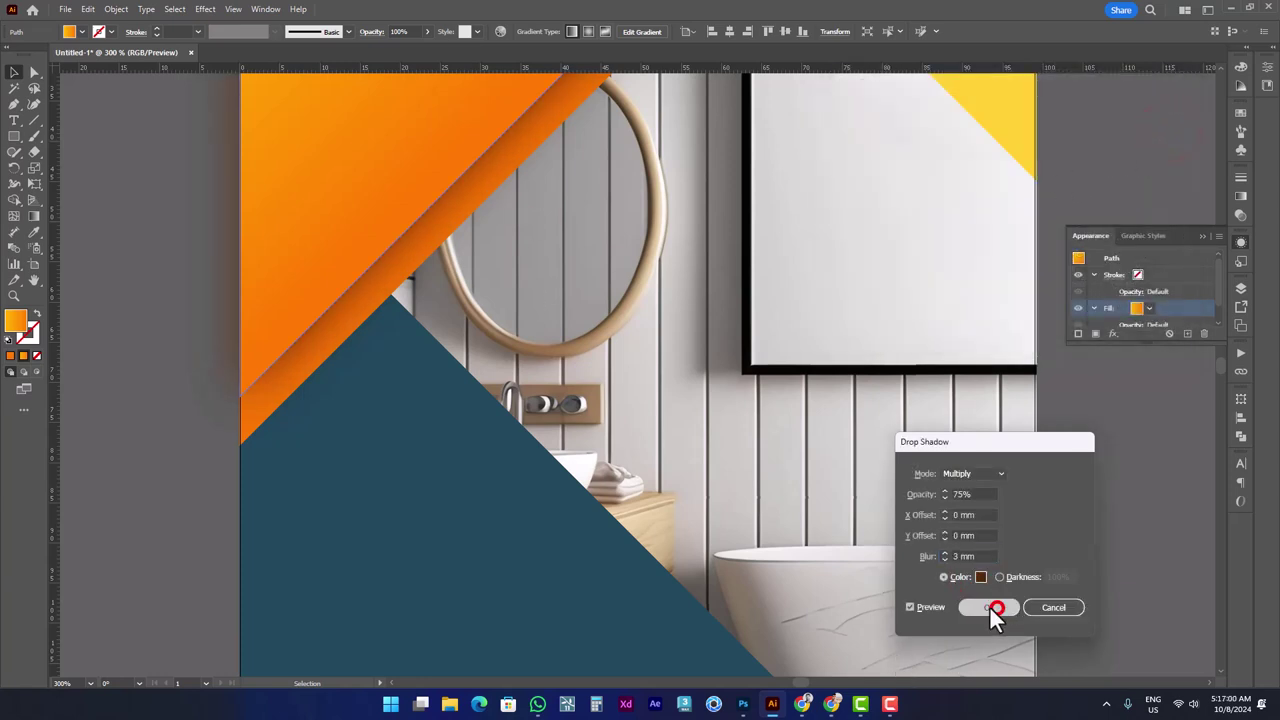
left_click(149, 280)
key("ctrl+1")
Snap the orange triangle's top corner onto the page's top edge.
left_click_drag(435, 325, 534, 312)
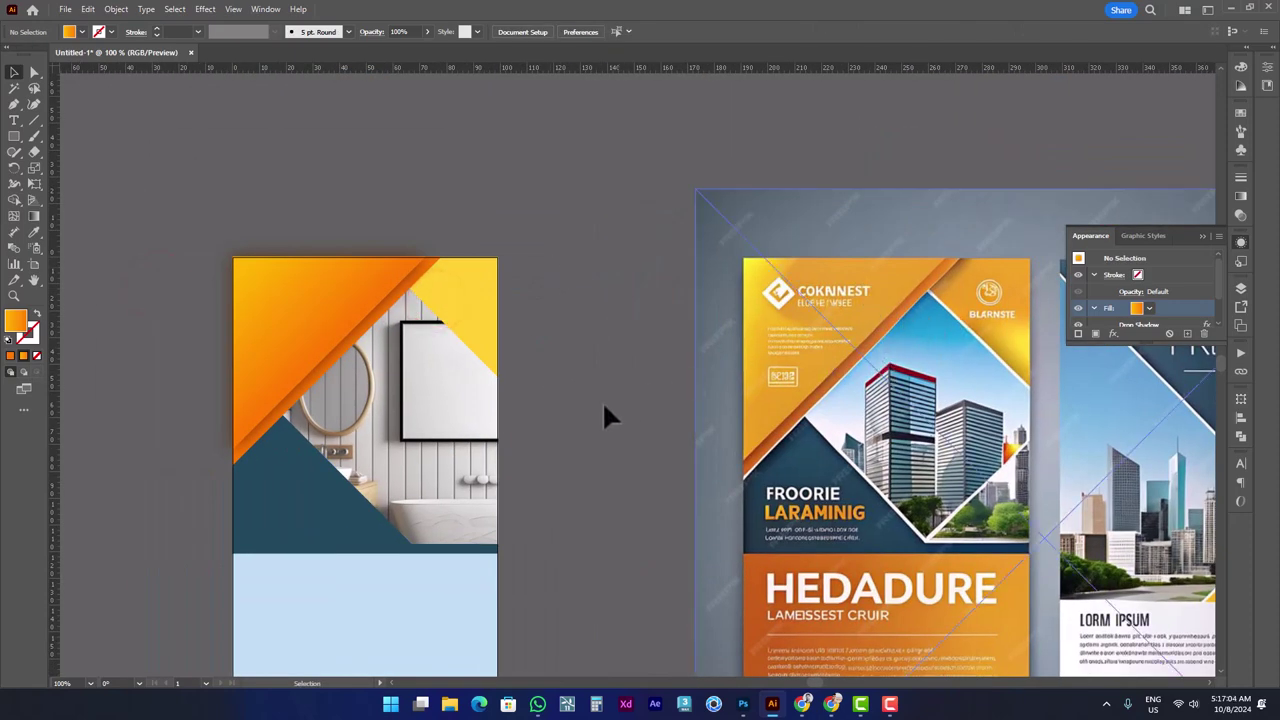
mouse_move(604, 406)
left_mouse_down()
mouse_move(476, 454)
mouse_move(440, 440)
left_mouse_up()
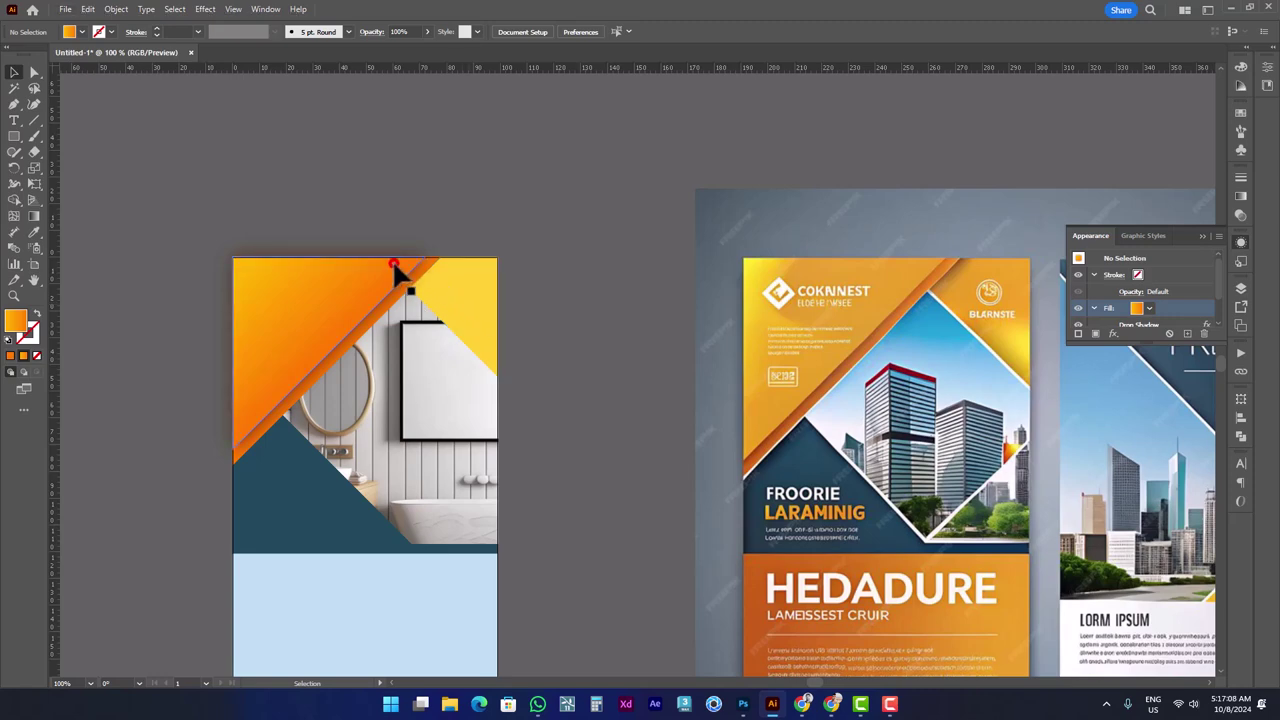
left_click(393, 263)
scroll(1140, 300, "down", 2)
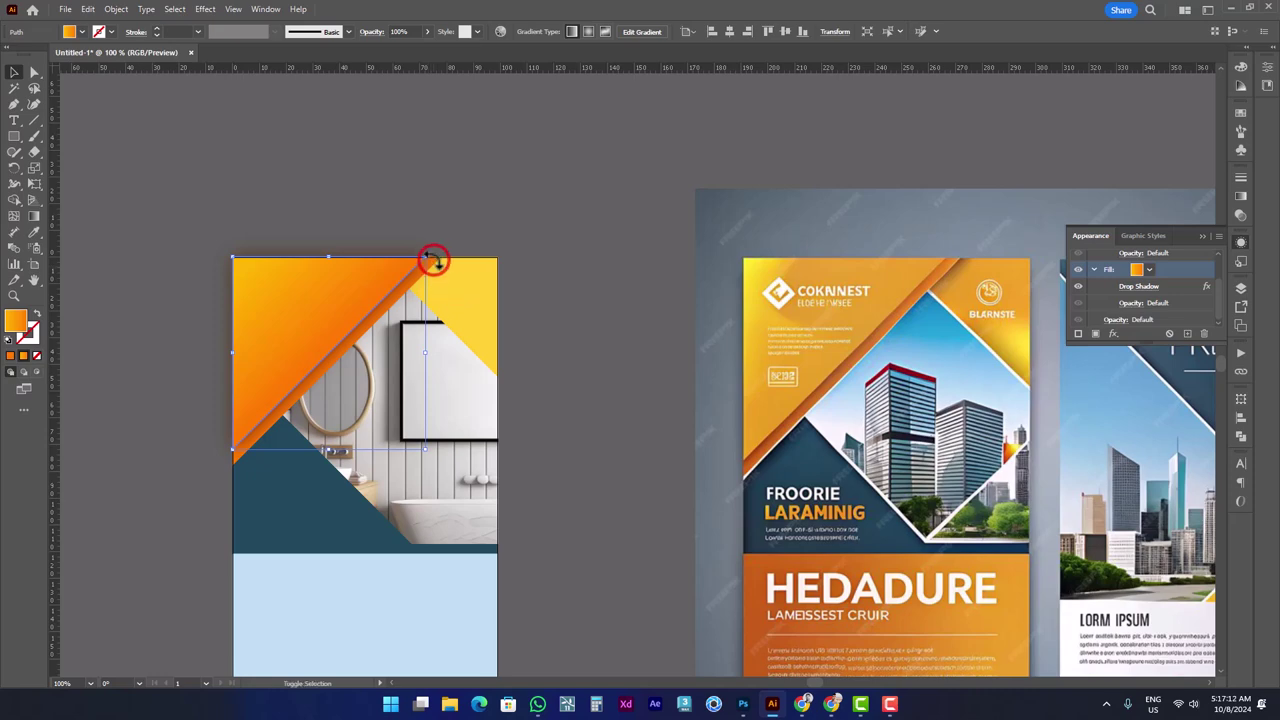
scroll(438, 265, "up", 3)
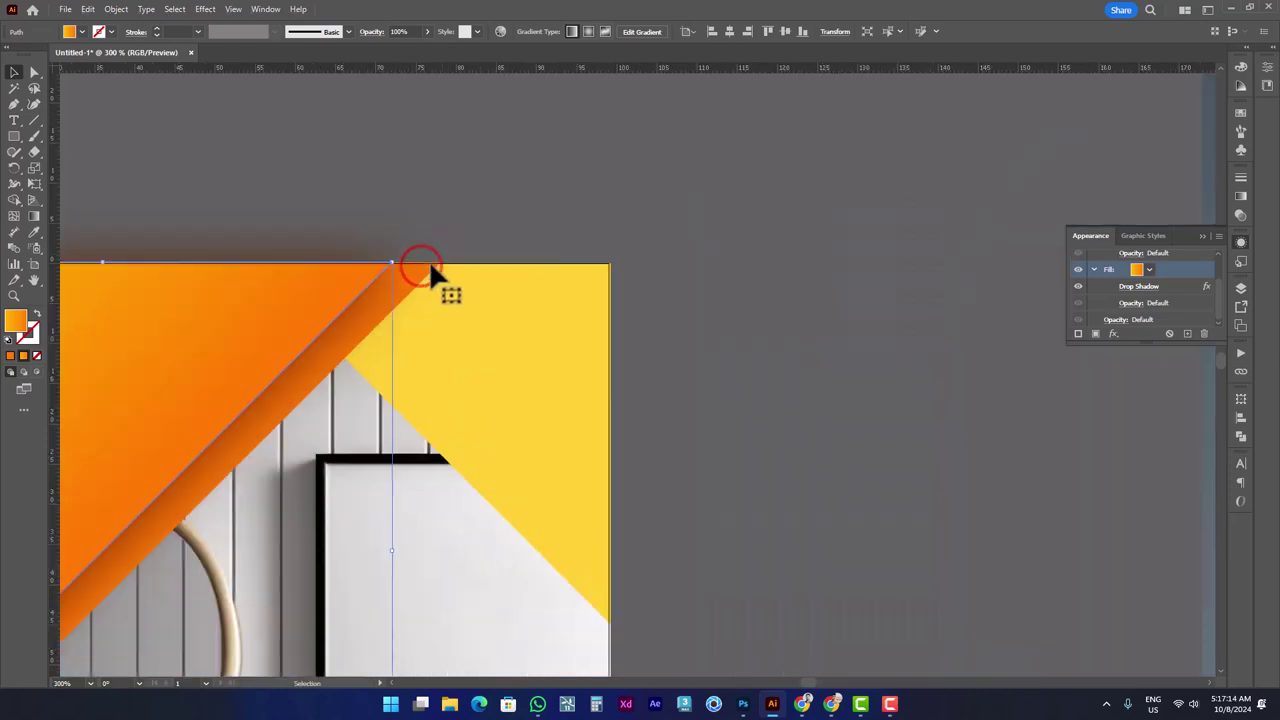
mouse_move(439, 264)
left_mouse_down()
mouse_move(401, 271)
mouse_move(428, 263)
left_mouse_up()
left_click_drag(436, 248, 436, 266)
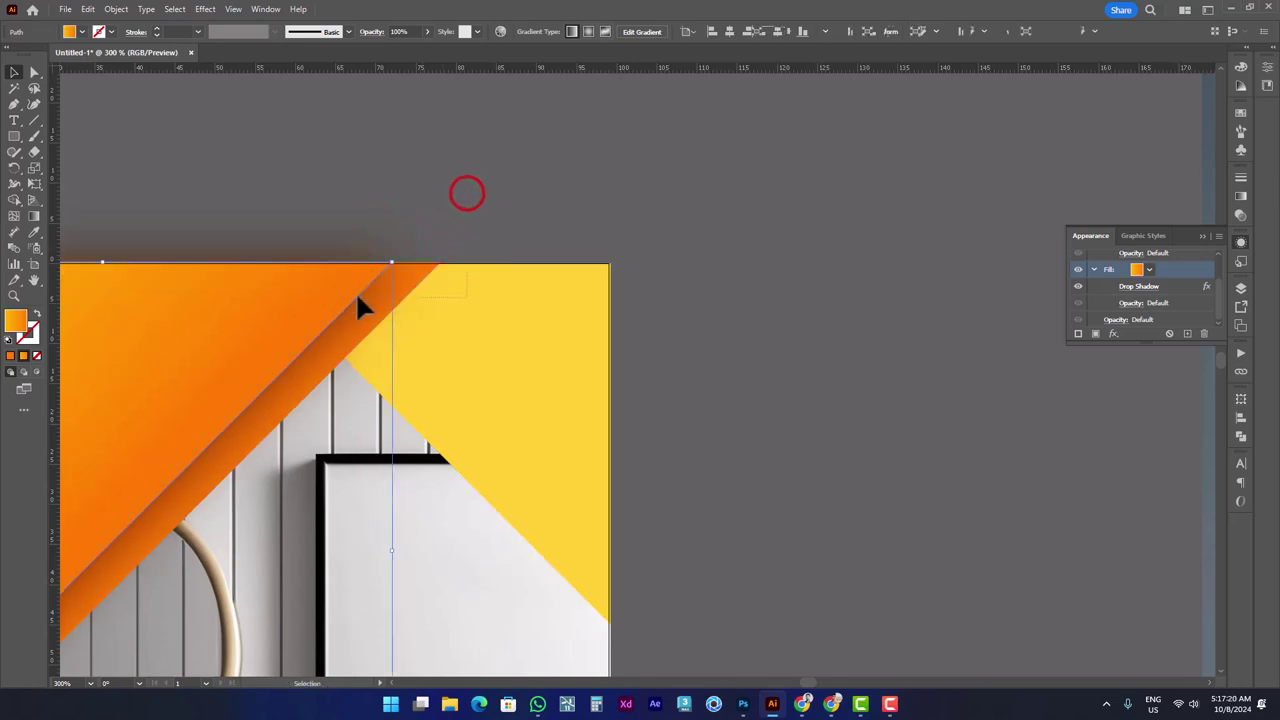
left_click(647, 335)
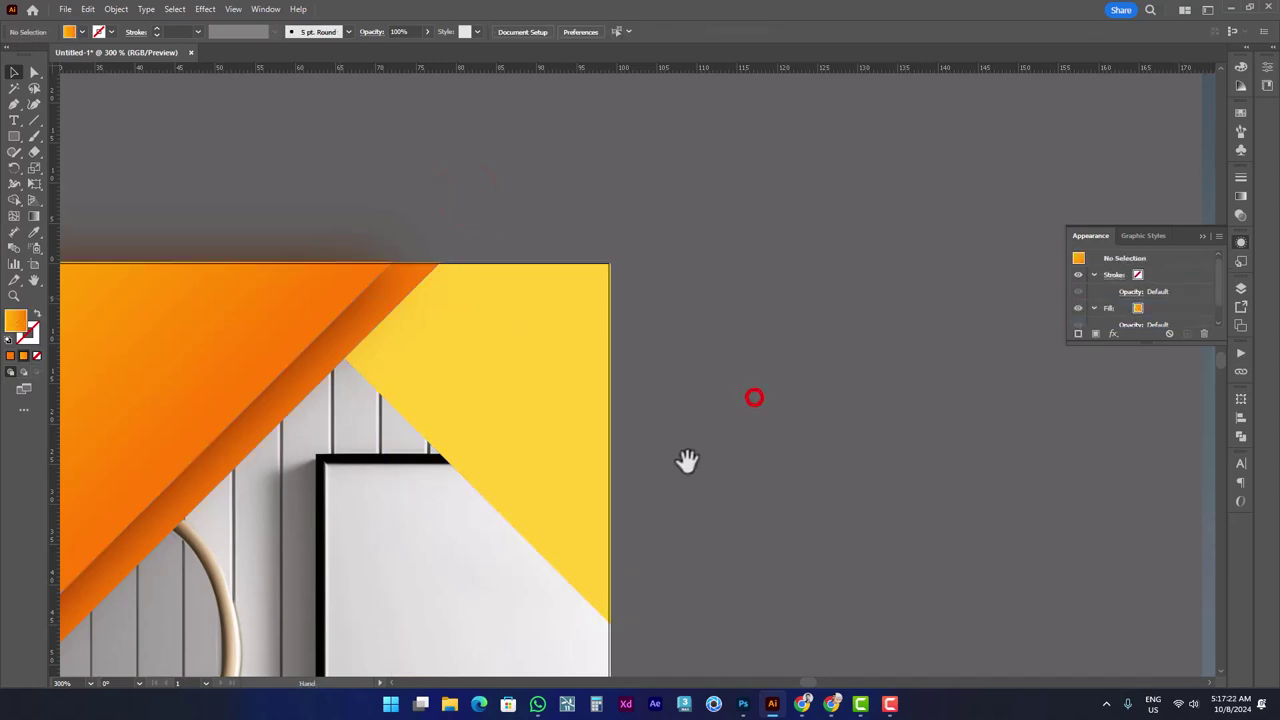
Bring the orange triangle in front of the yellow corner triangle.
left_click_drag(544, 568, 716, 320)
left_click(580, 394)
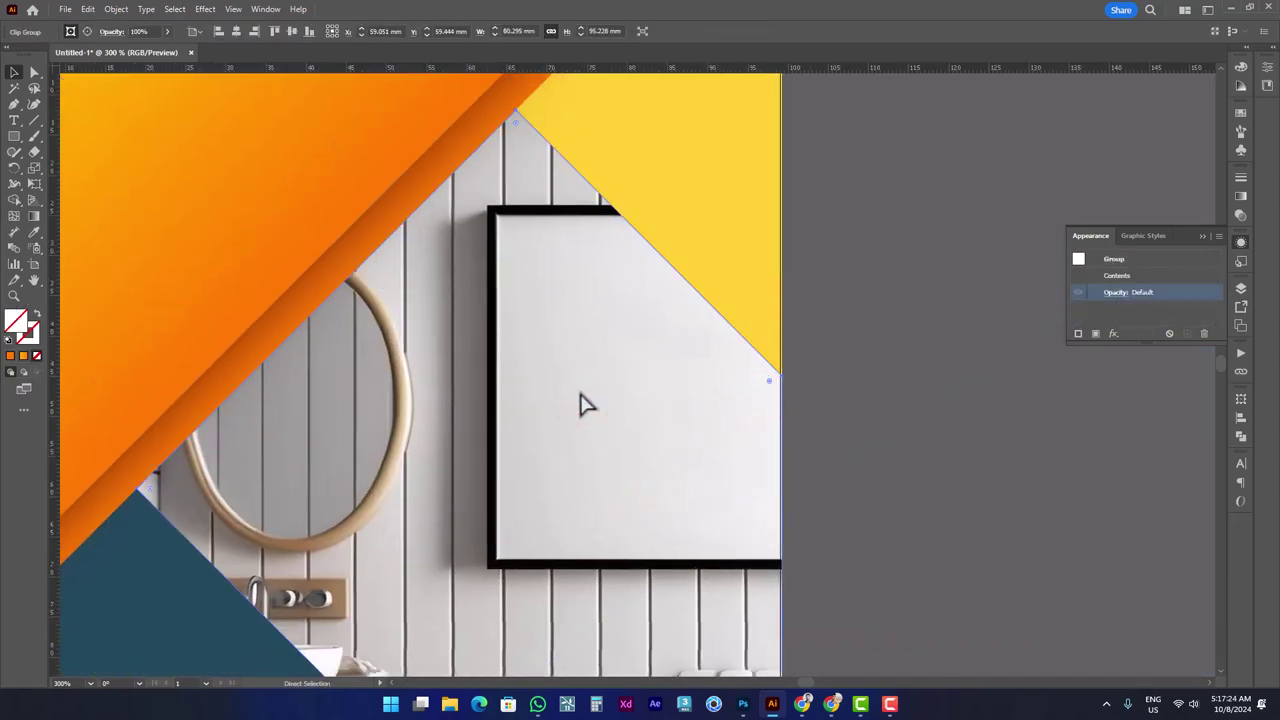
scroll(578, 395, "down", 1)
scroll(578, 395, "down", 1)
left_click(593, 253)
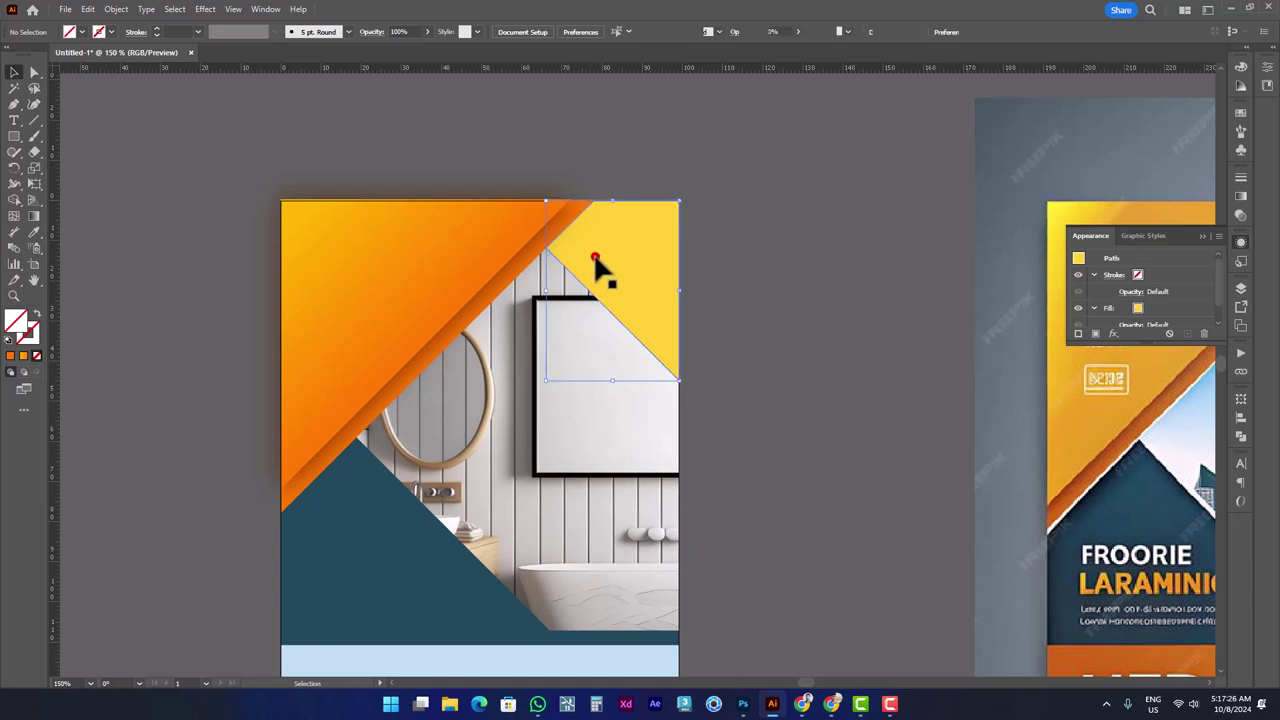
left_click_drag(626, 177, 543, 212)
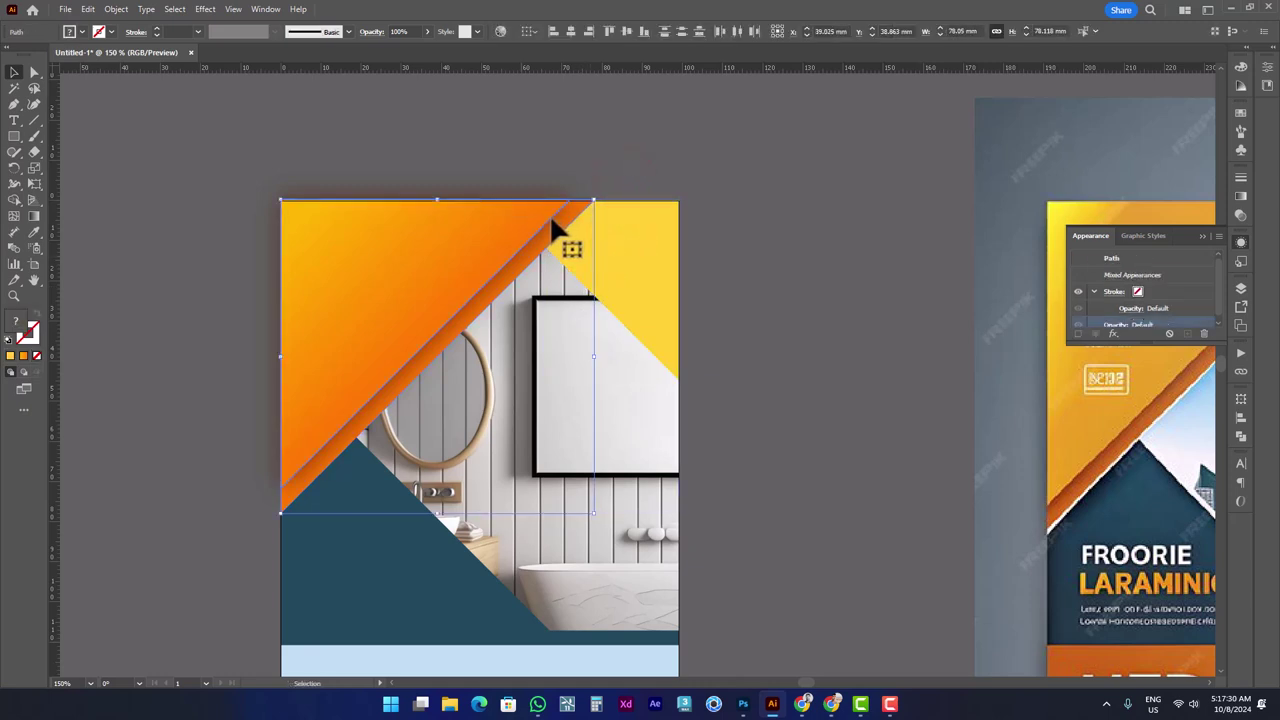
right_click(552, 227)
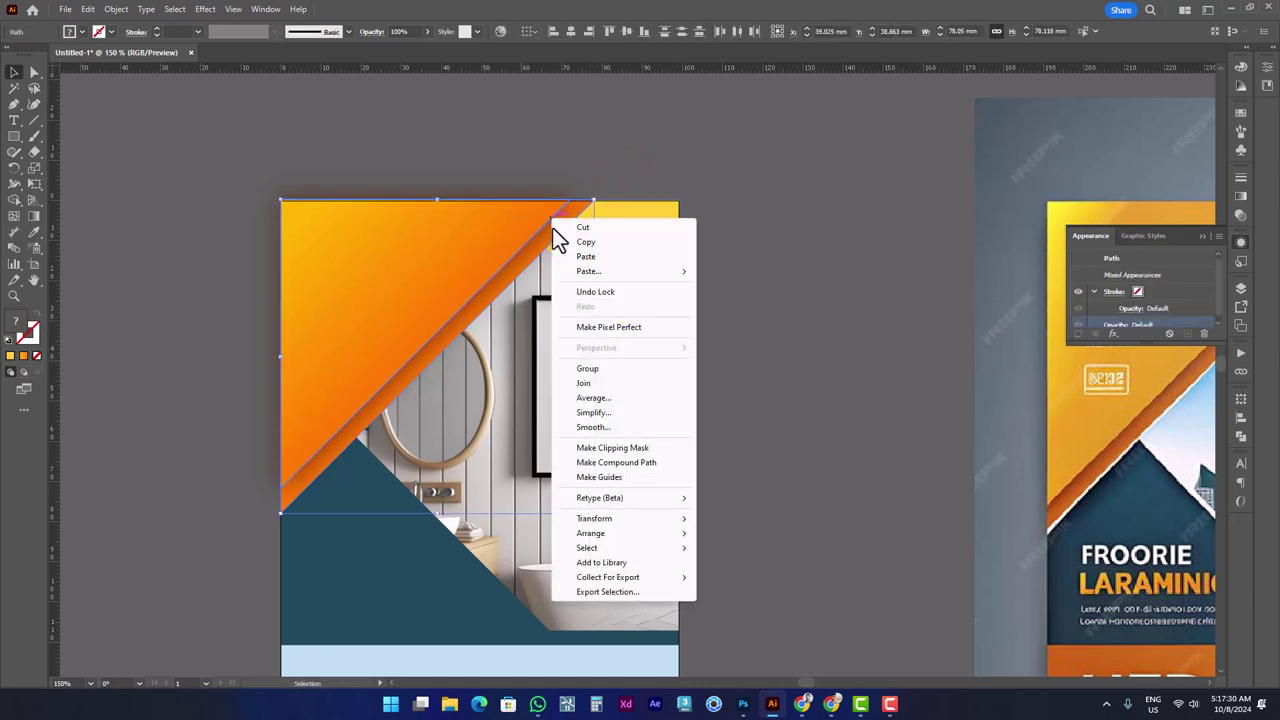
left_click(655, 534)
left_click(744, 533)
left_click(812, 345)
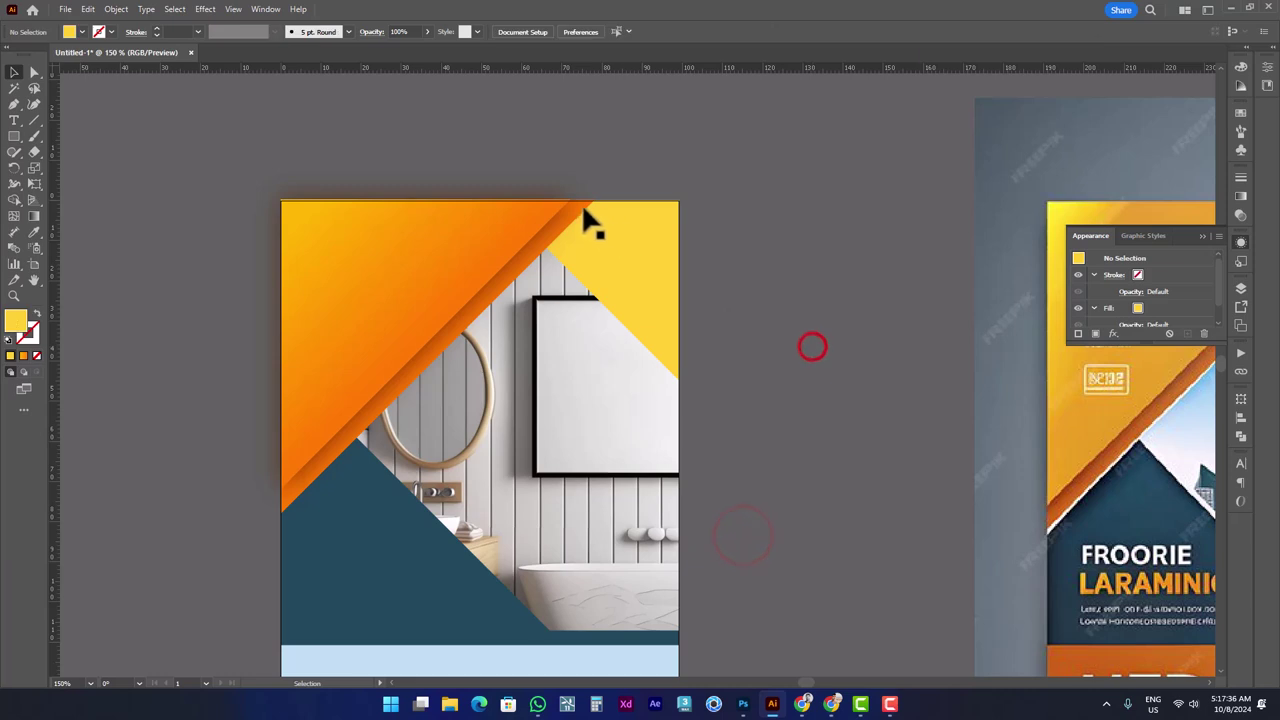
left_click(582, 207)
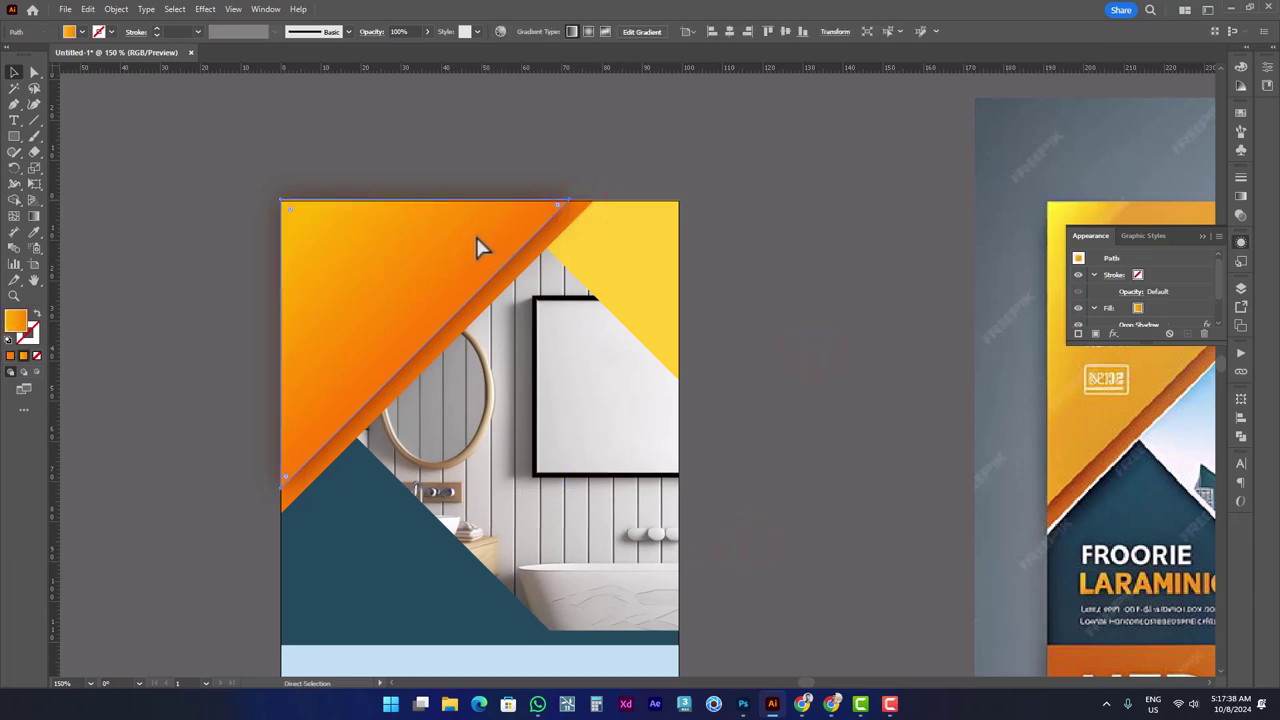
Extend the orange corner triangle down and right and target its Fill in Appearance.
left_click_drag(480, 249, 546, 243)
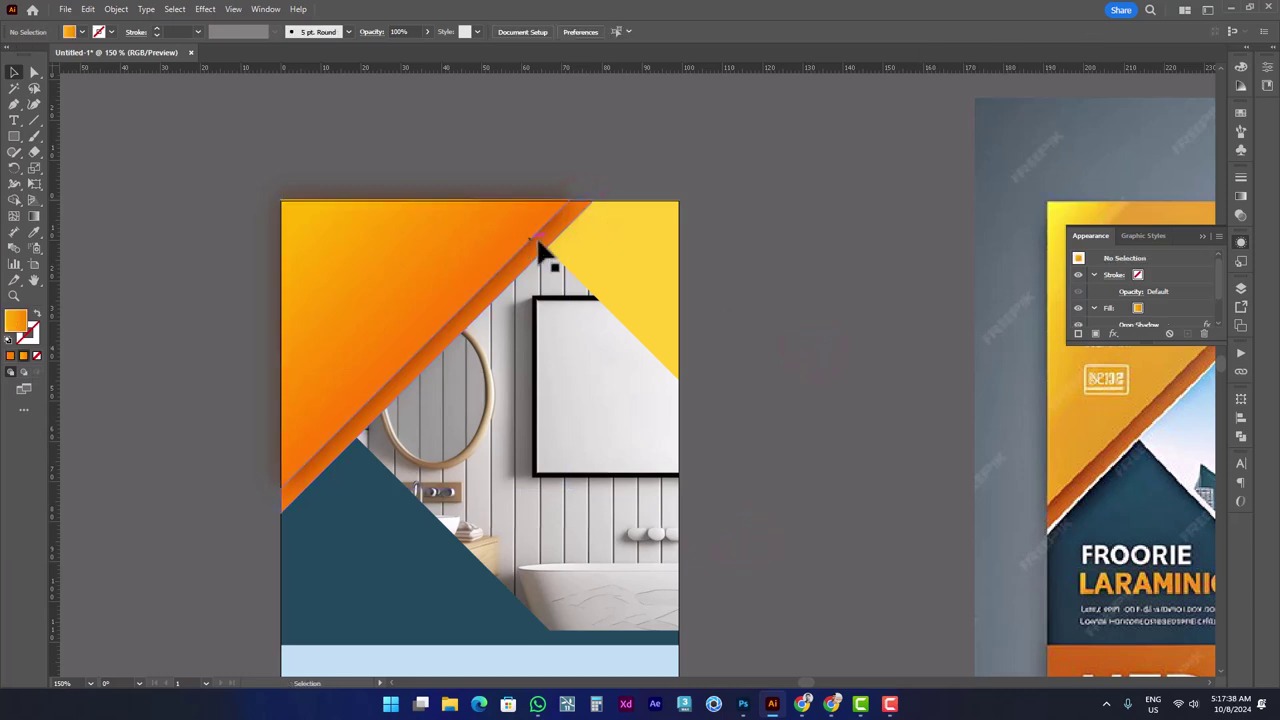
left_click(1162, 302)
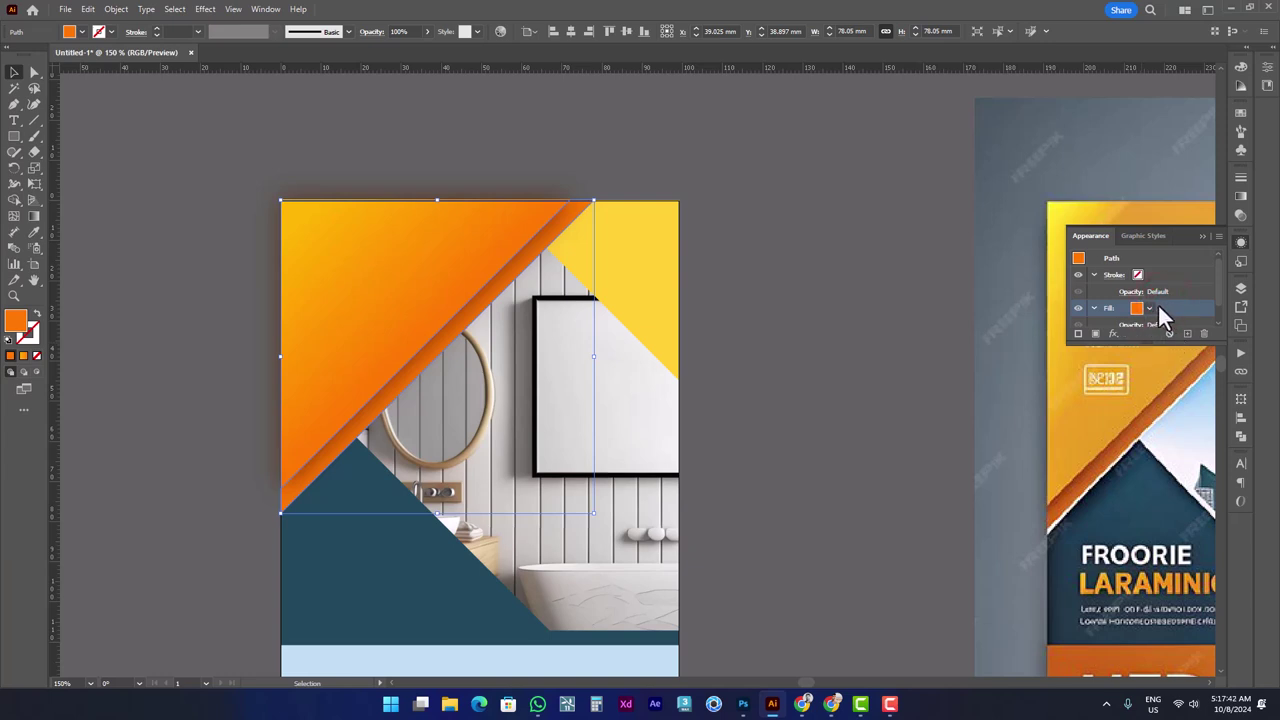
scroll(1160, 305, "down", 1)
left_click_drag(1157, 341, 1157, 468)
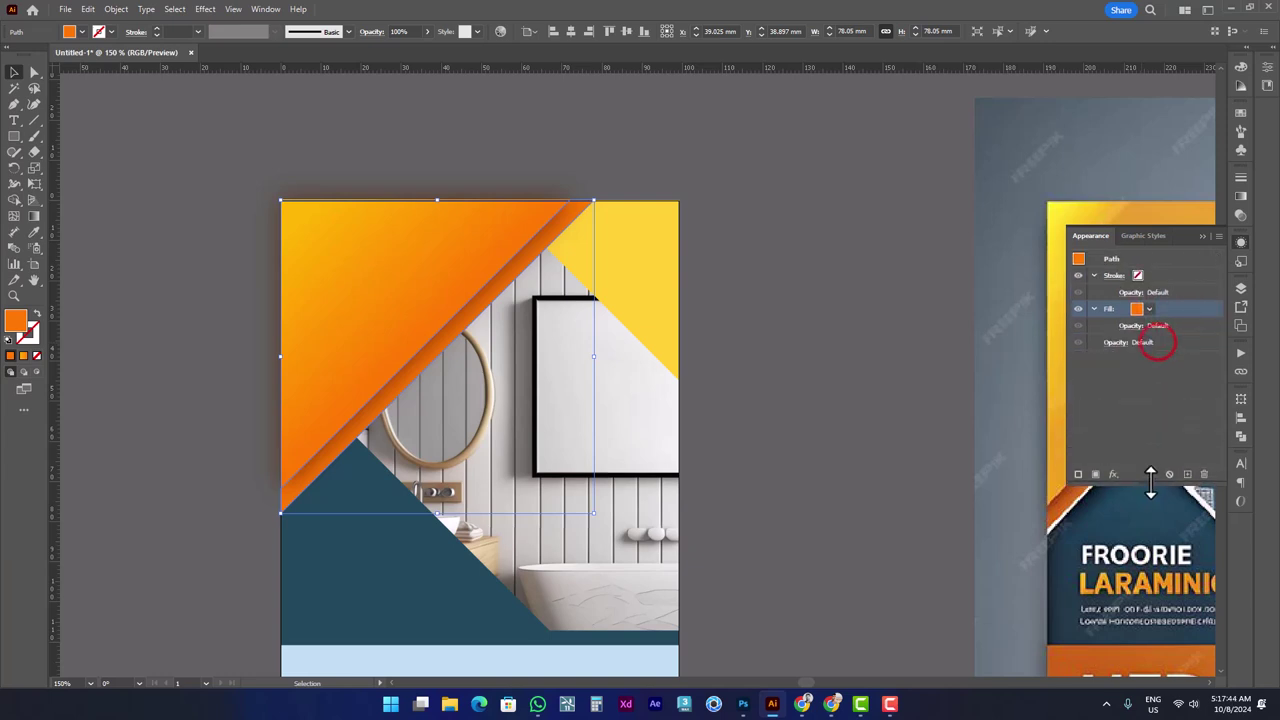
Add a Drop Shadow to the fill: Multiply, 75%, 0 mm offsets, 3 mm blur.
left_click(1113, 460)
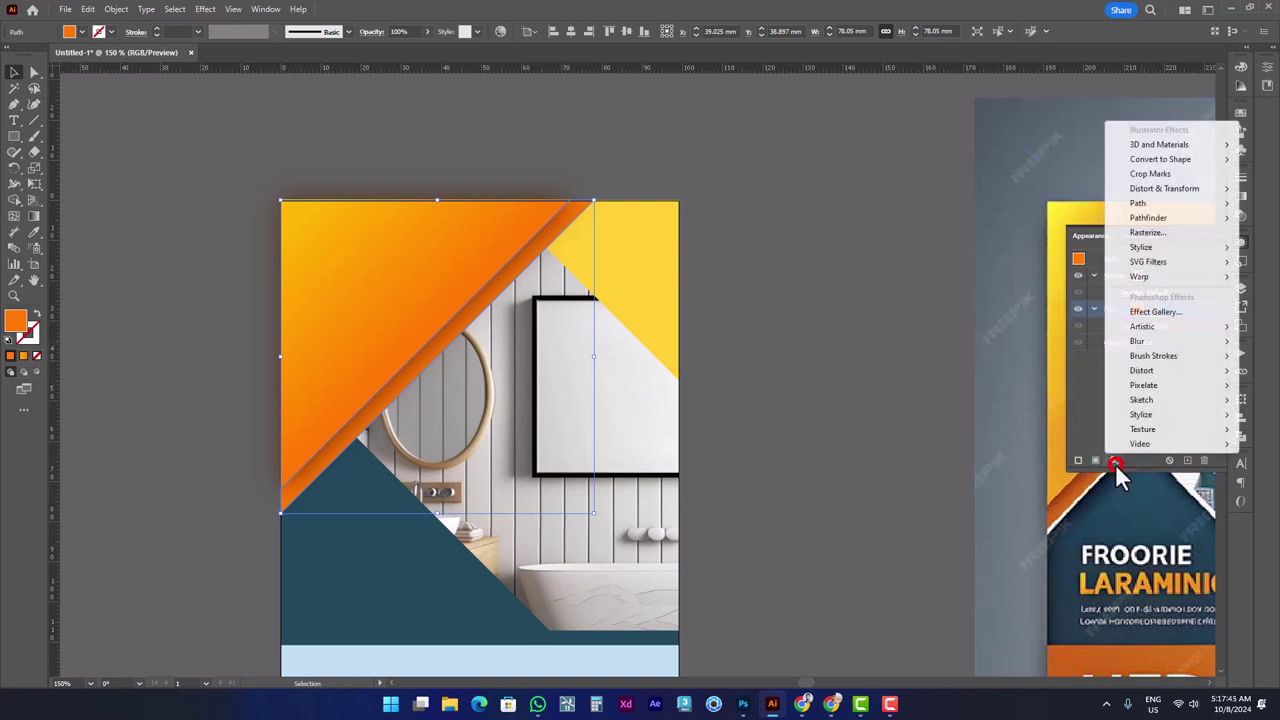
left_click(1140, 247)
left_click(1035, 249)
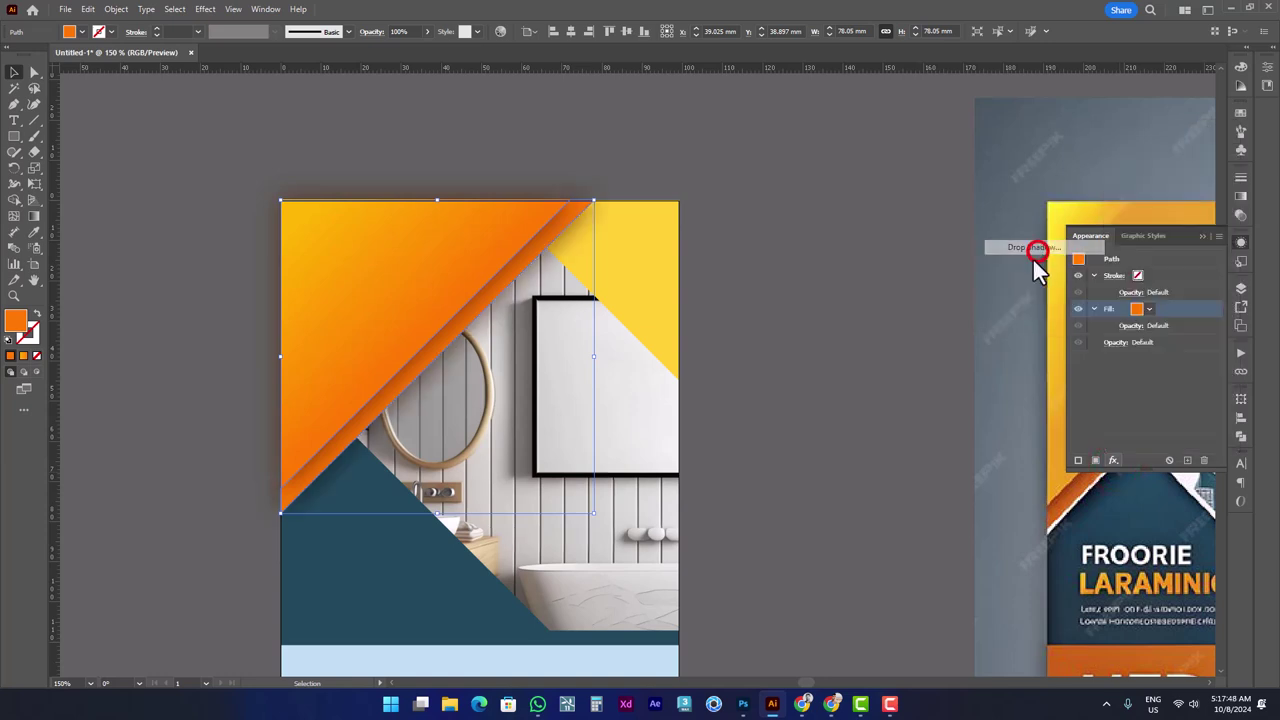
left_click(970, 607)
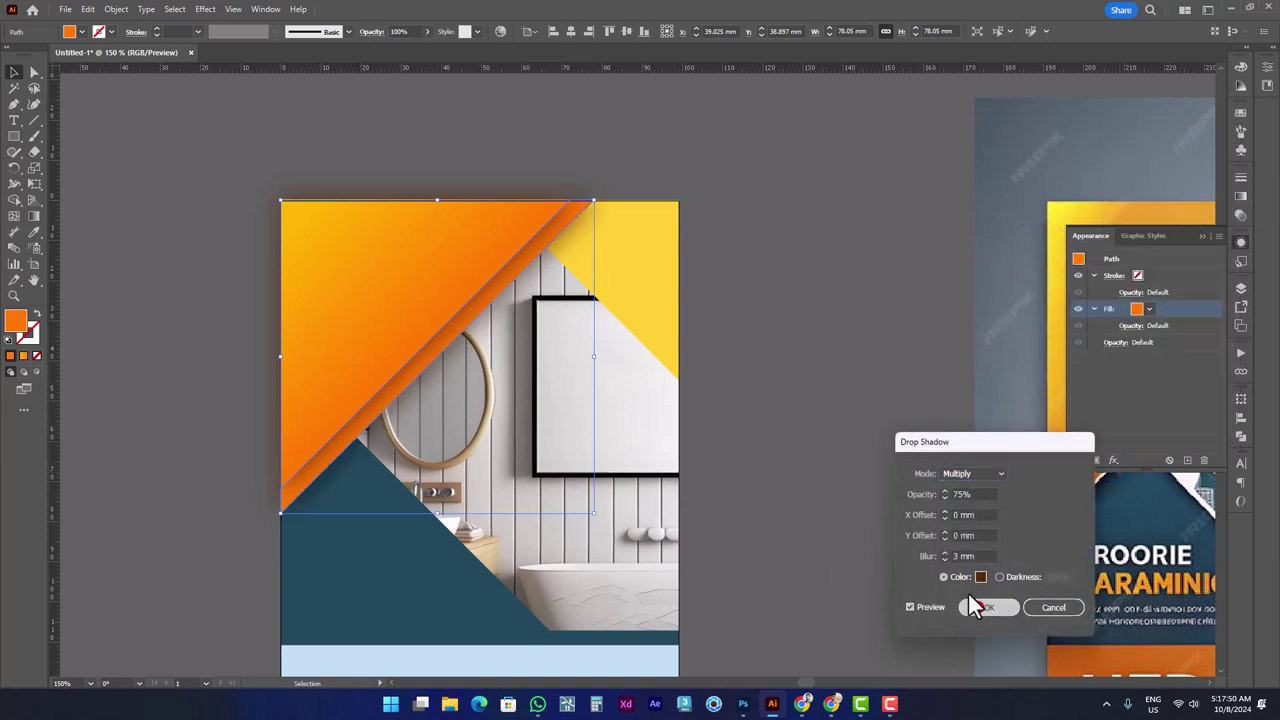
left_click(890, 358)
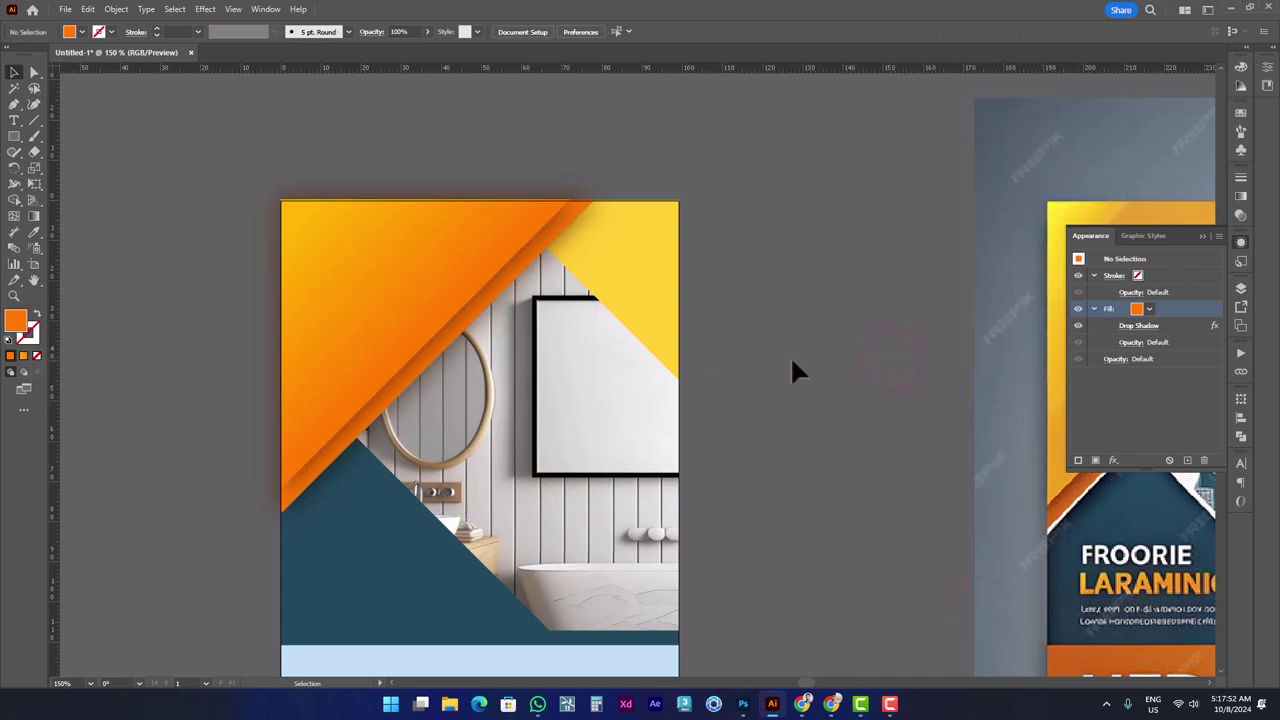
Isolate the bathroom photo clip group and select its diamond clipping path.
left_click_drag(783, 457, 597, 413)
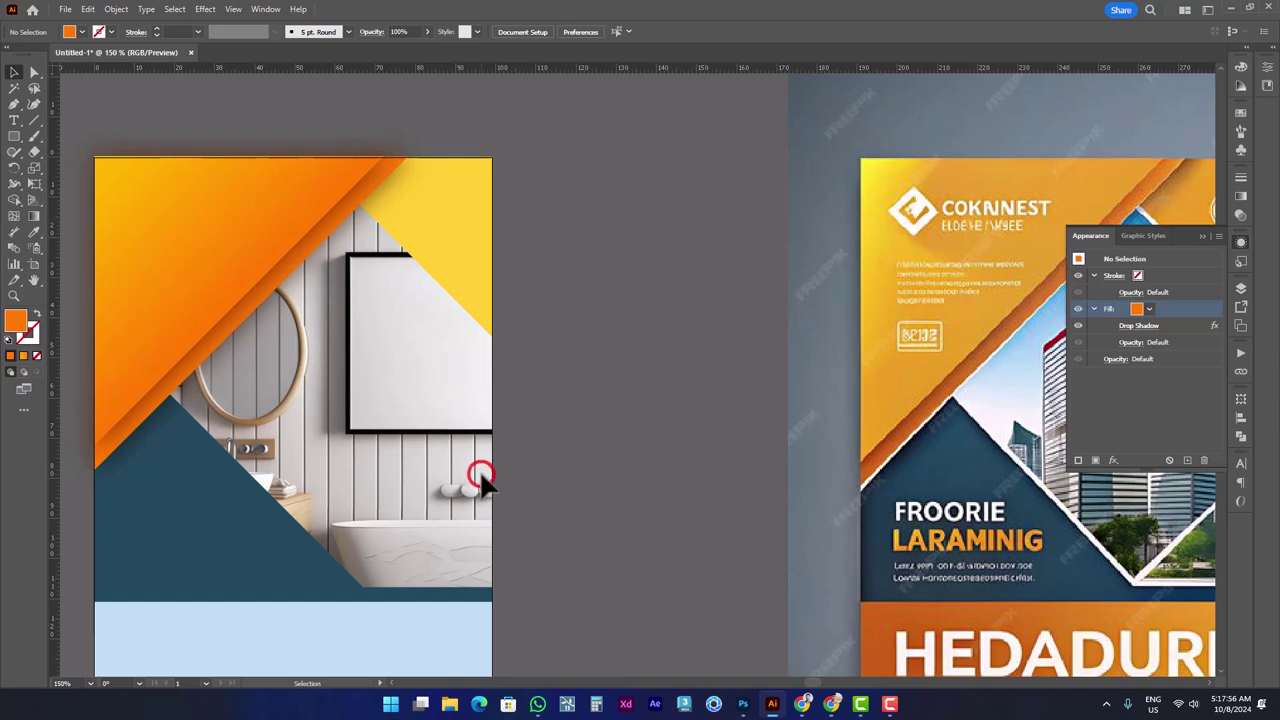
key("ctrl")
left_click(610, 436)
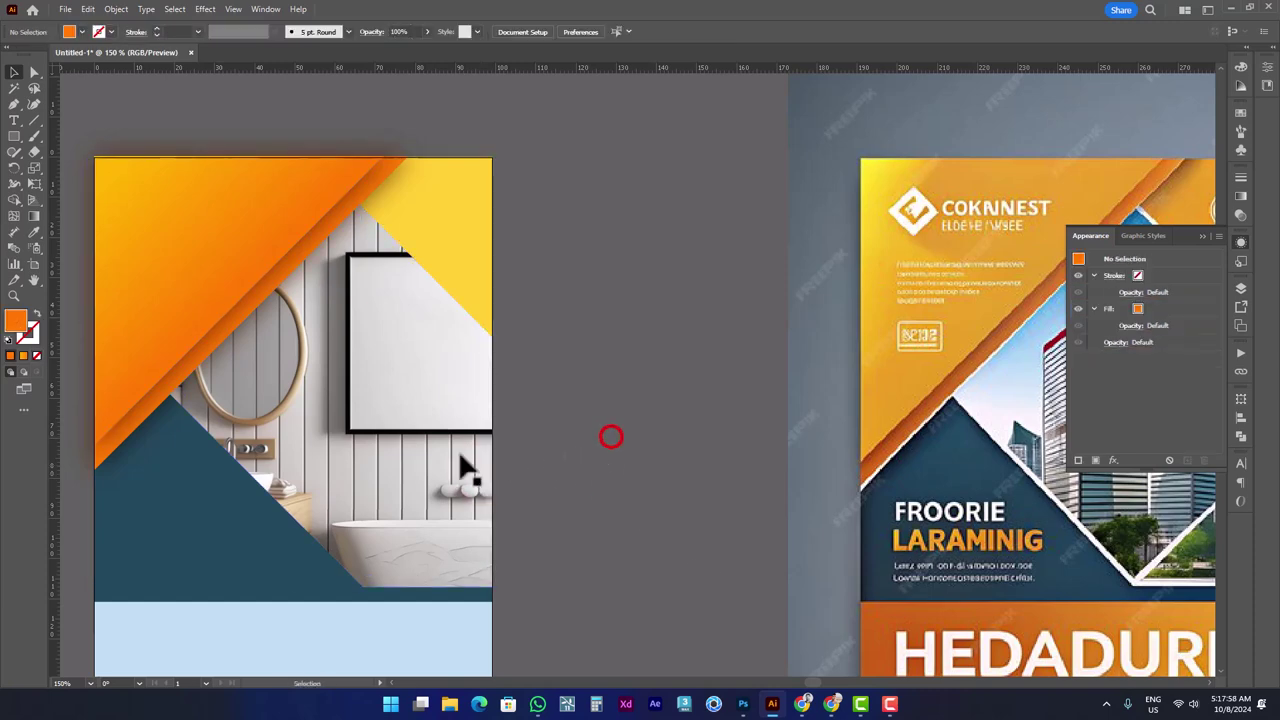
left_click(458, 450)
double_click(458, 448)
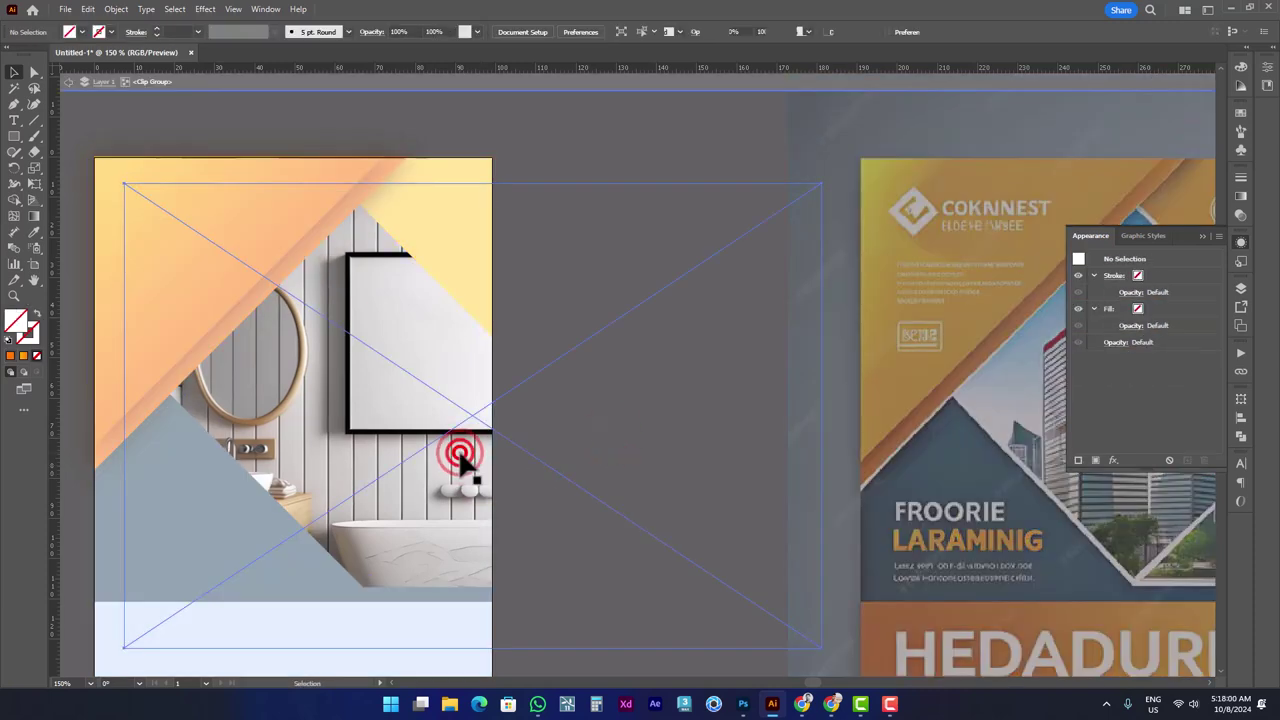
left_click(262, 486)
left_click(262, 486)
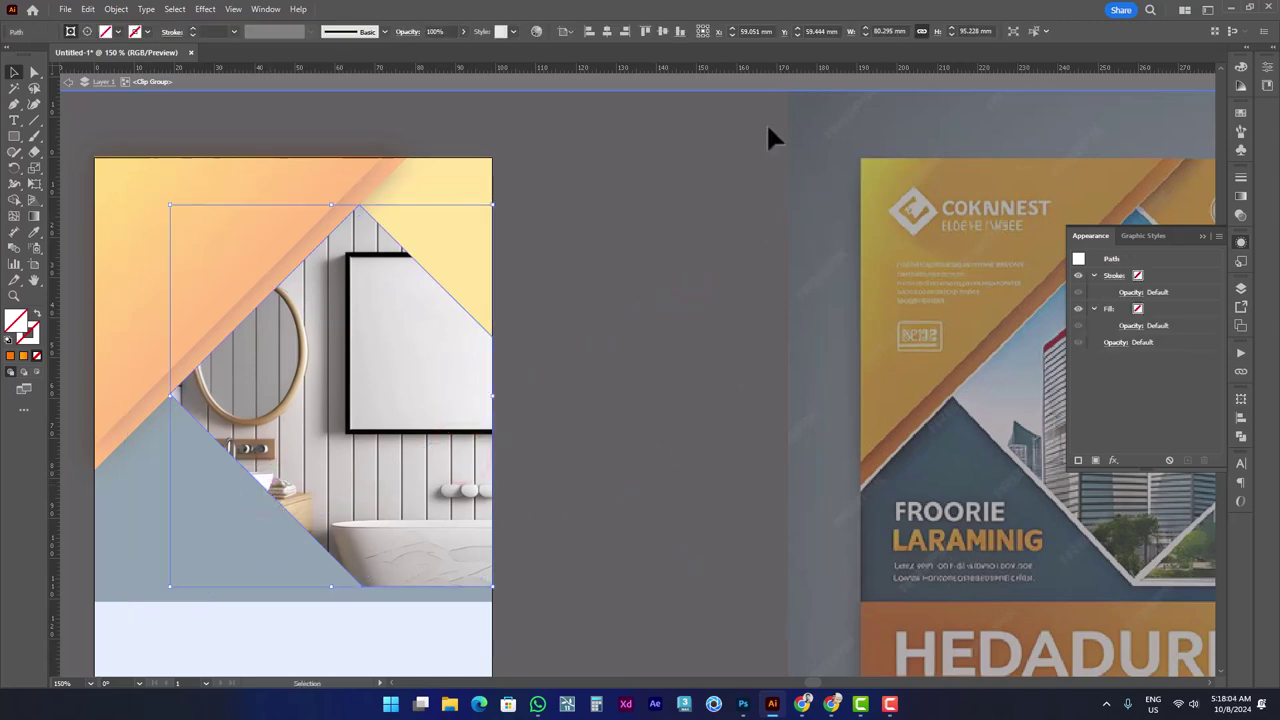
double_click(741, 128)
key("ctrl+z")
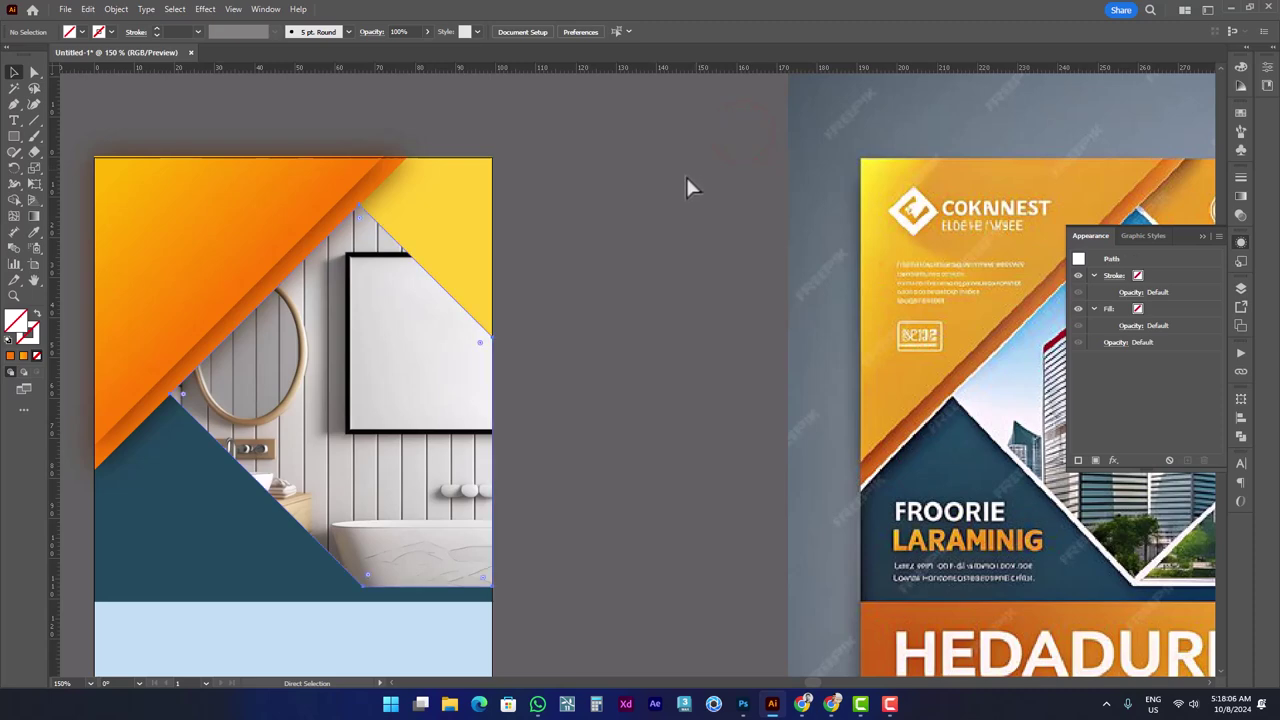
Give the diamond clipping path a white 2 pt stroke.
left_click(28, 333)
left_click(11, 356)
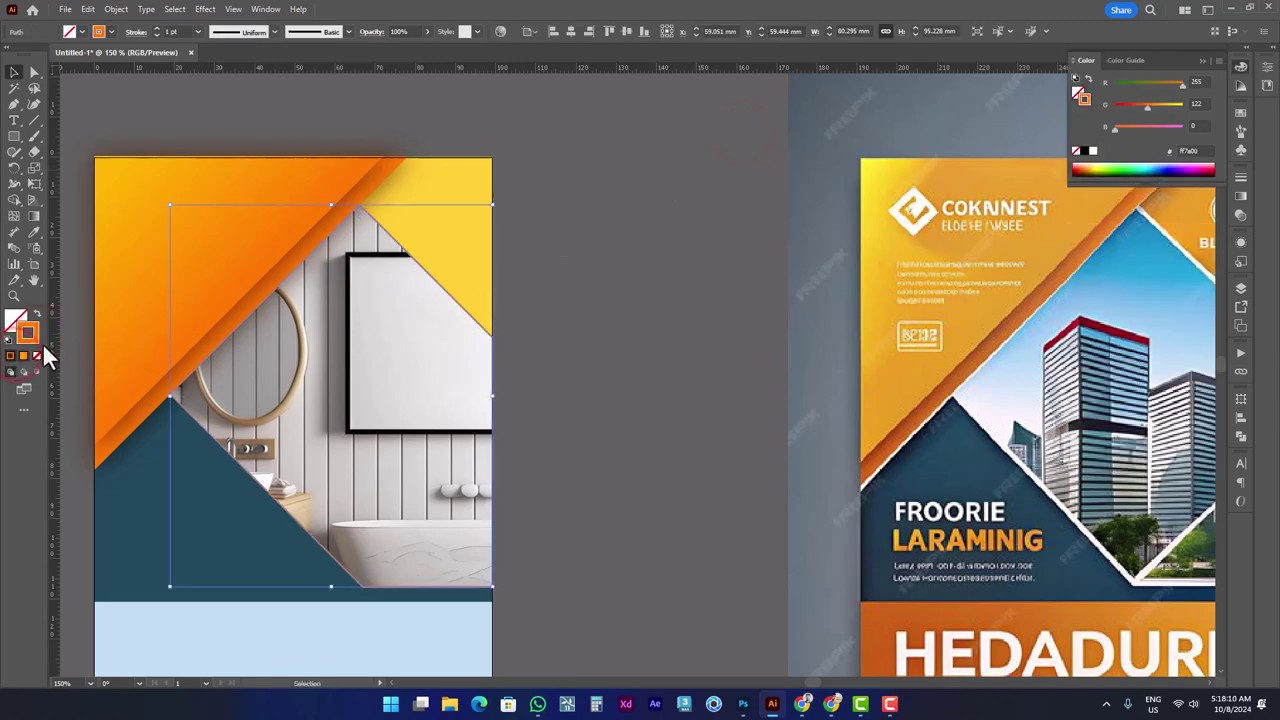
left_click(1090, 151)
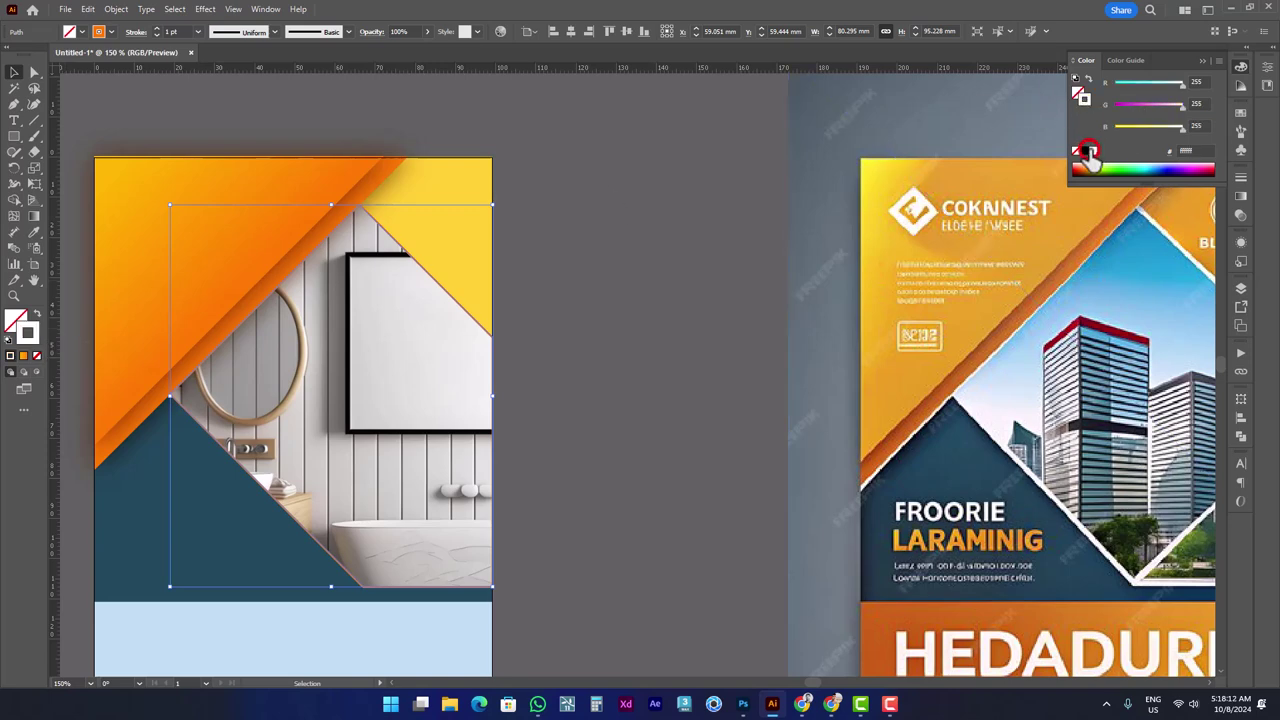
scroll(362, 225, "up", 1)
scroll(350, 215, "up", 3)
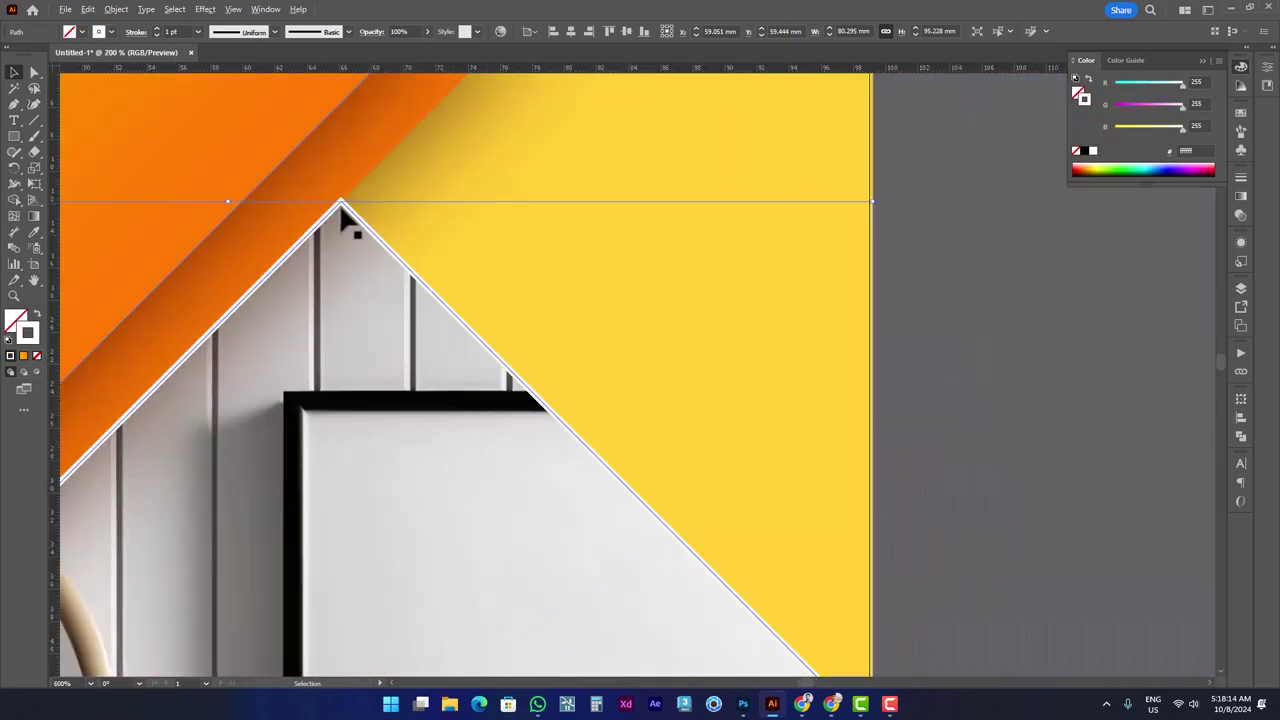
scroll(342, 212, "up", 2)
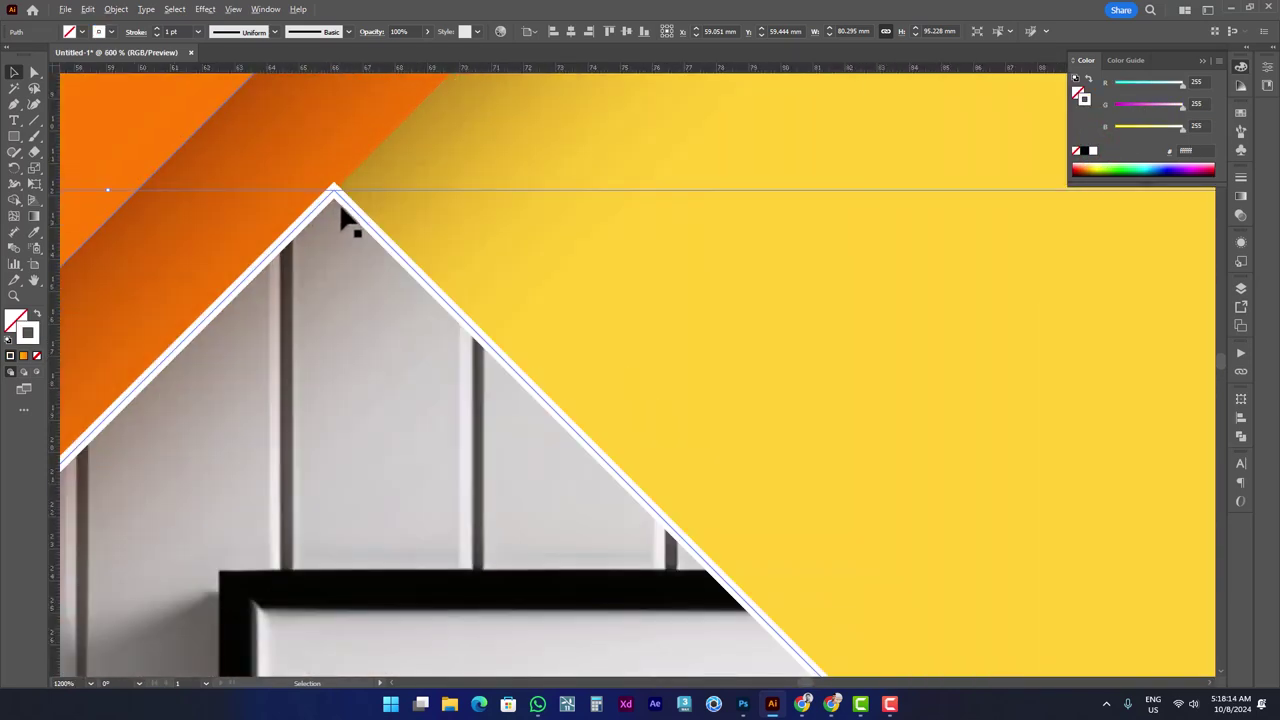
left_click(197, 33)
left_click(213, 106)
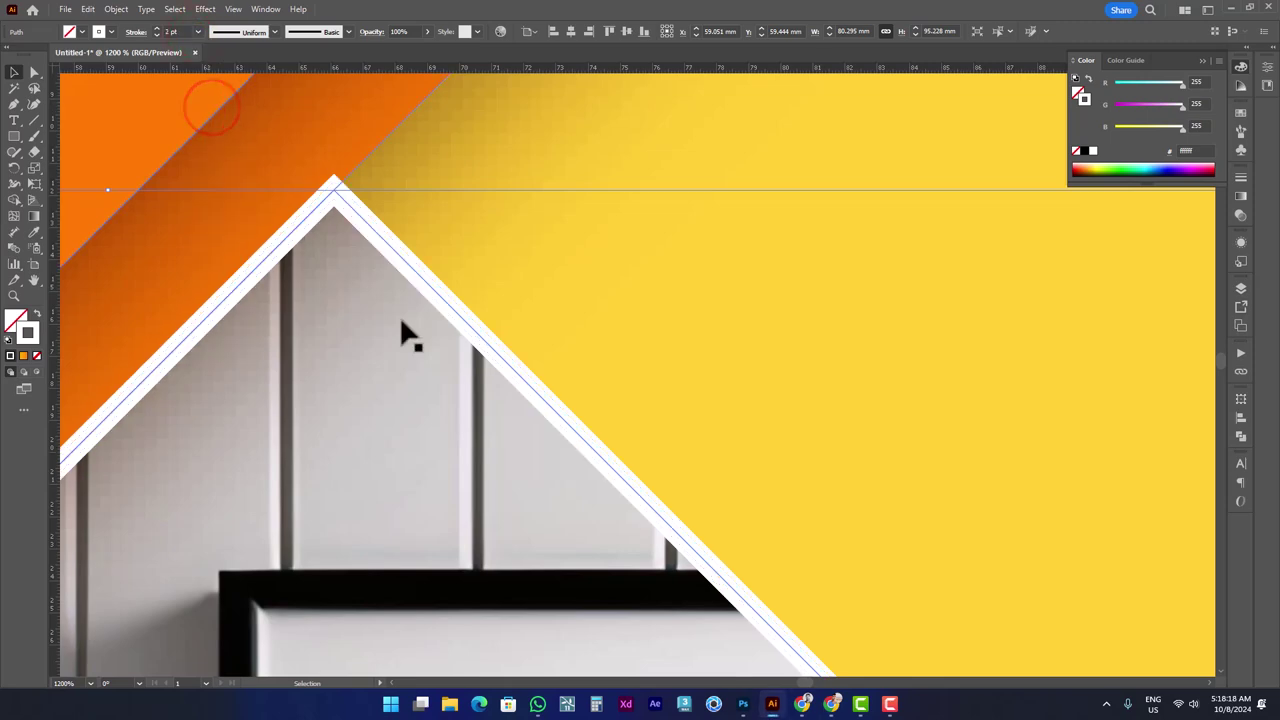
scroll(390, 330, "down", 4)
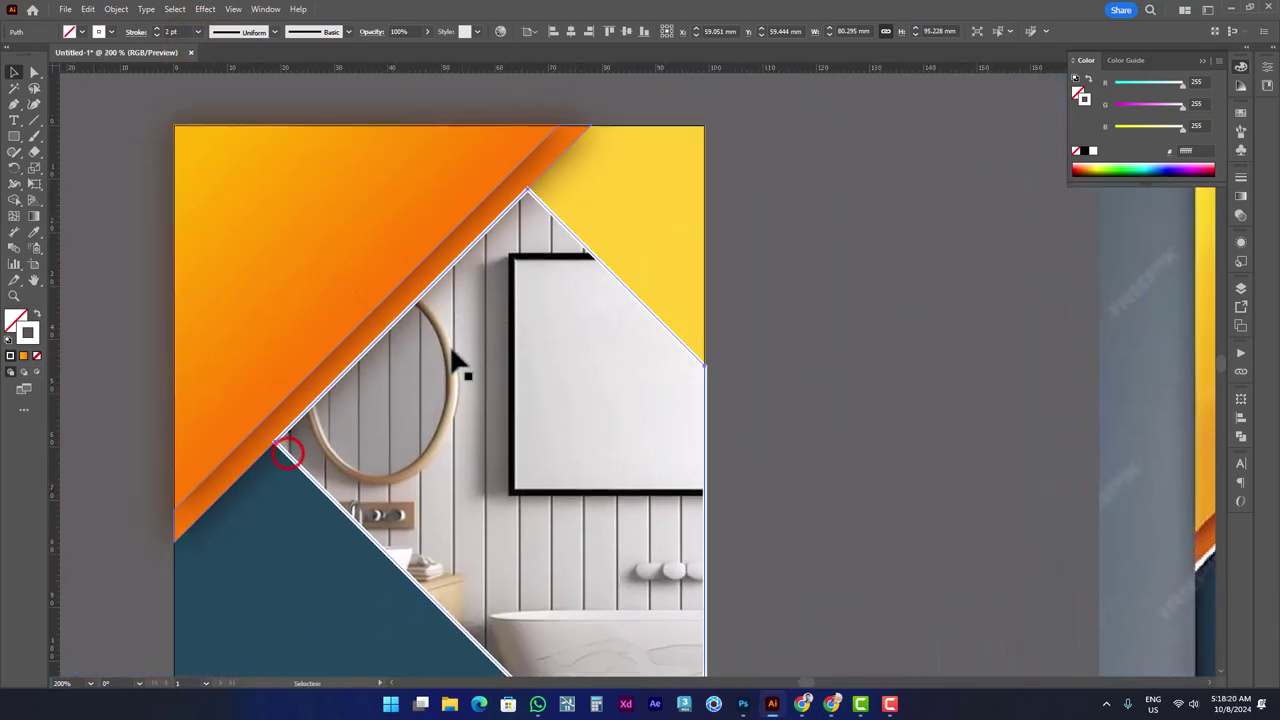
scroll(280, 374, "up", 1)
scroll(290, 557, "up", 1)
Align the white frame stroke to the inside in the Stroke panel.
left_click_drag(290, 557, 450, 344)
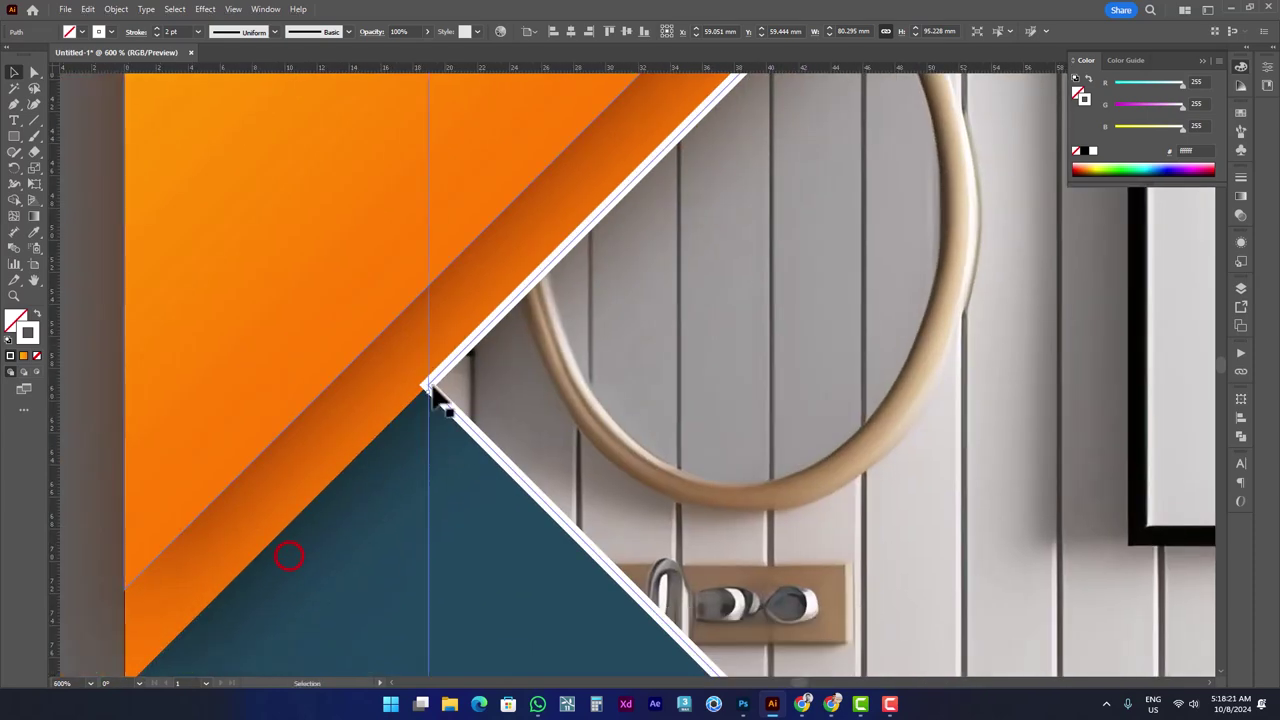
left_click(1240, 176)
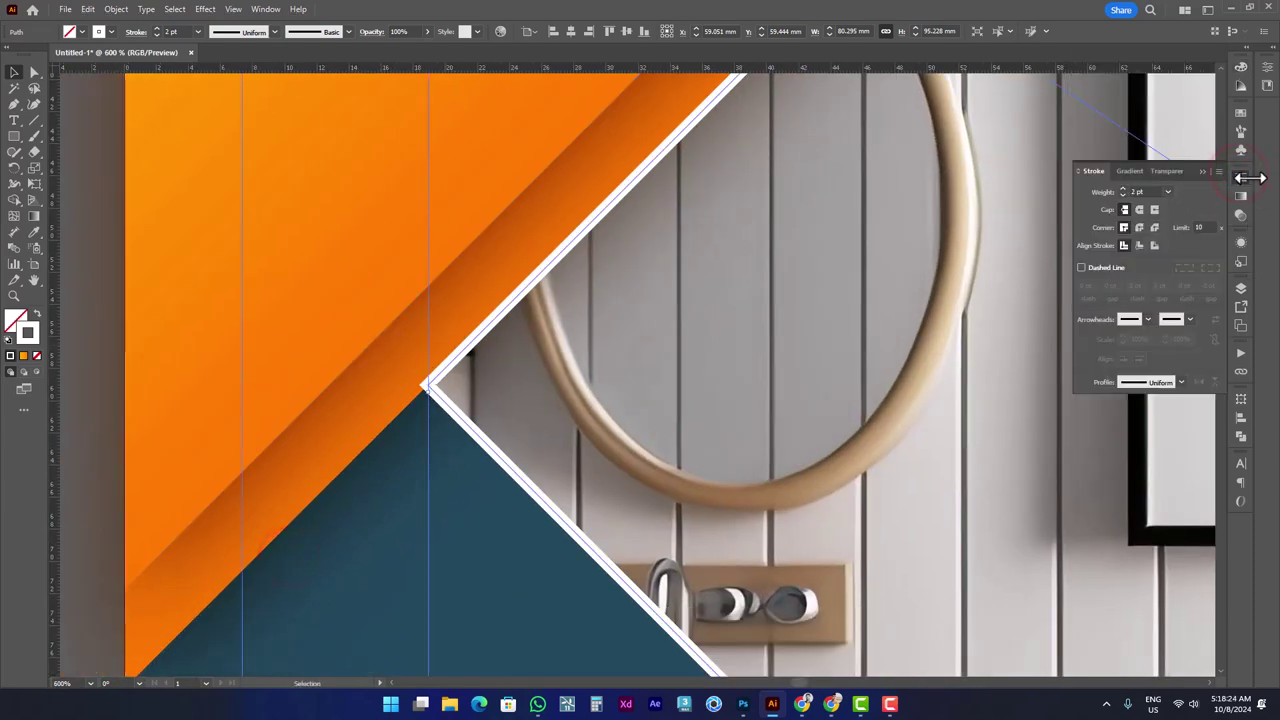
left_click(1218, 172)
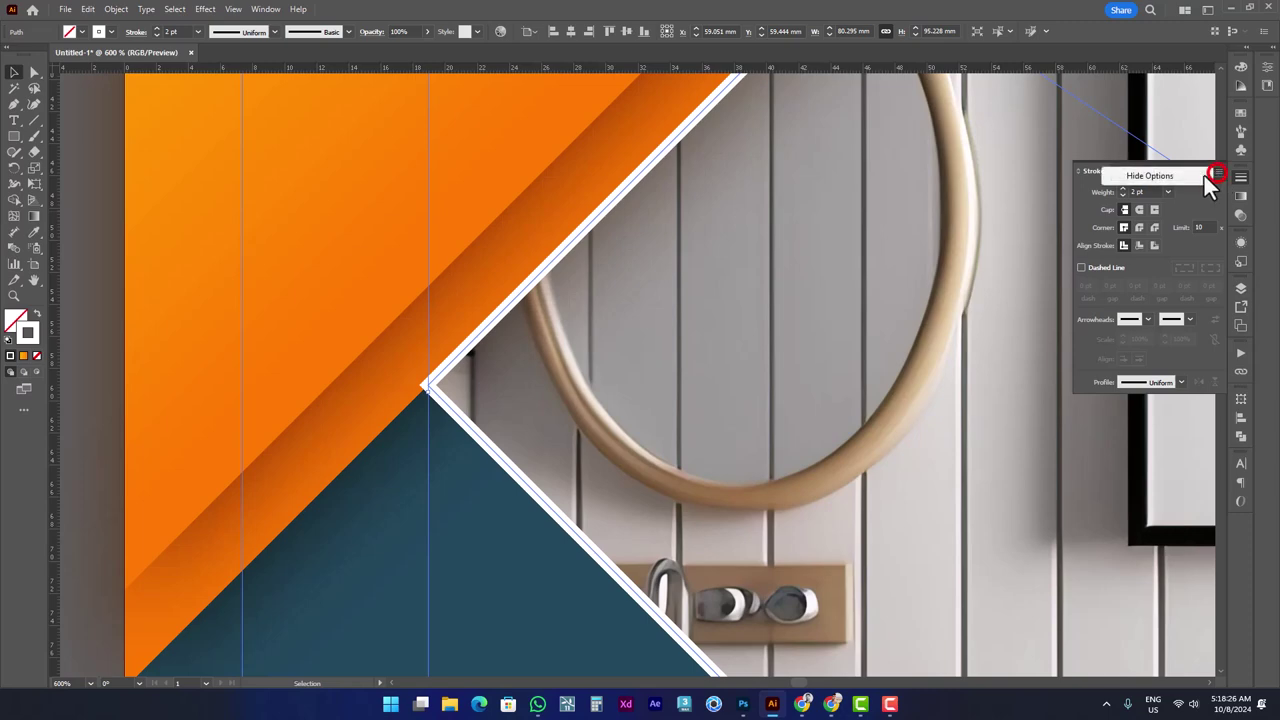
left_click(1160, 176)
left_click(1219, 172)
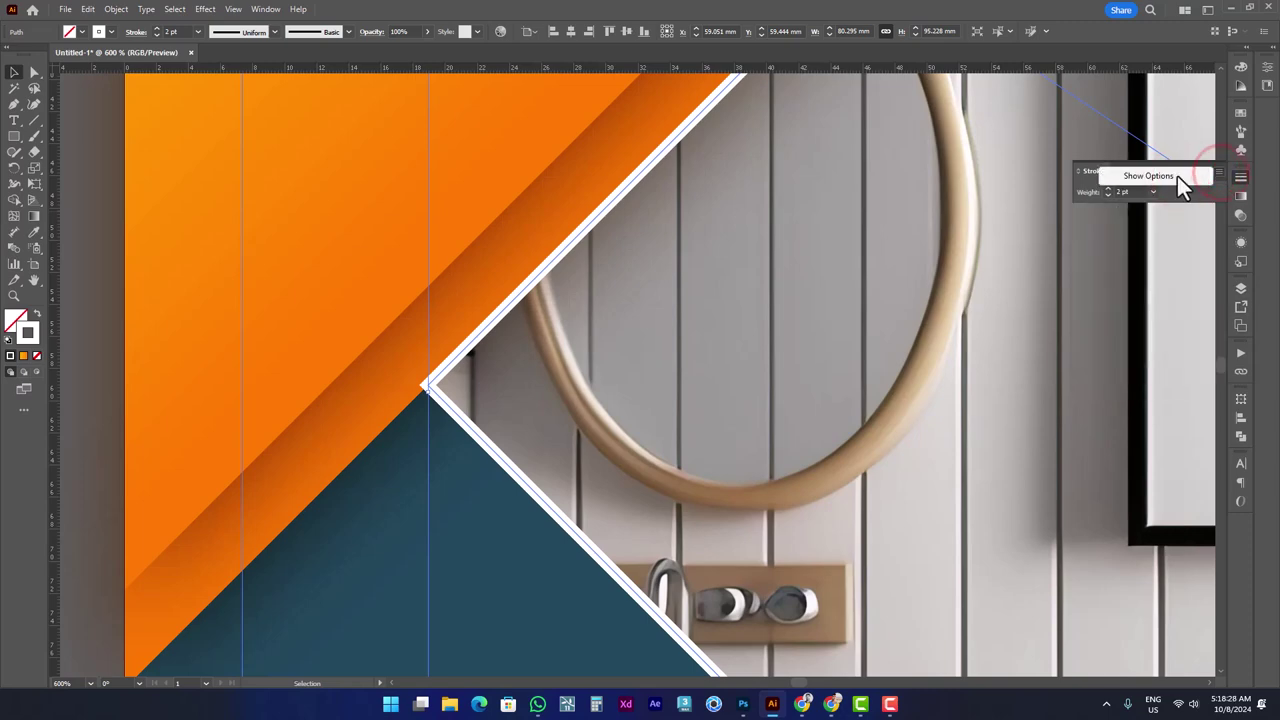
left_click(1177, 176)
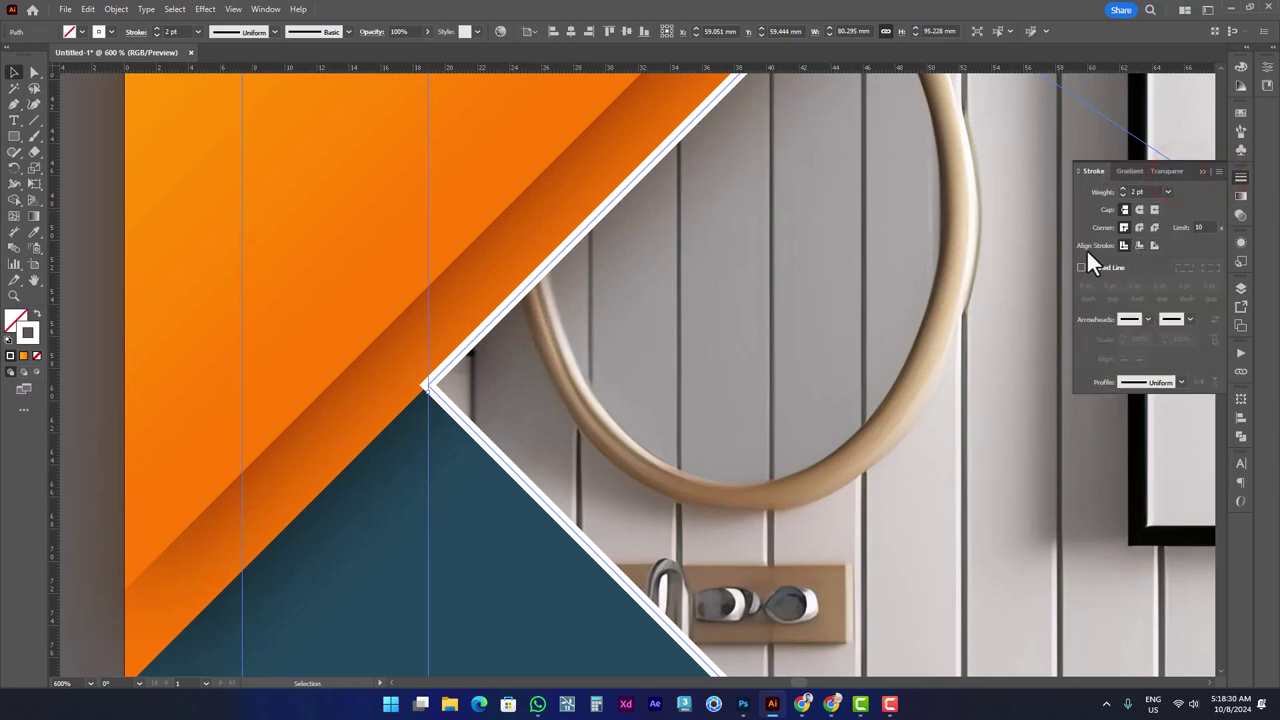
left_click(1139, 246)
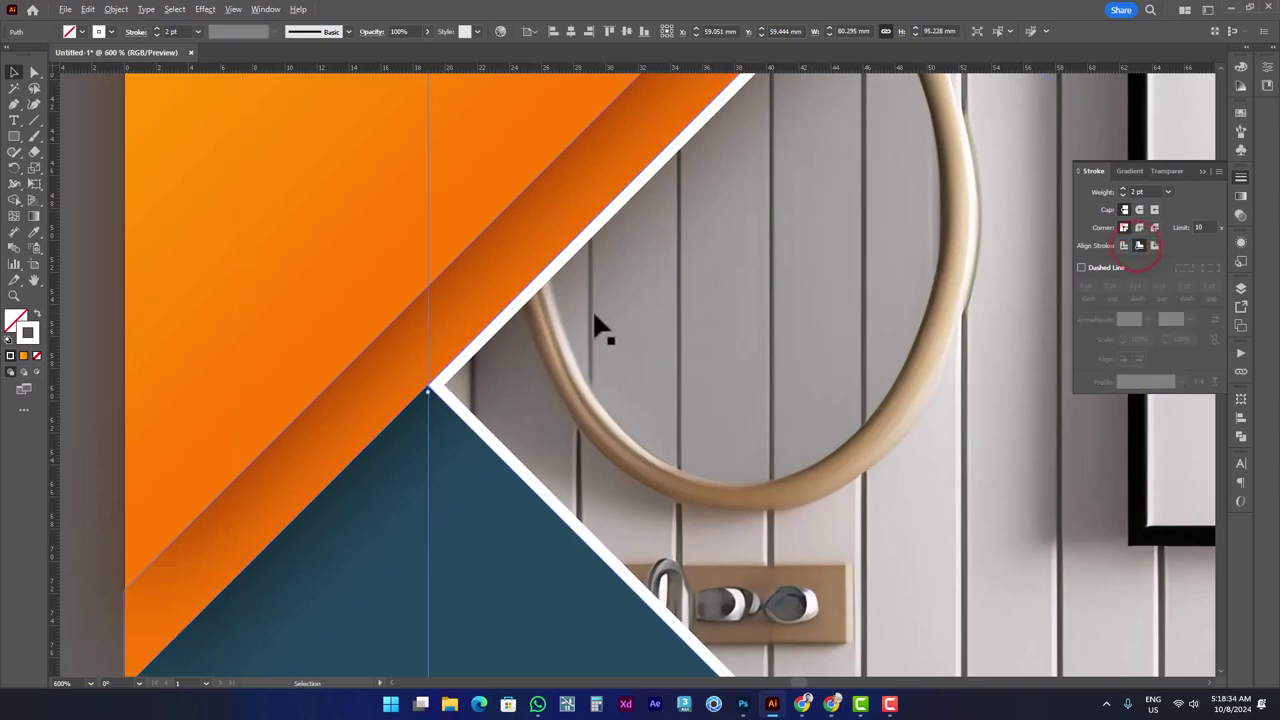
scroll(594, 329, "down", 4, "alt")
left_click(234, 290)
Select the bathroom photo clip group and show the Appearance panel's fx effects list.
scroll(234, 290, "down", 1, "alt")
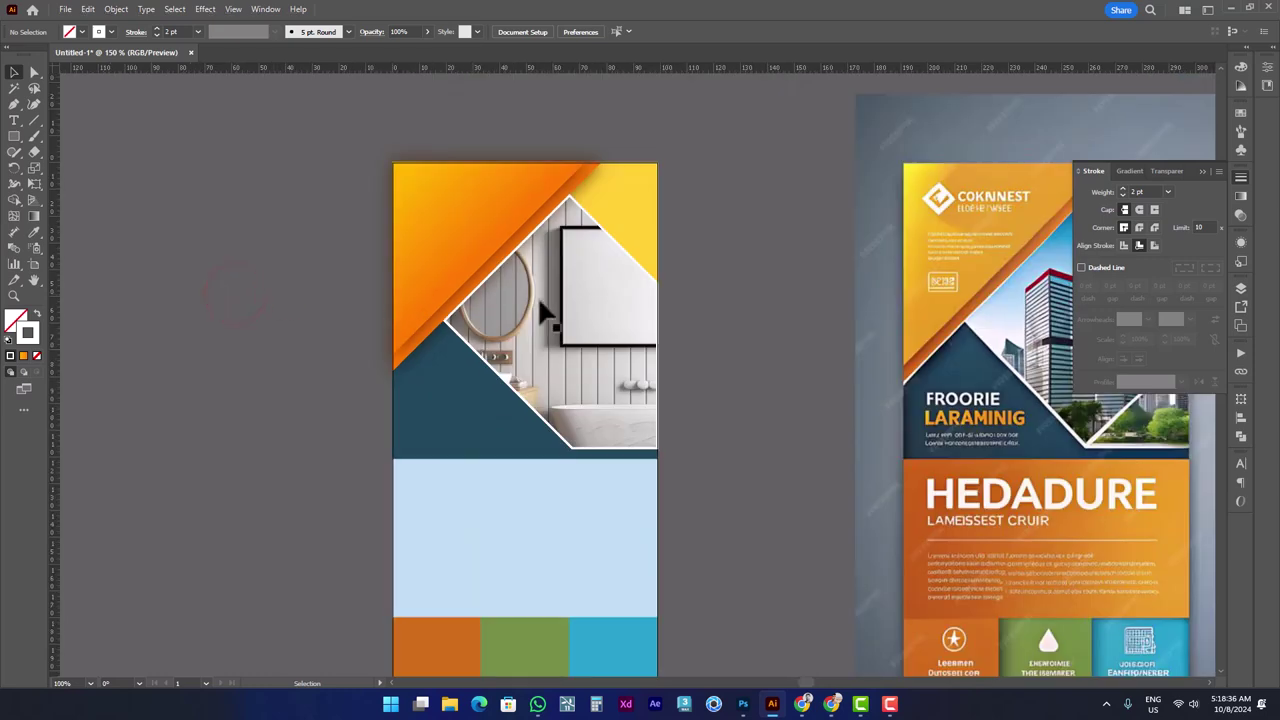
left_click_drag(752, 282, 560, 306)
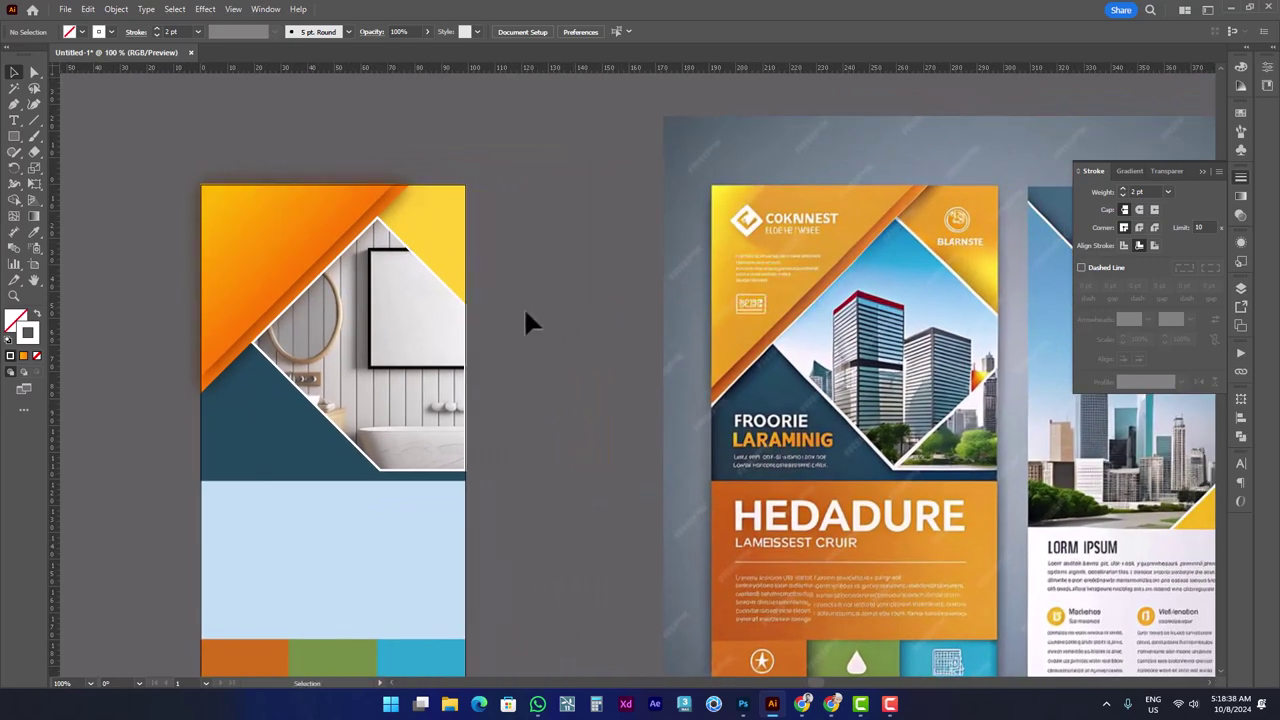
left_click(423, 316)
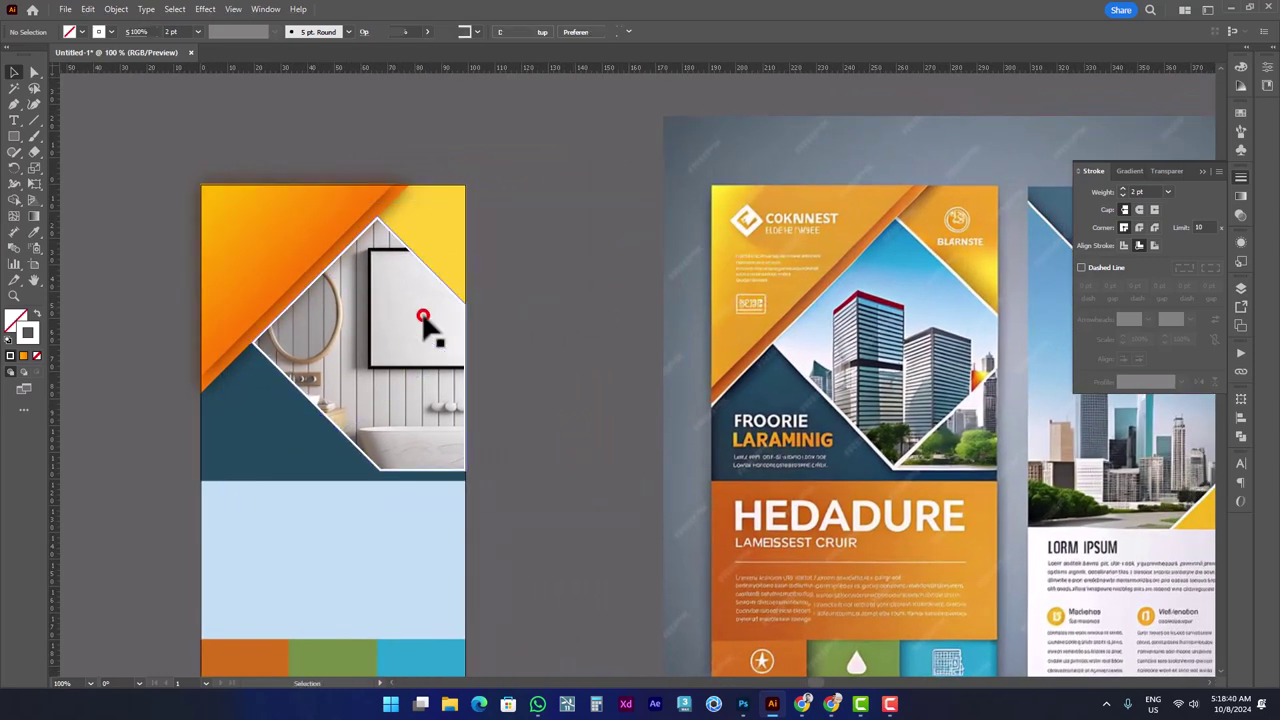
left_click_drag(423, 316, 451, 294)
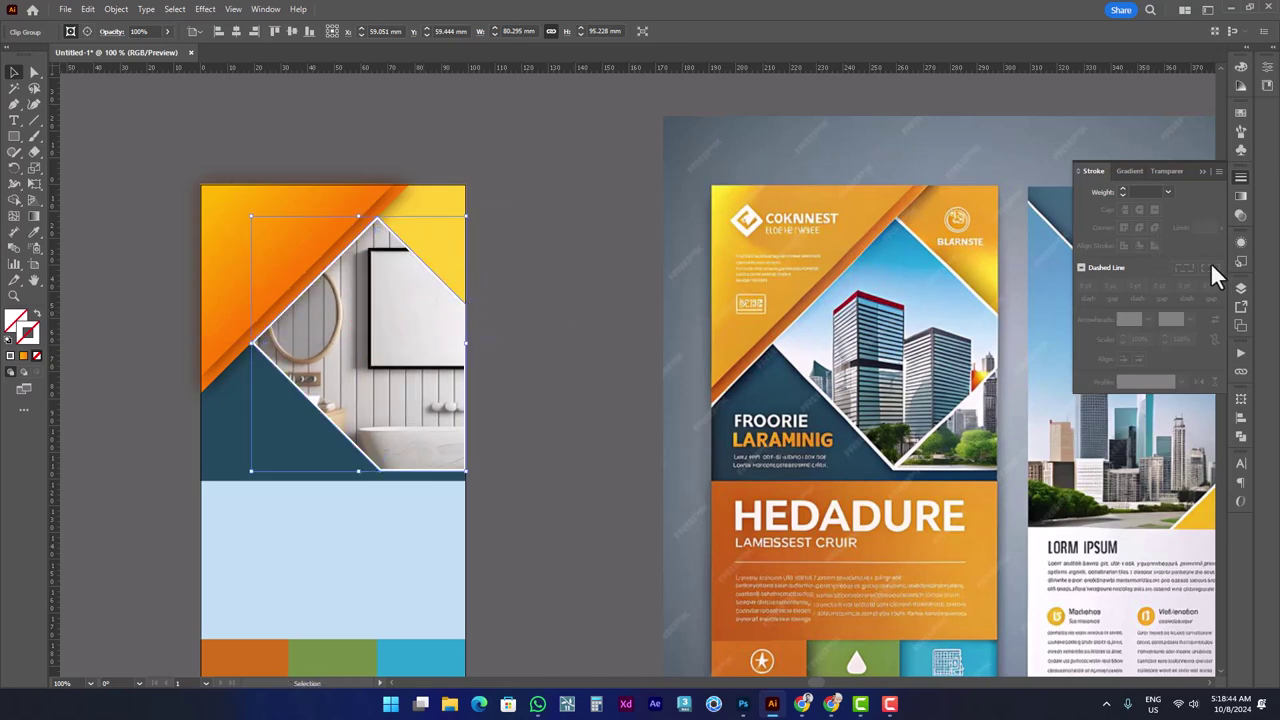
left_click(1240, 241)
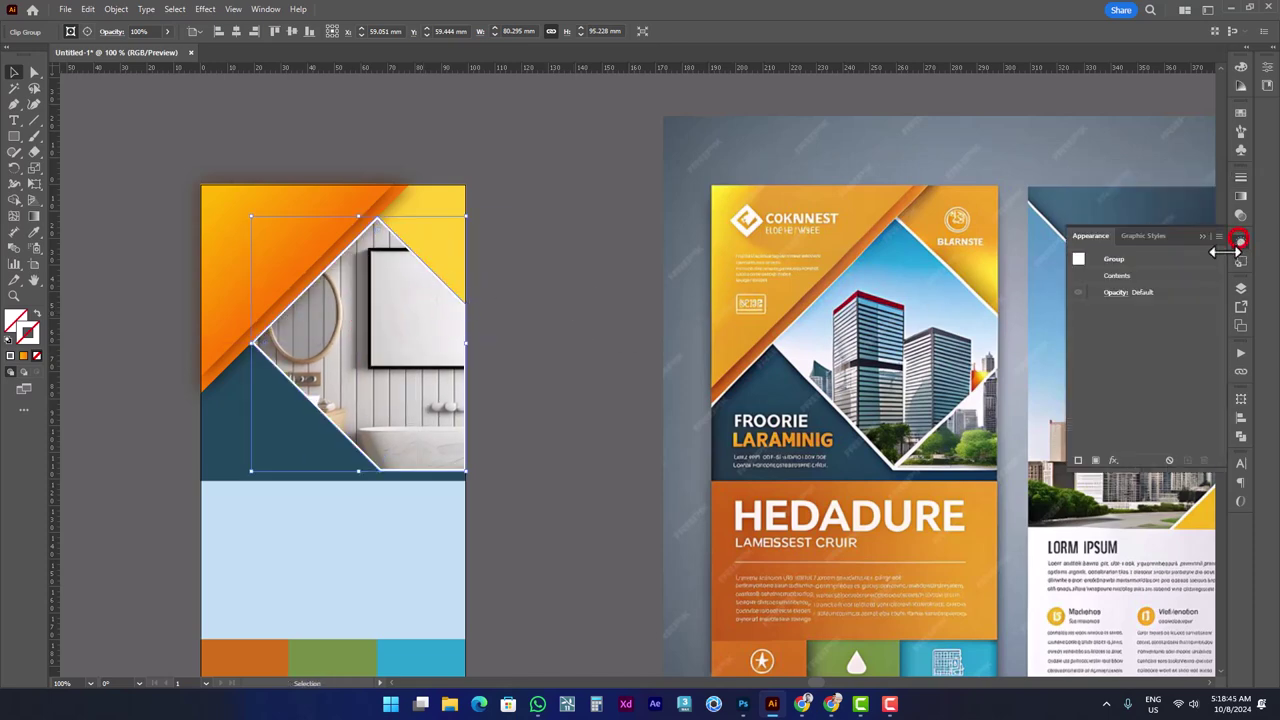
left_click(1144, 257)
left_click(1113, 460)
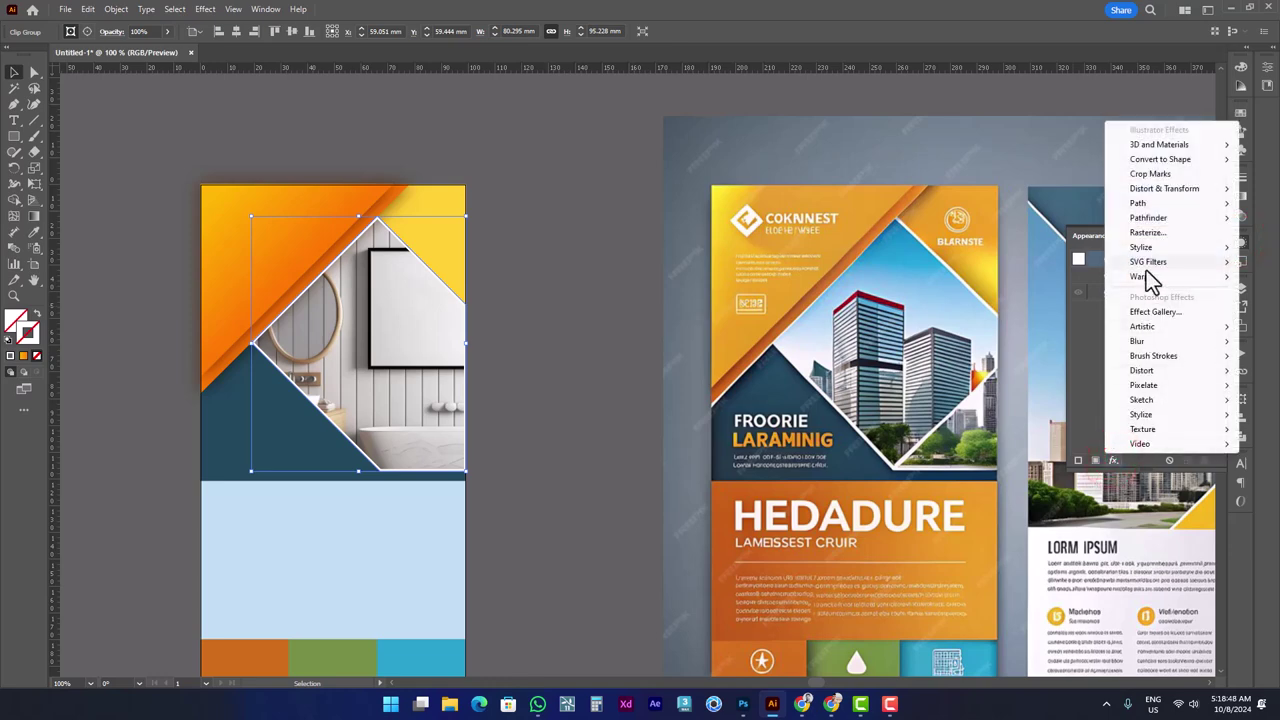
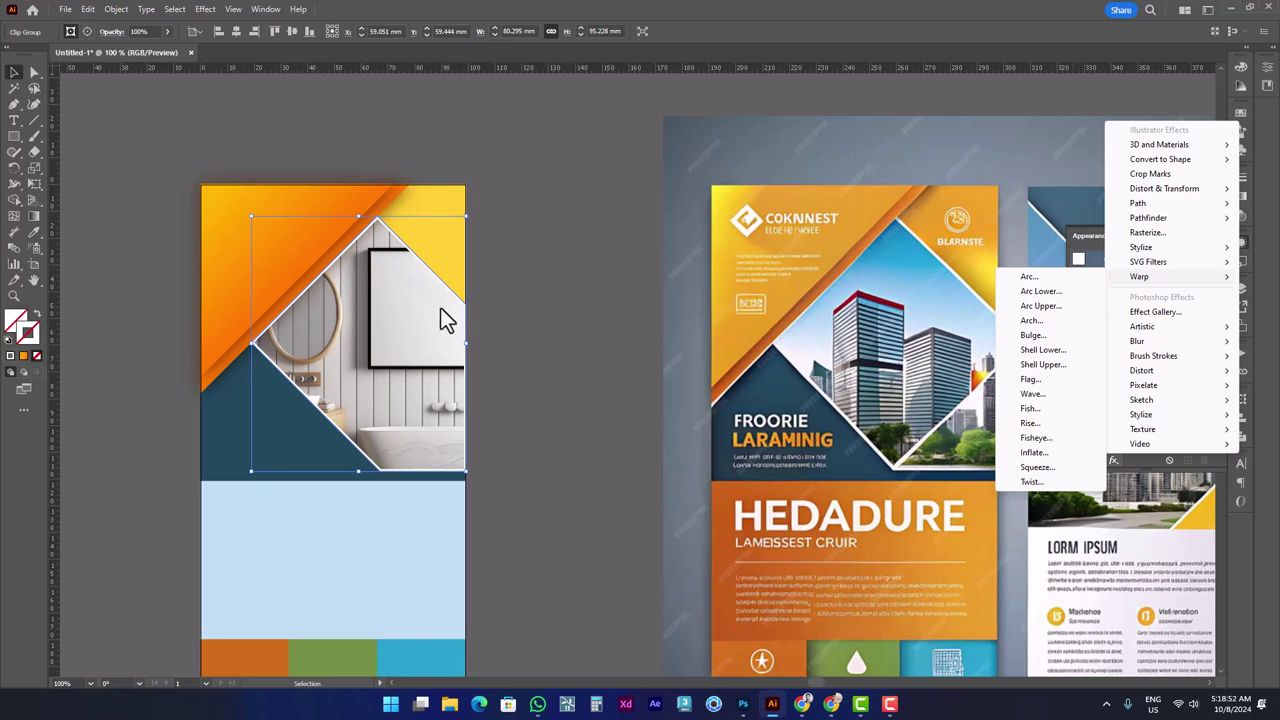
Bring the clipped bathroom image to the front of the stacking order.
left_click(548, 333)
scroll(468, 479, "up", 3)
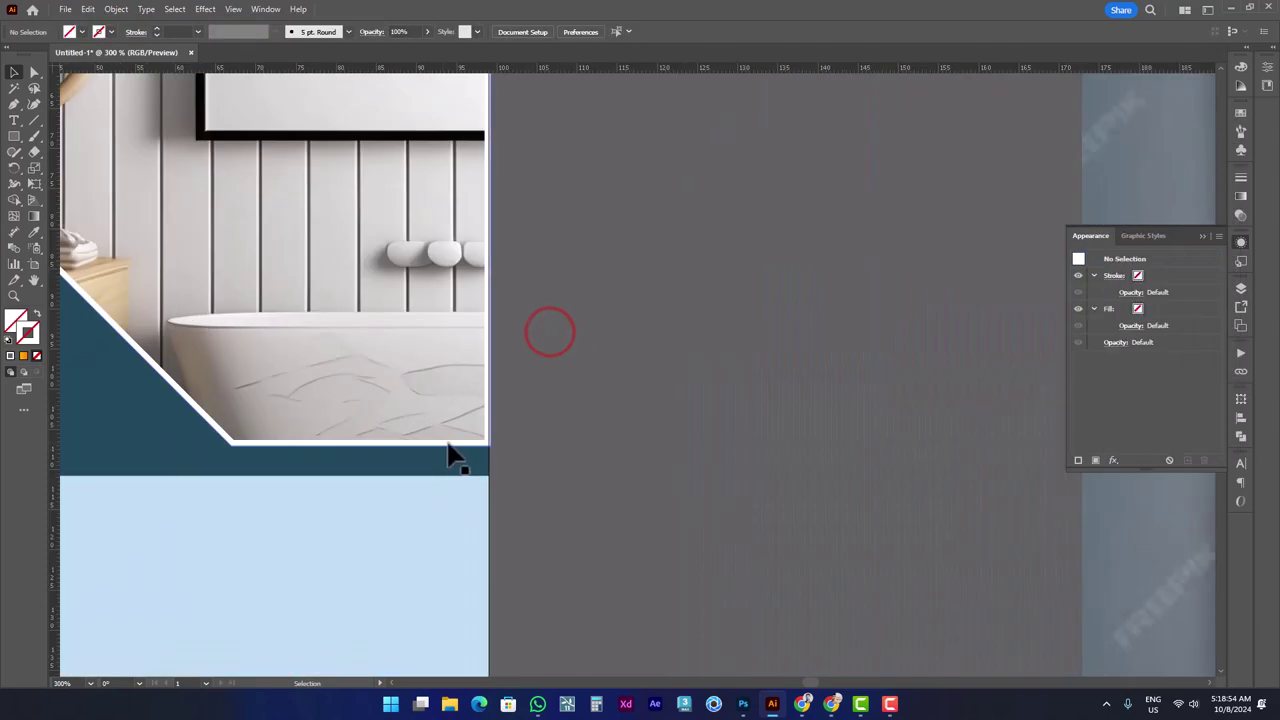
left_click(449, 357)
left_click_drag(437, 346, 611, 309)
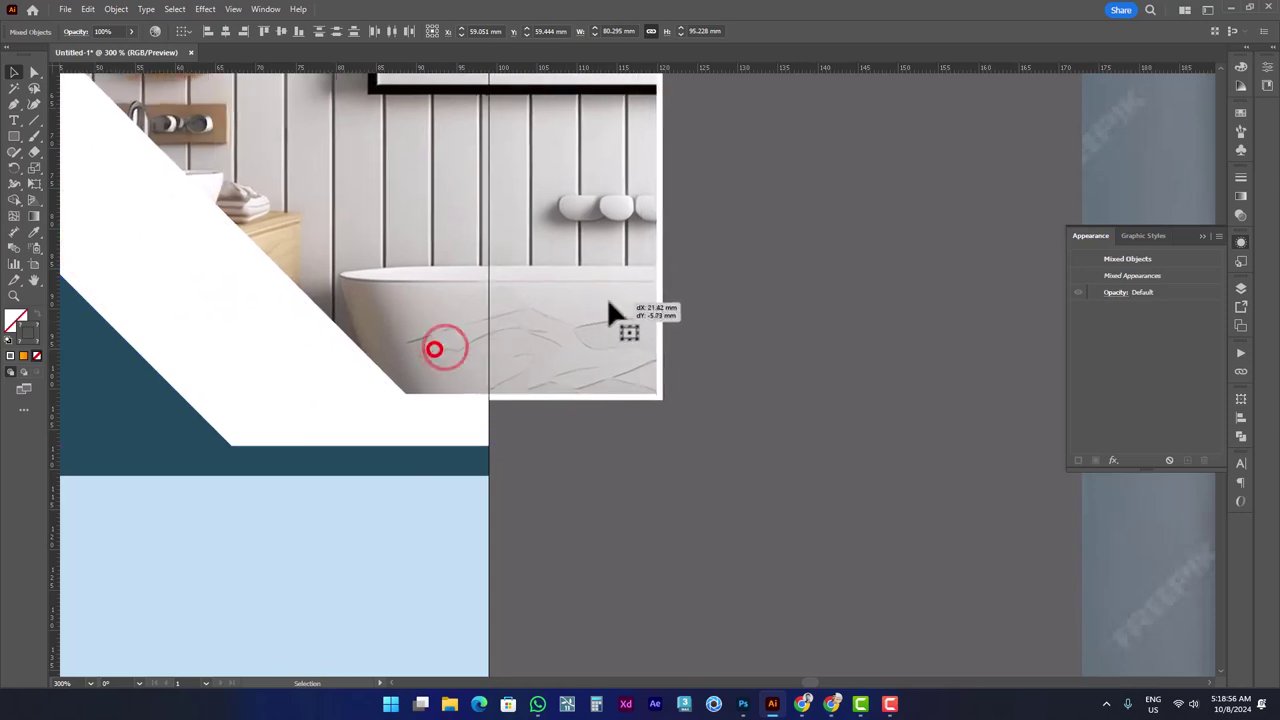
key("ctrl+z")
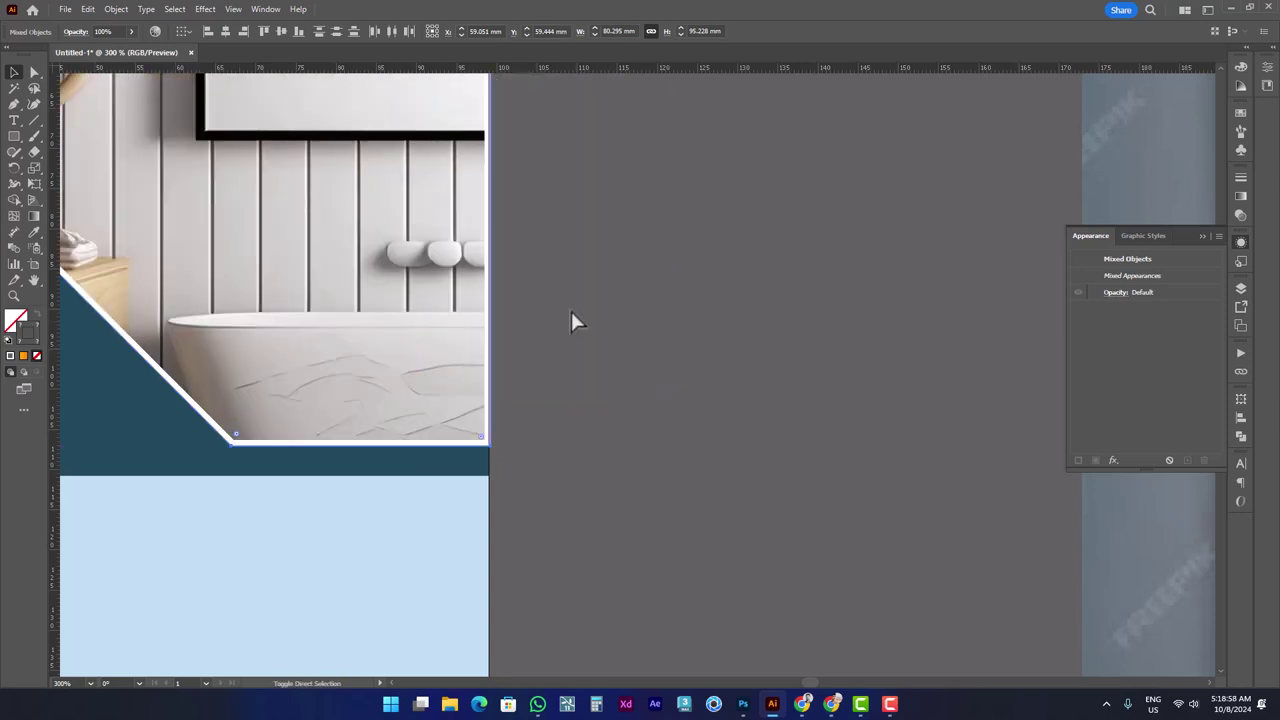
right_click(396, 312)
left_click(463, 521)
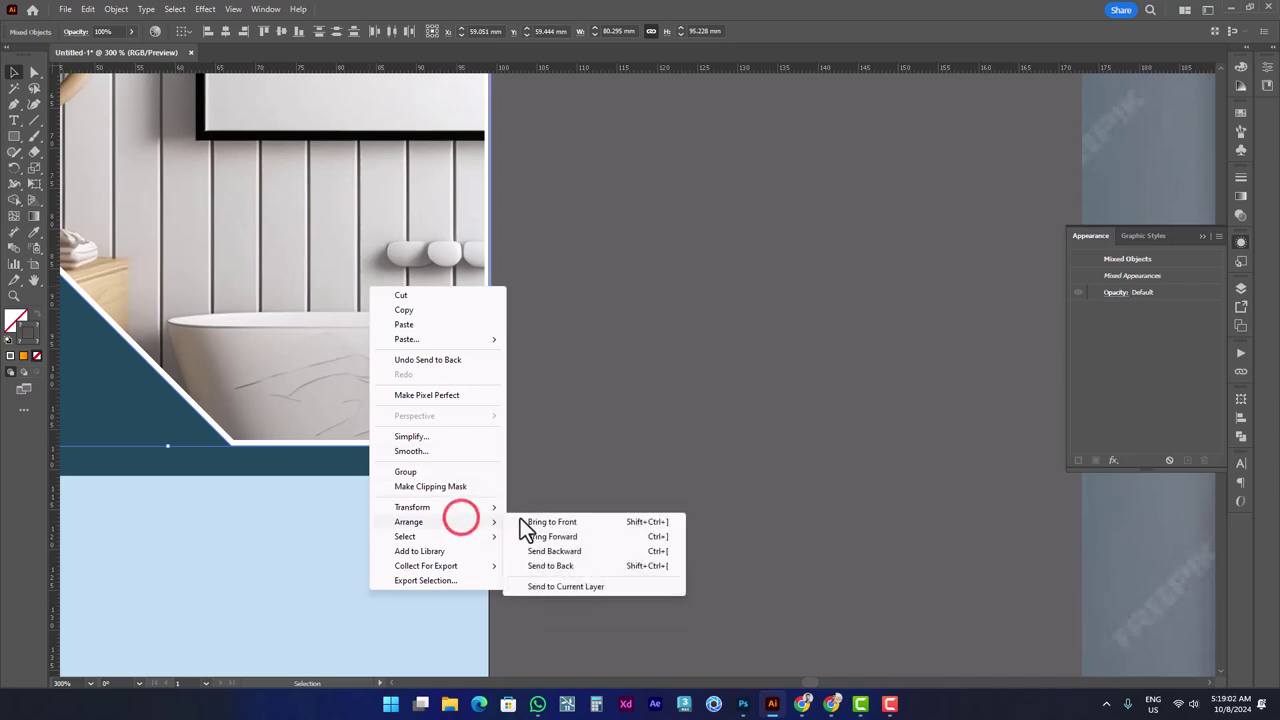
left_click(632, 524)
scroll(609, 390, "down", 3, "alt")
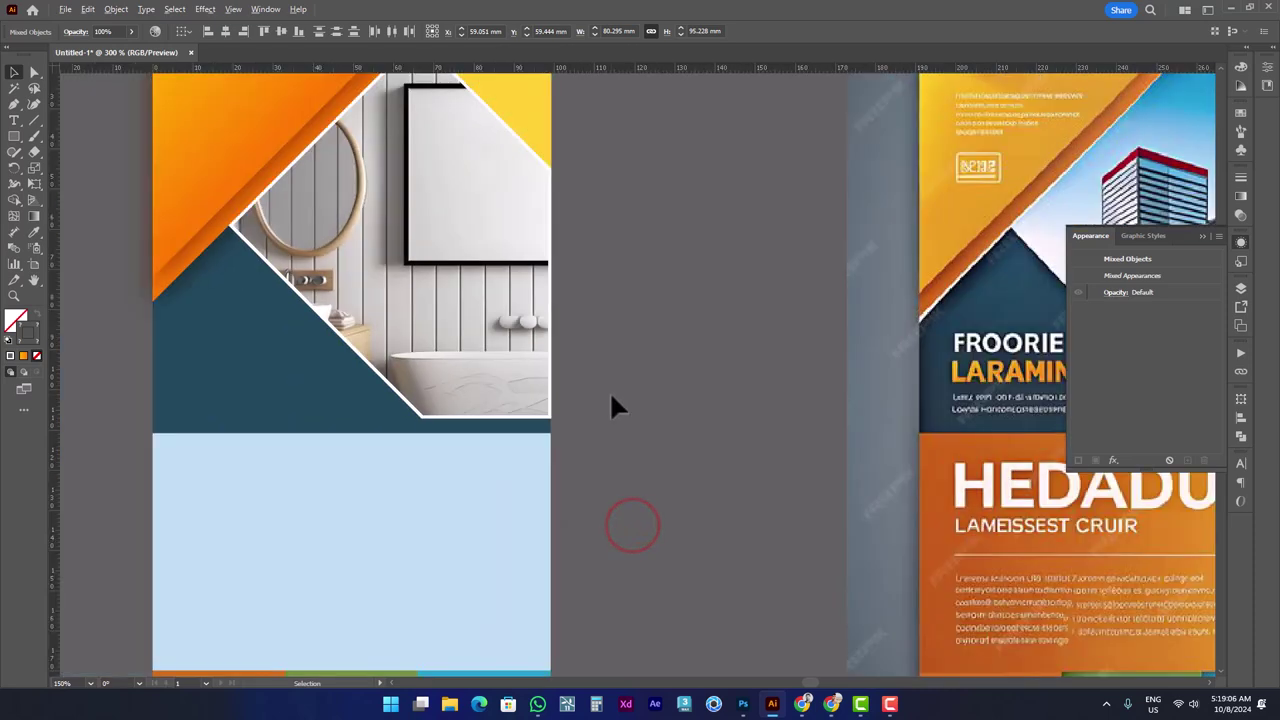
Apply a Stylize > Drop Shadow effect with default settings to the whole bathroom clip group.
left_click(1151, 255)
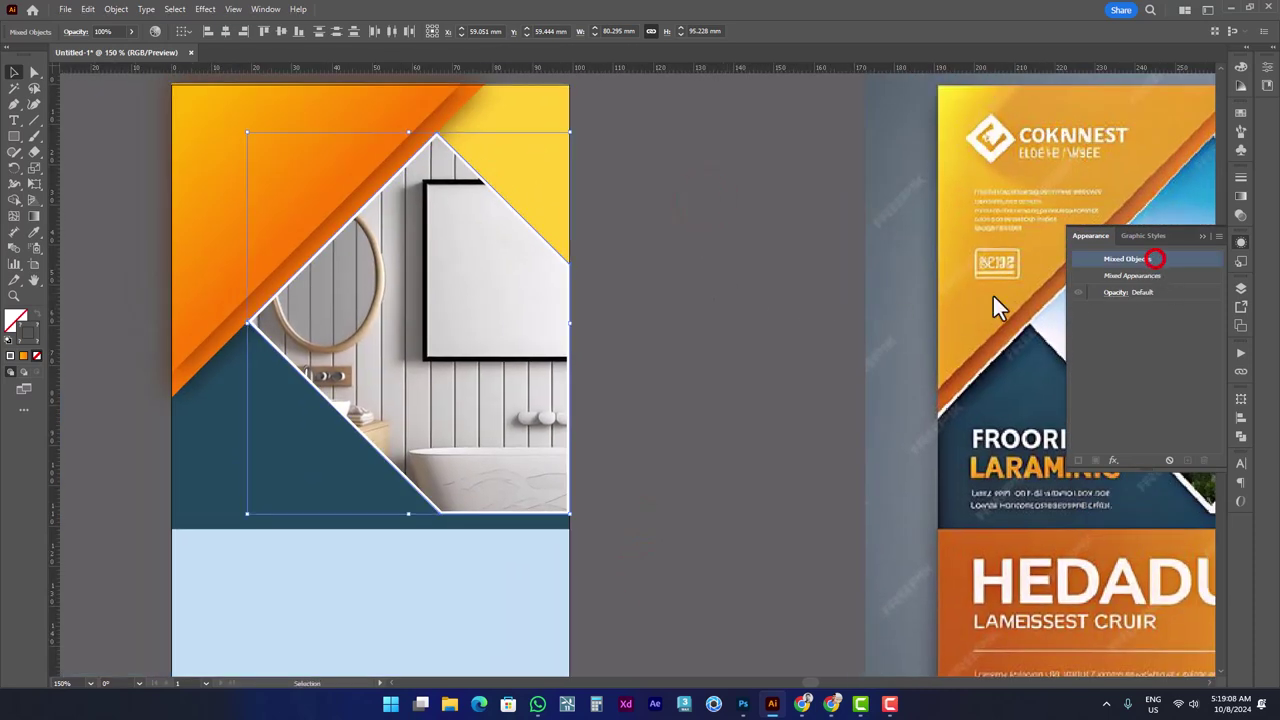
left_click(814, 323)
left_click(561, 297)
left_click(1132, 259)
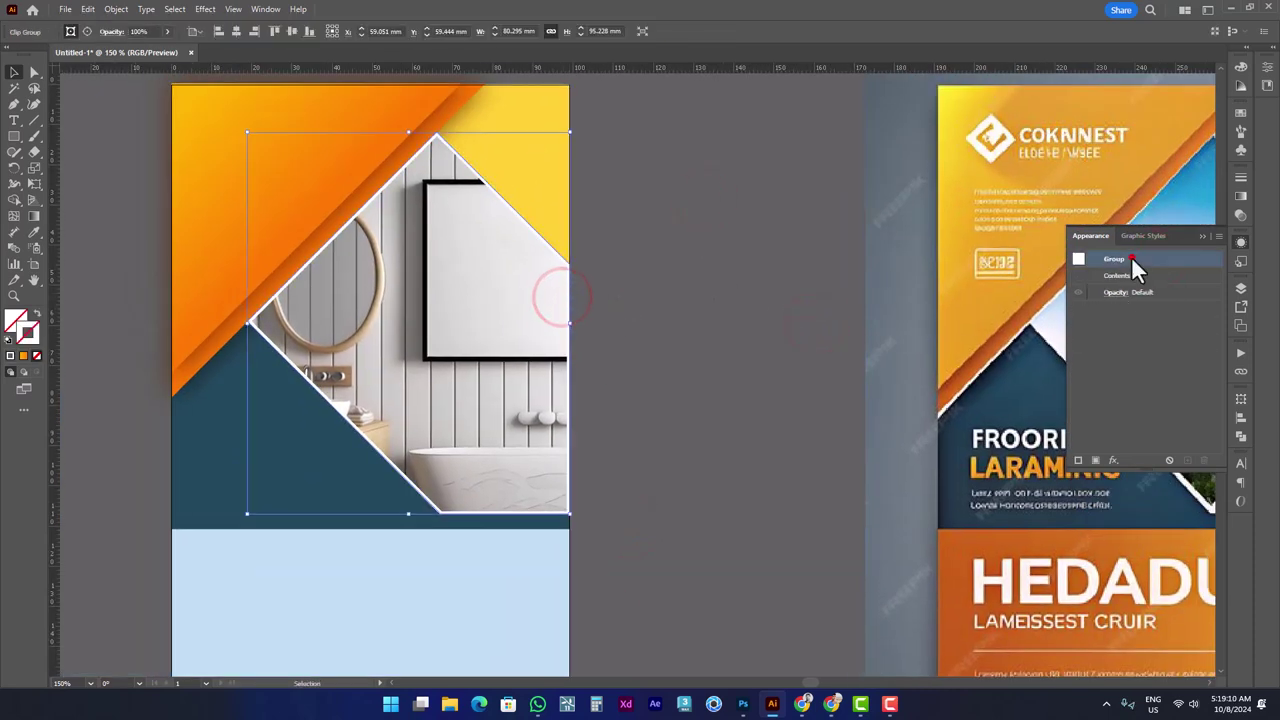
left_click(1113, 460)
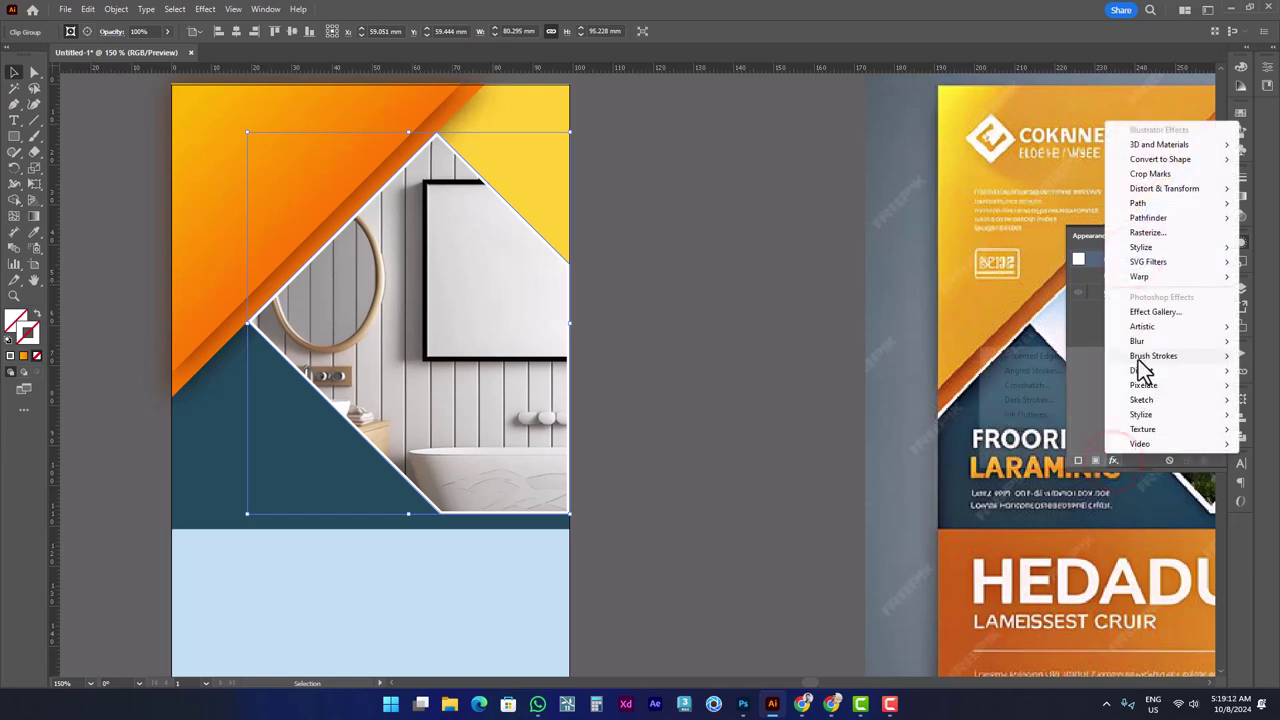
mouse_move(1141, 247)
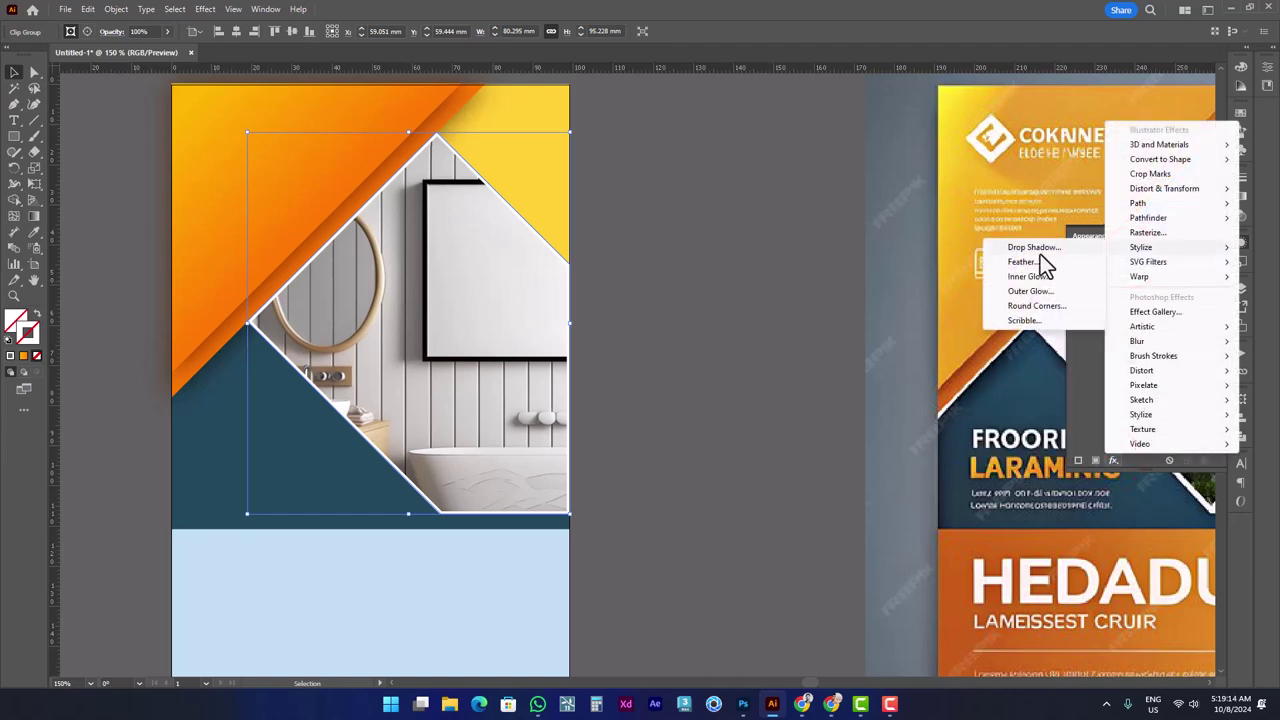
left_click(1040, 254)
left_click(989, 607)
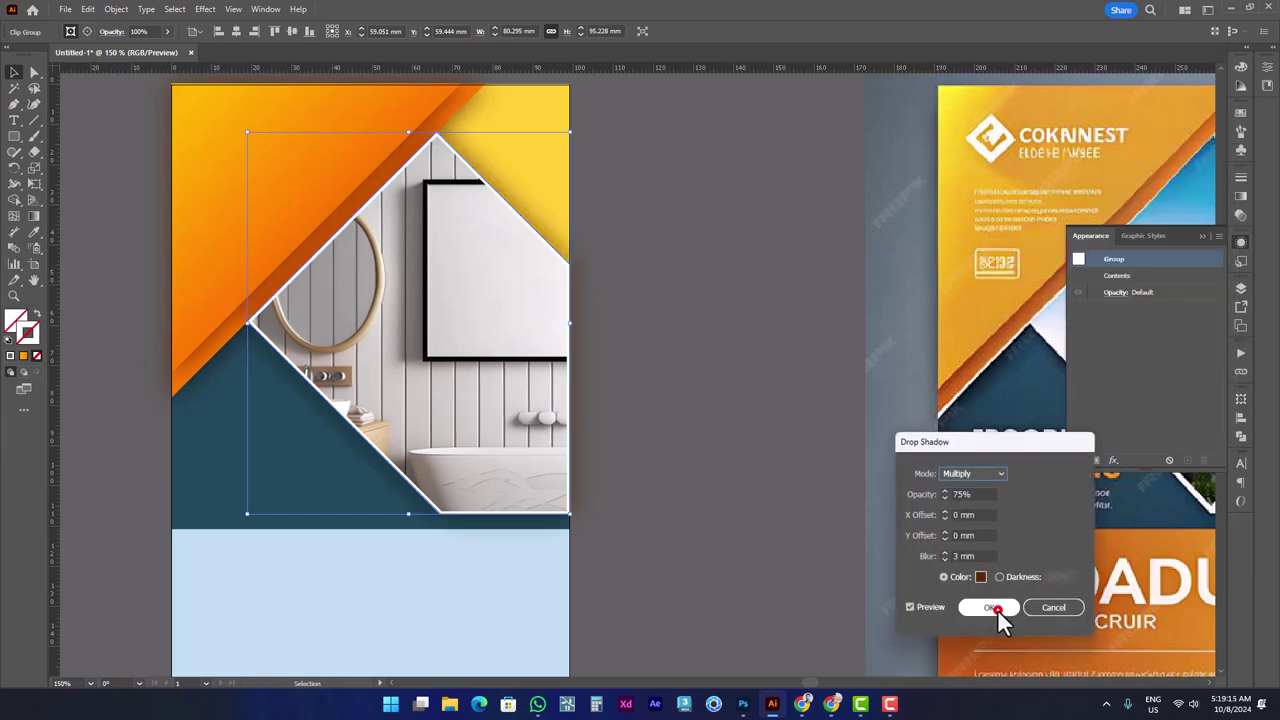
left_click(699, 319)
scroll(609, 310, "down", 1)
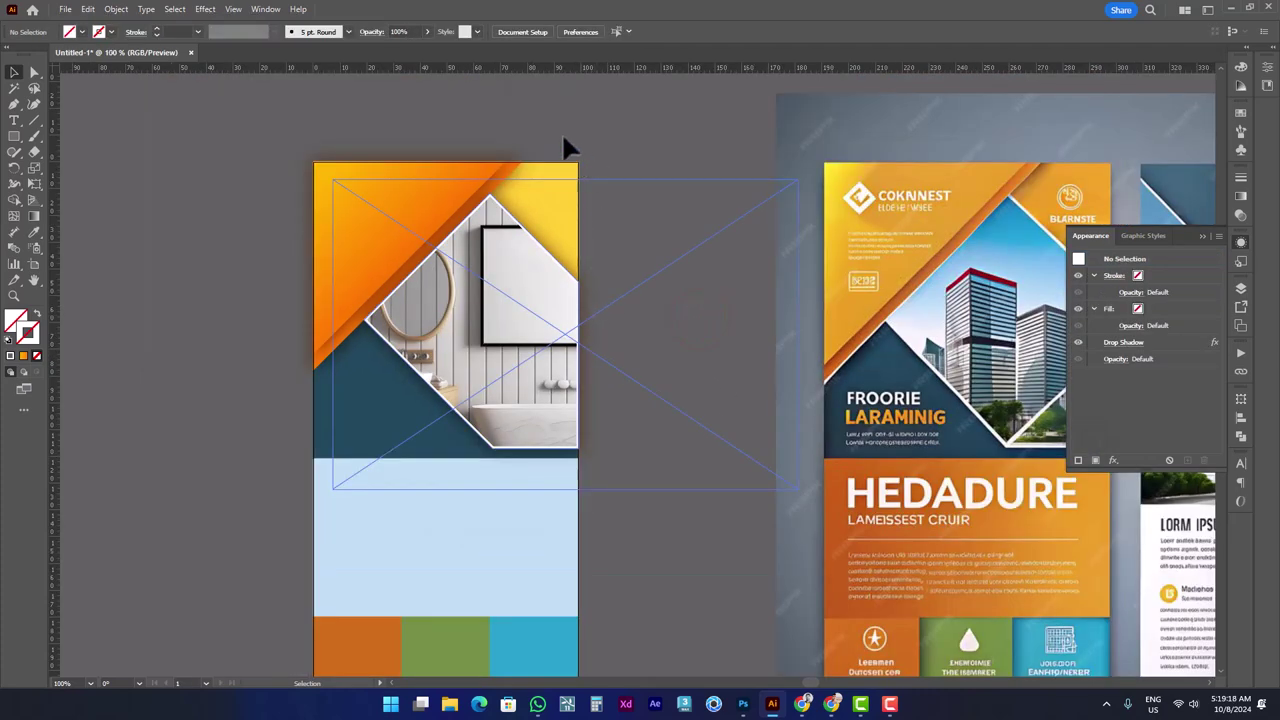
Select the orange diagonal triangle in the flyer's top-left corner.
scroll(520, 158, "up", 2)
scroll(520, 160, "up", 3)
left_click(503, 194)
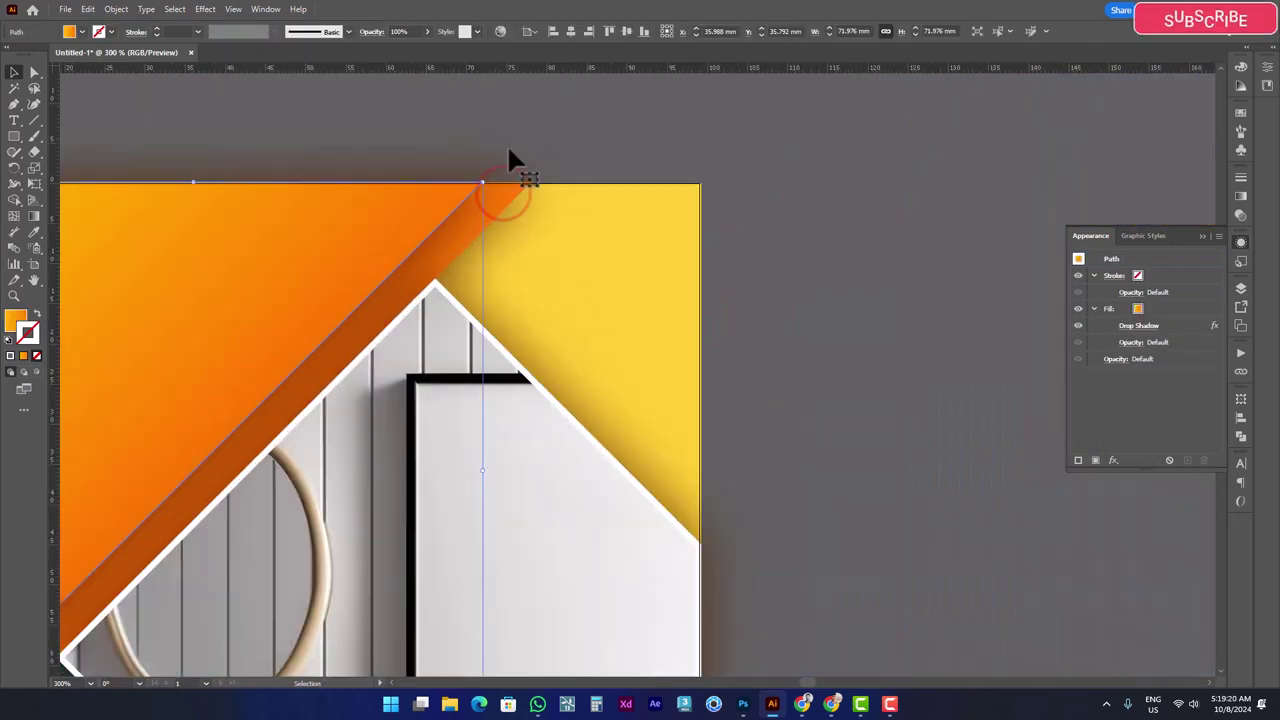
left_click(527, 185)
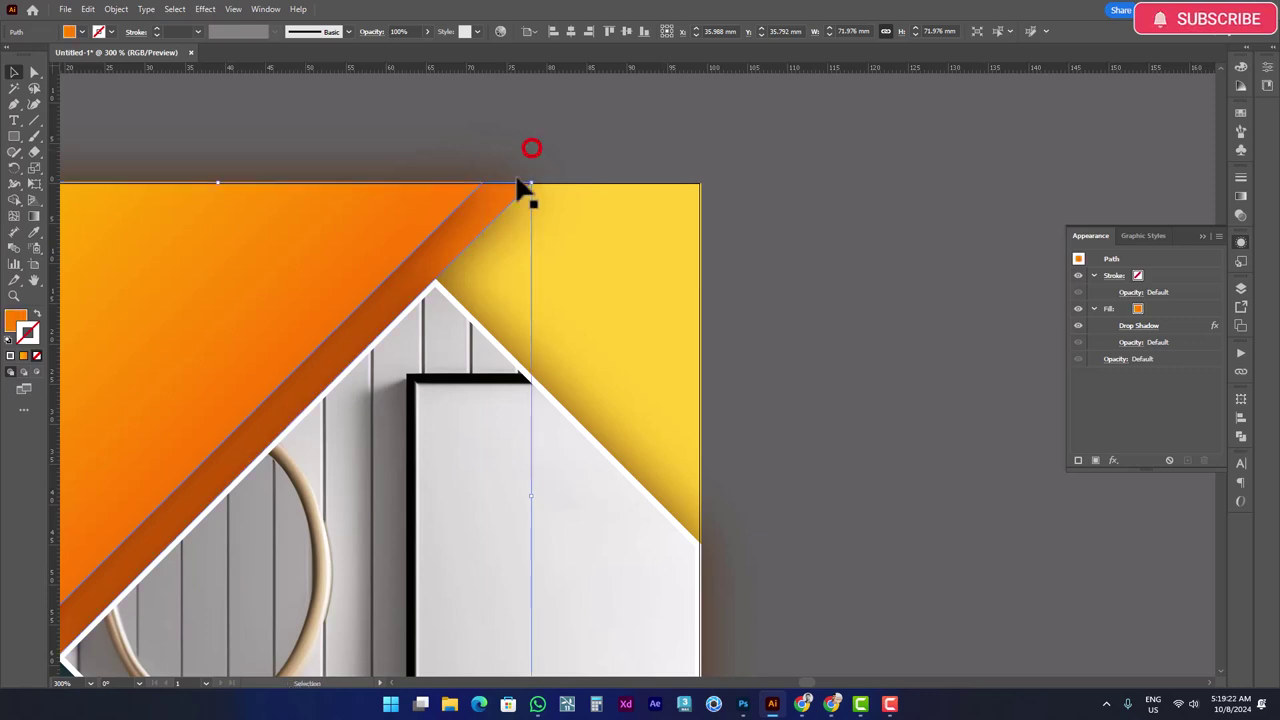
left_click_drag(418, 137, 527, 195)
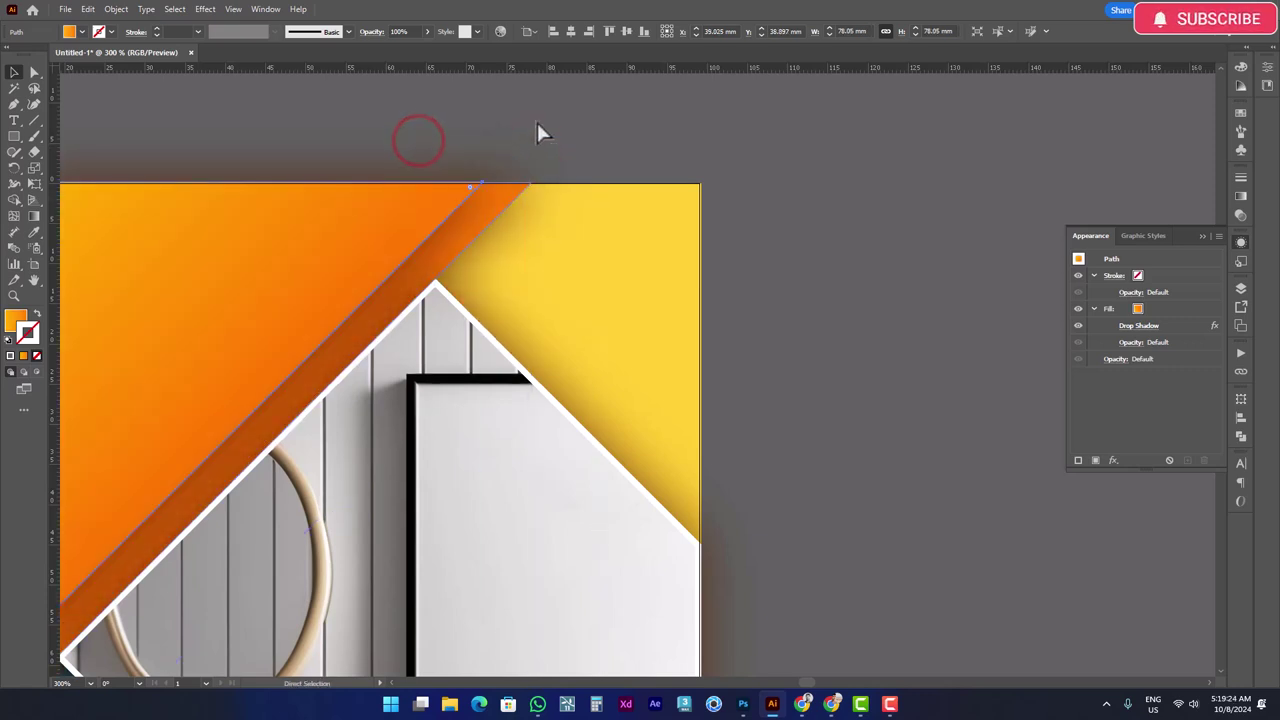
scroll(490, 150, "down", 1)
left_click_drag(386, 100, 528, 200)
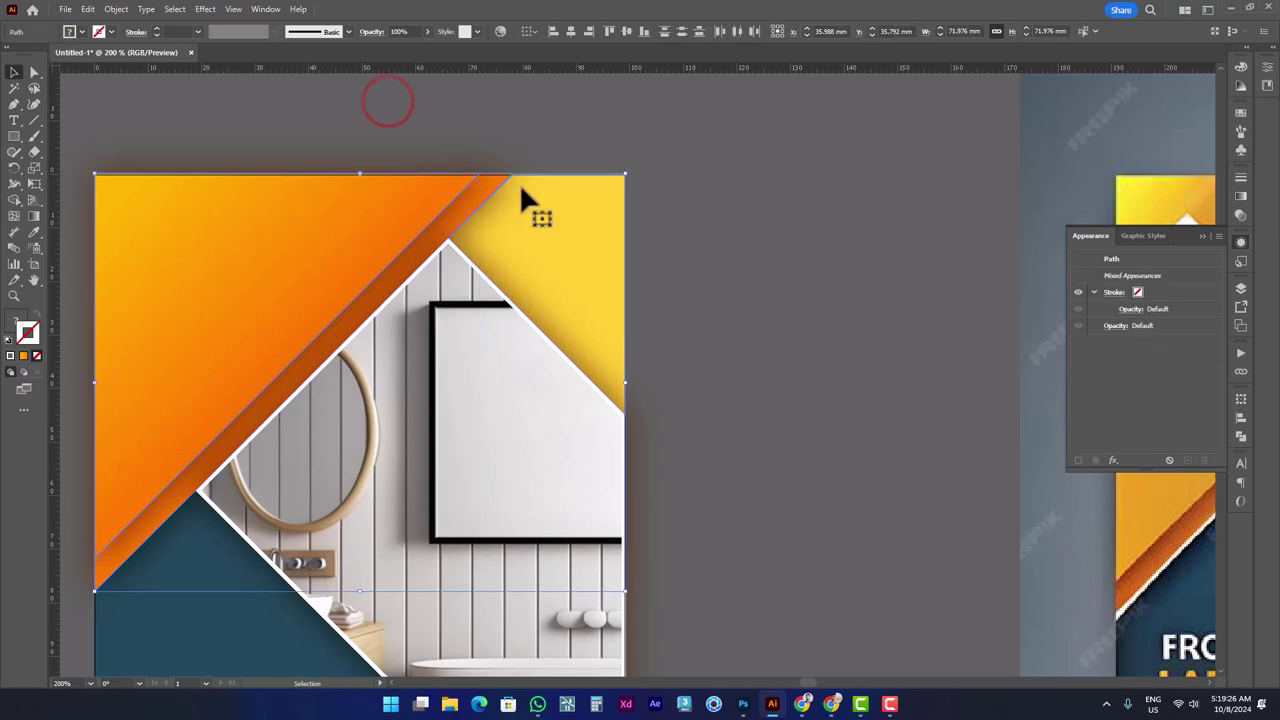
left_click(560, 218, "shift")
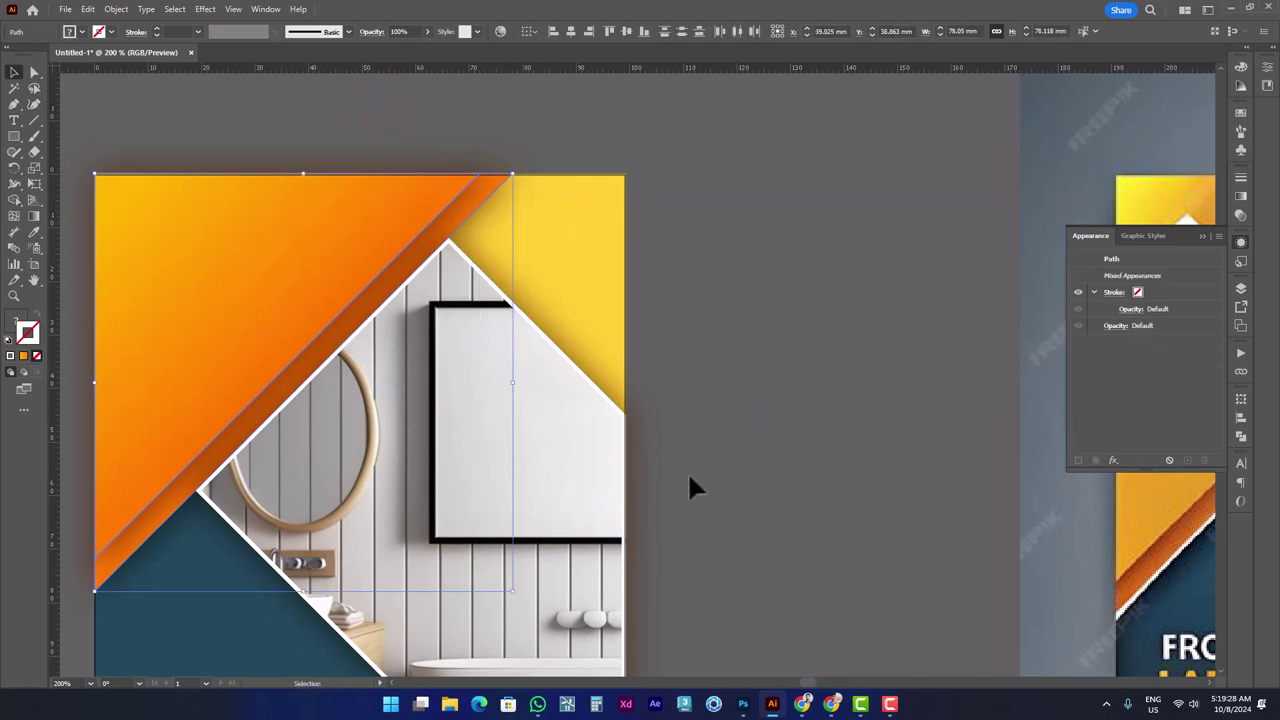
Bring the orange triangle to the front, then zoom out to view the whole flyer.
left_click_drag(318, 248, 356, 158)
key("ctrl+z")
right_click(344, 205)
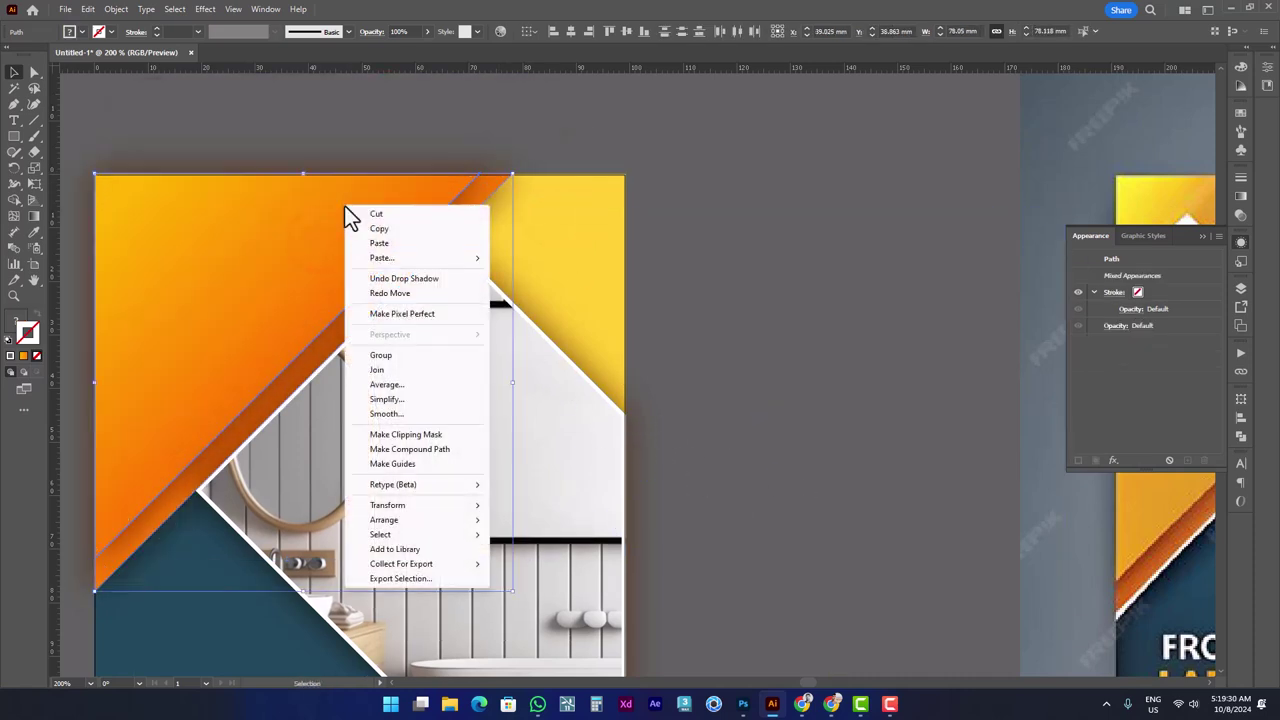
mouse_move(384, 520)
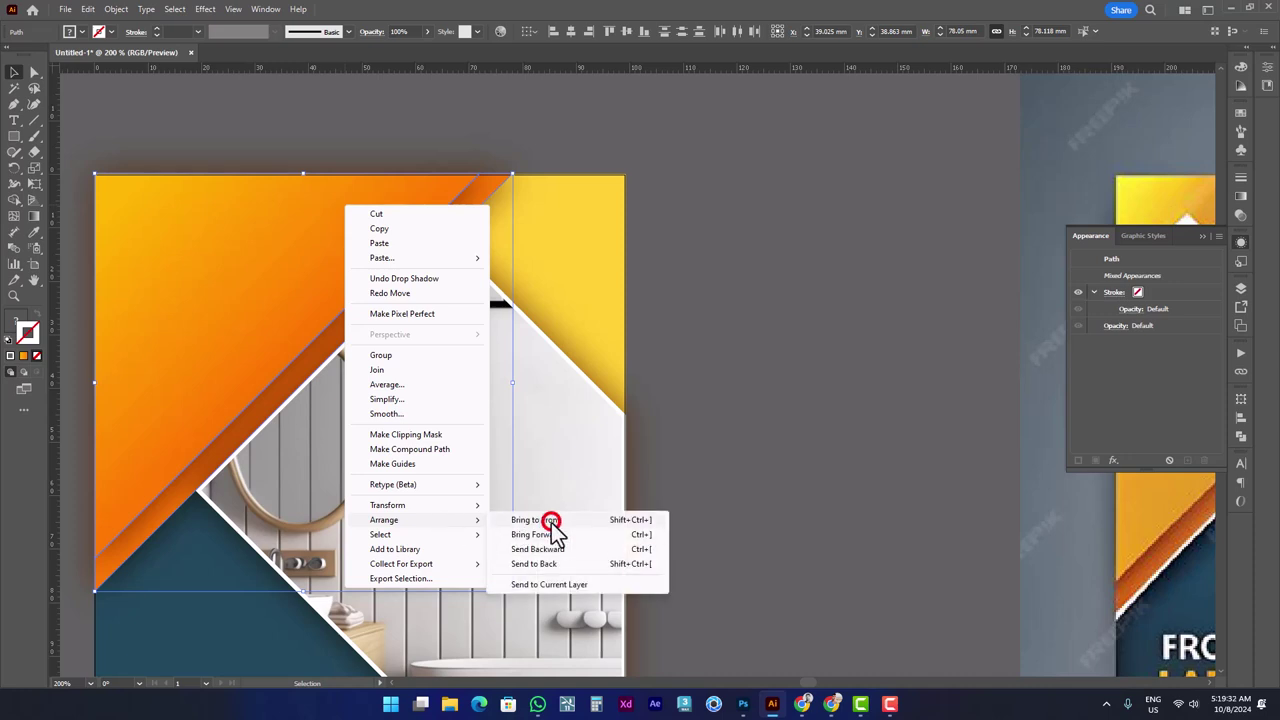
left_click(551, 521)
left_click(737, 291)
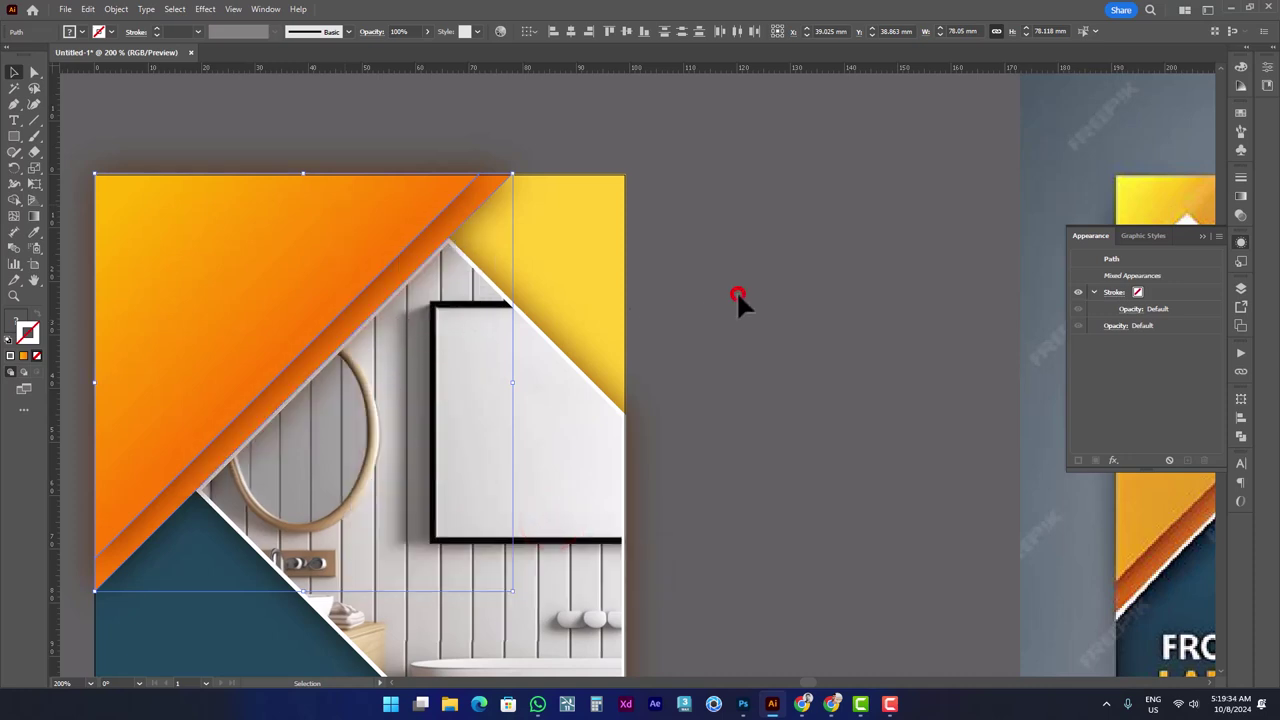
key("ctrl+1")
mouse_move(723, 354)
left_mouse_down()
mouse_move(537, 334)
mouse_move(569, 321)
left_mouse_up()
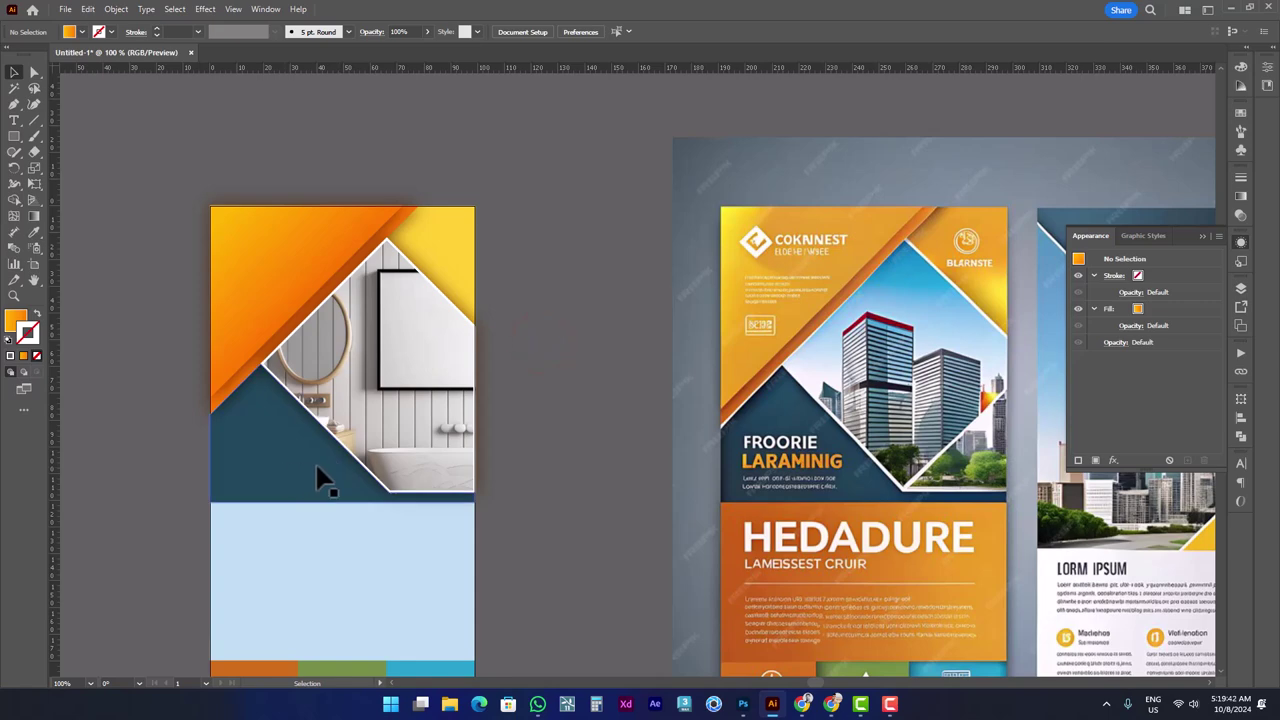
Choose the black logo file in File > Place and load it onto the place cursor.
mouse_move(660, 455)
left_mouse_down()
mouse_move(700, 363)
mouse_move(666, 303)
mouse_move(649, 356)
left_mouse_up()
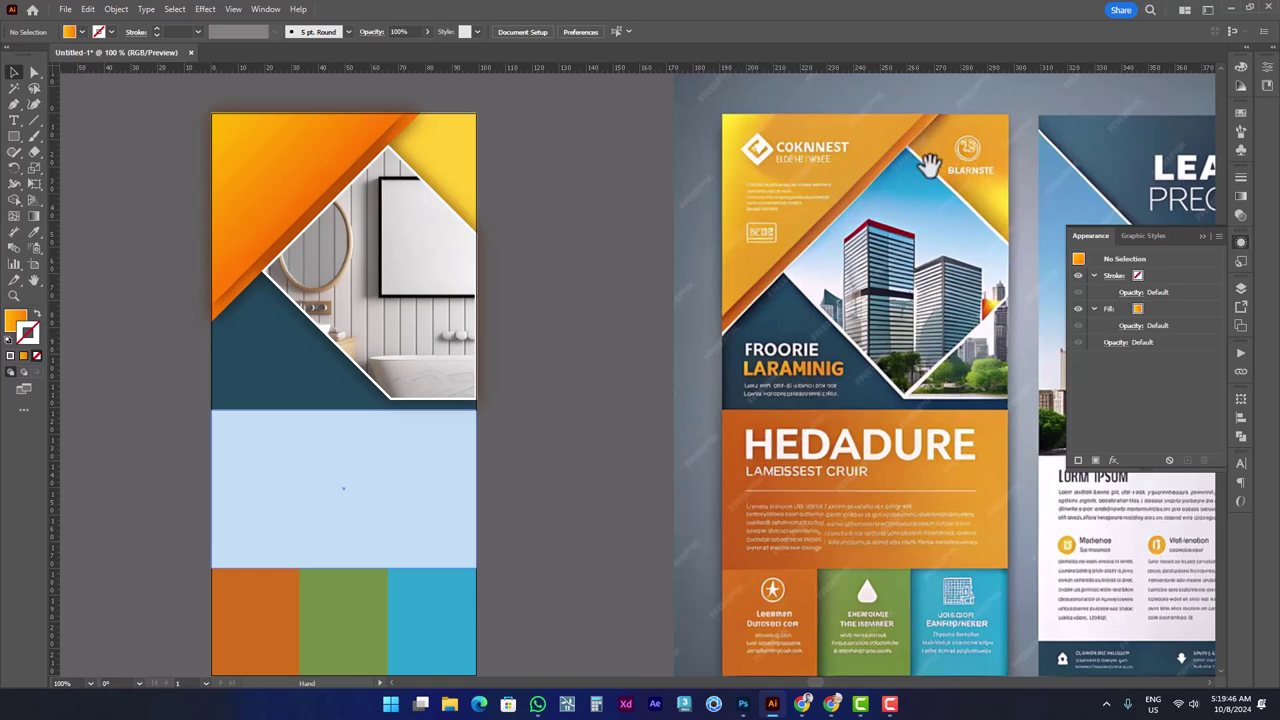
left_click_drag(552, 205, 580, 237)
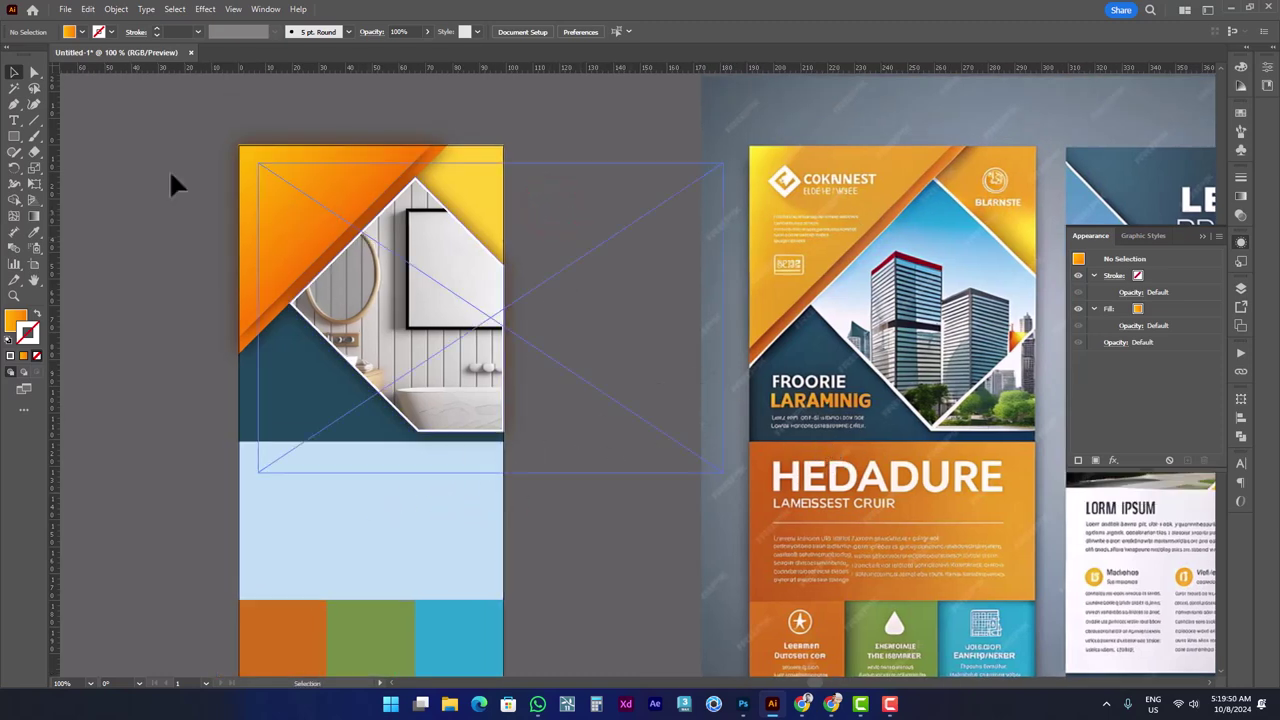
left_click(65, 10)
left_click(115, 252)
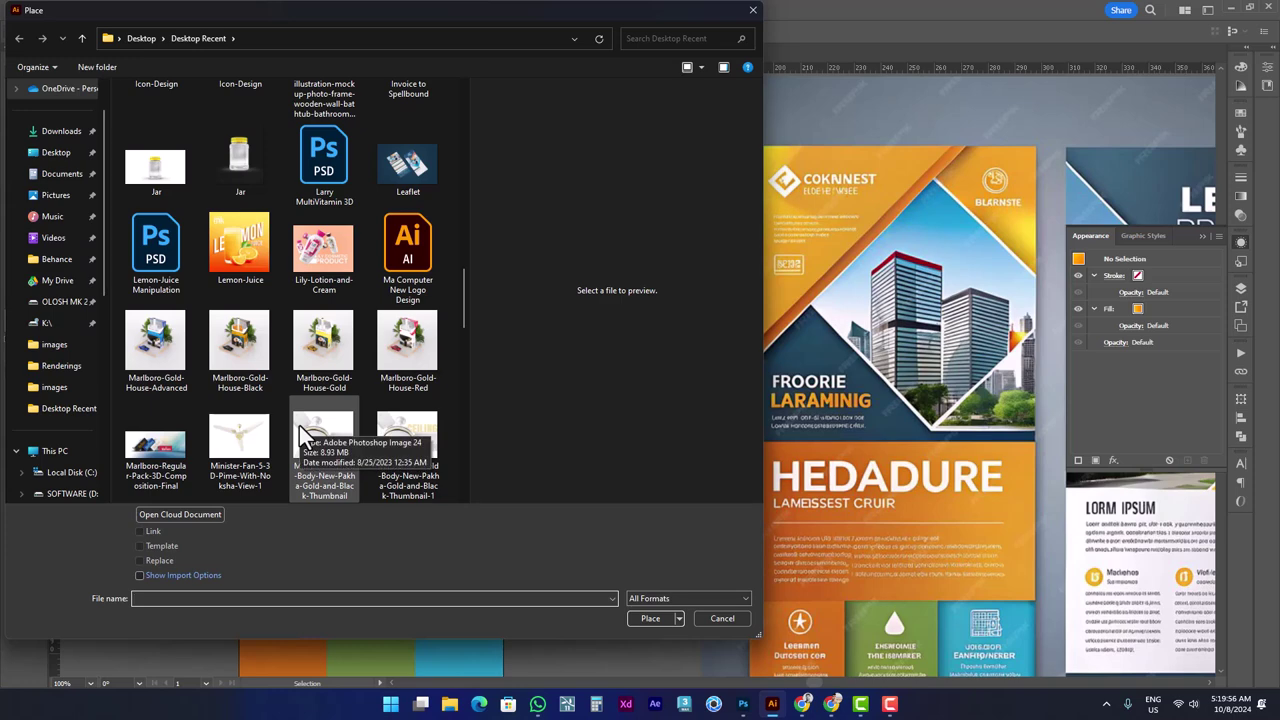
scroll(305, 437, "down", 10)
mouse_move(323, 370)
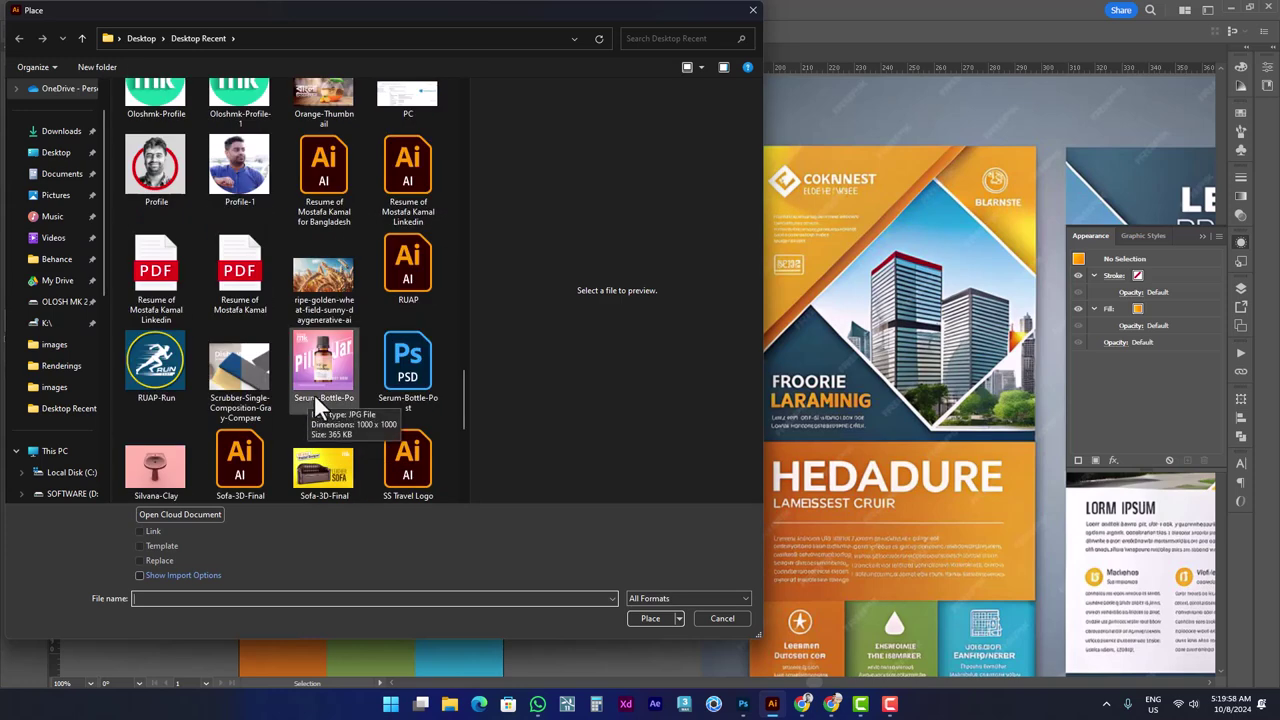
scroll(320, 375, "down", 3)
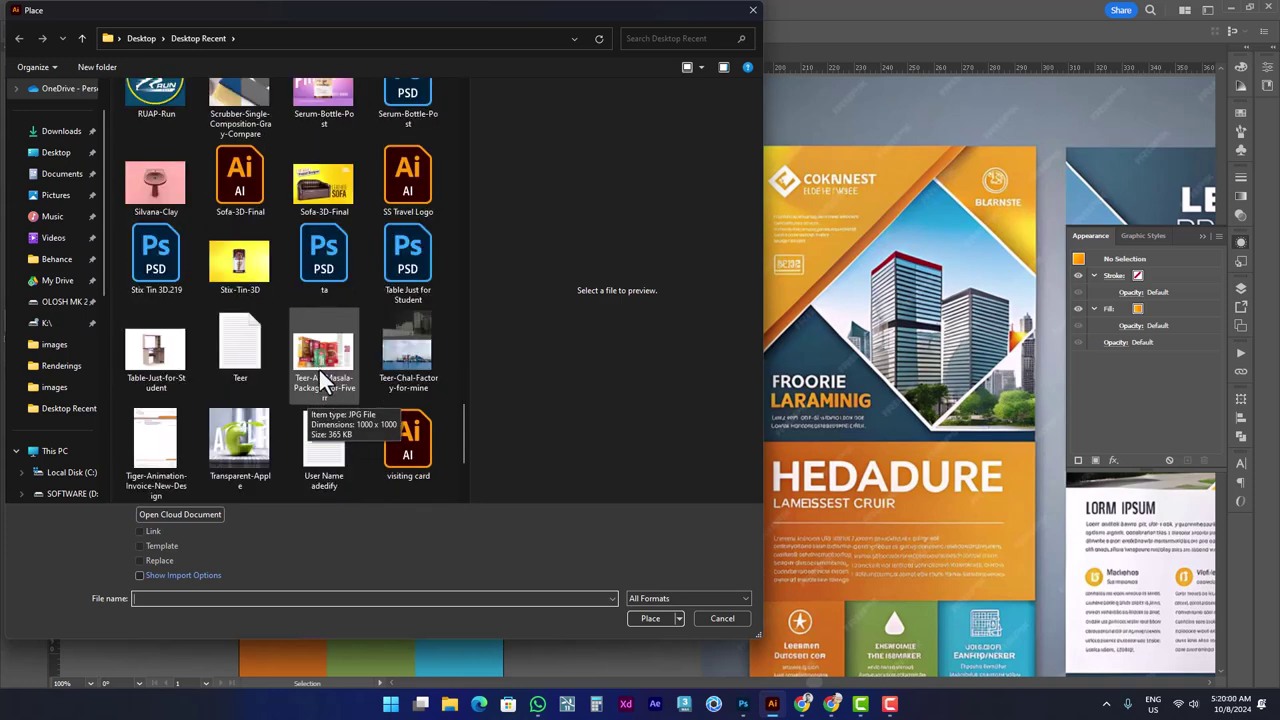
scroll(319, 370, "down", 4)
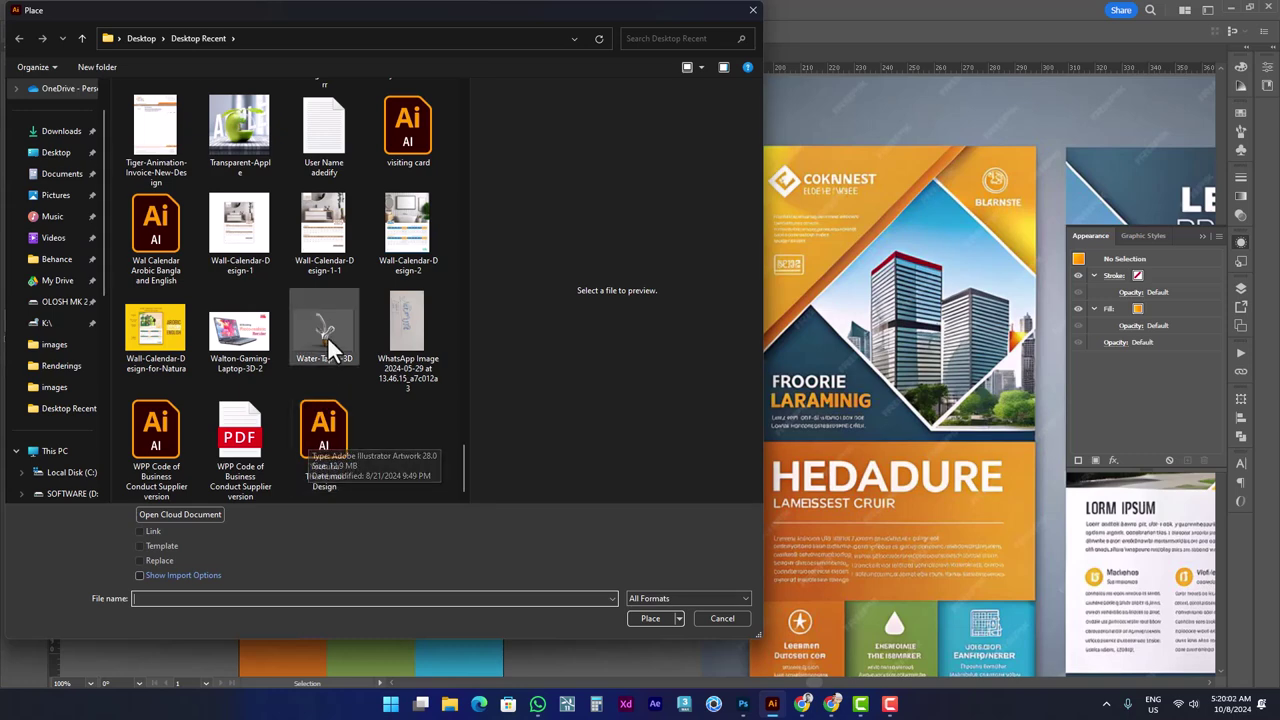
scroll(327, 336, "up", 3)
scroll(327, 336, "up", 3)
scroll(327, 336, "up", 3)
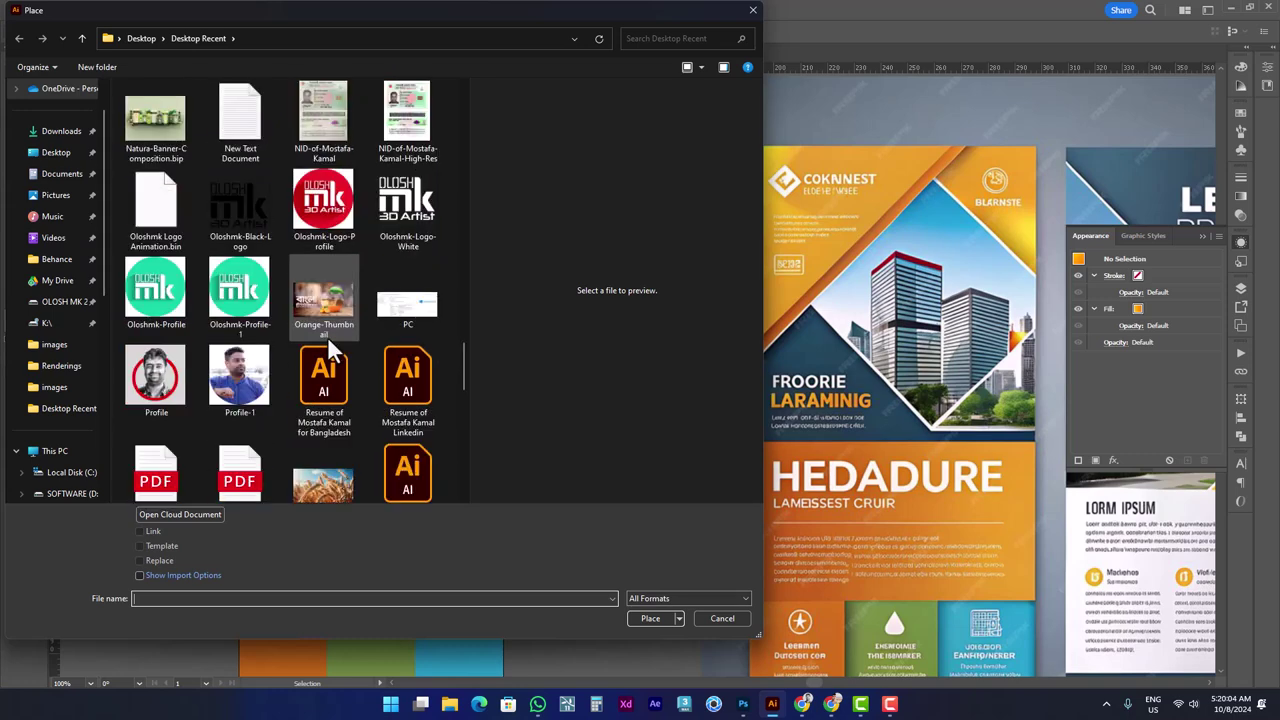
left_click(406, 212)
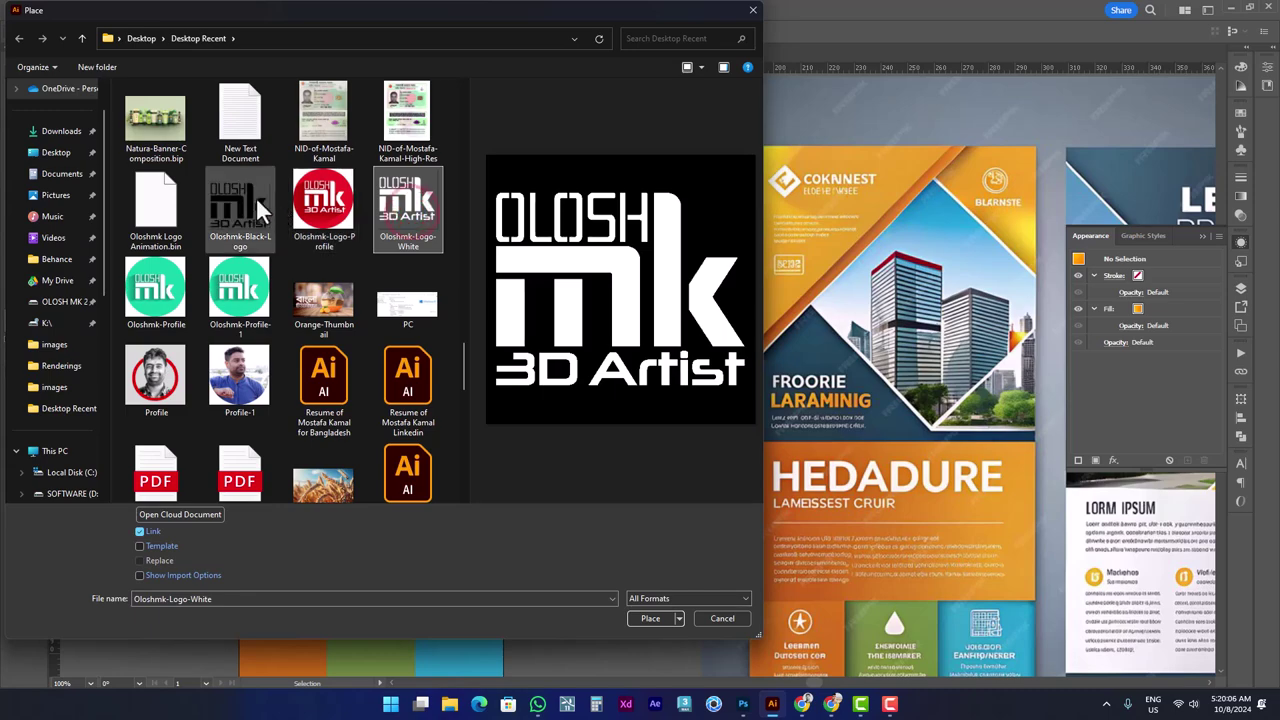
left_click(256, 197)
double_click(256, 197)
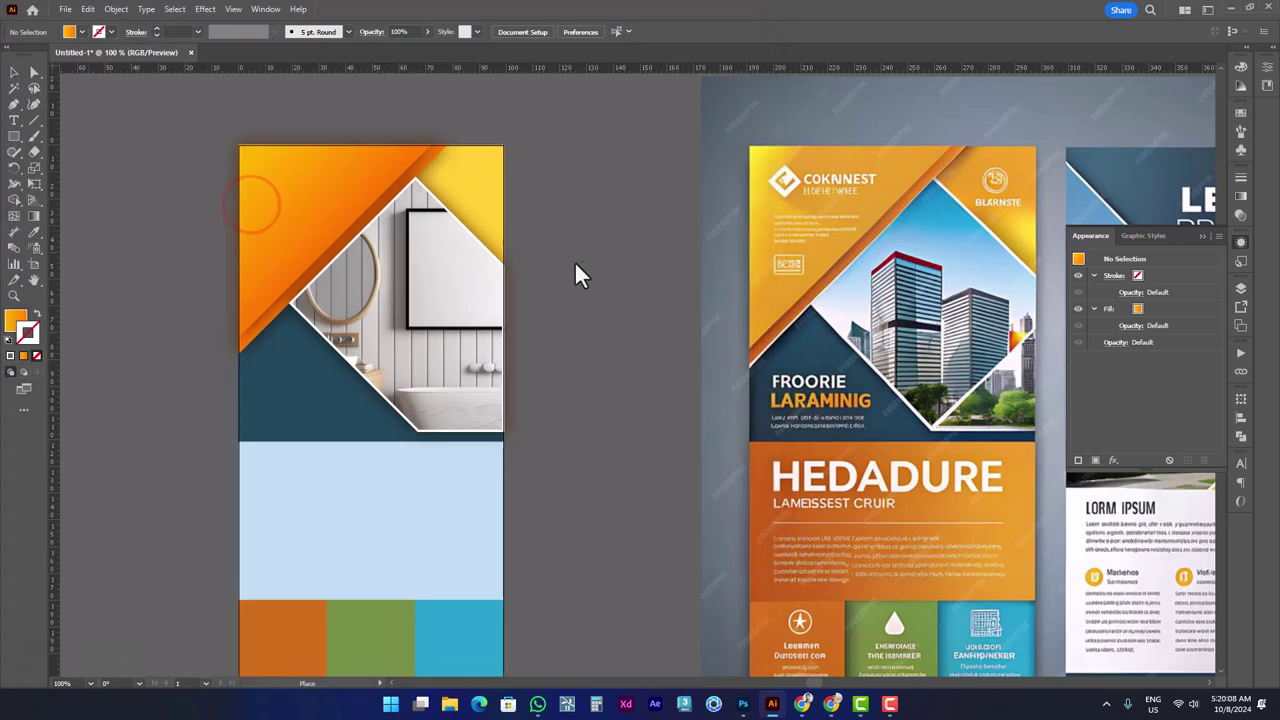
Drop the logo onto the canvas, move it up-left and embed it.
left_click(574, 260)
scroll(580, 297, "down", 3, "alt")
left_click_drag(876, 474, 300, 230)
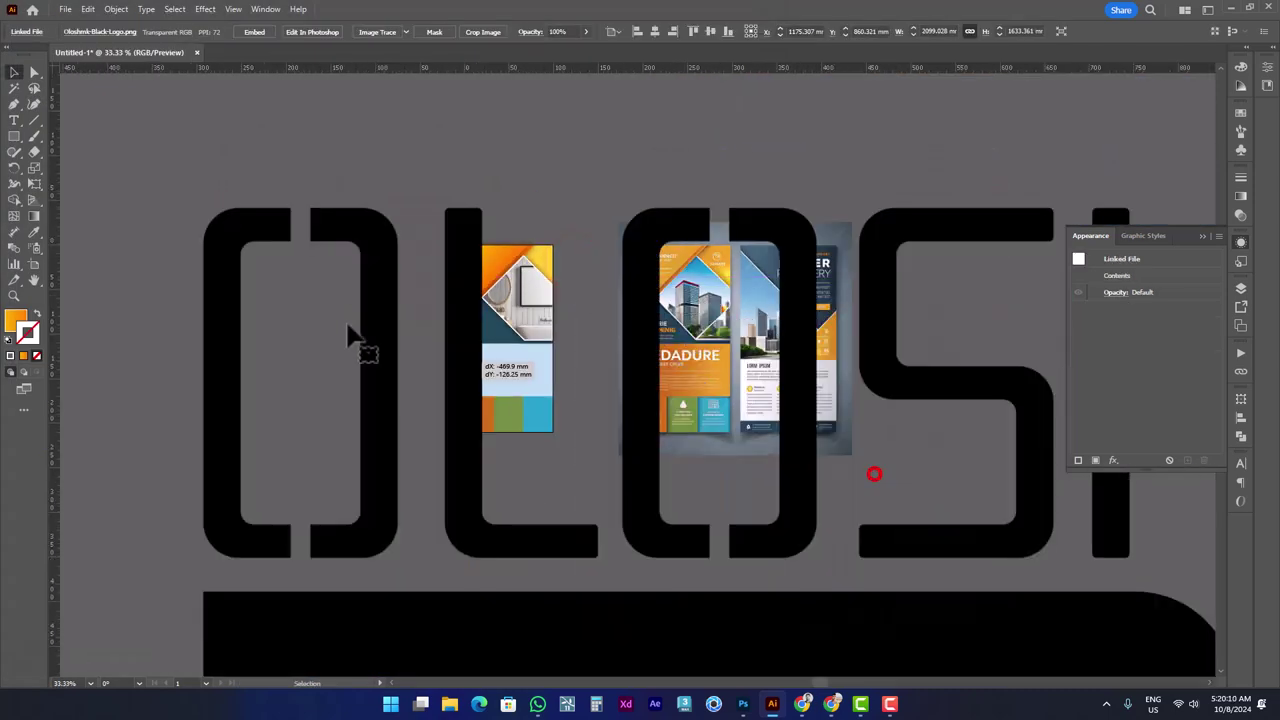
left_click(254, 31)
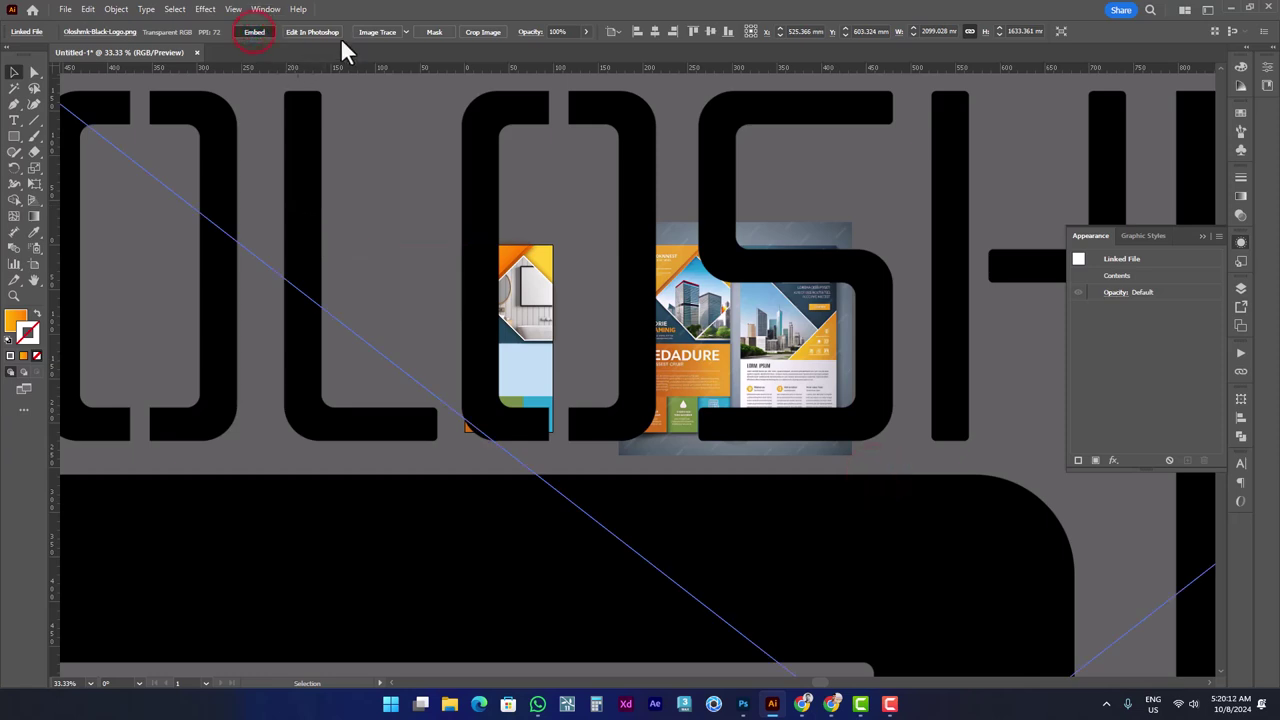
Image Trace the logo, accept the large-image warning, and move it above the flyer.
left_click(376, 36)
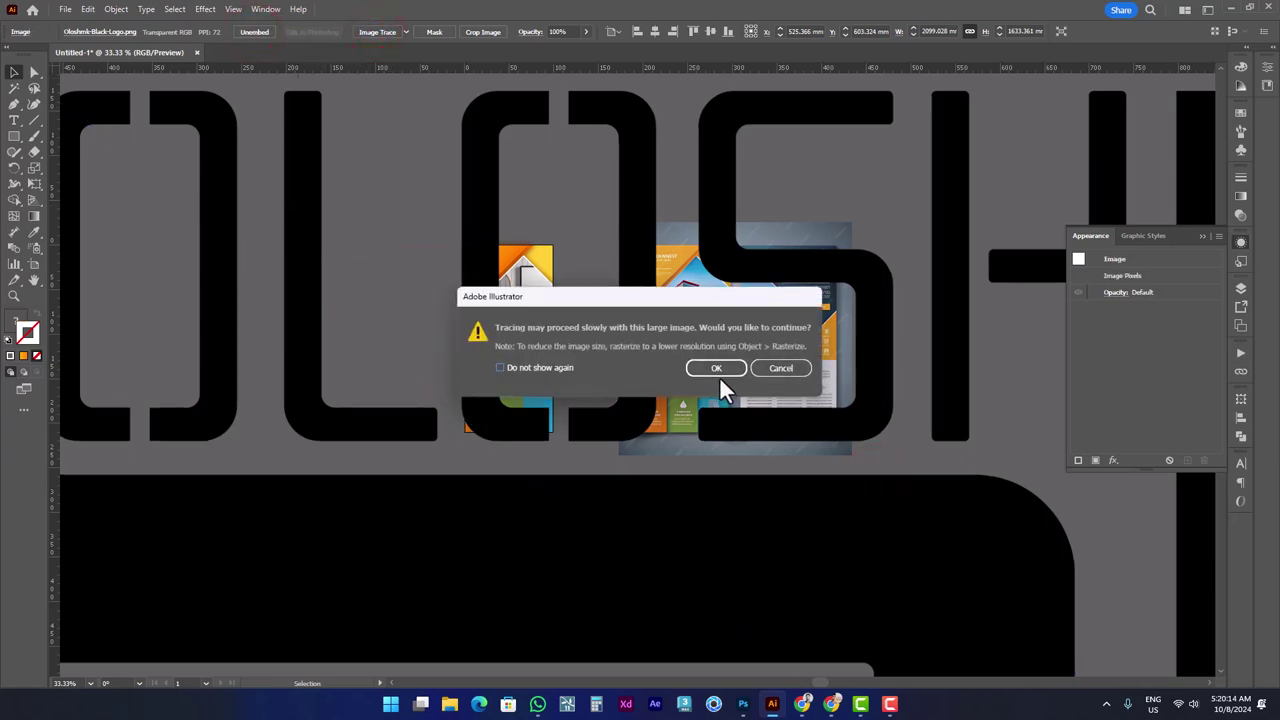
left_click(719, 368)
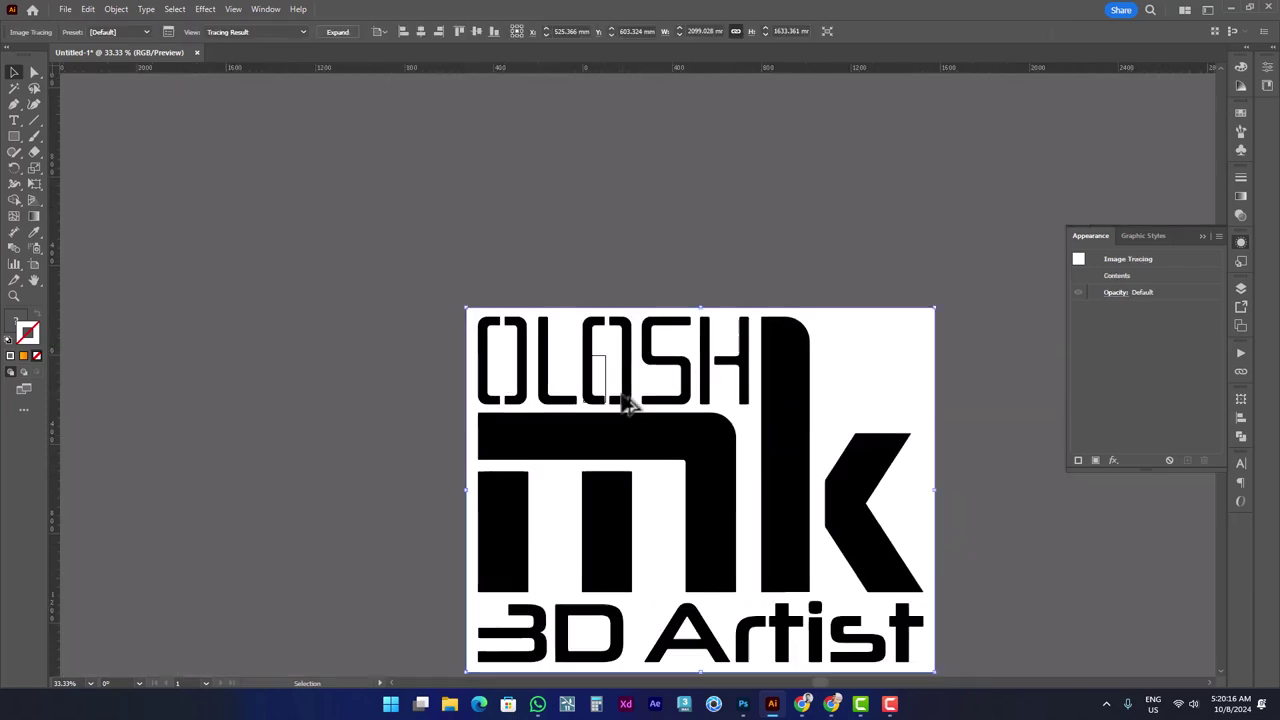
scroll(683, 432, "down", 5)
left_click_drag(761, 430, 715, 215)
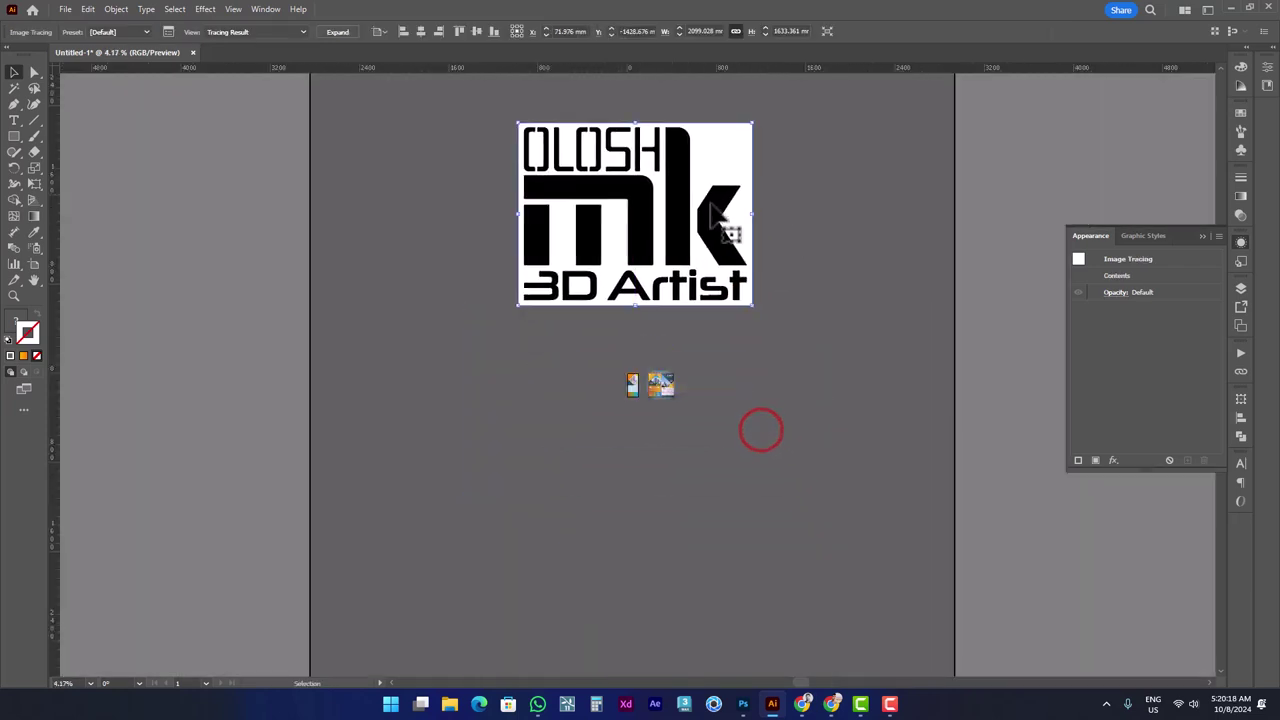
In the Image Trace panel's Advanced options, enable Ignore Color set to white.
left_click(168, 32)
left_click(470, 311)
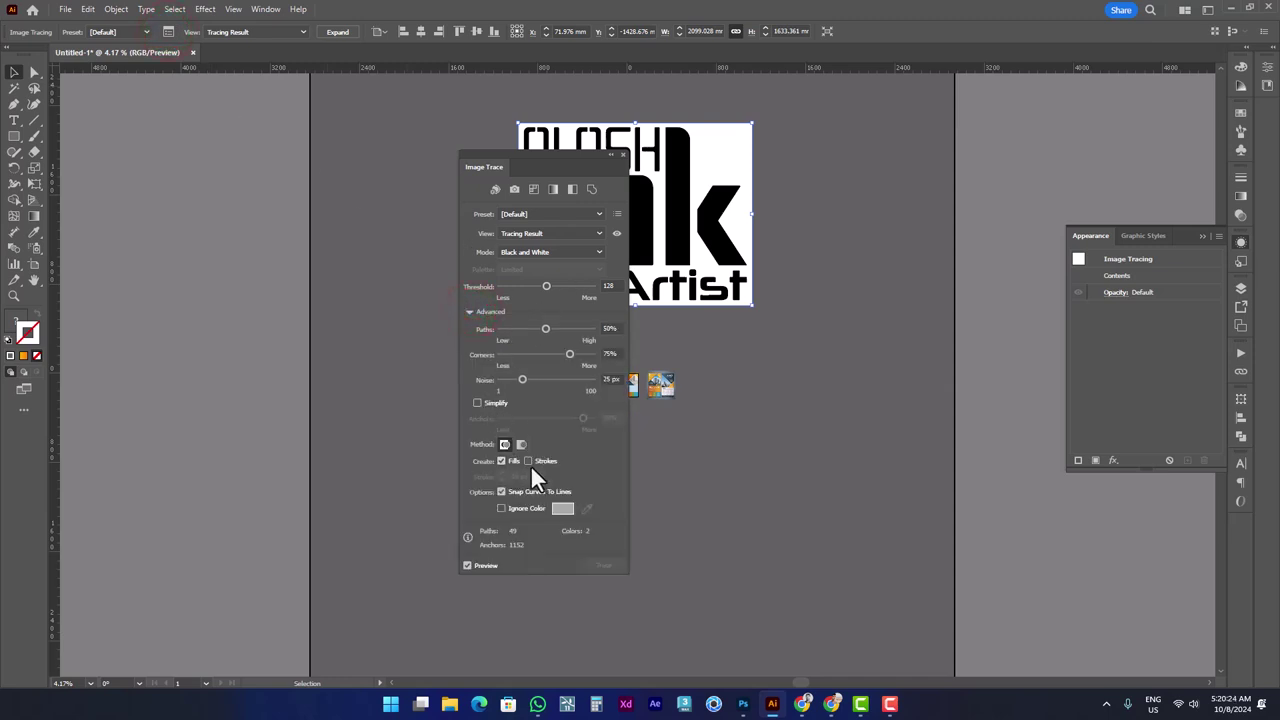
left_click(501, 508)
left_click(563, 510)
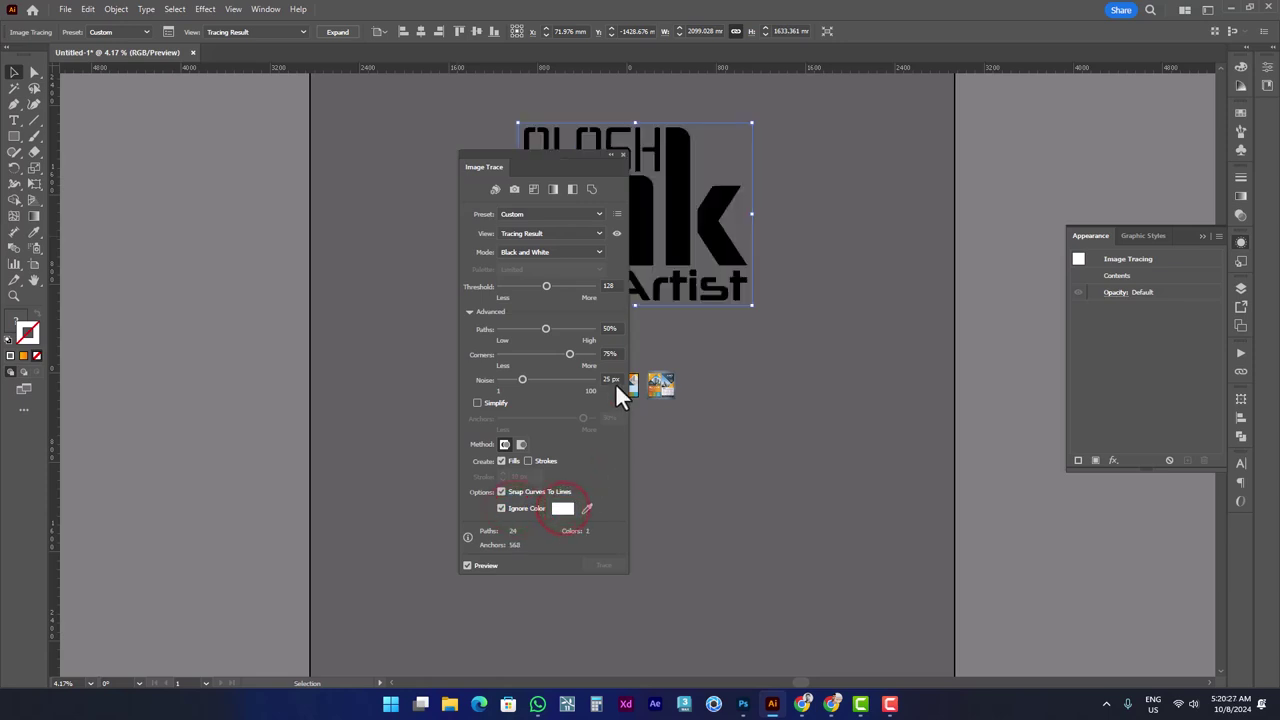
left_click(622, 153)
Expand the trace, scale the logo down and move it onto the flyer's top-left corner.
left_click(322, 32)
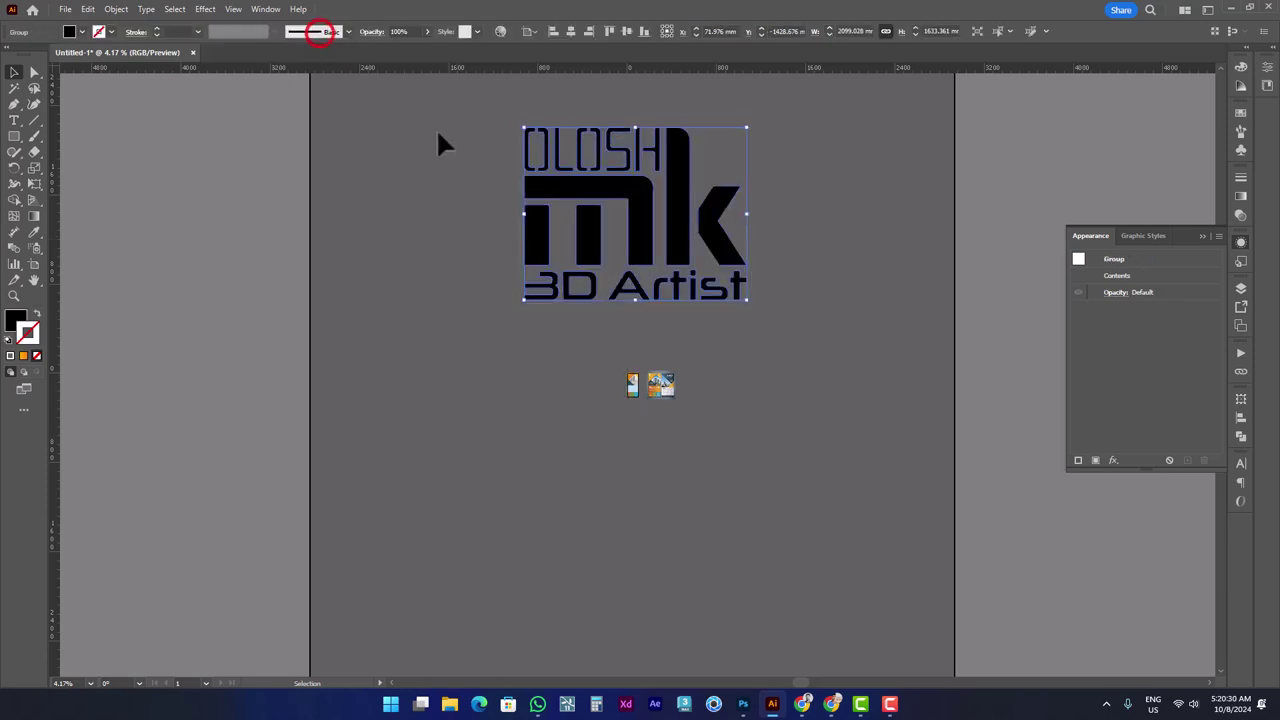
left_click_drag(746, 130, 541, 294)
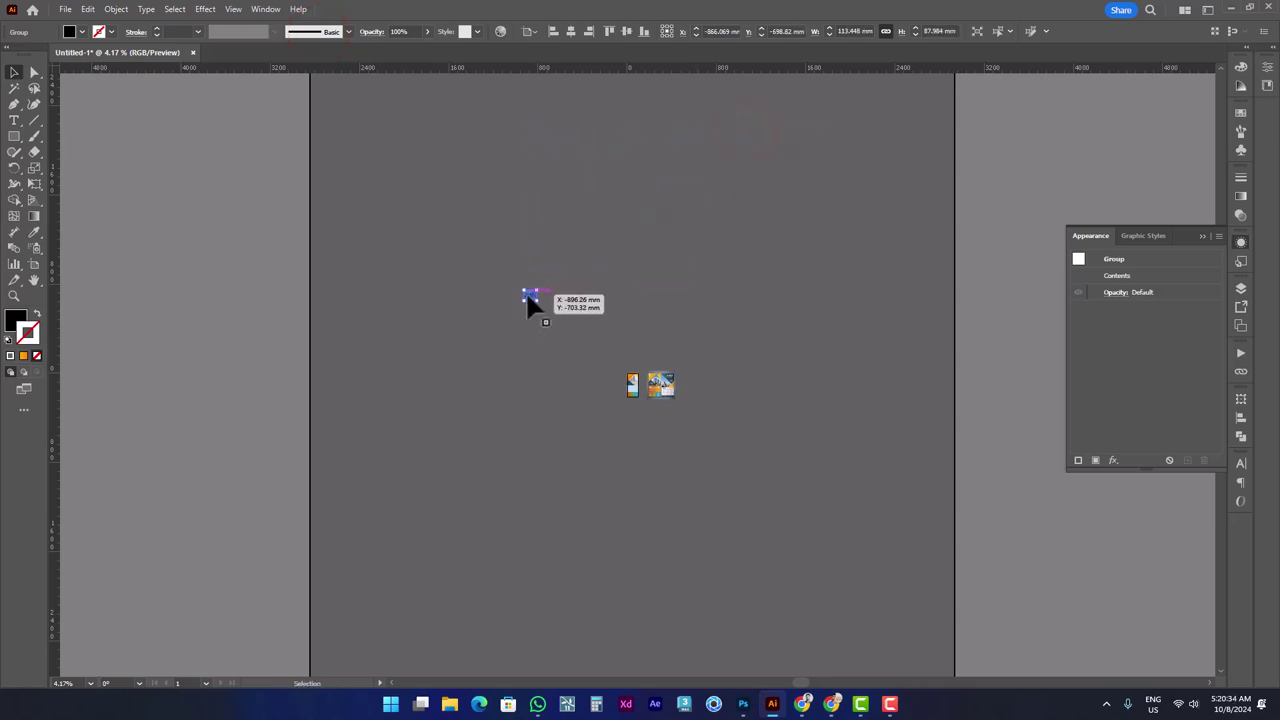
scroll(535, 294, "up", 3)
mouse_move(415, 288)
left_mouse_down()
mouse_move(714, 557)
mouse_move(750, 447)
mouse_move(622, 452)
mouse_move(650, 400)
left_mouse_up()
scroll(714, 557, "up", 5)
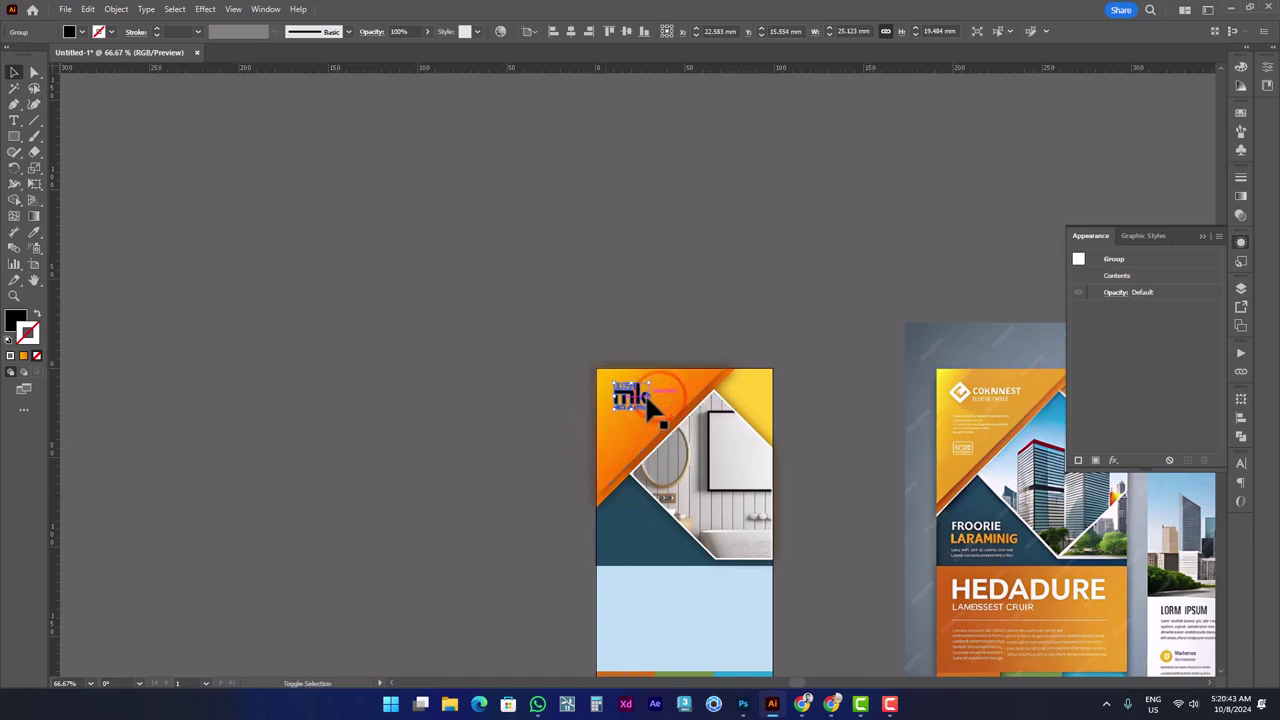
Set the logo's fill to white in the Color panel.
left_click(1241, 68)
left_click(1242, 68)
left_click(1078, 95)
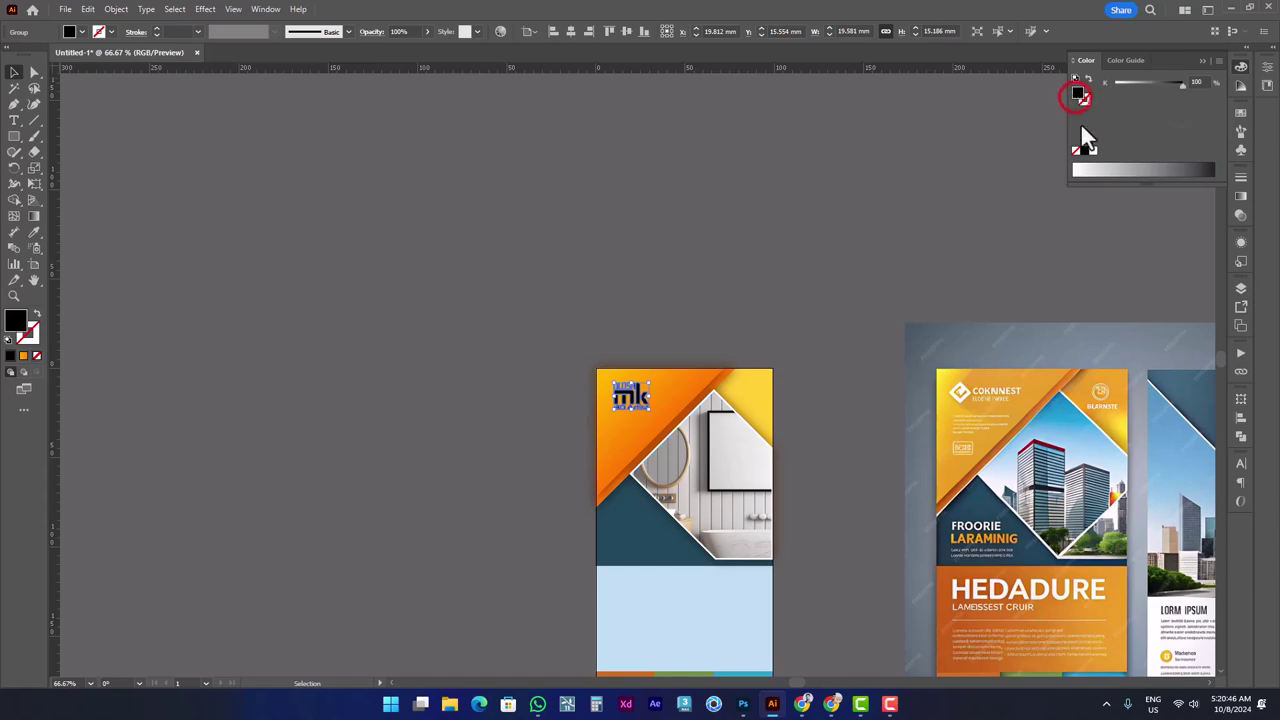
left_click(1092, 151)
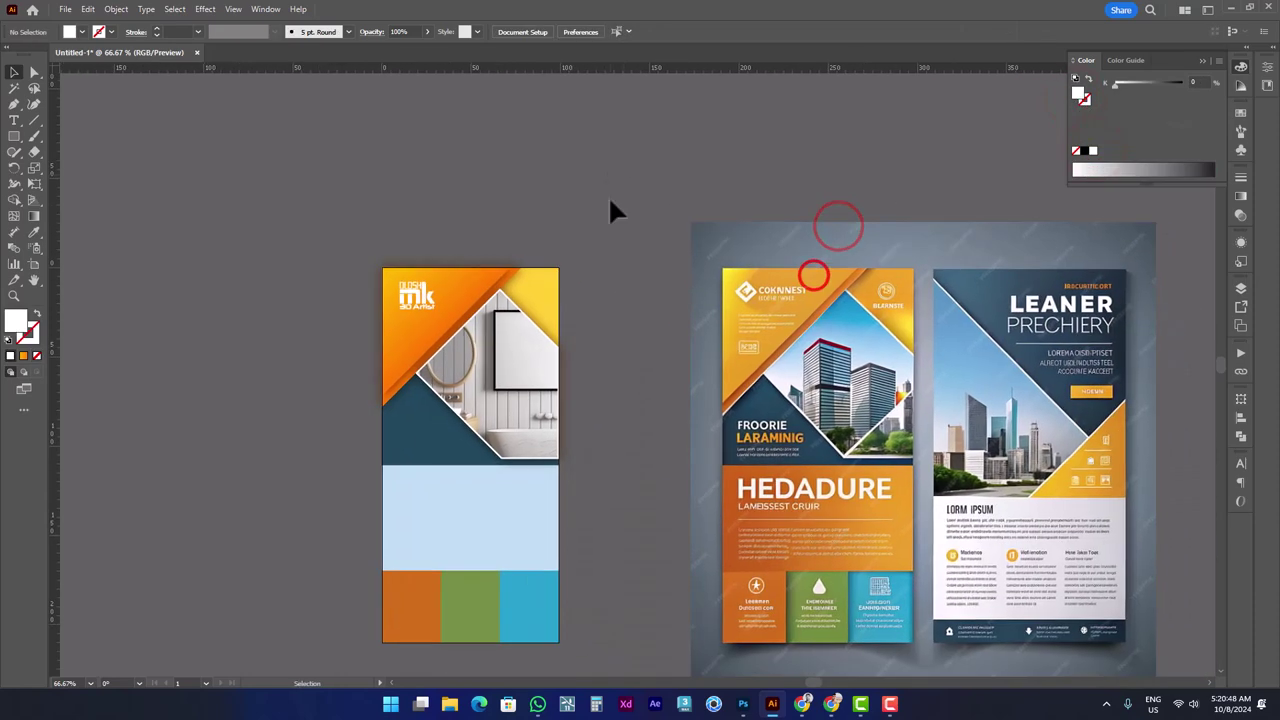
scroll(573, 312, "up", 2)
left_click(230, 272)
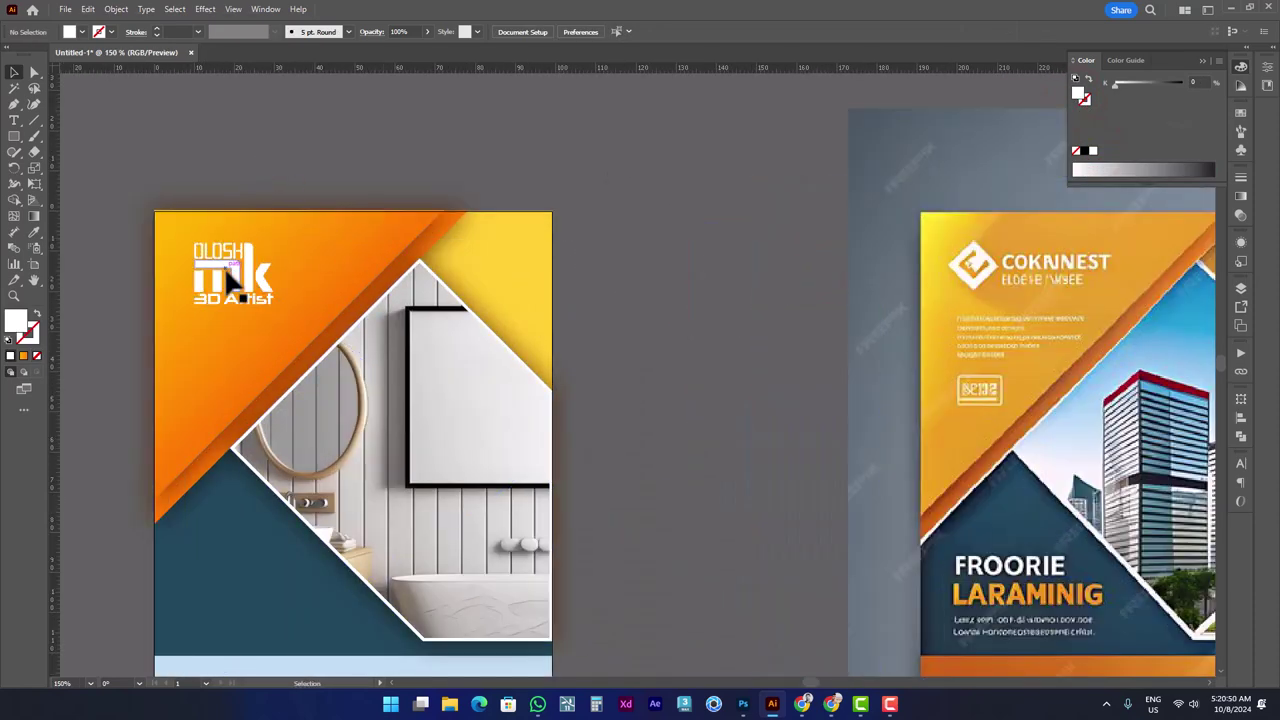
left_click(306, 149)
left_click_drag(348, 224, 306, 158)
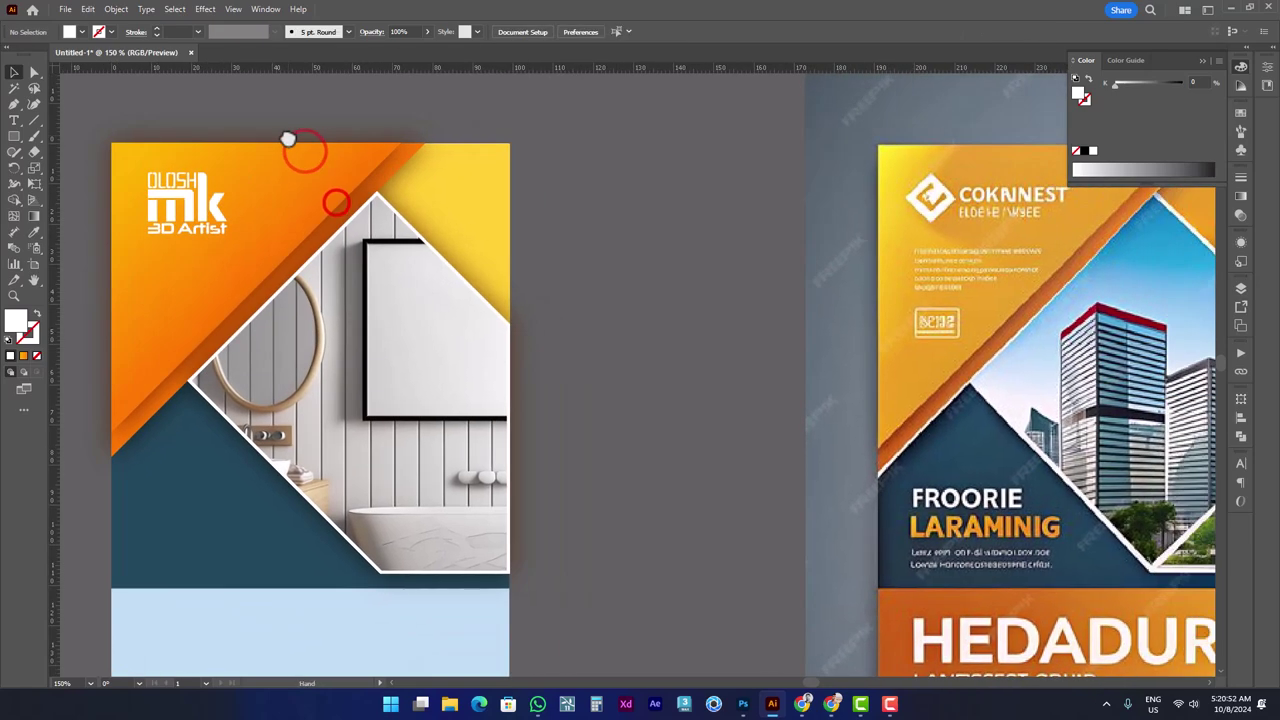
scroll(303, 150, "down", 1)
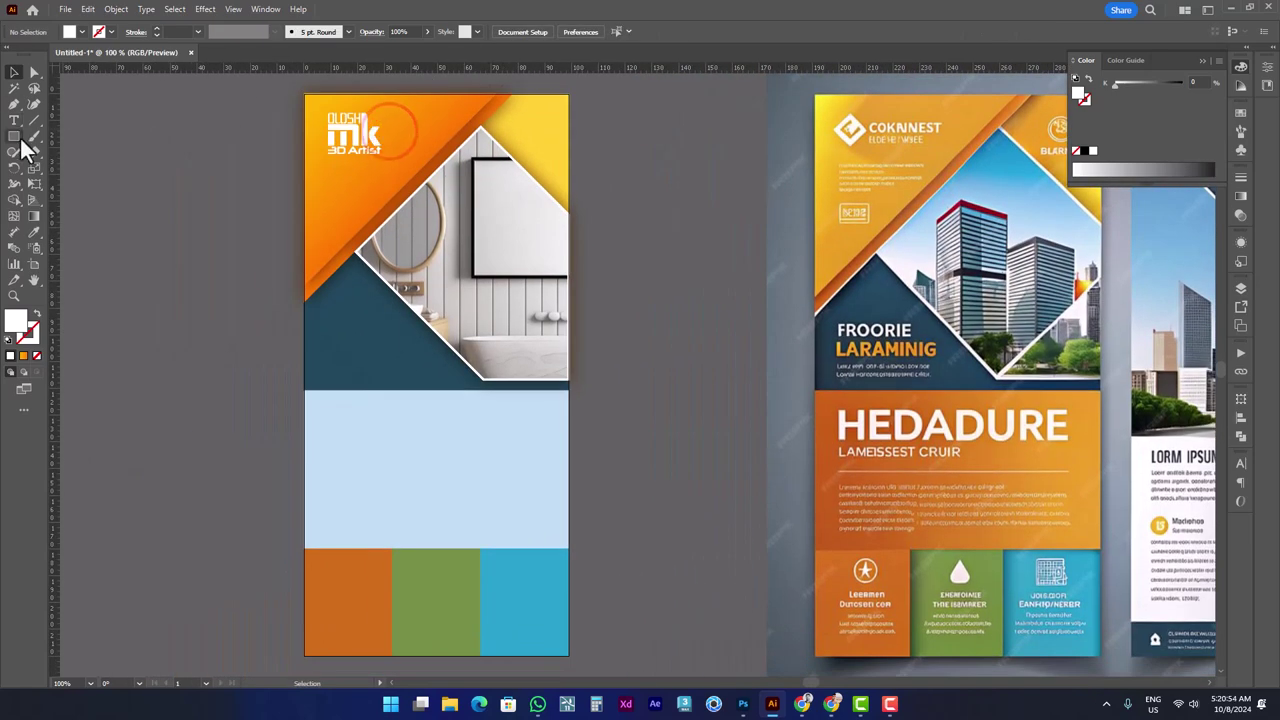
Draw a 99 × 210 mm rectangle aligned to the artboard's centre and top, with no fill.
left_click(15, 135)
left_click(108, 146)
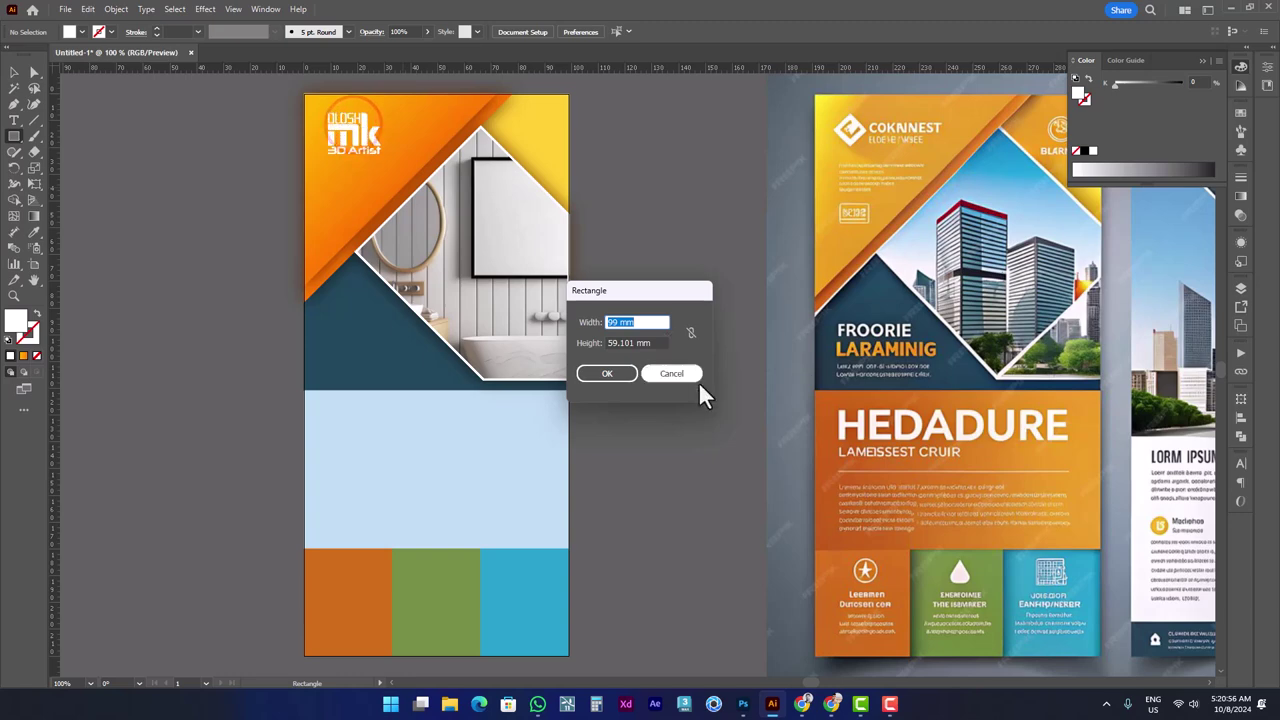
double_click(653, 342)
type("2")
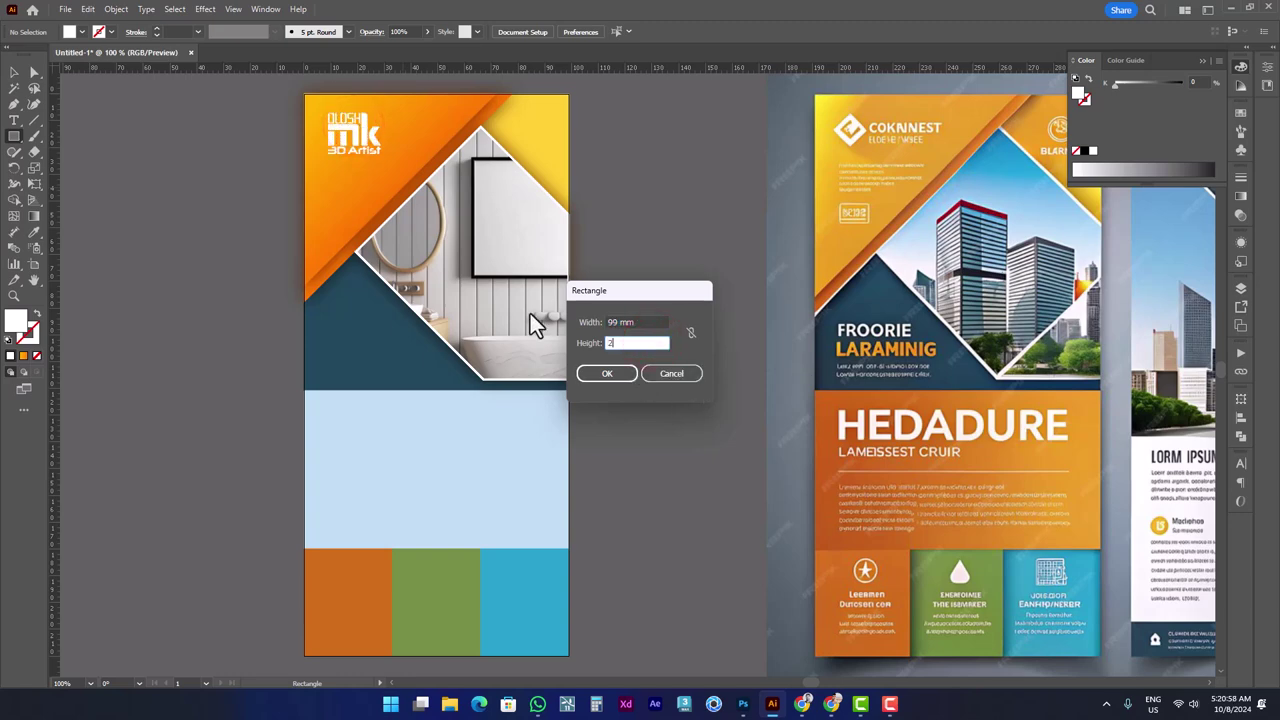
type("10")
key("Return")
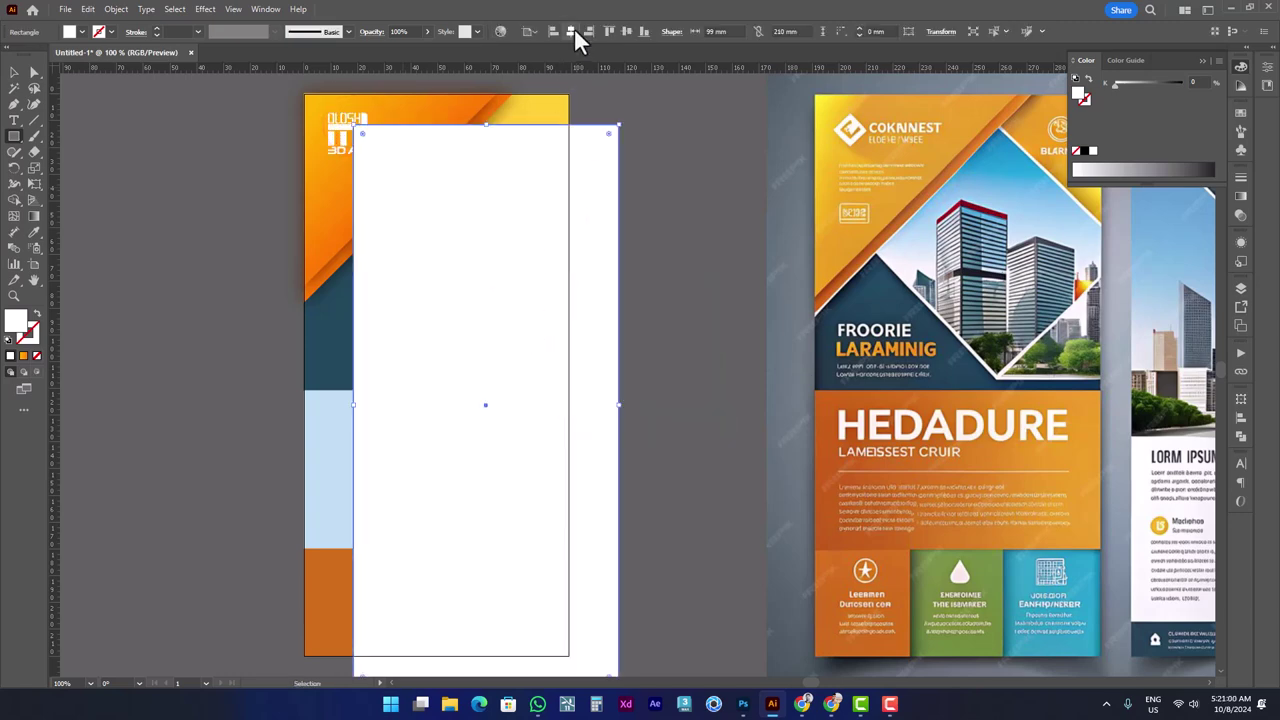
left_click(570, 29)
left_click(606, 30)
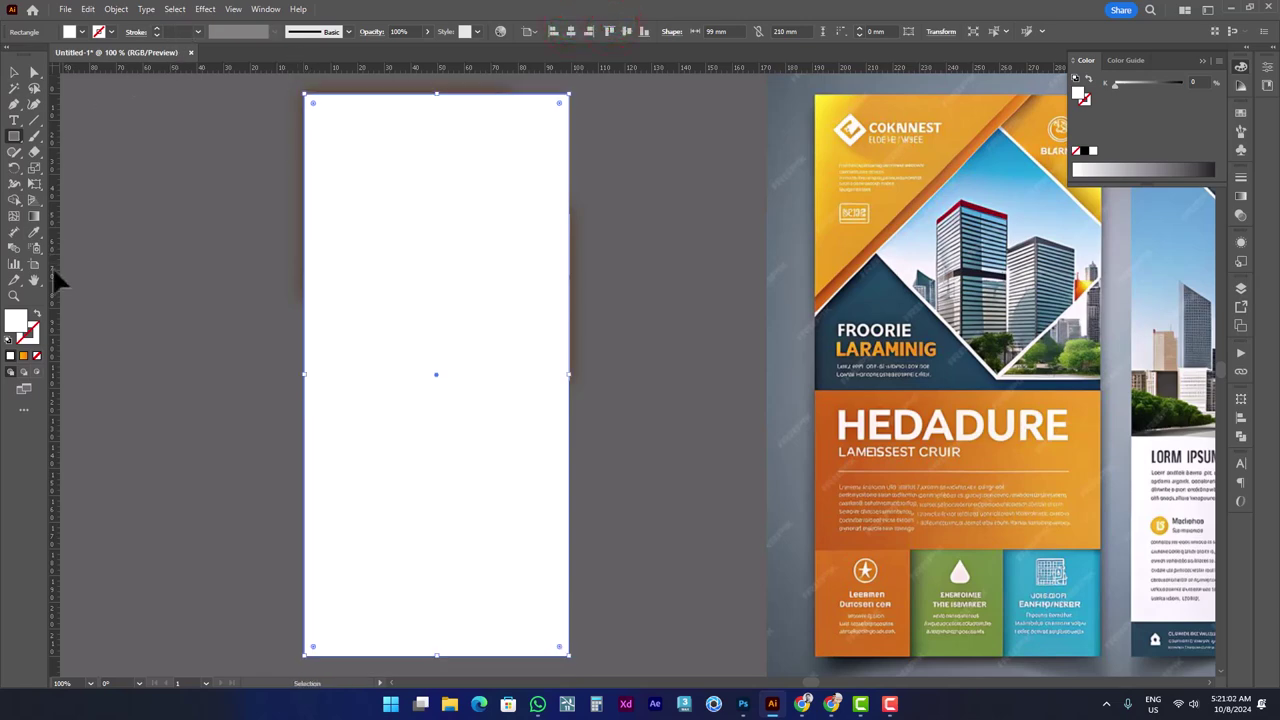
left_click(38, 314)
left_click(116, 9)
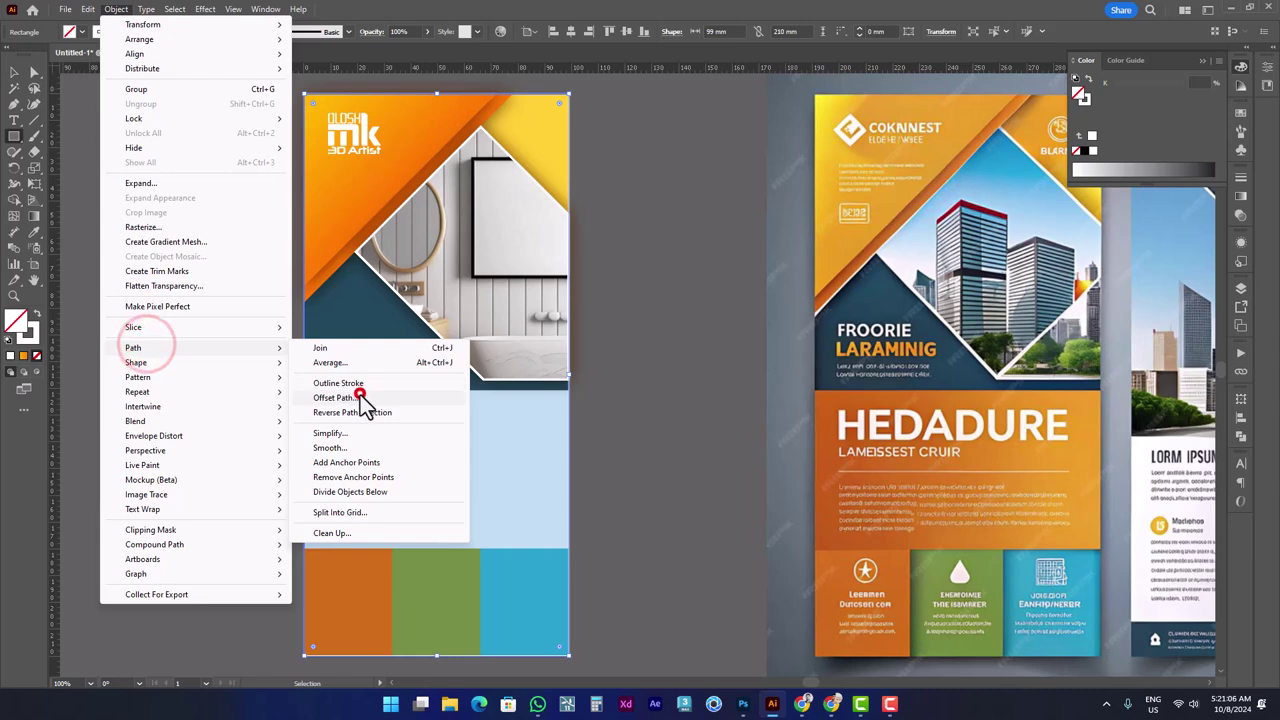
Create an inset Offset Path of -7 mm from the flyer rectangle.
left_click(360, 397)
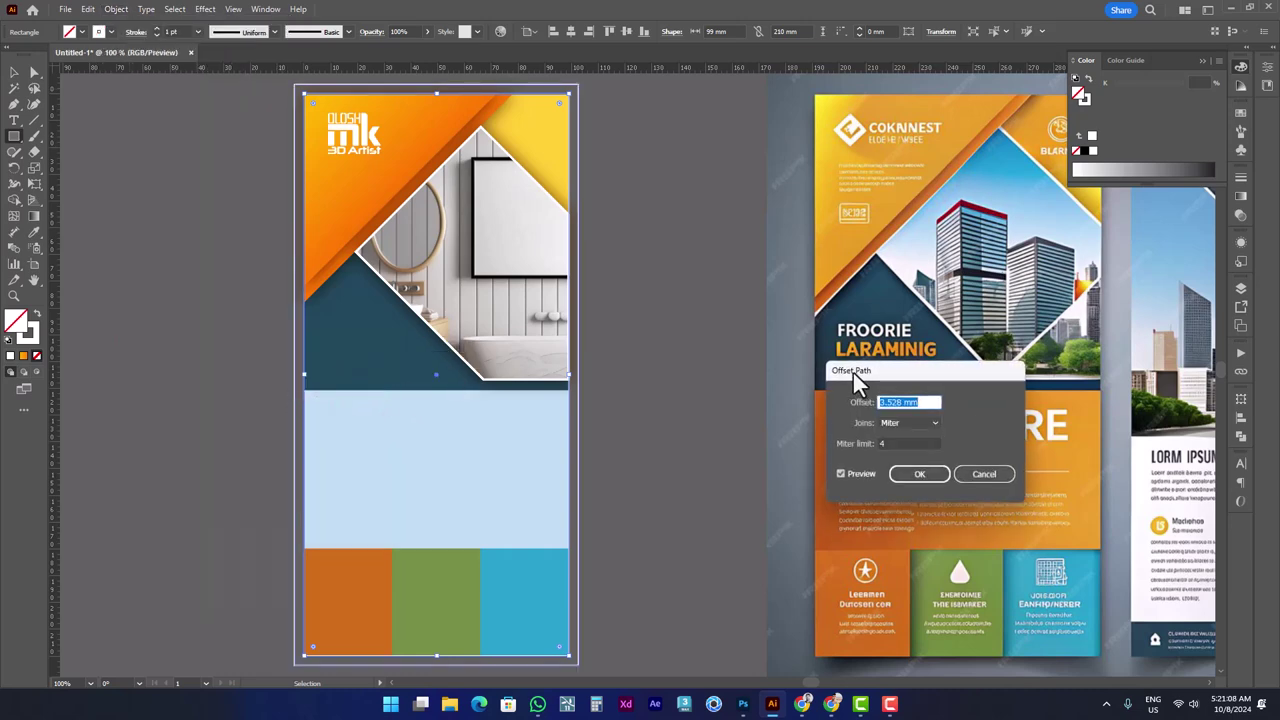
type("-5")
left_click(911, 442)
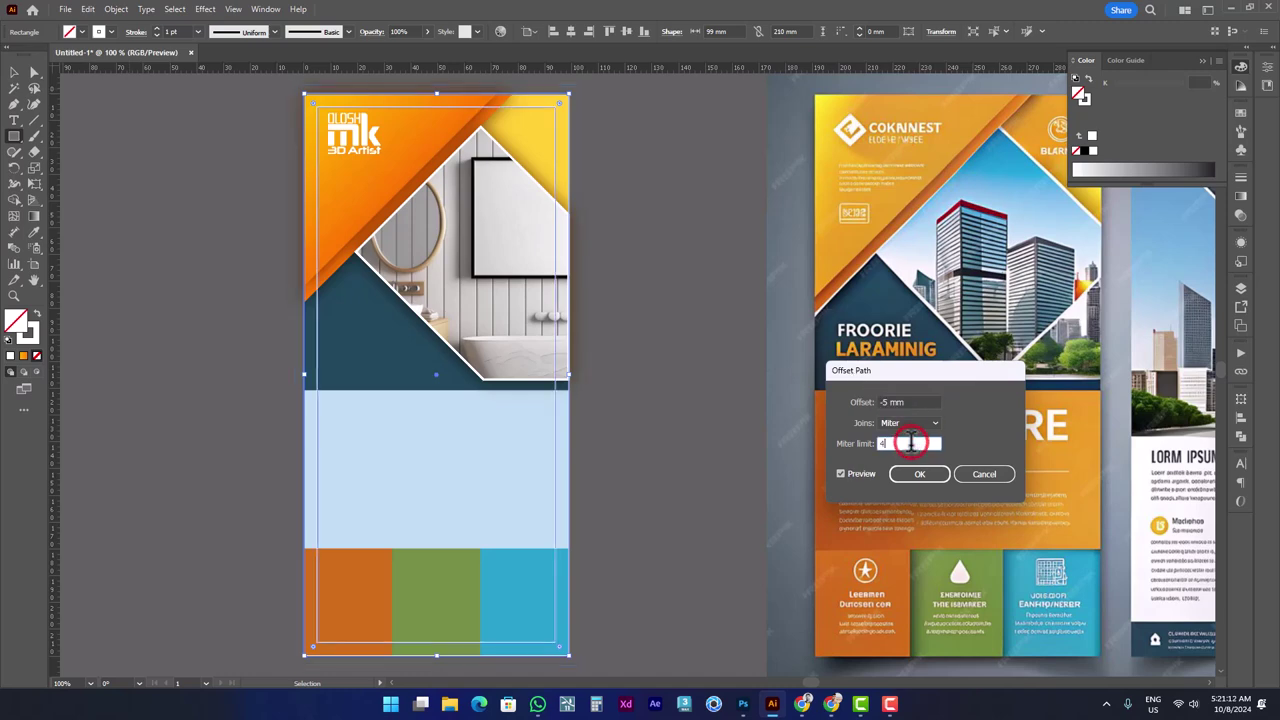
double_click(907, 401)
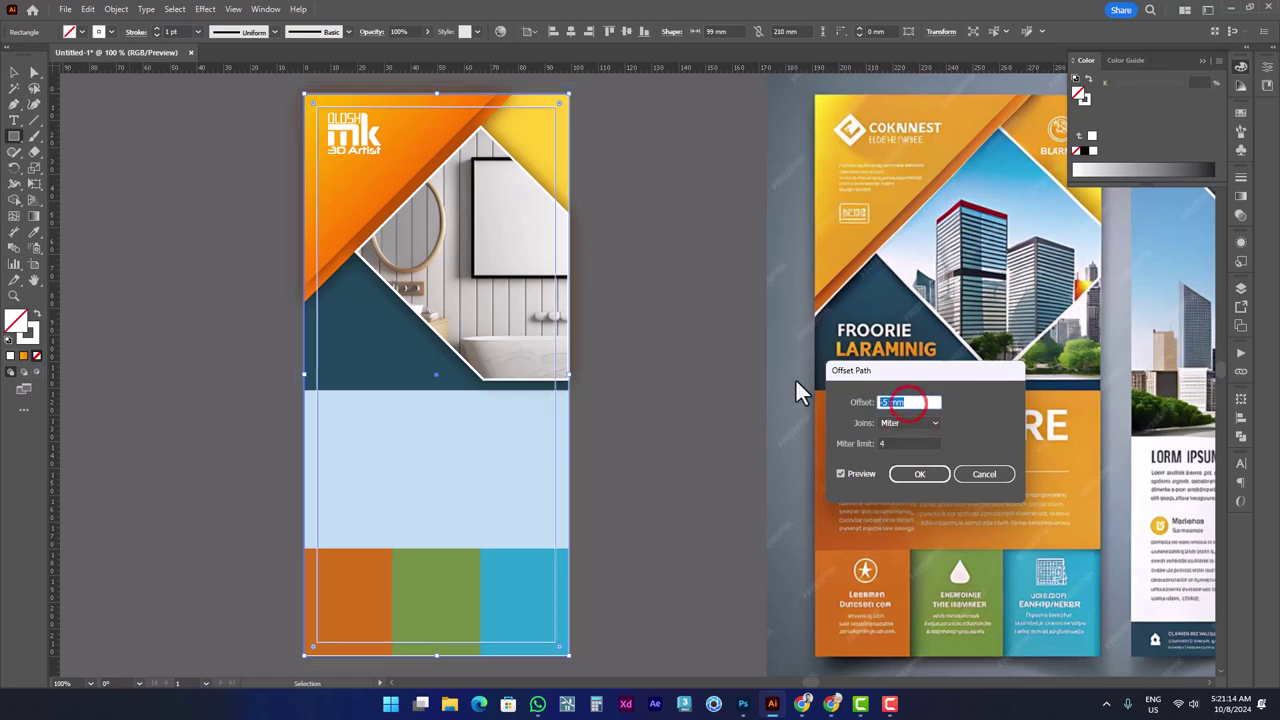
type("-7")
left_click(909, 442)
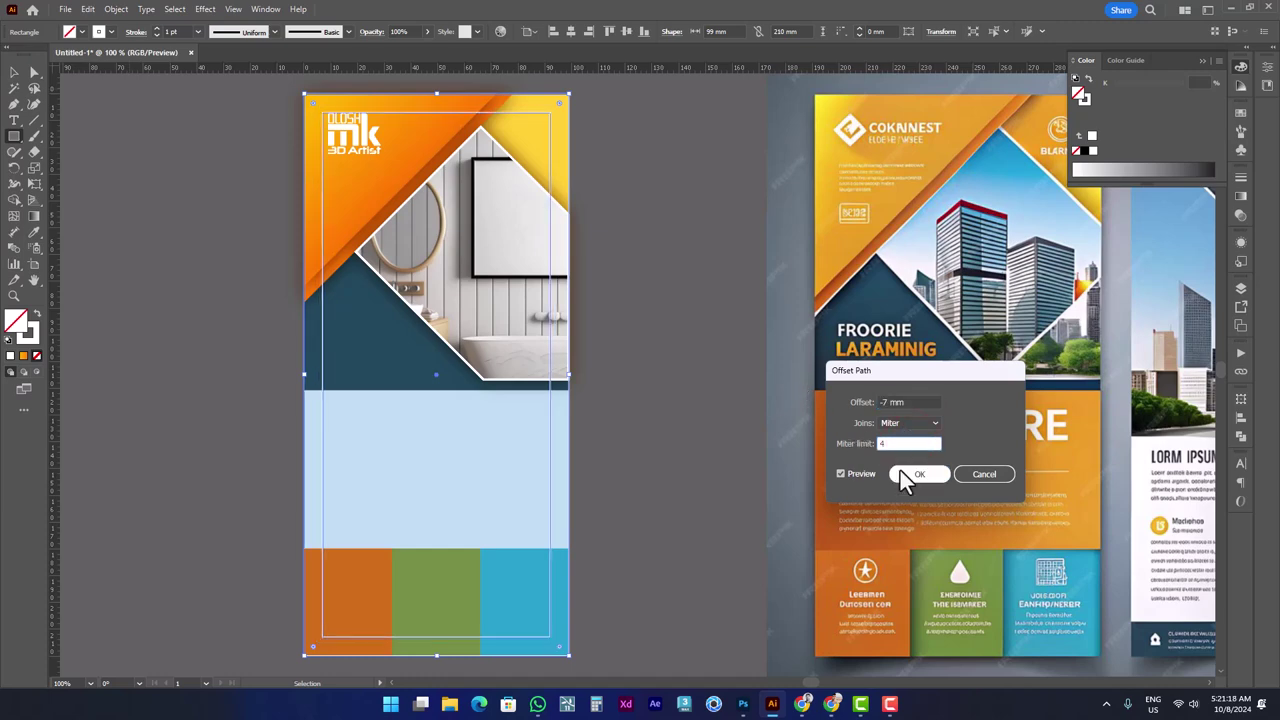
left_click(910, 475)
Convert the inset rectangle into guides with Ctrl+5.
left_click(14, 72)
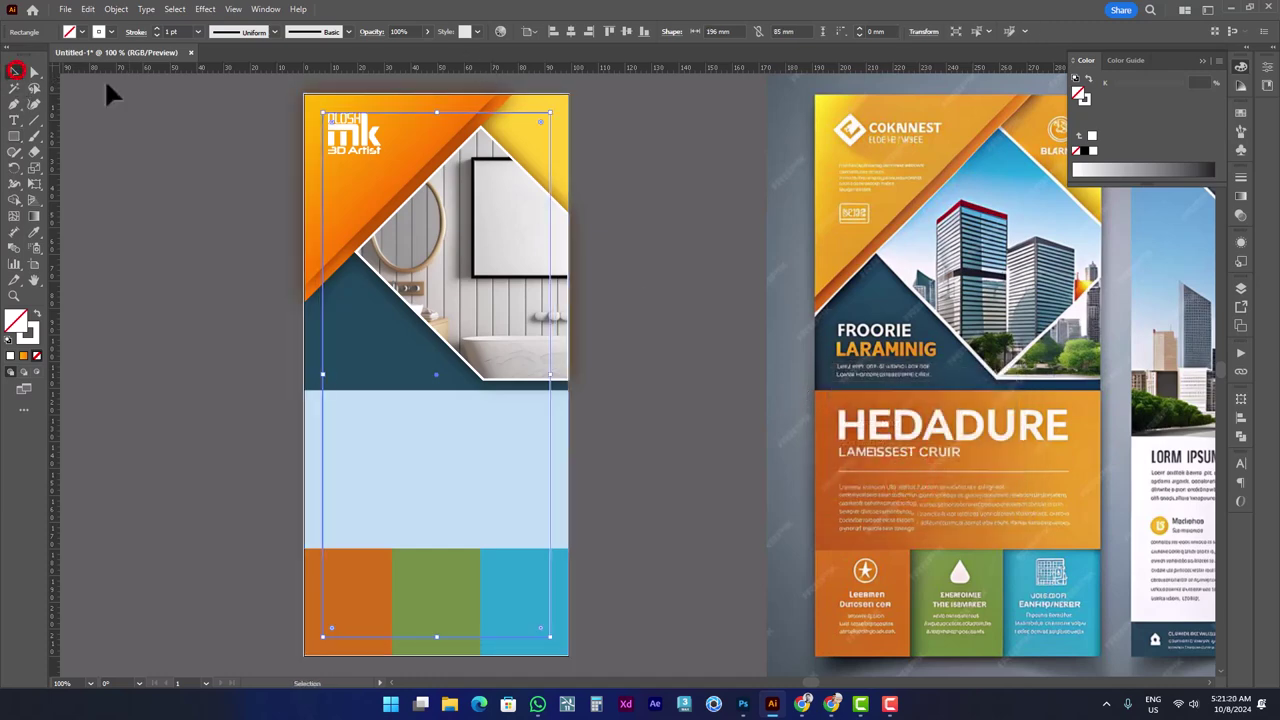
left_click(568, 115)
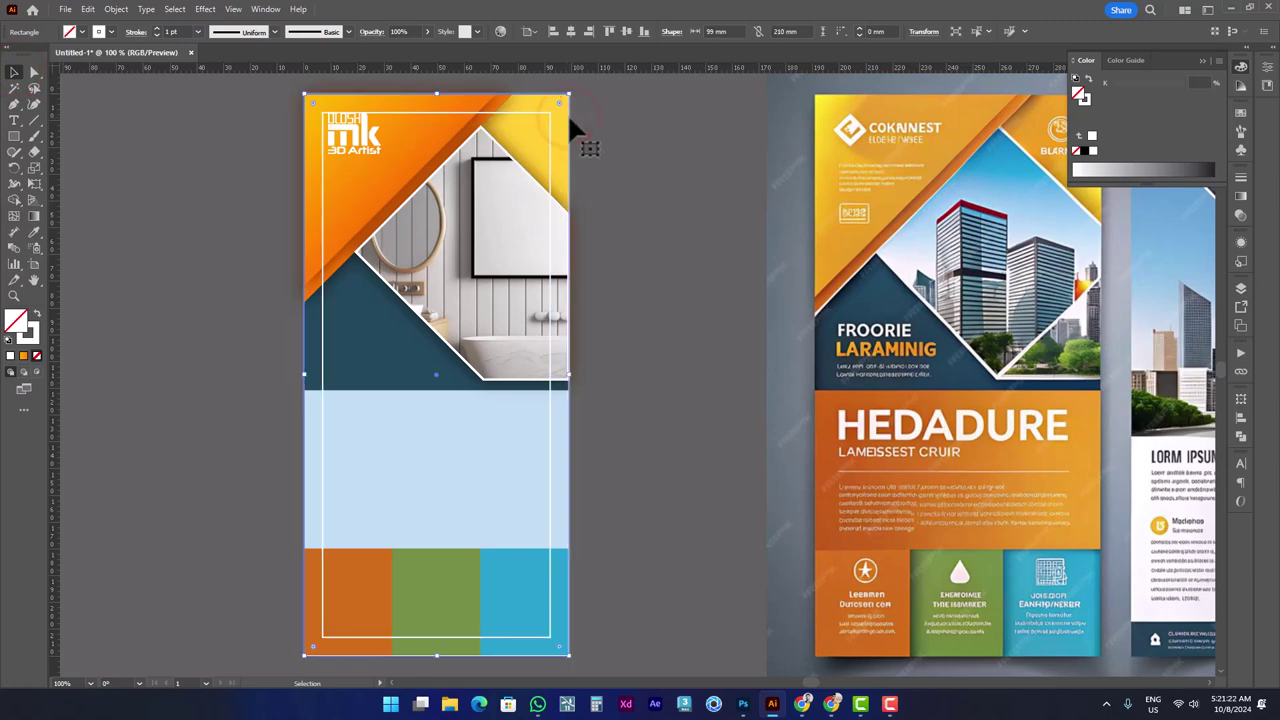
key("ctrl+shift+a")
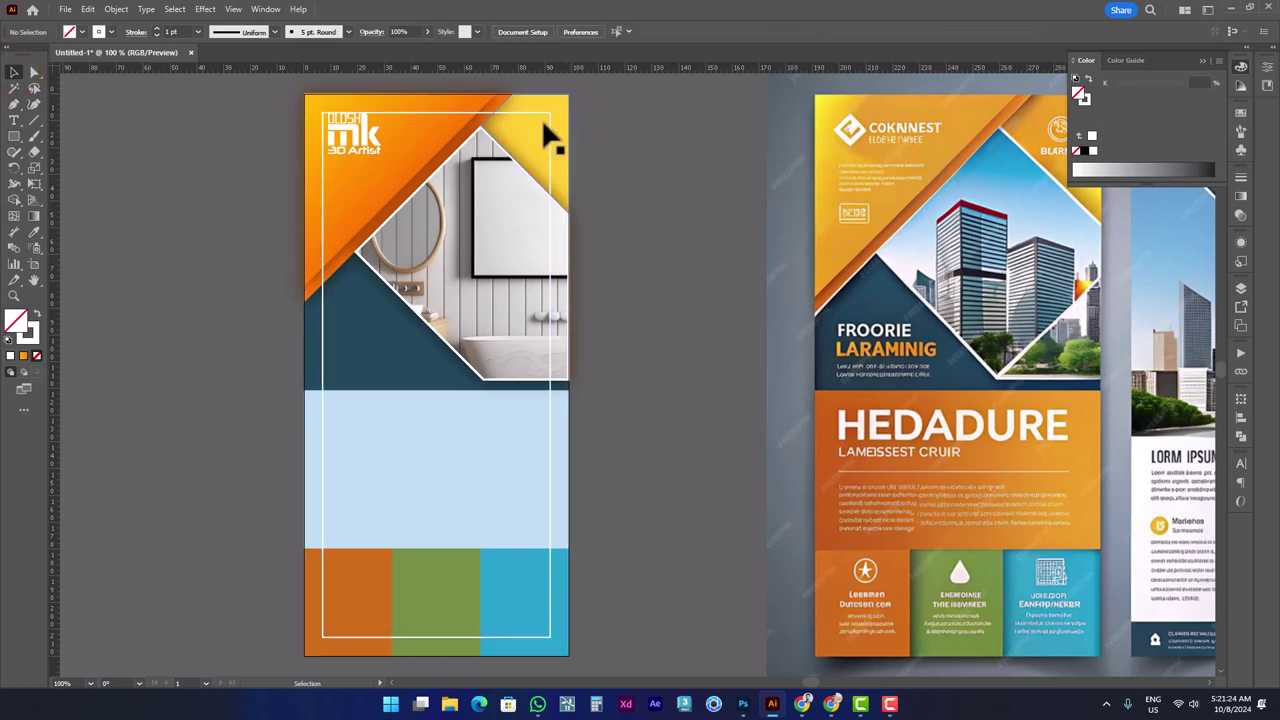
key("a")
left_click(545, 117)
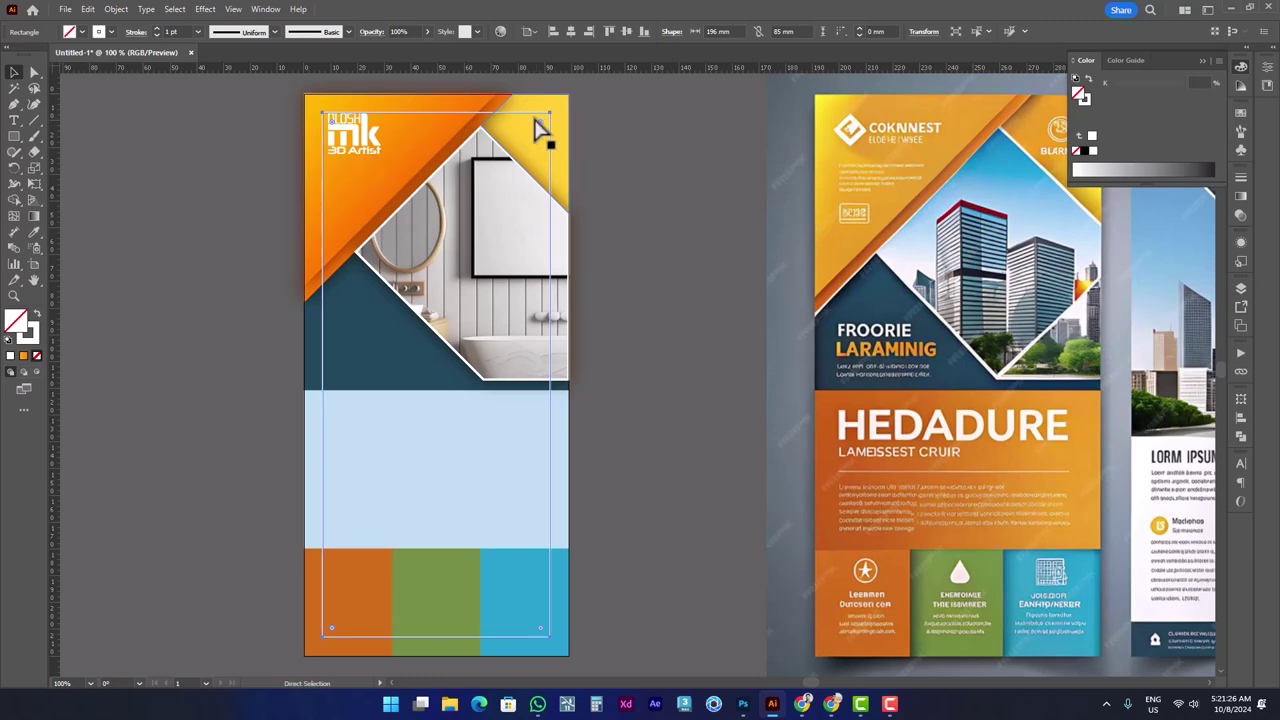
key("ctrl+5")
key("v")
left_click(613, 129)
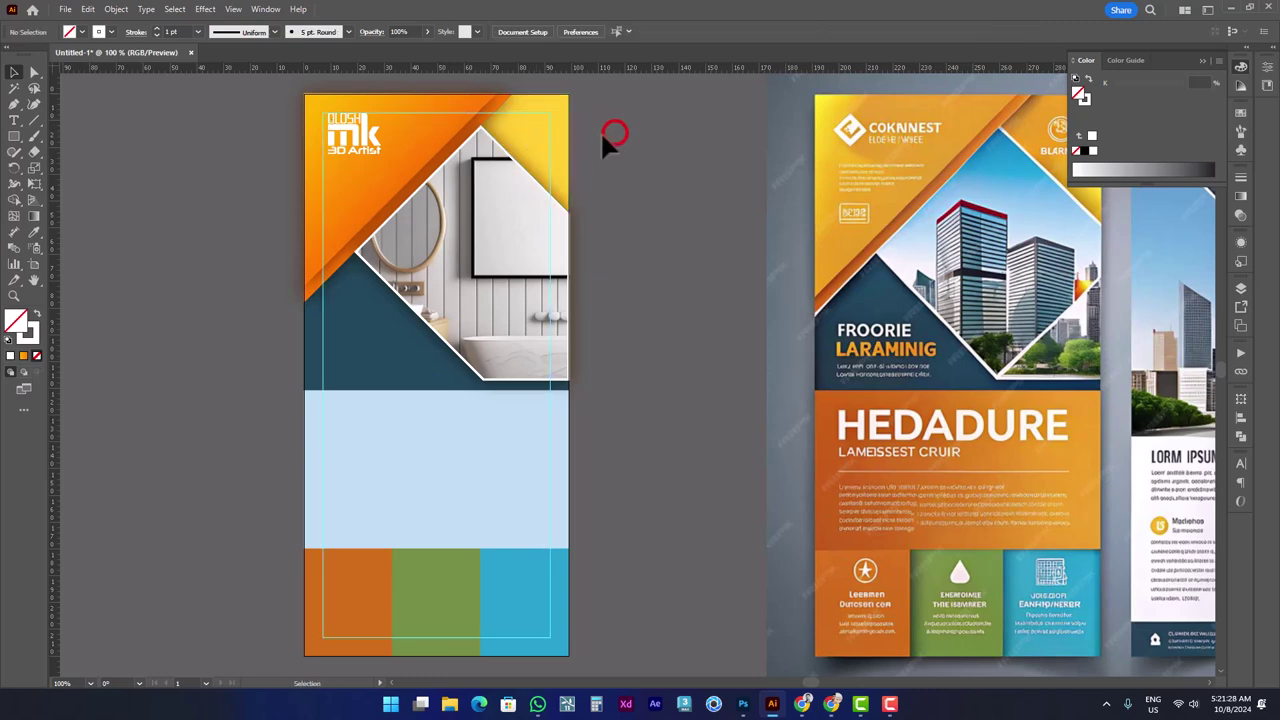
Align the white logo to the guide frame's left and top edges.
left_click_drag(372, 133, 411, 112)
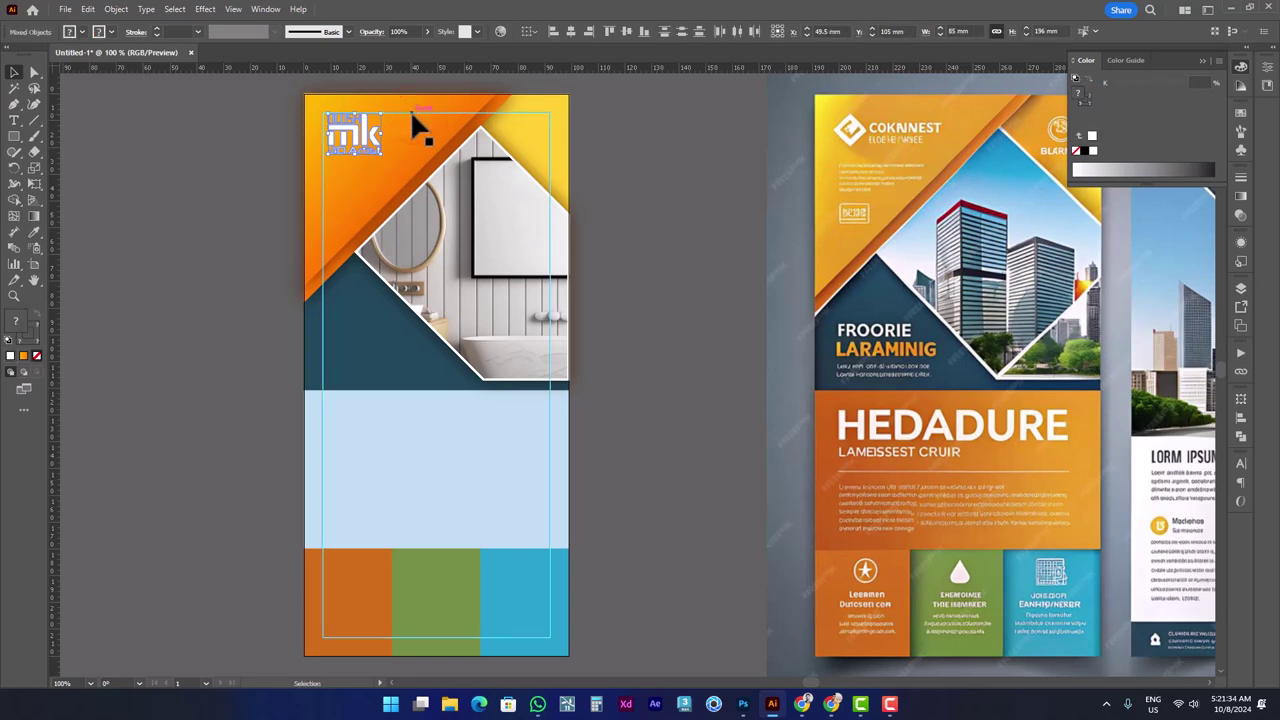
left_click(410, 112, "shift")
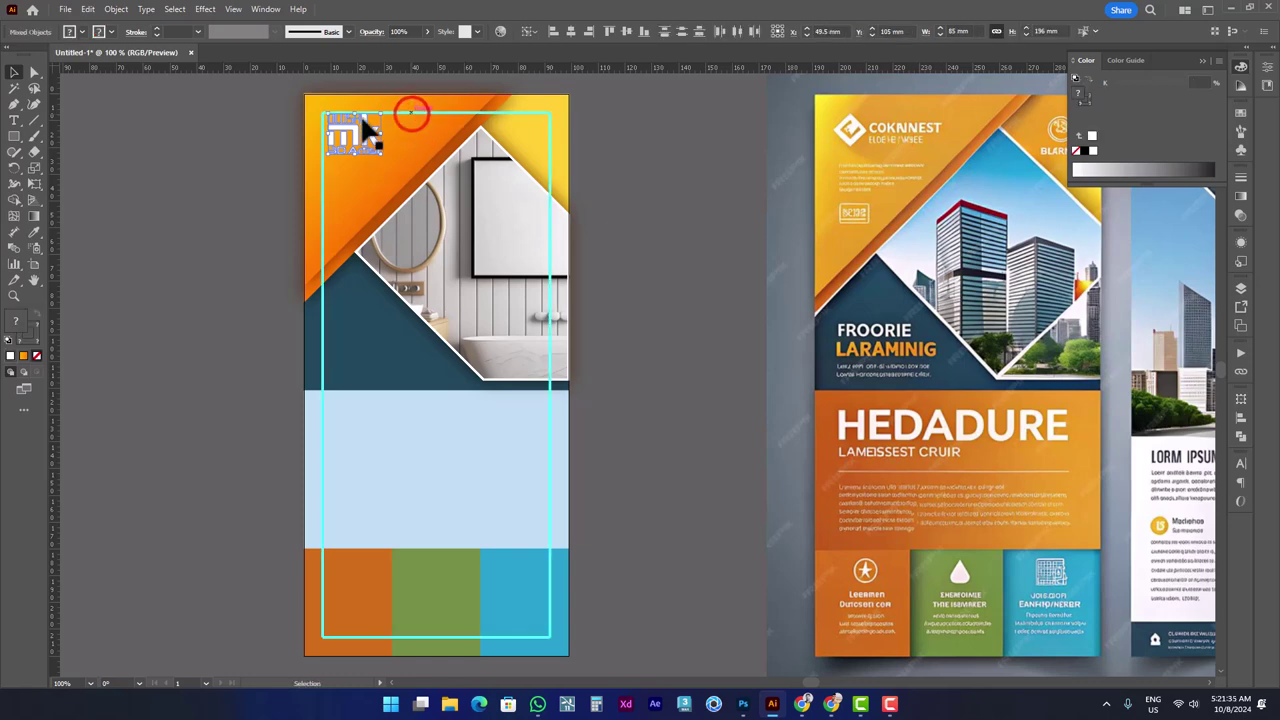
left_click(552, 30)
left_click(609, 30)
left_click(623, 151)
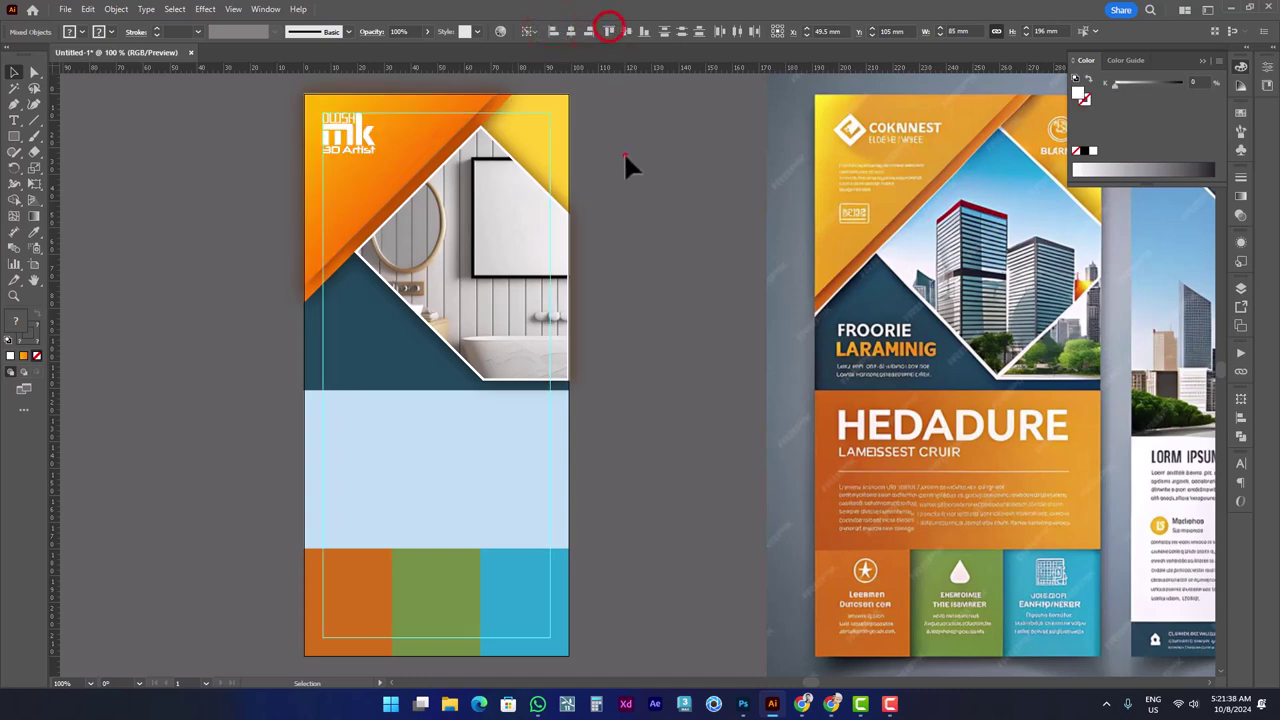
left_click(623, 151)
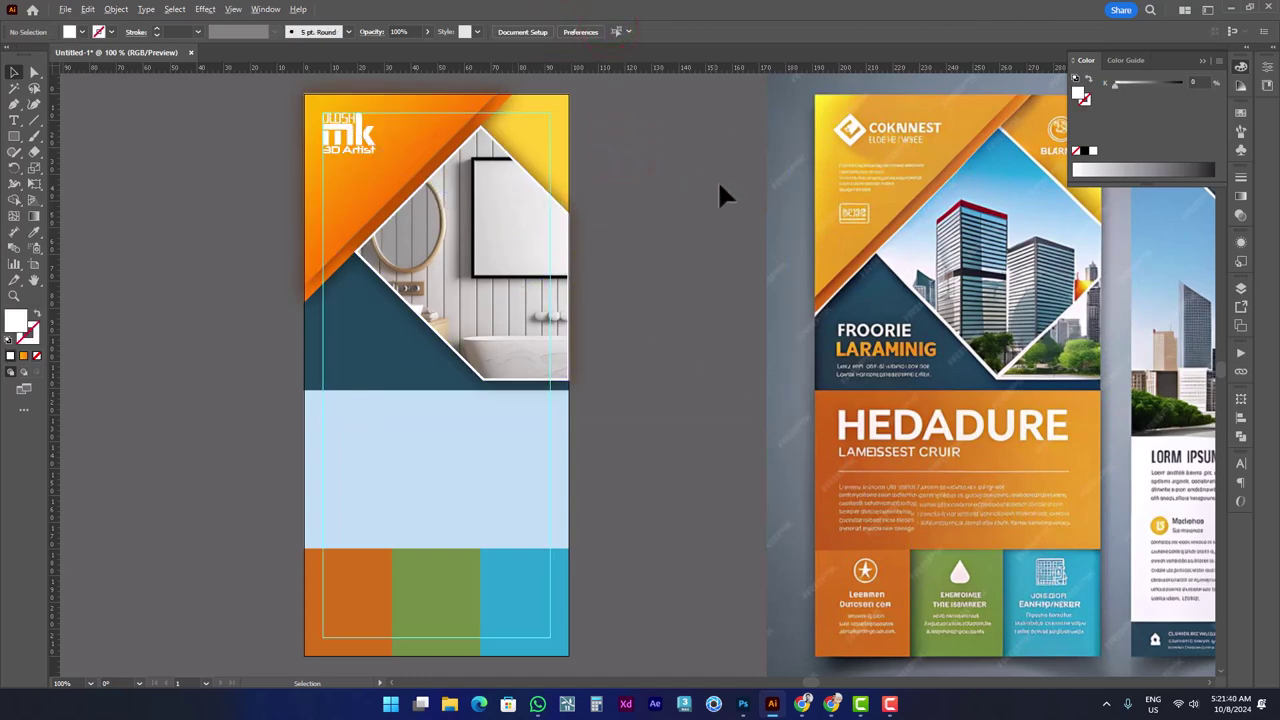
Give the pale blue middle band the orange gradient fill using the Eyedropper.
key("ctrl+minus")
key("ctrl+minus")
left_click_drag(609, 312, 589, 300)
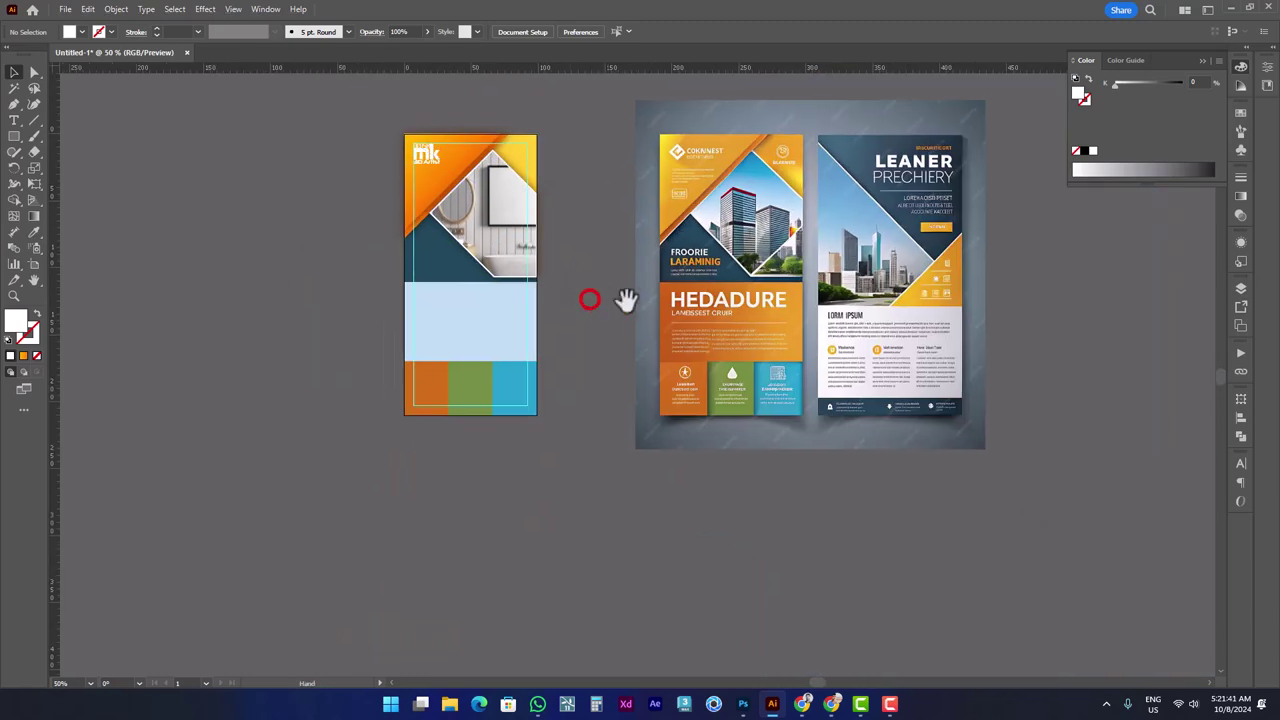
left_click(491, 343)
left_click(35, 231)
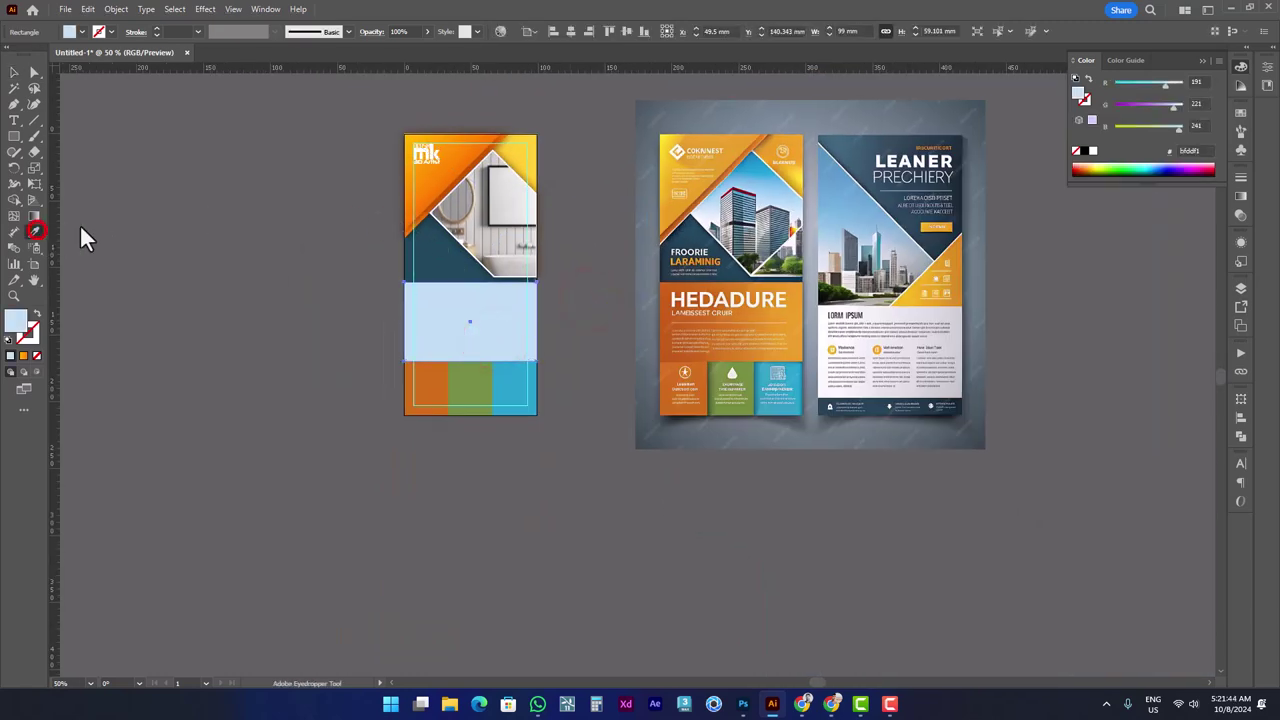
left_click(447, 168)
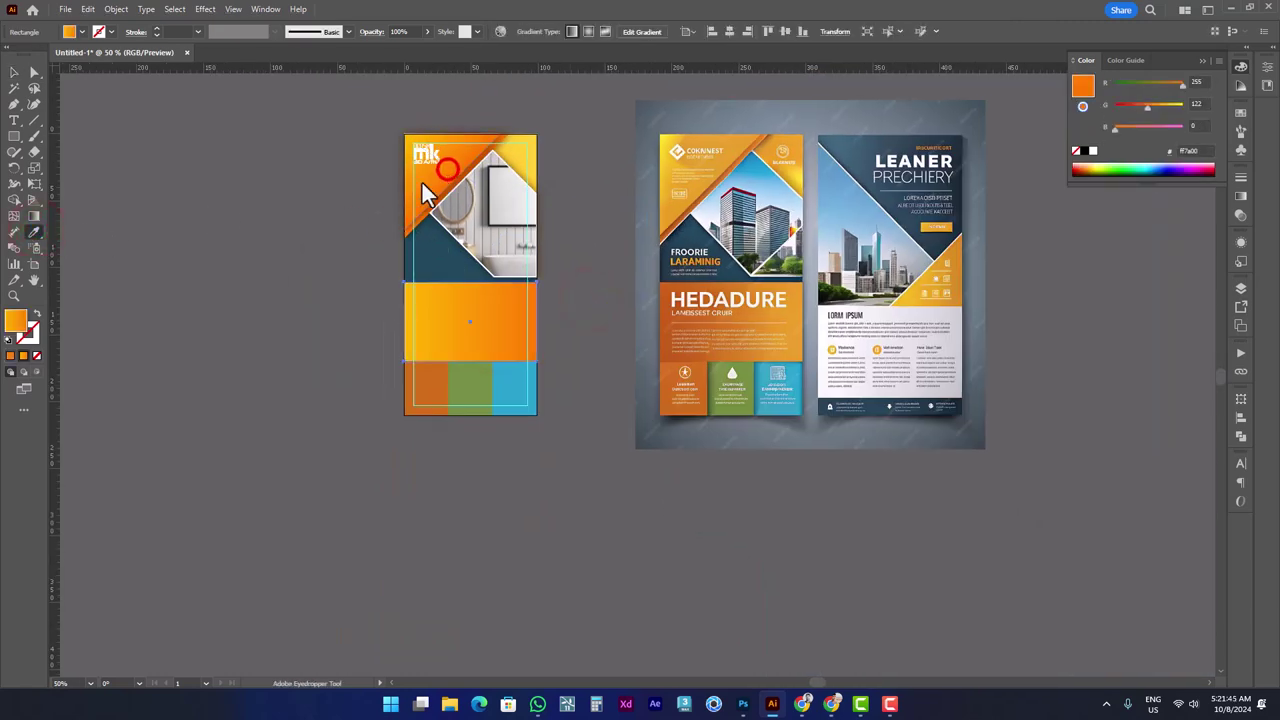
Adjust the band's gradient with the Gradient tool so it runs orange to yellow.
left_click(33, 215)
scroll(485, 300, "up", 2)
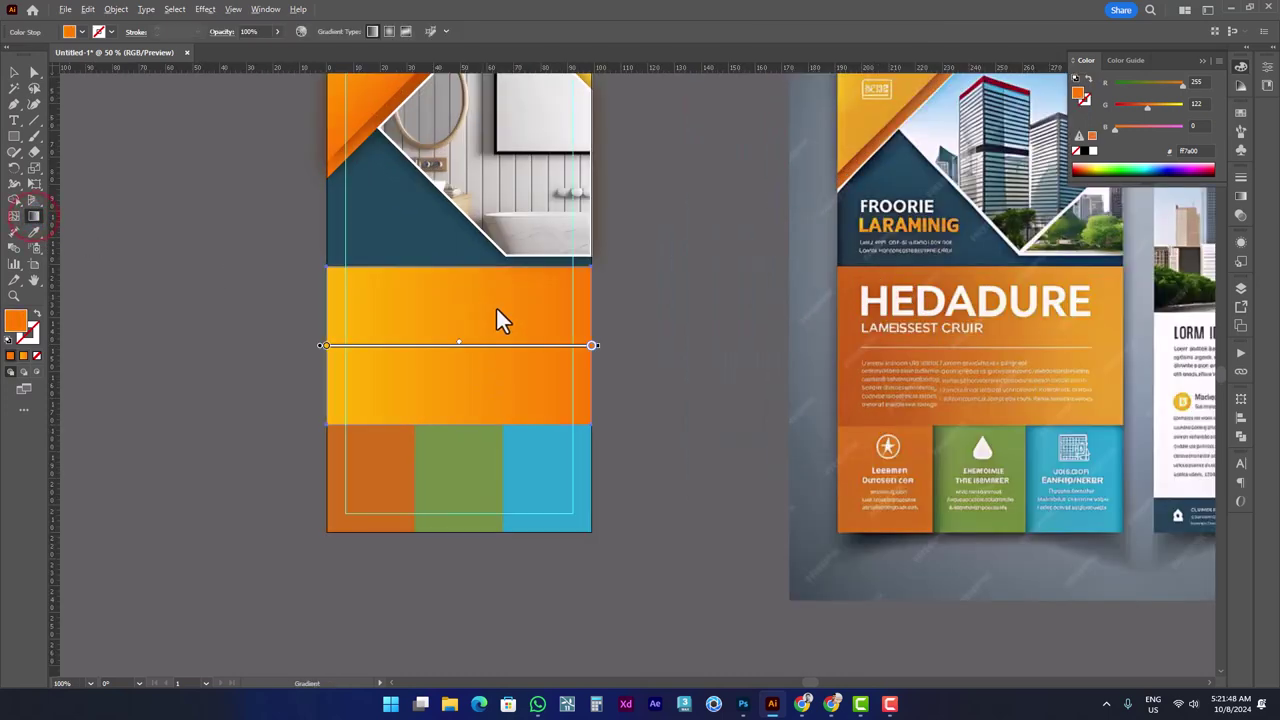
mouse_move(334, 306)
left_mouse_down()
mouse_move(580, 318)
mouse_move(328, 308)
left_mouse_up()
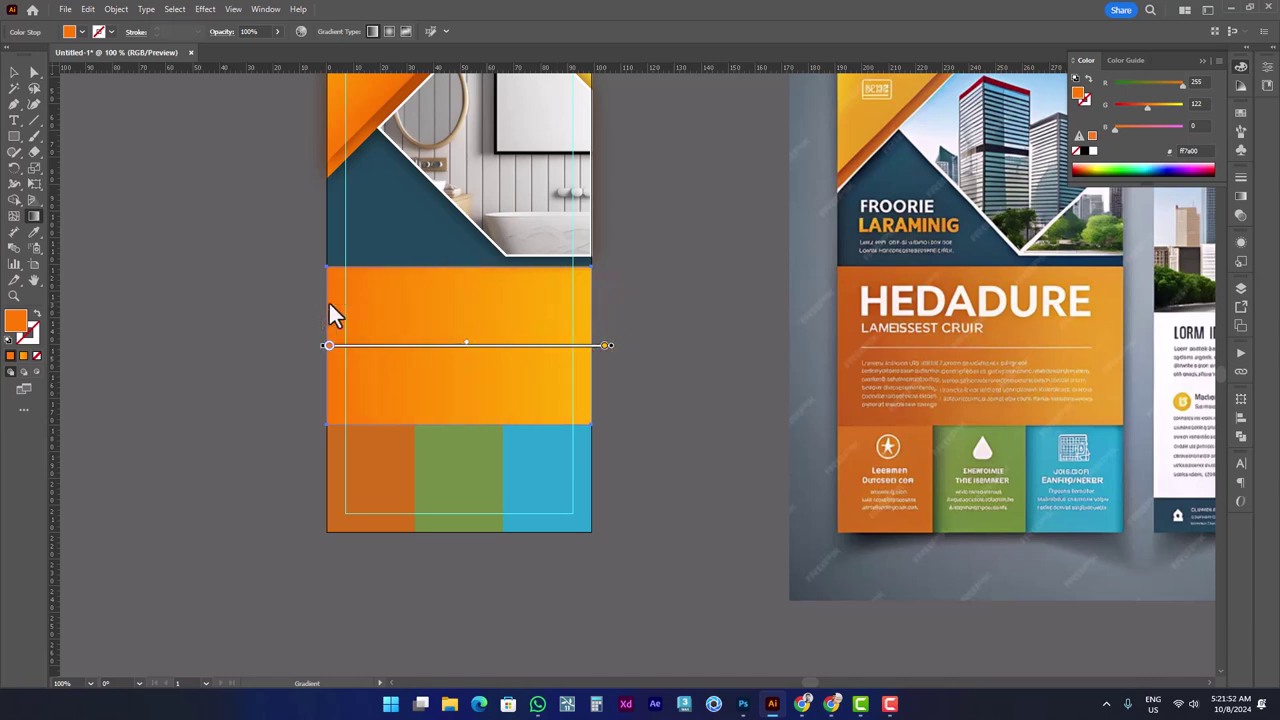
mouse_move(594, 304)
left_mouse_down()
mouse_move(306, 303)
mouse_move(343, 304)
left_mouse_up()
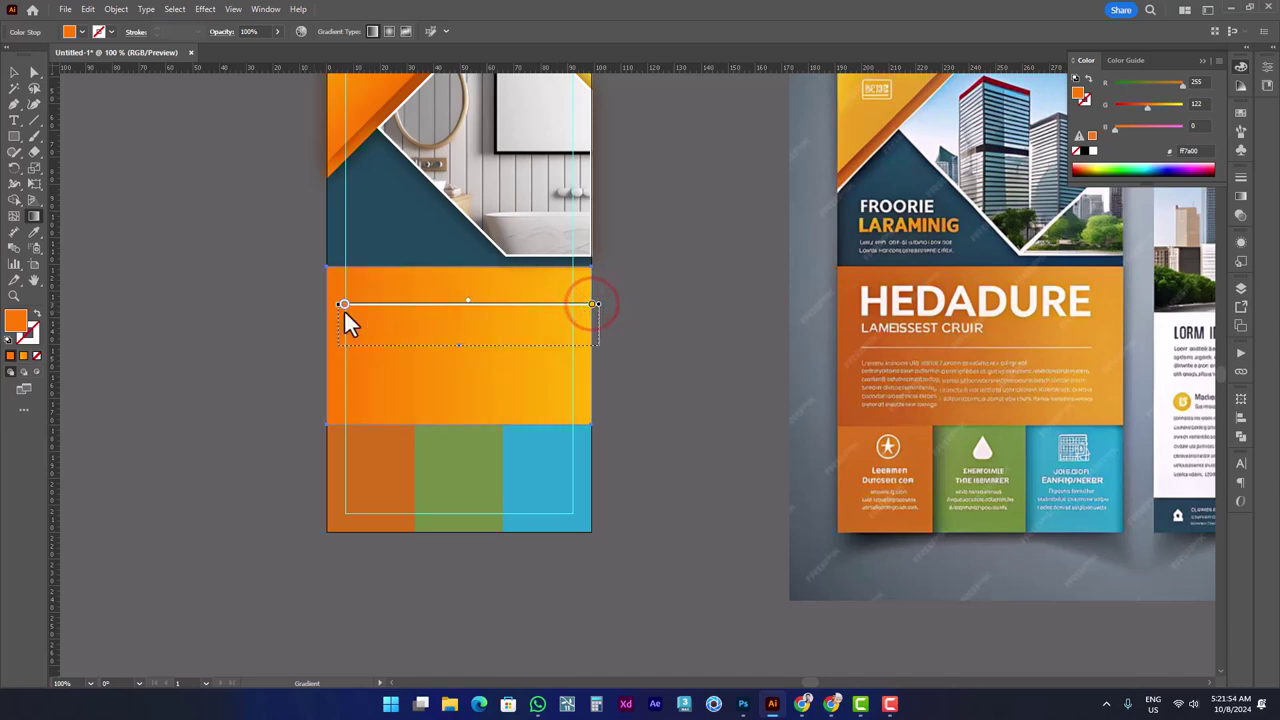
key("ctrl+z")
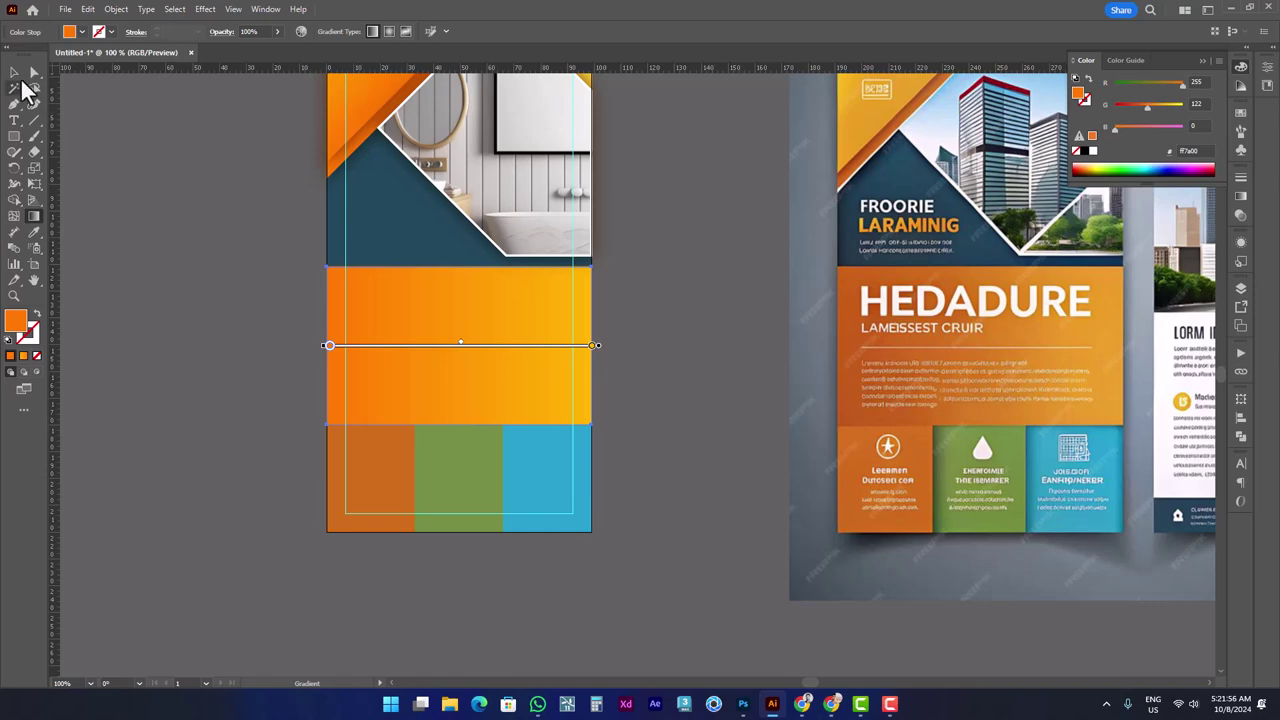
left_click(15, 73)
left_click(124, 151)
Copy the band's orange-to-yellow gradient onto the bottom-left block with the eyedropper as a trial.
scroll(276, 283, "down", 1)
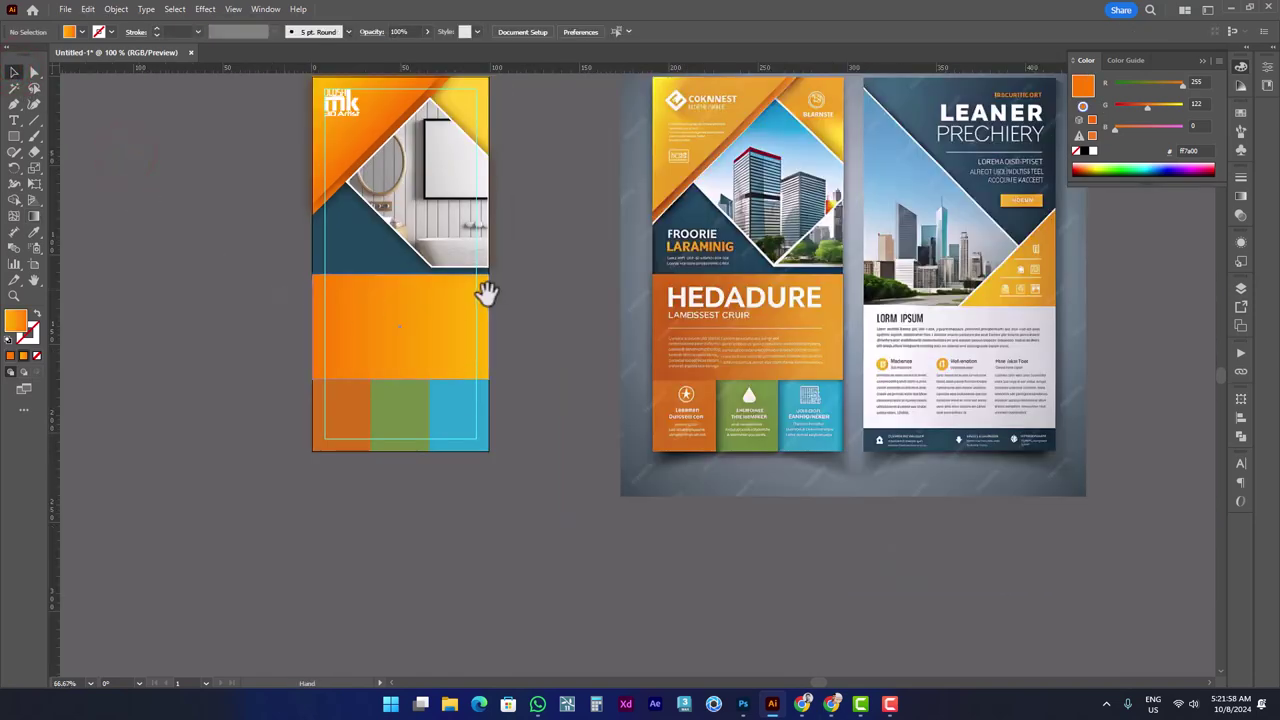
left_click_drag(485, 292, 540, 300)
scroll(407, 435, "up", 1)
left_click(408, 425)
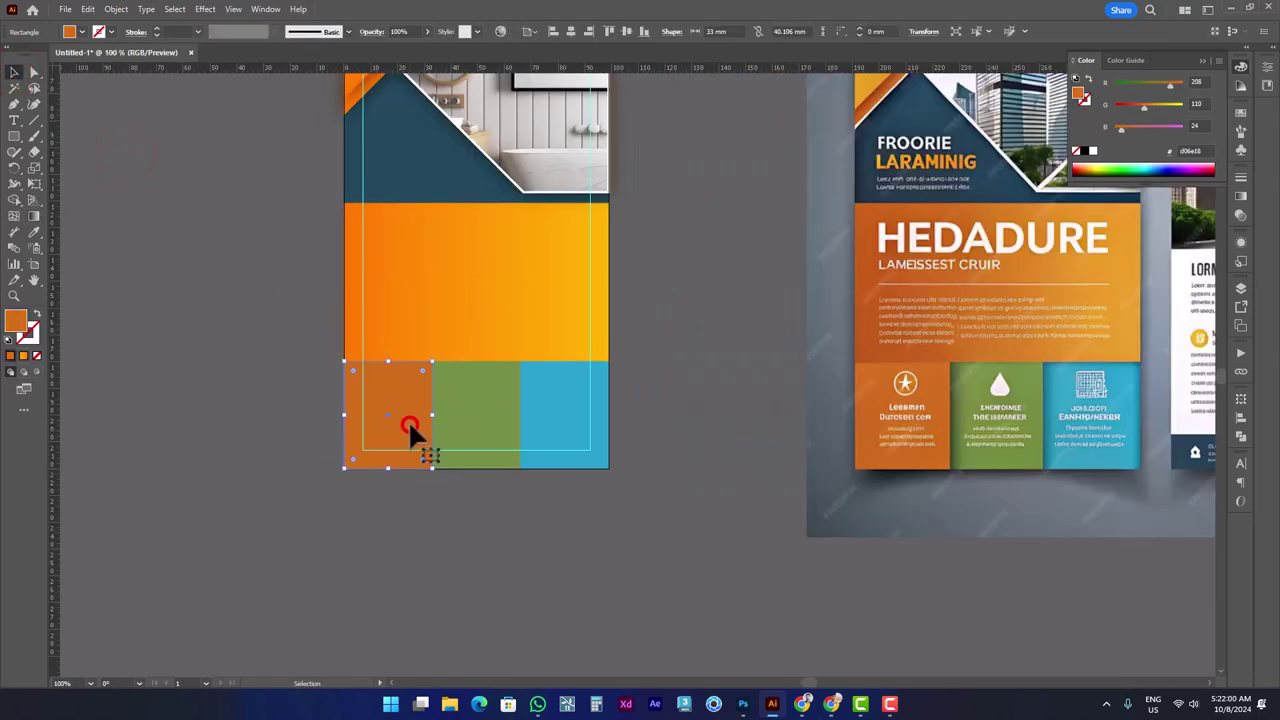
left_click(34, 234)
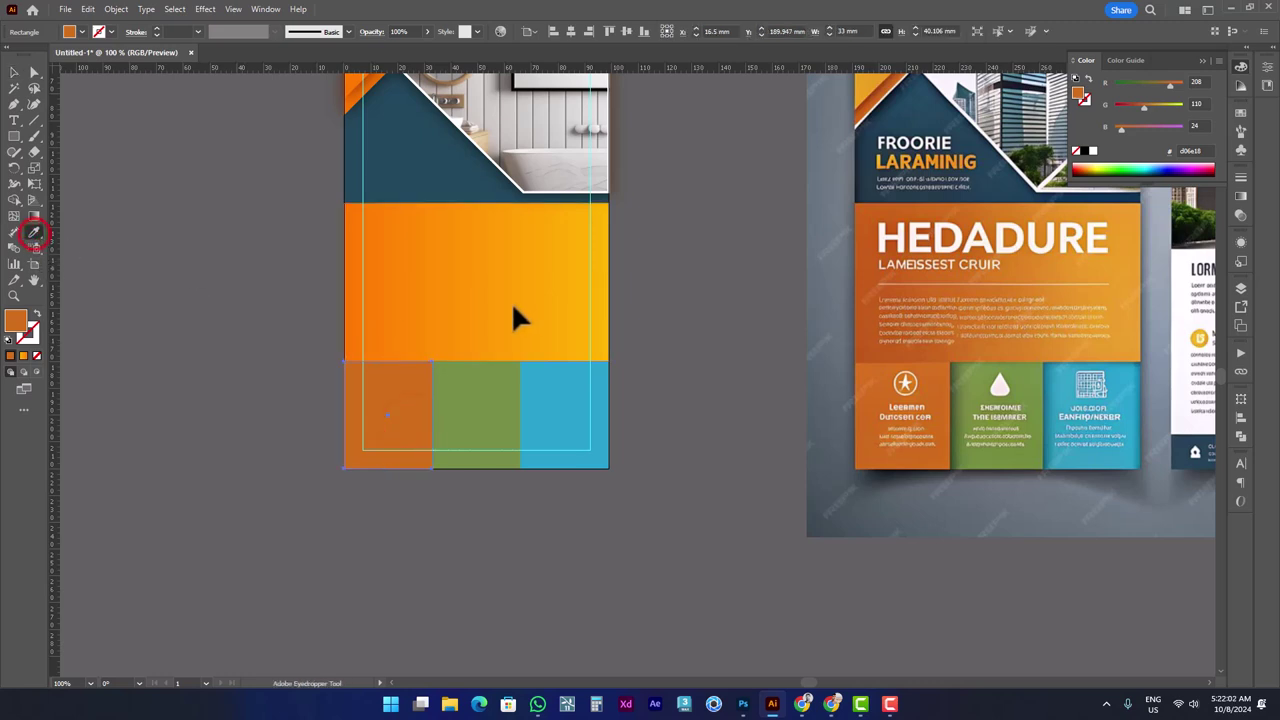
left_click(513, 310)
left_click(33, 216)
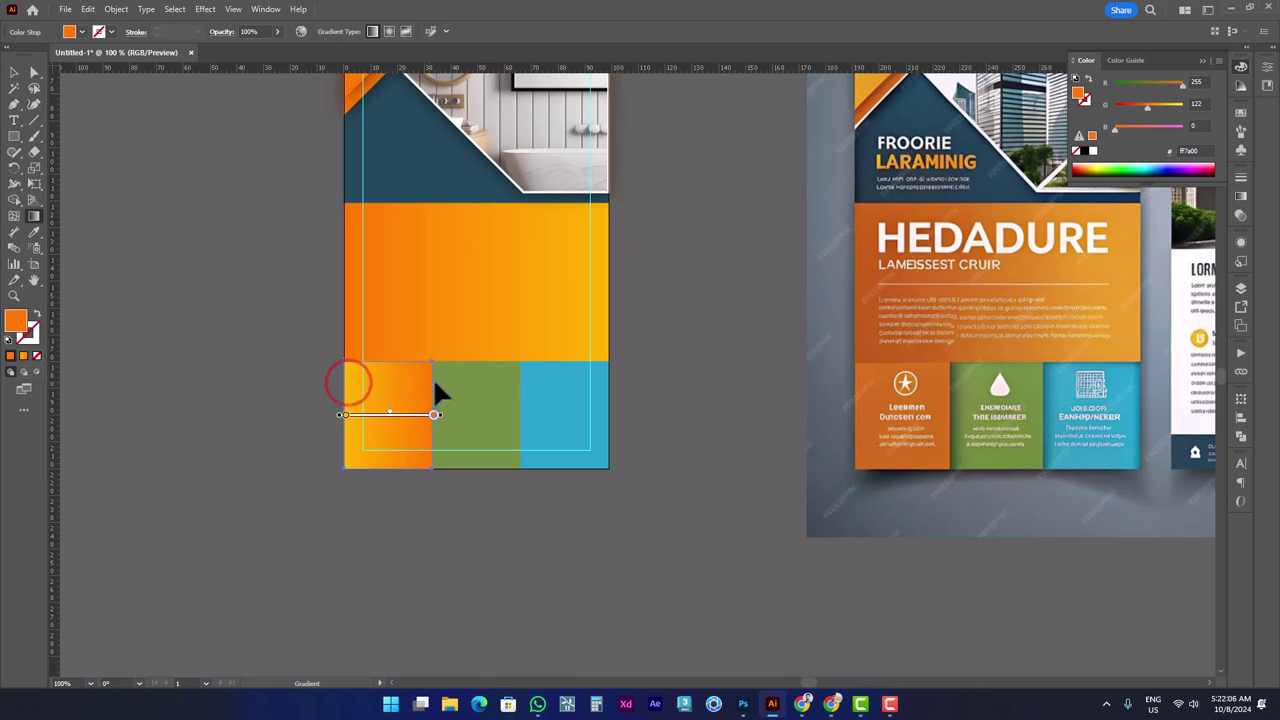
mouse_move(355, 430)
left_mouse_down()
mouse_move(442, 432)
mouse_move(343, 430)
left_mouse_up()
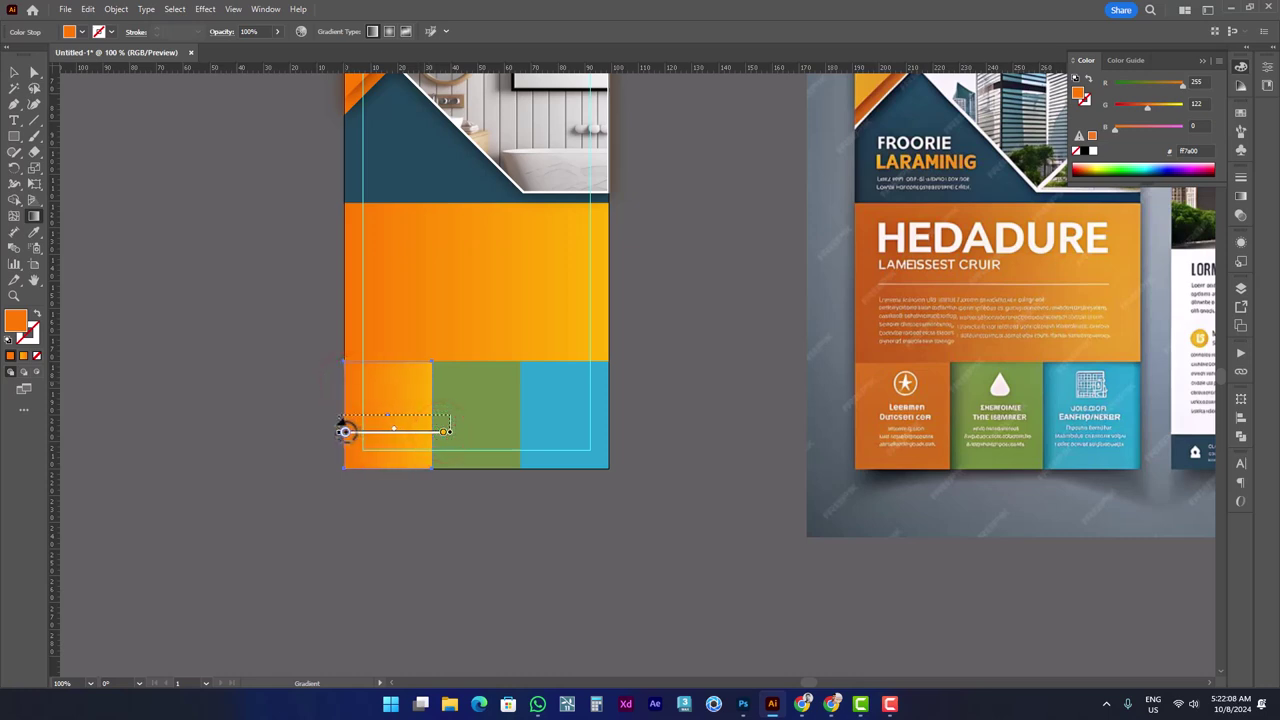
left_click(14, 72)
left_click(122, 165)
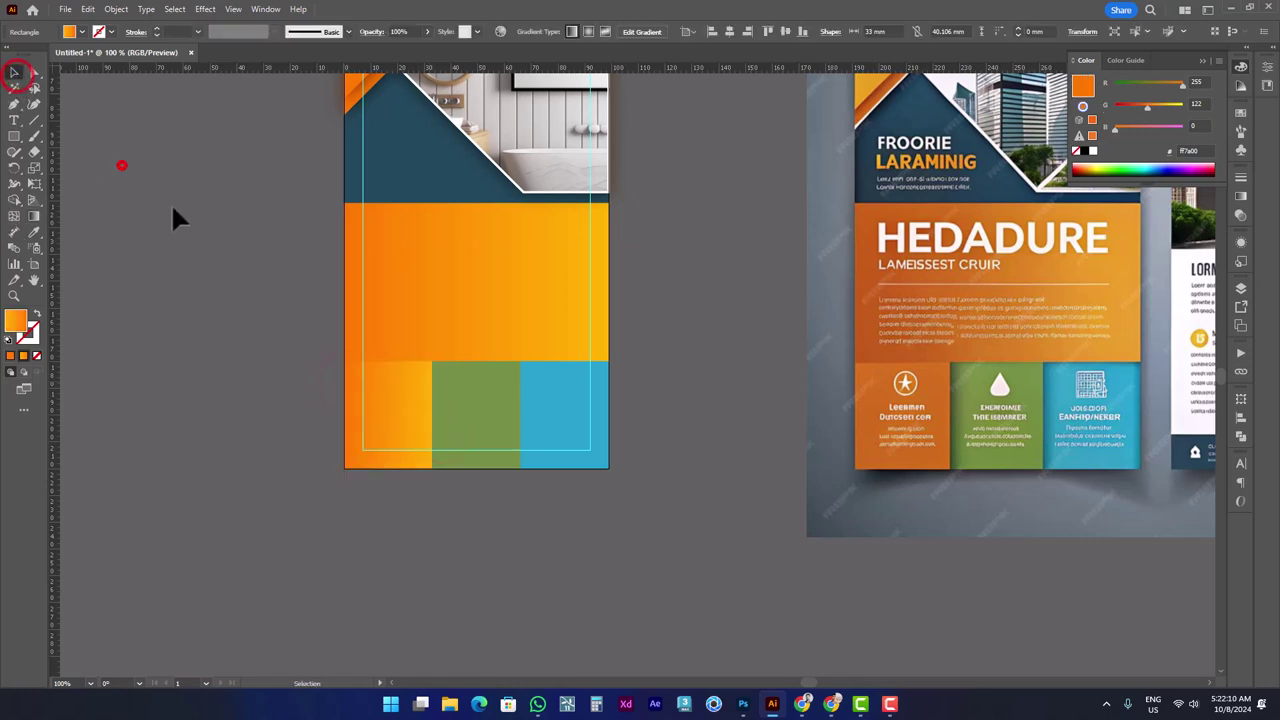
Undo the block's gradient back to its dark orange fill and inspect it in Swatches and the colour picker.
left_click(465, 421)
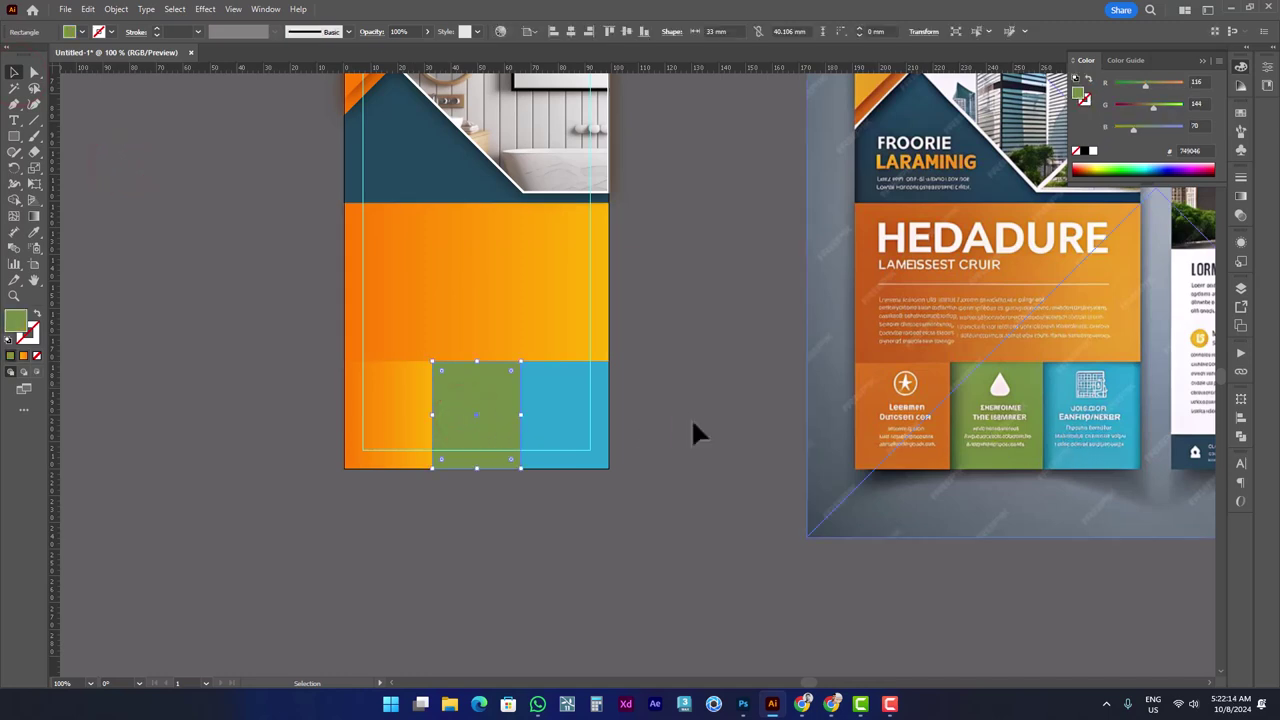
left_click(408, 423)
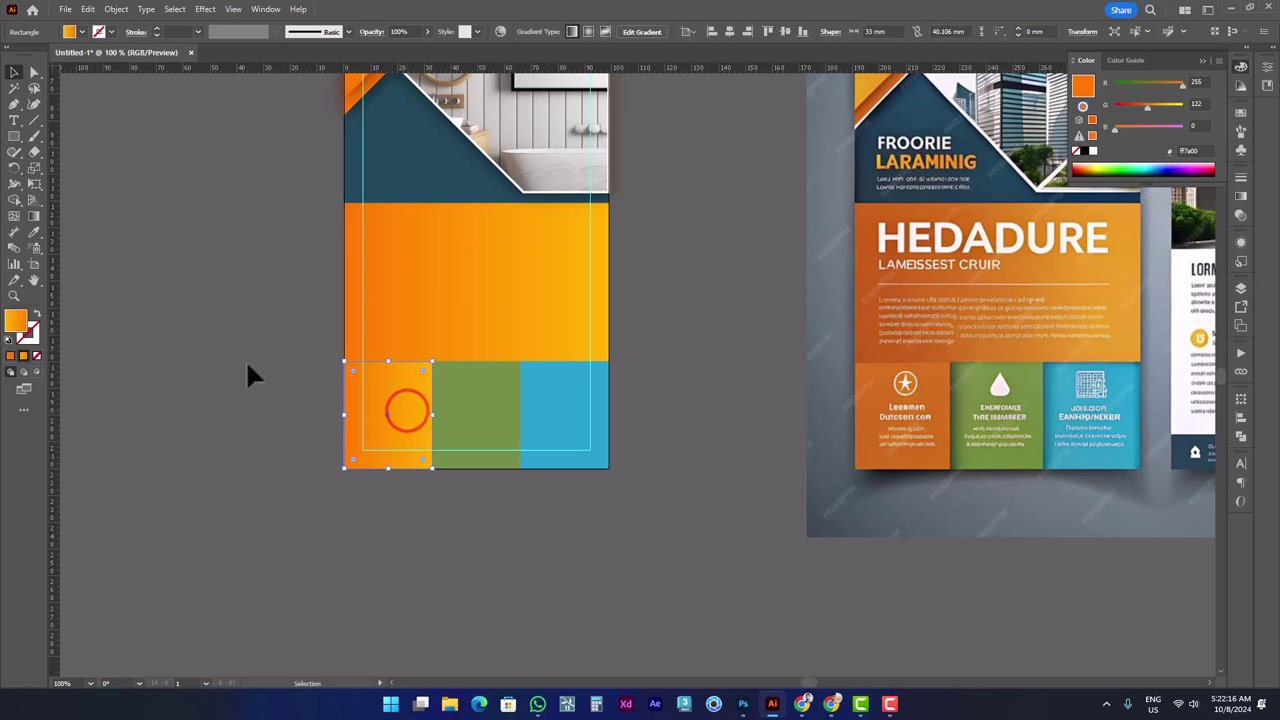
key("comma")
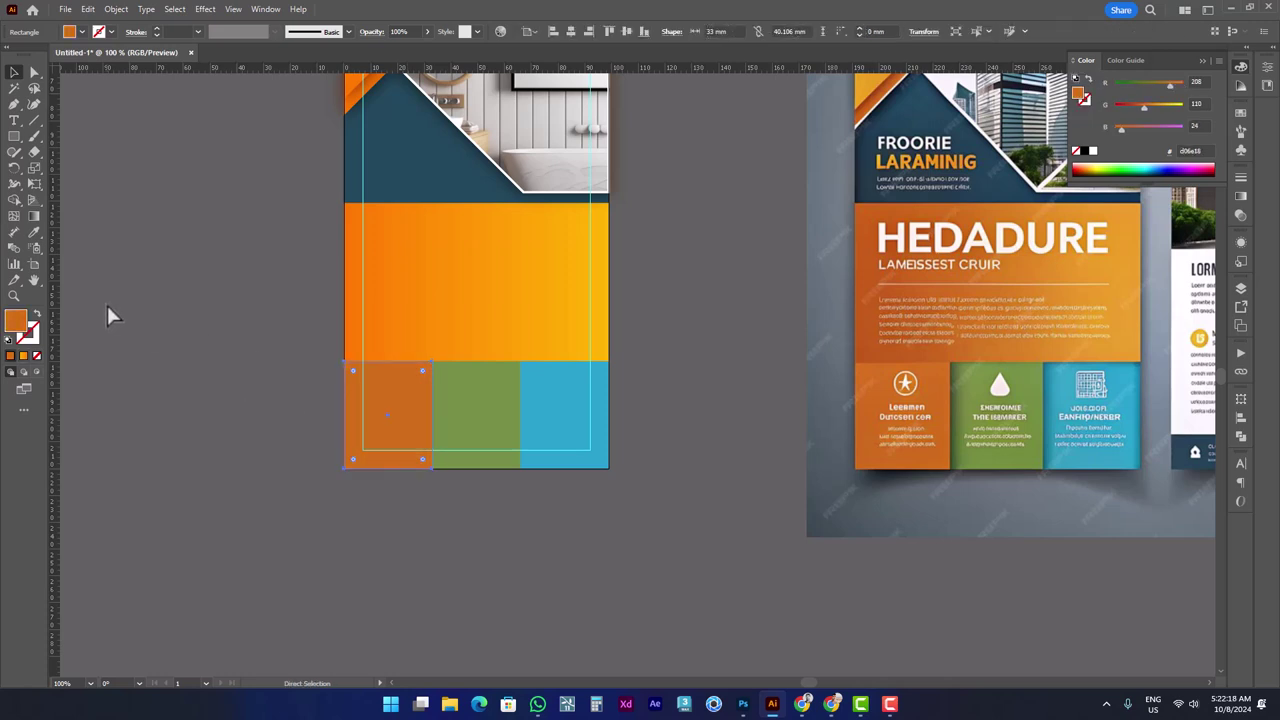
key("v")
left_click(1242, 113)
double_click(1077, 132)
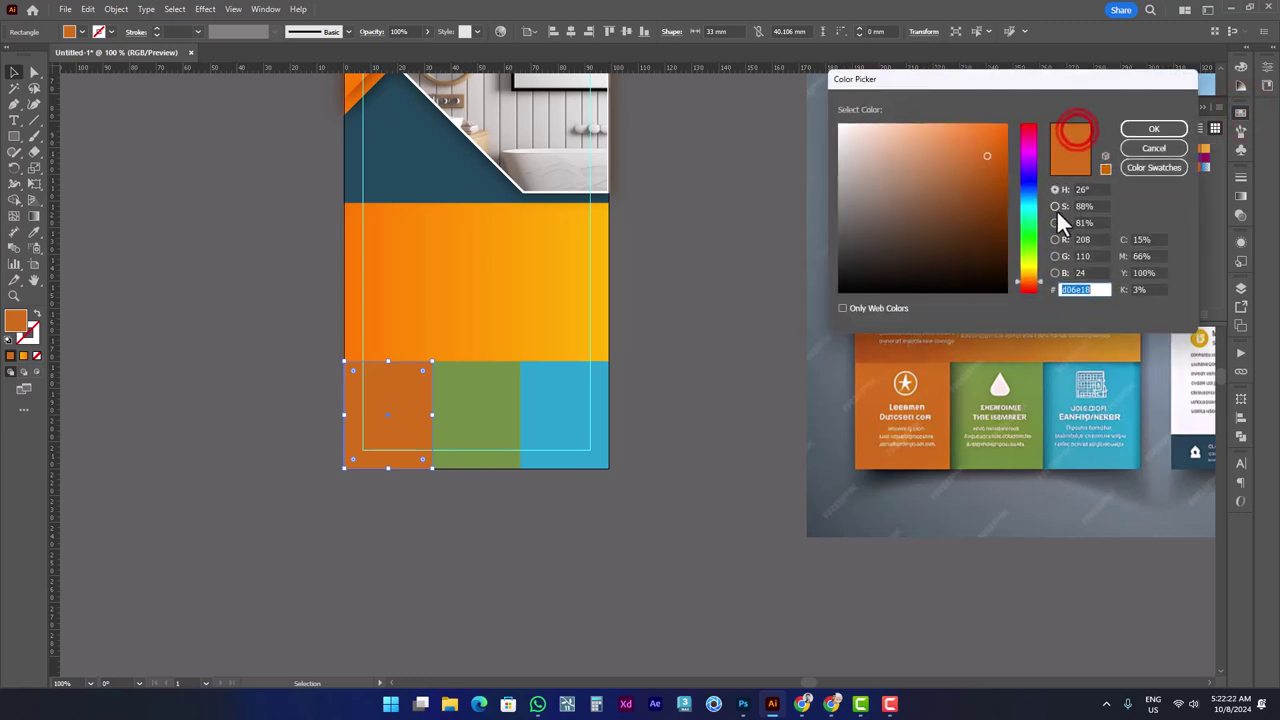
key("Escape")
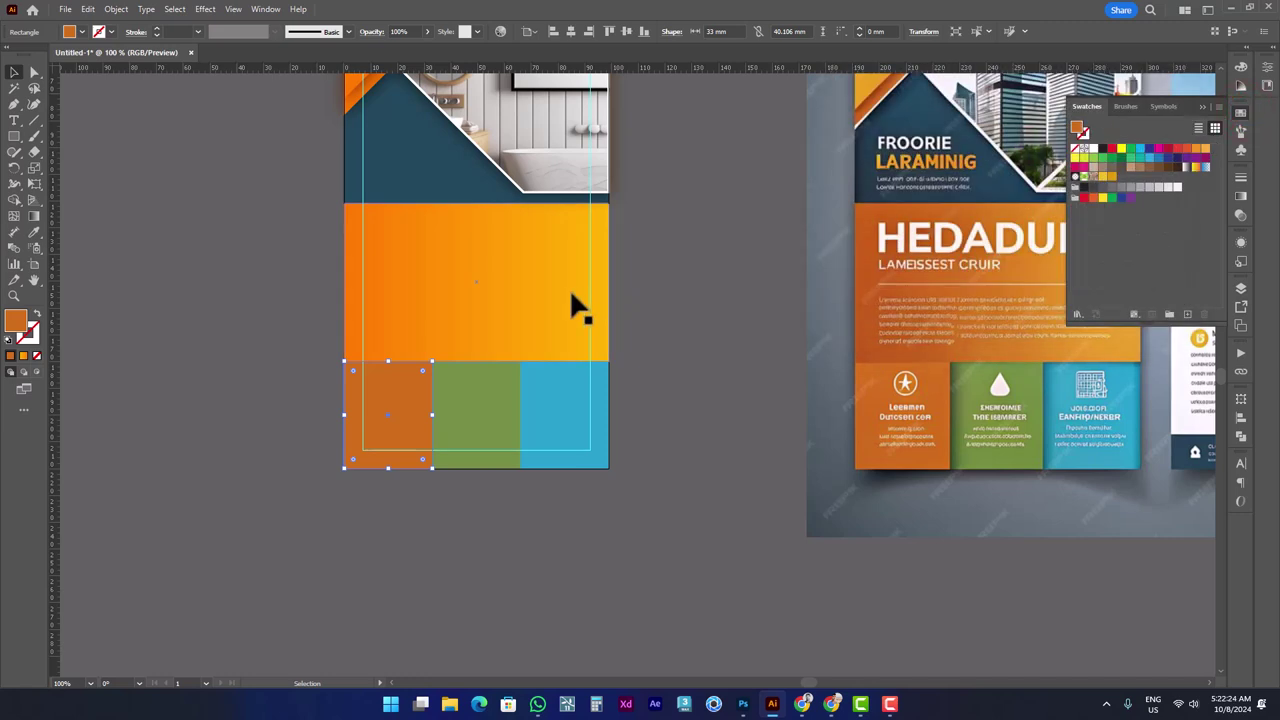
Try filling the bottom-left block with the yellow-orange swatch.
left_click(670, 298)
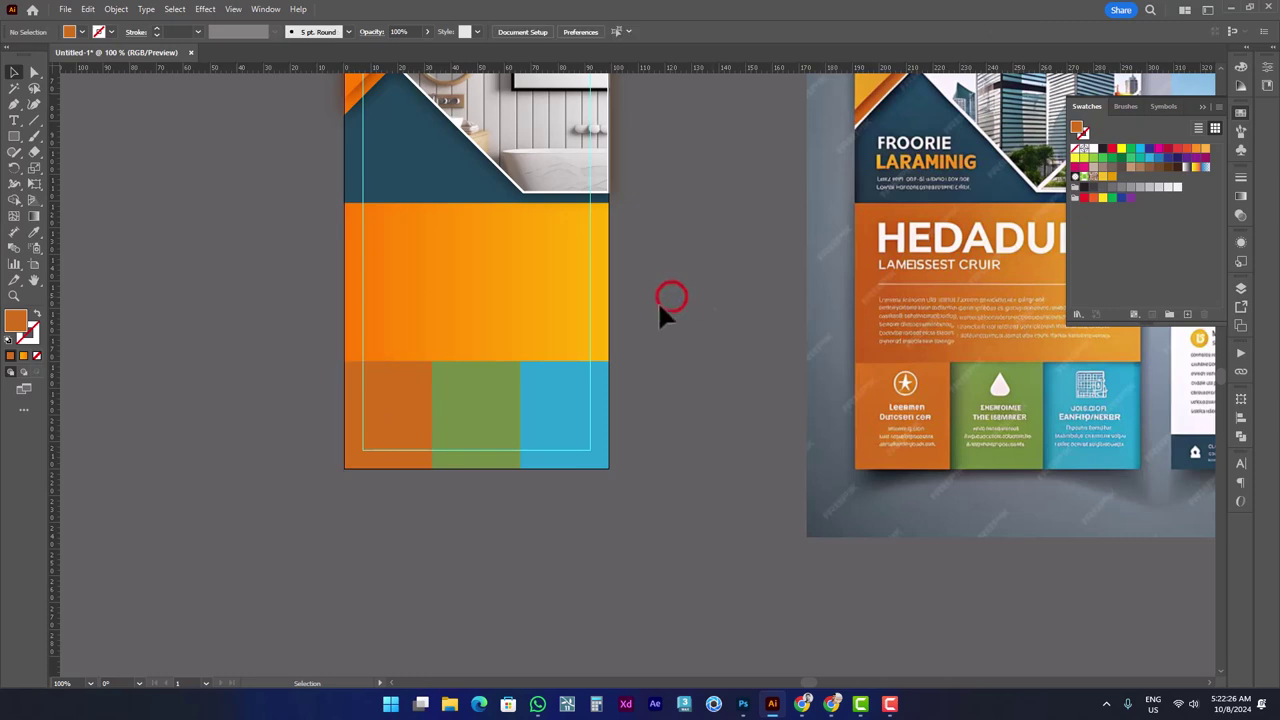
left_click(376, 424)
left_click(1110, 177)
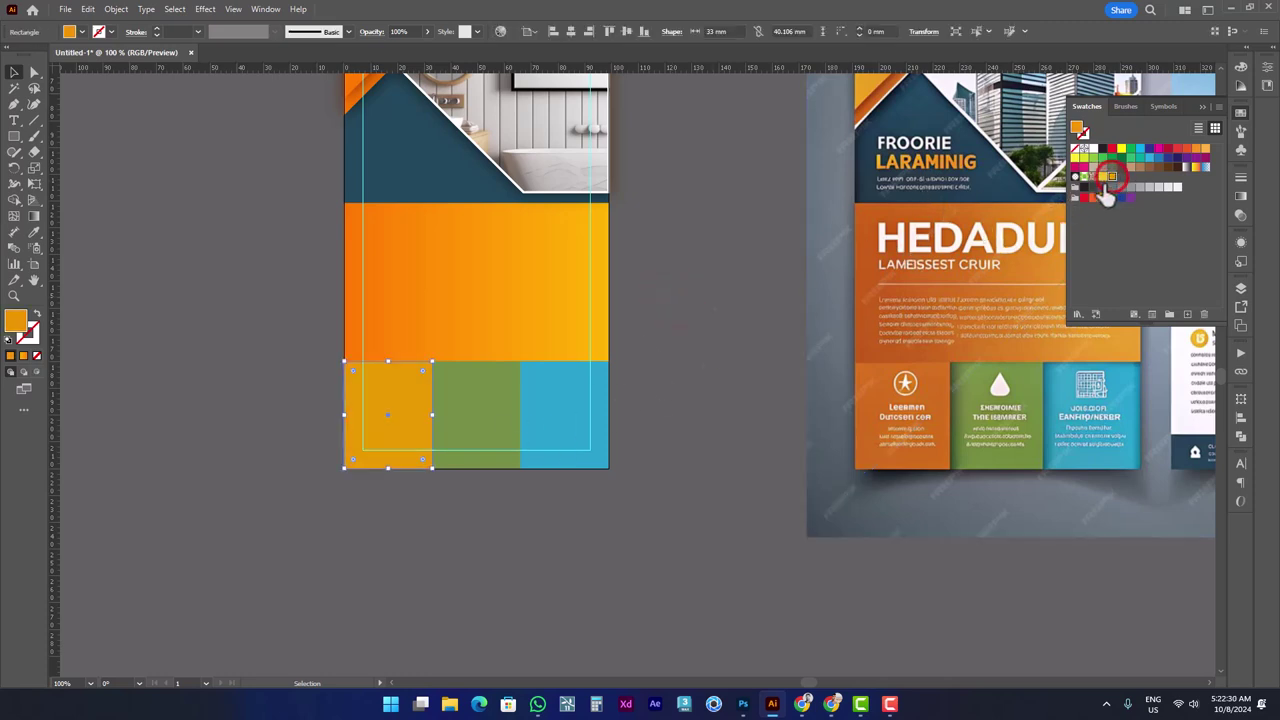
left_click(641, 386)
Sample the band's gradient and convert it to a solid bright orange #ff7a00 fill.
left_click(418, 418)
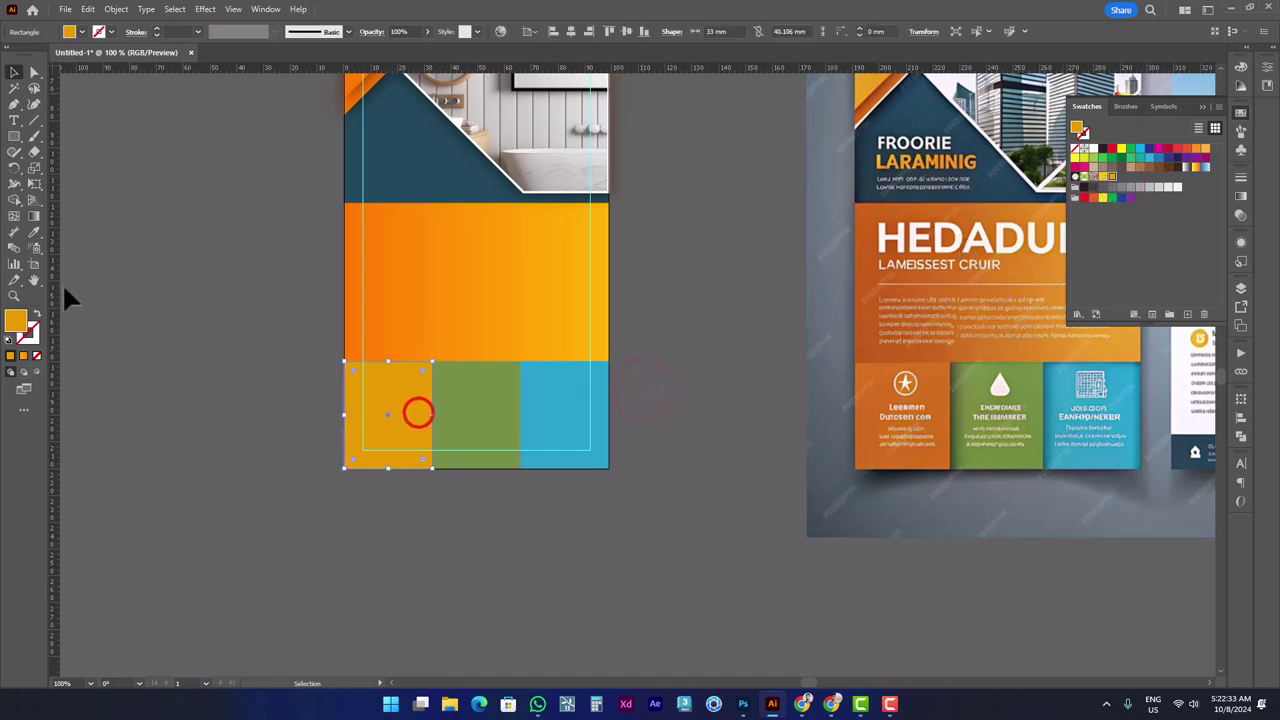
left_click(33, 232)
left_click(384, 312)
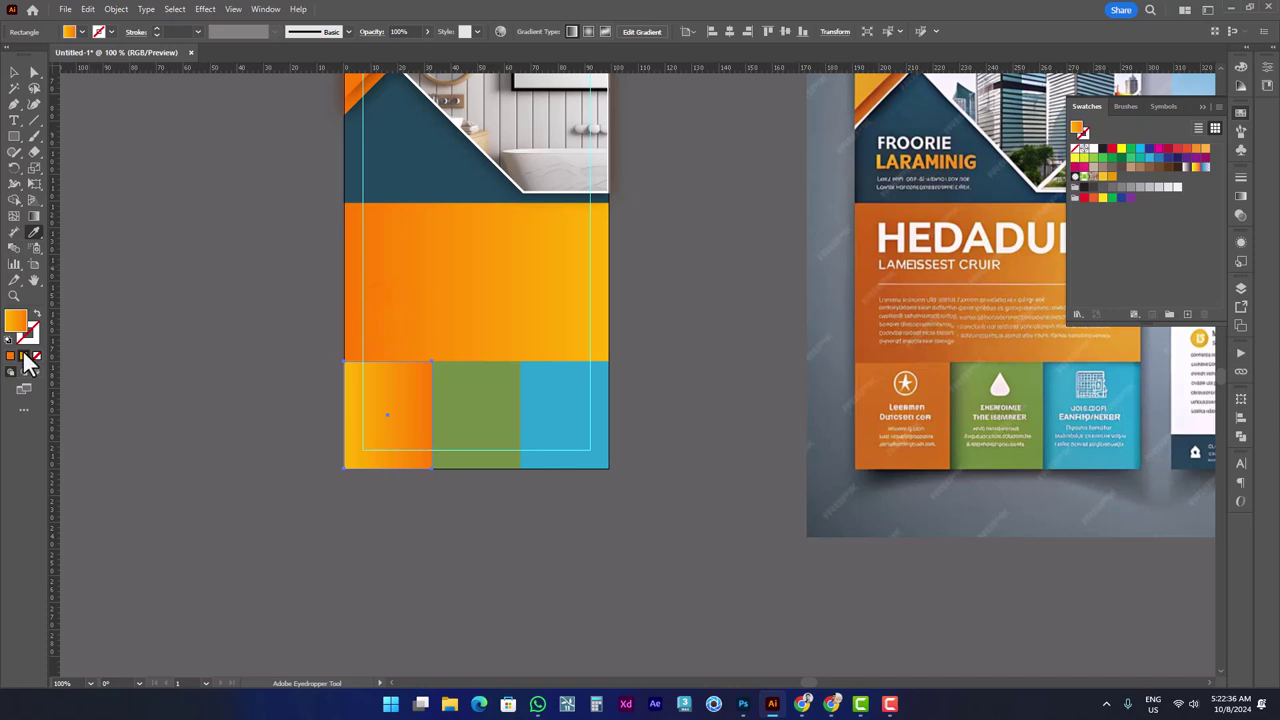
left_click(10, 356)
left_click(14, 72)
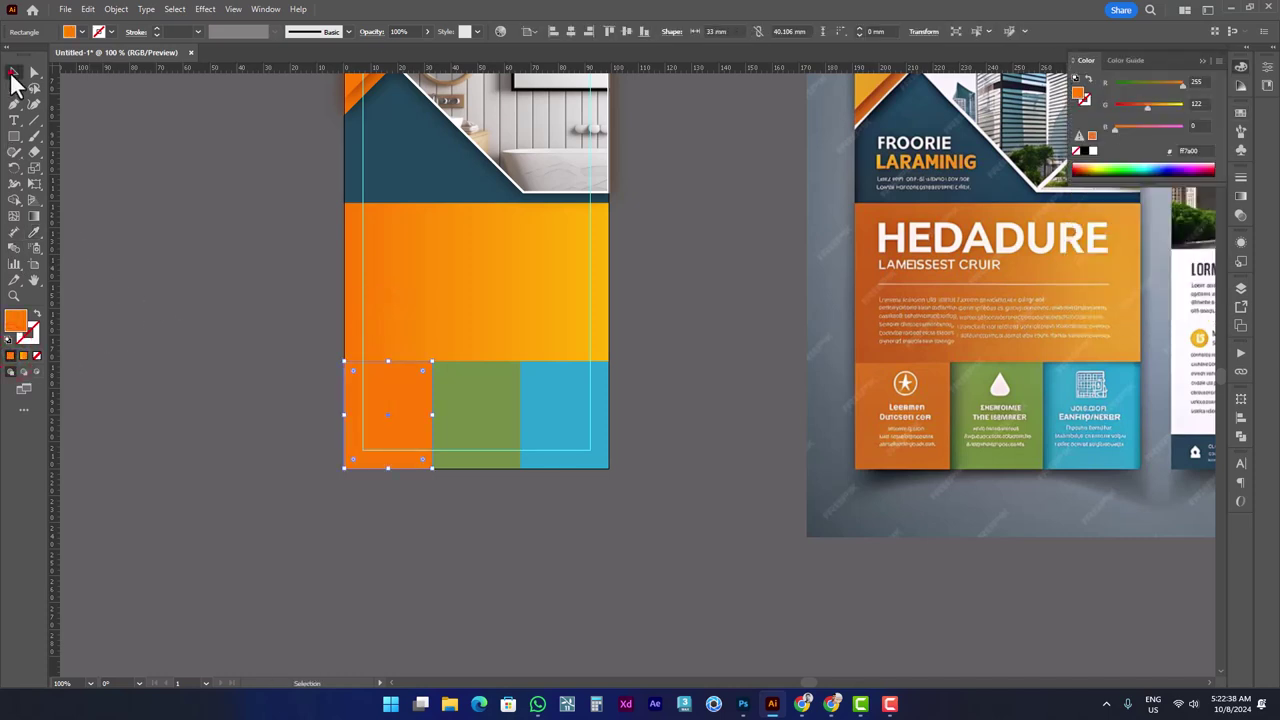
left_click(183, 171)
scroll(1015, 408, "up", 1, "alt")
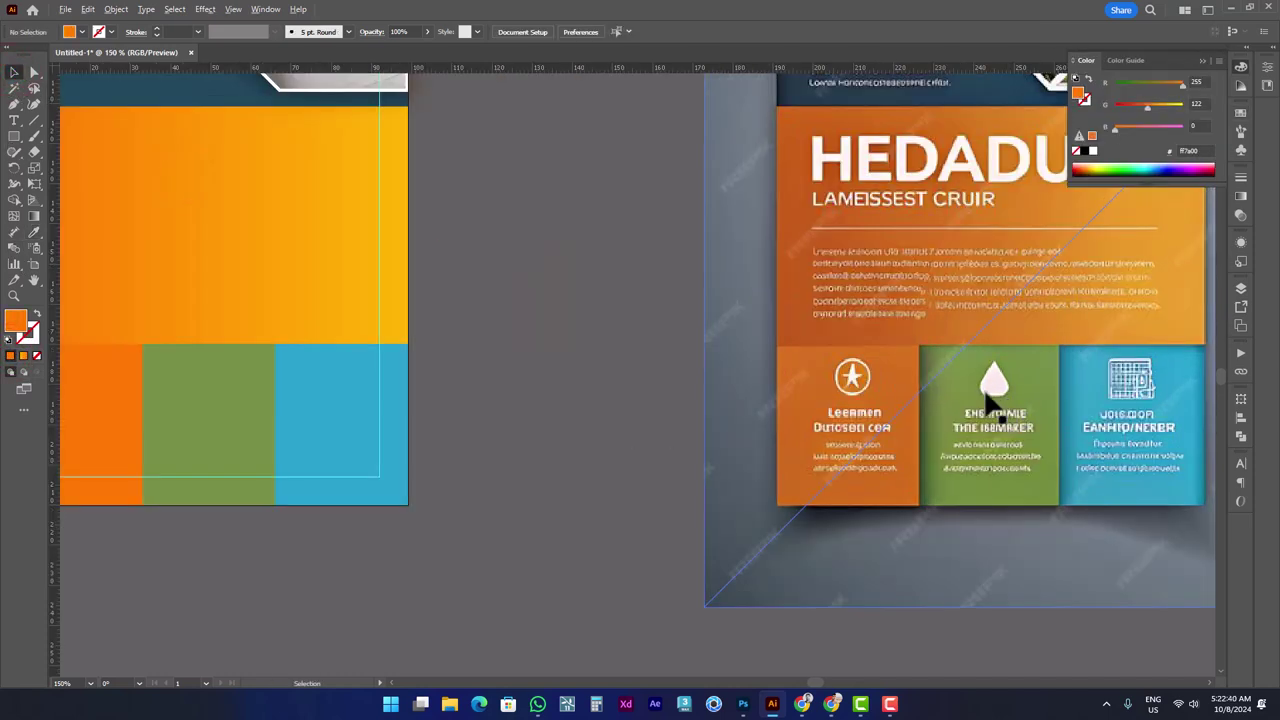
scroll(917, 342, "down", 1, "alt")
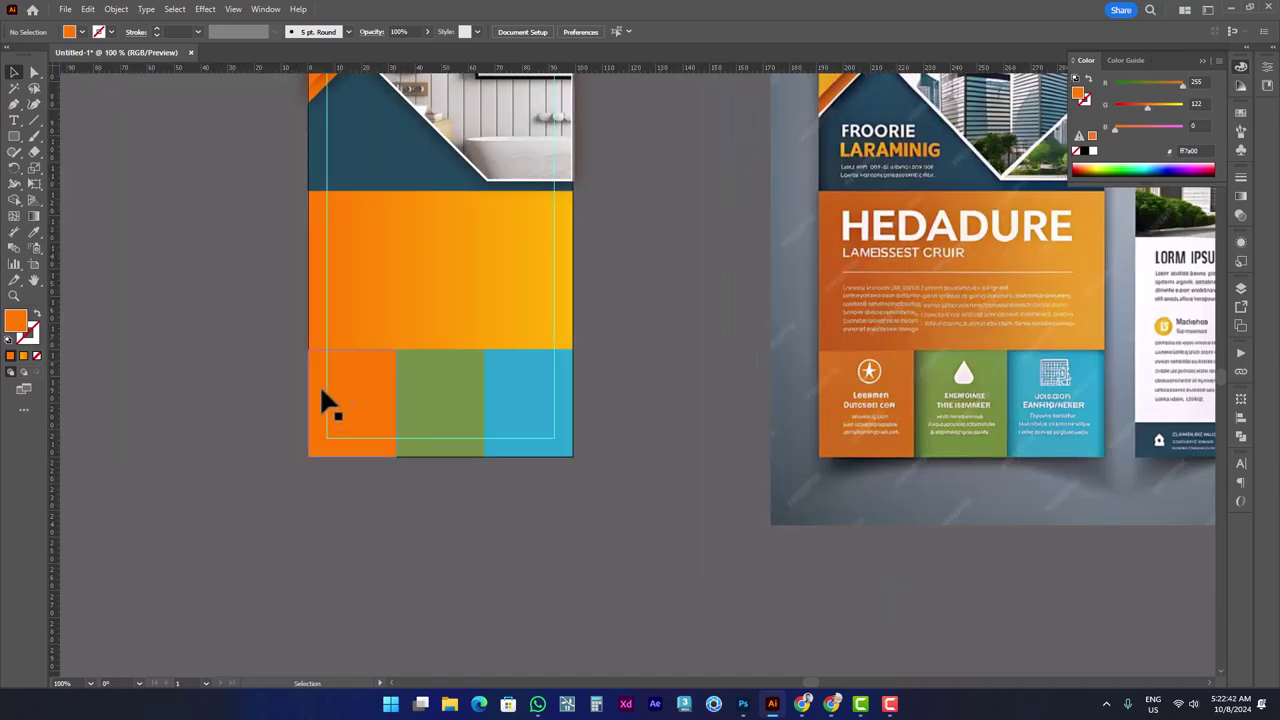
Draw a vertical line along the orange–green seam and give it a black stroke.
left_click(14, 103)
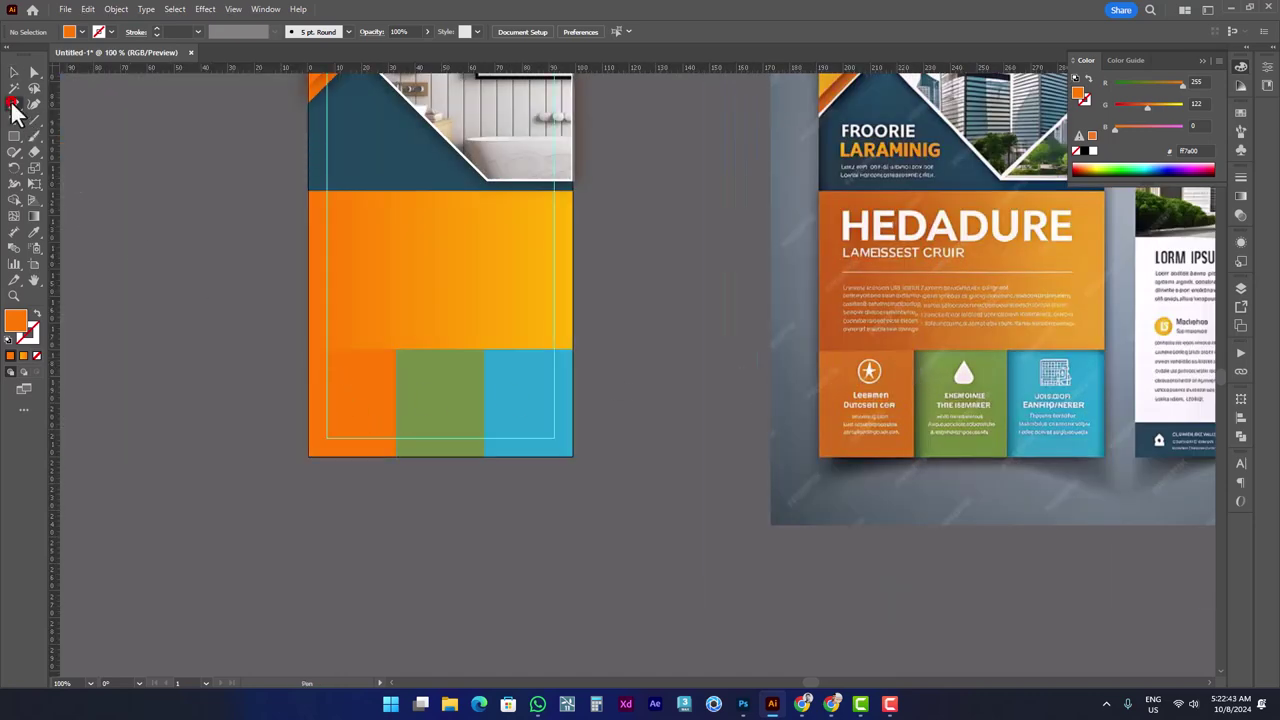
left_click(396, 350)
left_click(397, 456)
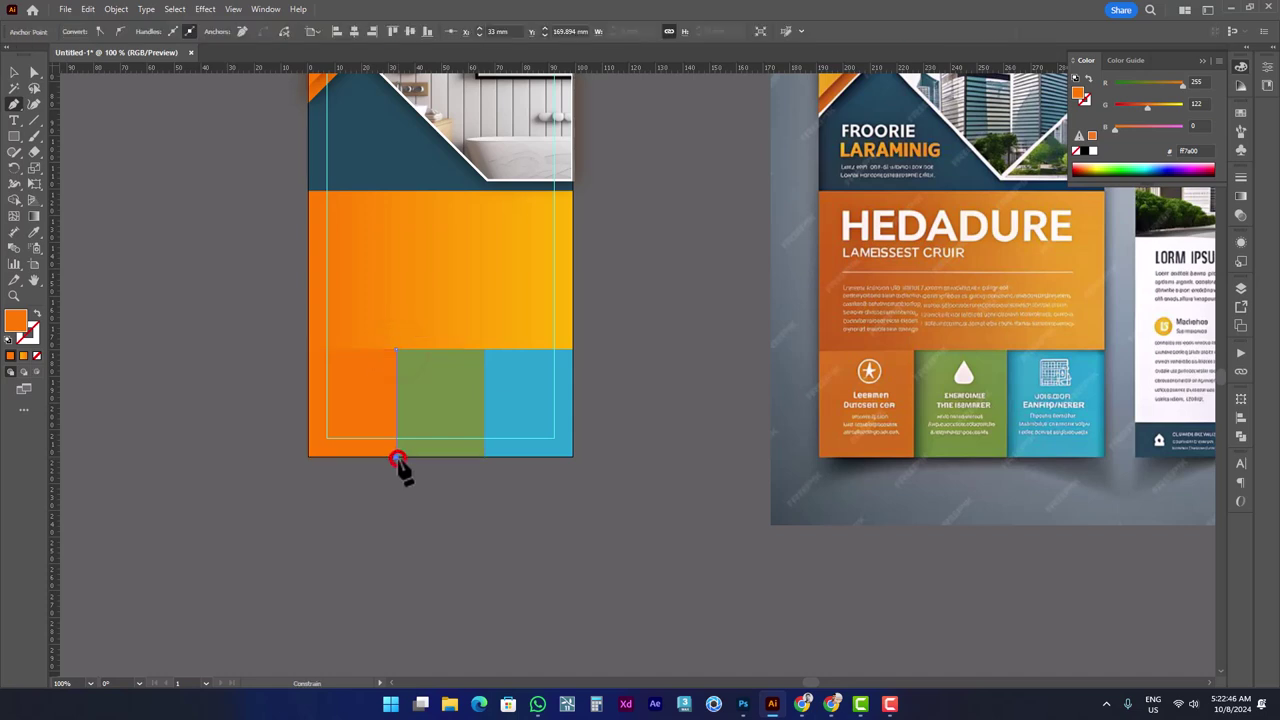
left_click(30, 333)
left_click(37, 313)
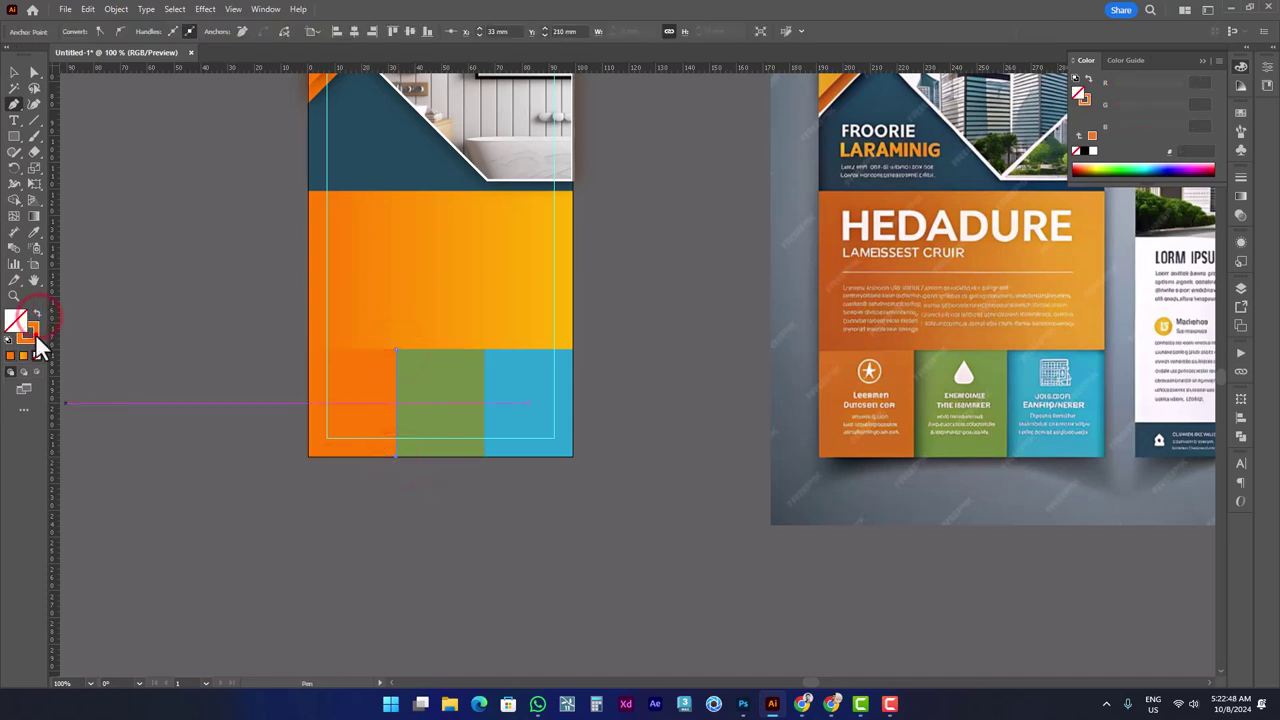
left_click(14, 72)
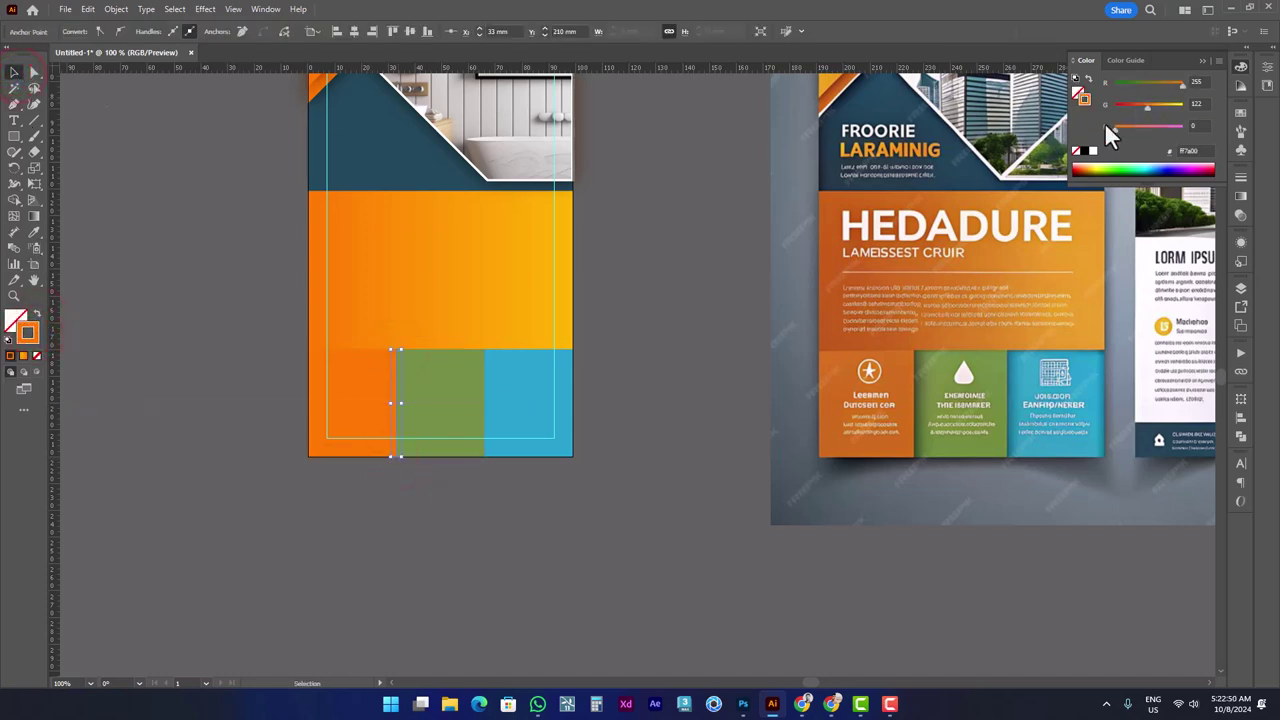
left_click(1084, 151)
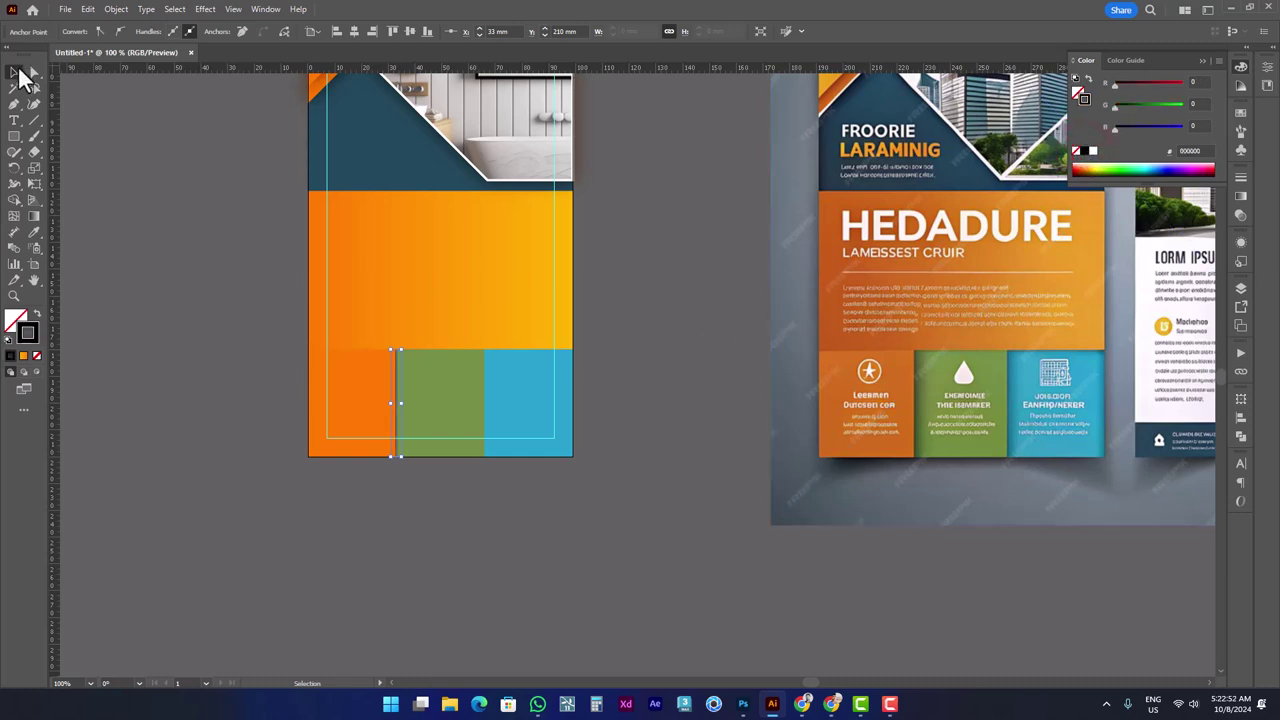
left_click(95, 161)
Bring the orange bottom block to the front with Arrange > Bring to Front.
scroll(298, 358, "up", 2)
left_click(470, 400)
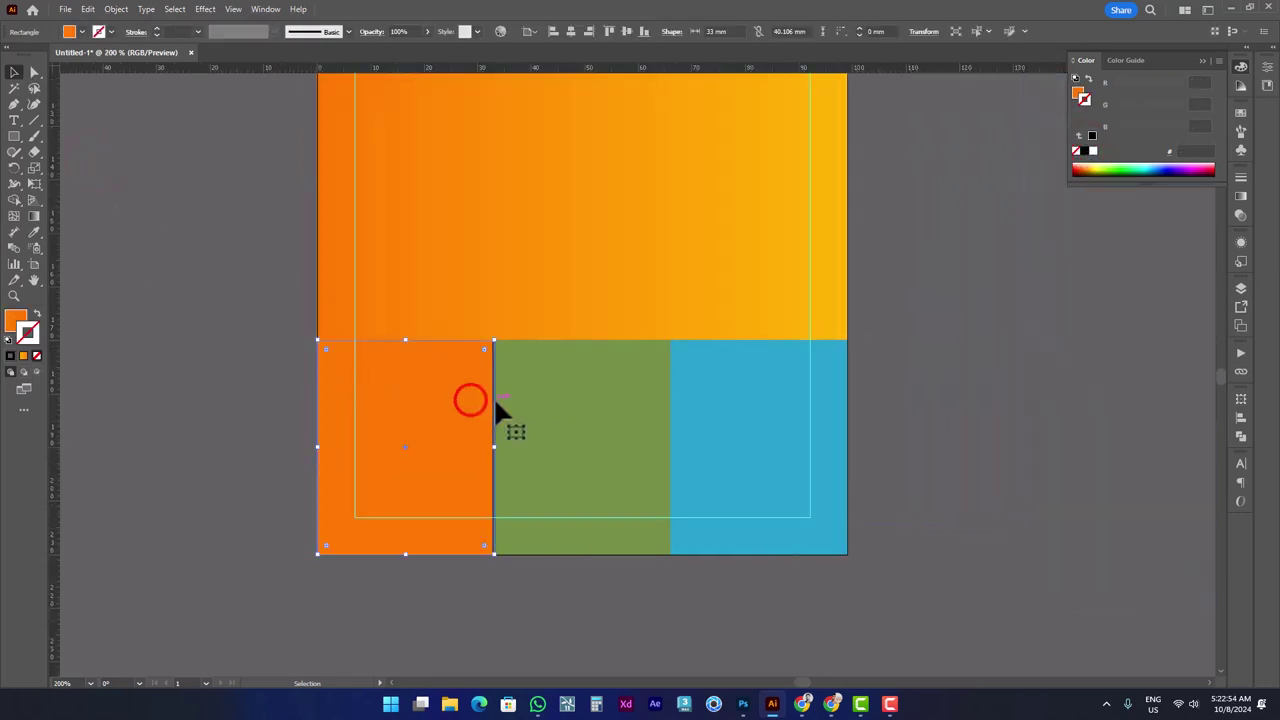
scroll(494, 400, "up", 2)
left_click(495, 400)
left_click(560, 332)
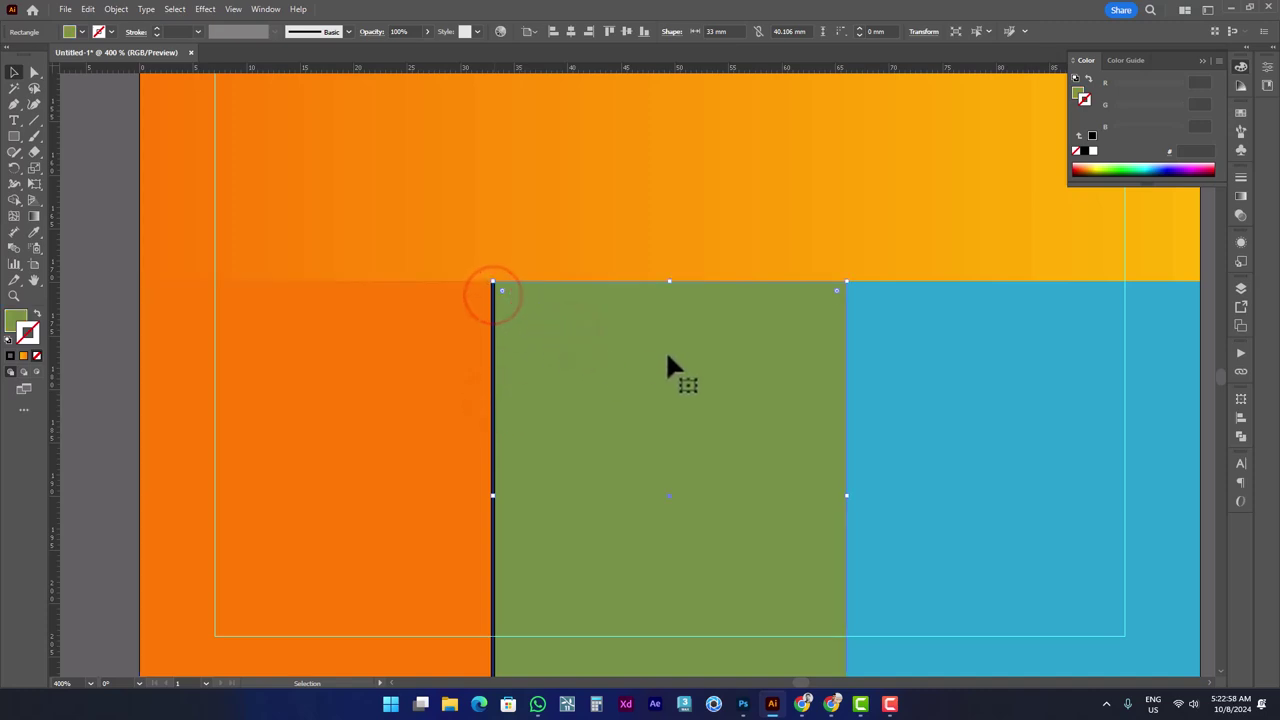
scroll(668, 353, "down", 2)
left_click(535, 398)
key("a")
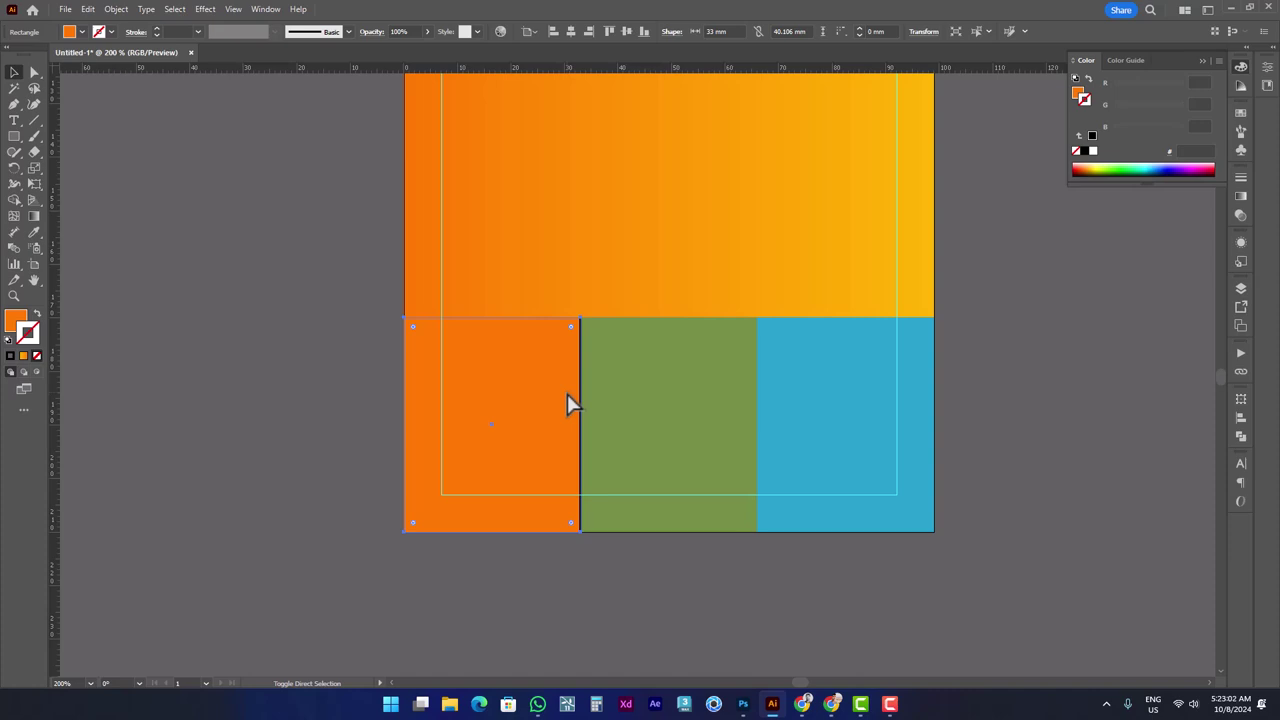
key("v")
right_click(548, 403)
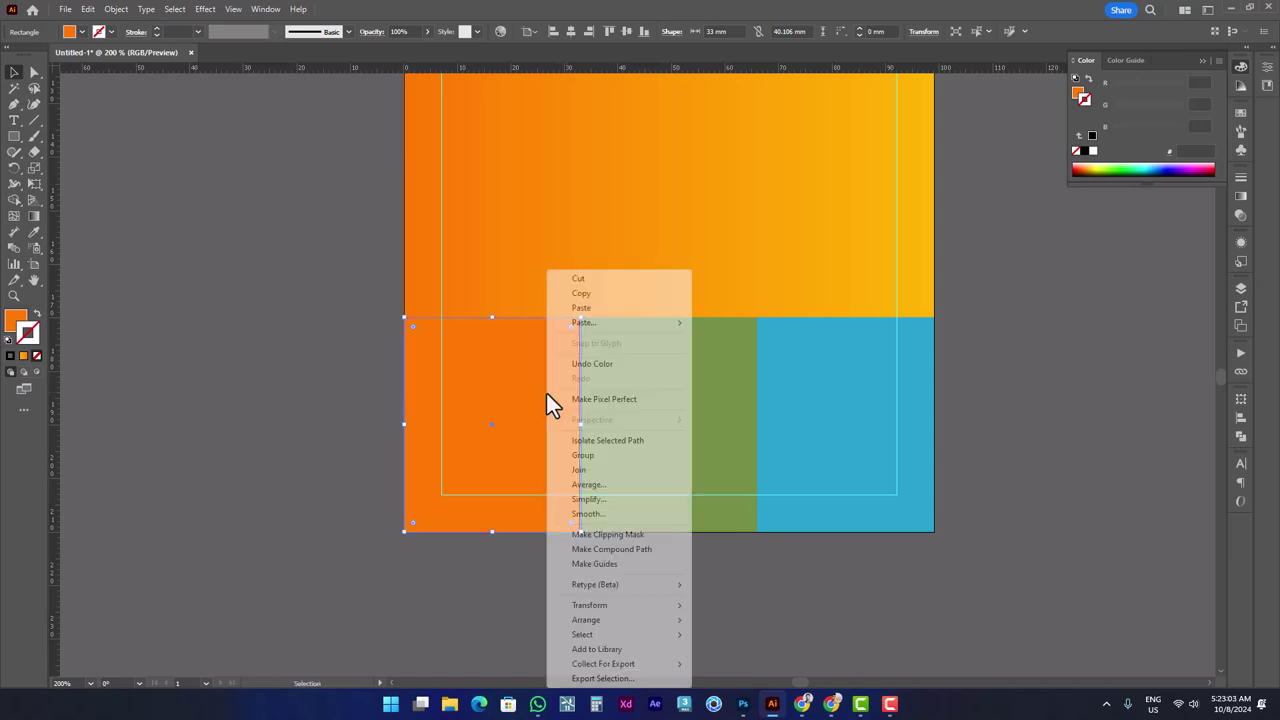
left_click(649, 619)
left_click(722, 619)
Reselect the thin vertical line on the orange–green seam.
key("a")
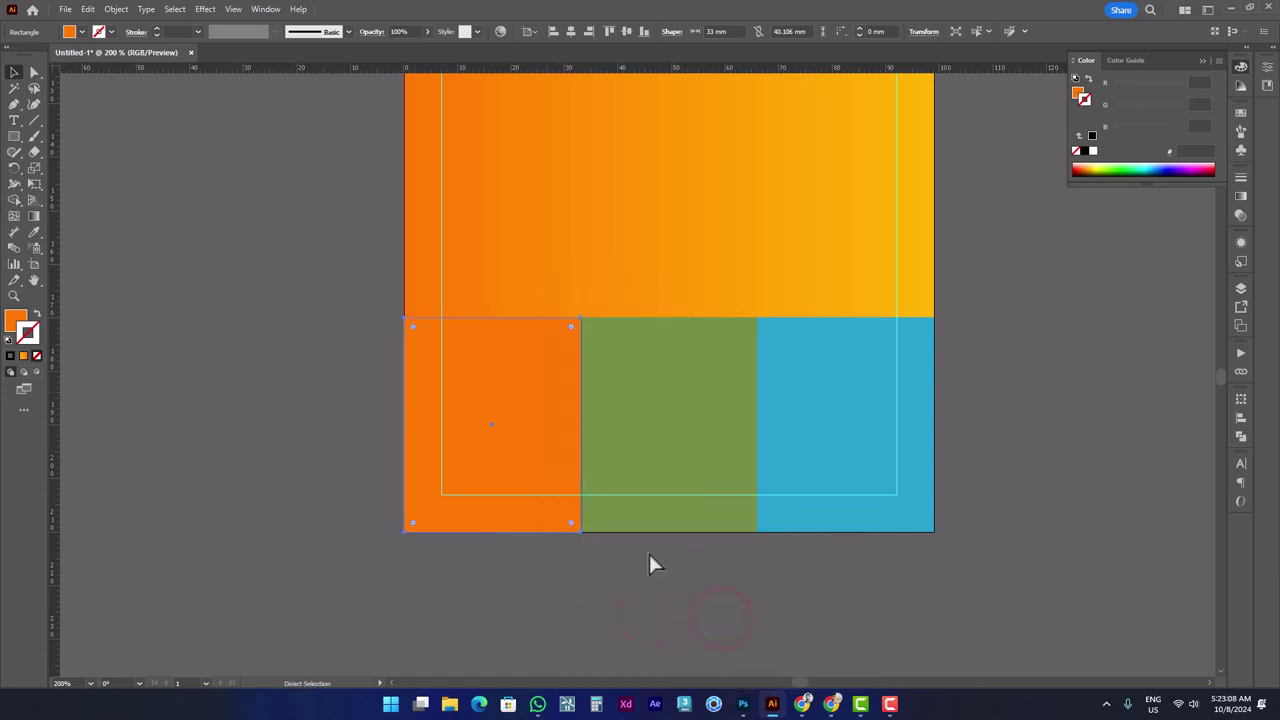
left_click(627, 545)
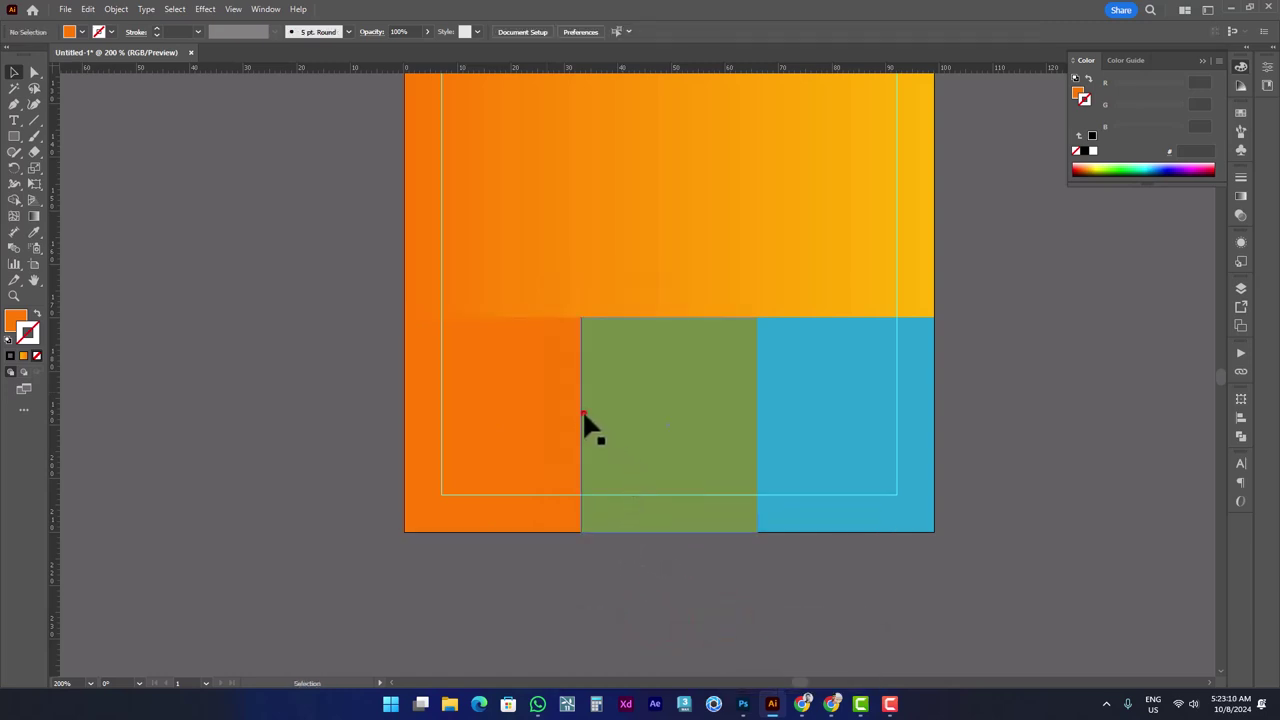
left_click(584, 413)
key("a")
key("ctrl+shift+a")
key("v")
left_click(581, 409)
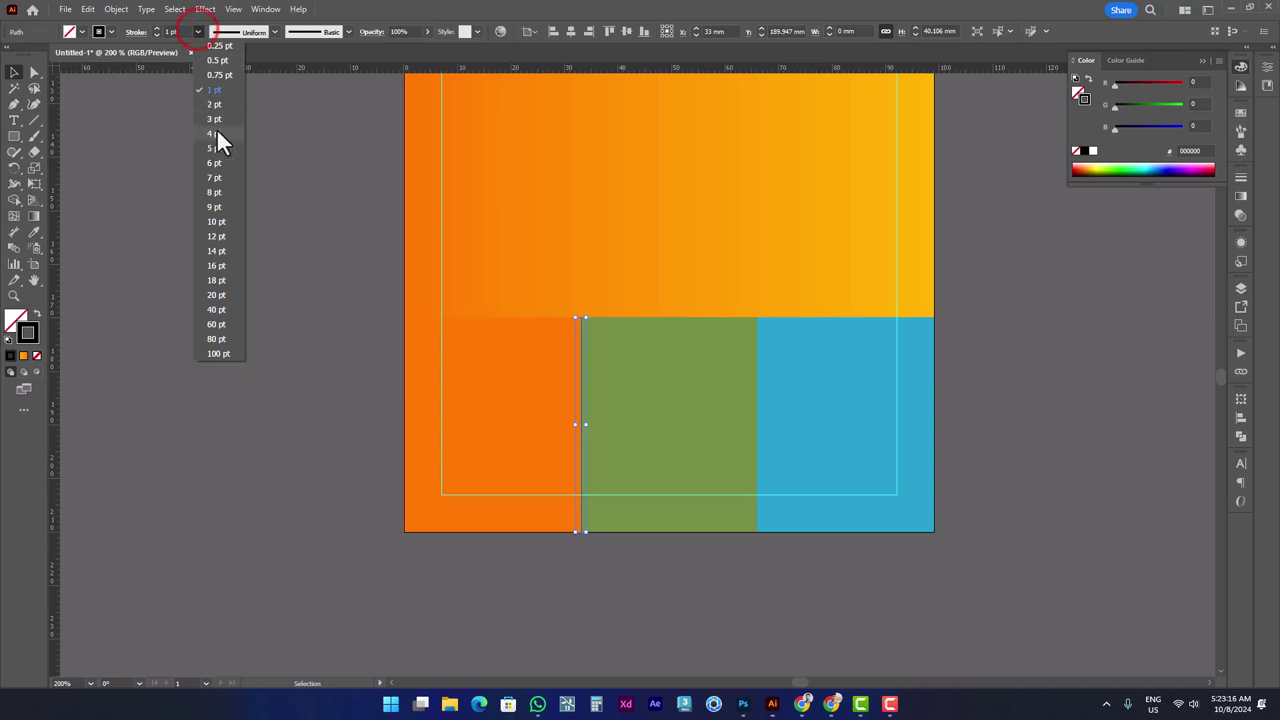
Give the seam line a 5 pt stroke with the tapered elliptical width profile.
left_click(218, 118)
scroll(575, 370, "up", 1)
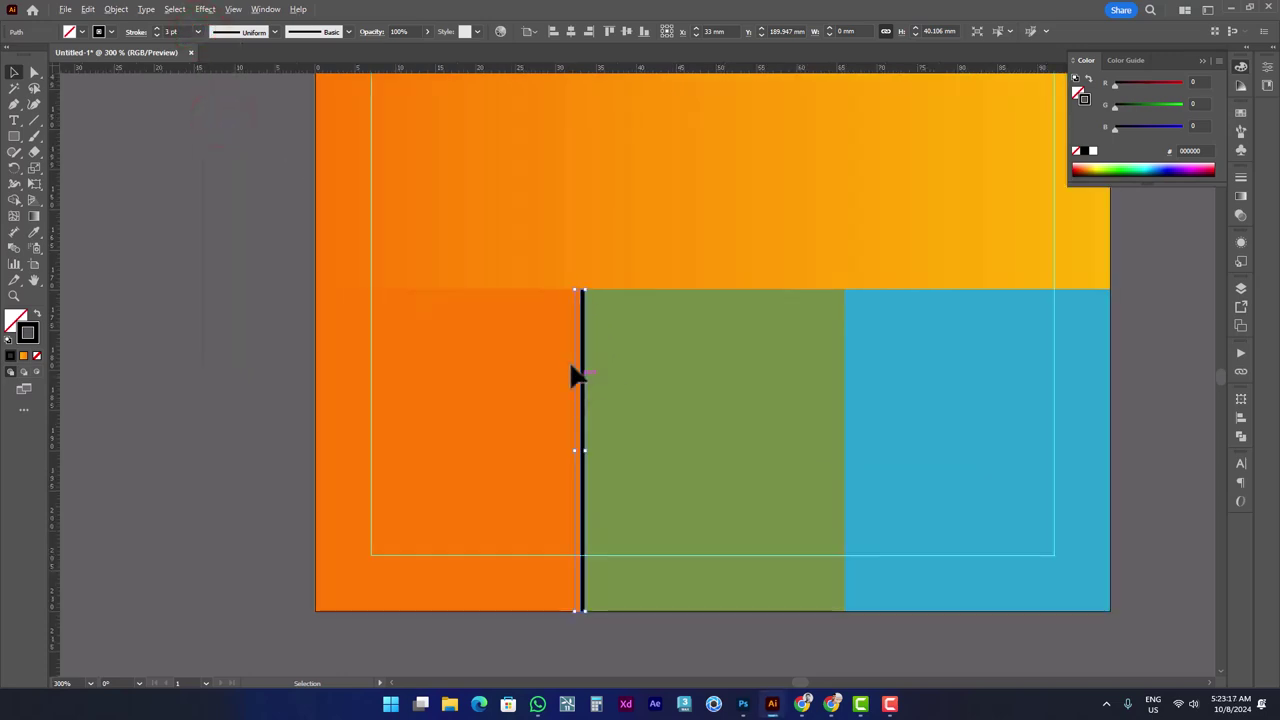
left_click(198, 31)
left_click(217, 148)
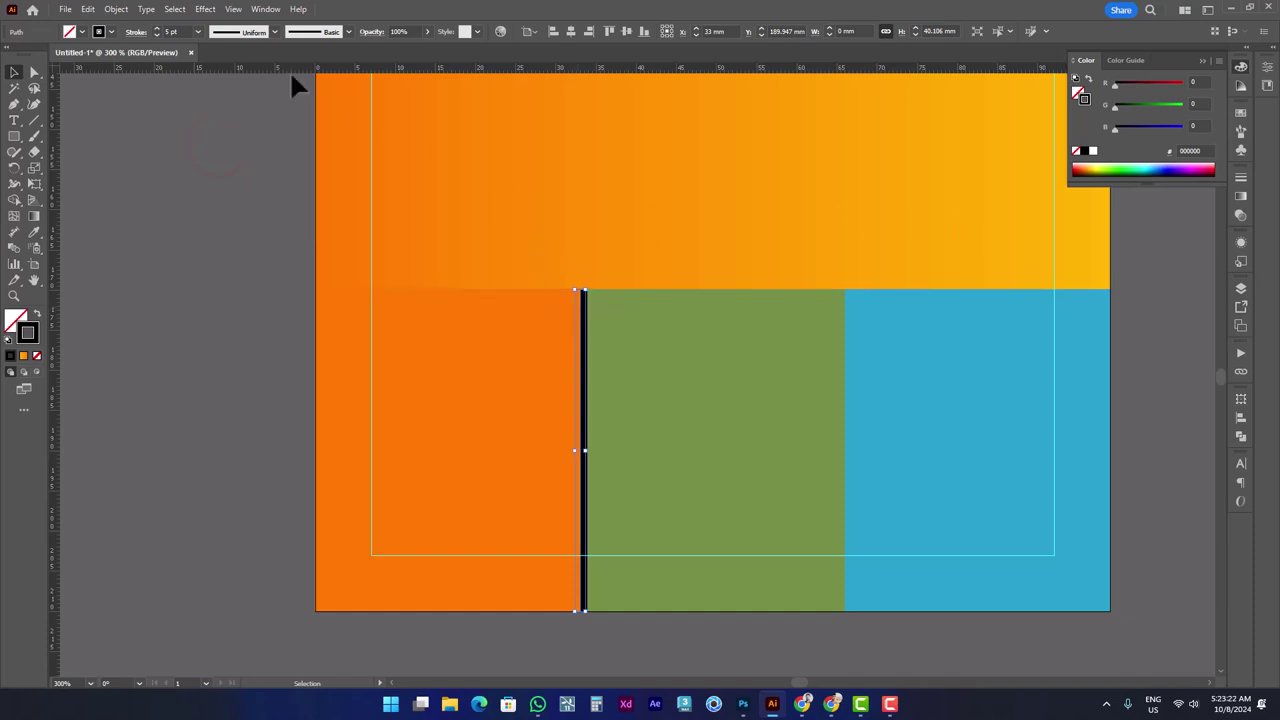
left_click(274, 31)
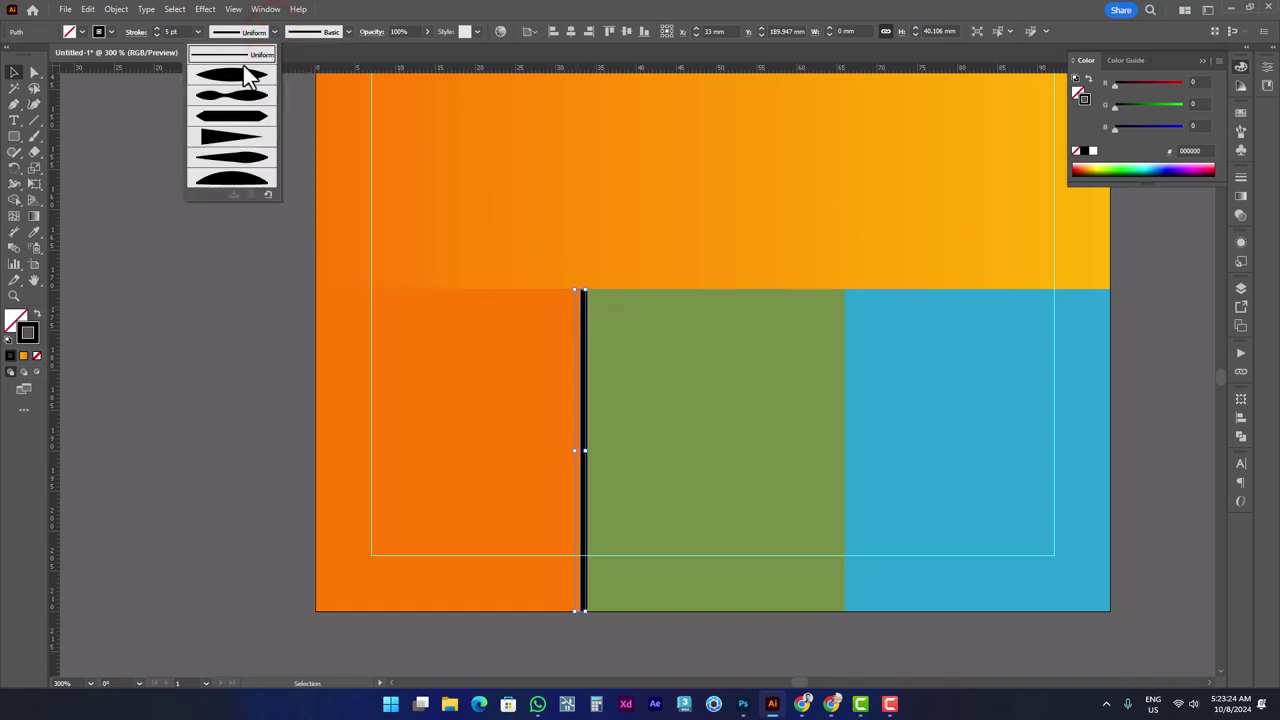
left_click(240, 75)
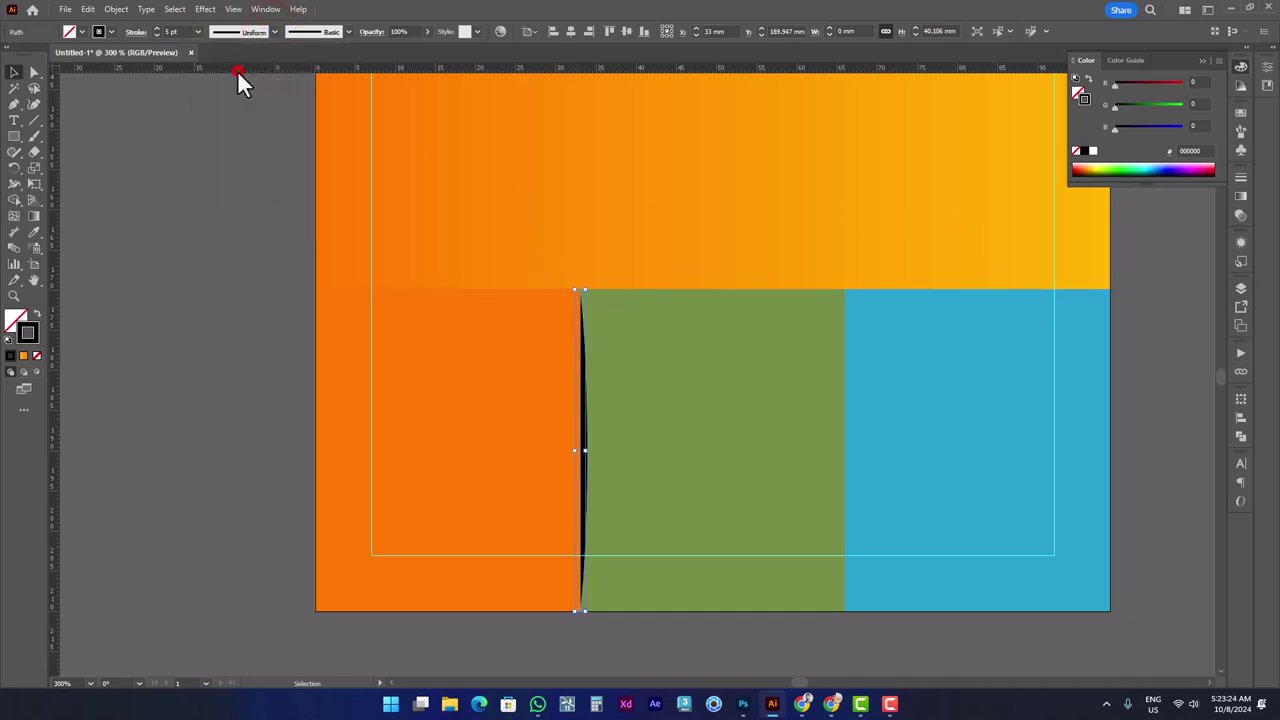
Add a Gaussian Blur of about 7.5 pixels to the line's stroke via Appearance.
left_click(1241, 244)
left_click(1180, 276)
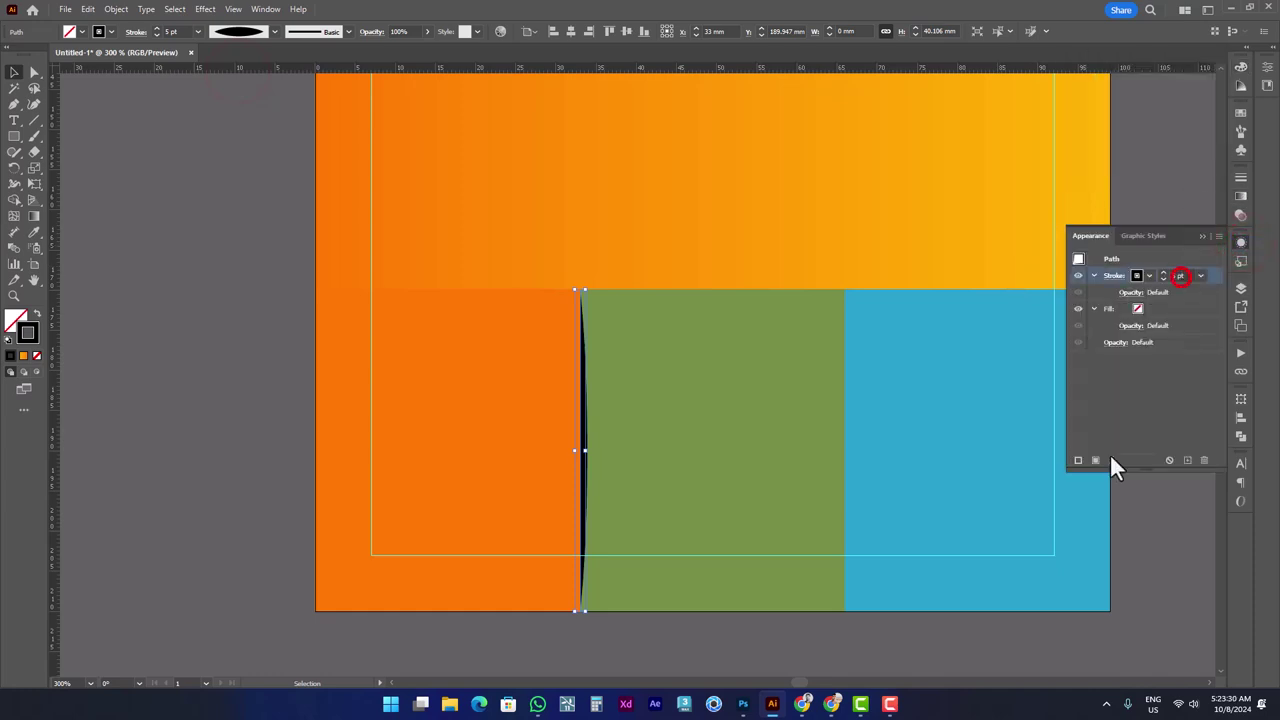
left_click(1113, 460)
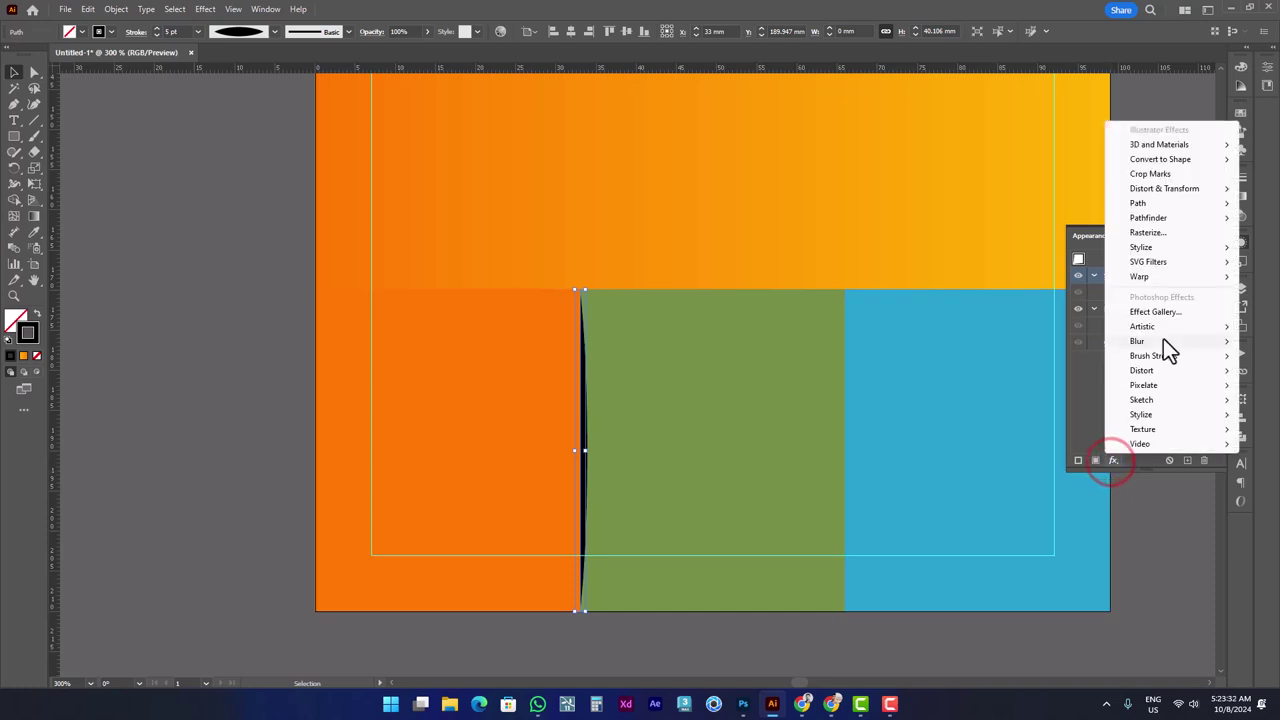
mouse_move(1138, 341)
left_click(1074, 337)
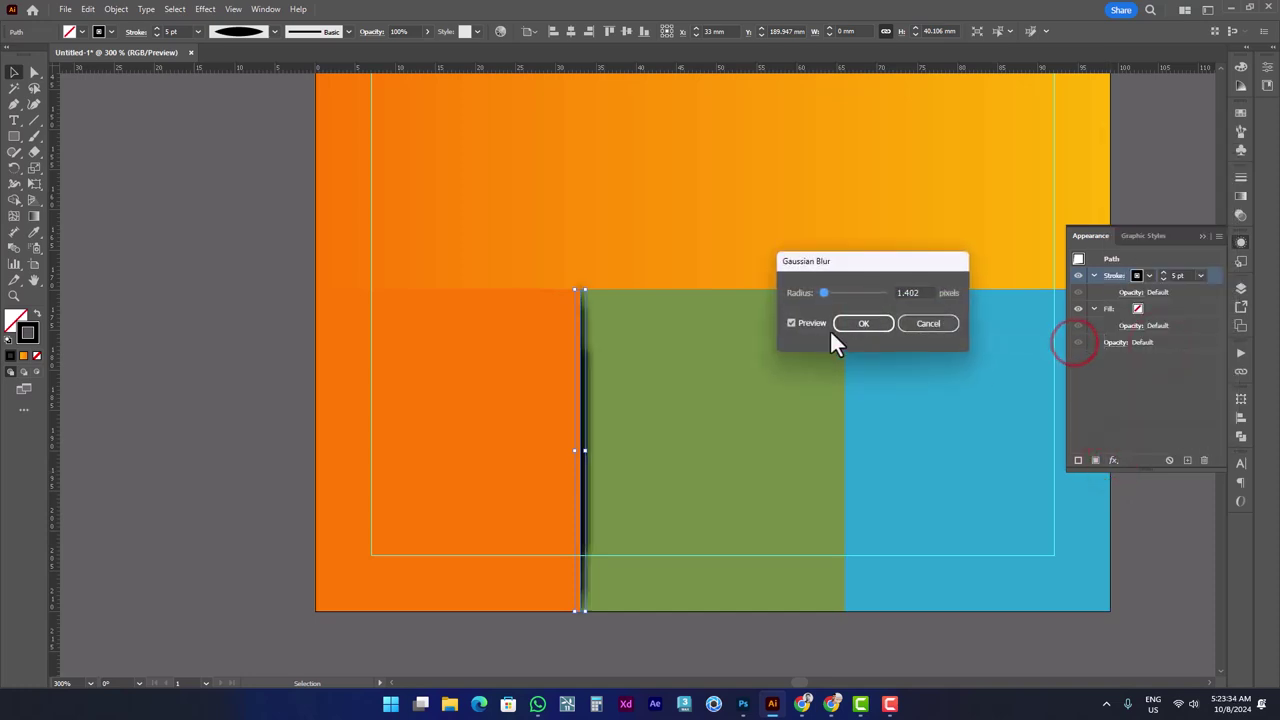
left_click_drag(823, 293, 836, 292)
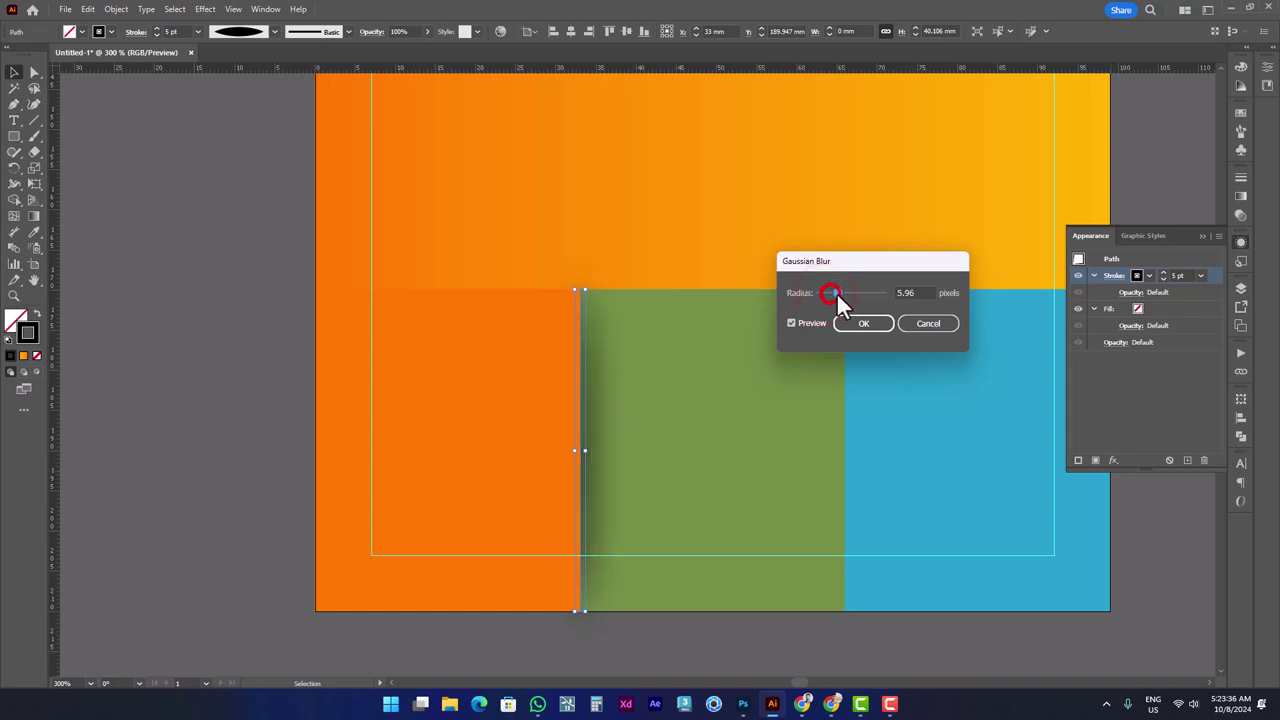
left_click_drag(836, 292, 844, 293)
left_click(859, 326)
left_click(684, 632)
scroll(585, 506, "down", 1)
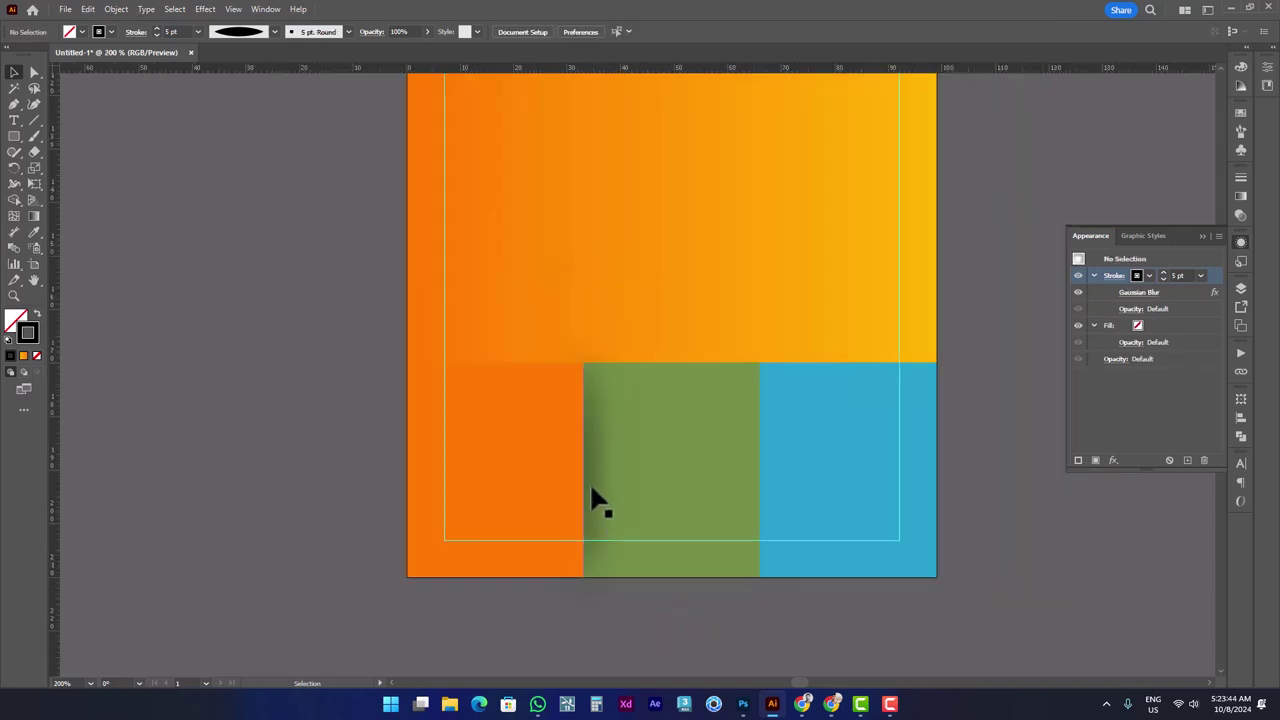
Place a copy of the blurred shadow line on the green–blue seam.
left_click_drag(584, 478, 767, 487)
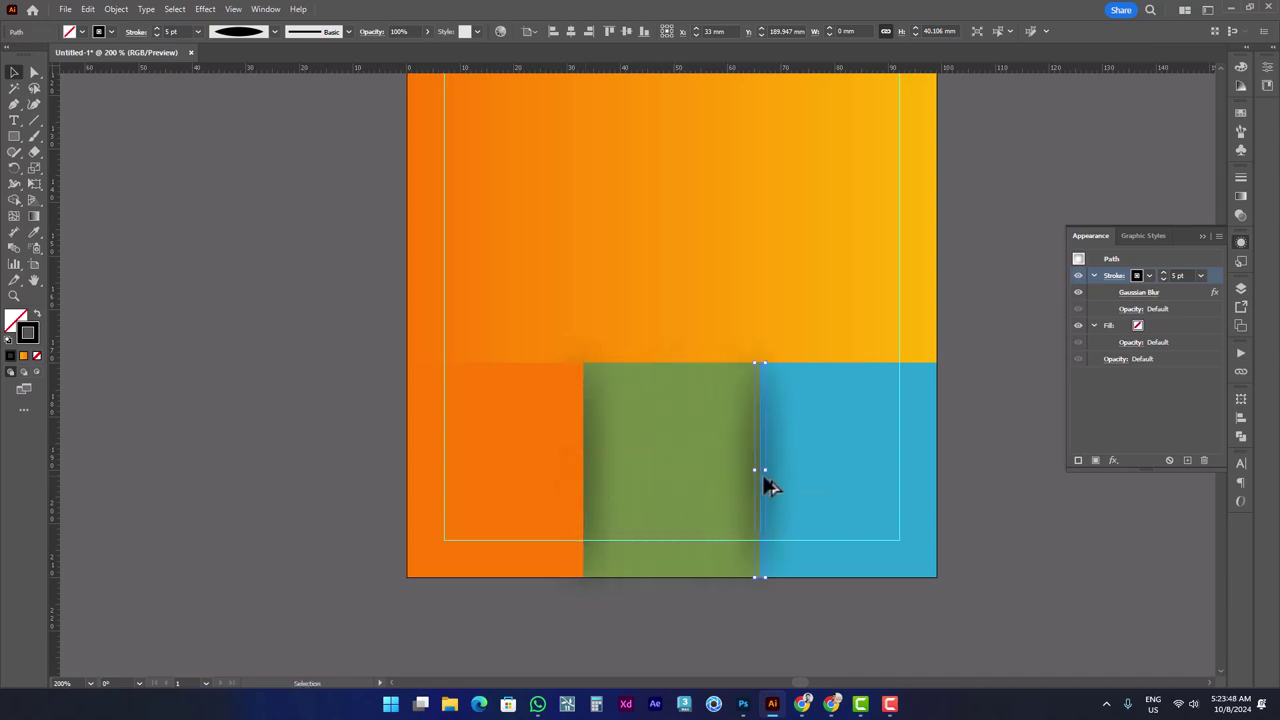
left_click(701, 433)
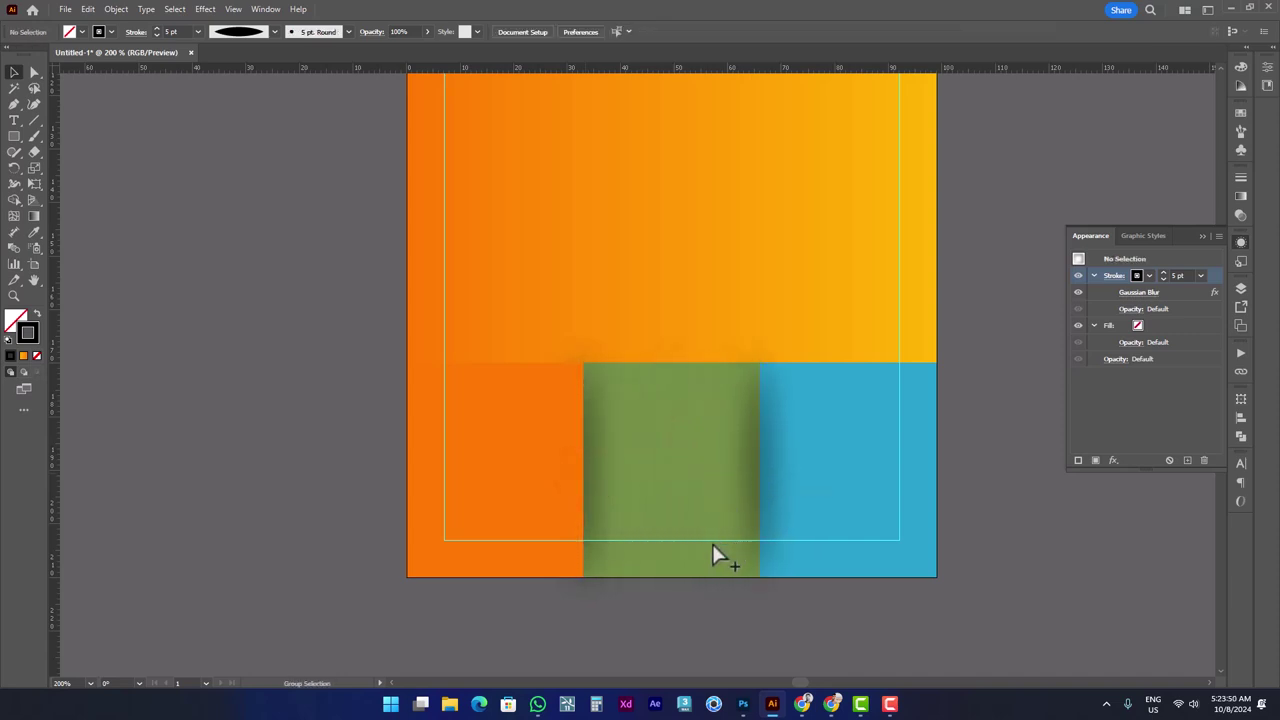
left_click(640, 634)
left_click_drag(348, 479, 628, 580)
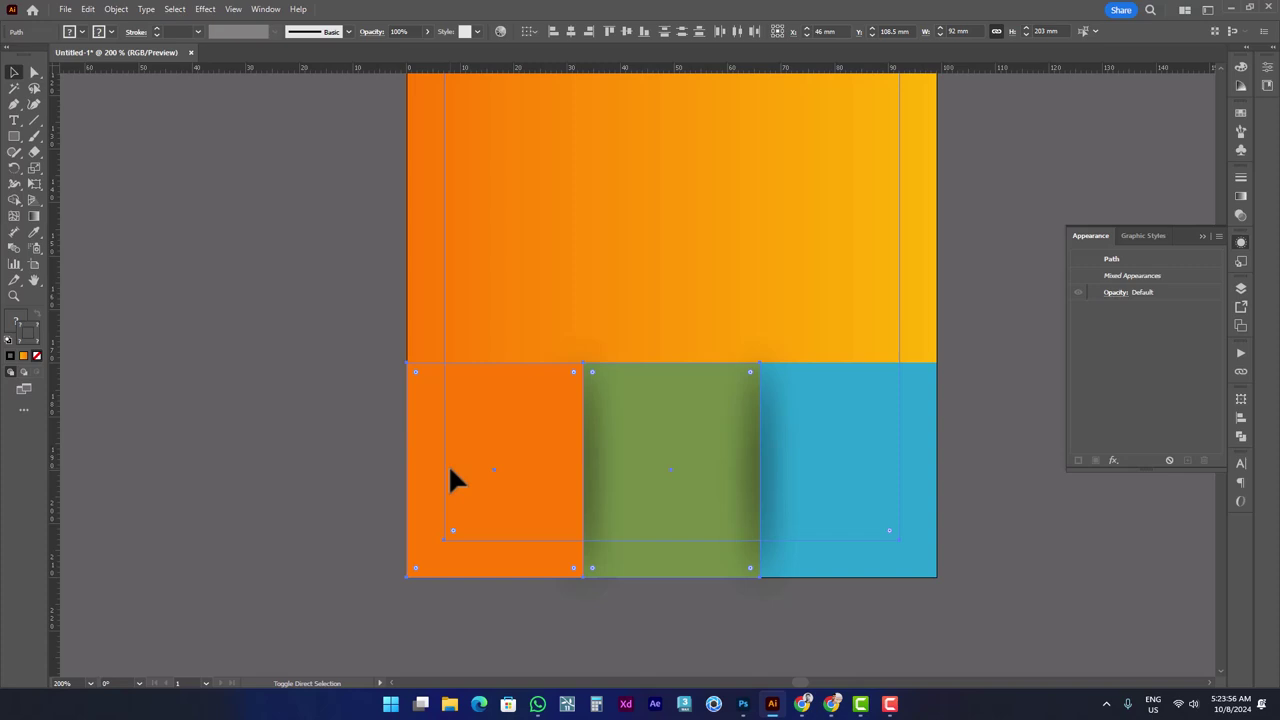
left_click(1012, 508)
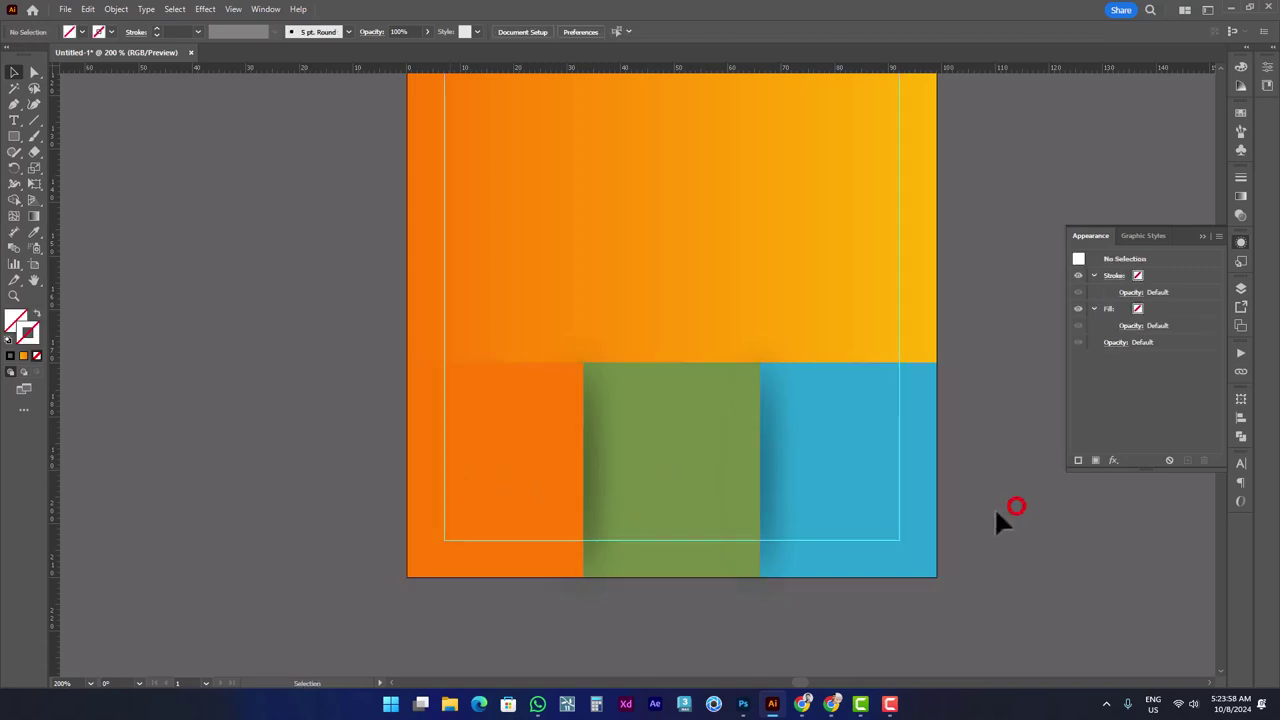
scroll(1000, 520, "down", 3)
left_click_drag(957, 471, 709, 434)
scroll(709, 434, "up", 2)
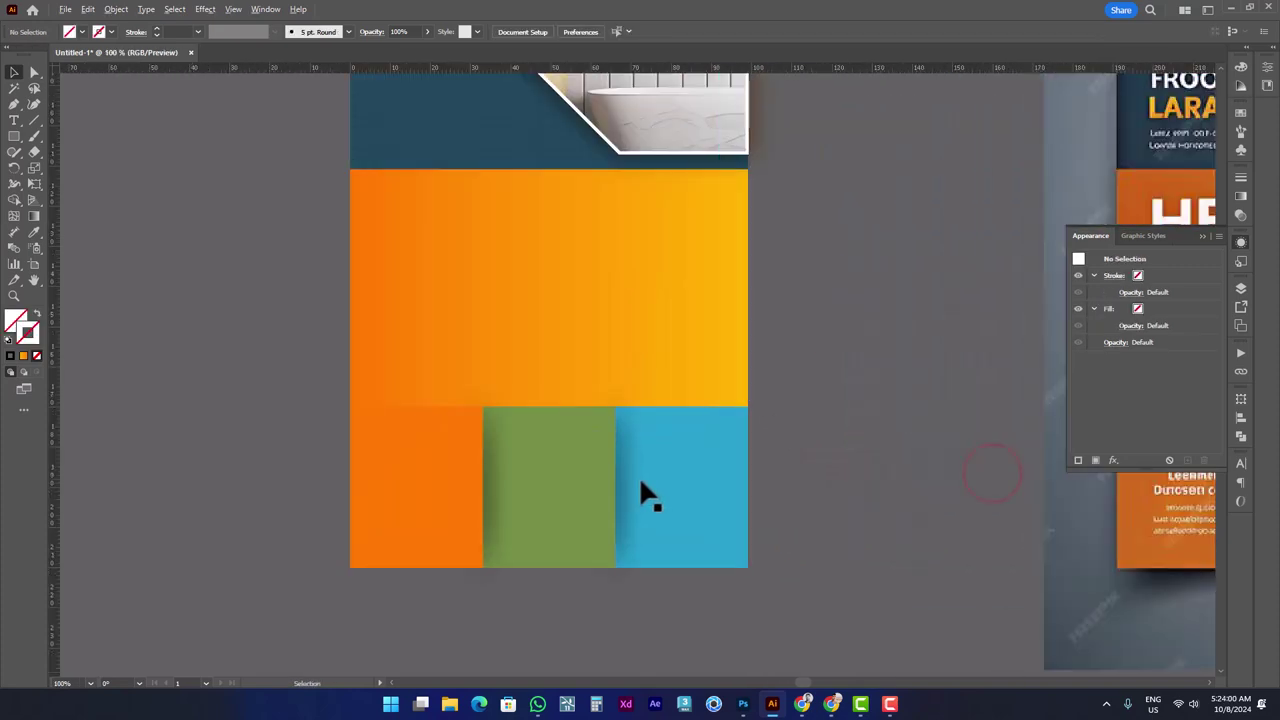
left_click(623, 471)
scroll(630, 475, "down", 1)
left_click(744, 461)
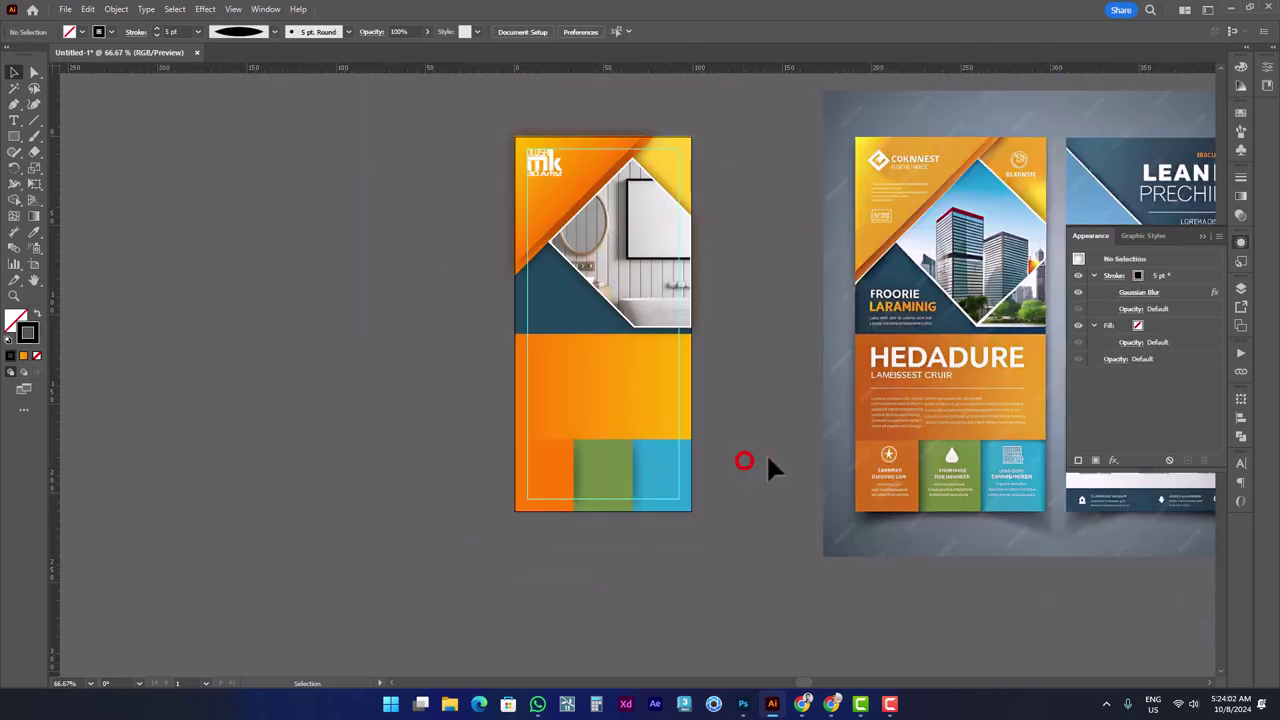
scroll(590, 465, "up", 2)
Apply the elliptical width profile to both shadow lines, then deselect.
left_click(552, 462)
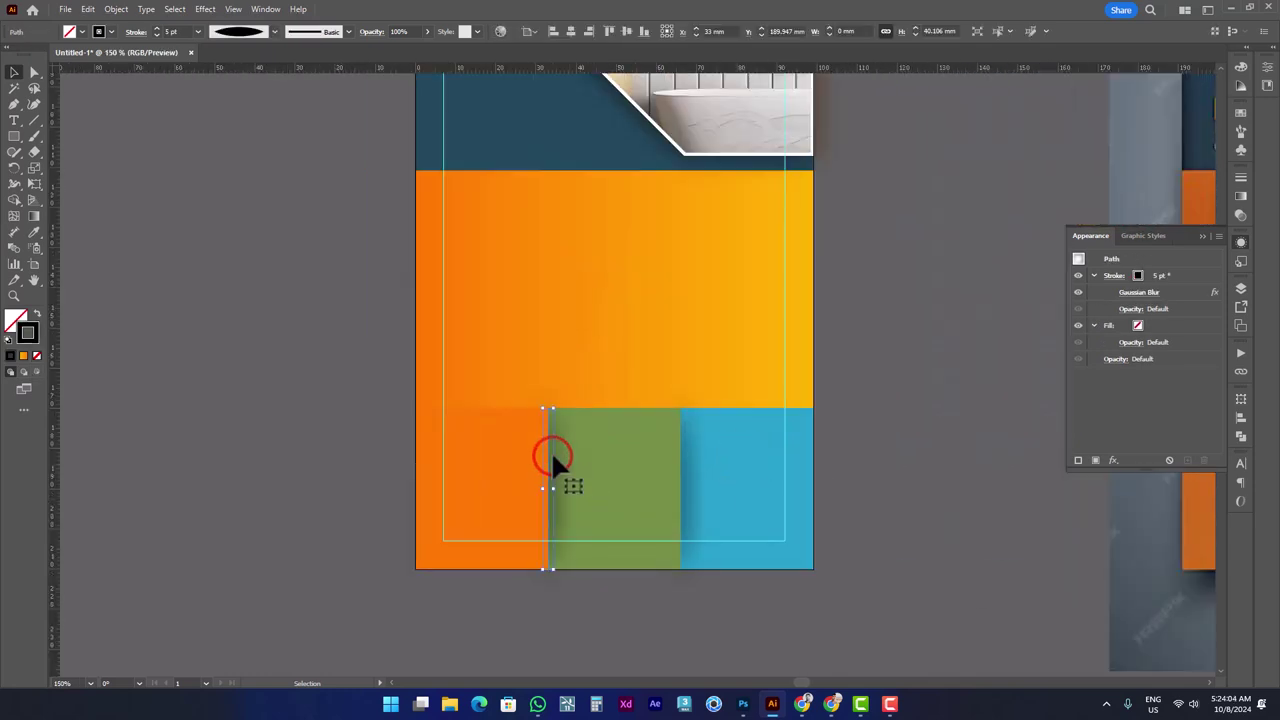
left_click(276, 31)
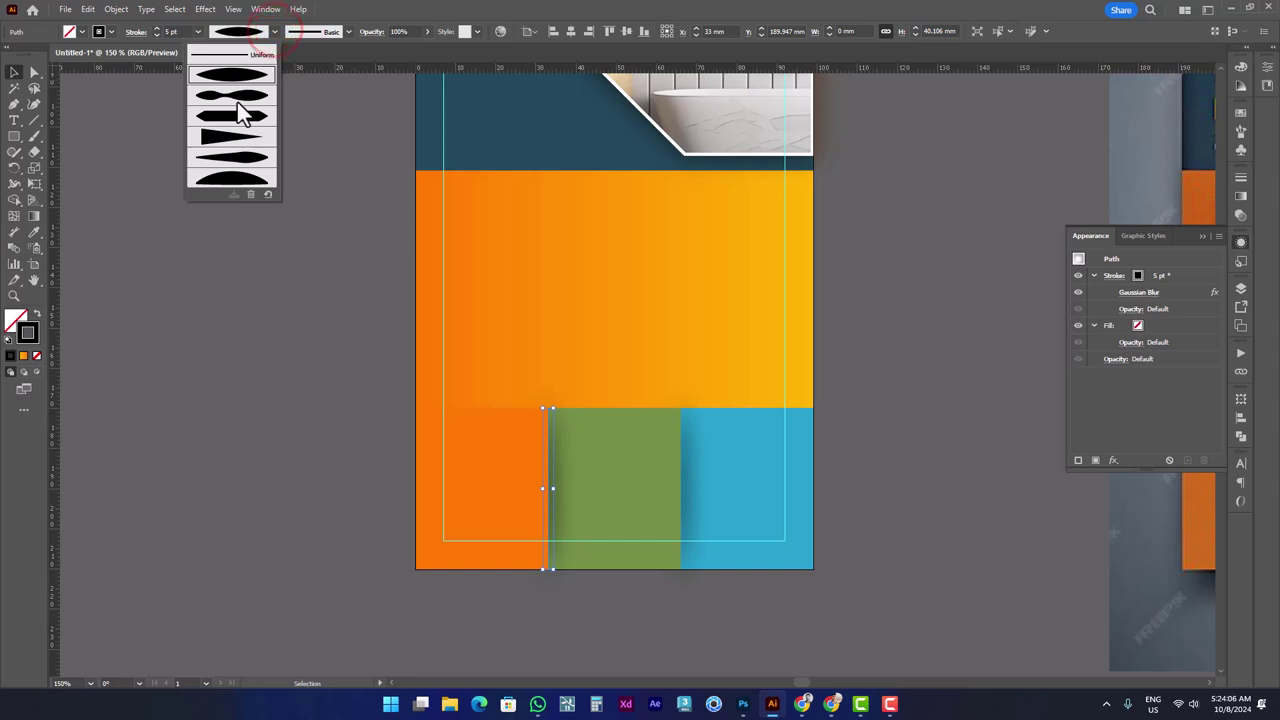
left_click(240, 56)
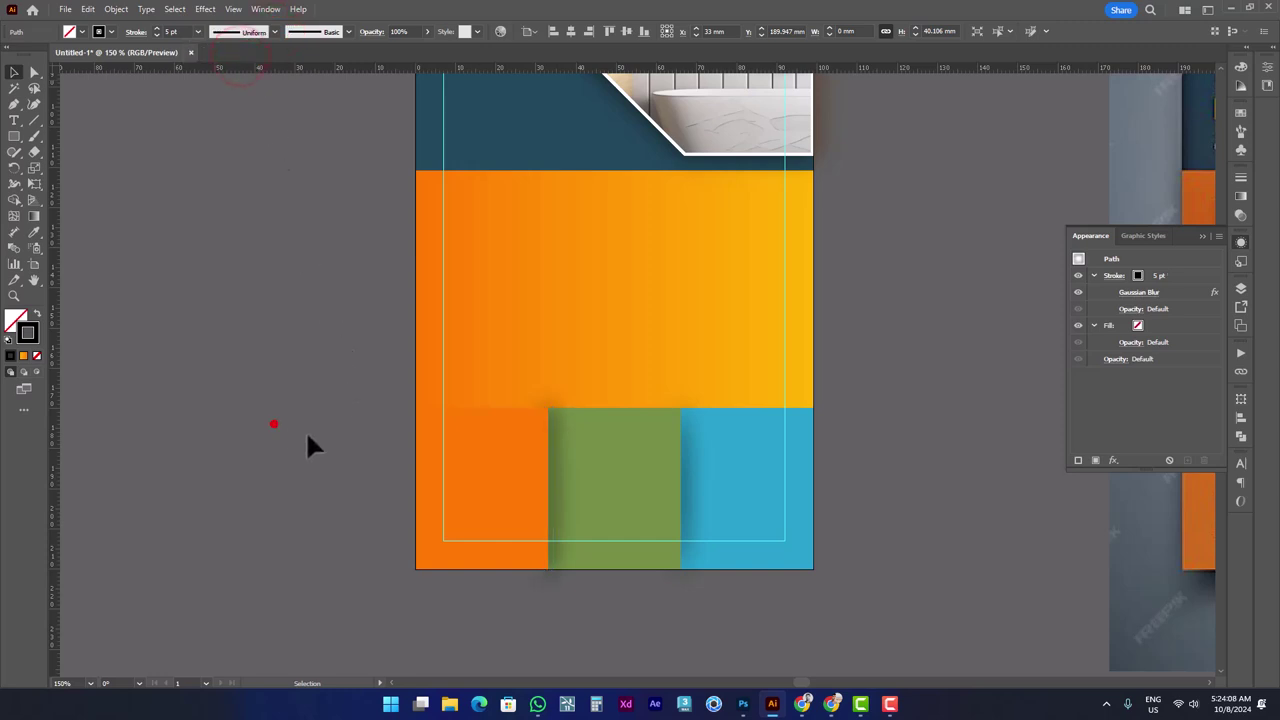
left_click(683, 487)
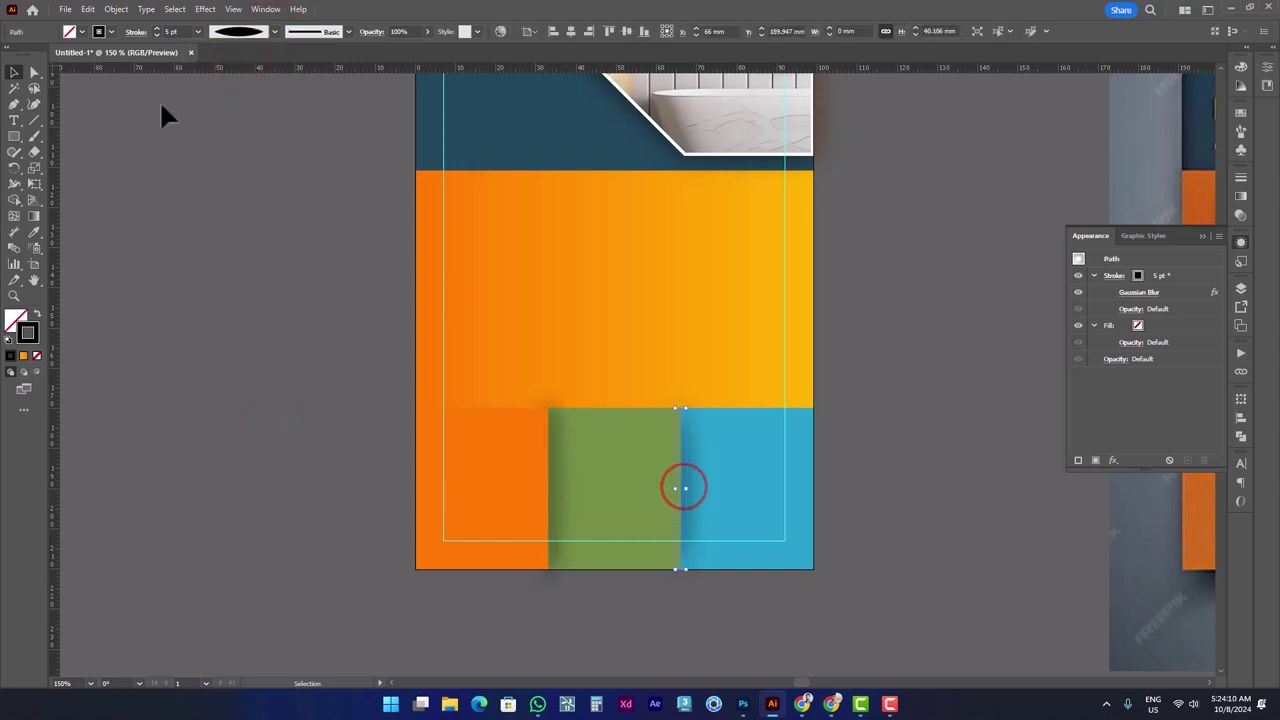
left_click(276, 31)
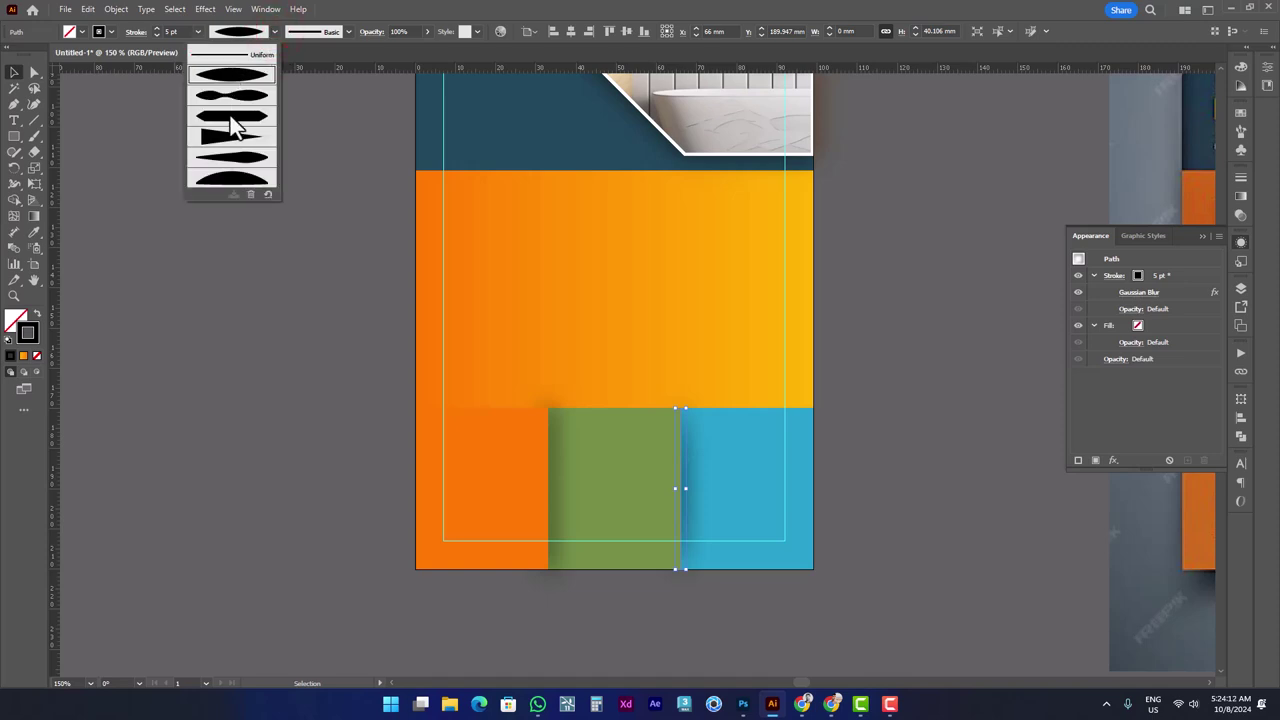
left_click(234, 51)
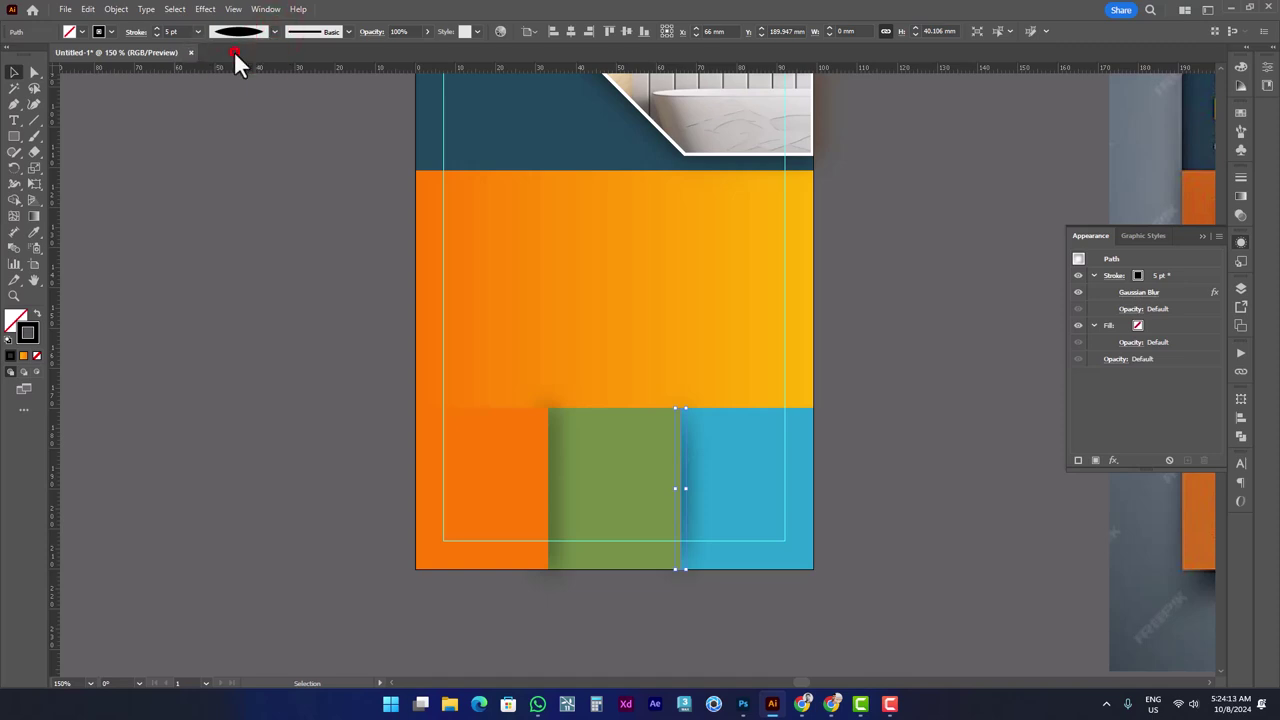
left_click(240, 107)
scroll(423, 366, "down", 1)
Group the three coloured bottom boxes together.
scroll(423, 366, "down", 1)
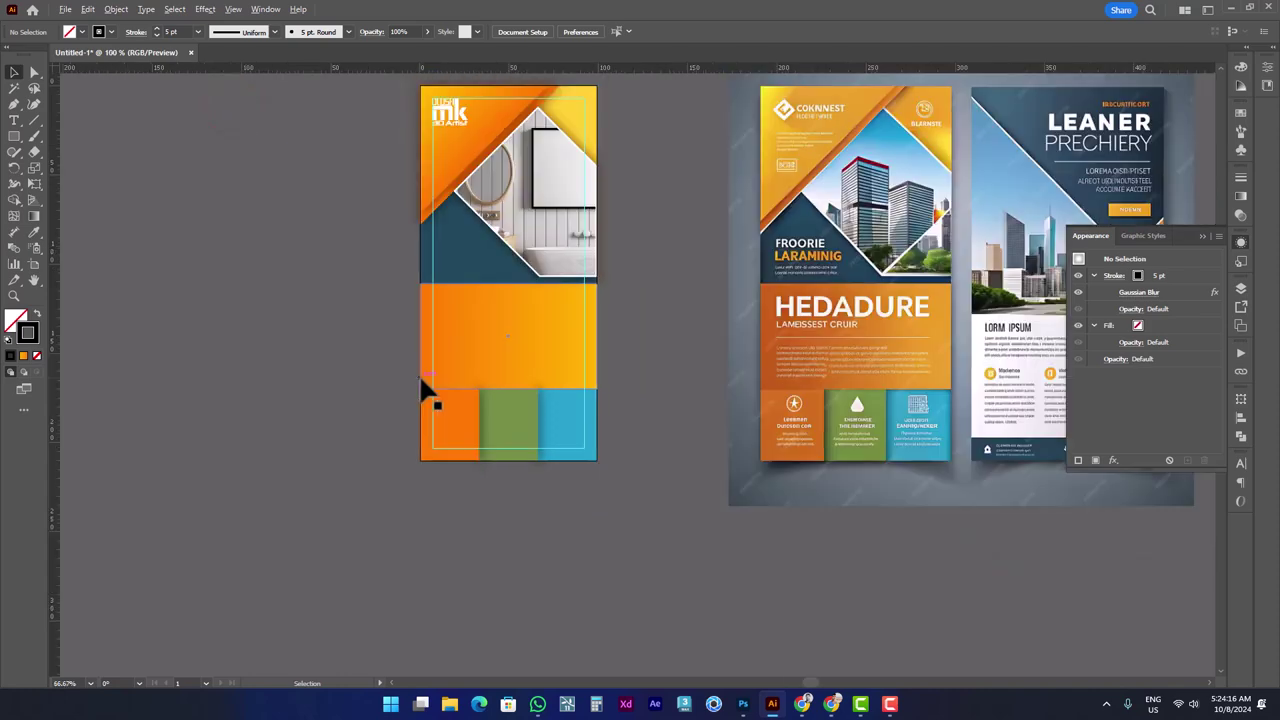
left_click_drag(625, 296, 639, 296)
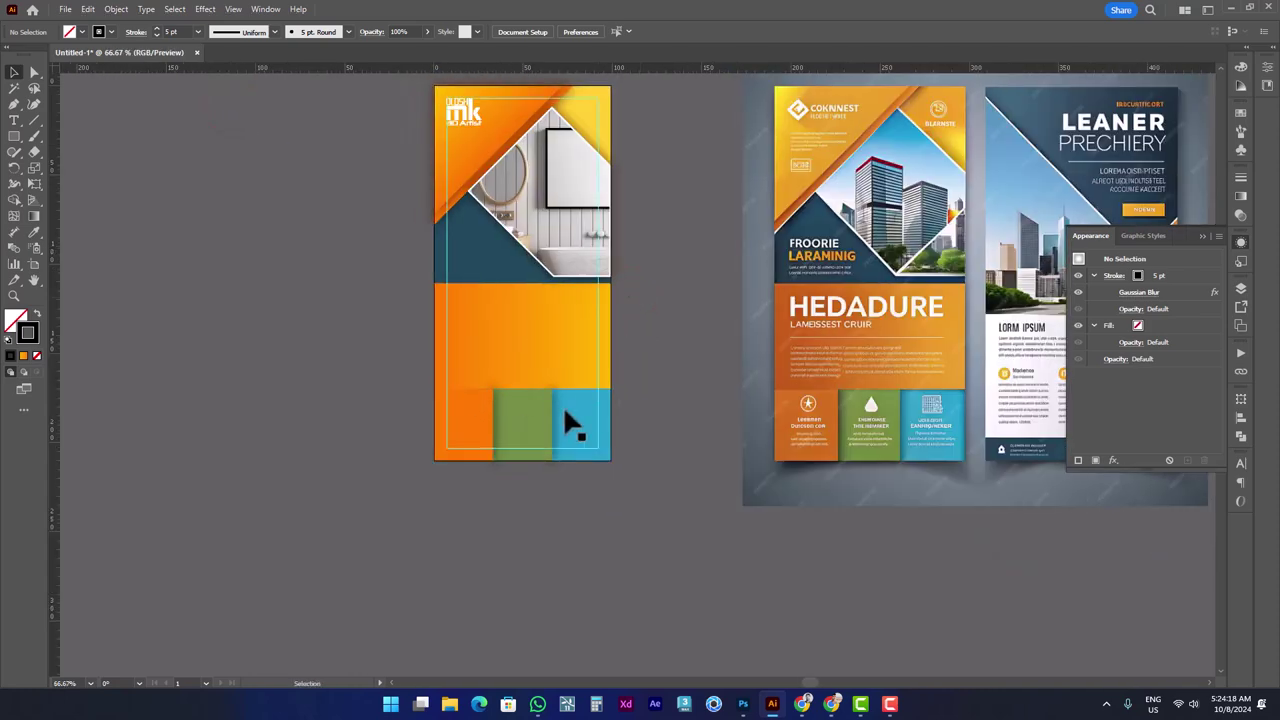
scroll(511, 440, "up", 2)
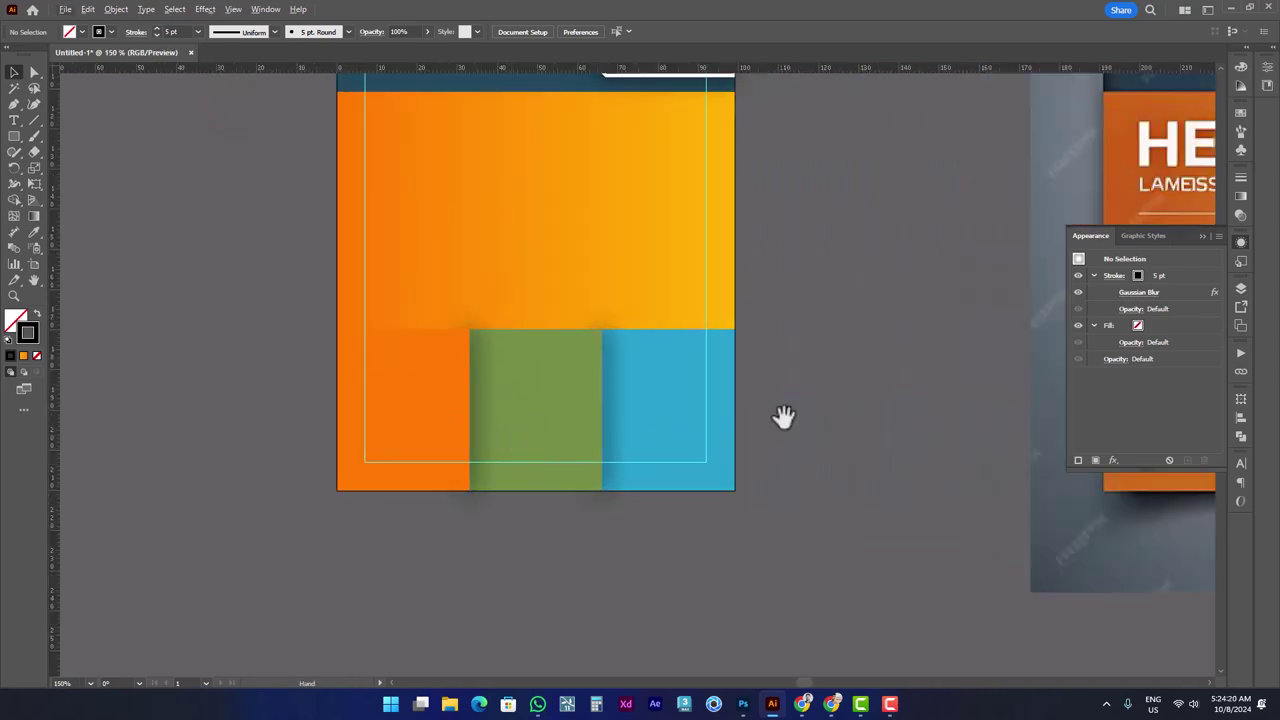
left_click_drag(783, 417, 447, 426)
left_click_drag(360, 354, 770, 347)
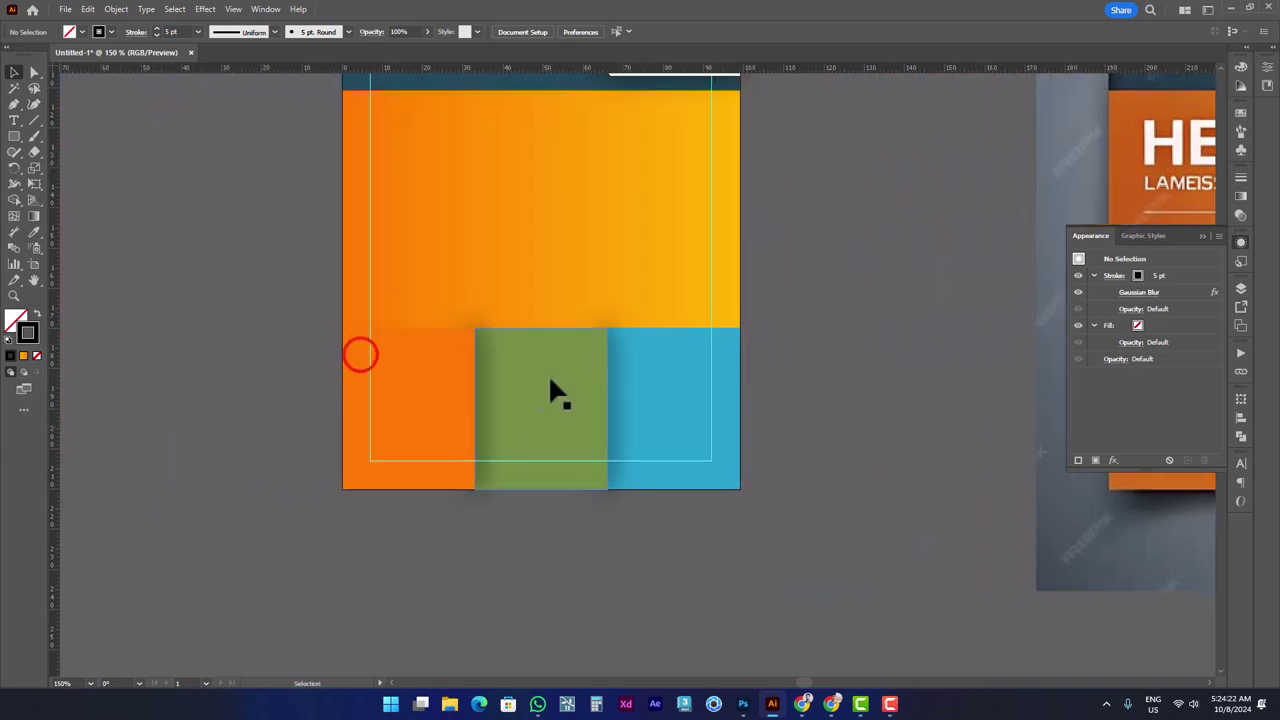
left_click_drag(752, 510, 350, 485)
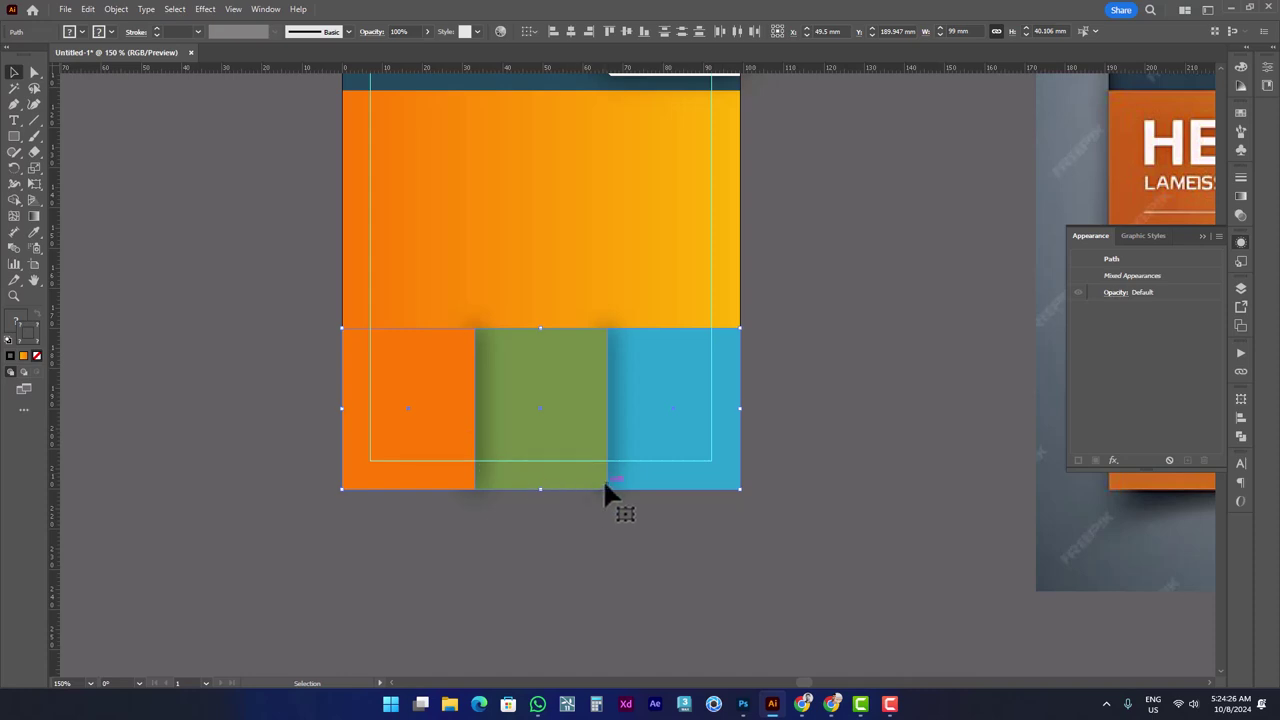
key("ctrl+g")
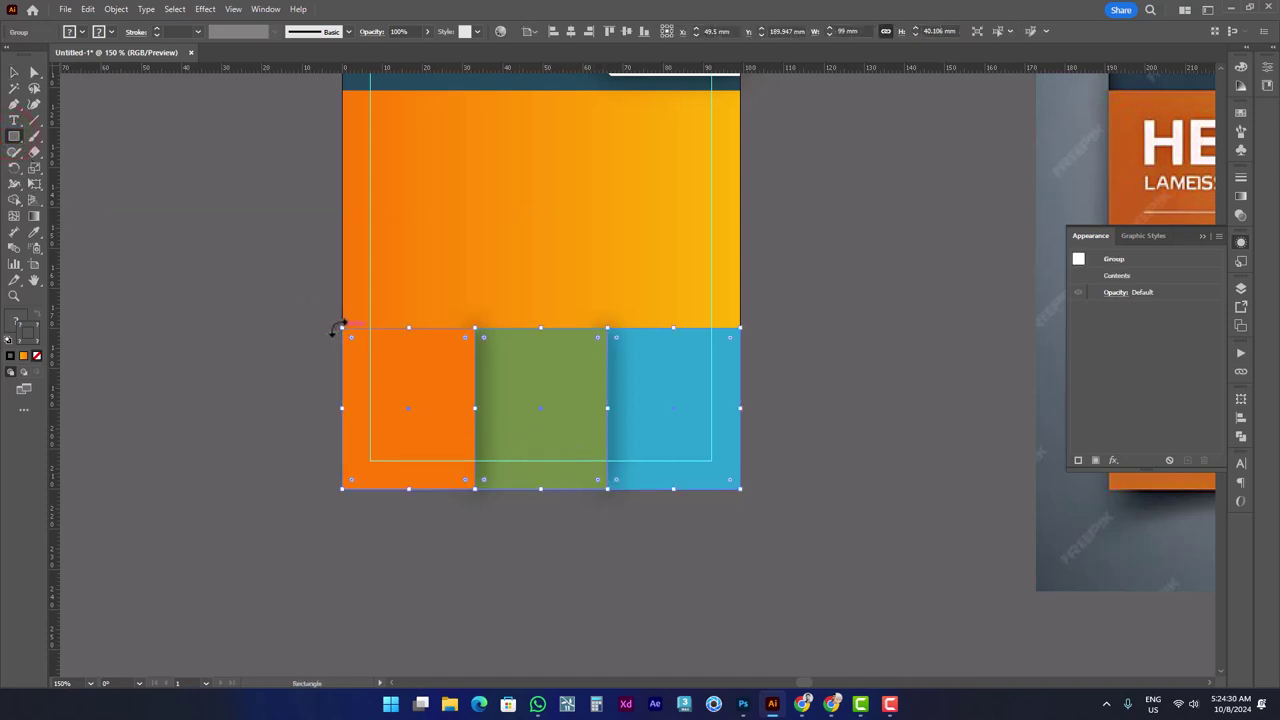
Draw a 0.5 pt rectangle enclosing the bottom boxes, fitted to the artboard edges.
left_click(264, 294)
left_click(681, 373)
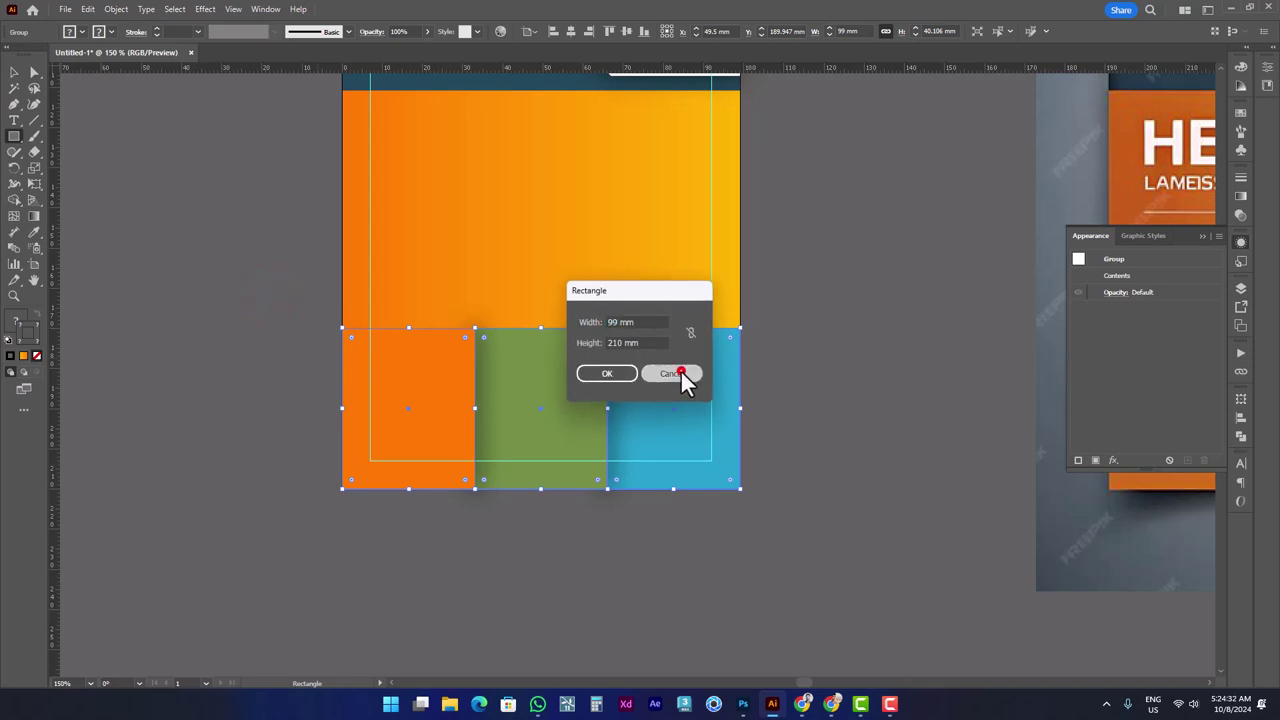
left_click_drag(301, 323, 740, 488)
left_click(12, 73)
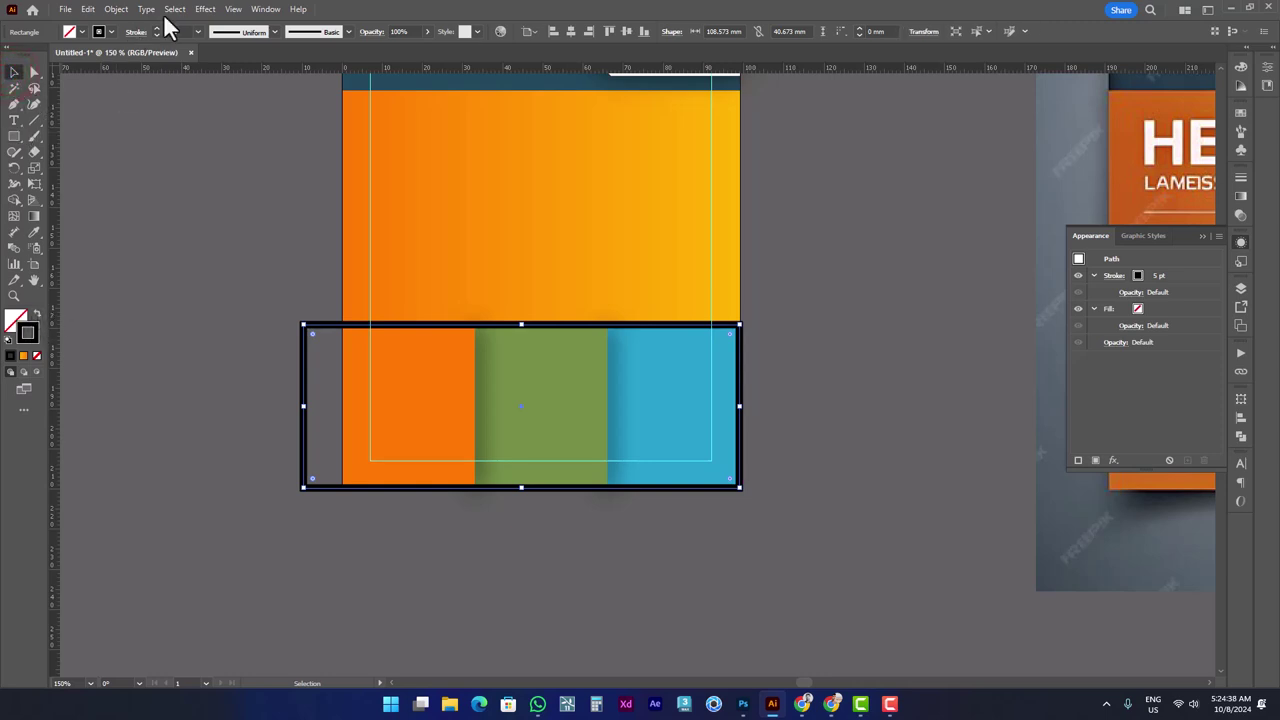
left_click(197, 31)
left_click(213, 62)
scroll(334, 380, "up", 1)
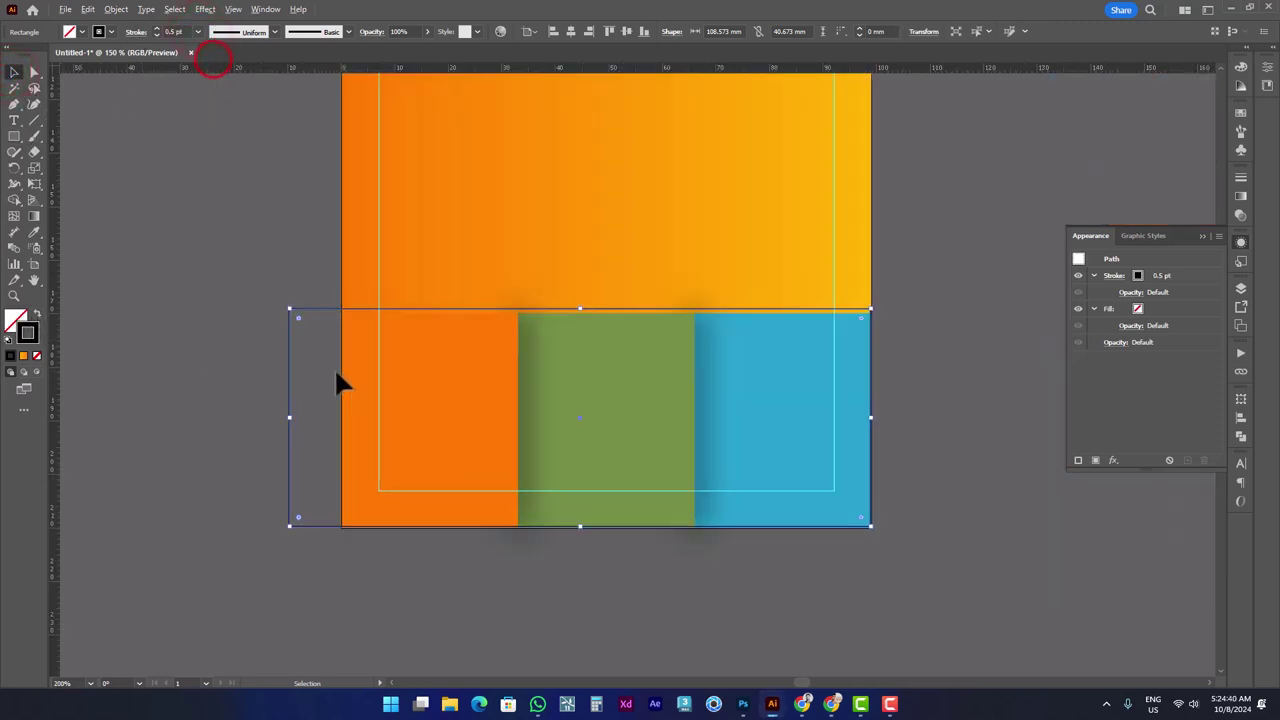
scroll(334, 367, "up", 1)
left_click_drag(265, 275, 343, 282)
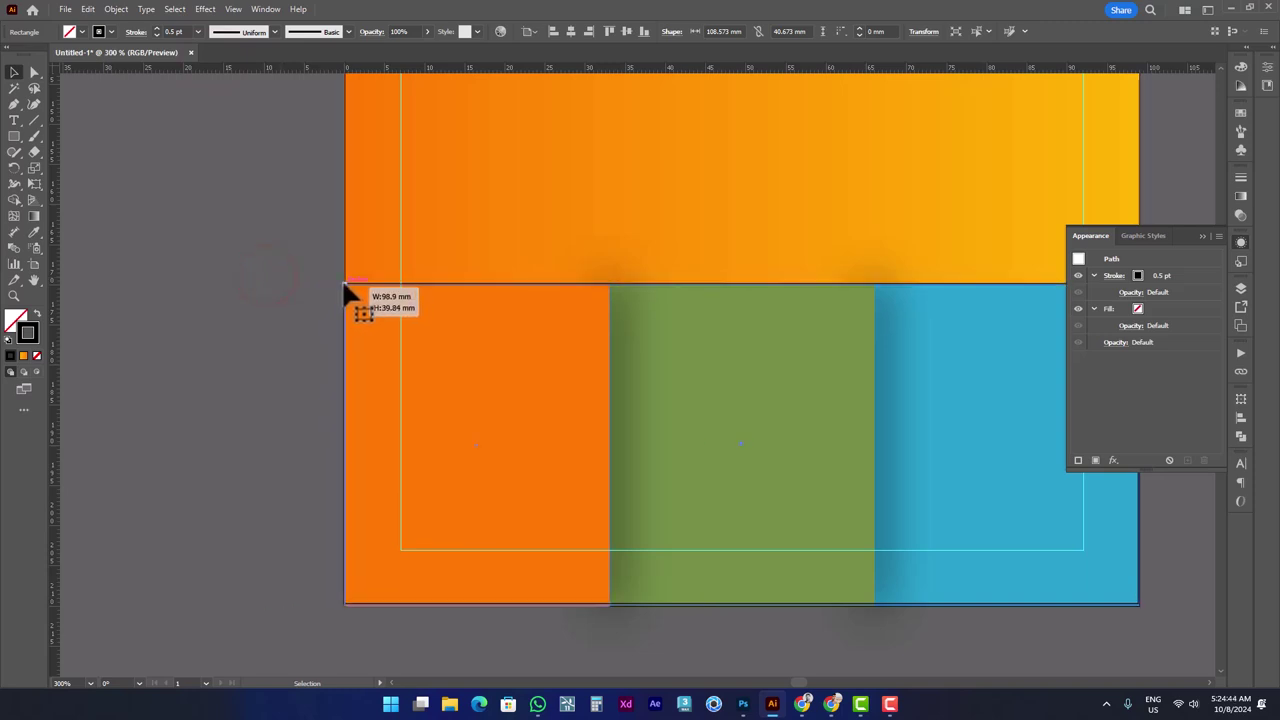
left_click_drag(343, 285, 343, 285)
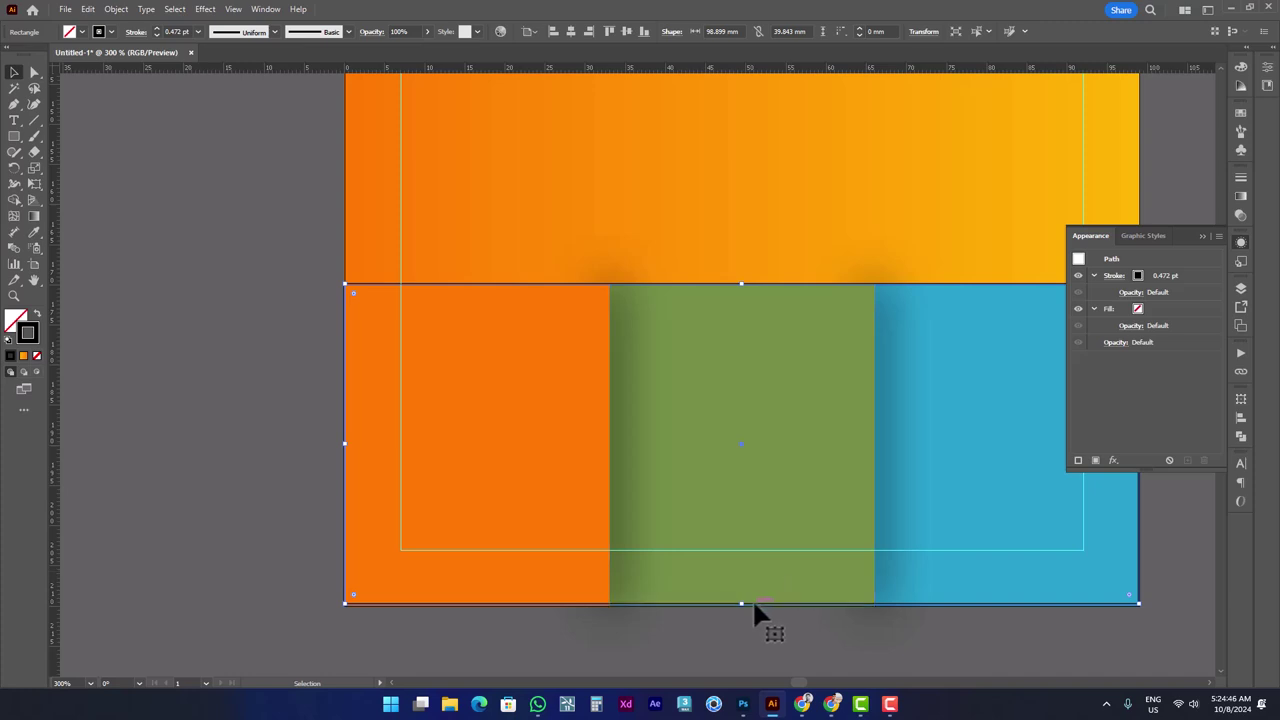
left_click_drag(743, 604, 744, 605)
scroll(676, 465, "down", 1)
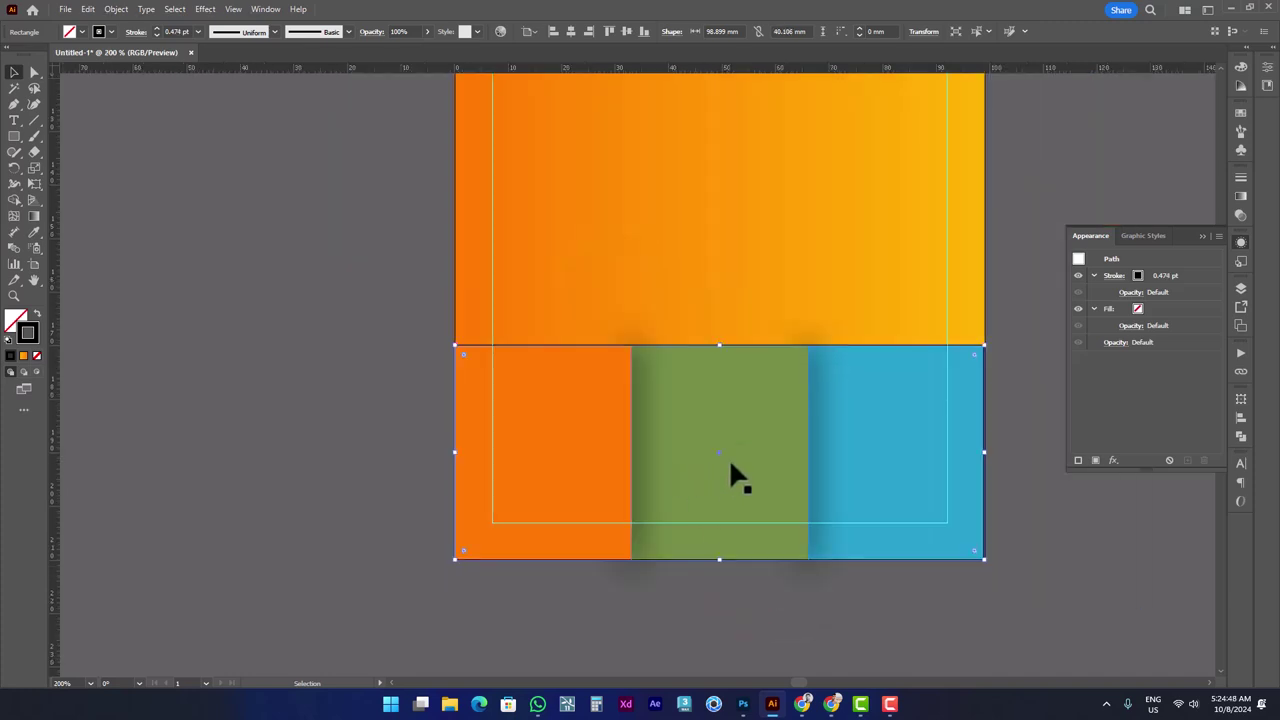
Make a clipping mask trimming the bottom boxes to the rectangle.
right_click(735, 456)
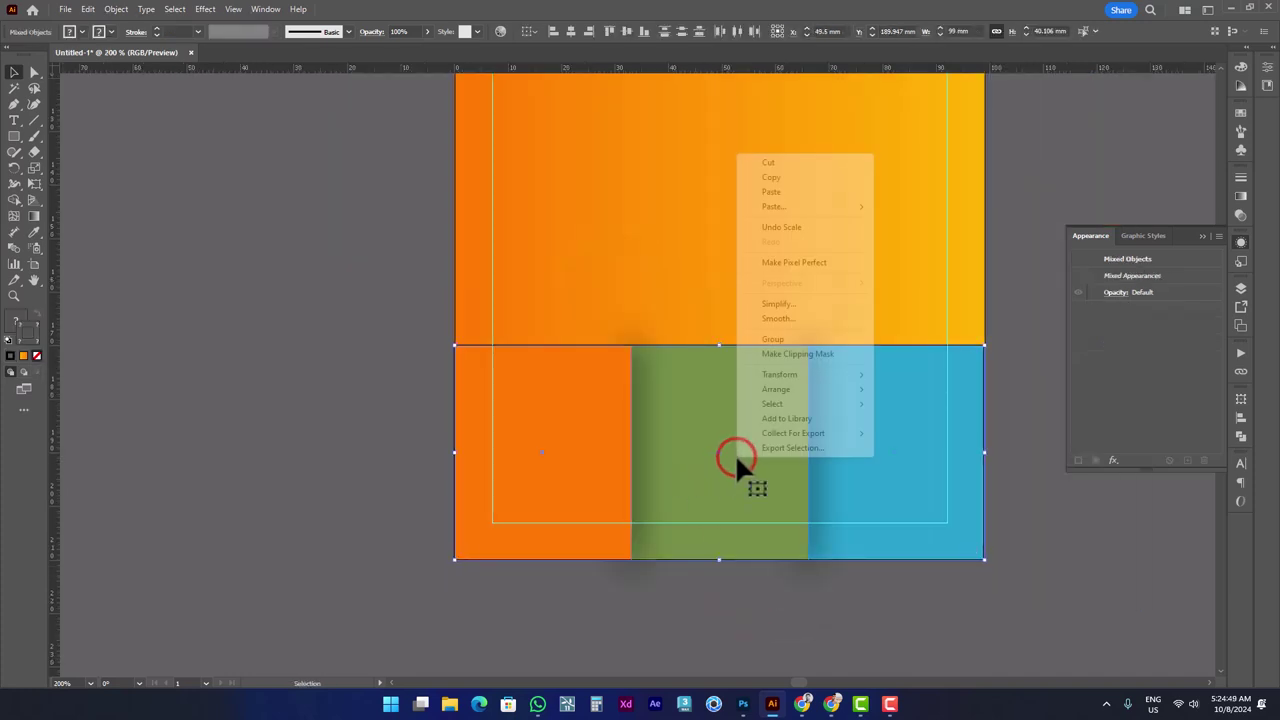
left_click(788, 354)
left_click(190, 402)
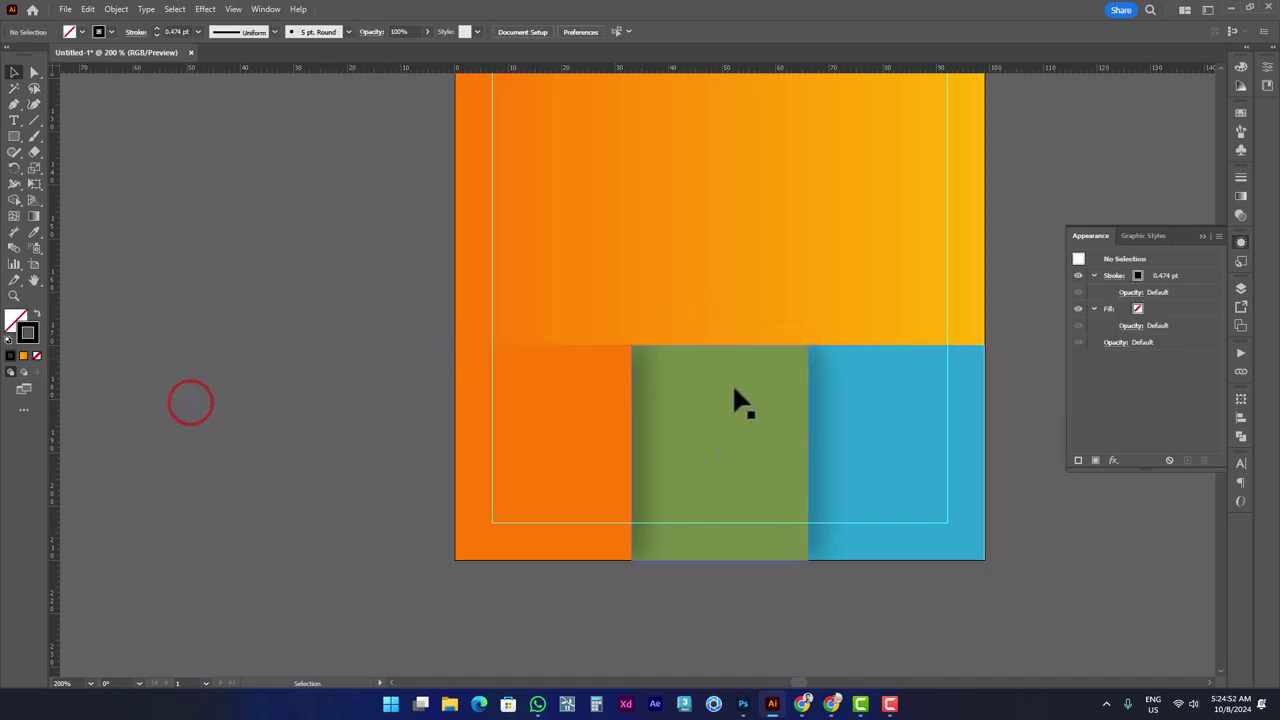
scroll(697, 370, "up", 1)
scroll(620, 370, "down", 2)
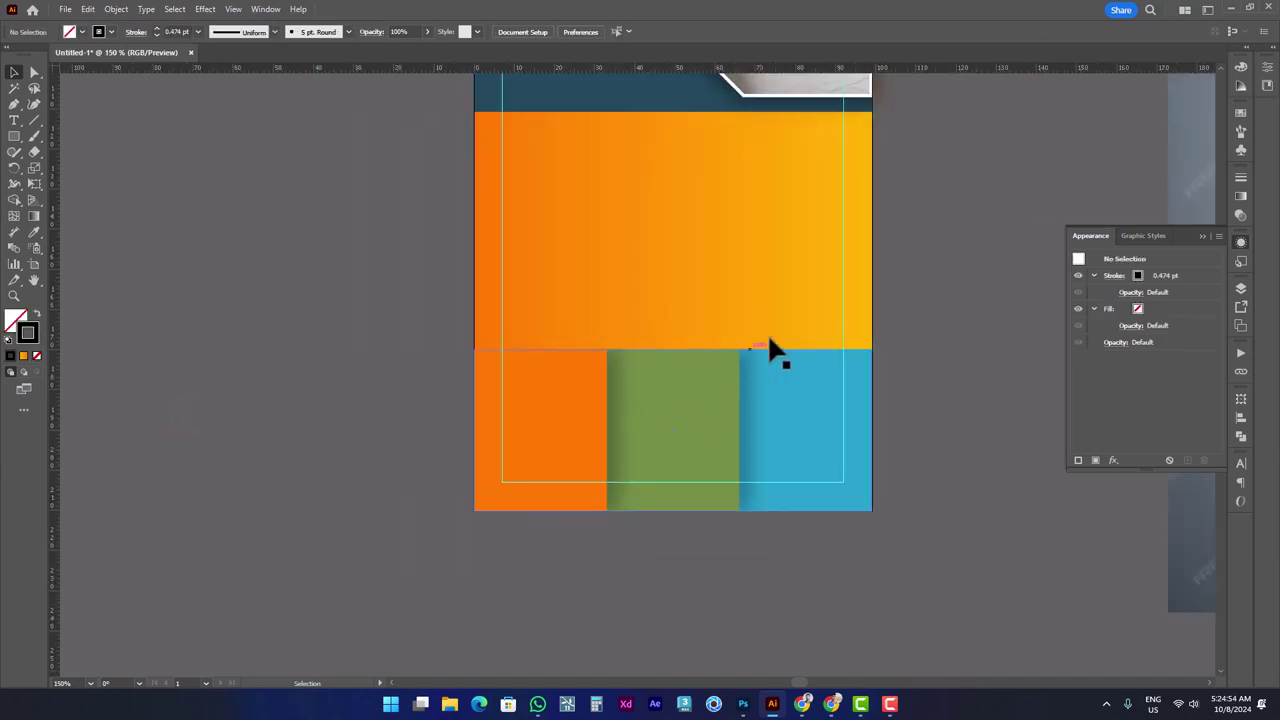
Draw a rectangle over the top artwork and size it to 99 × 210 mm.
left_click_drag(755, 230, 755, 680)
left_click(469, 273)
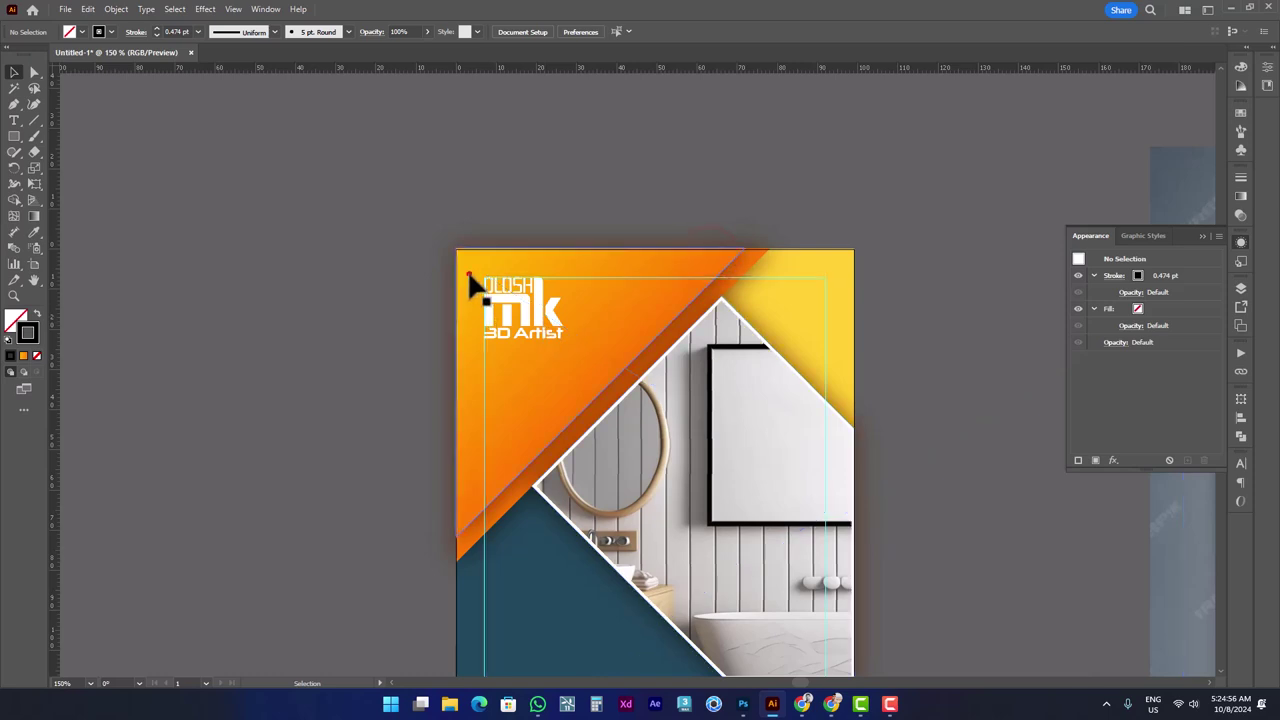
left_click(14, 135)
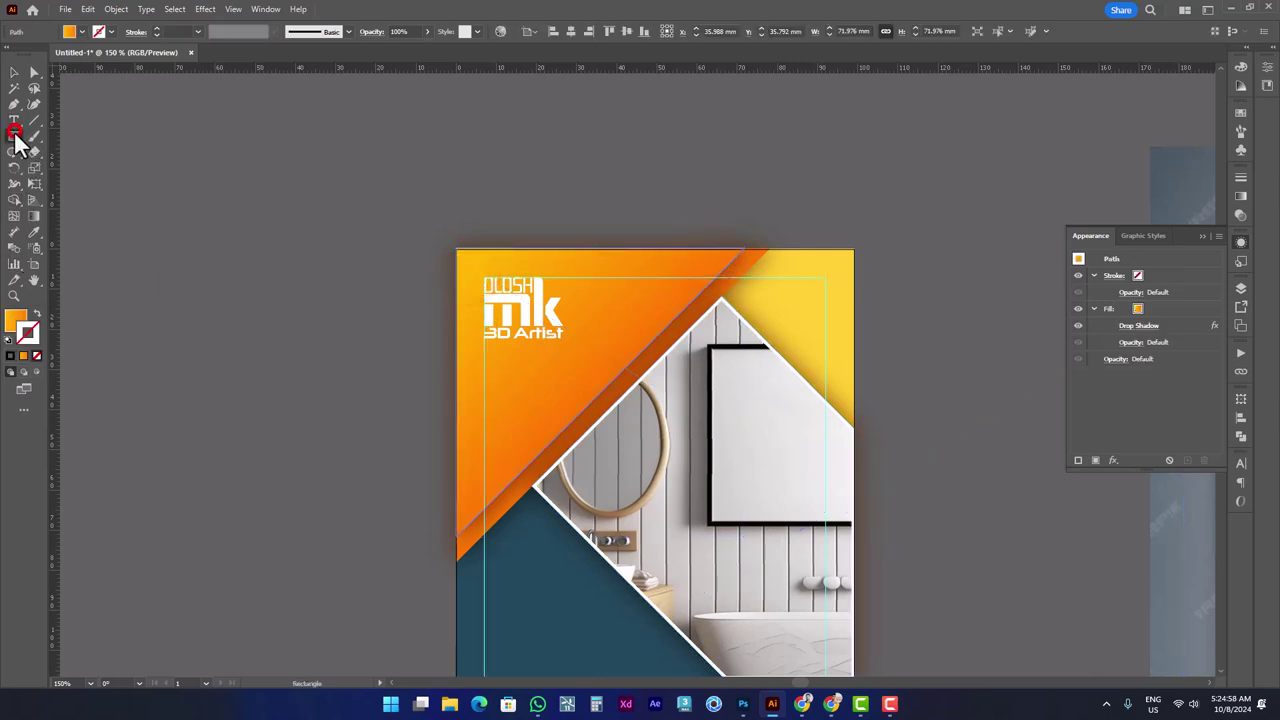
left_click_drag(454, 245, 840, 595)
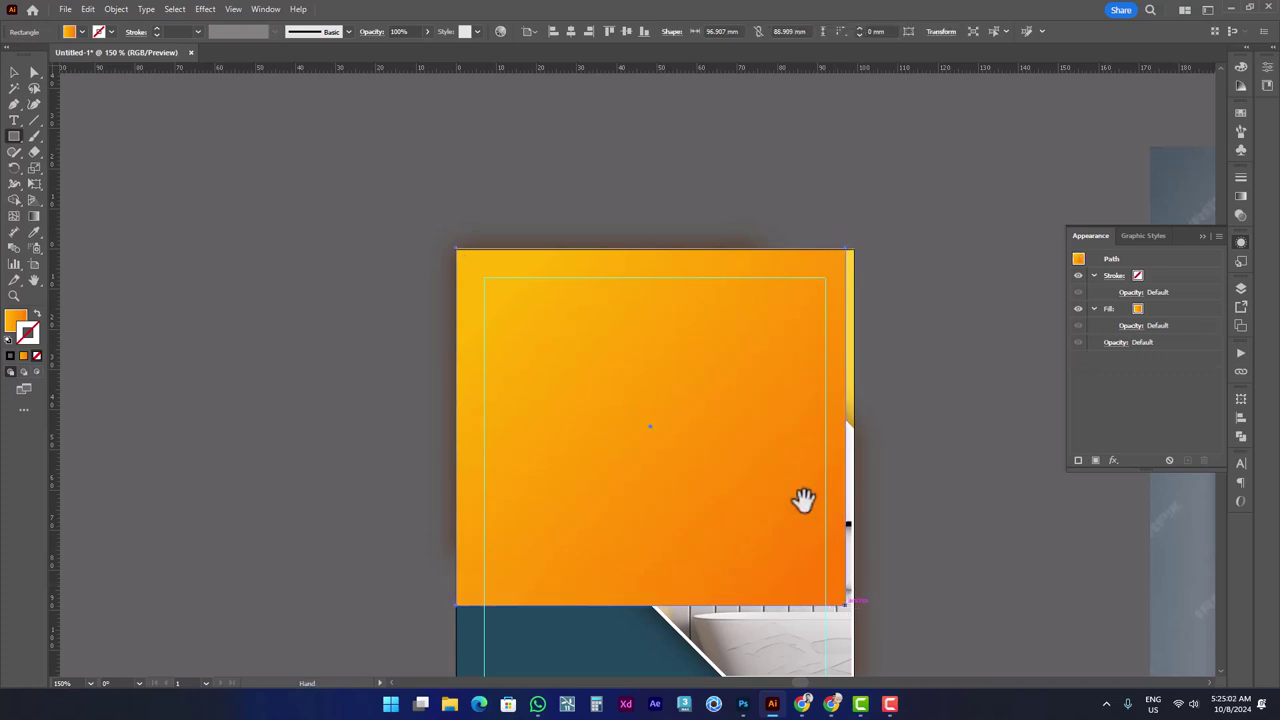
left_click_drag(793, 474, 700, 207)
mouse_move(559, 324)
left_mouse_down()
mouse_move(600, 543)
mouse_move(606, 260)
left_mouse_up()
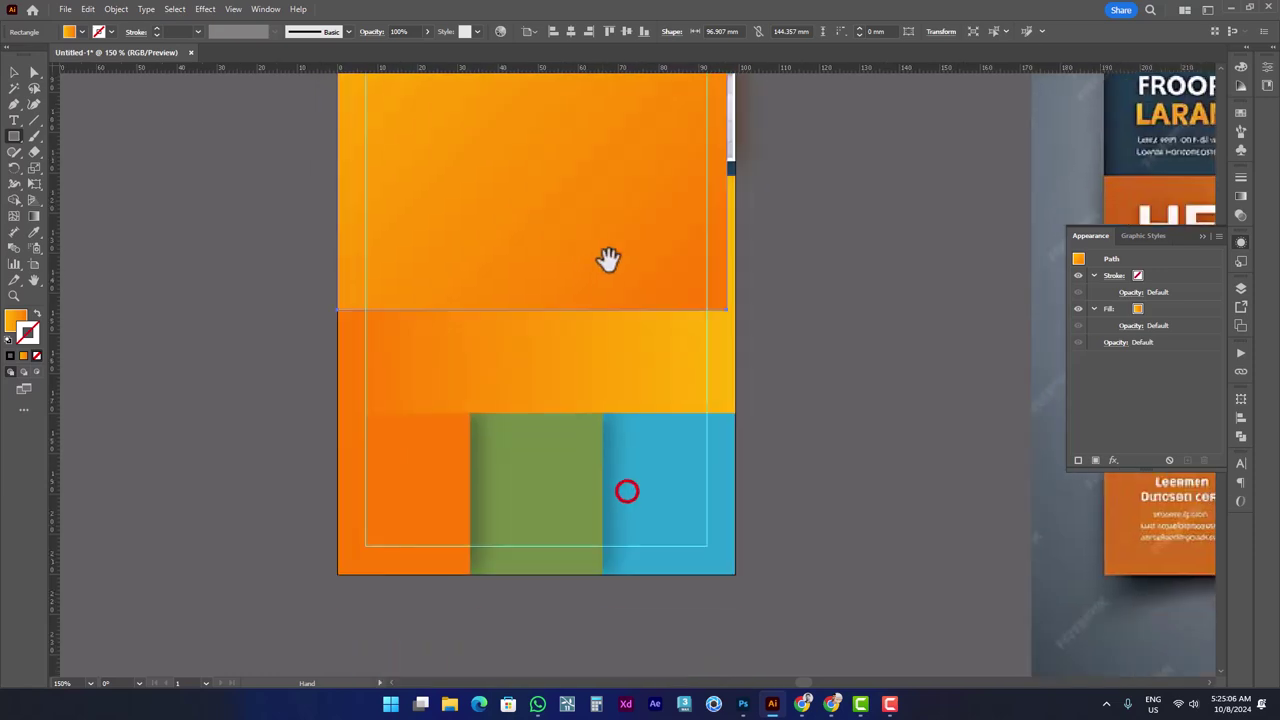
left_click(739, 27)
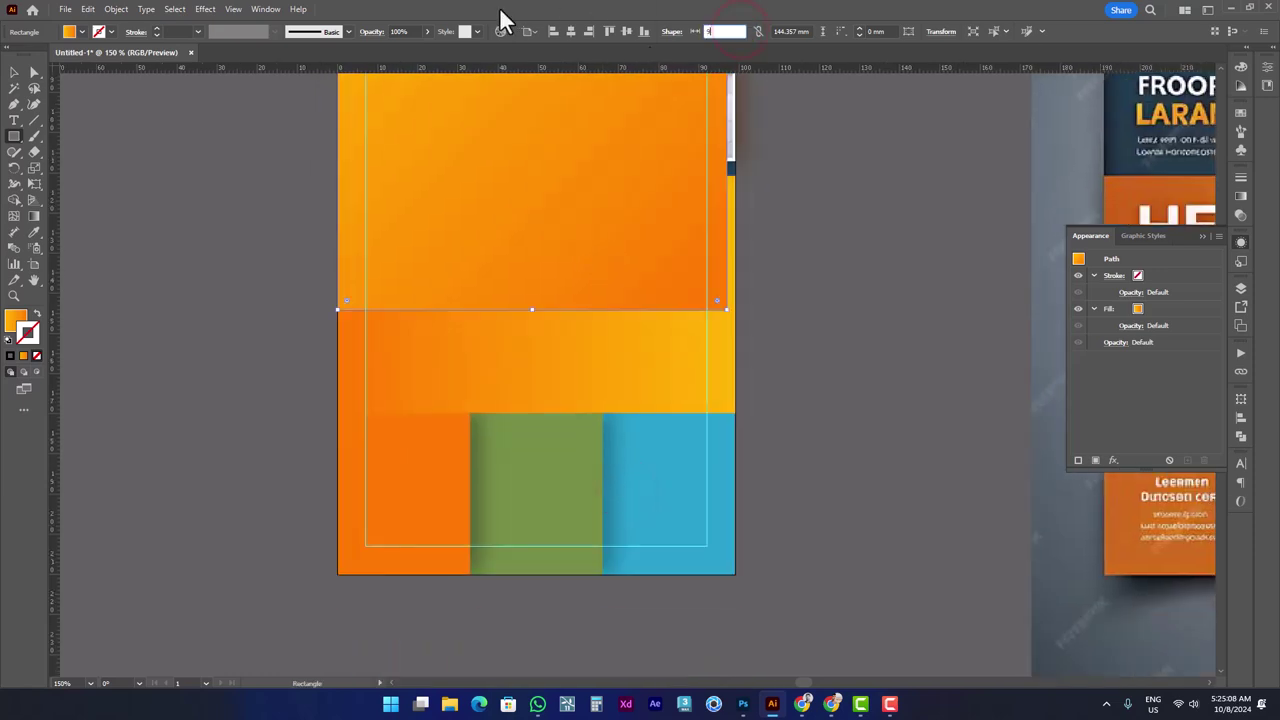
type("9")
key("Return")
left_click(789, 30)
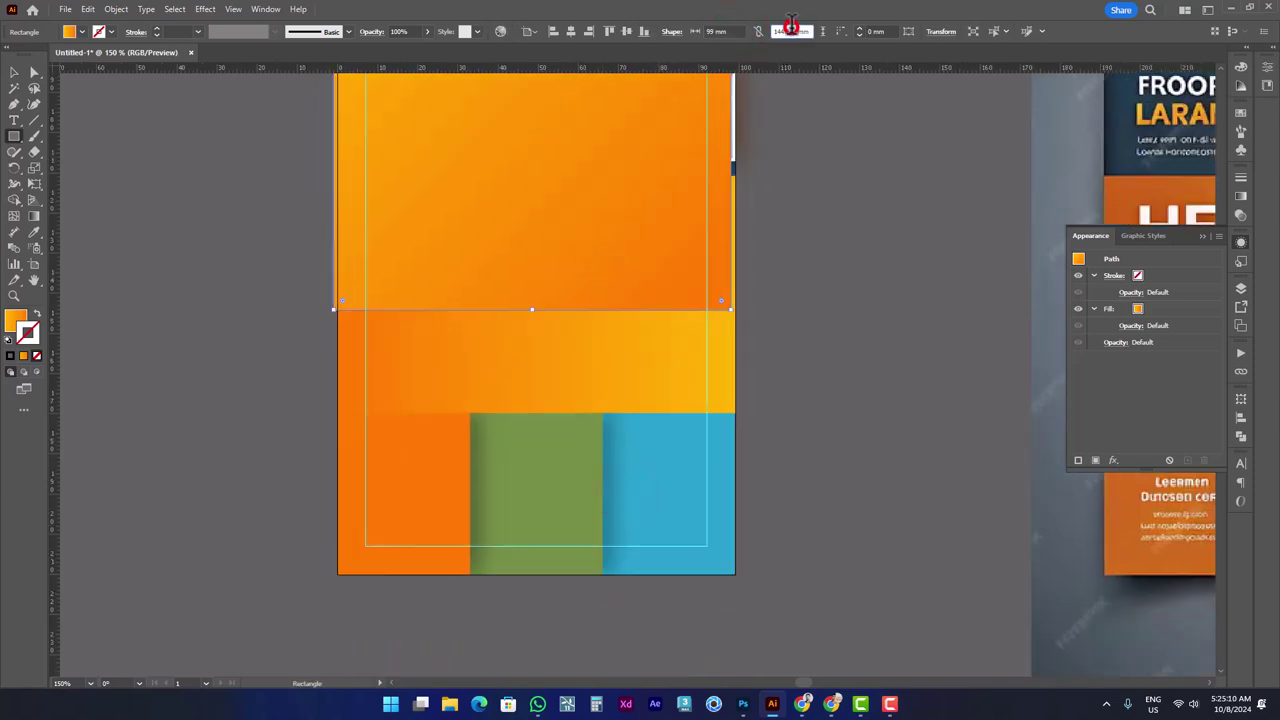
type("210")
key("Return")
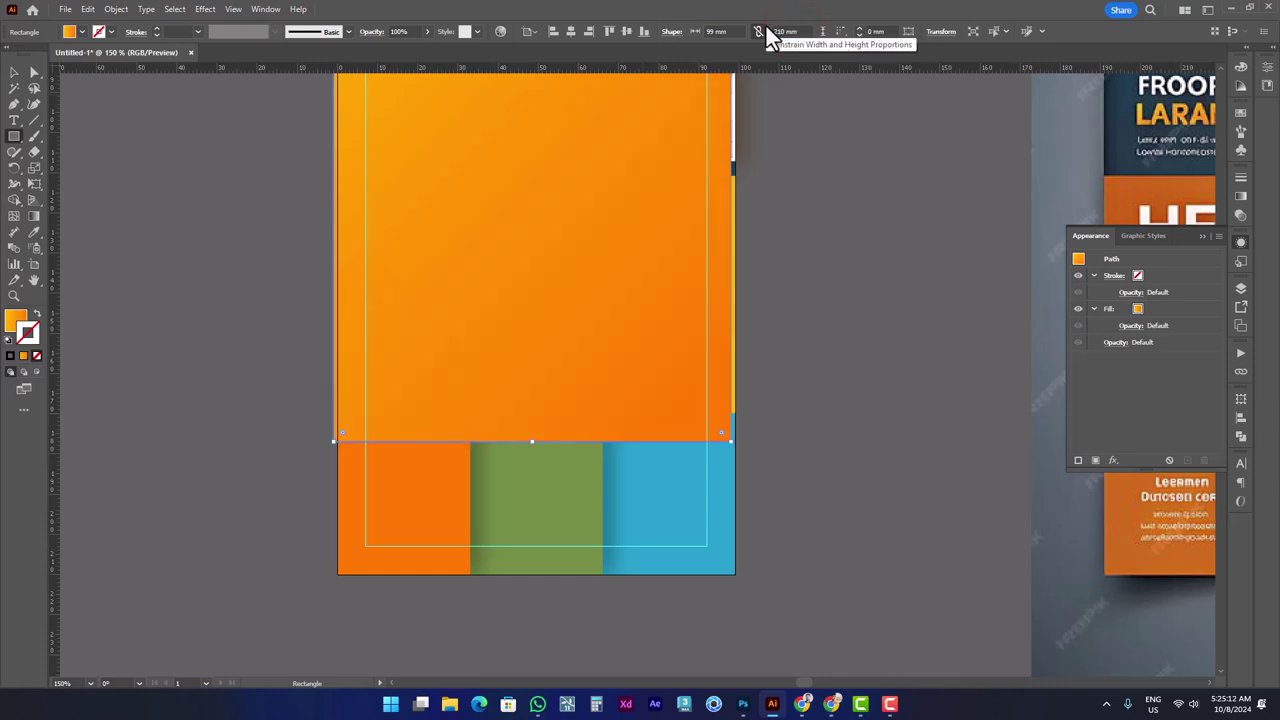
Align the 99 × 210 mm rectangle horizontally and vertically to the artboard.
left_click(13, 70)
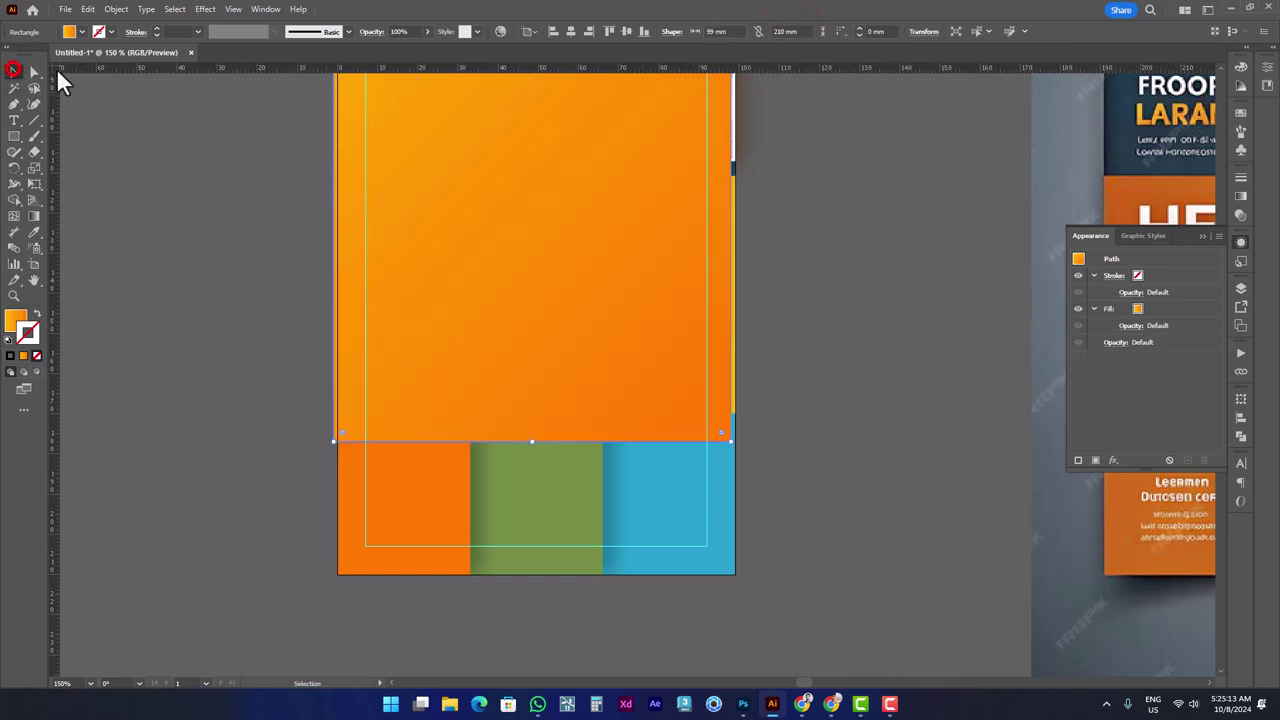
left_click(571, 31)
left_click(626, 31)
scroll(615, 266, "down", 2, "alt")
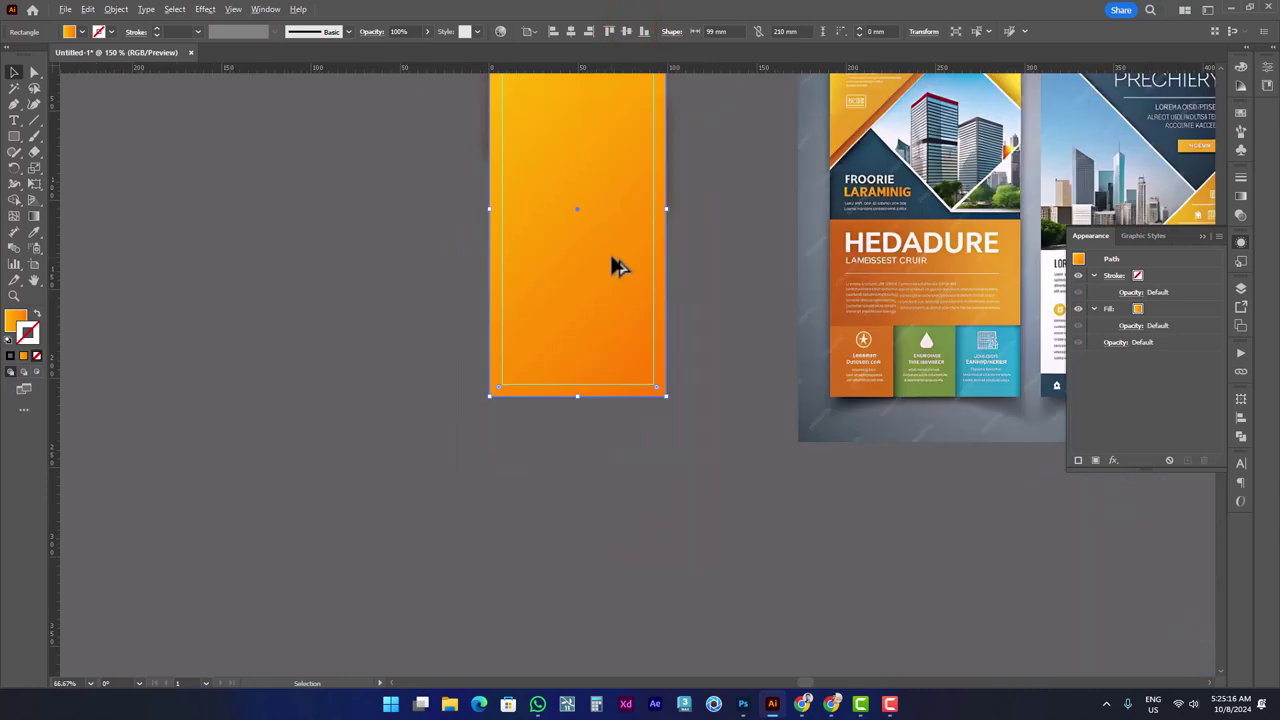
left_click(608, 151)
left_click_drag(408, 103, 683, 520)
left_click(700, 166)
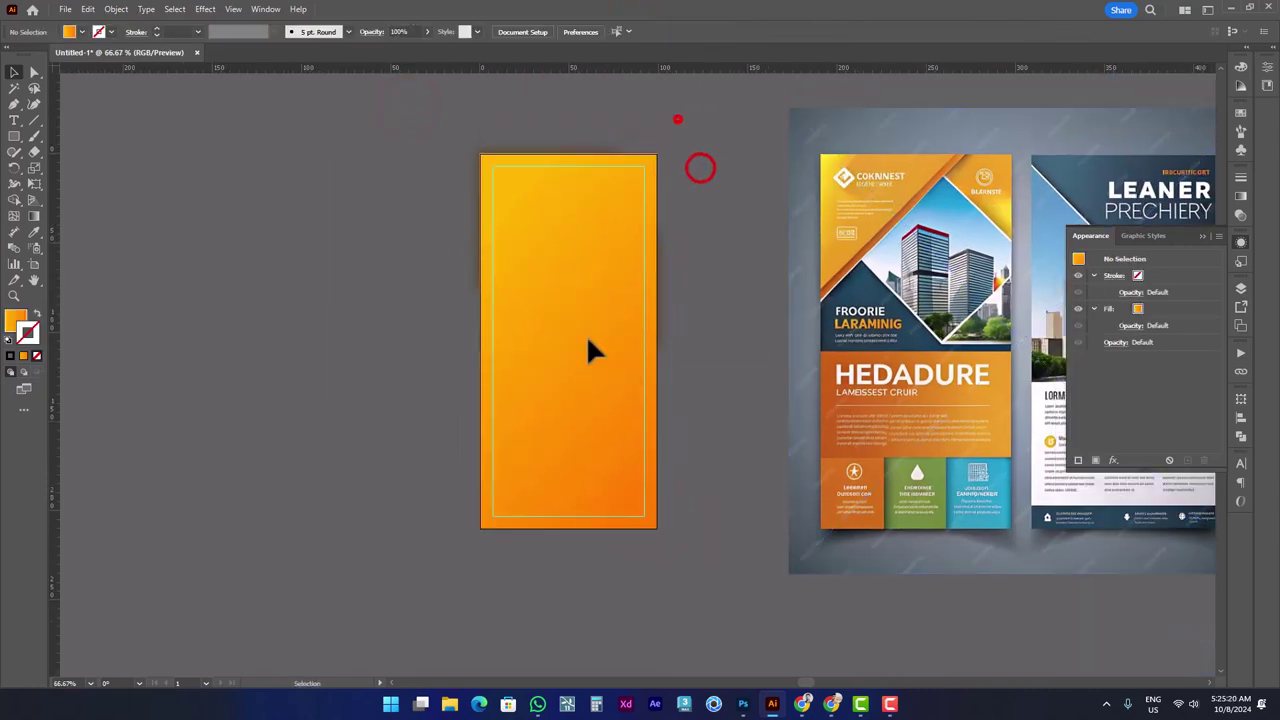
Clip the top photo-and-logo artwork to the 99 × 210 mm rectangle.
left_click_drag(677, 120, 449, 594)
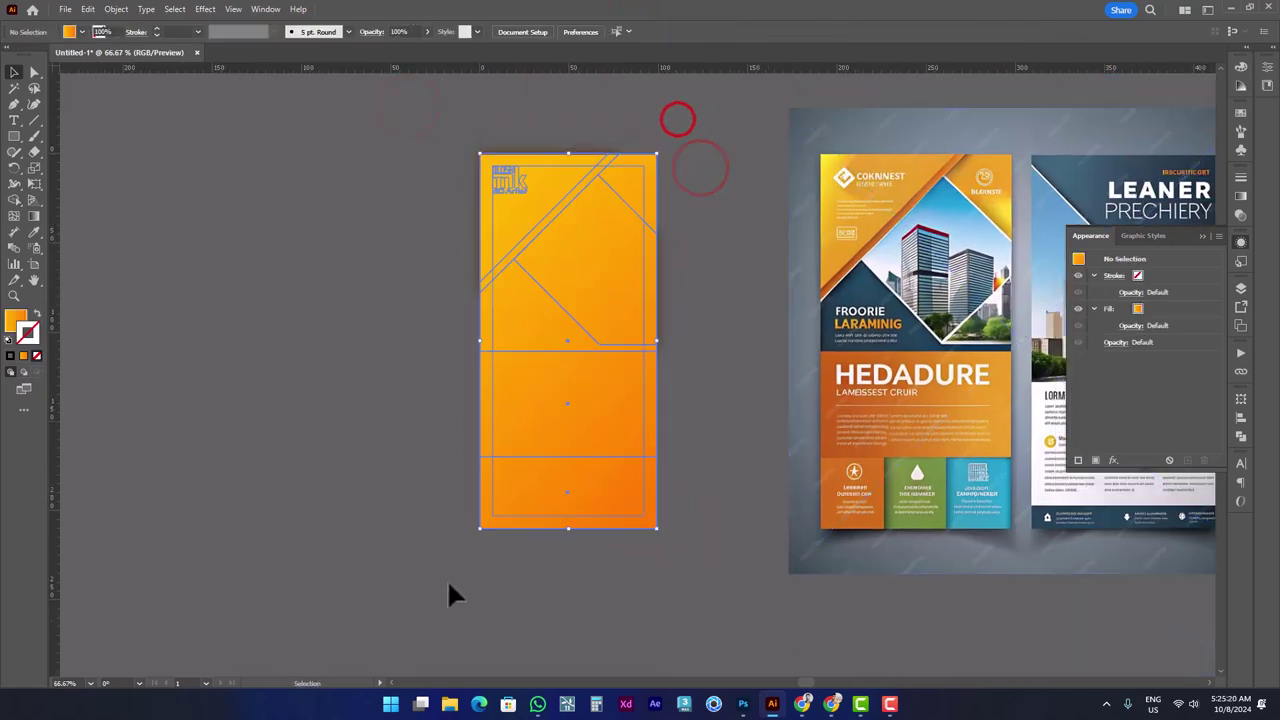
right_click(642, 300)
left_click(704, 484)
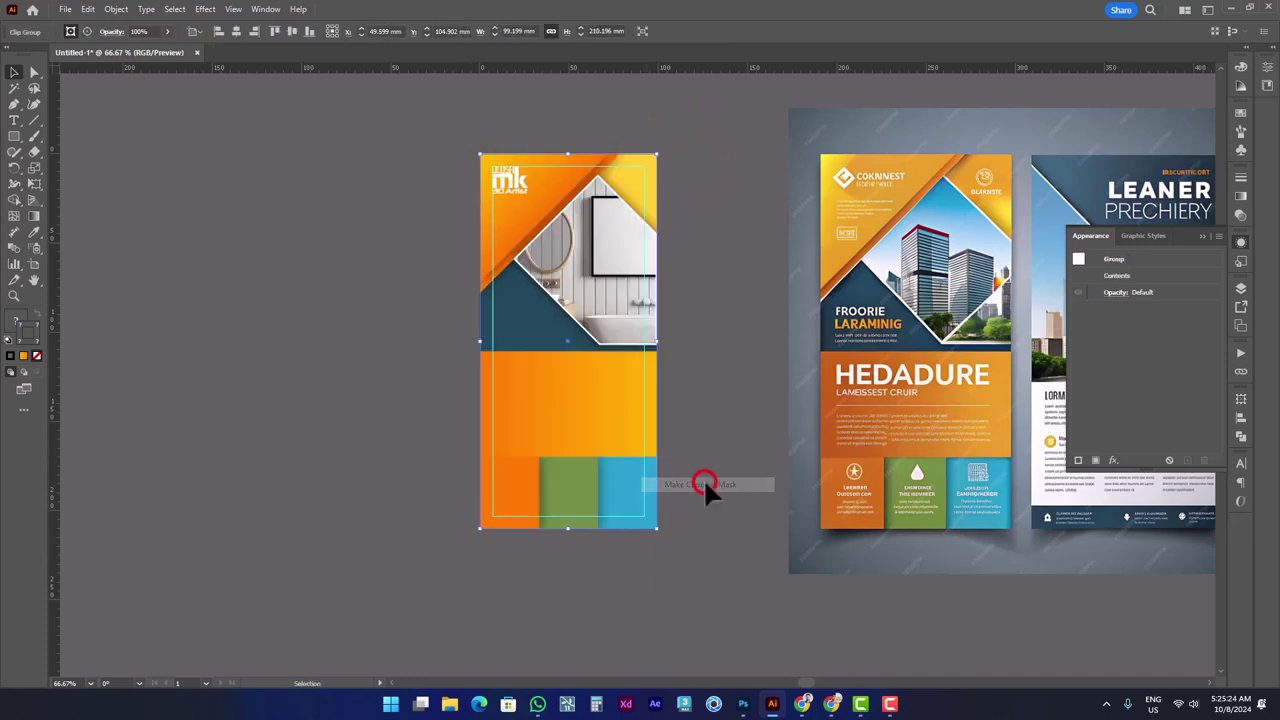
left_click(714, 354)
scroll(507, 150, "up", 2)
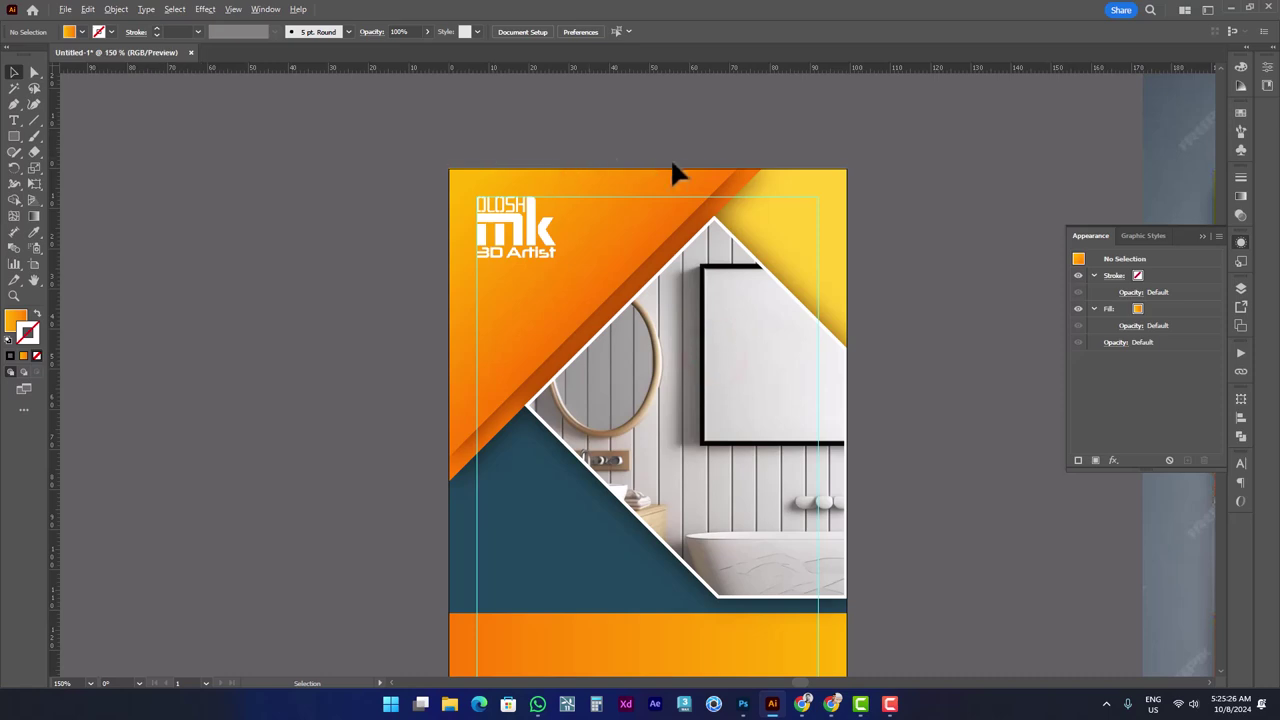
Place a text line on the orange band and begin typing the Headadure heading.
scroll(670, 172, "down", 2)
scroll(720, 230, "right", 2)
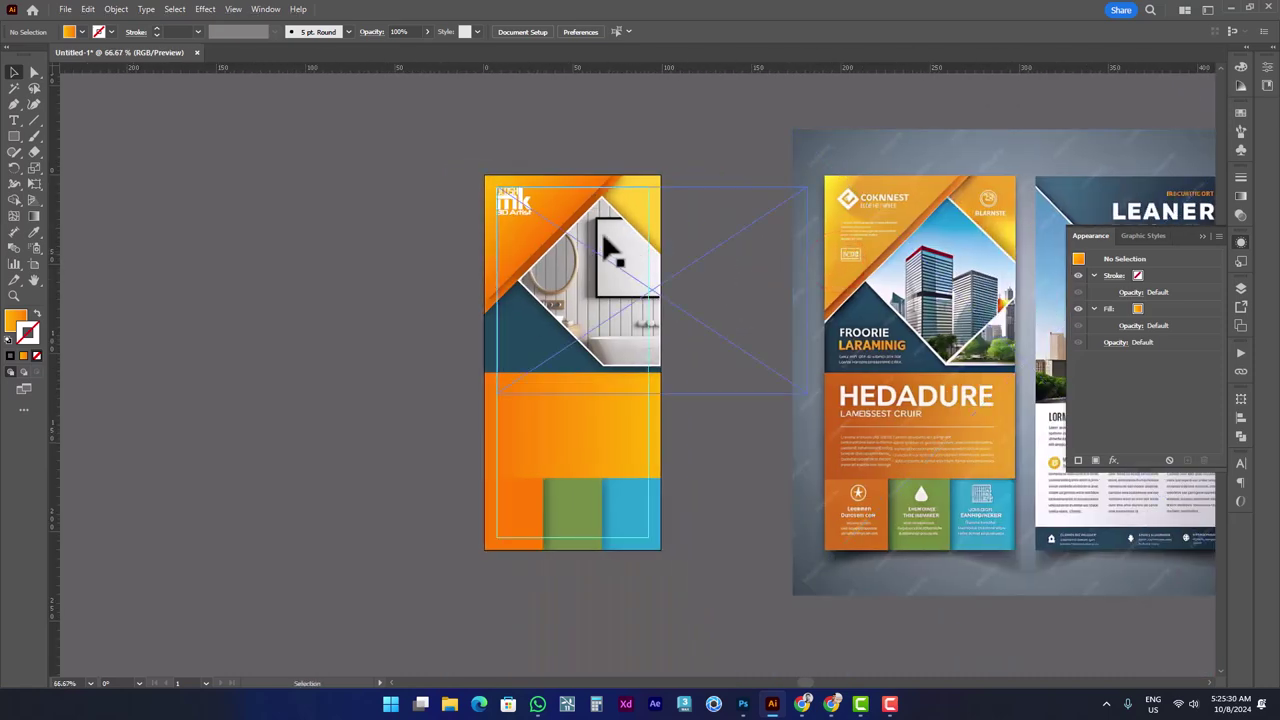
left_click_drag(738, 461, 680, 437)
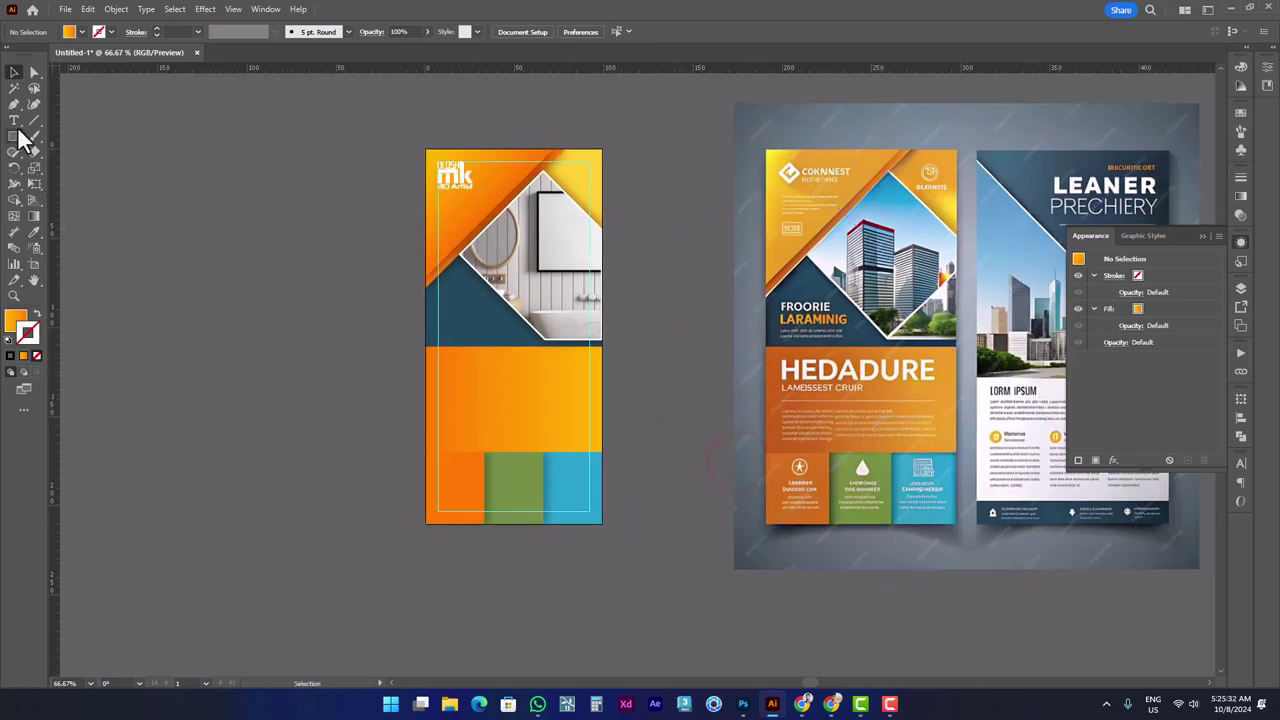
key("t")
left_click(456, 370)
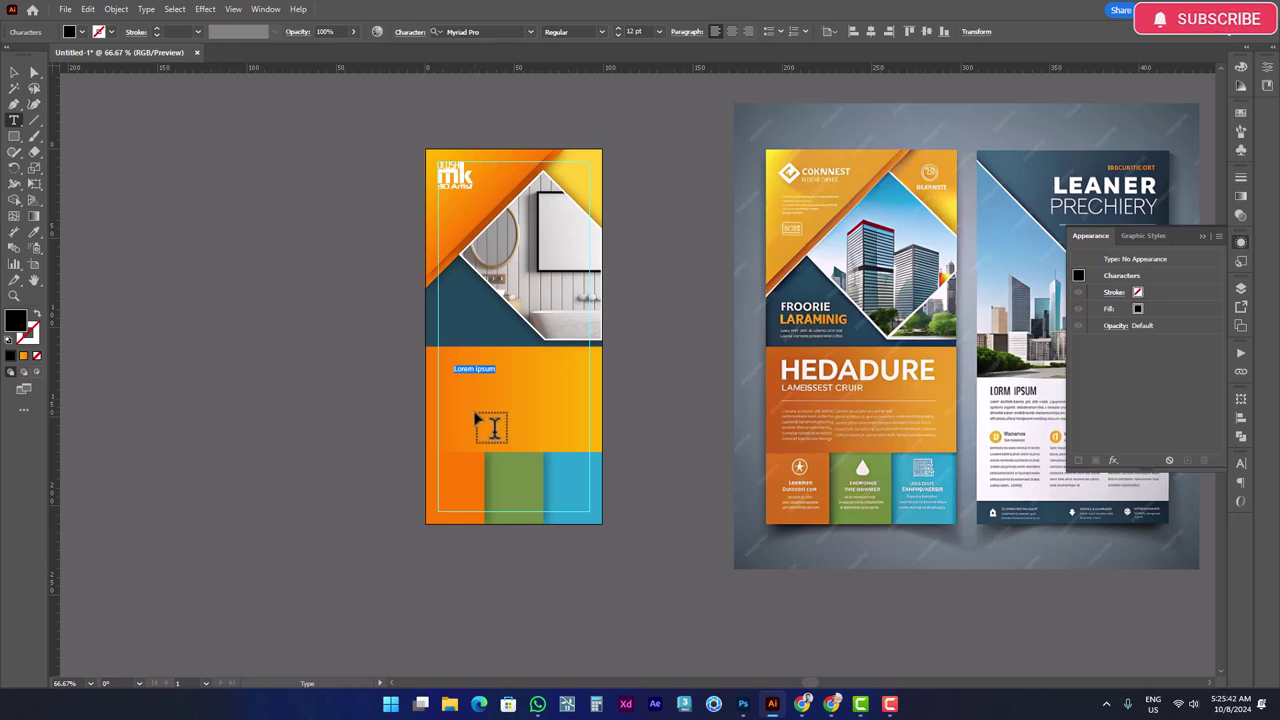
type("Headadure")
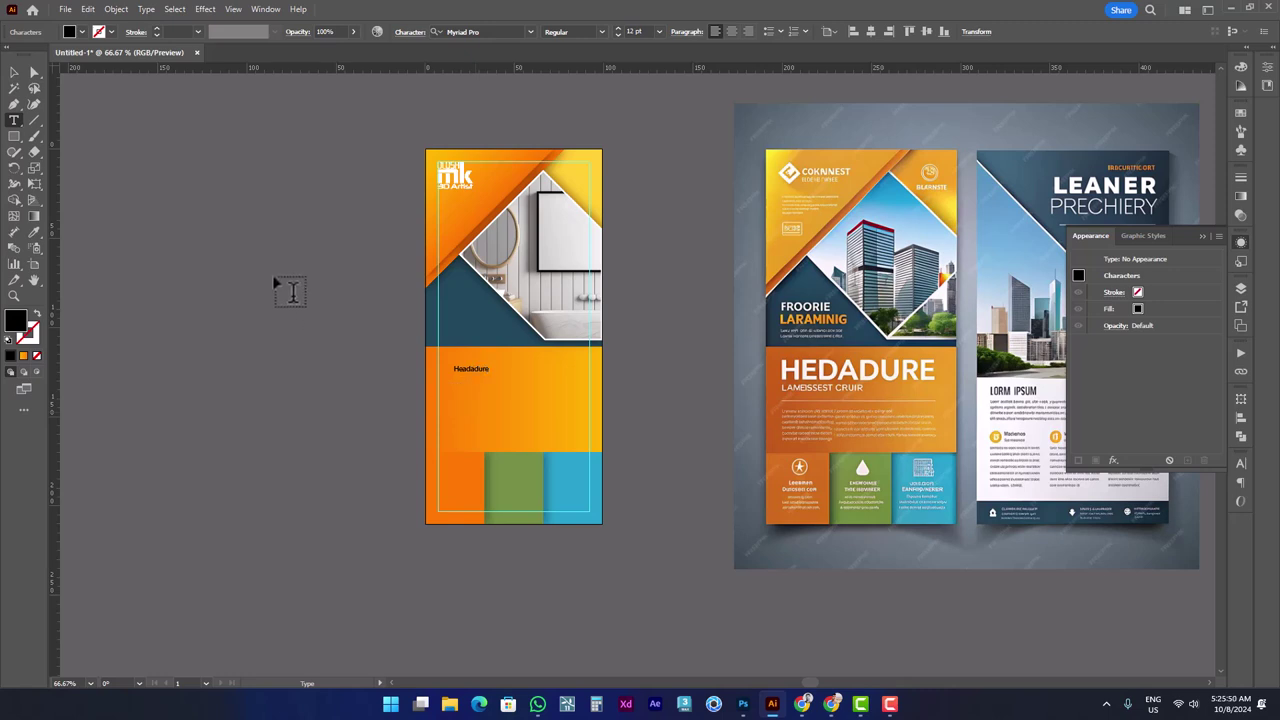
Enlarge the Headadure heading, nudge it into the band, and make it uppercase.
left_click(15, 72)
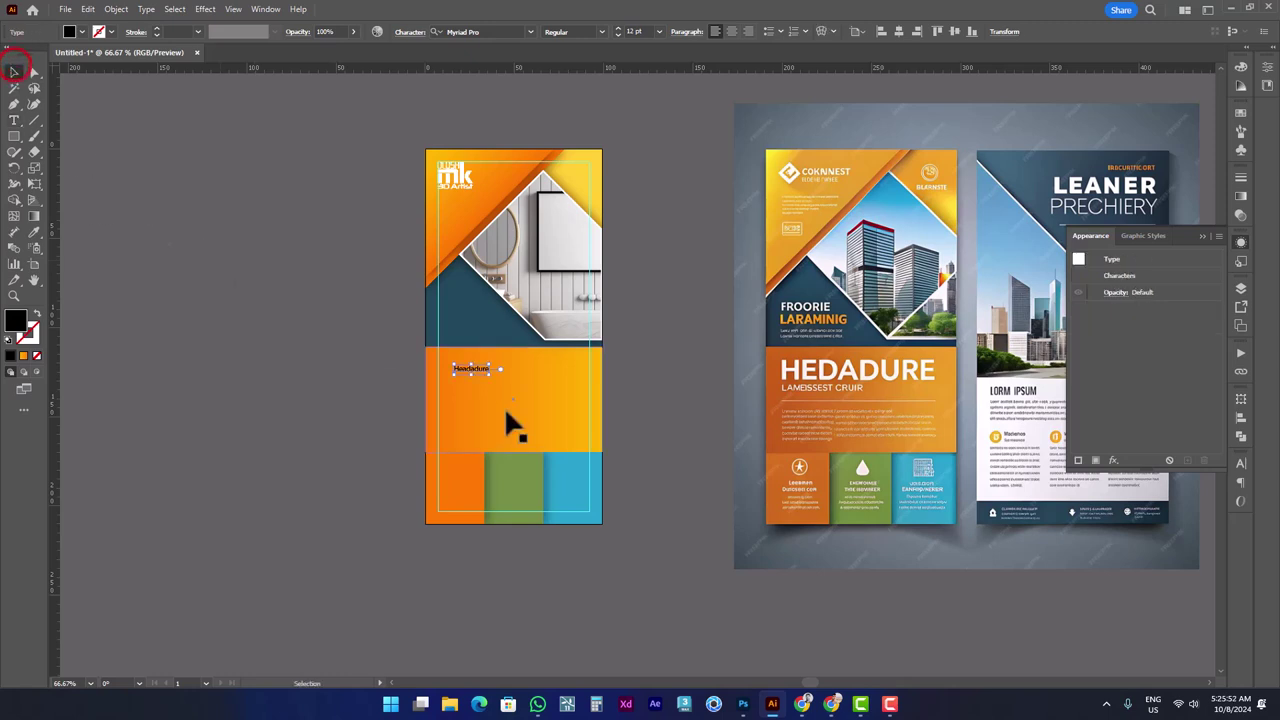
left_click_drag(490, 374, 590, 440)
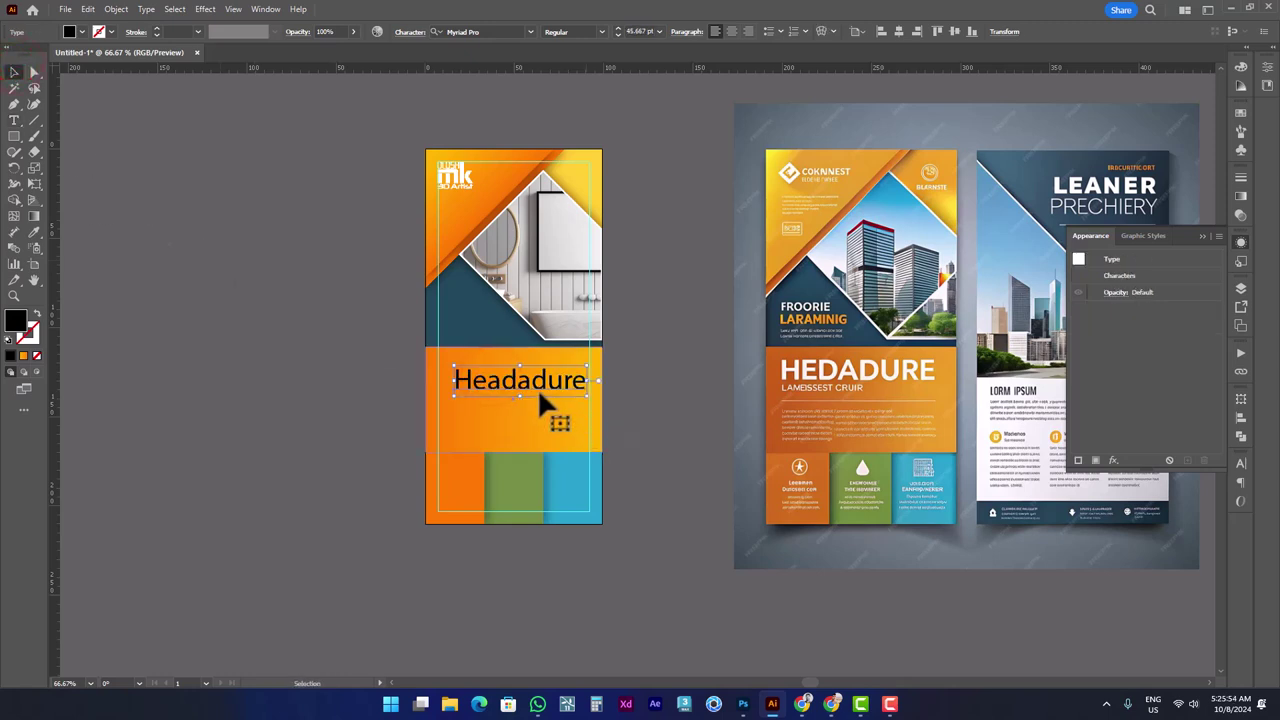
left_click_drag(540, 394, 524, 385)
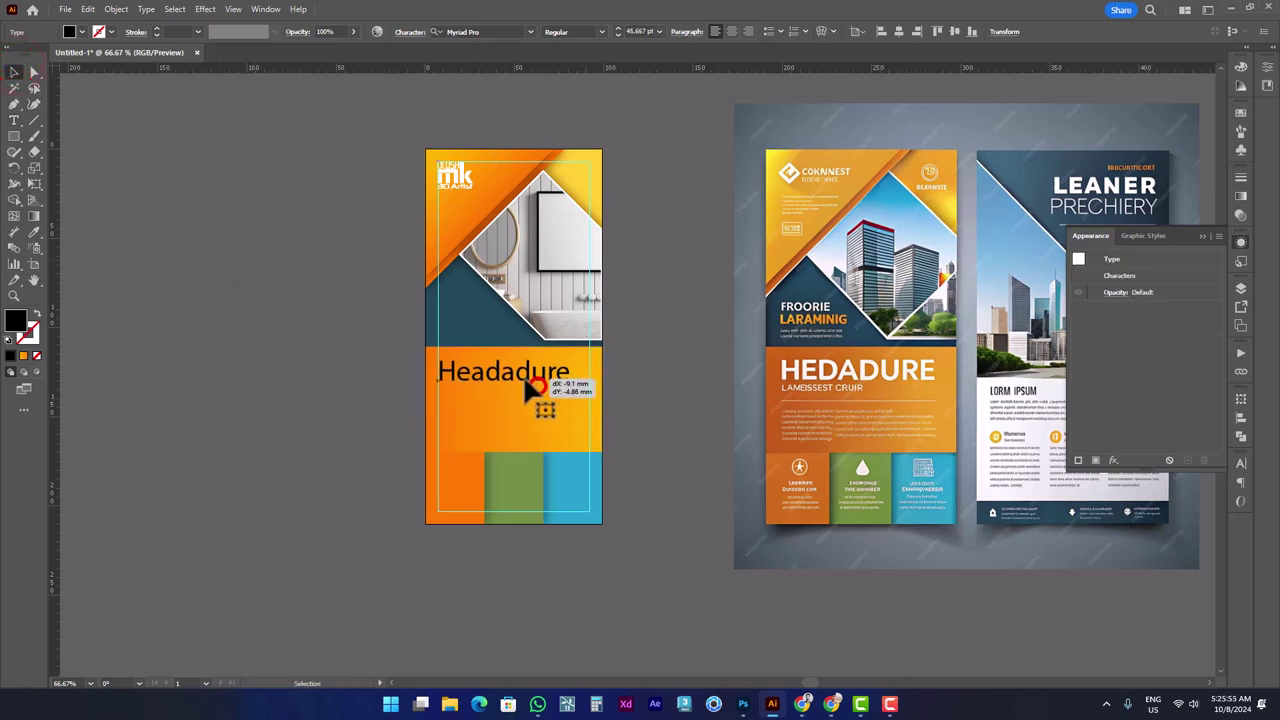
left_click(146, 10)
mouse_move(182, 218)
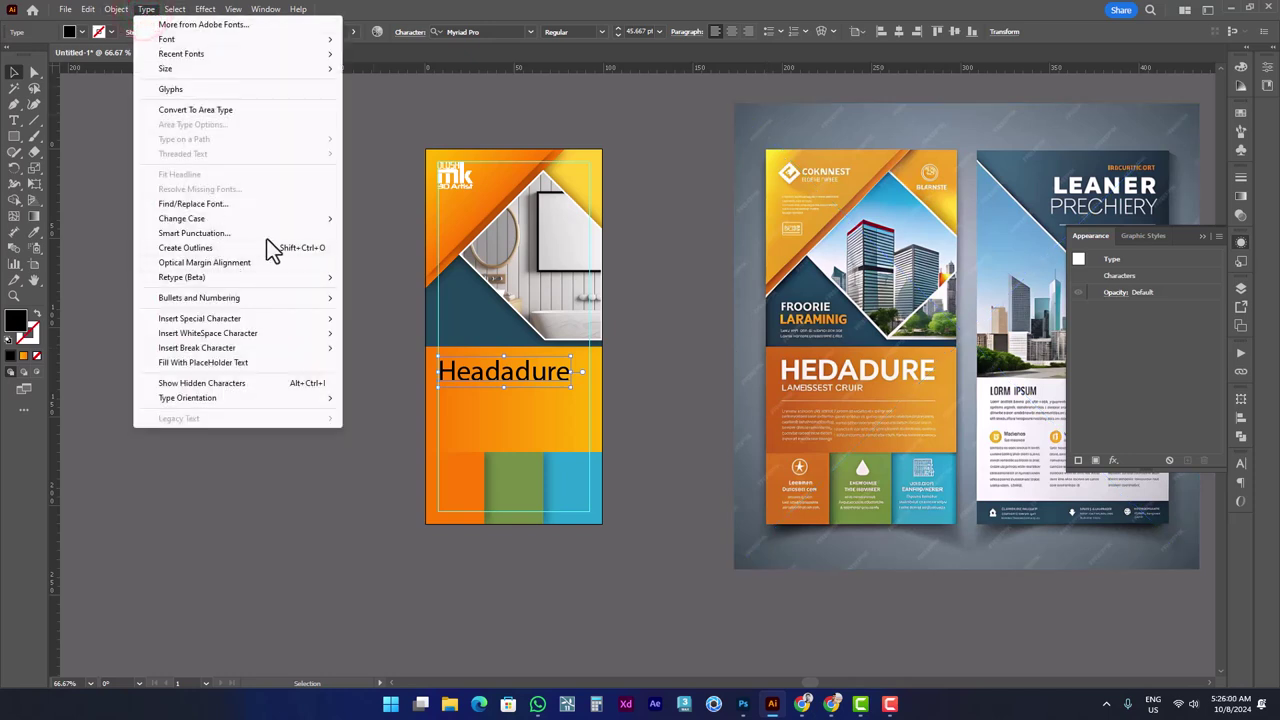
left_click(383, 218)
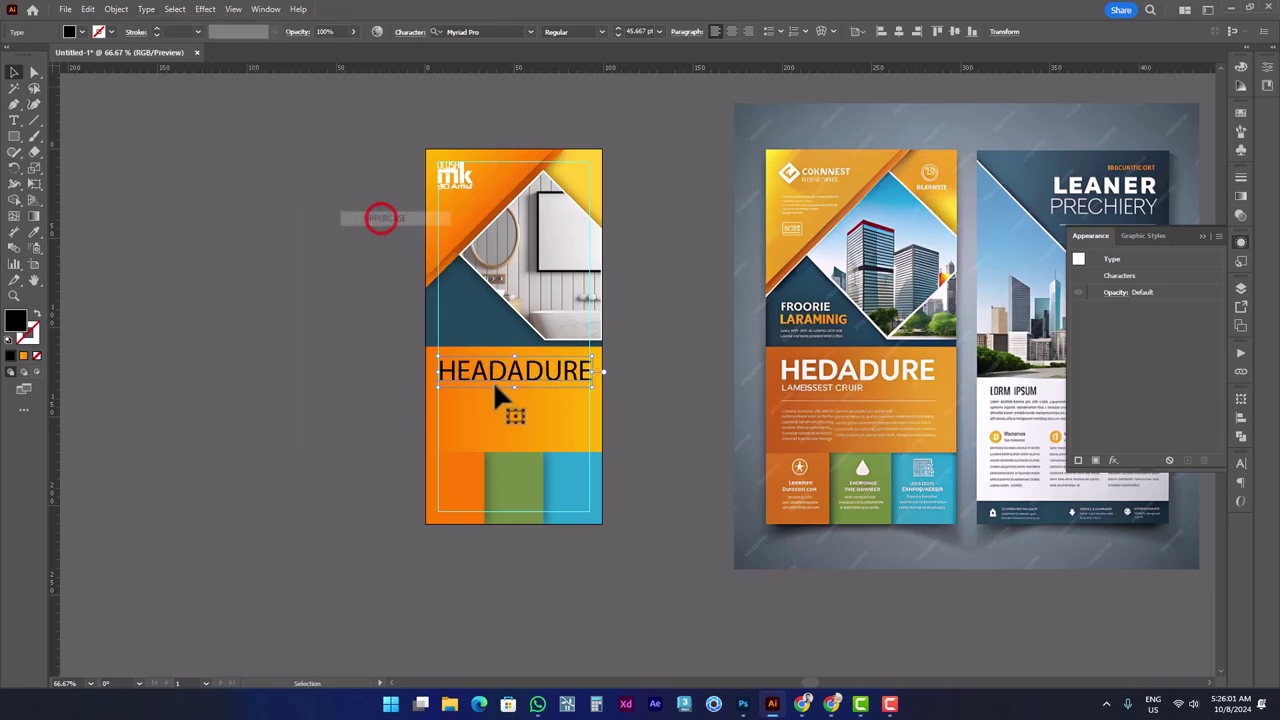
scroll(590, 385, "up", 1)
double_click(593, 368)
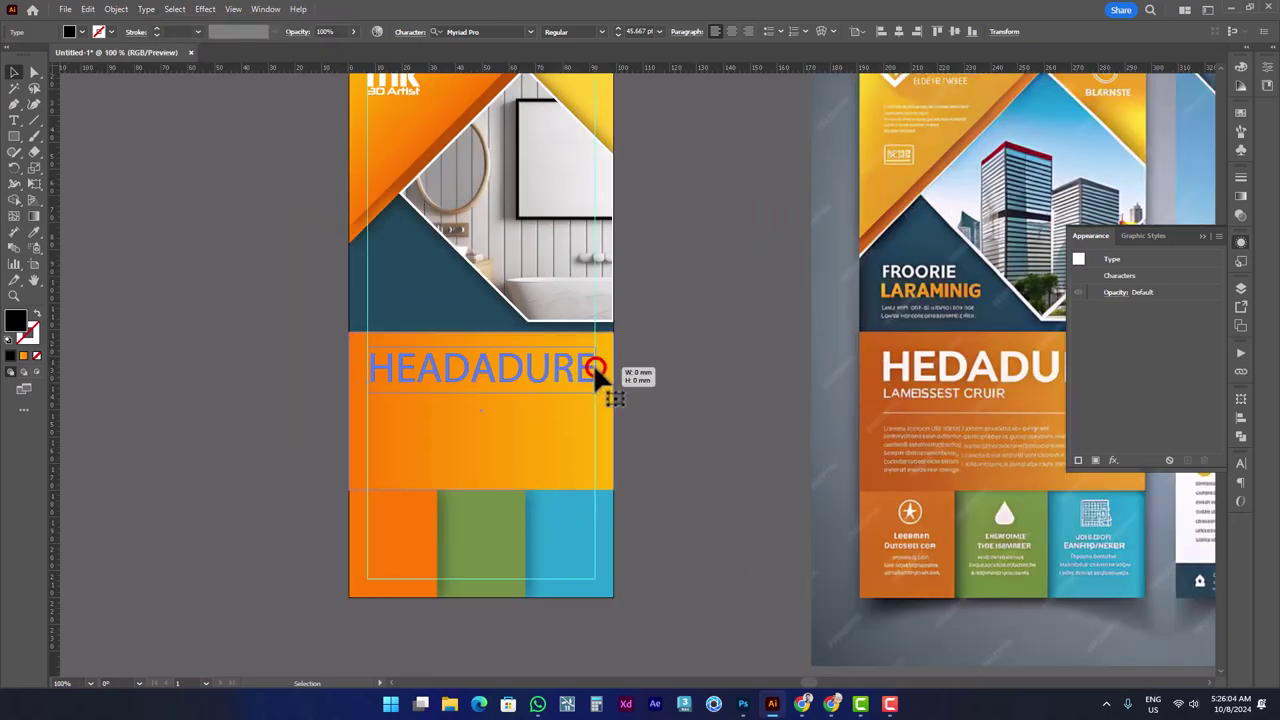
key("Escape")
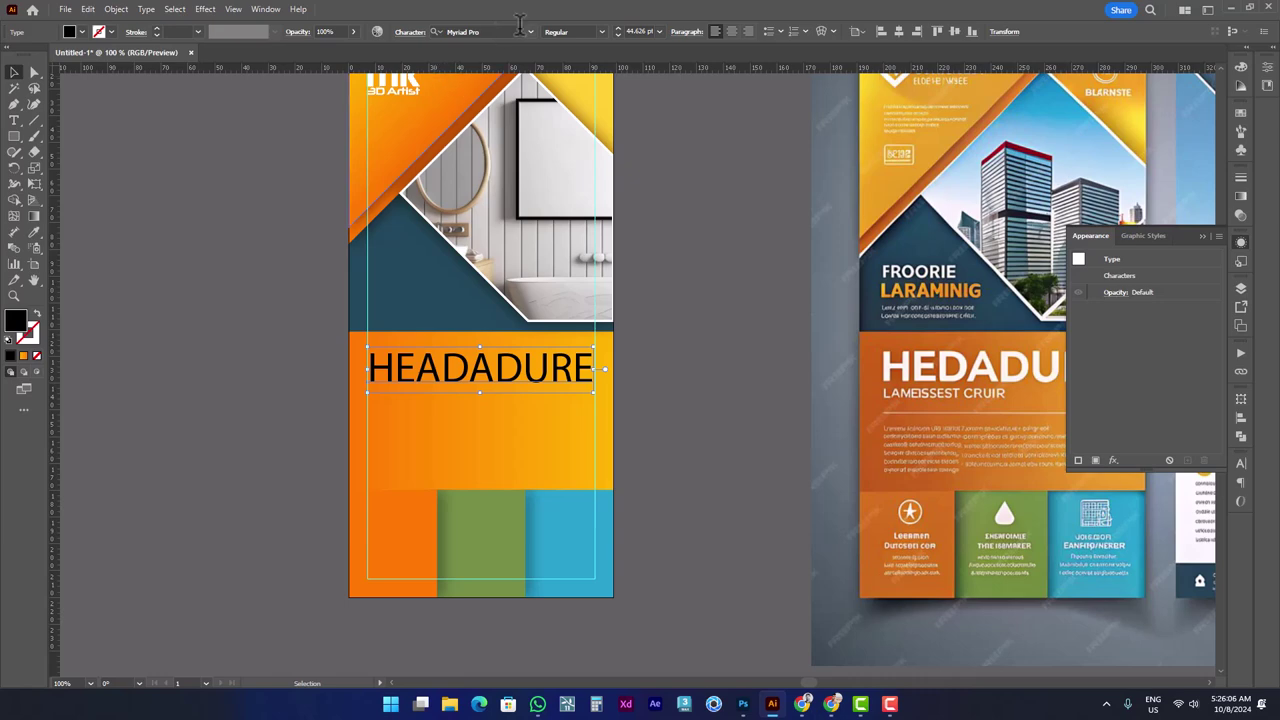
Set the heading's font to Poppins SemiBold.
left_click(499, 29)
type("poppins")
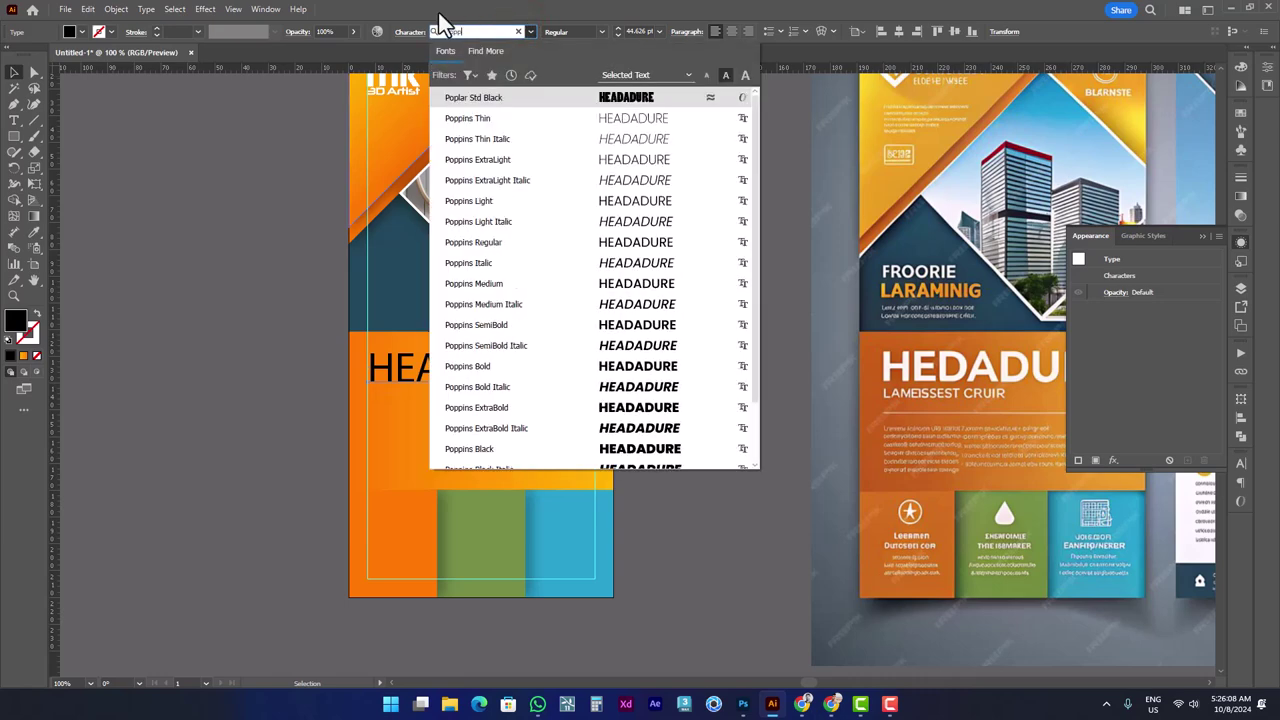
key("Down")
key("Down")
key("Down")
key("Down")
key("Down")
key("Down")
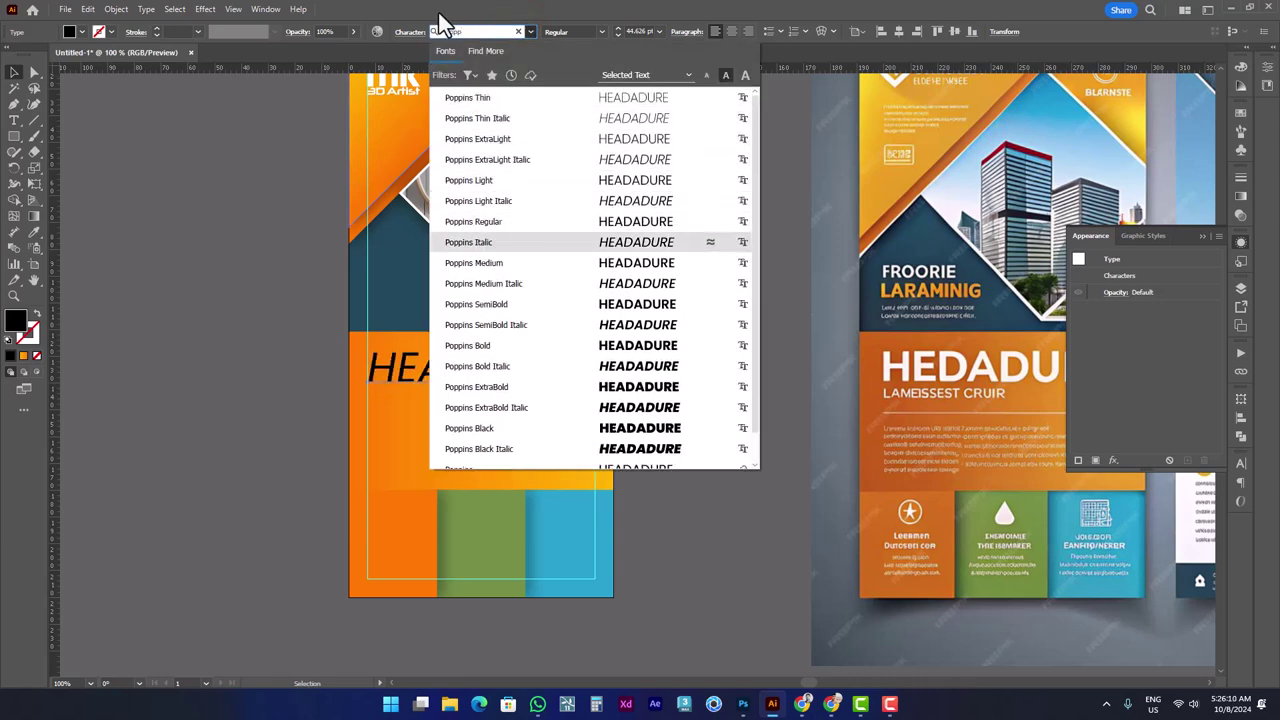
key("Down")
key("Down")
key("Down")
key("Return")
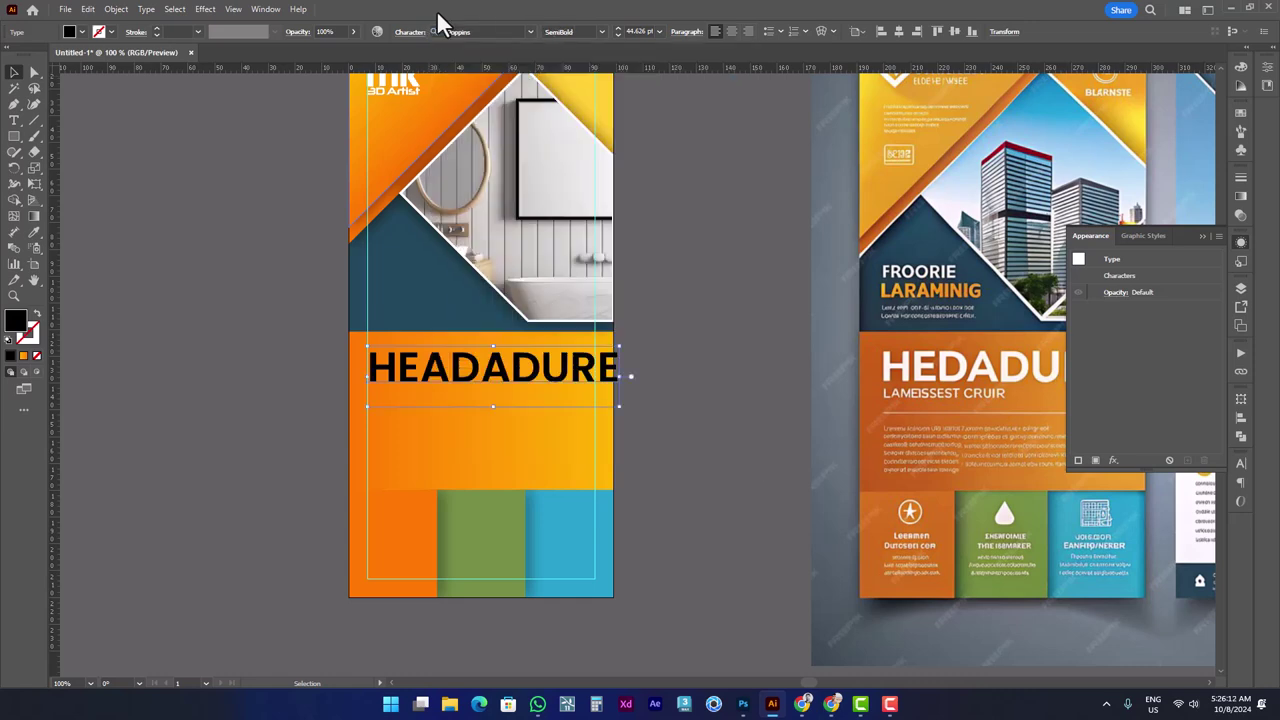
Fill the HEADADURE heading with white.
left_click(617, 372)
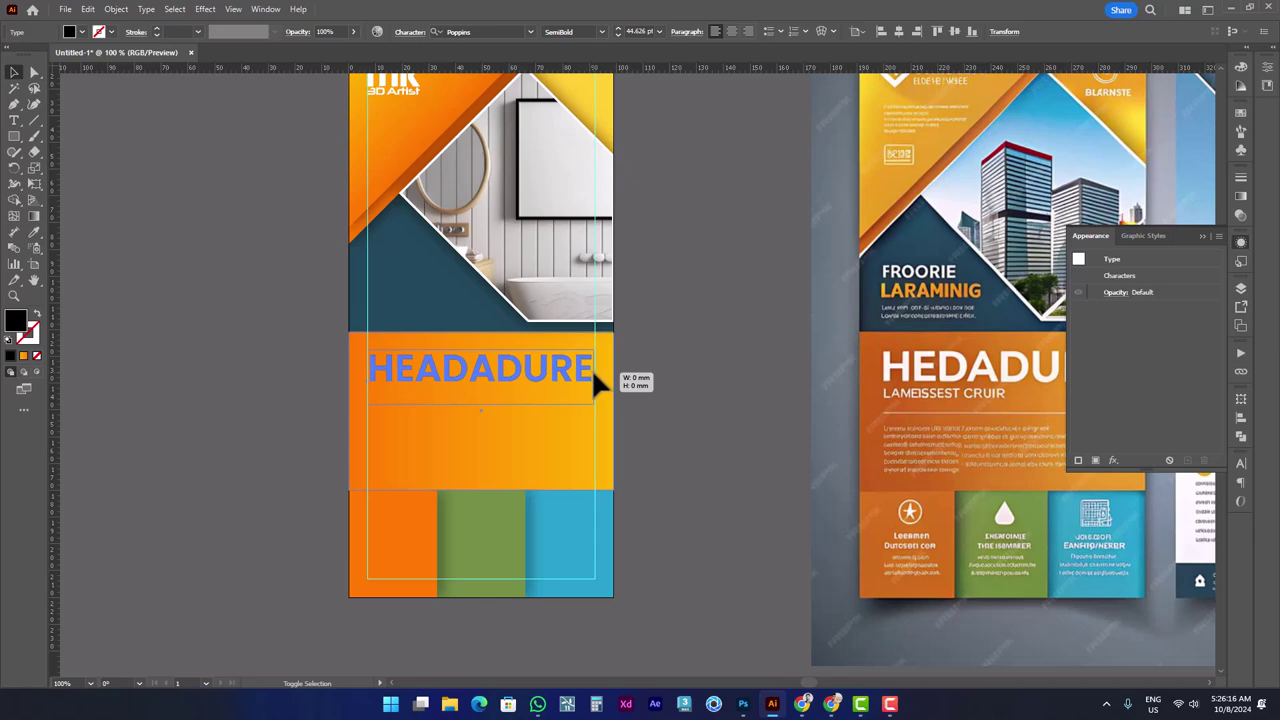
left_click(505, 375)
scroll(380, 374, "up", 2)
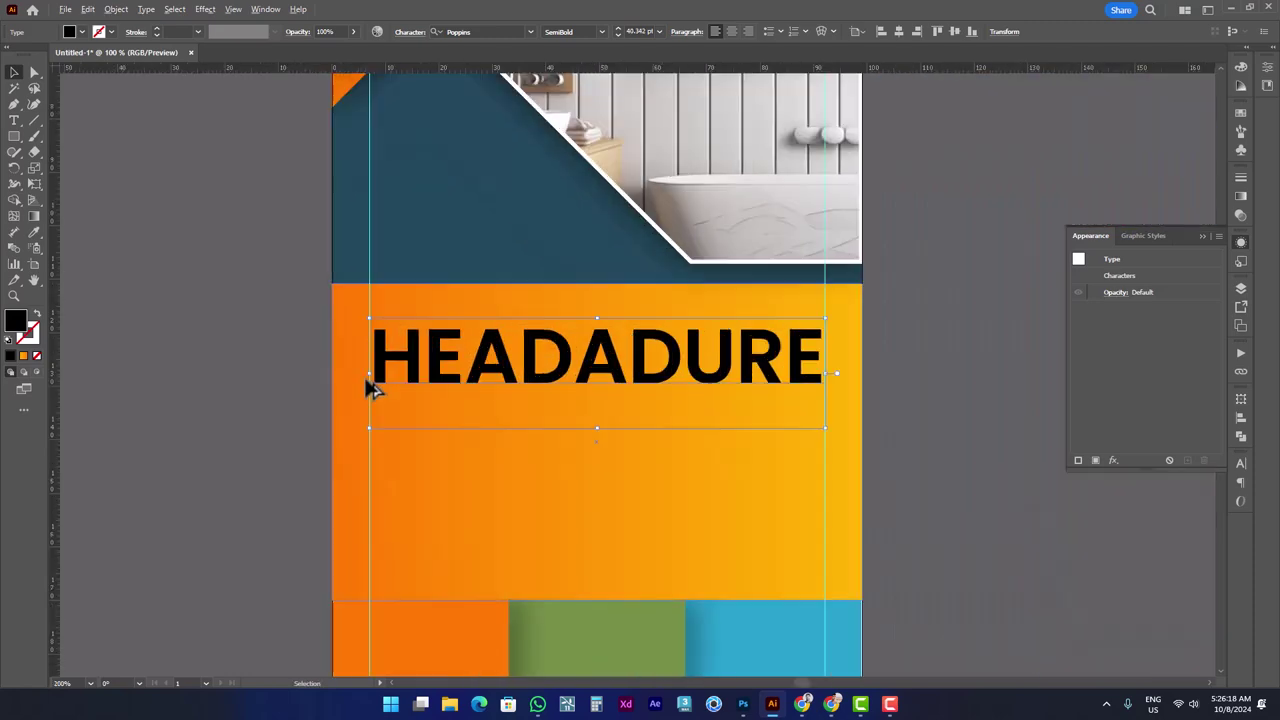
left_click(370, 375)
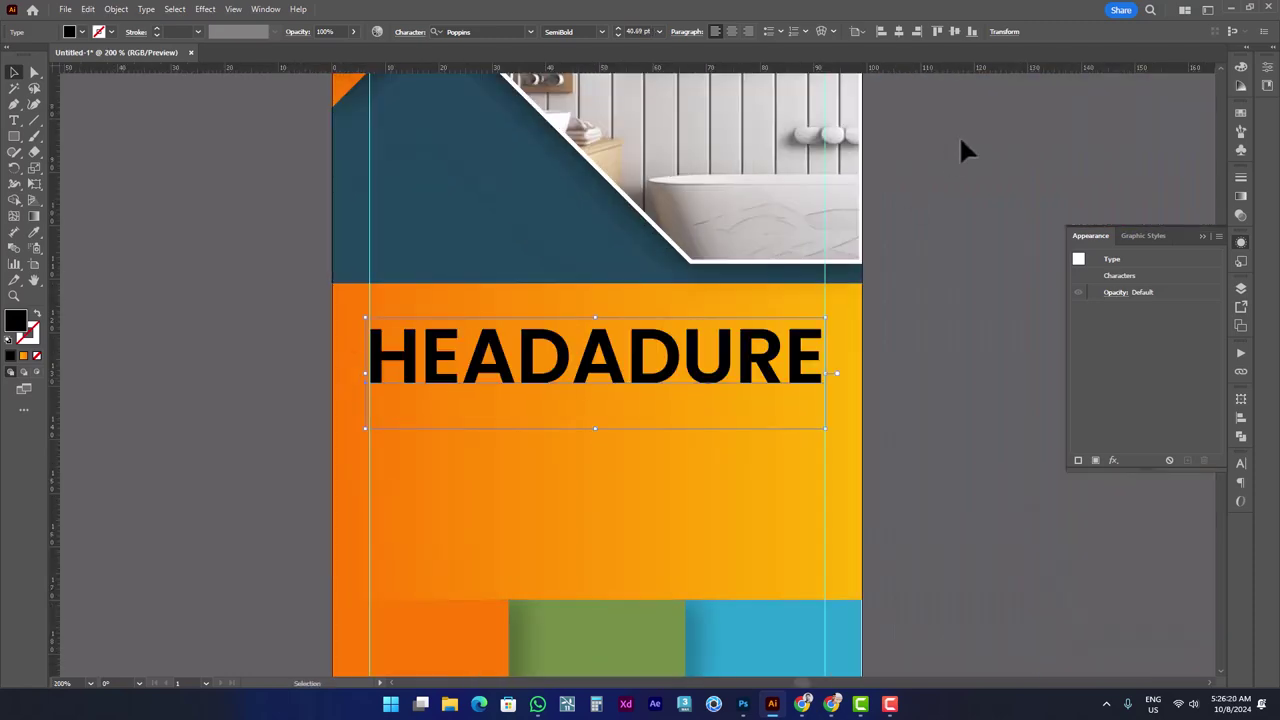
left_click(1240, 66)
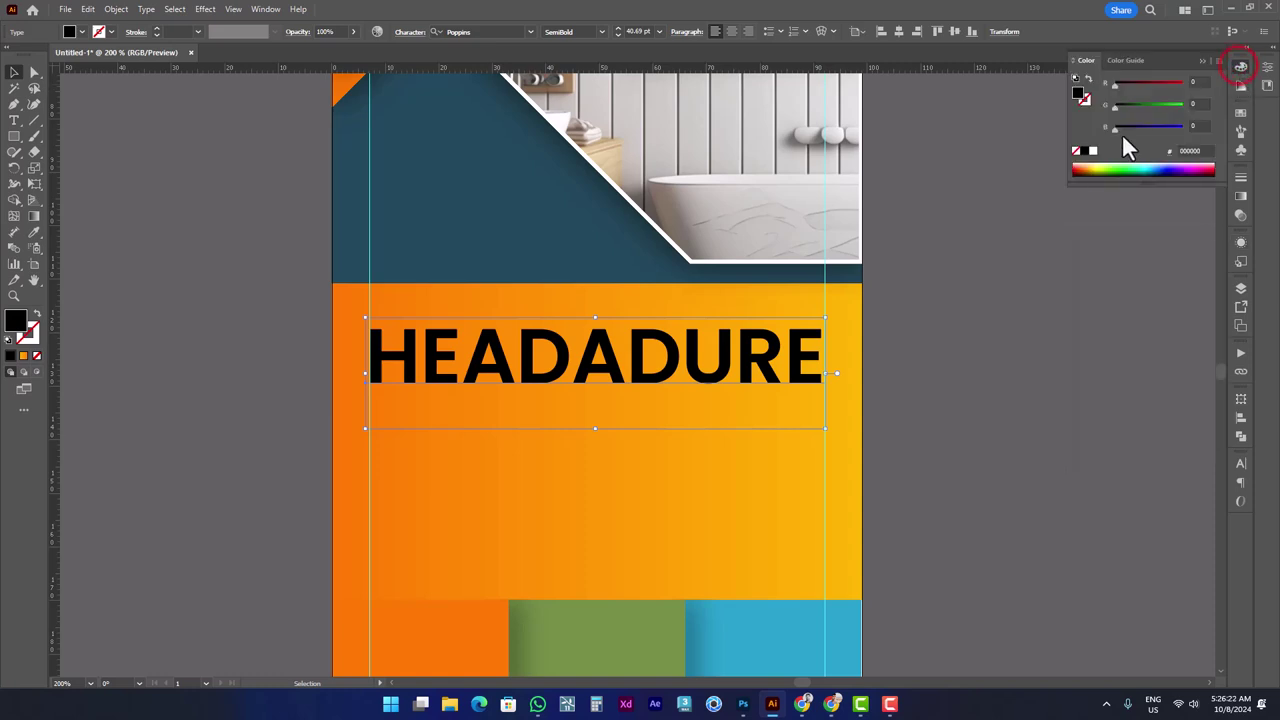
left_click(1092, 151)
left_click(957, 329)
Alt-drag a duplicate of the heading directly below the original.
scroll(957, 329, "down", 3)
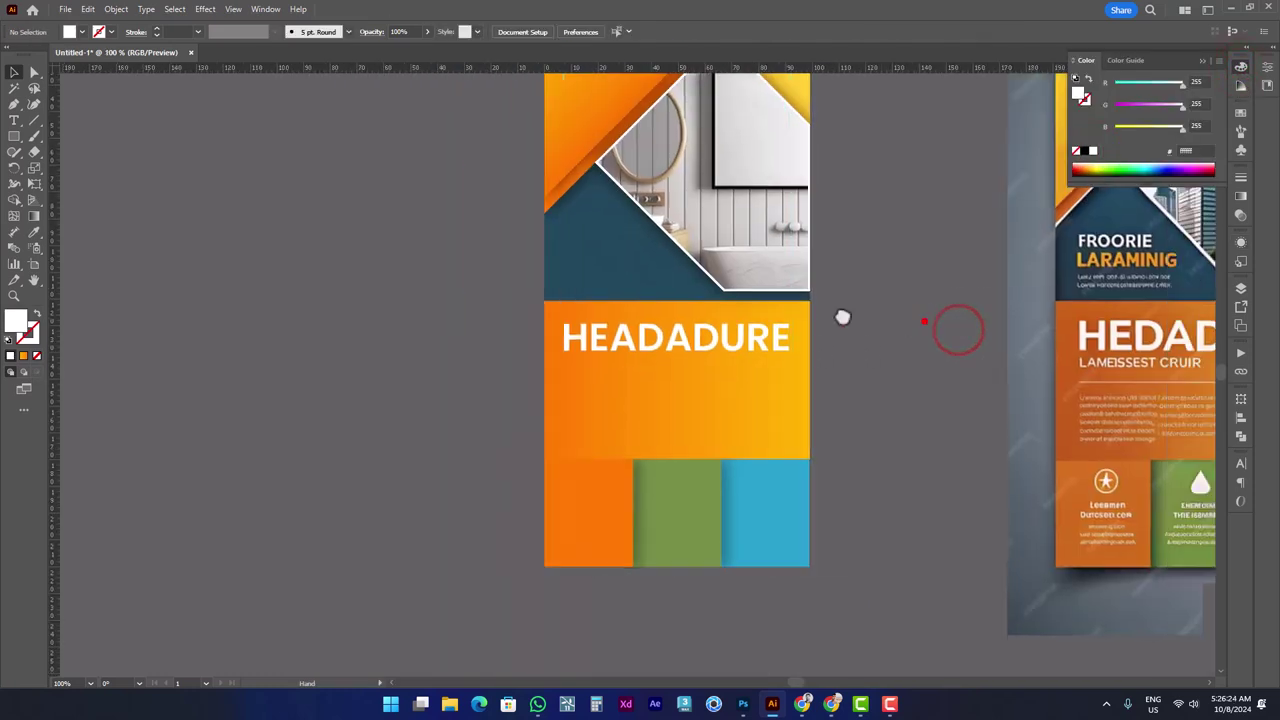
left_click_drag(843, 320, 692, 318)
scroll(692, 318, "down", 1)
scroll(651, 339, "up", 1)
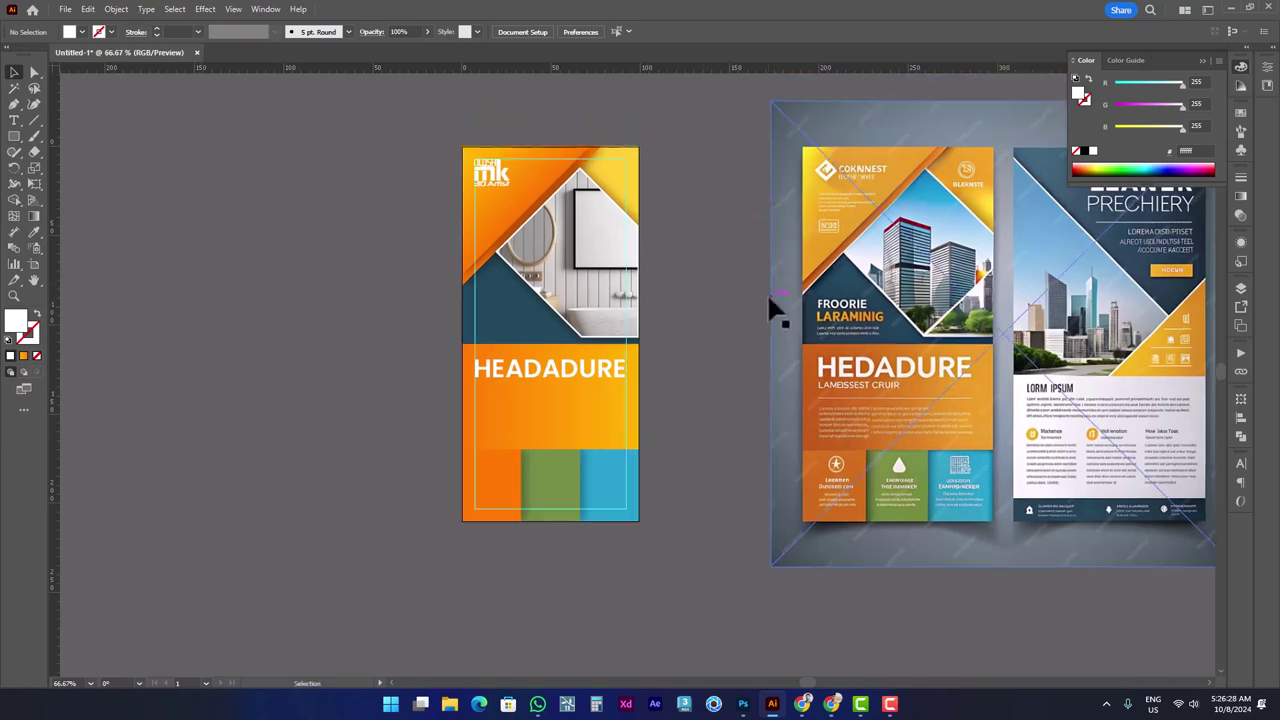
scroll(890, 400, "up", 1)
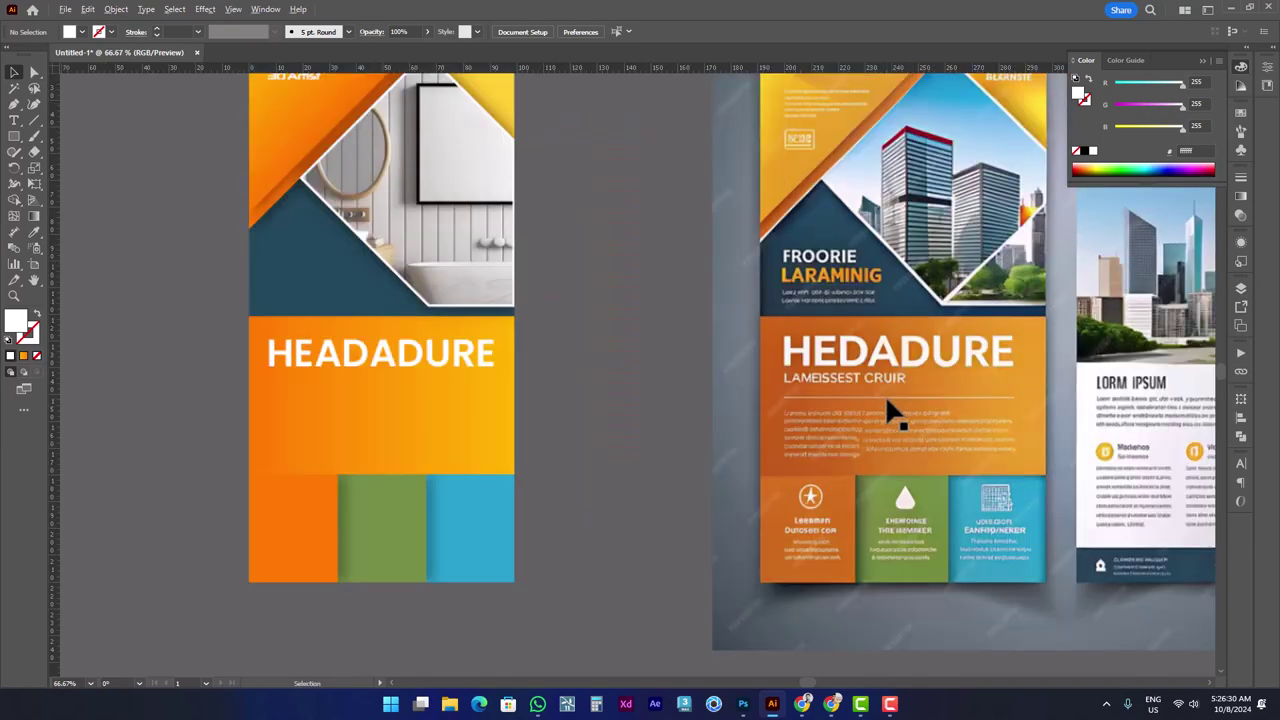
left_click_drag(426, 372, 417, 396)
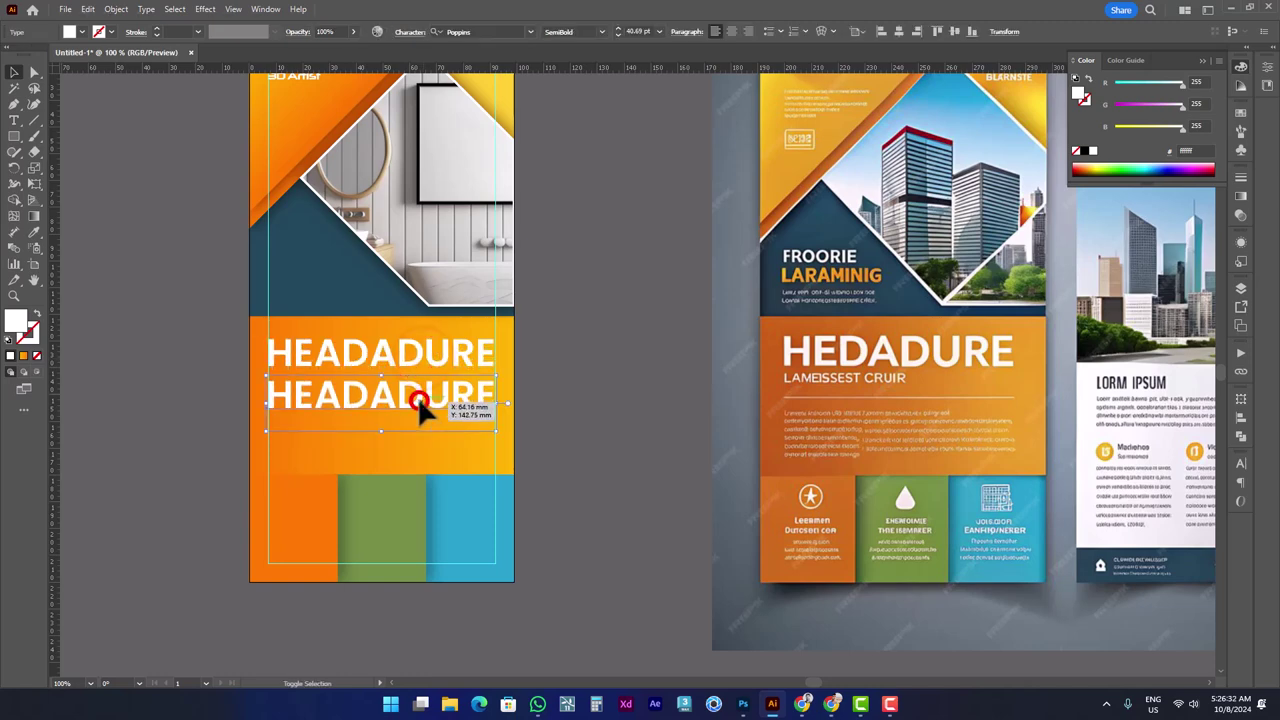
Retype the duplicated line as 'lameissest cruir'.
double_click(417, 390)
double_click(417, 390)
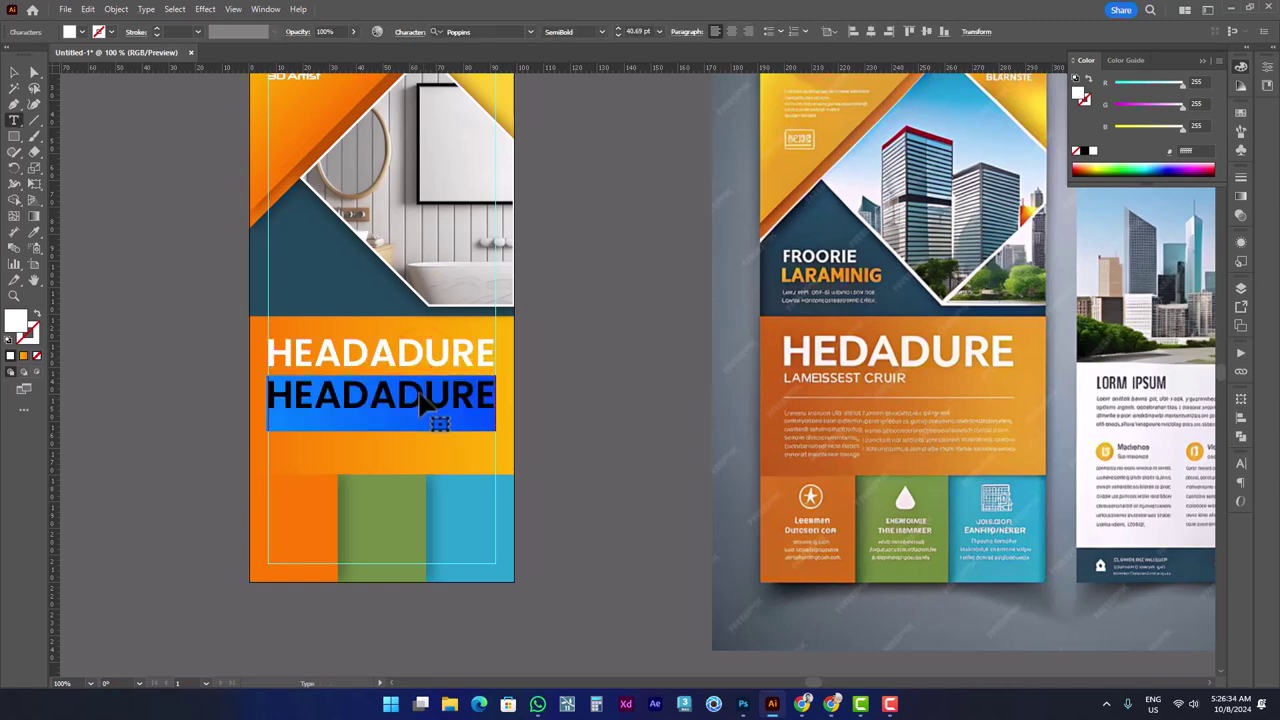
type("la")
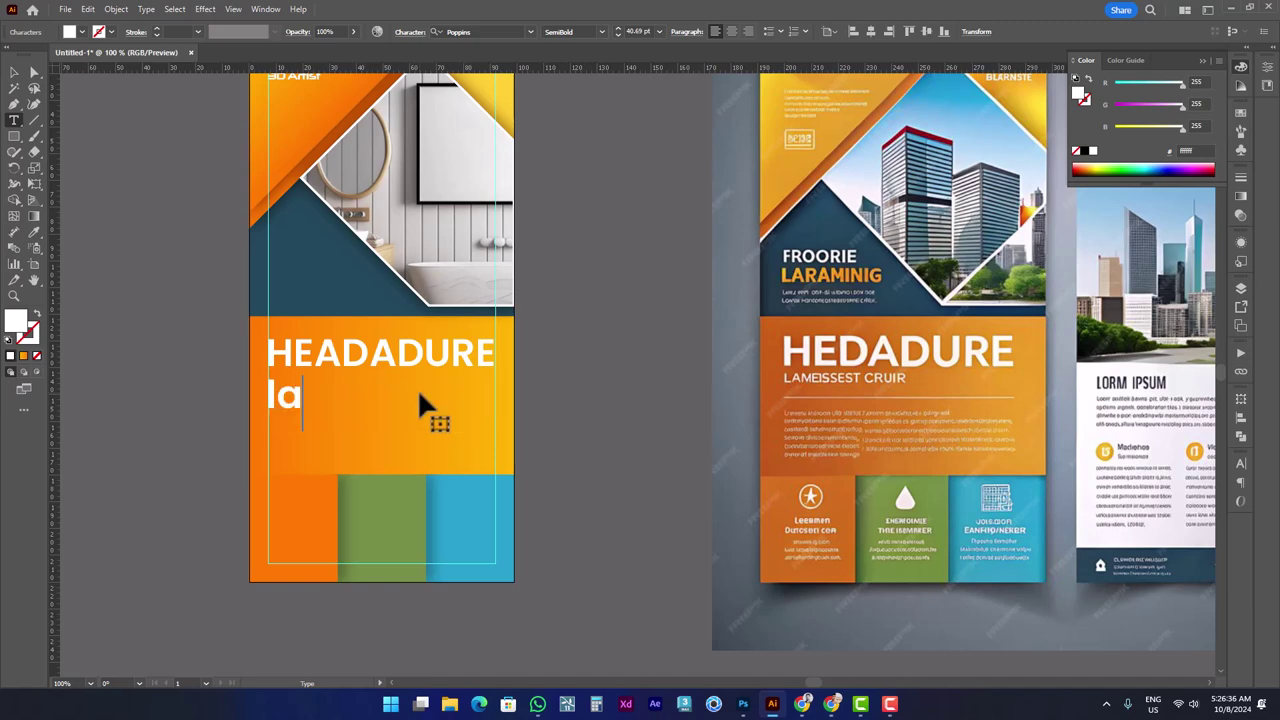
type("meiss")
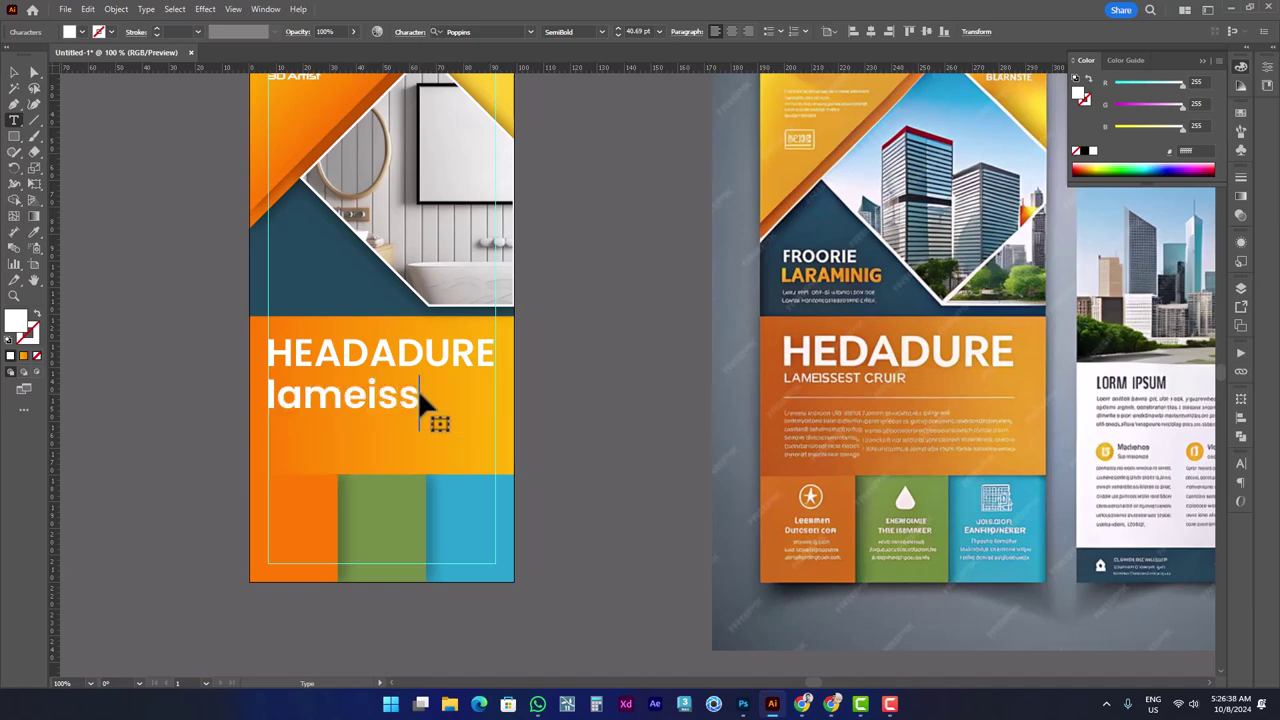
type("est c")
type("ruit")
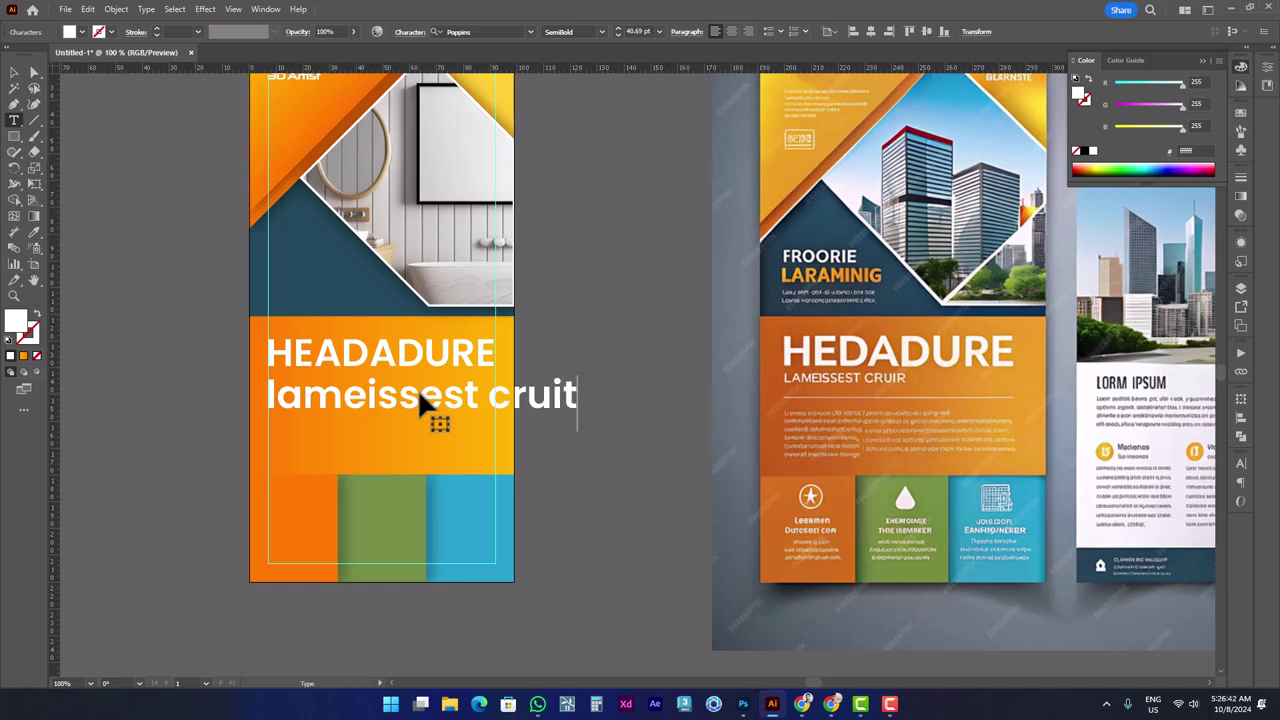
key("BackSpace")
type("r")
key("Escape")
Make the subtitle uppercase in Poppins Regular and shrink it to about 16.52 pt.
left_click(14, 72)
left_click(145, 9)
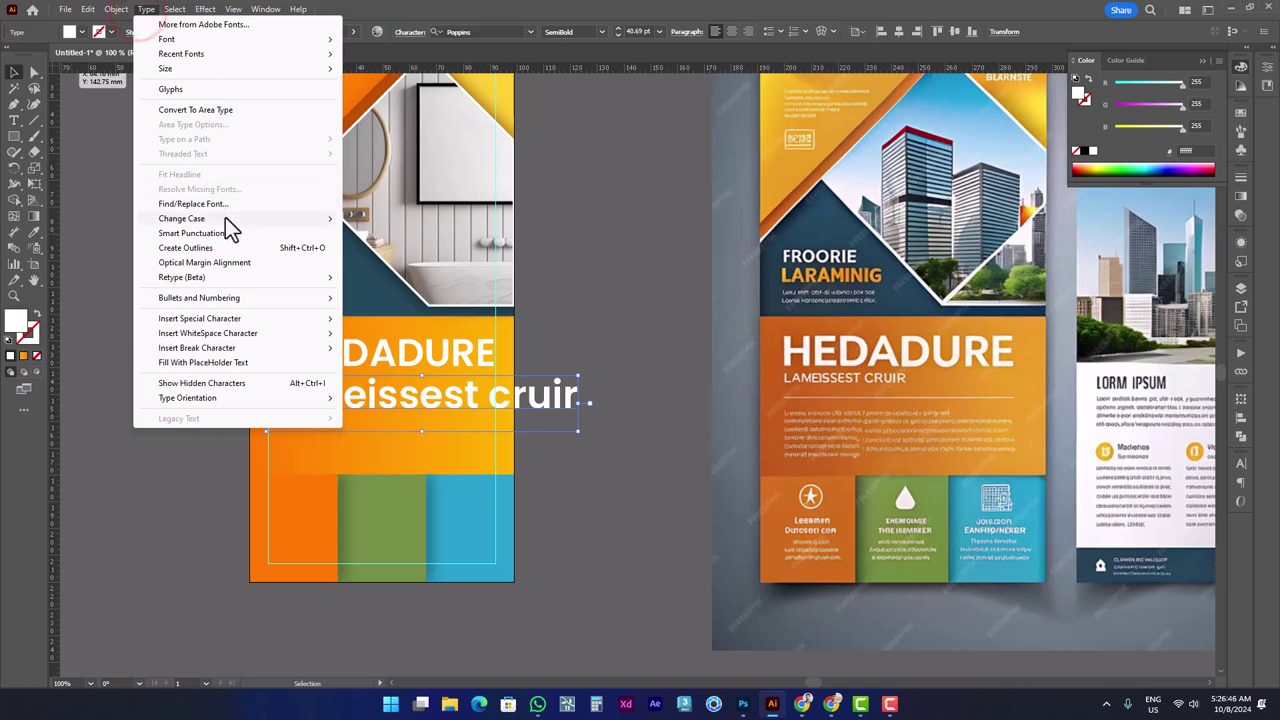
mouse_move(182, 218)
left_click(355, 213)
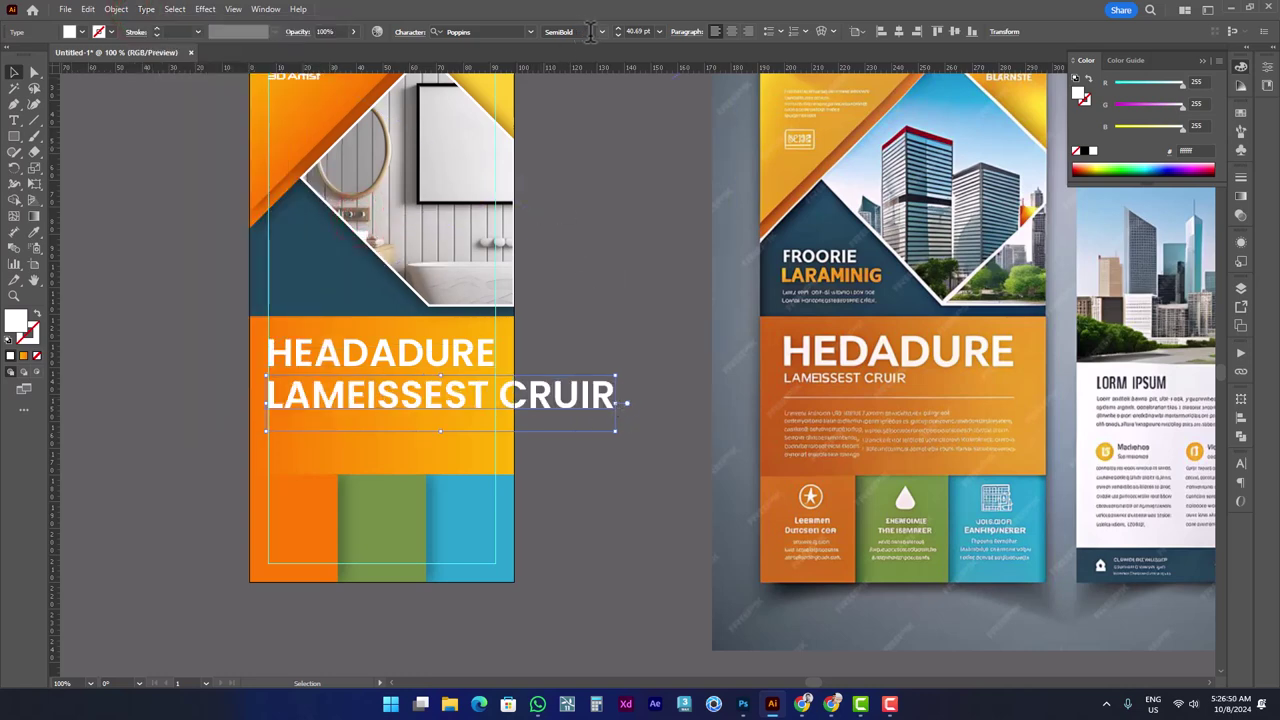
left_click(601, 31)
left_click(583, 137)
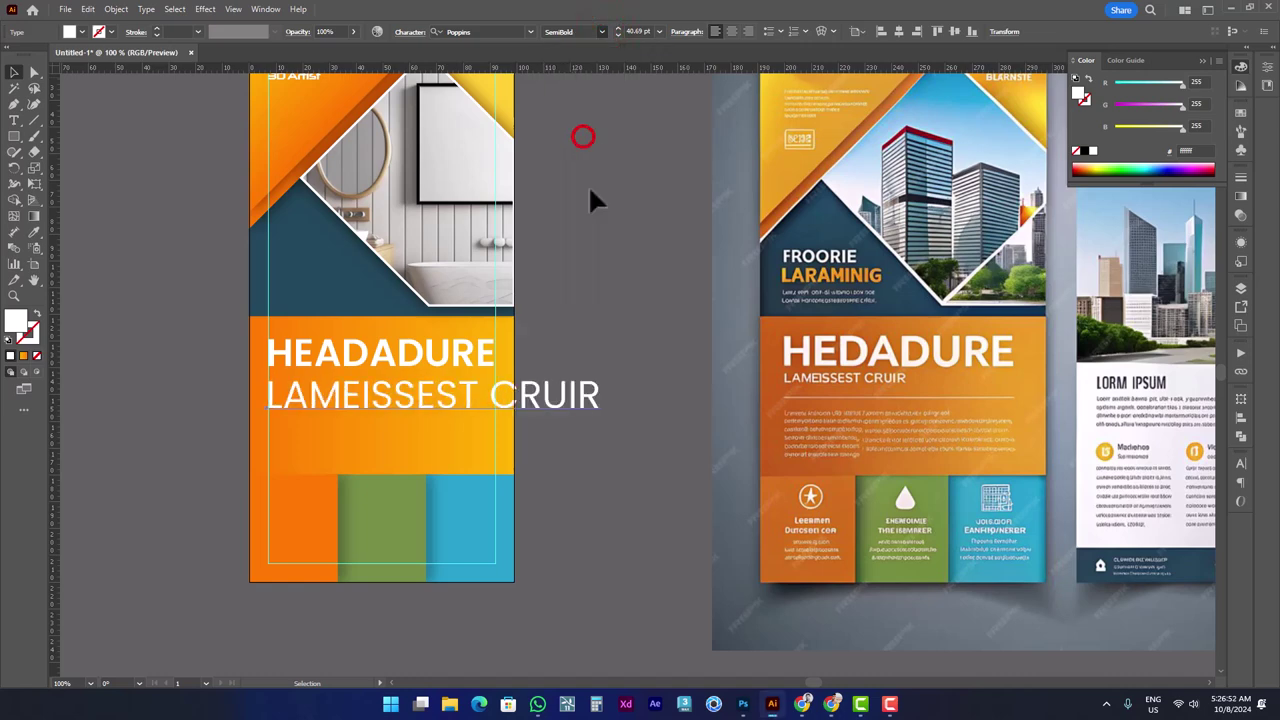
left_click_drag(600, 402, 406, 400)
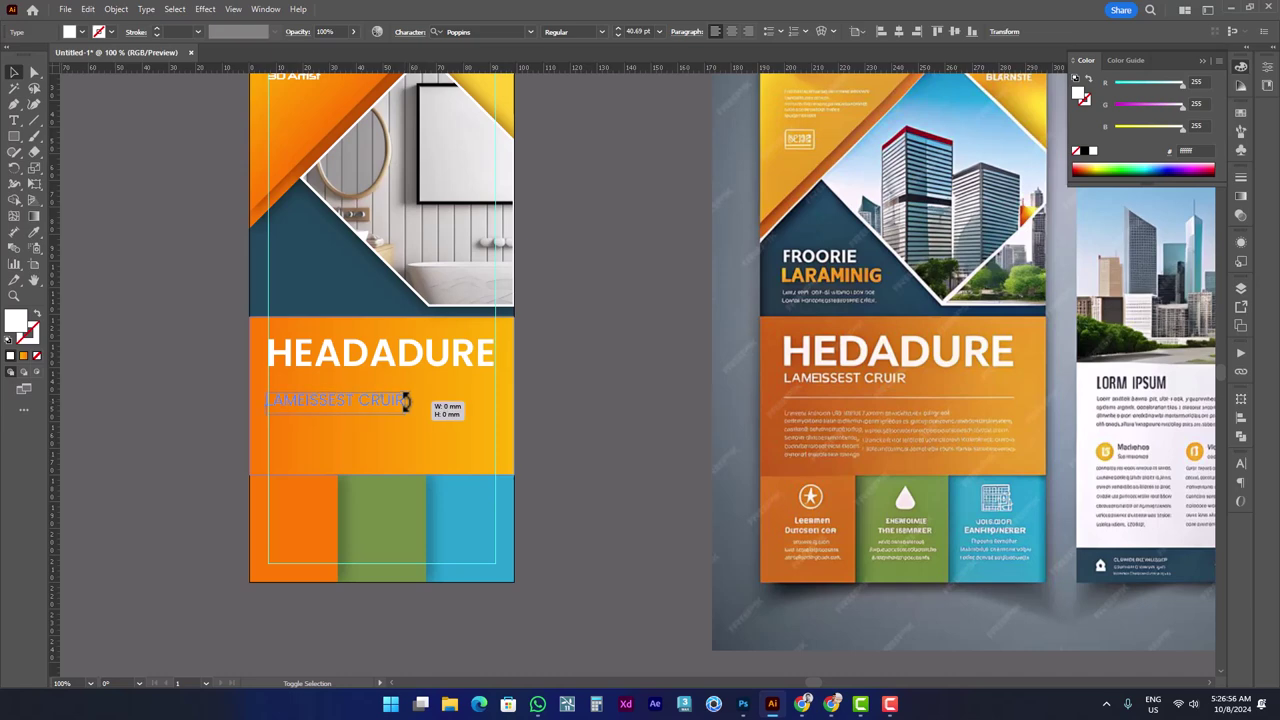
key("Escape")
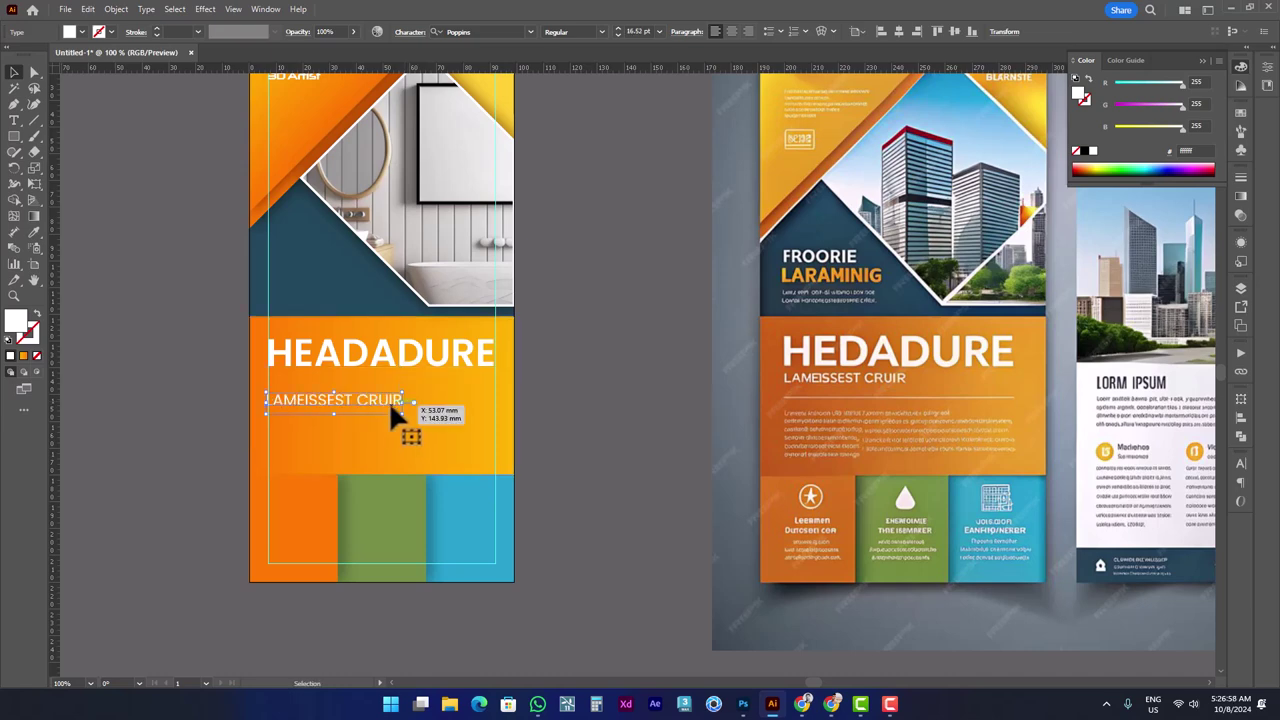
Tuck LAMEISSEST CRUIR under HEADADURE and nudge both lines slightly upward.
left_click_drag(389, 401, 386, 380)
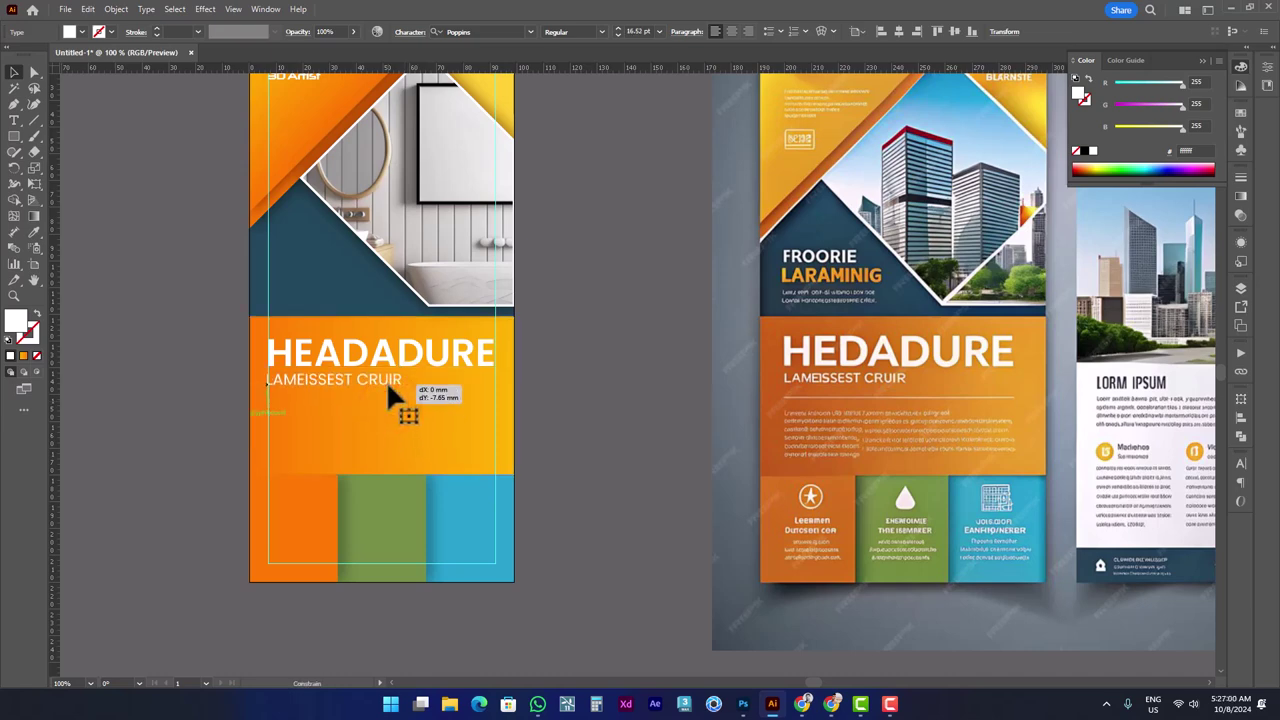
left_click(386, 356, "shift")
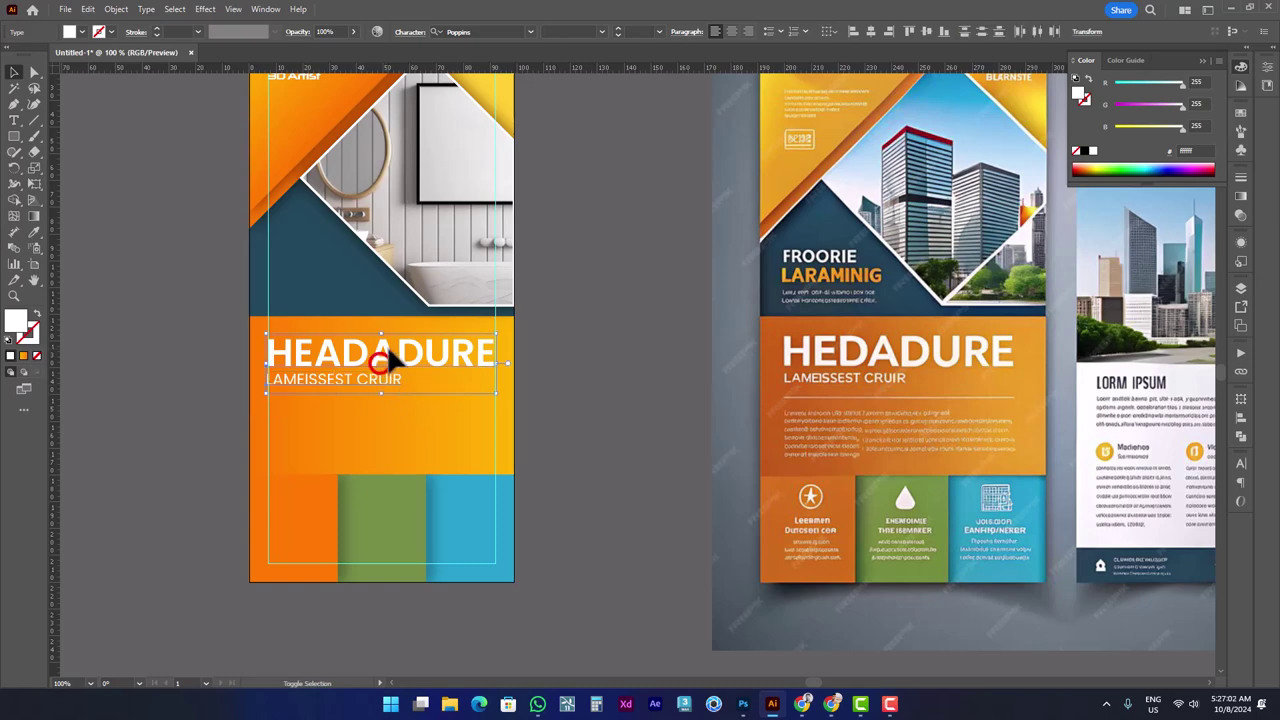
key("Up")
key("Up")
key("Up")
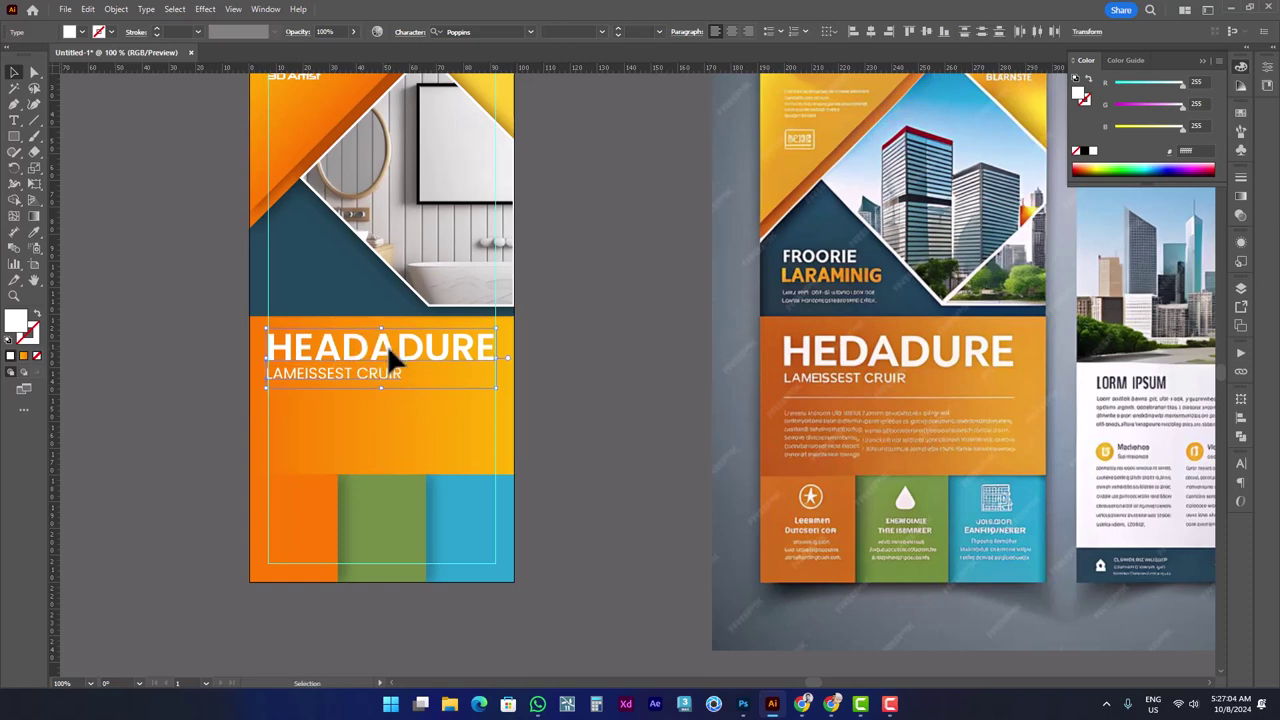
left_click(546, 362)
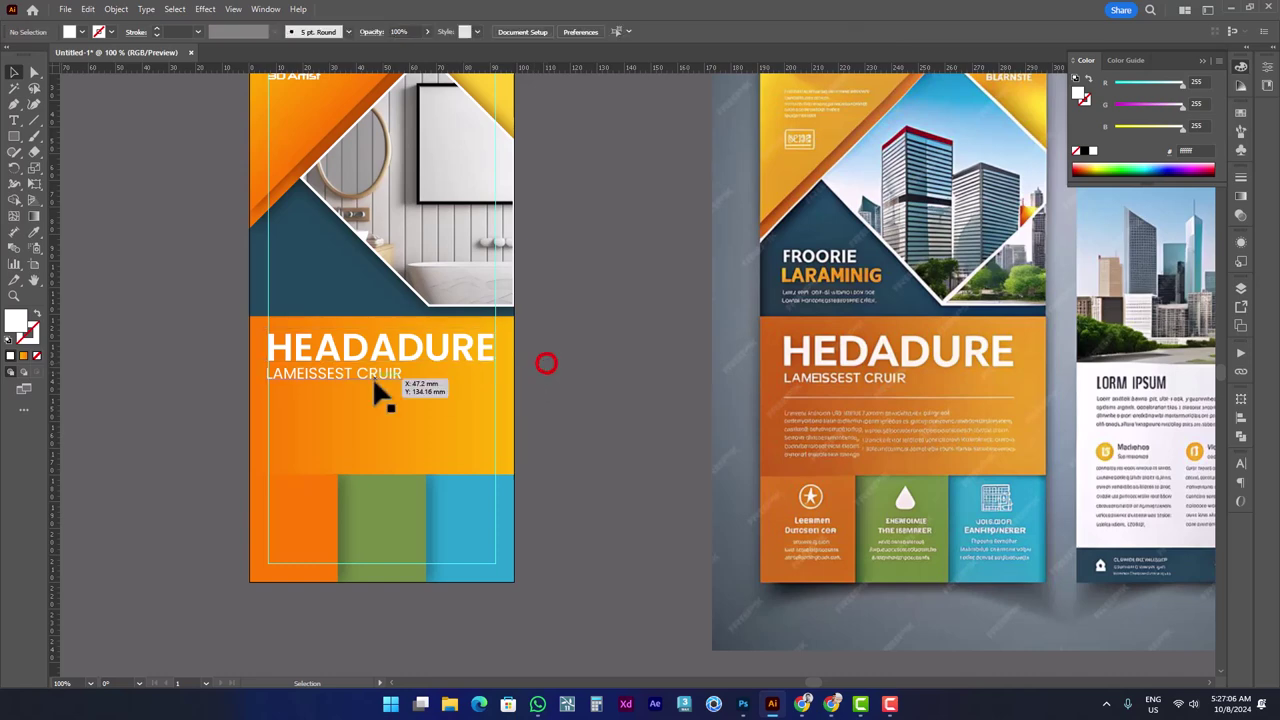
left_click(372, 380)
left_click_drag(371, 378, 371, 376)
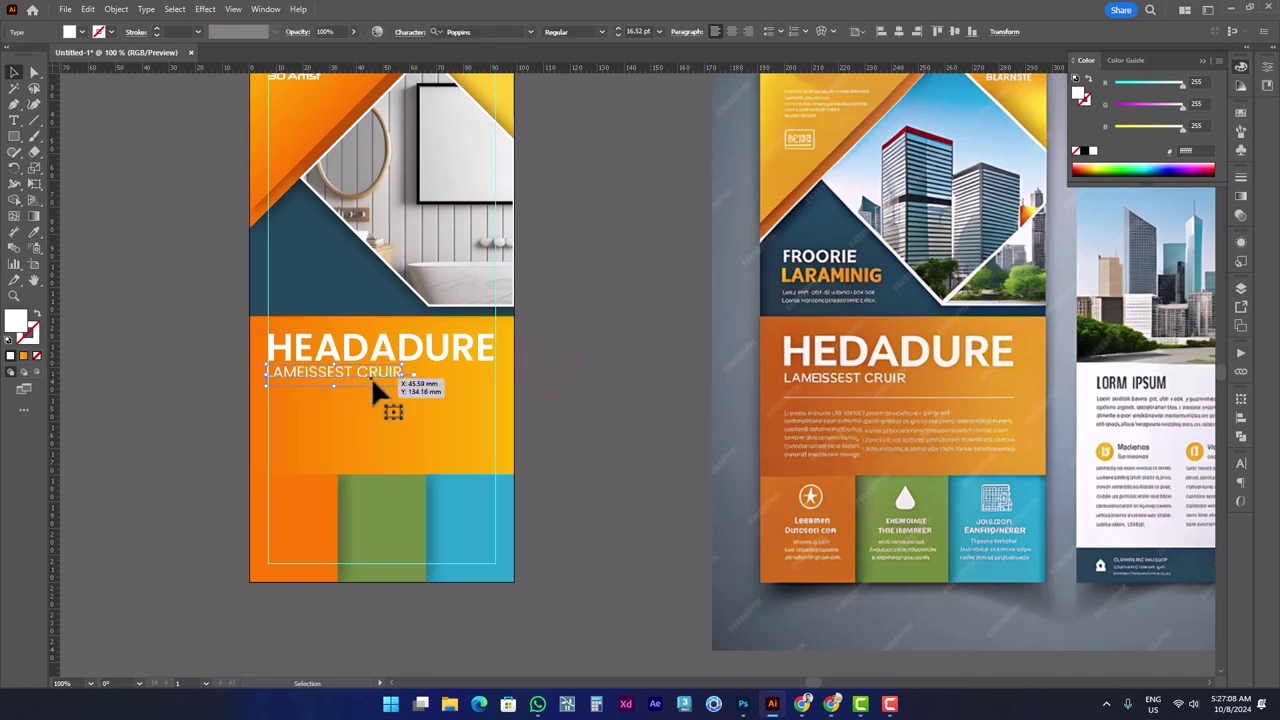
left_click(617, 395)
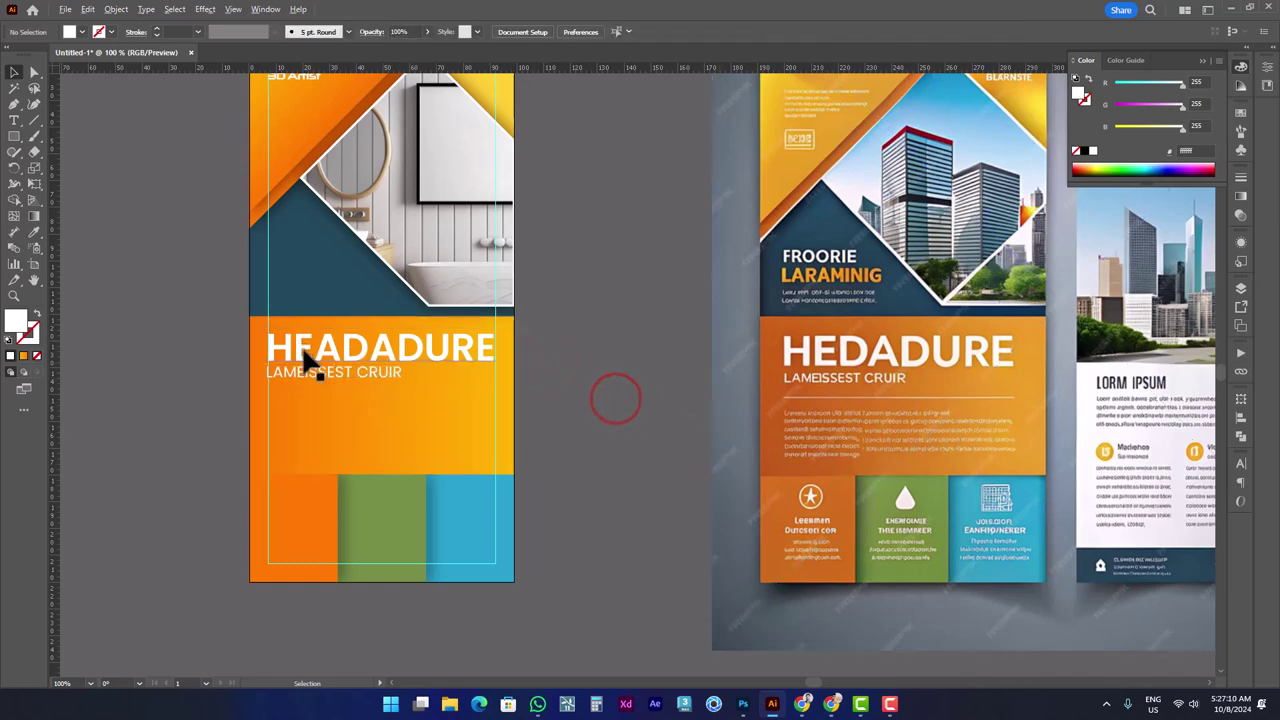
key("ctrl+plus")
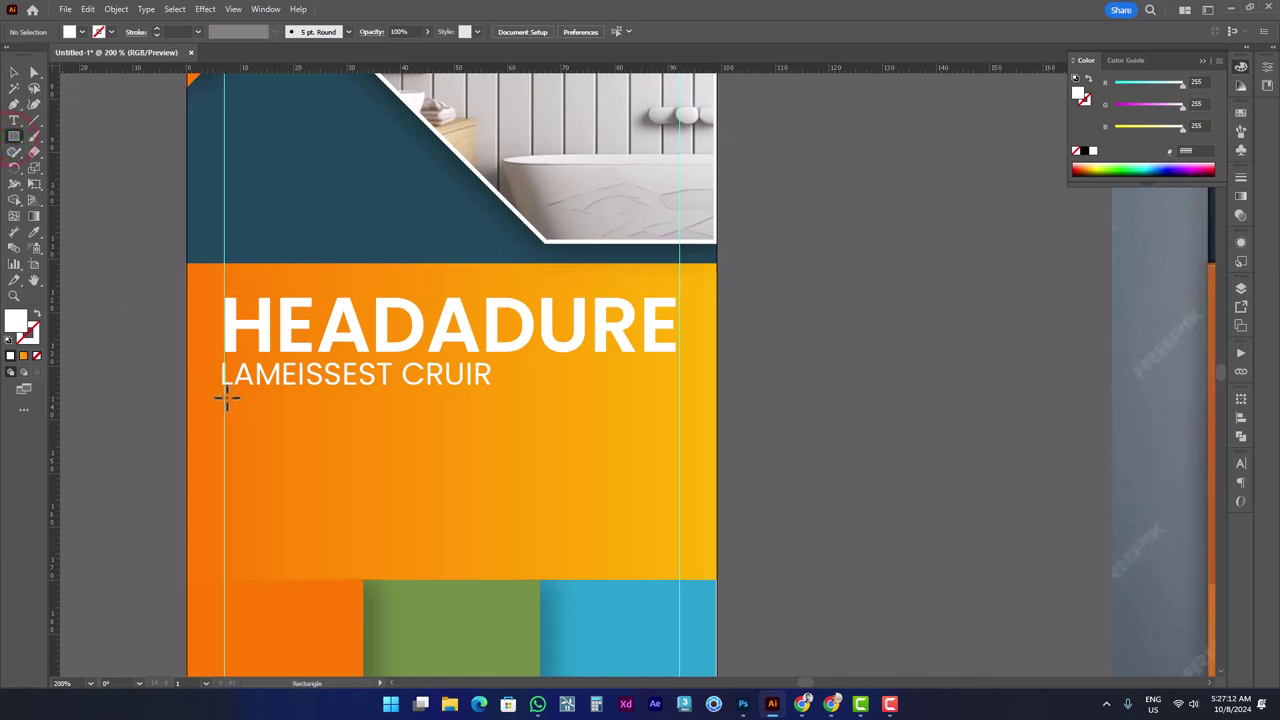
Draw a white bar under the subtitle, align it to the left guide, and thin it to 0.311 mm.
left_click_drag(226, 392, 680, 397)
scroll(222, 392, "up", 3)
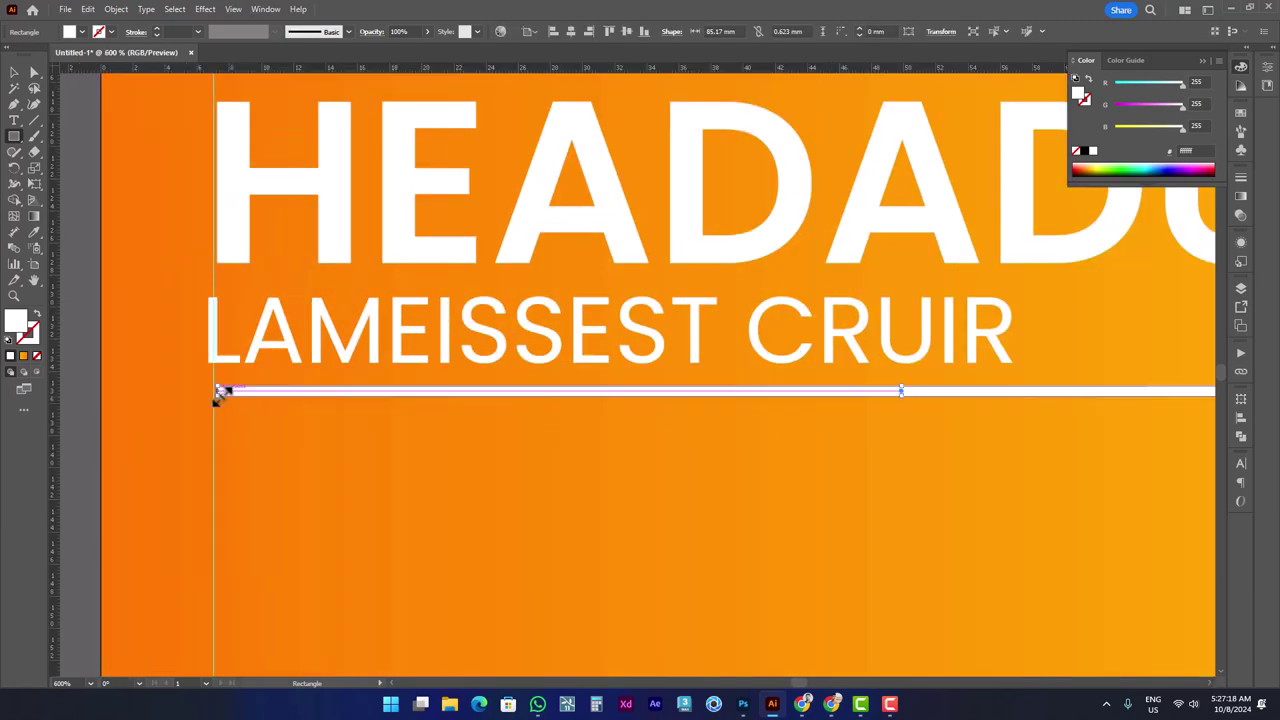
scroll(218, 392, "up", 3)
left_click_drag(223, 400, 200, 411)
scroll(480, 415, "down", 3)
scroll(1121, 400, "up", 3)
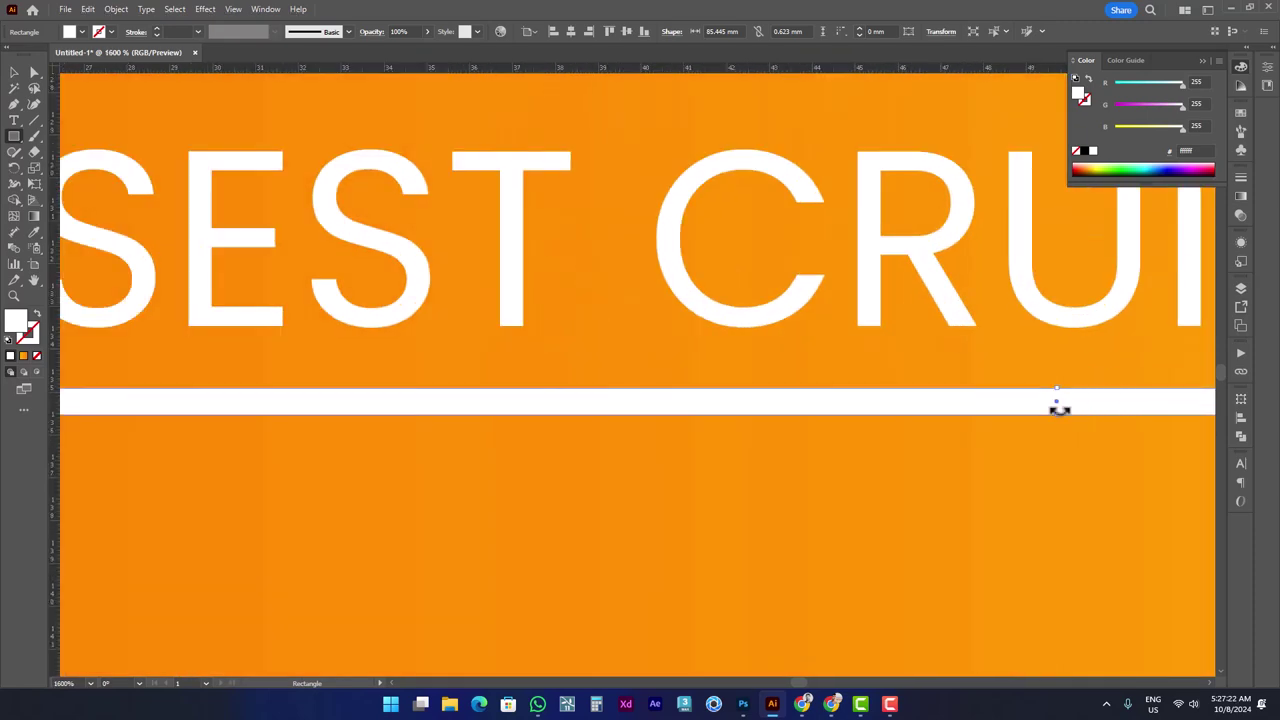
left_click_drag(1060, 410, 1060, 400)
scroll(1057, 414, "down", 2)
scroll(897, 417, "down", 1)
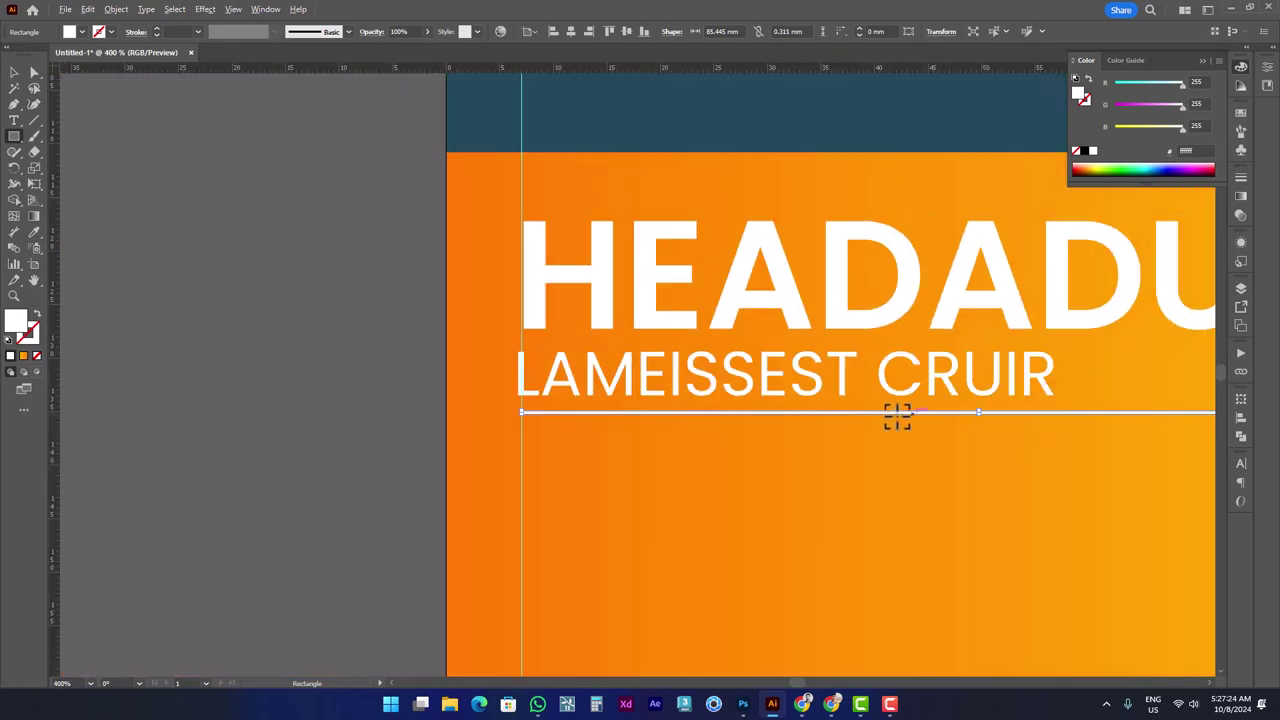
left_click(14, 72)
left_click(155, 203)
scroll(200, 260, "down", 3)
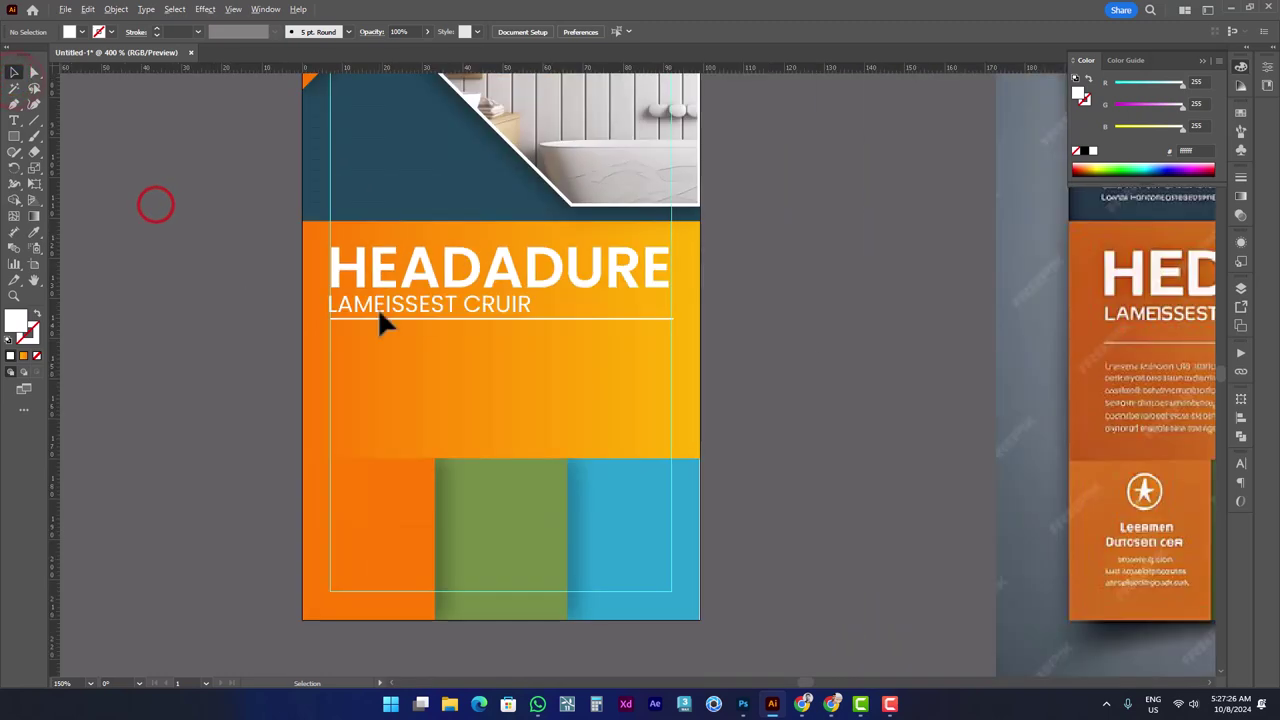
scroll(1056, 362, "right", 2)
scroll(1008, 354, "down", 2)
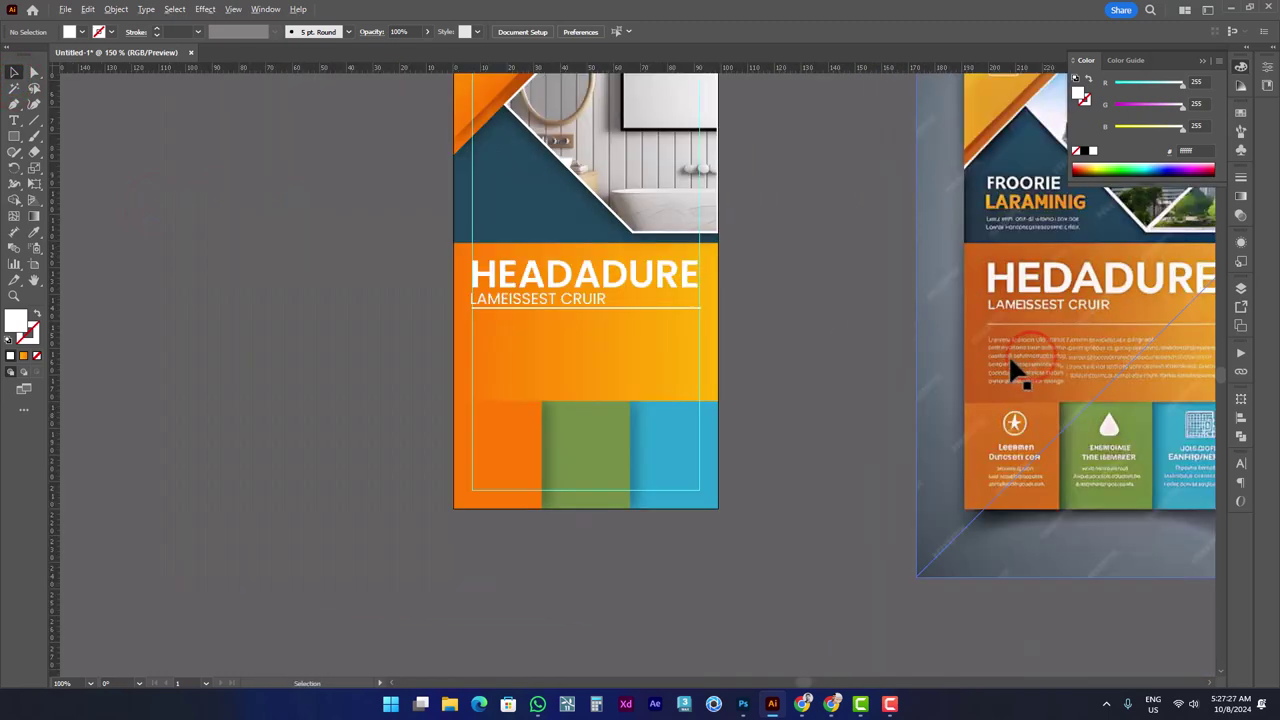
Create a 6 pt area-type frame of placeholder text below the divider.
left_click(14, 121)
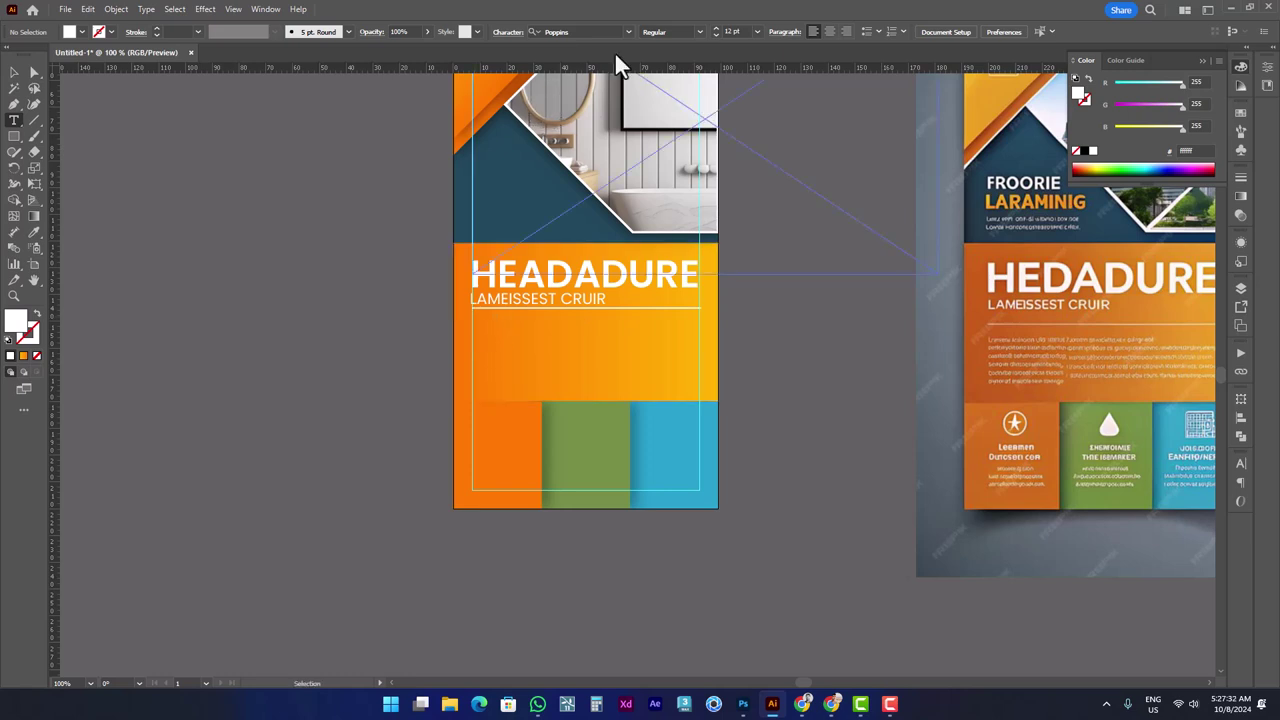
left_click(757, 31)
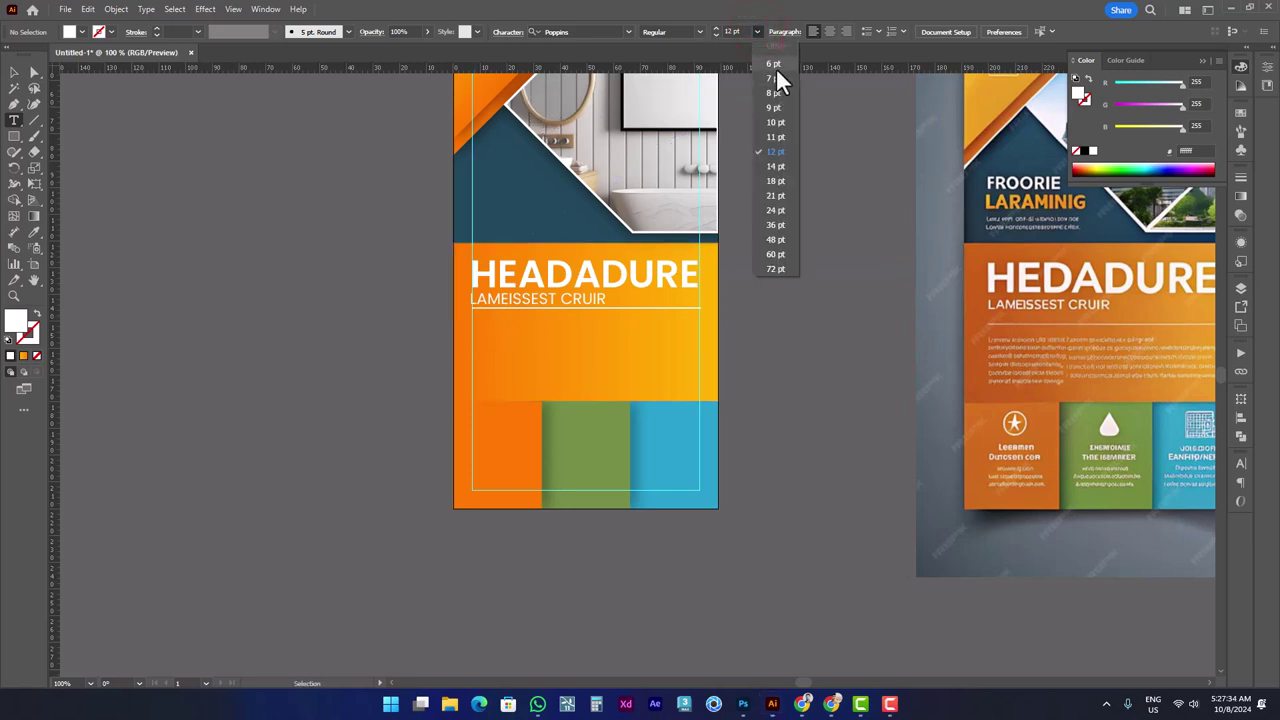
left_click(776, 78)
left_click(757, 31)
left_click(755, 68)
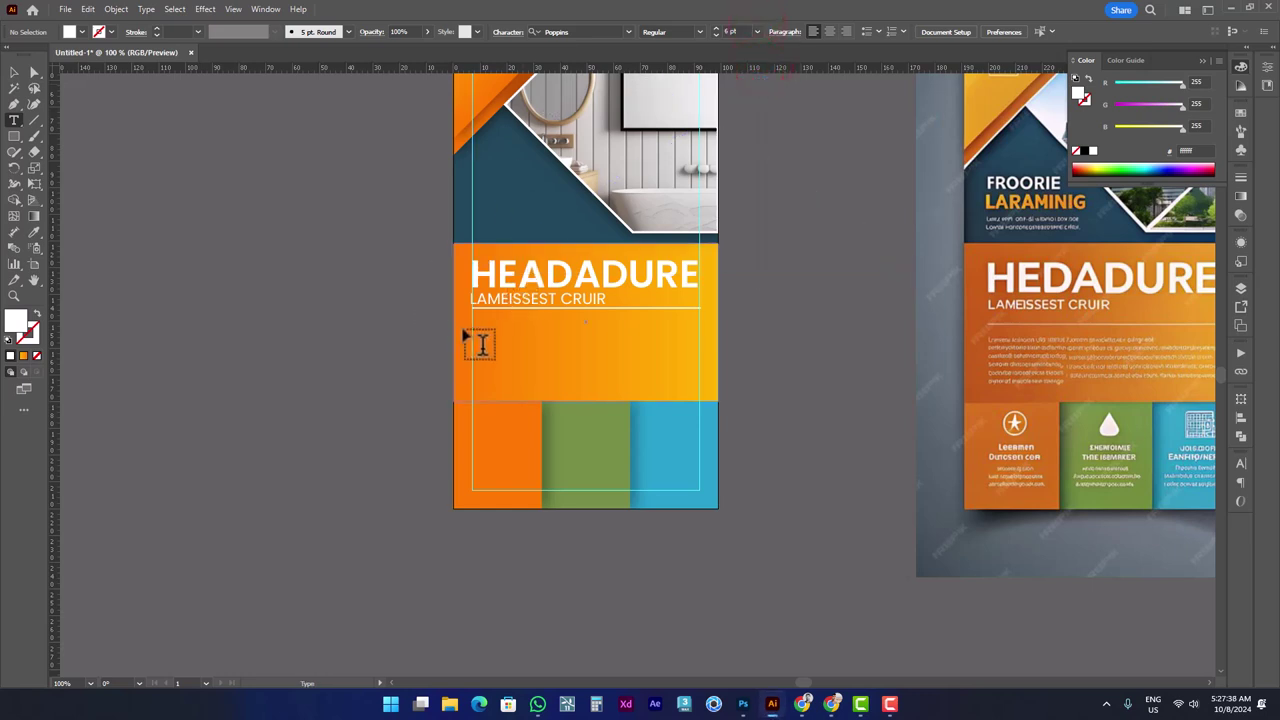
left_click_drag(473, 320, 681, 379)
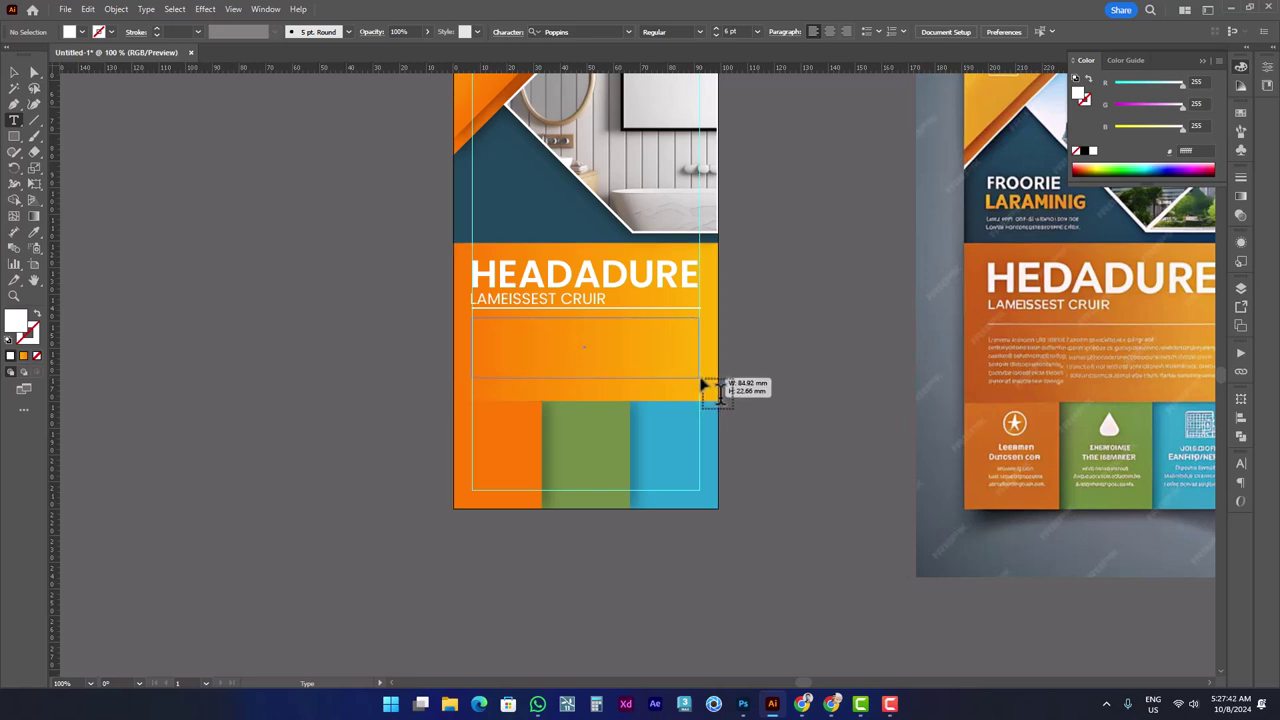
left_click_drag(683, 380, 697, 380)
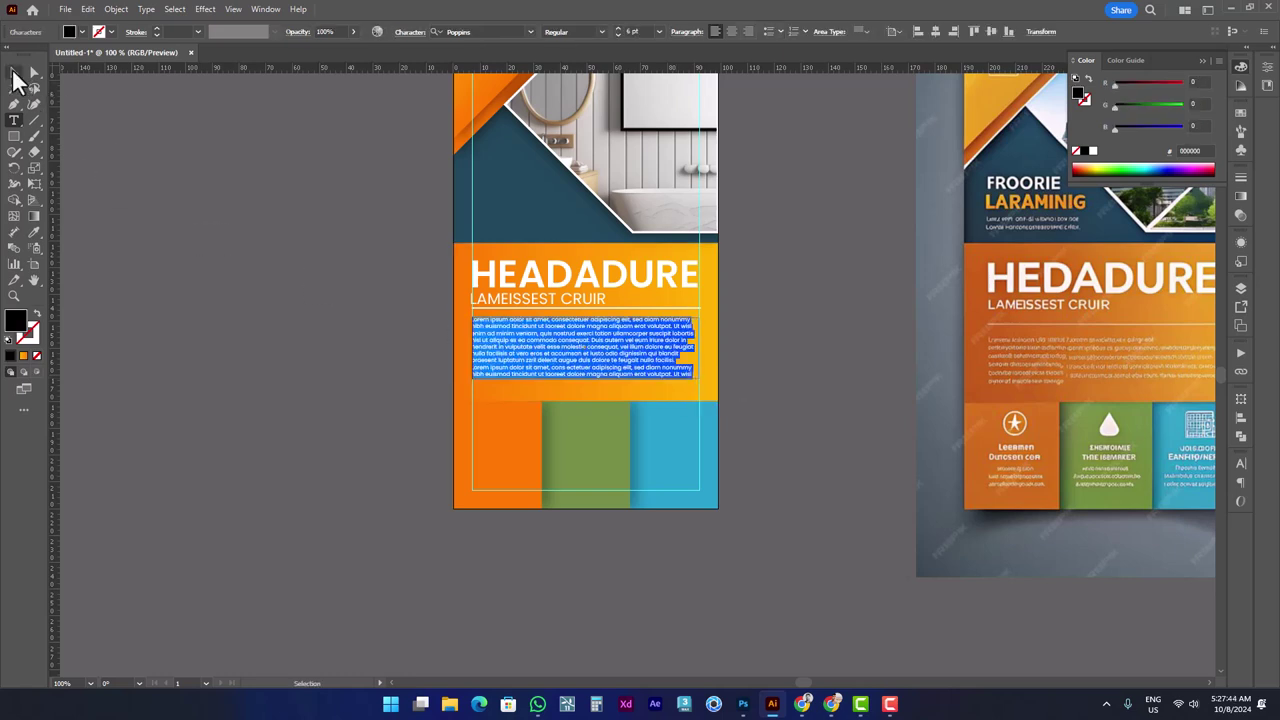
Set the paragraph to Poppins ExtraLight with increased leading.
left_click(15, 74)
scroll(509, 380, "up", 2)
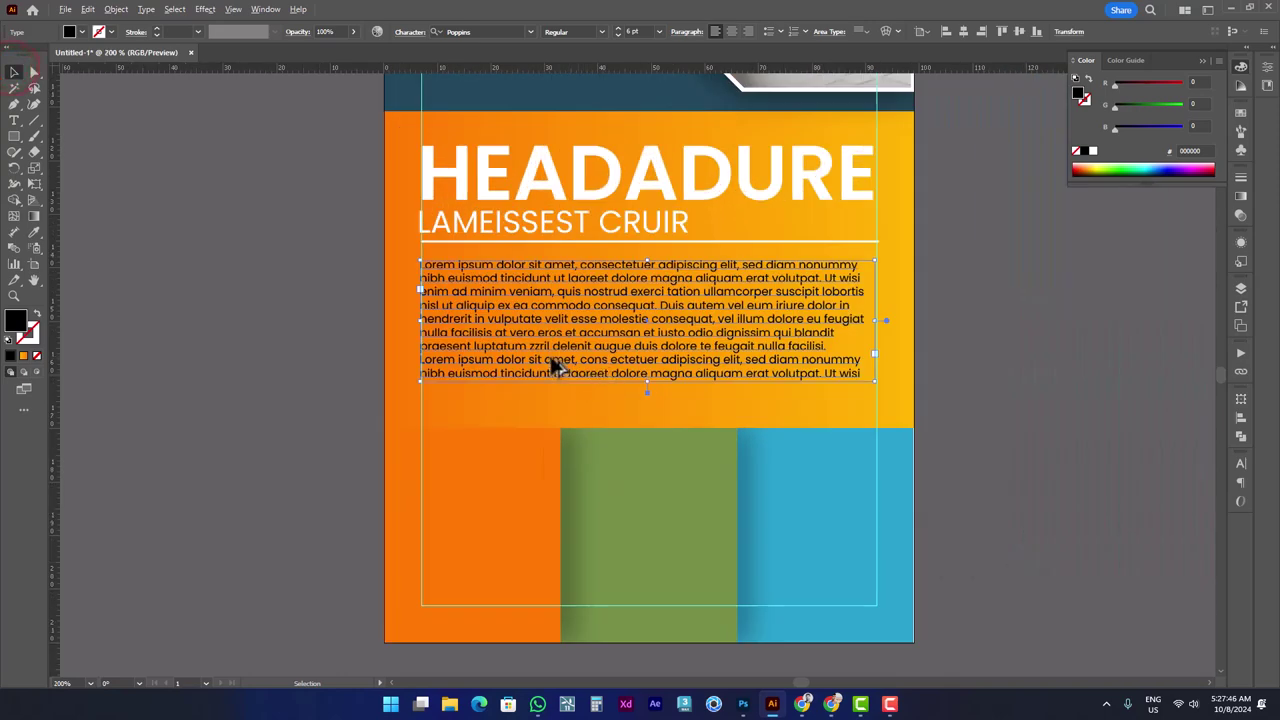
left_click(601, 31)
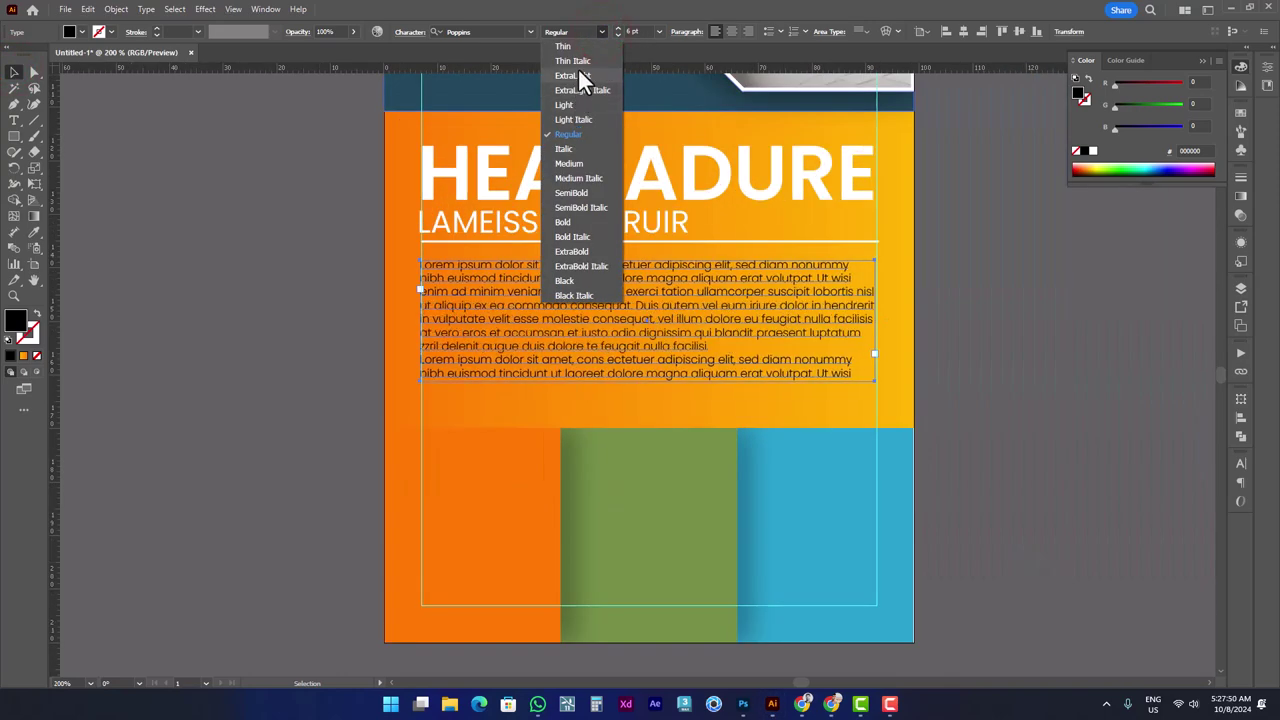
left_click(578, 74)
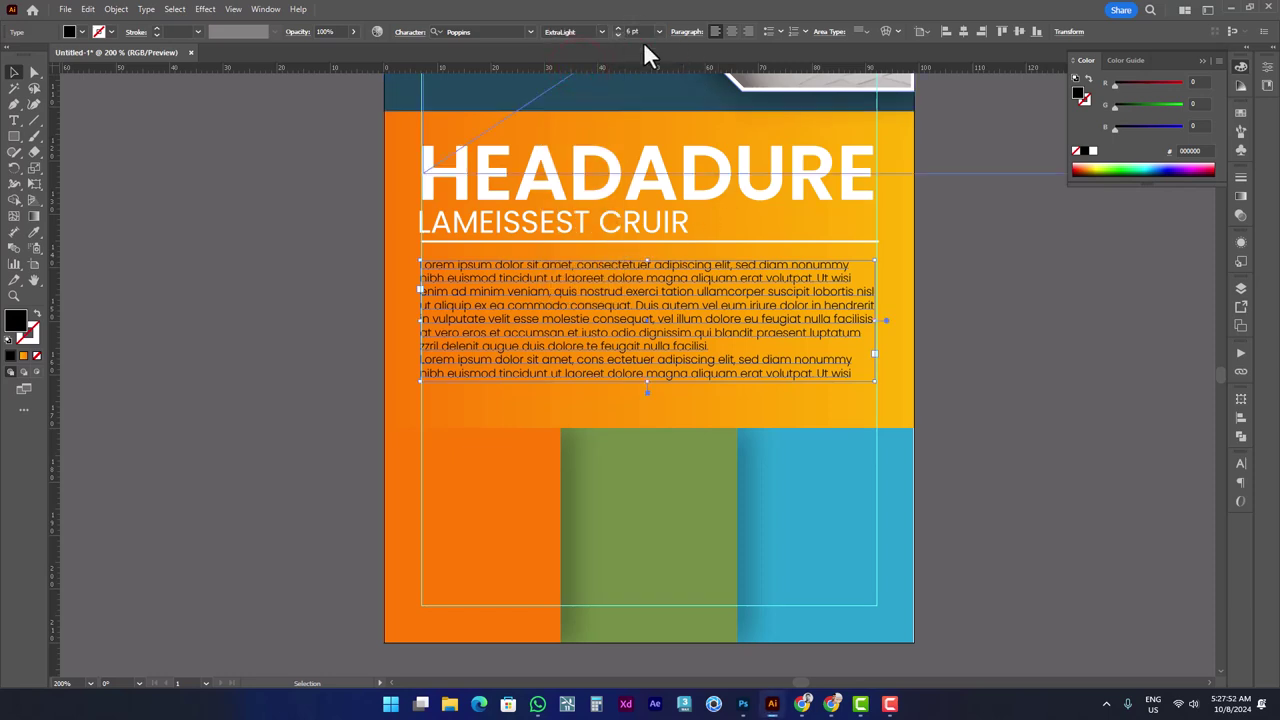
key("ctrl+t")
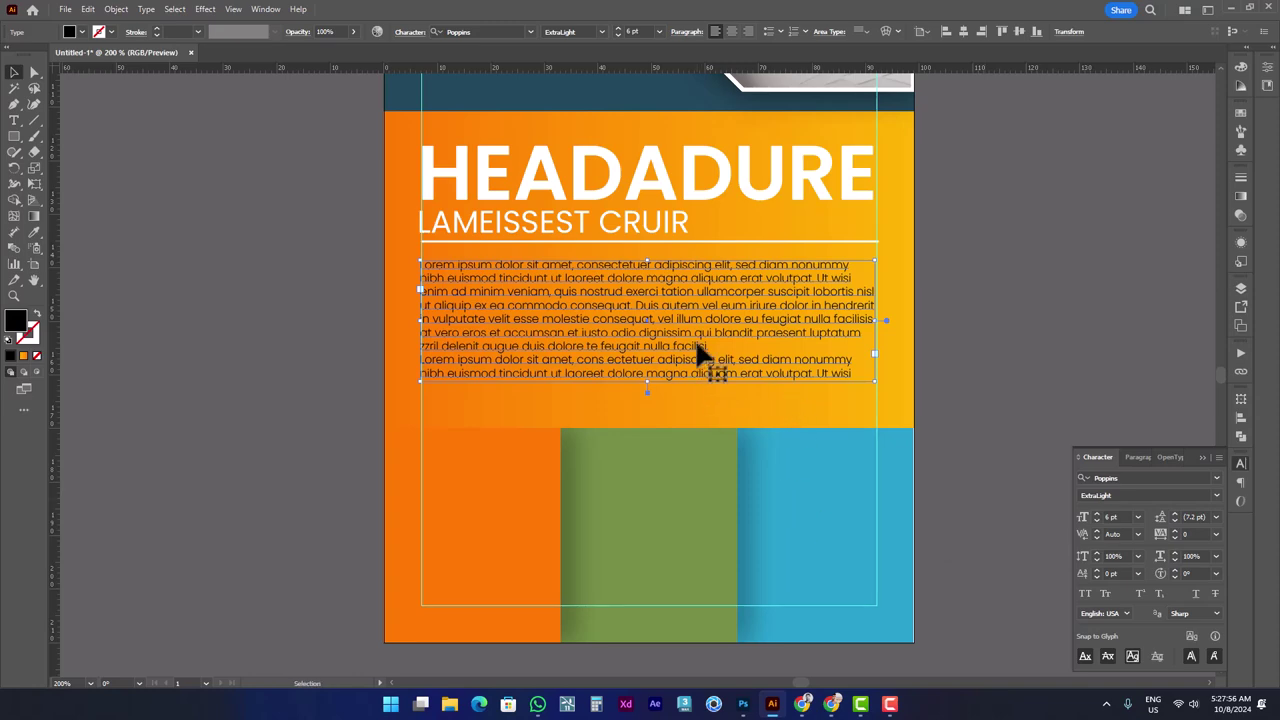
scroll(662, 292, "up", 2)
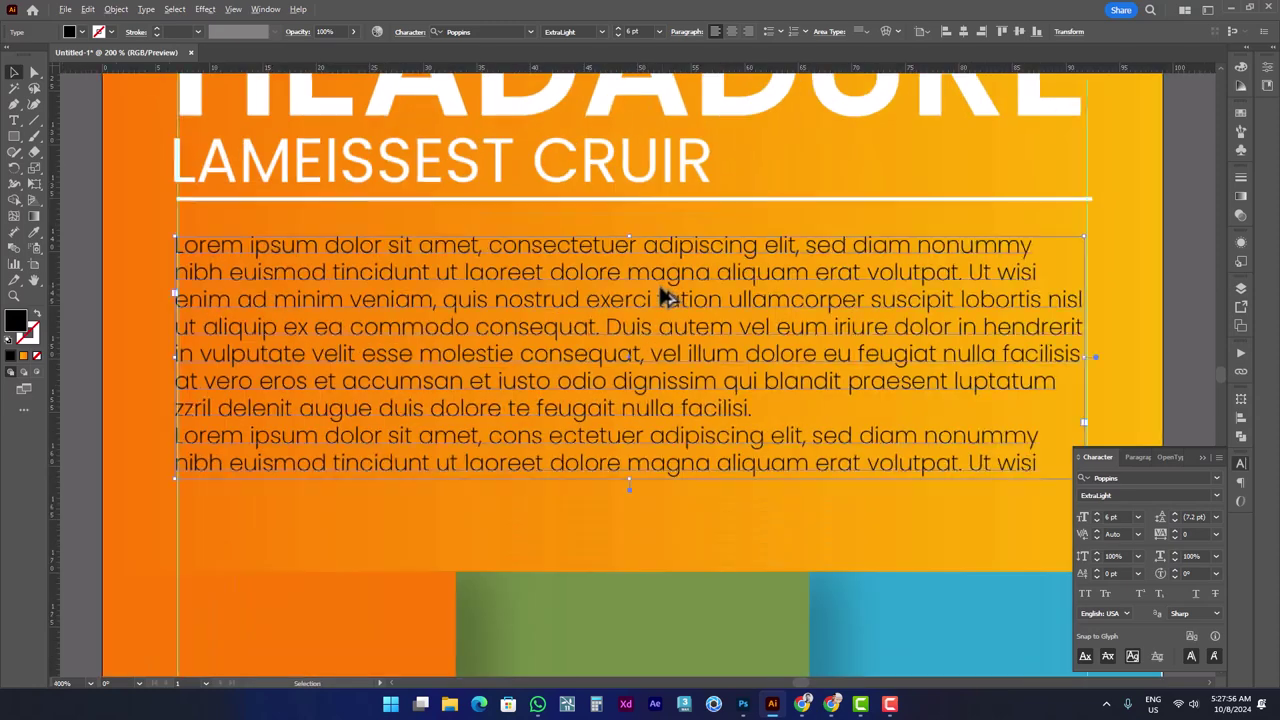
left_click(1214, 519)
left_click(1218, 330)
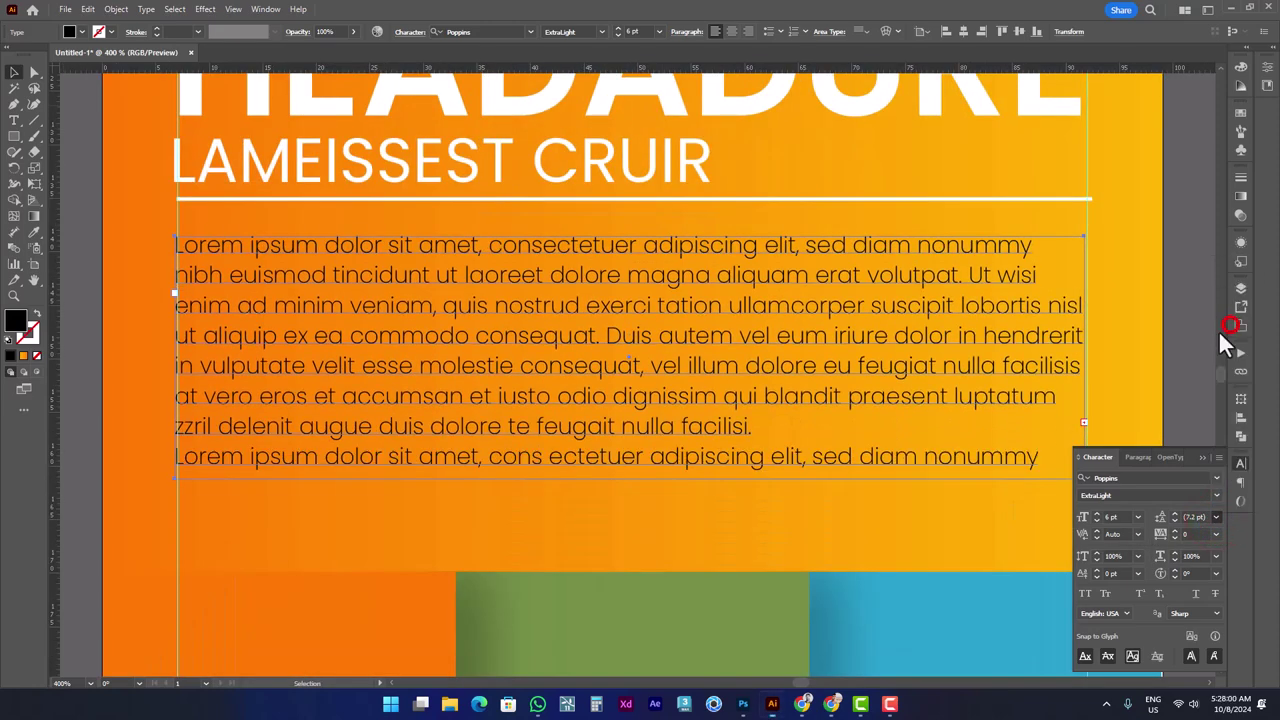
Delete the paragraph's last line.
double_click(825, 460)
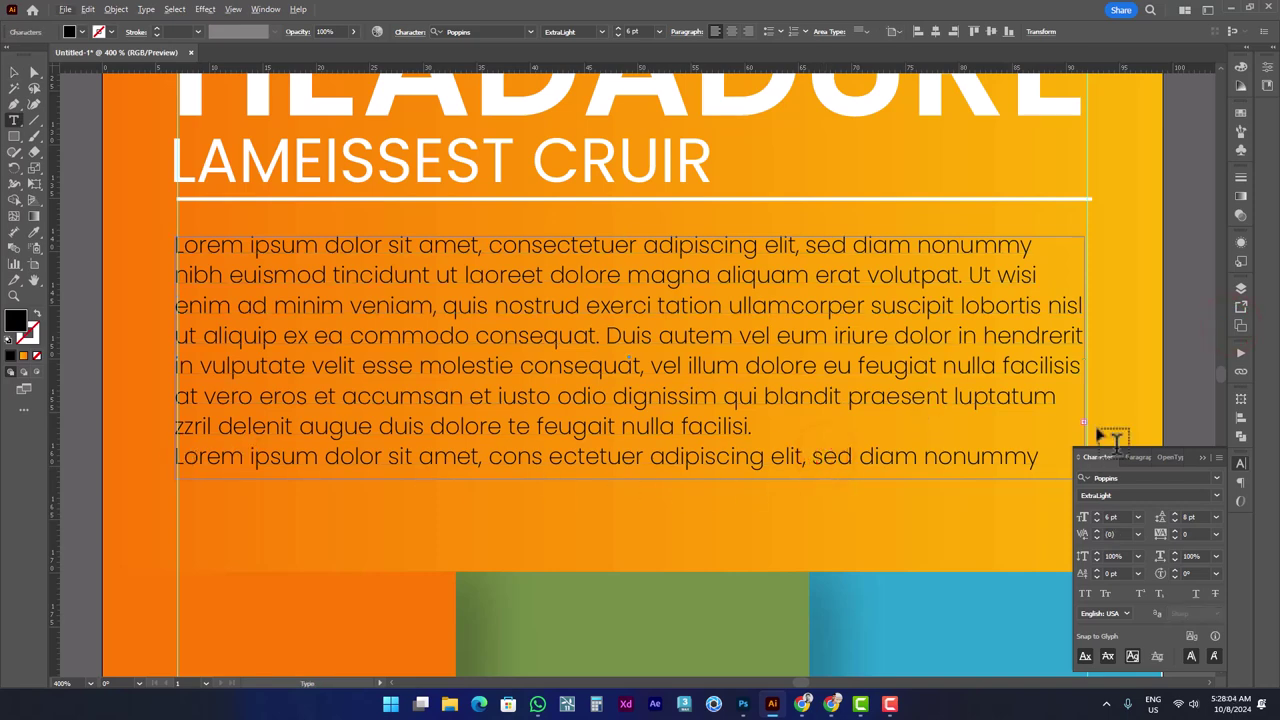
scroll(1090, 427, "up", 2)
scroll(1077, 423, "up", 1)
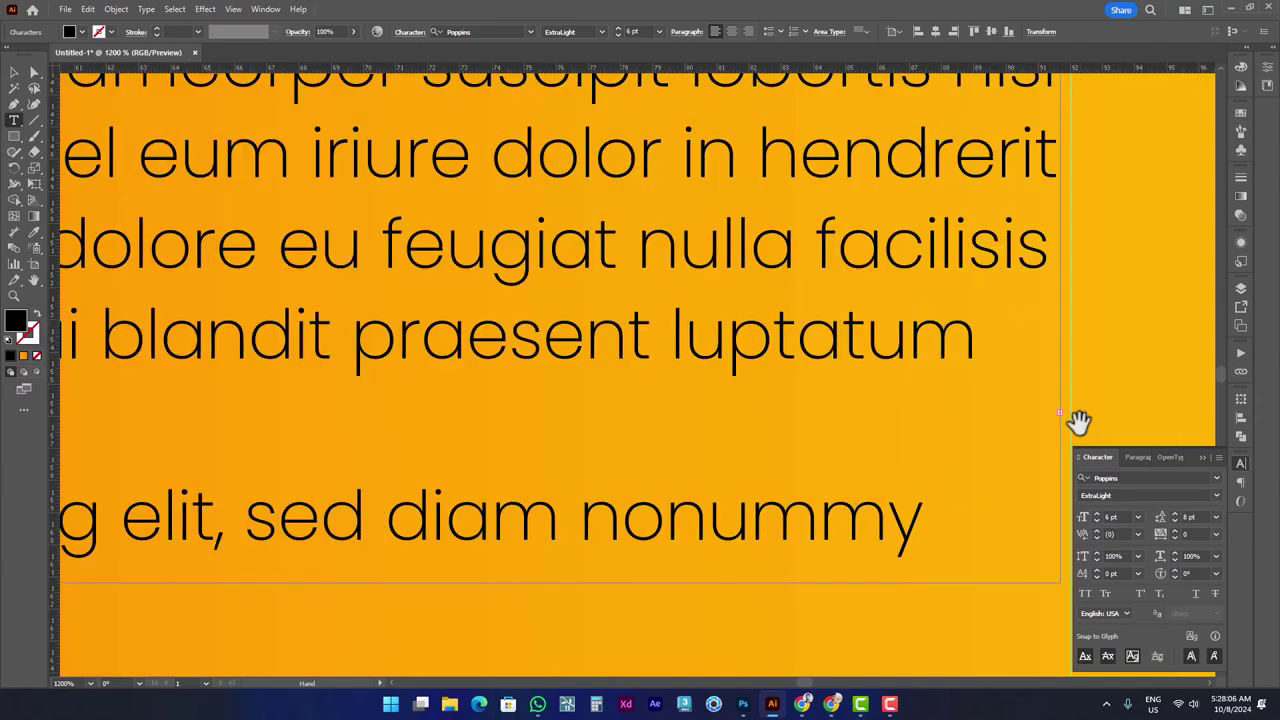
scroll(1065, 418, "down", 4)
scroll(1030, 420, "up", 1)
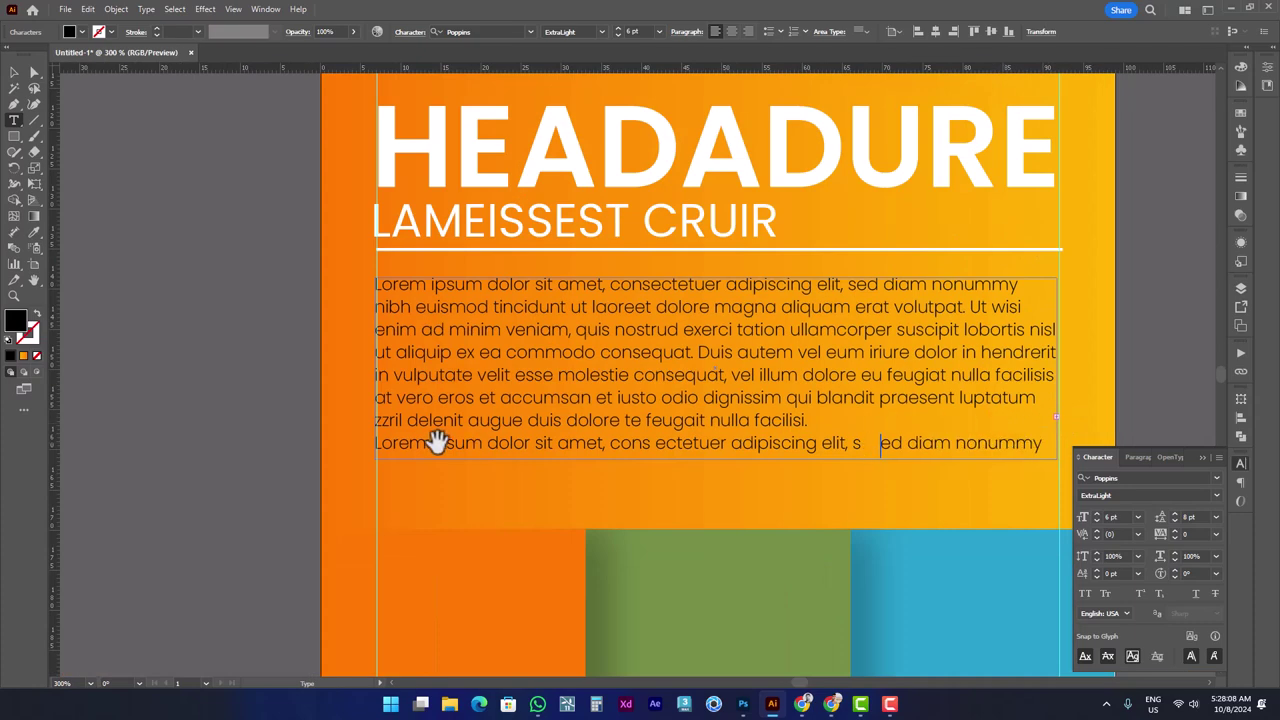
left_click_drag(376, 435, 1200, 449)
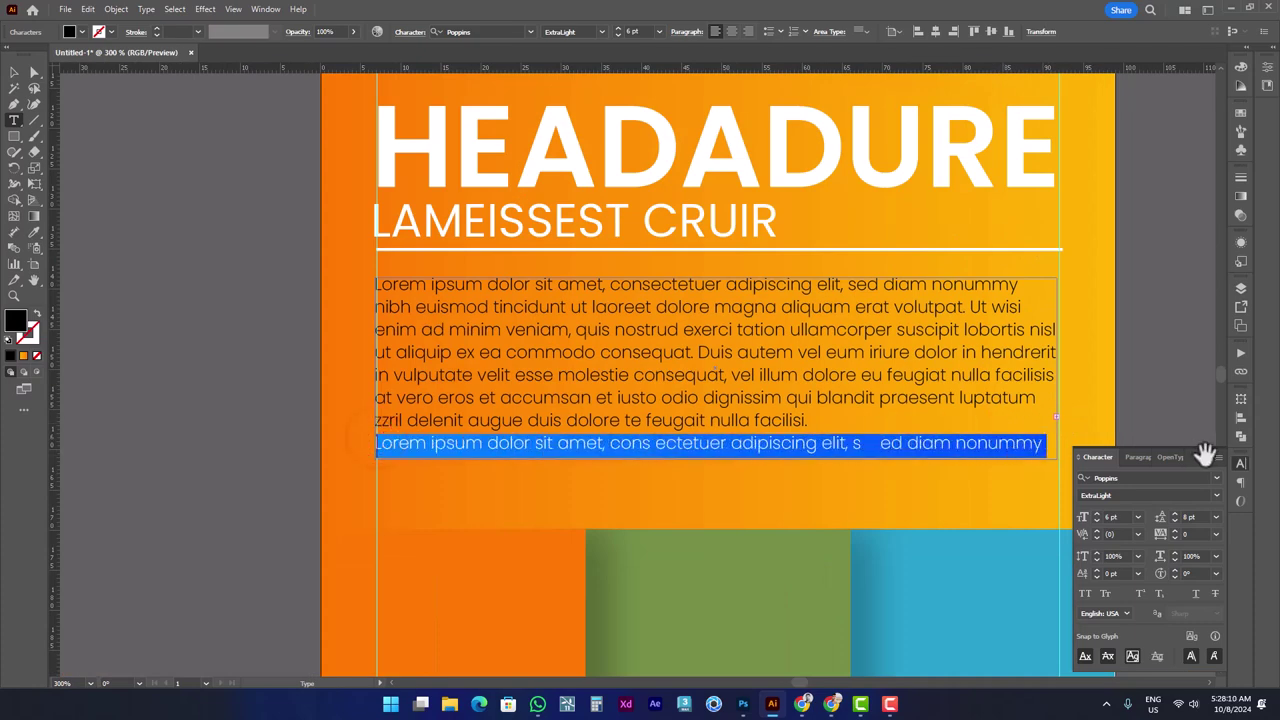
type("nibh euismod tincidunt ut laoreet dolore magna aliquam erat volutpat. Ut wisi")
key("Delete")
key("Delete")
key("Delete")
key("Delete")
key("Delete")
key("Delete")
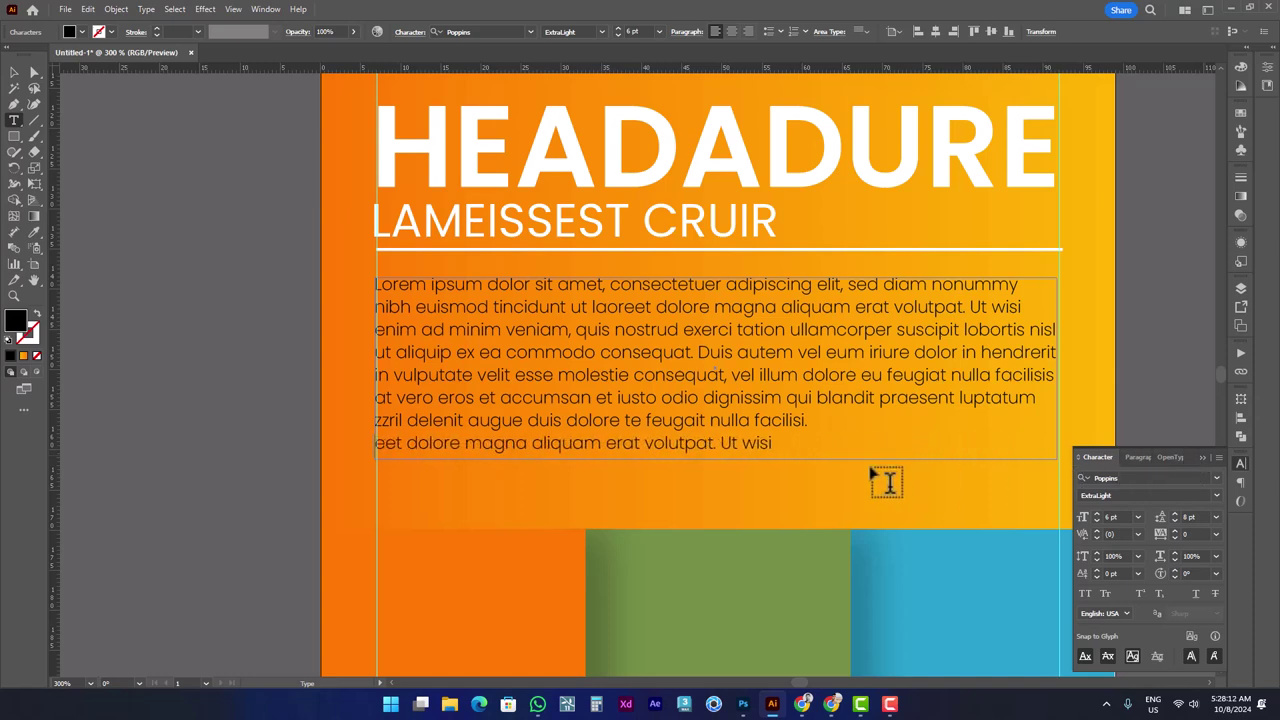
key("Delete")
key("Delete")
key("Delete")
key("Delete")
key("Delete")
key("Delete")
key("Delete")
key("Delete")
key("Delete")
key("Delete")
key("Delete")
key("Delete")
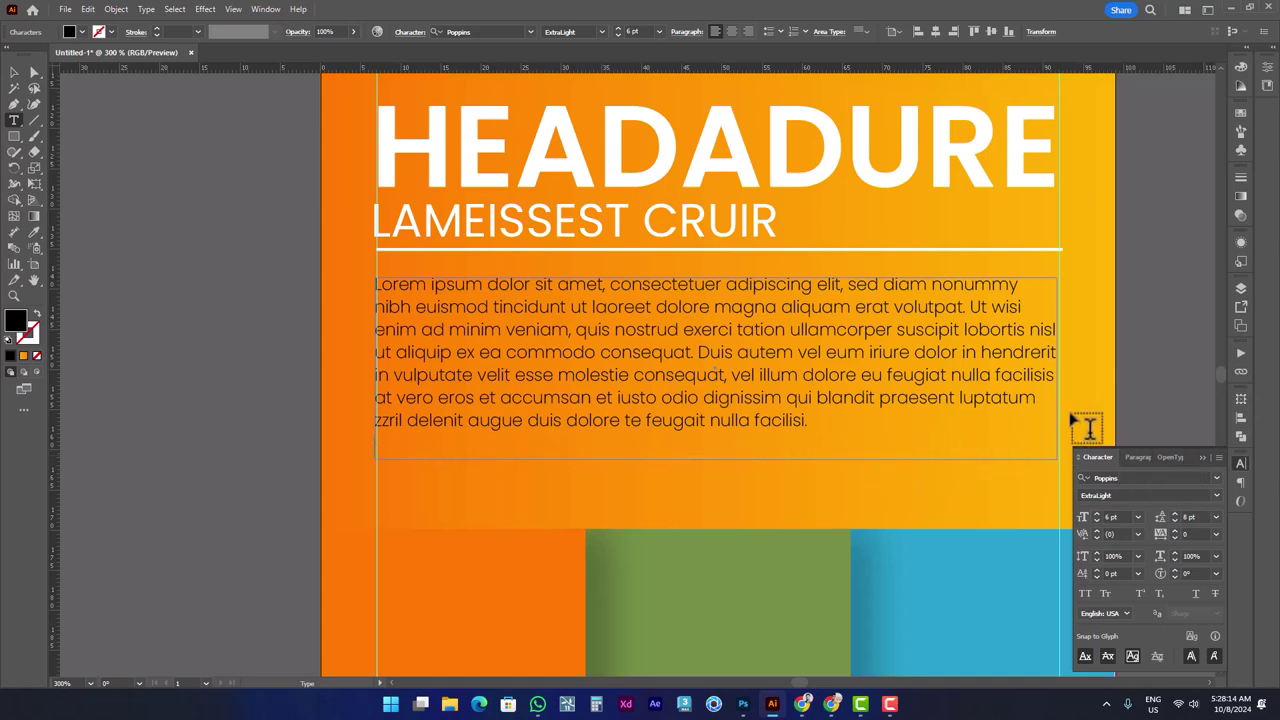
Fill the body paragraph with white.
left_click(14, 72)
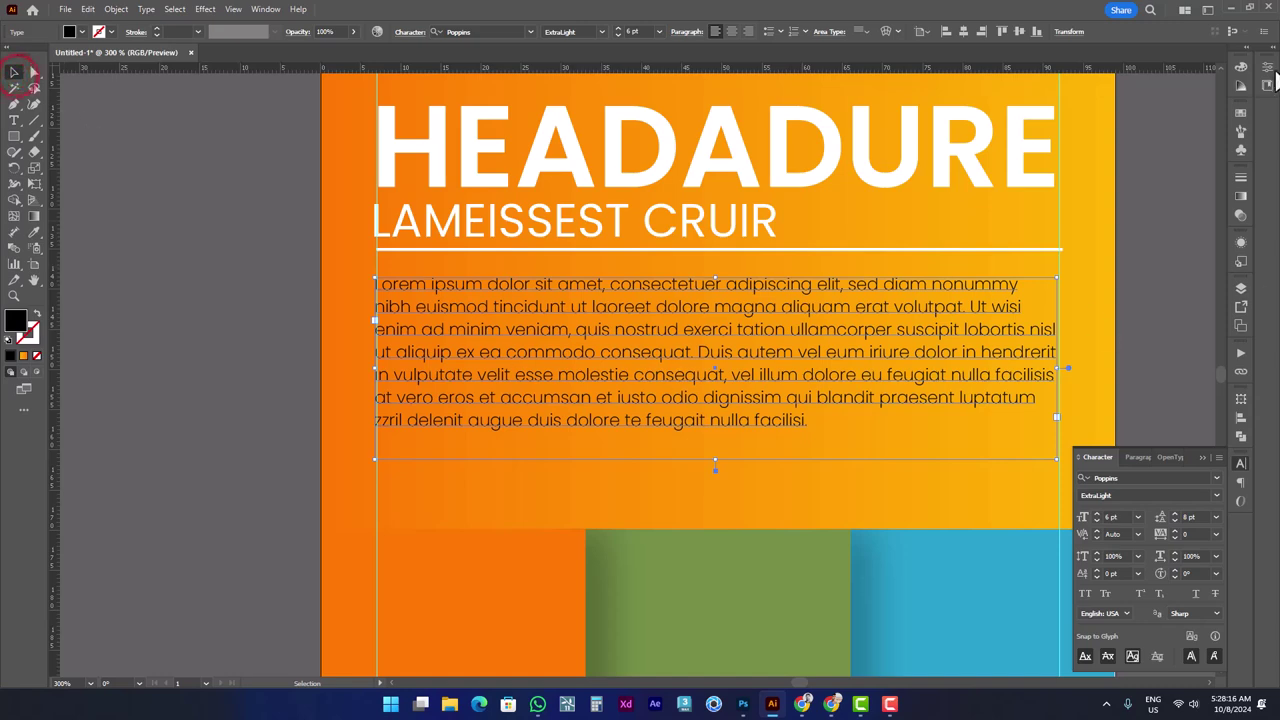
left_click(1241, 66)
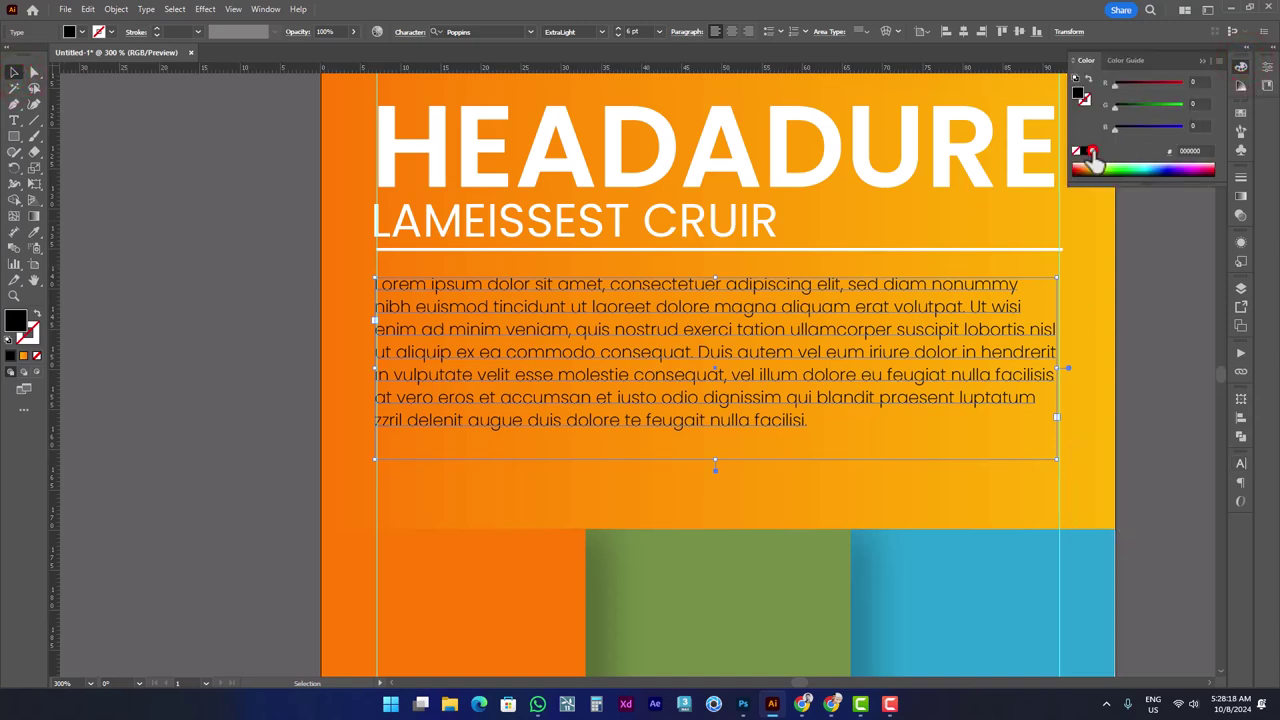
left_click(1092, 151)
left_click(224, 410)
key("ctrl+minus")
key("ctrl+minus")
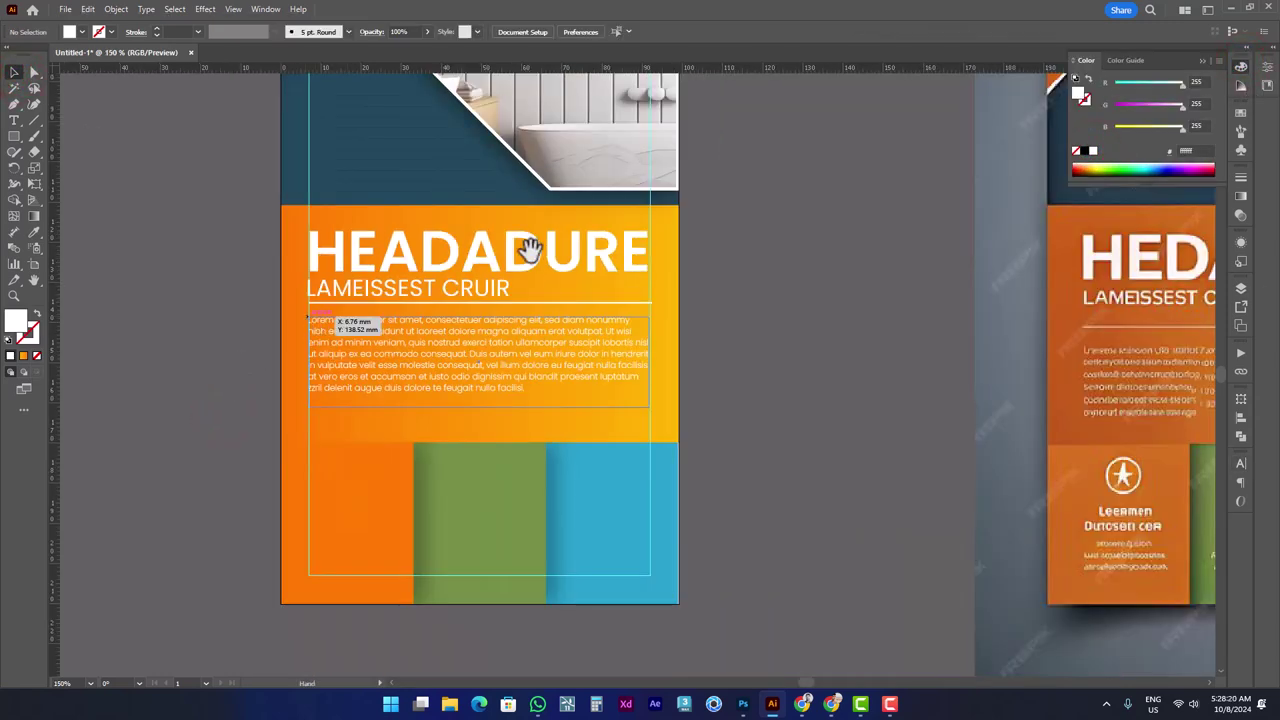
Copy the subtitle up into the dark blue area and replace its text with 'froorie'.
scroll(530, 250, "up", 2)
key("ctrl+minus")
scroll(663, 257, "up", 1)
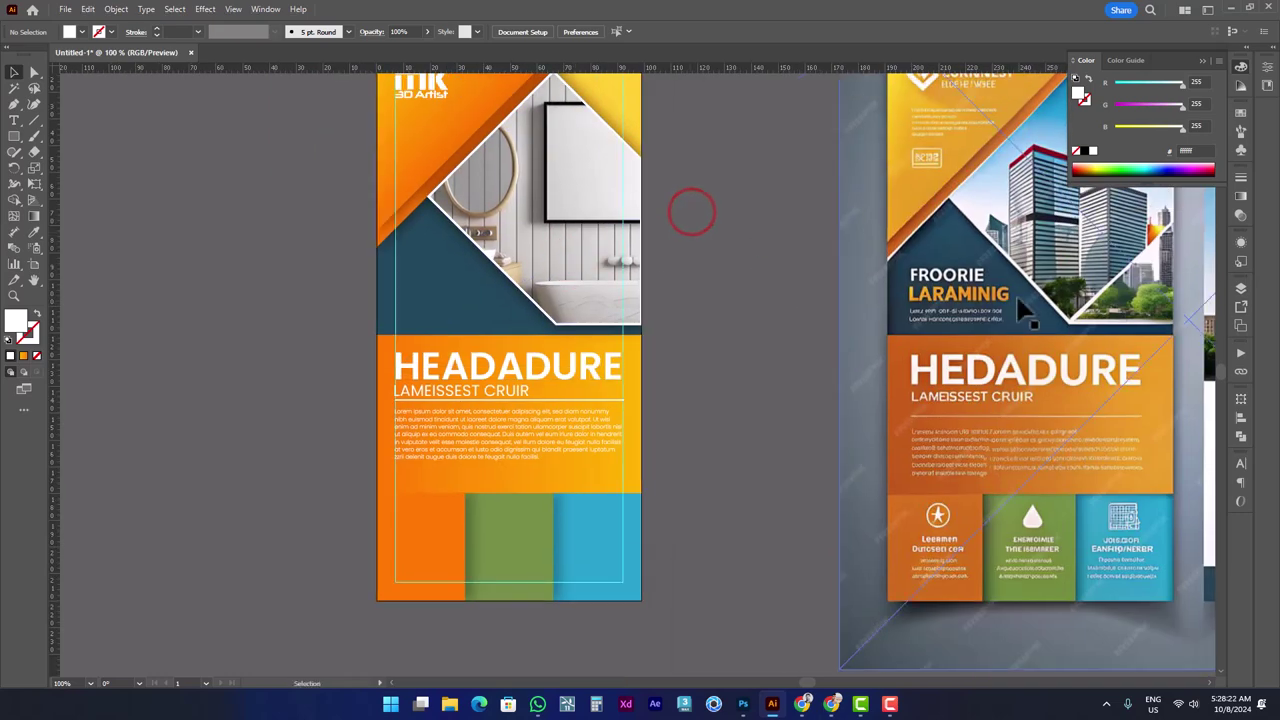
scroll(940, 285, "up", 1)
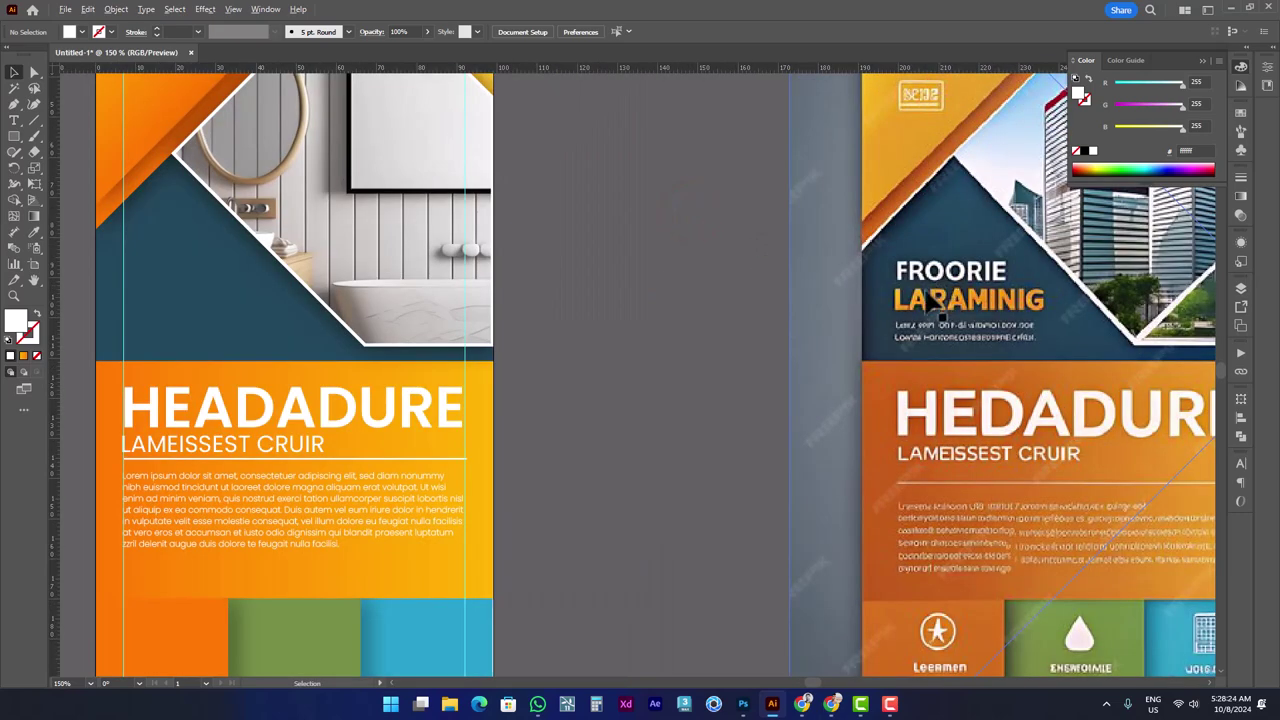
scroll(663, 300, "down", 1)
left_click_drag(502, 401, 507, 292)
double_click(507, 292)
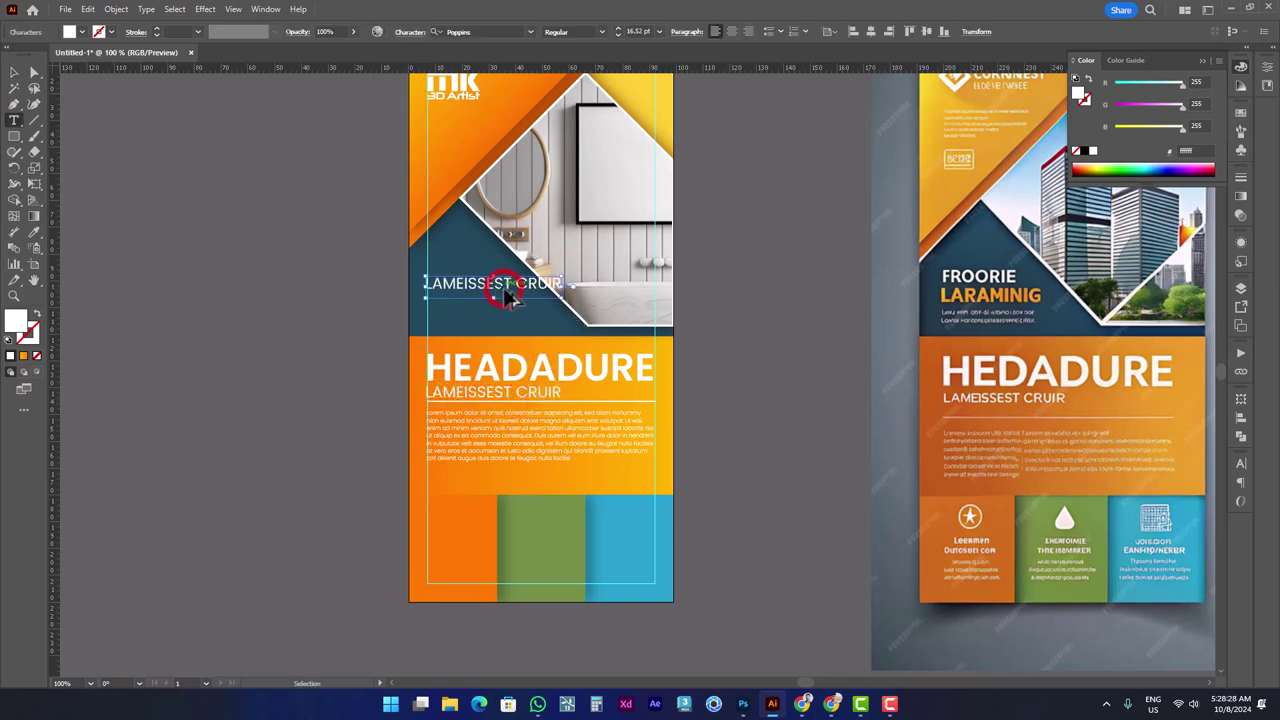
key("ctrl+a")
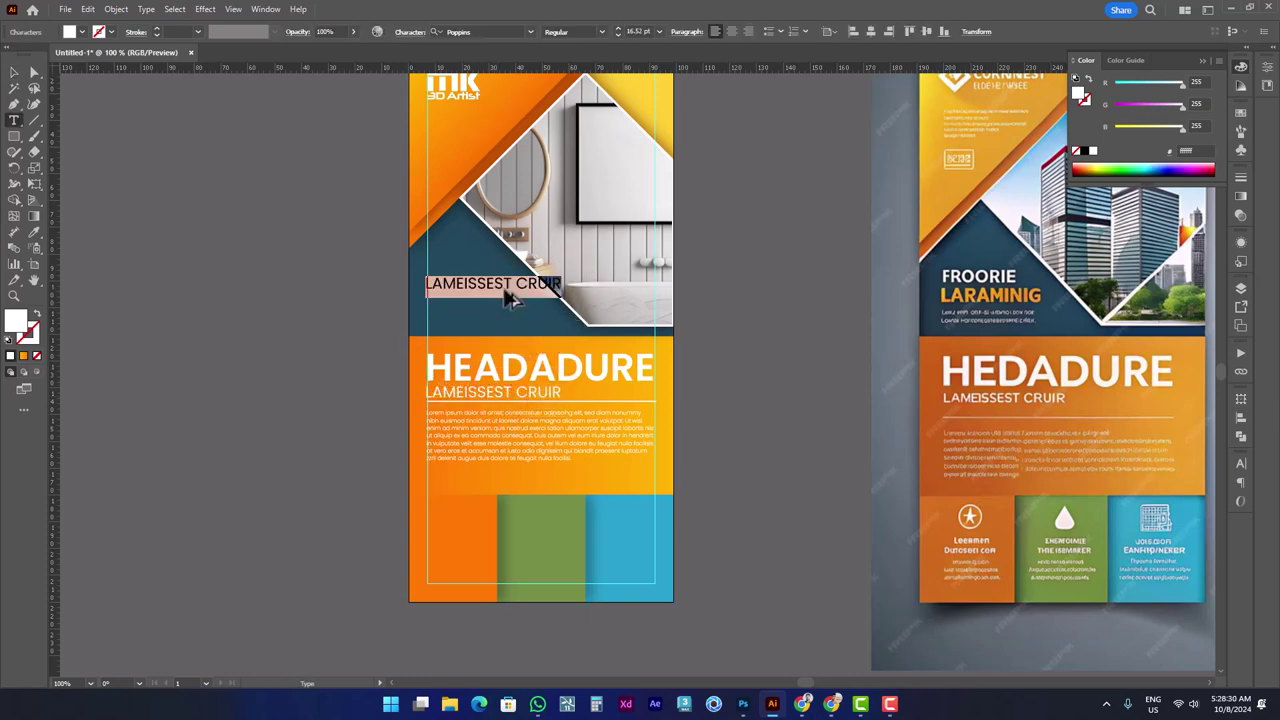
key("BackSpace")
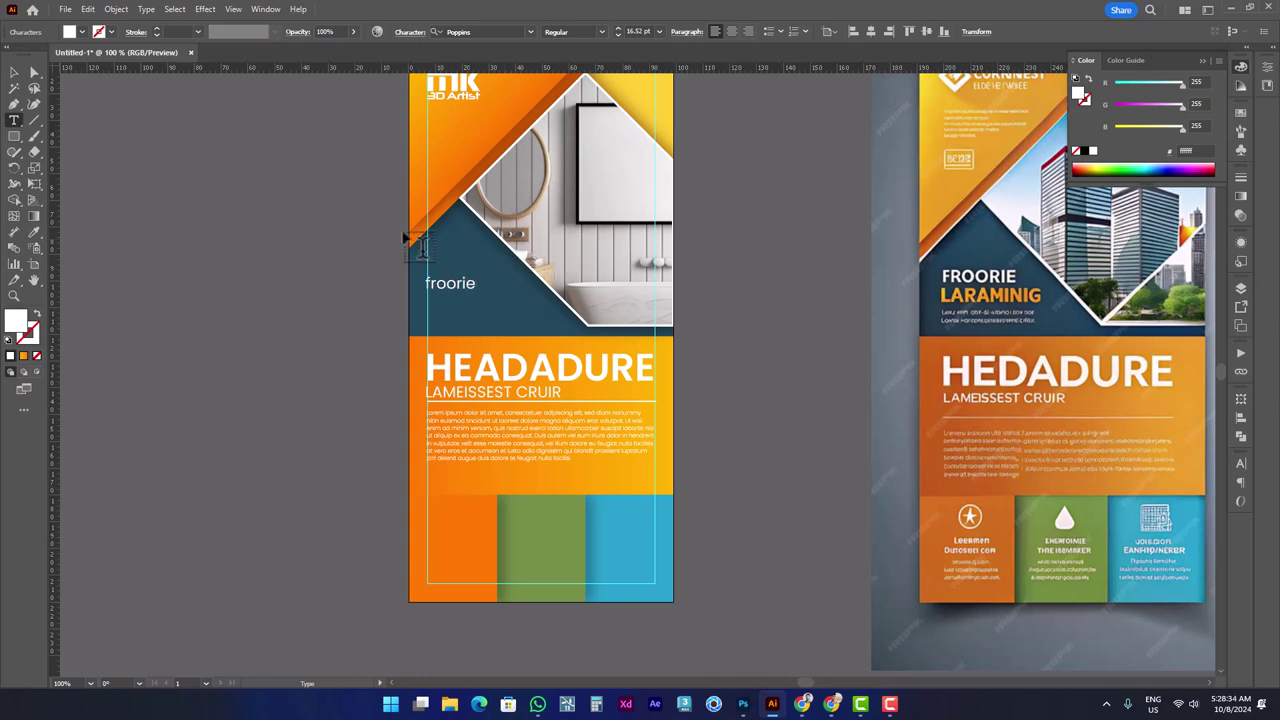
Duplicate the froorie line below and edit it to read 'laraminig'.
left_click(13, 74)
left_click_drag(460, 286, 461, 304)
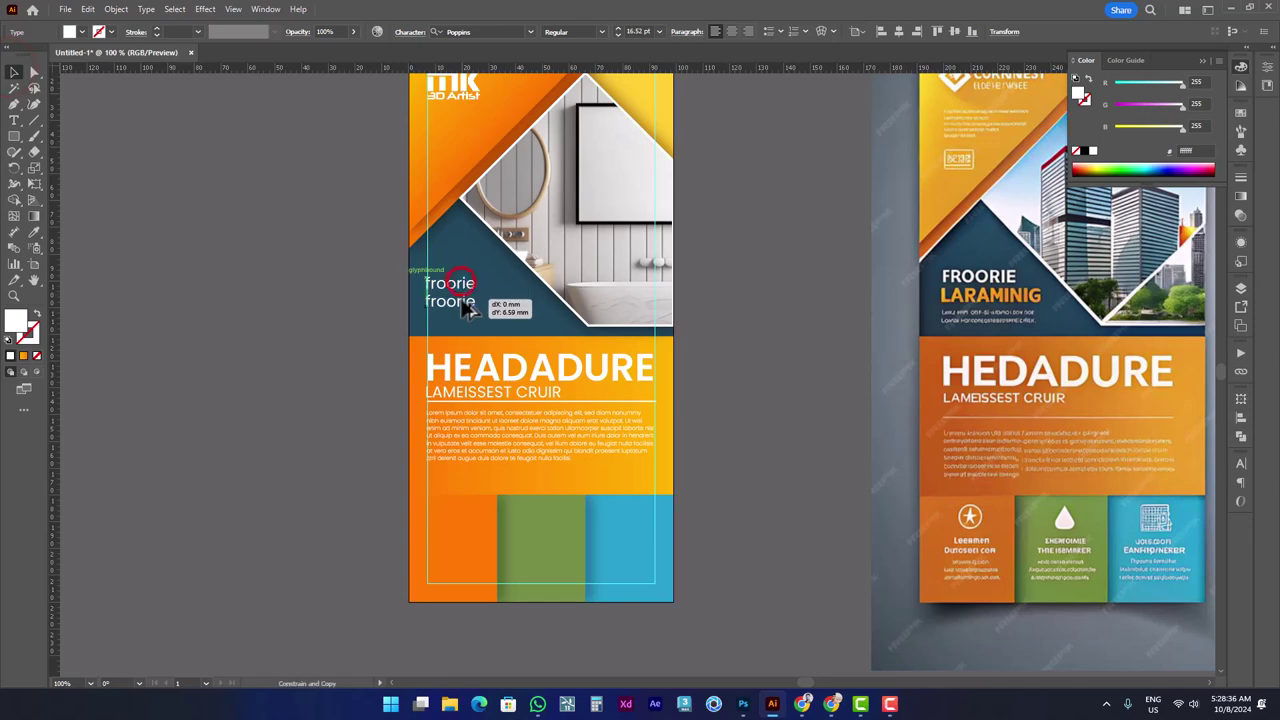
double_click(455, 301)
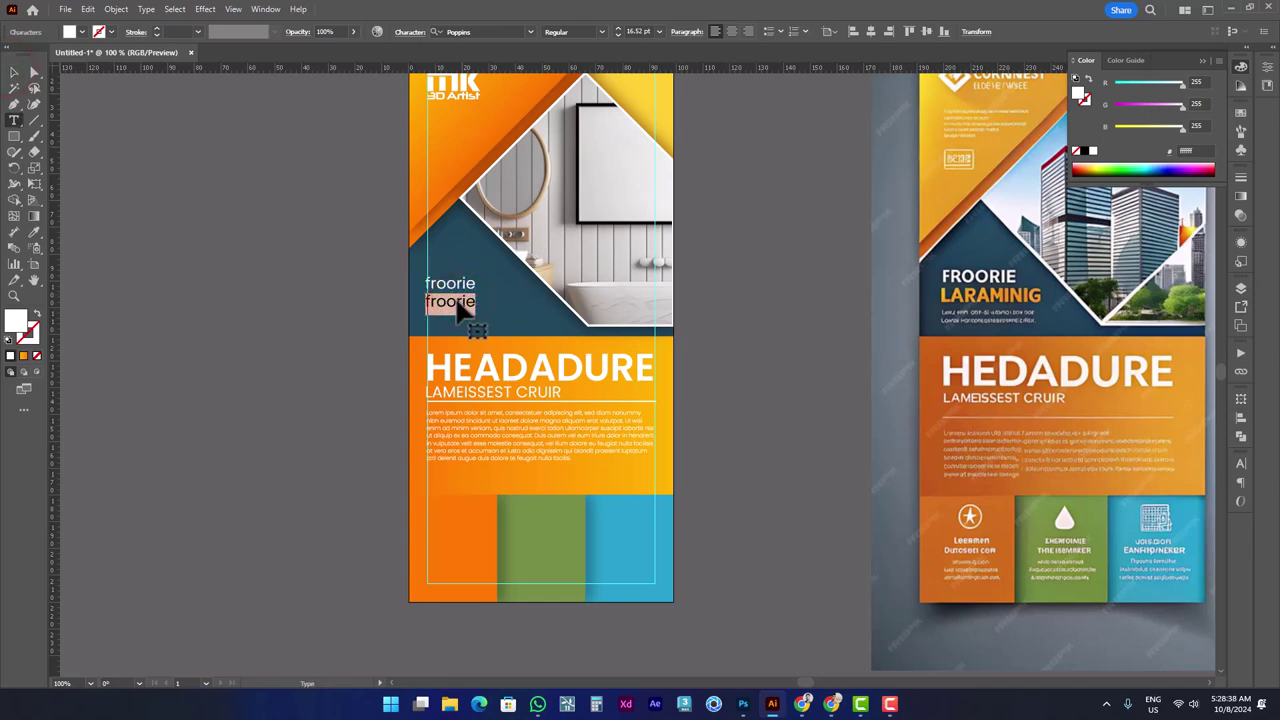
type("ara")
type("minig")
left_click(14, 72)
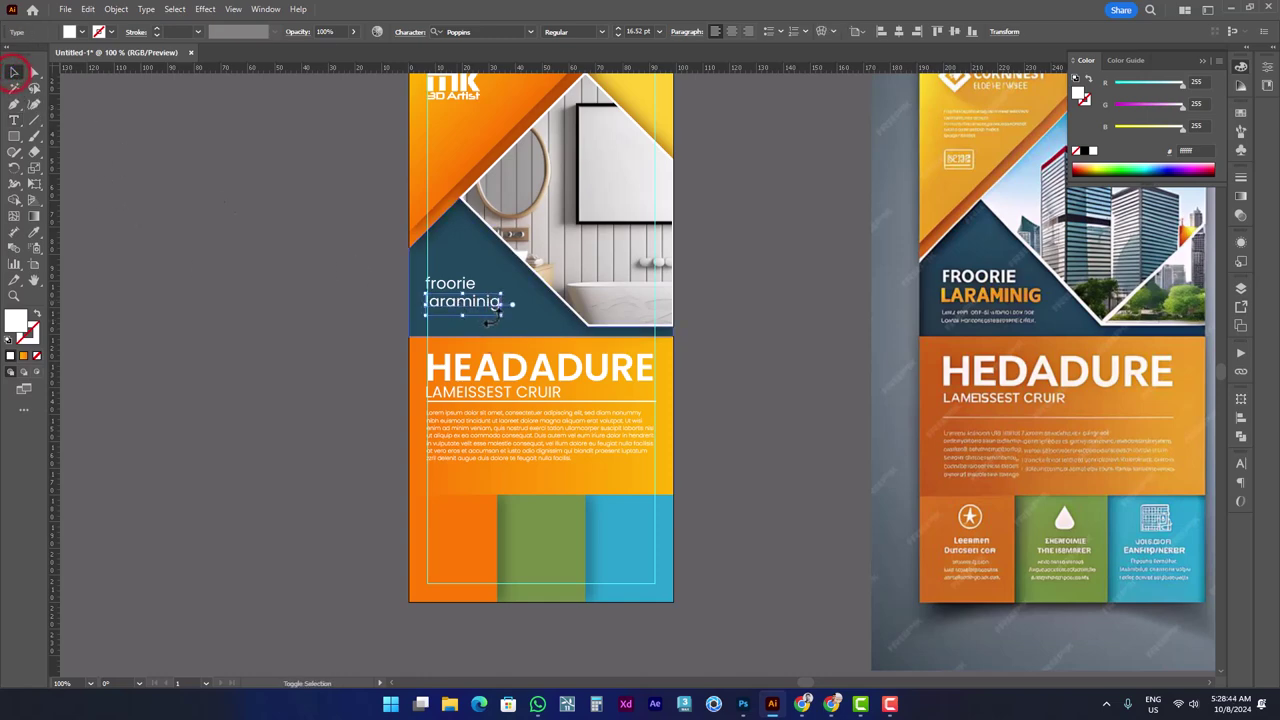
Make both caption lines uppercase in Poppins Medium.
left_click(470, 285)
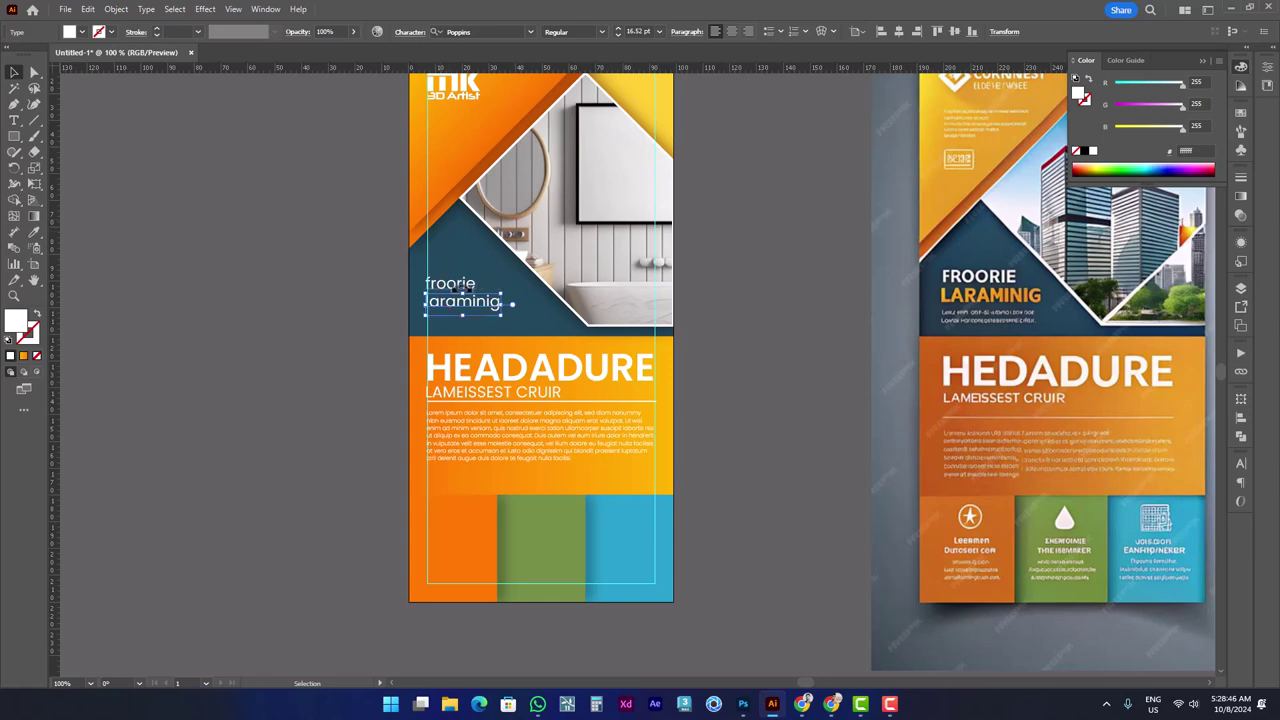
left_click(458, 284, "shift")
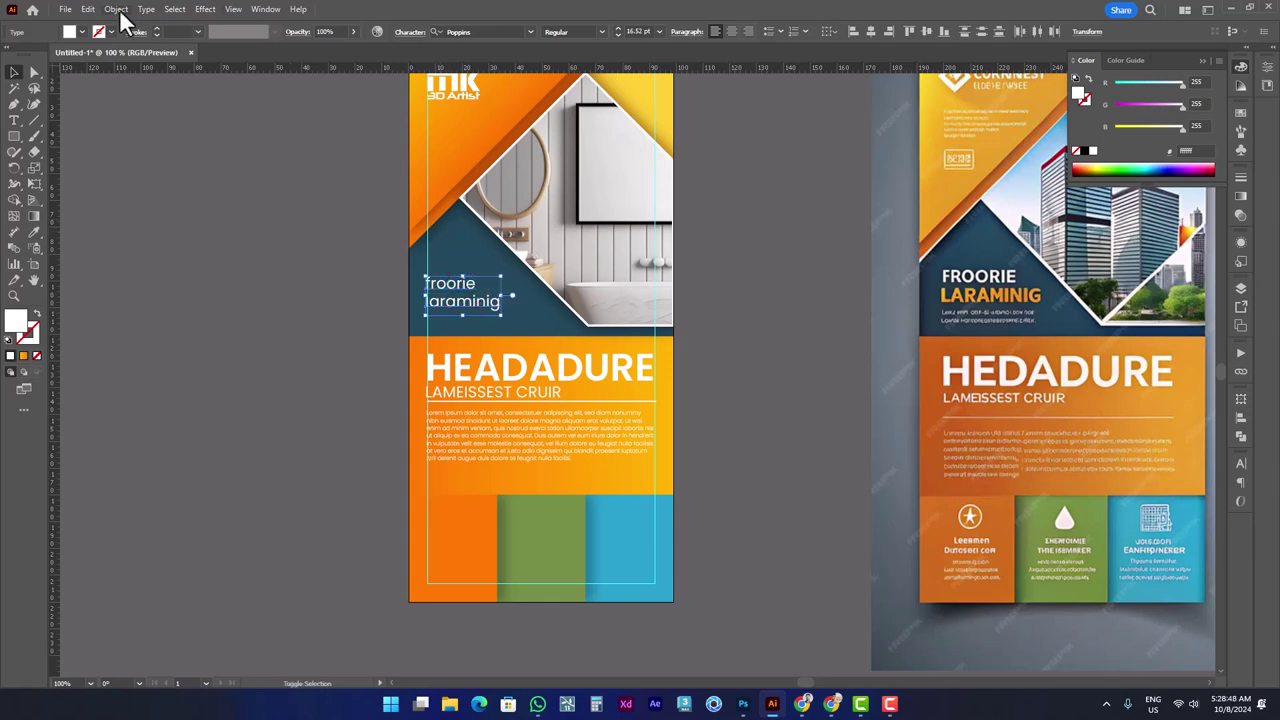
left_click(146, 9)
left_click(212, 216)
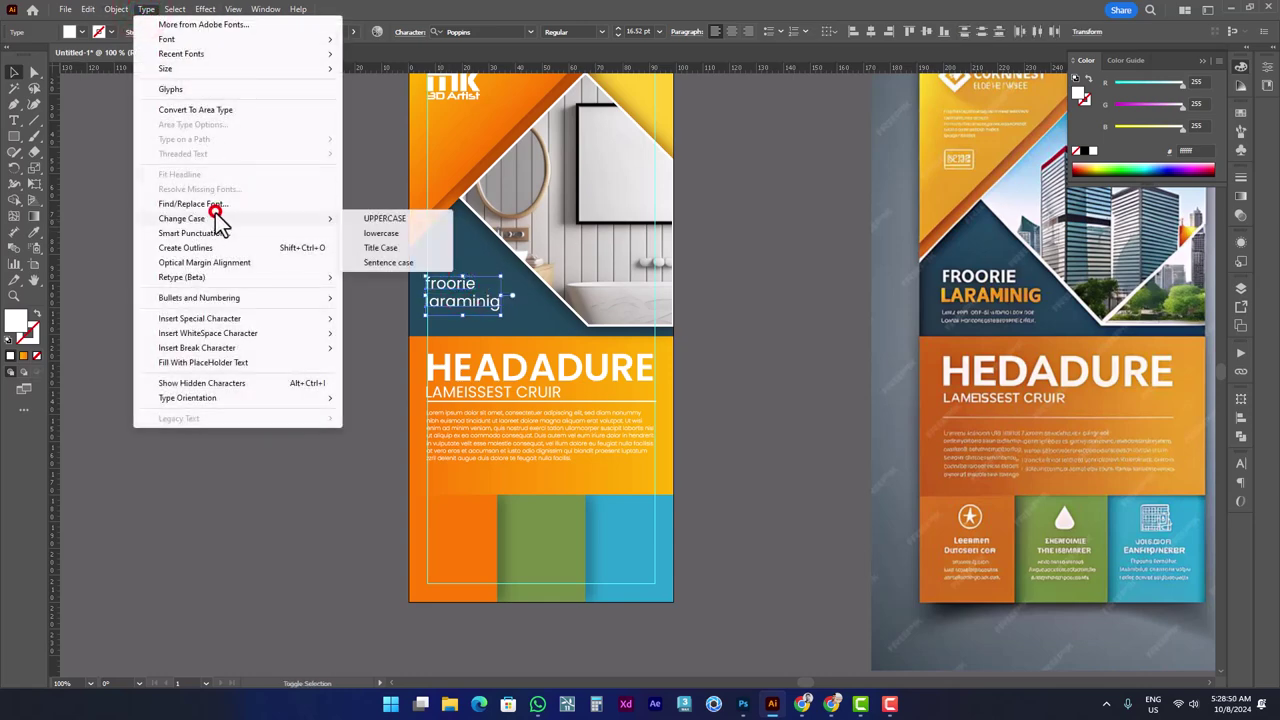
left_click(417, 218)
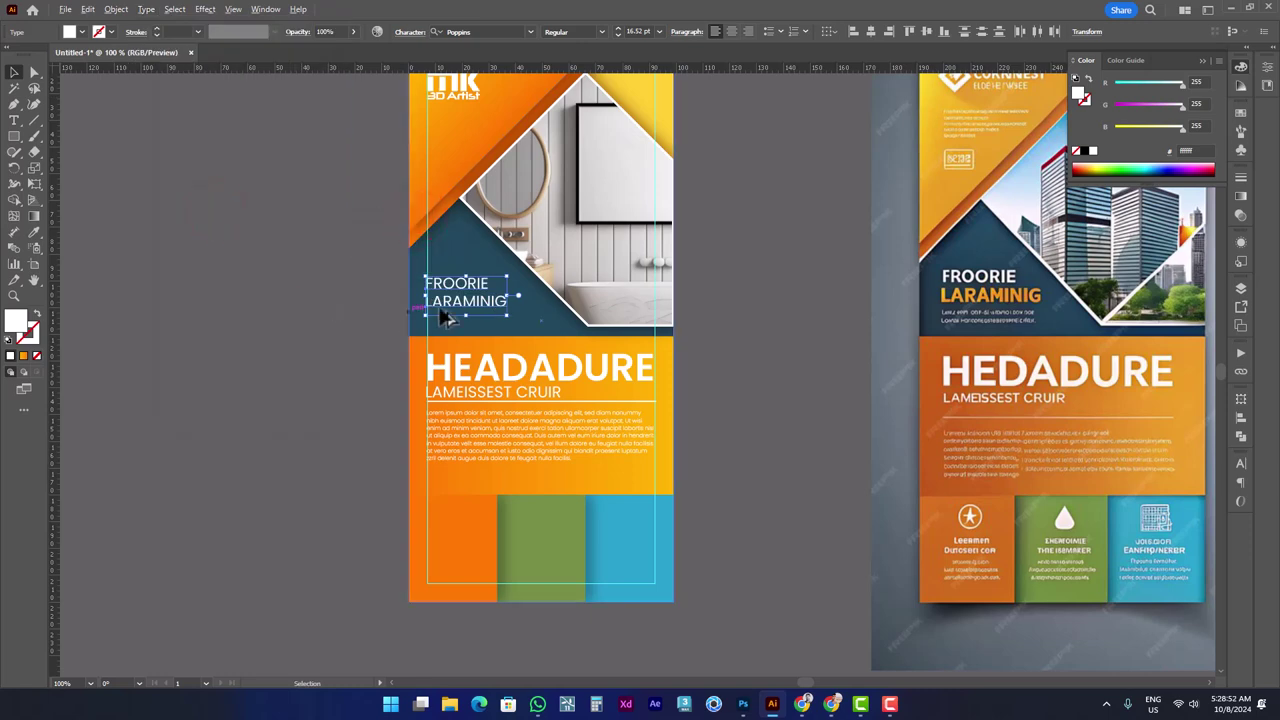
scroll(480, 310, "up", 2)
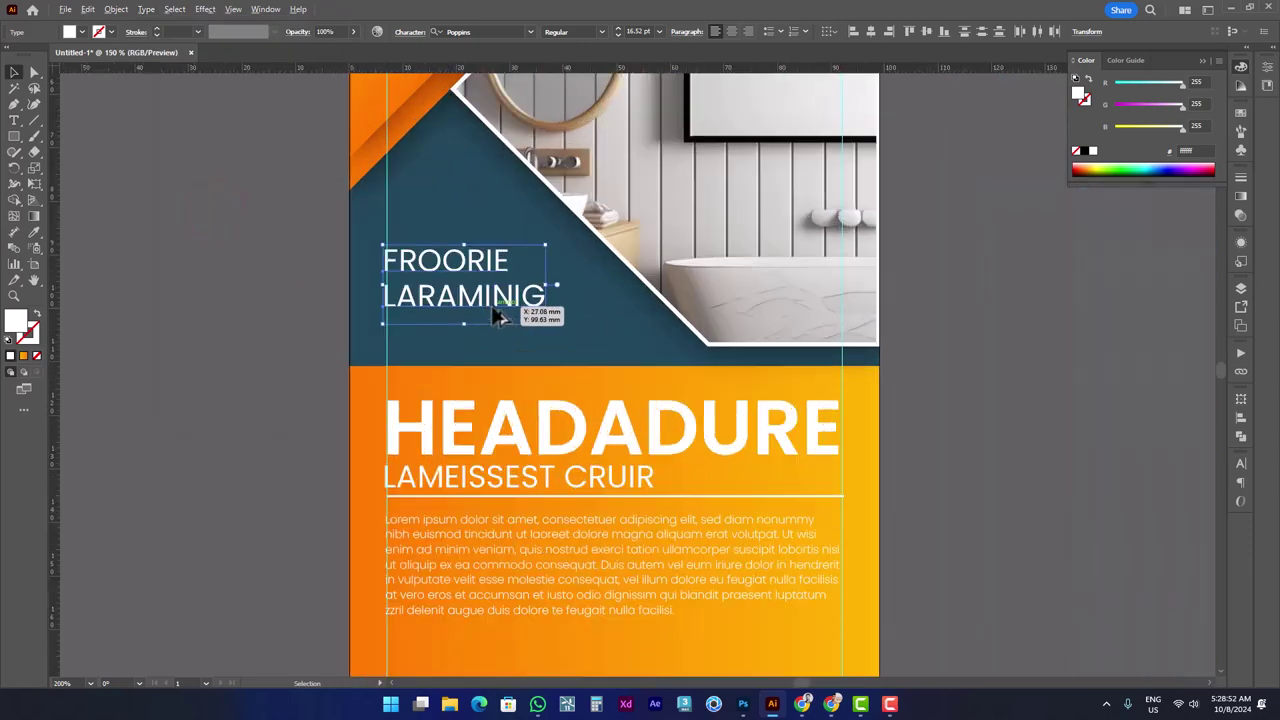
left_click(602, 32)
left_click(576, 163)
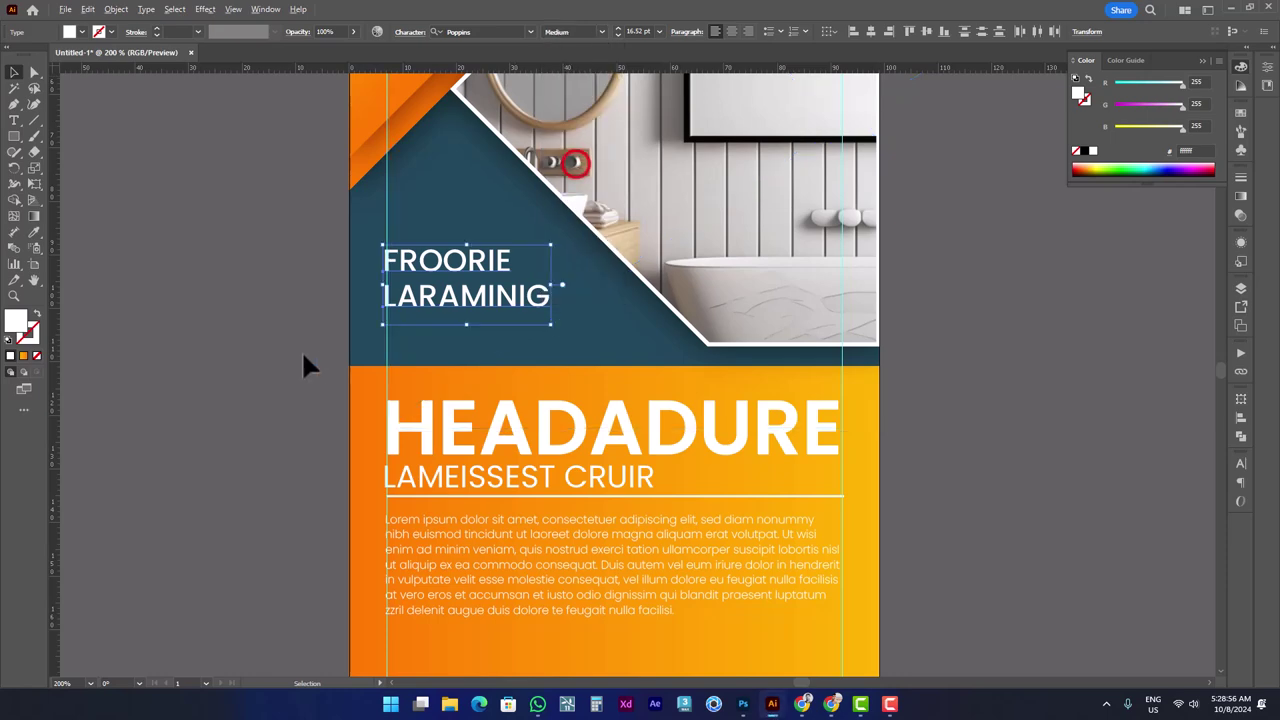
Shift the caption slightly right and enlarge LARAMINIG to about 20.3 pt.
scroll(305, 365, "down", 2)
scroll(508, 318, "up", 2)
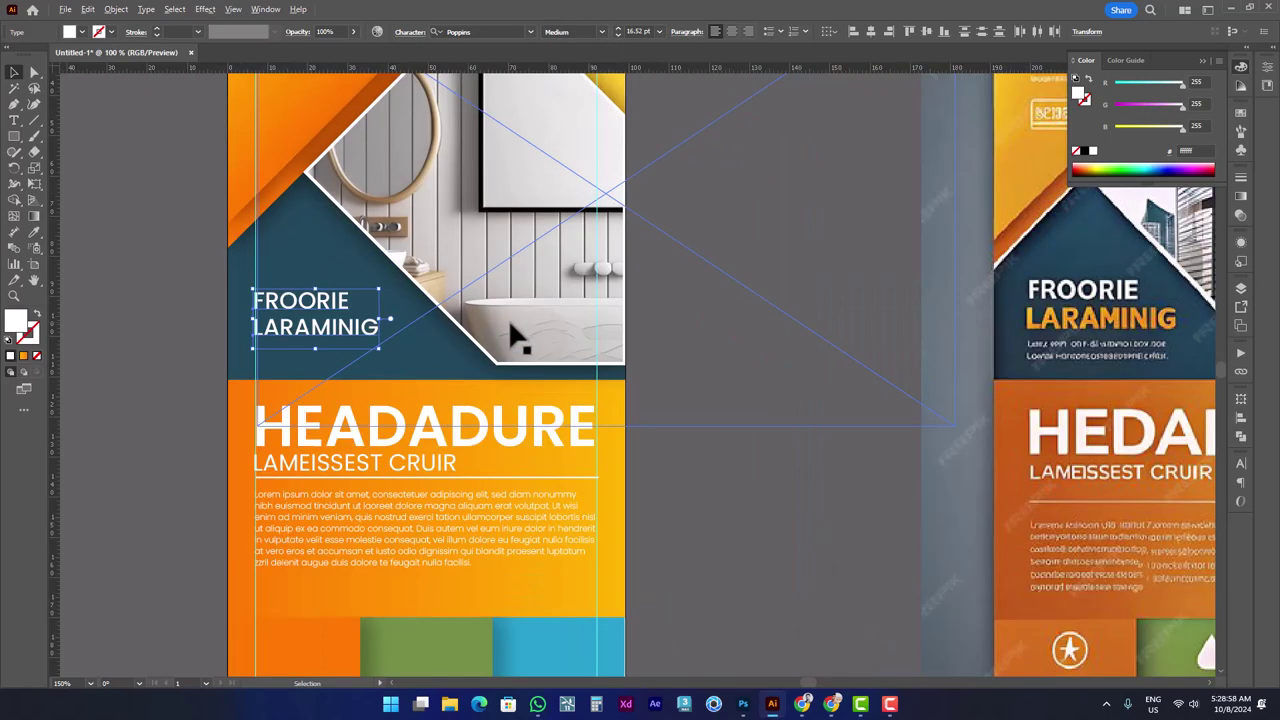
left_click(706, 486)
scroll(706, 490, "up", 2)
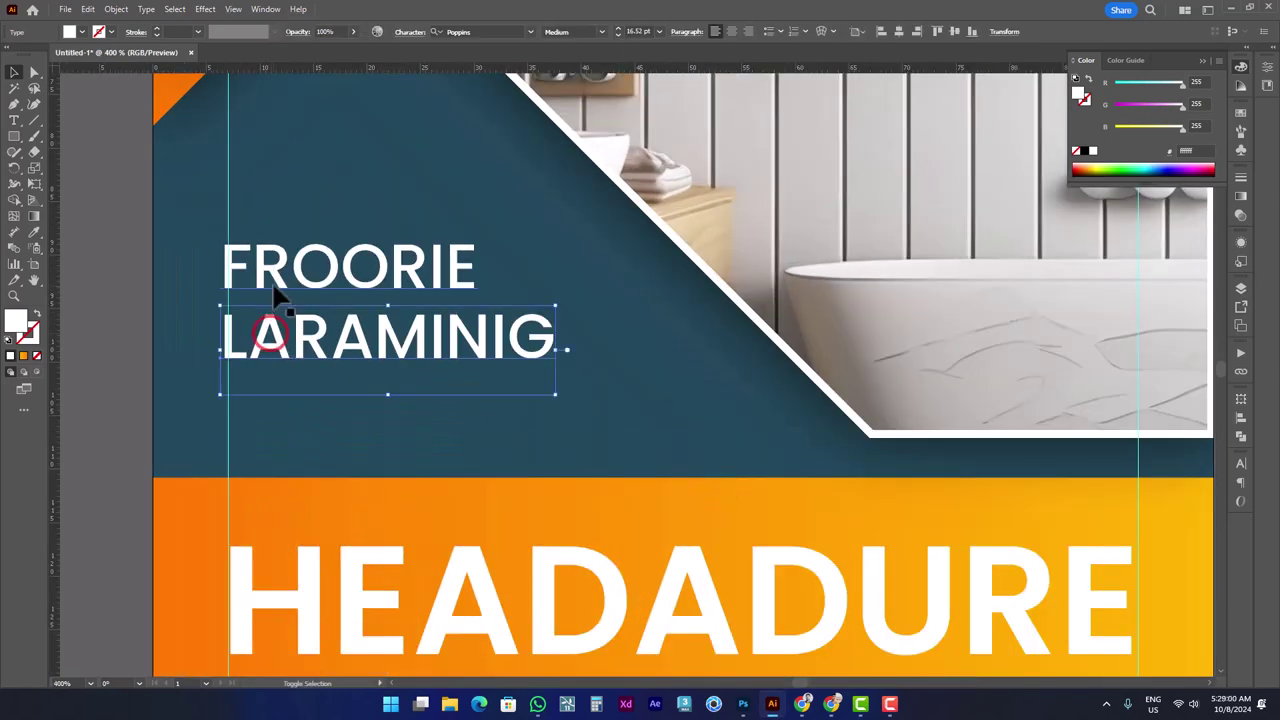
left_click_drag(271, 277, 280, 282)
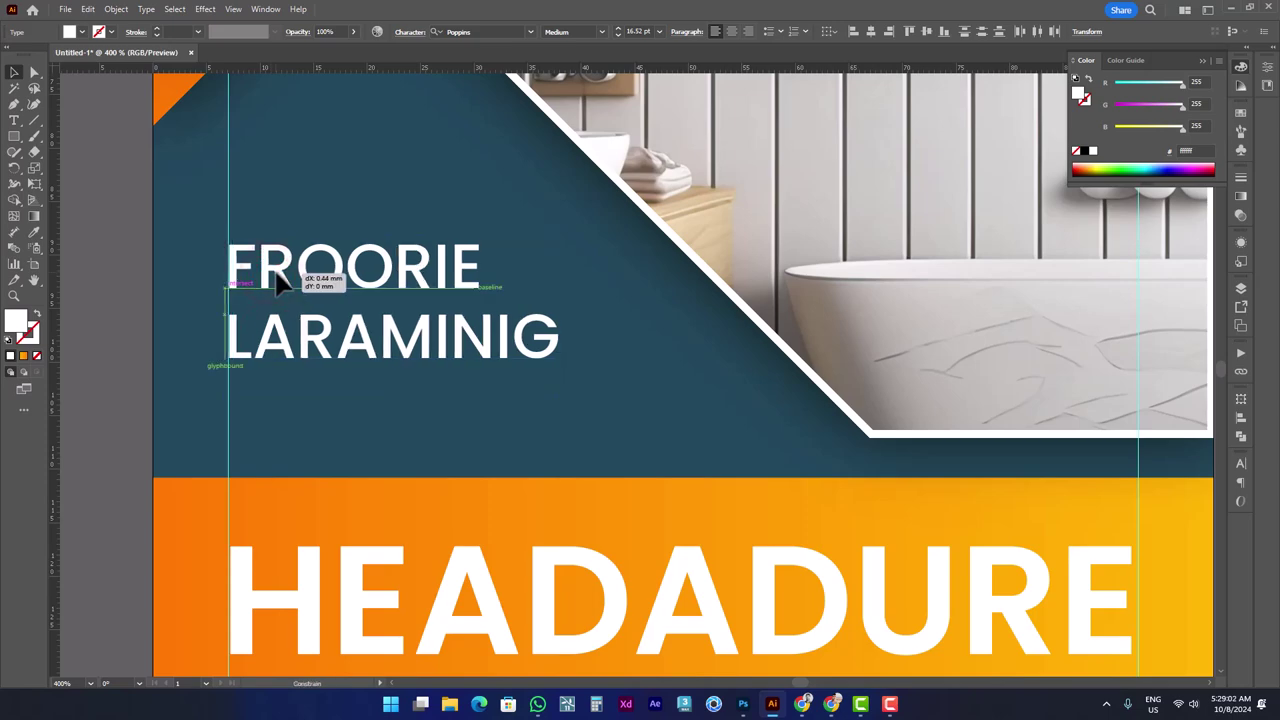
left_click(98, 275)
scroll(230, 320, "down", 1)
left_click(318, 340)
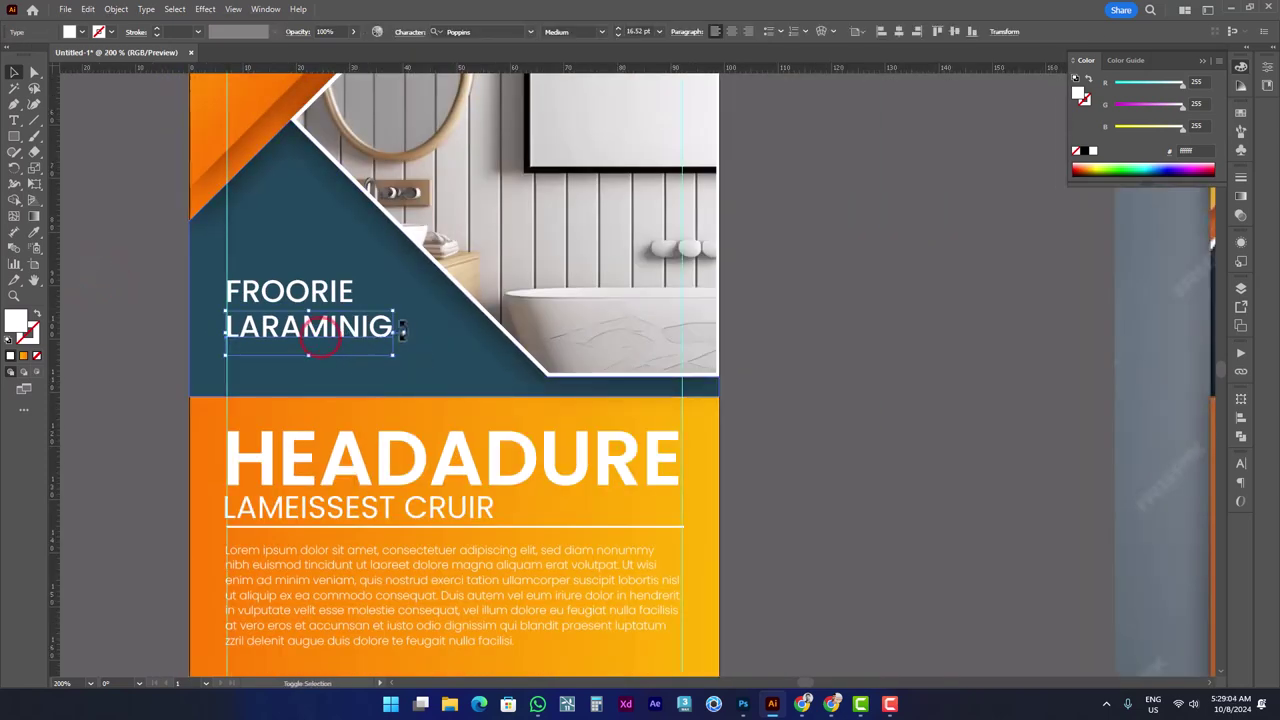
mouse_move(393, 330)
left_mouse_down()
mouse_move(372, 320)
mouse_move(386, 334)
left_mouse_up()
key("ctrl+minus")
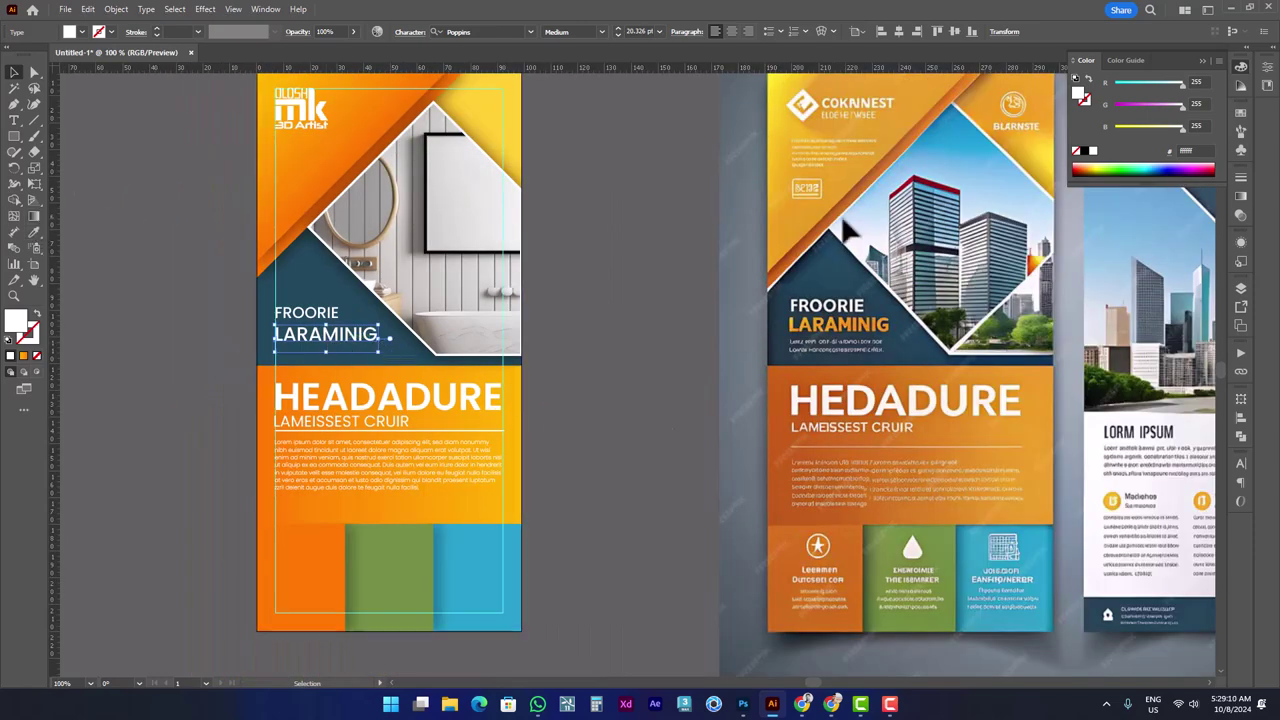
Add a new fill to the LARAMINIG text using the orange-yellow gradient swatch.
left_click(1241, 241)
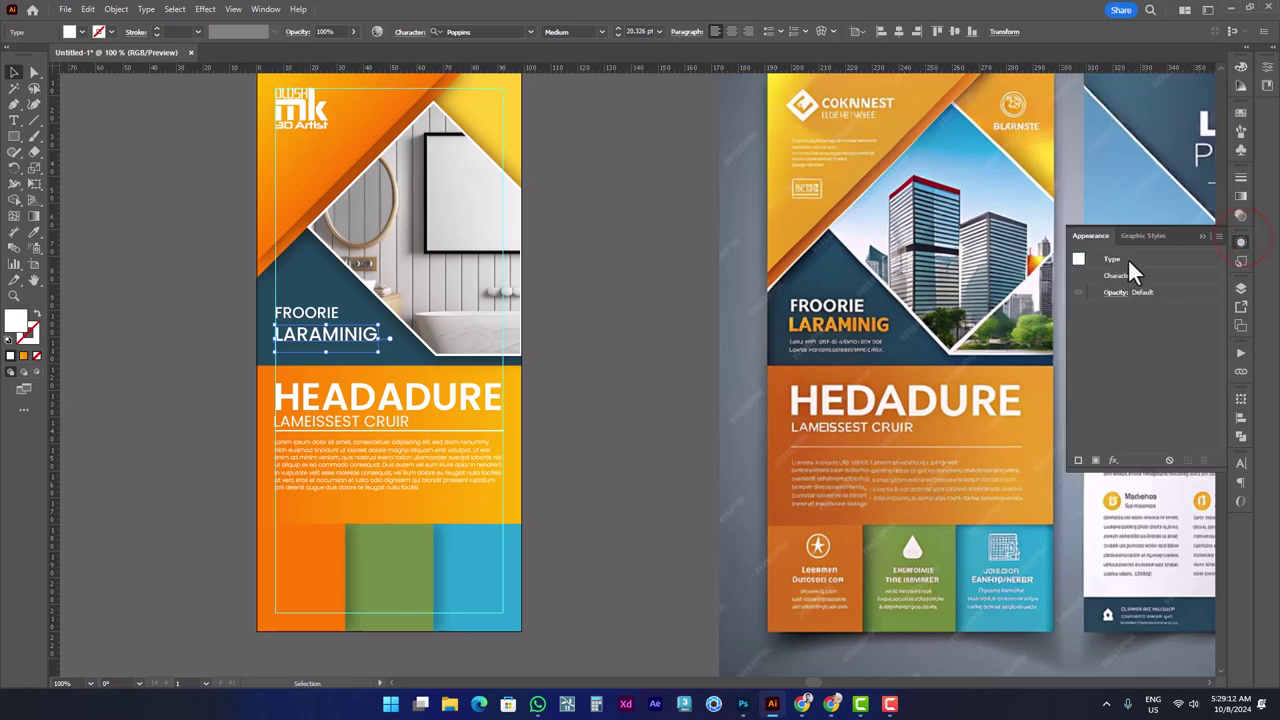
left_click(1128, 258)
left_click(1112, 462)
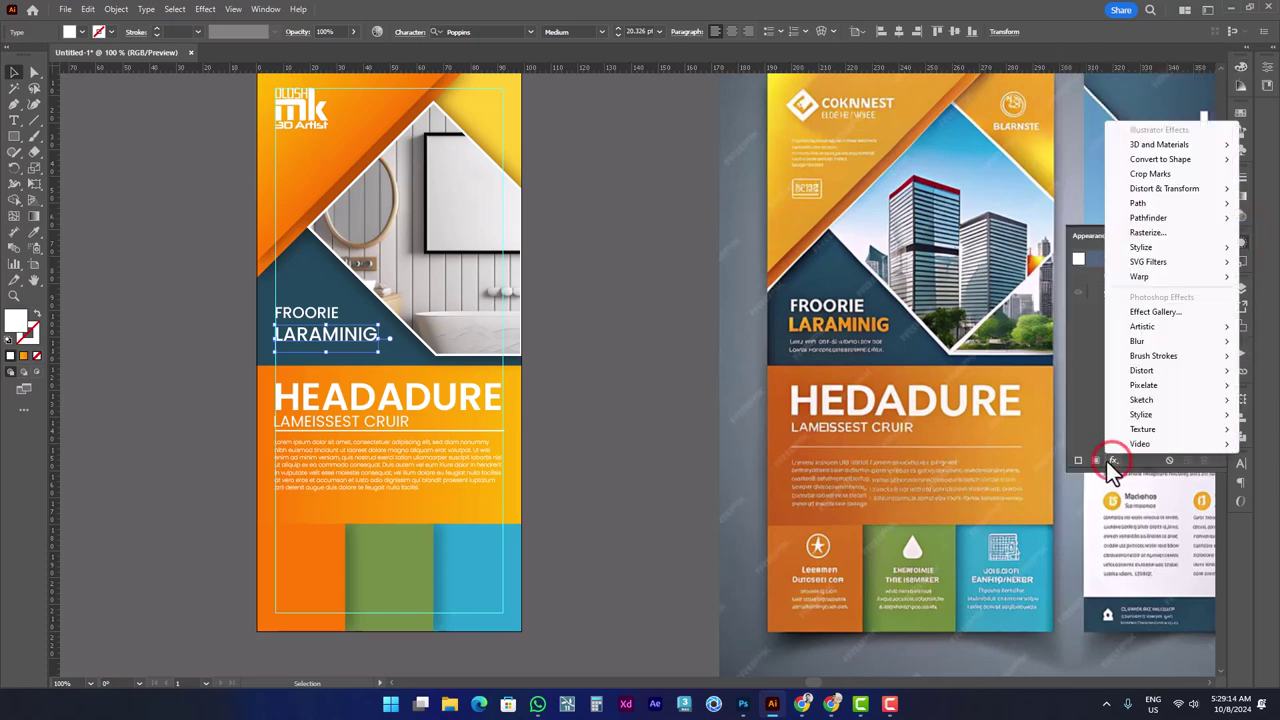
left_click(1099, 462)
left_click(1149, 309)
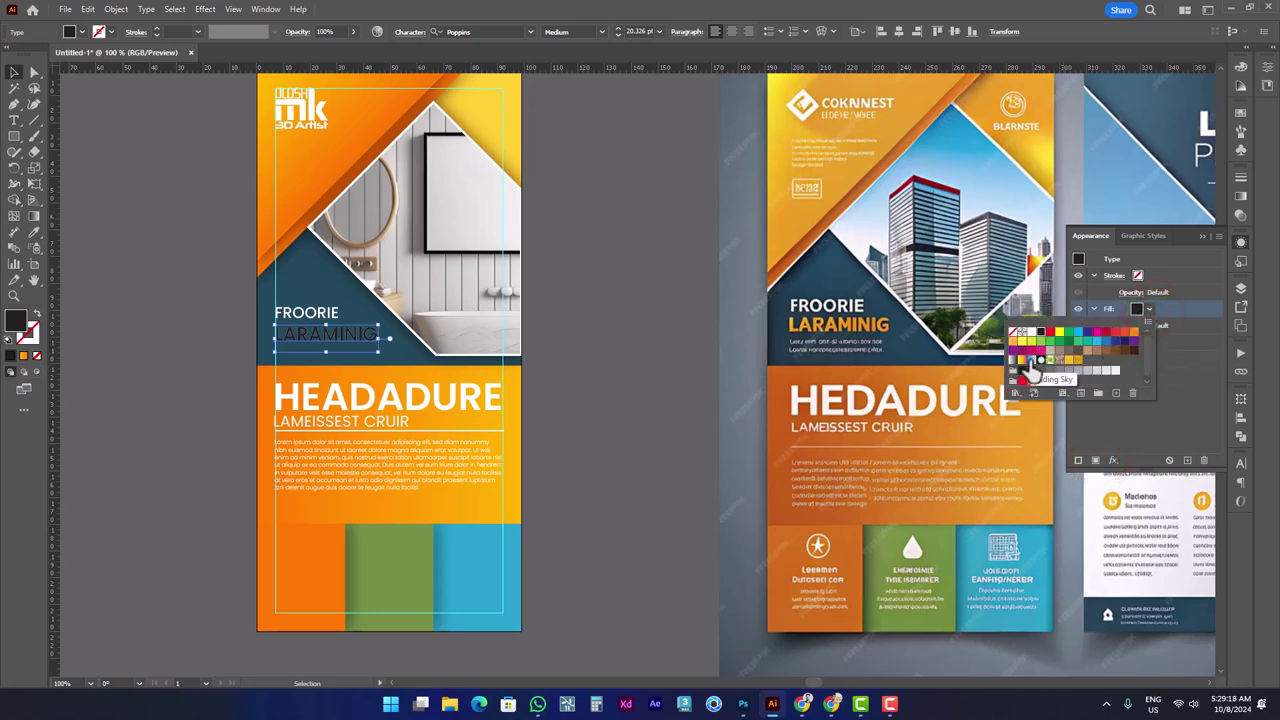
left_click(1023, 360)
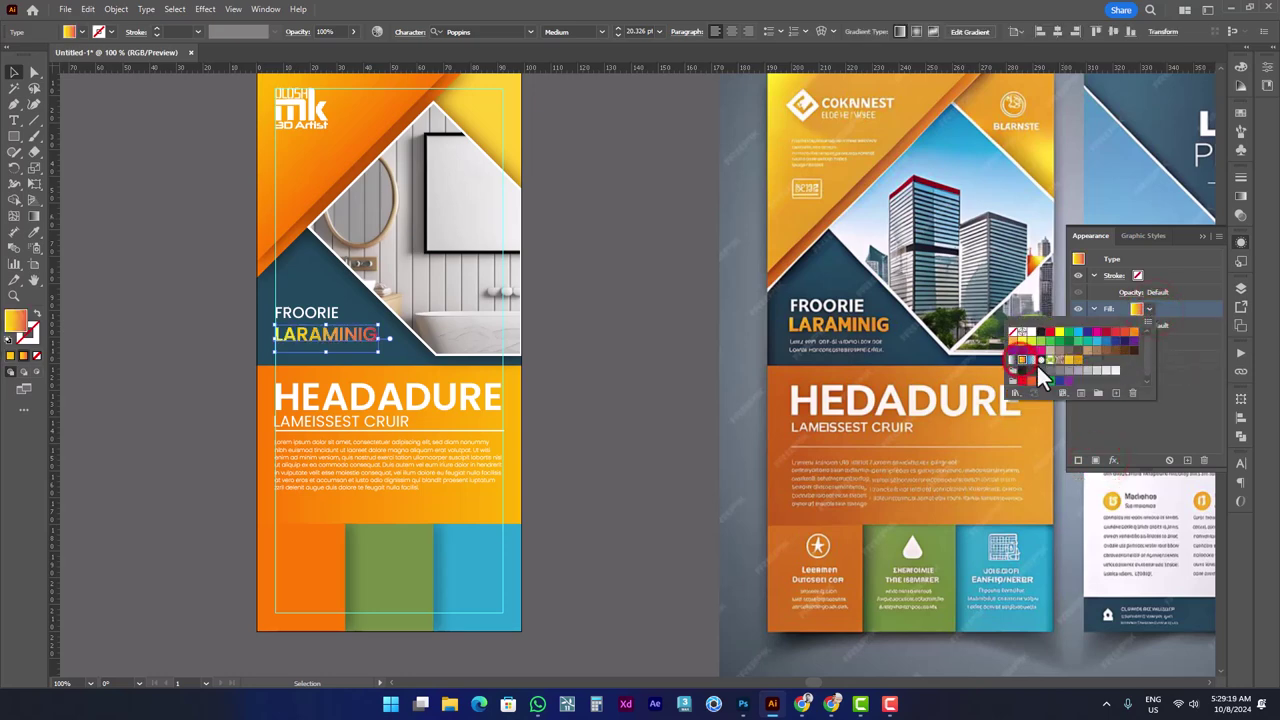
left_click(16, 200)
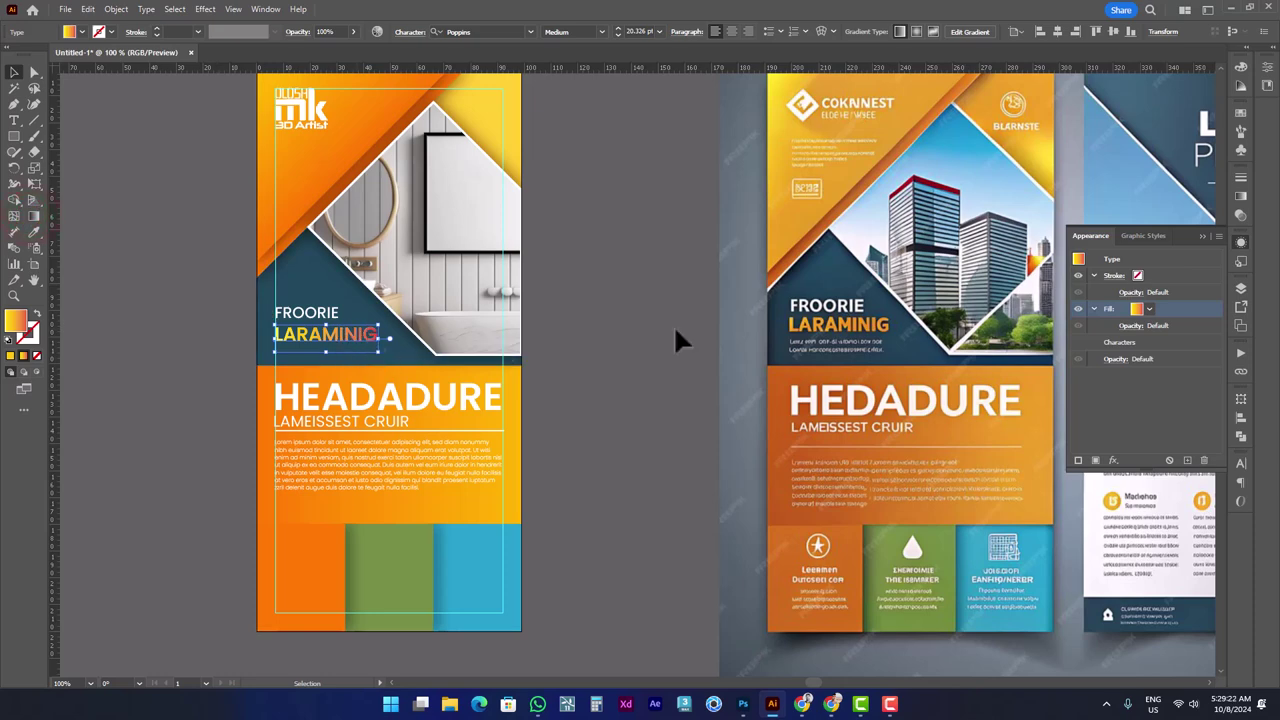
Angle the LARAMINIG gradient diagonally so it runs from yellow to red.
left_click(33, 215)
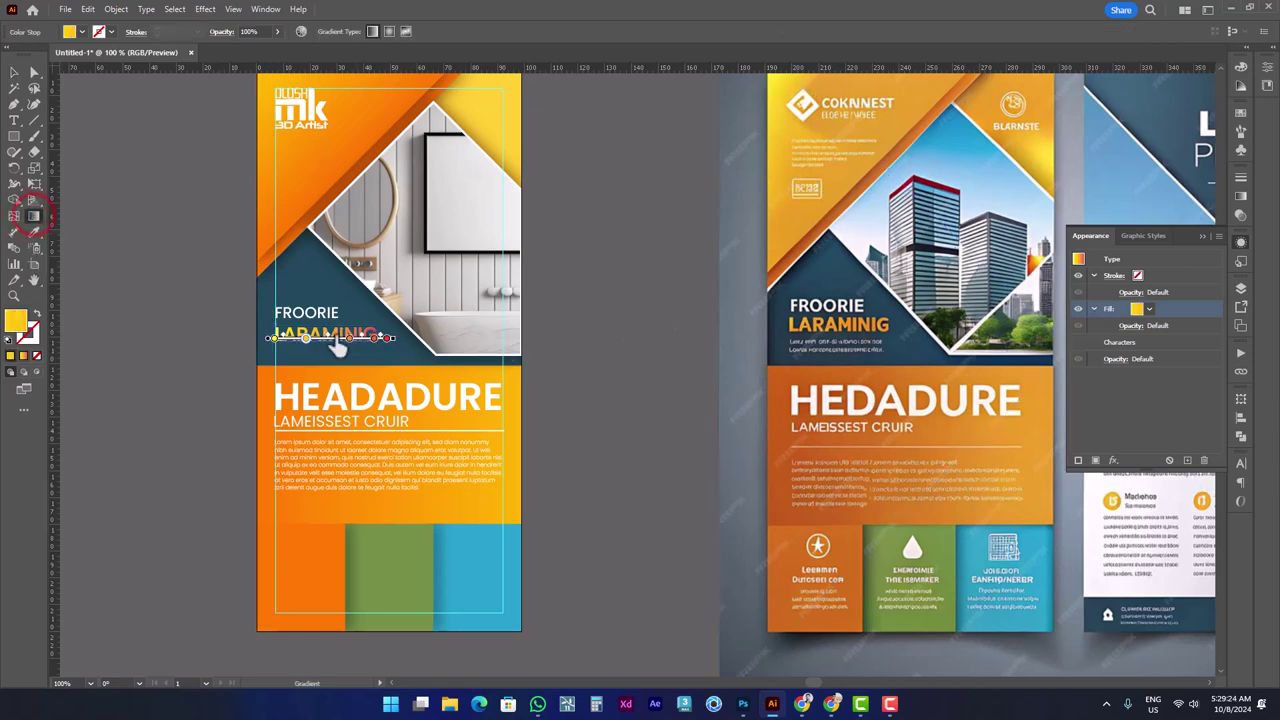
scroll(328, 352, "up", 4)
left_click_drag(345, 280, 344, 343)
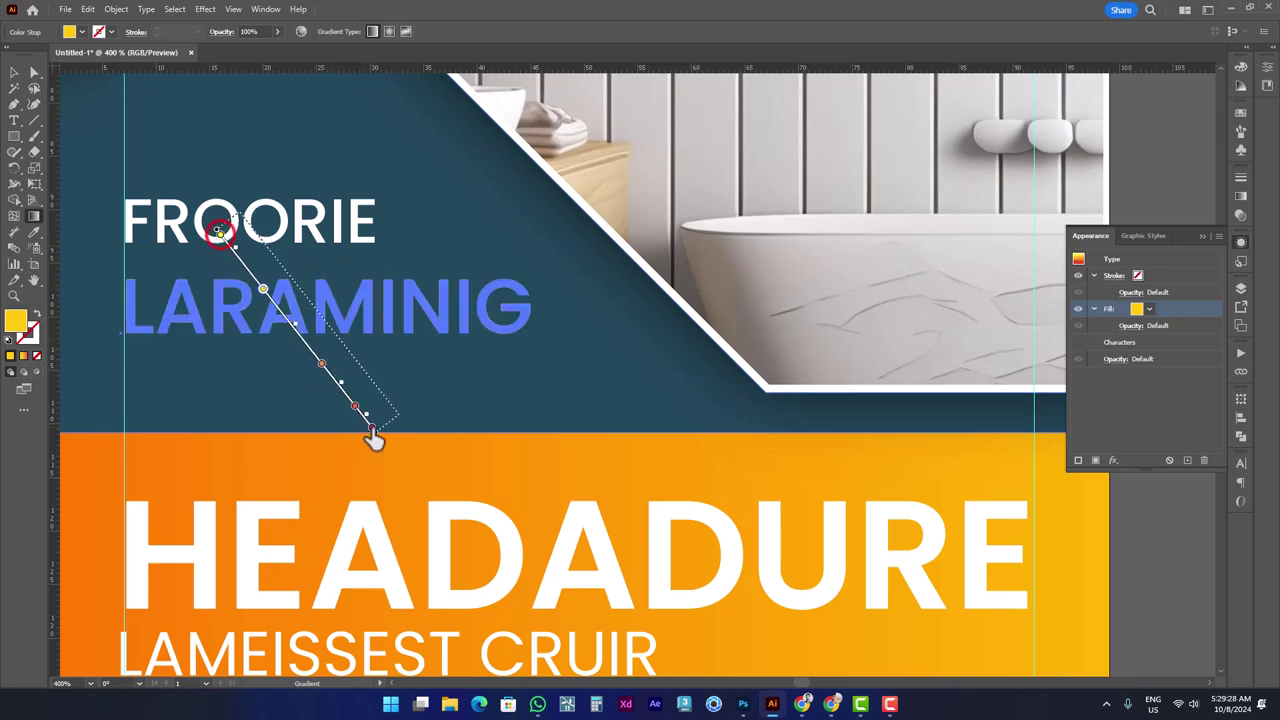
left_click_drag(218, 228, 427, 383)
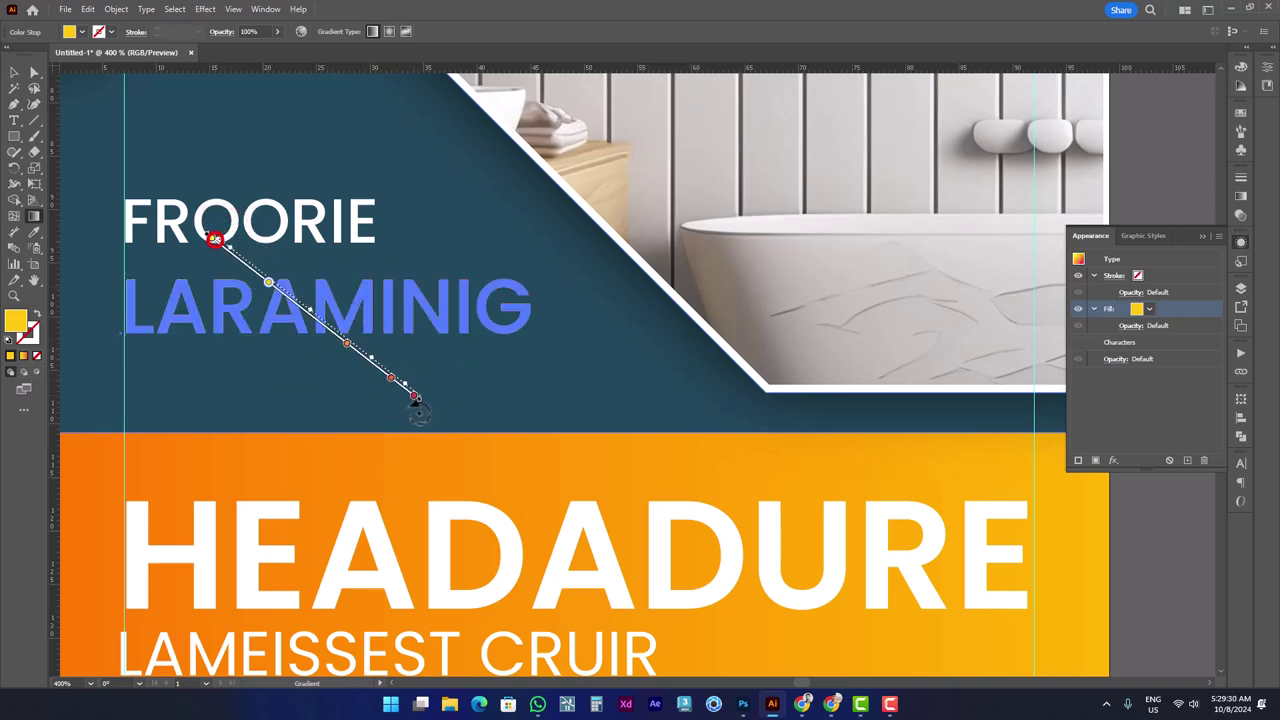
left_click_drag(243, 207, 451, 447)
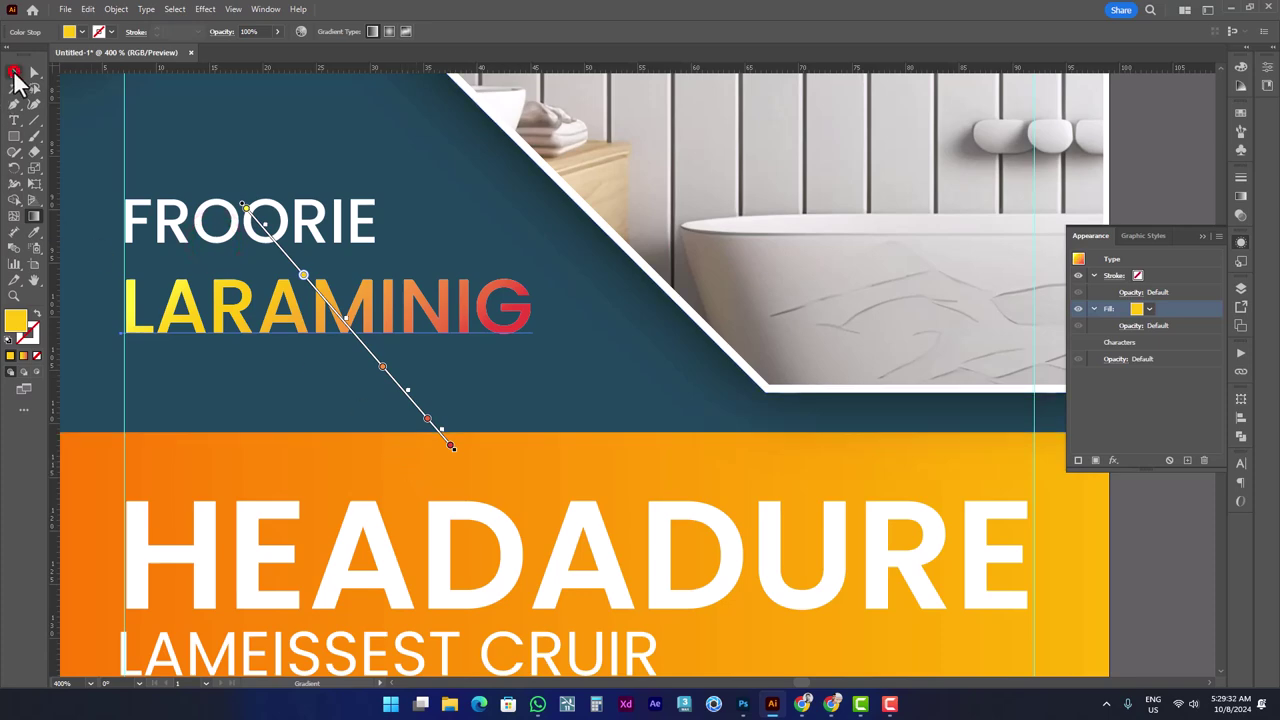
left_click(14, 73)
Nudge the FROORIE and LARAMINIG lines up together slightly, then deselect.
left_click(609, 371)
scroll(560, 368, "down", 2)
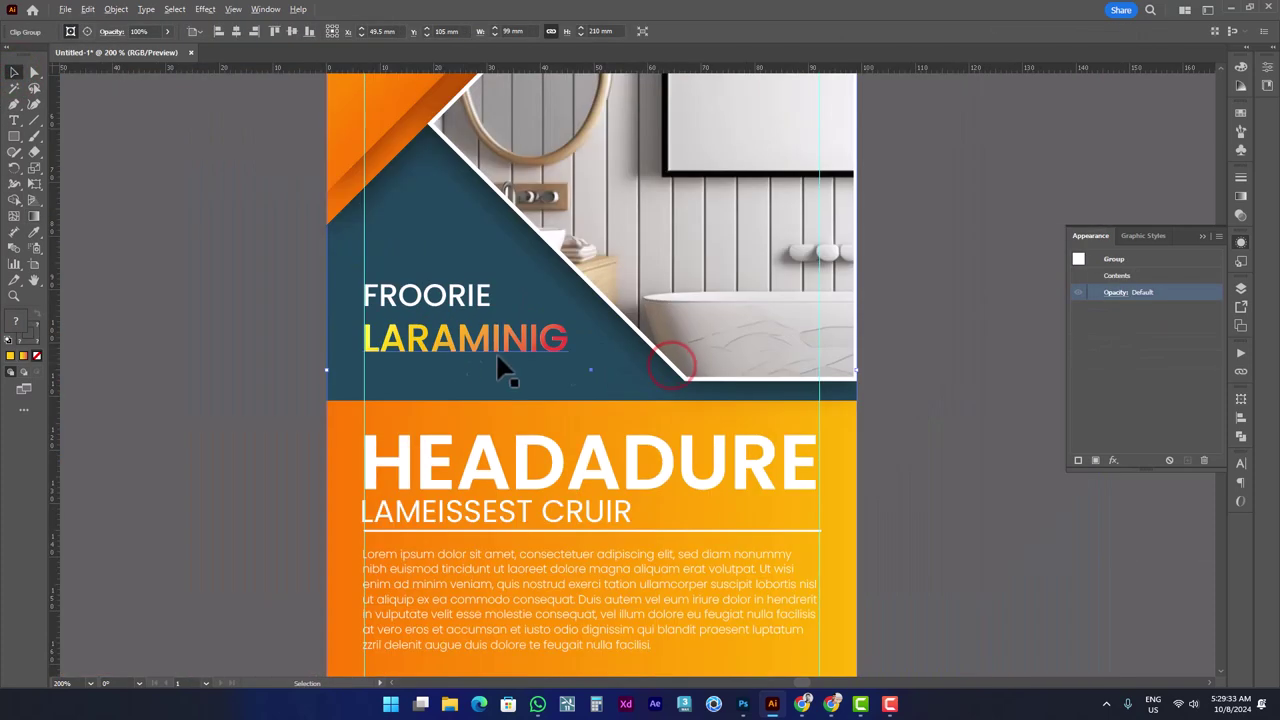
scroll(452, 312, "down", 3)
scroll(452, 312, "up", 3)
left_click(455, 310)
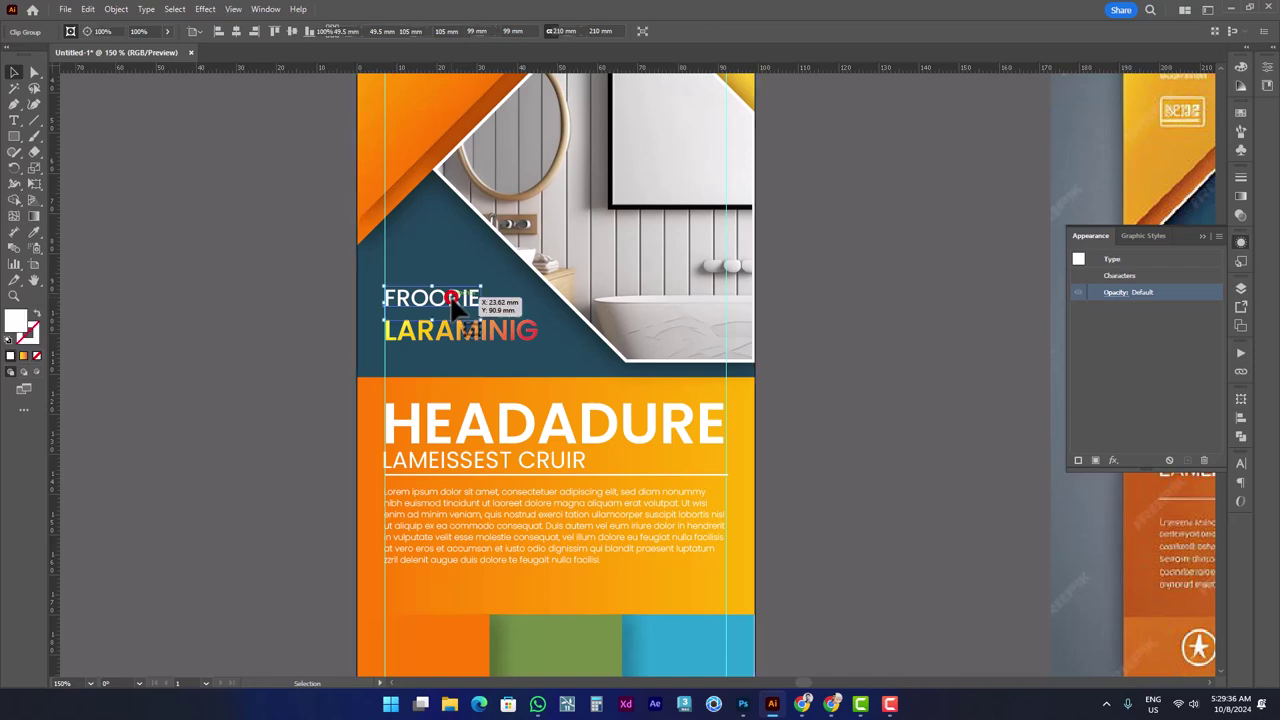
left_click(465, 332)
scroll(470, 335, "down", 3)
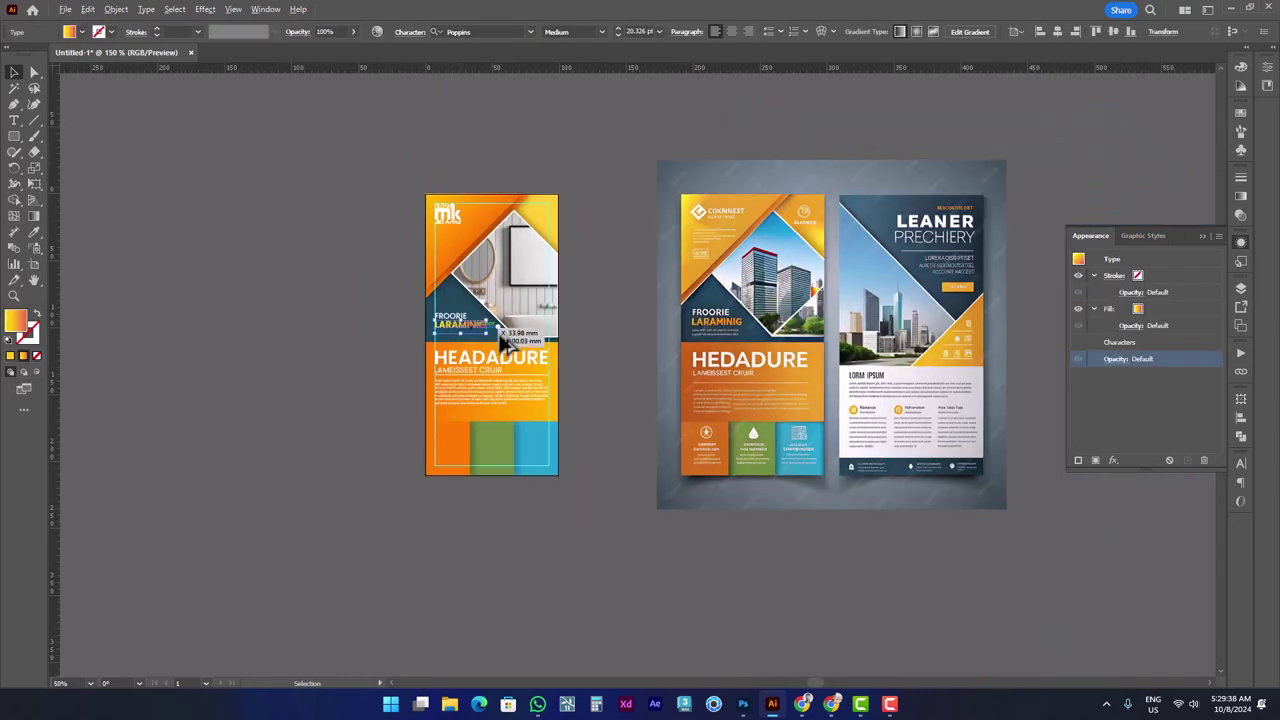
scroll(557, 357, "up", 1)
scroll(557, 349, "up", 2)
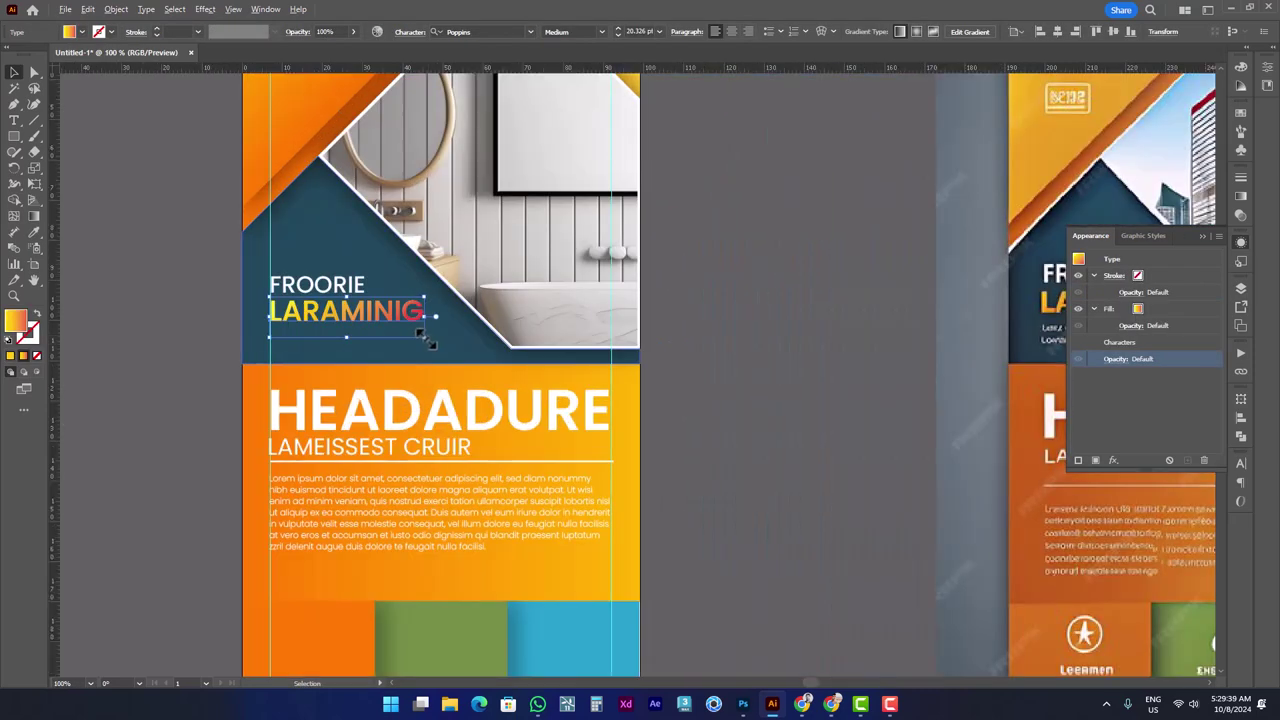
left_click(334, 285, "shift")
left_click_drag(334, 293, 337, 288)
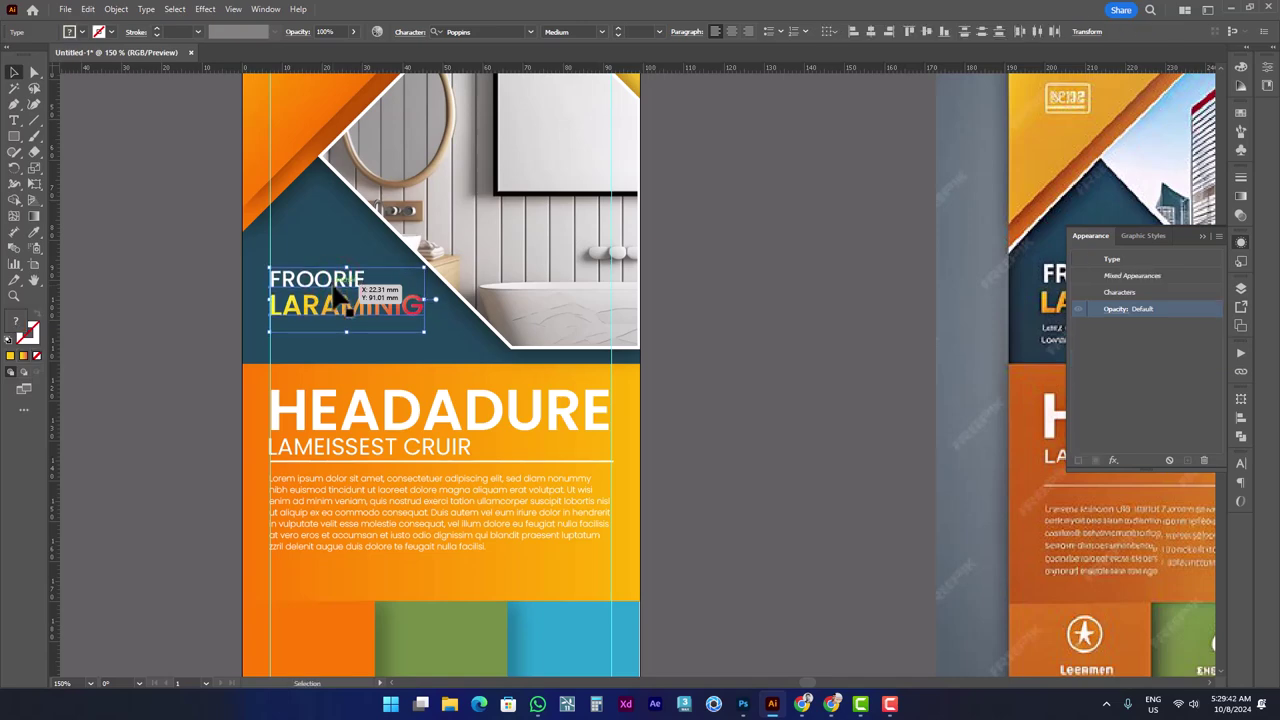
left_click(158, 208)
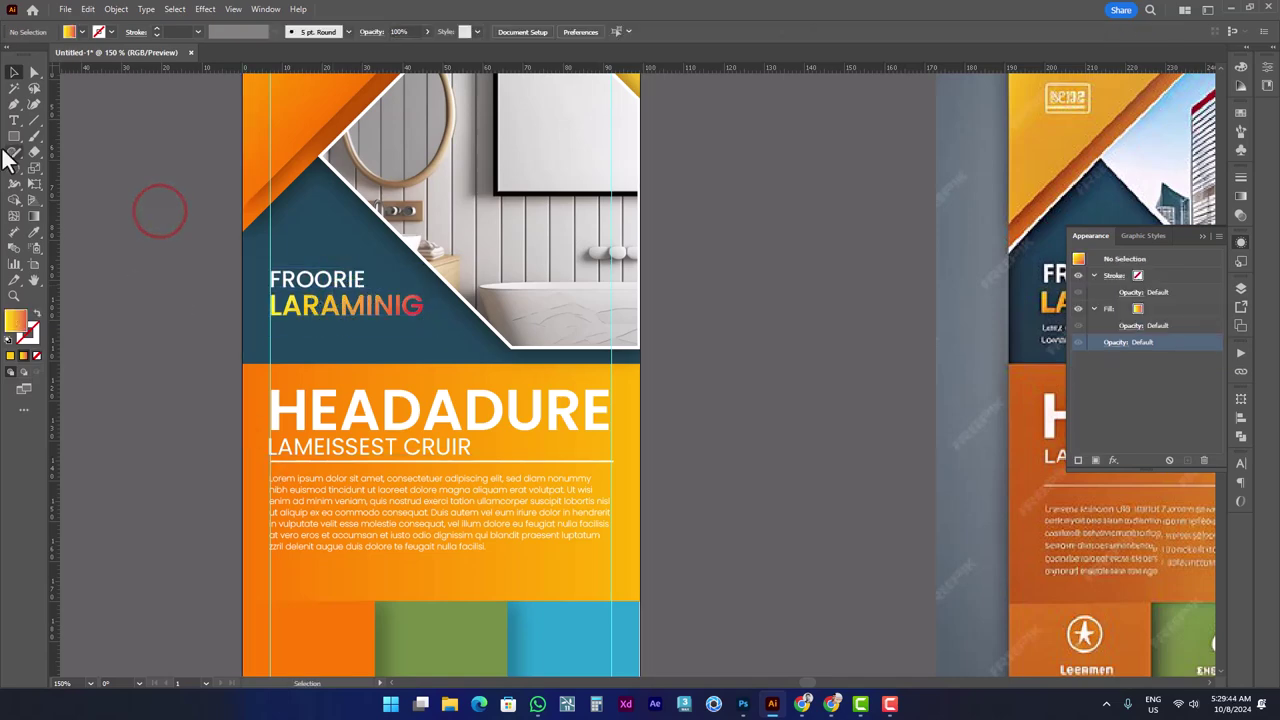
Draw a small area text box of placeholder text beneath LARAMINIG.
left_click(14, 120)
key("v")
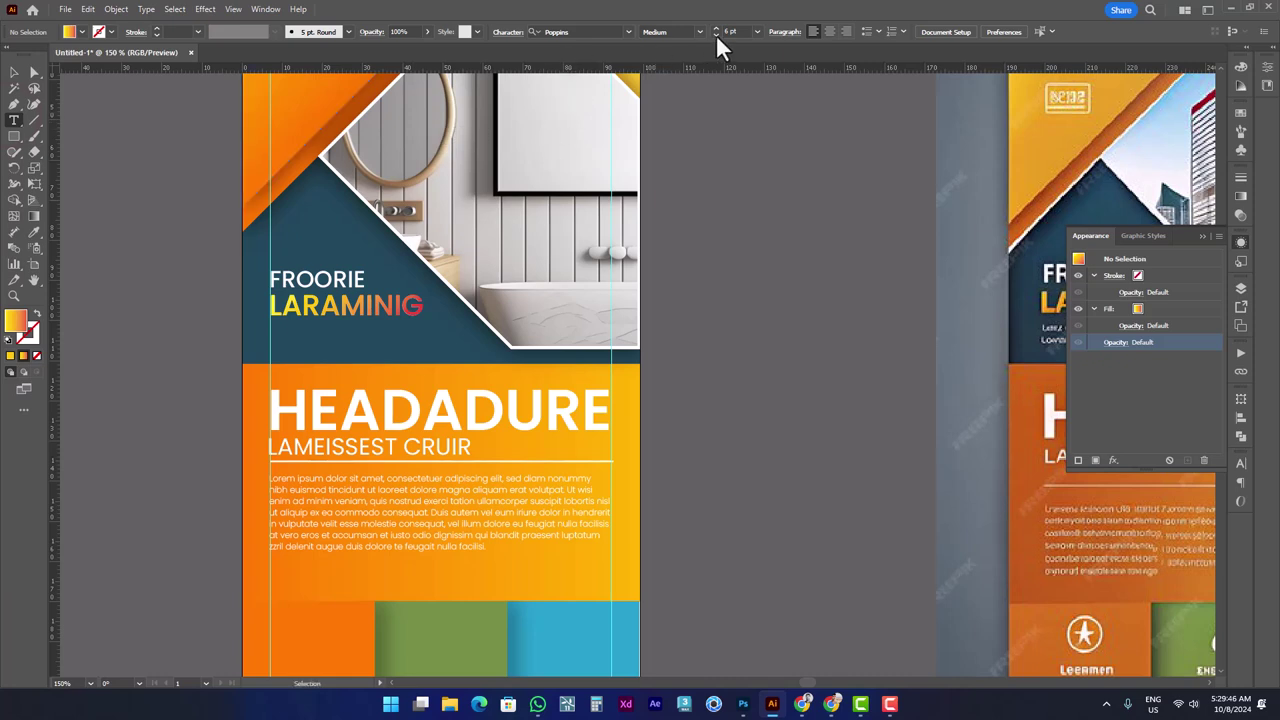
left_click_drag(290, 343, 330, 355)
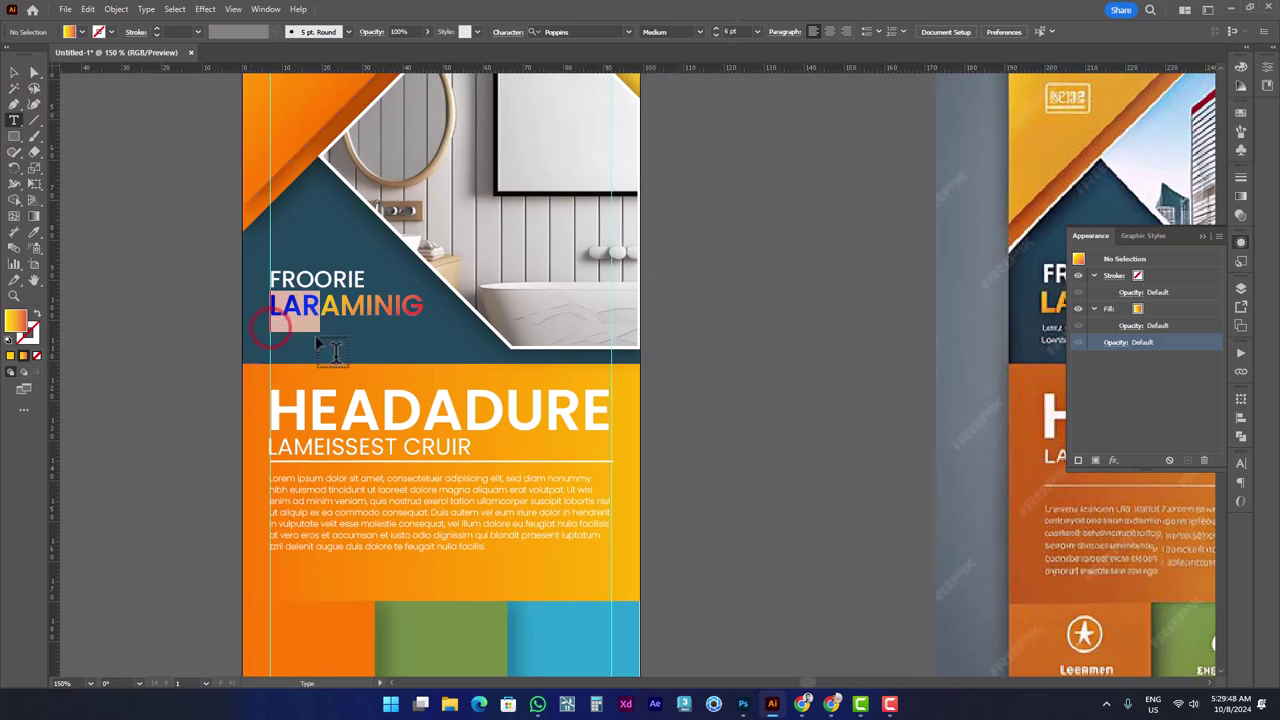
left_click(14, 71)
left_click(77, 131)
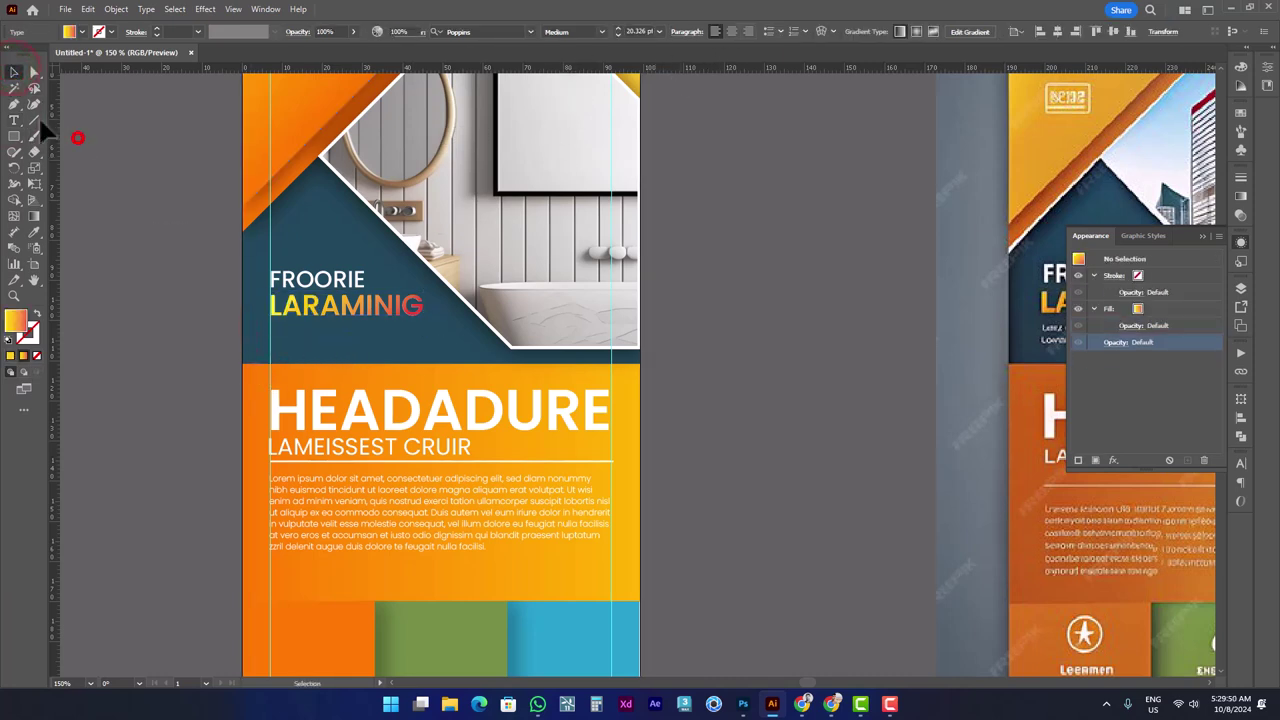
left_click(14, 120)
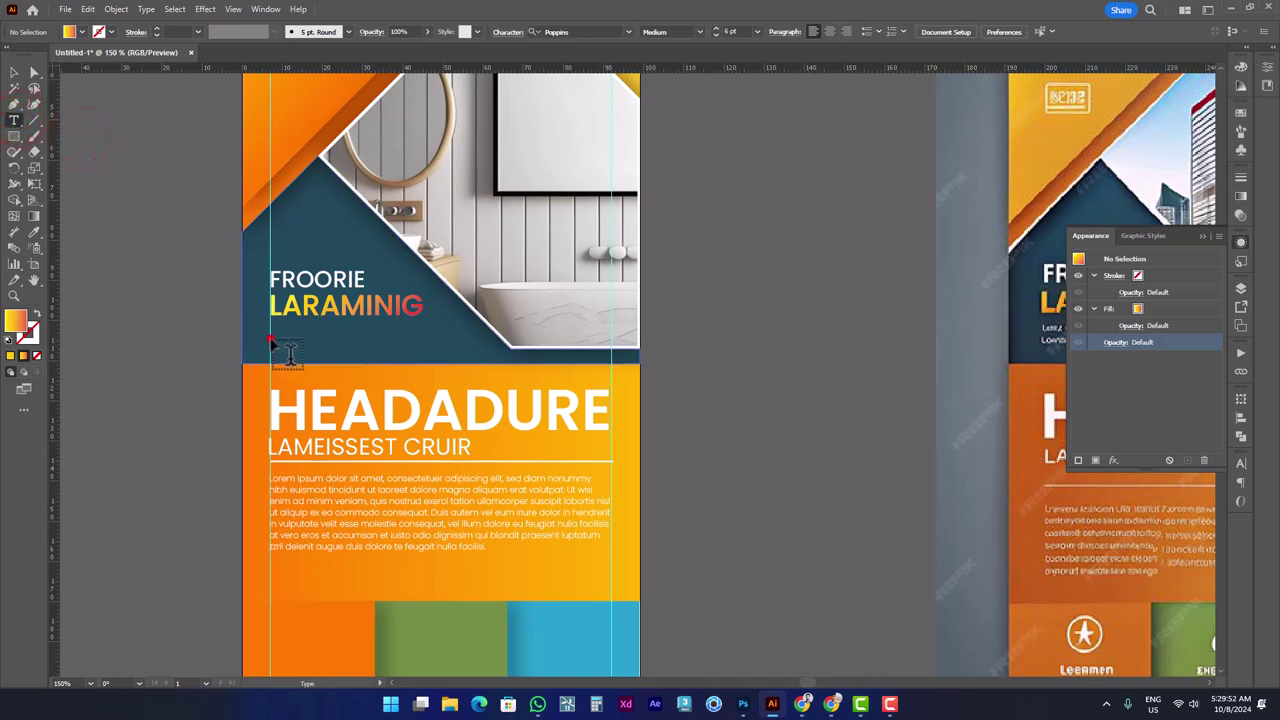
left_click_drag(270, 340, 445, 364)
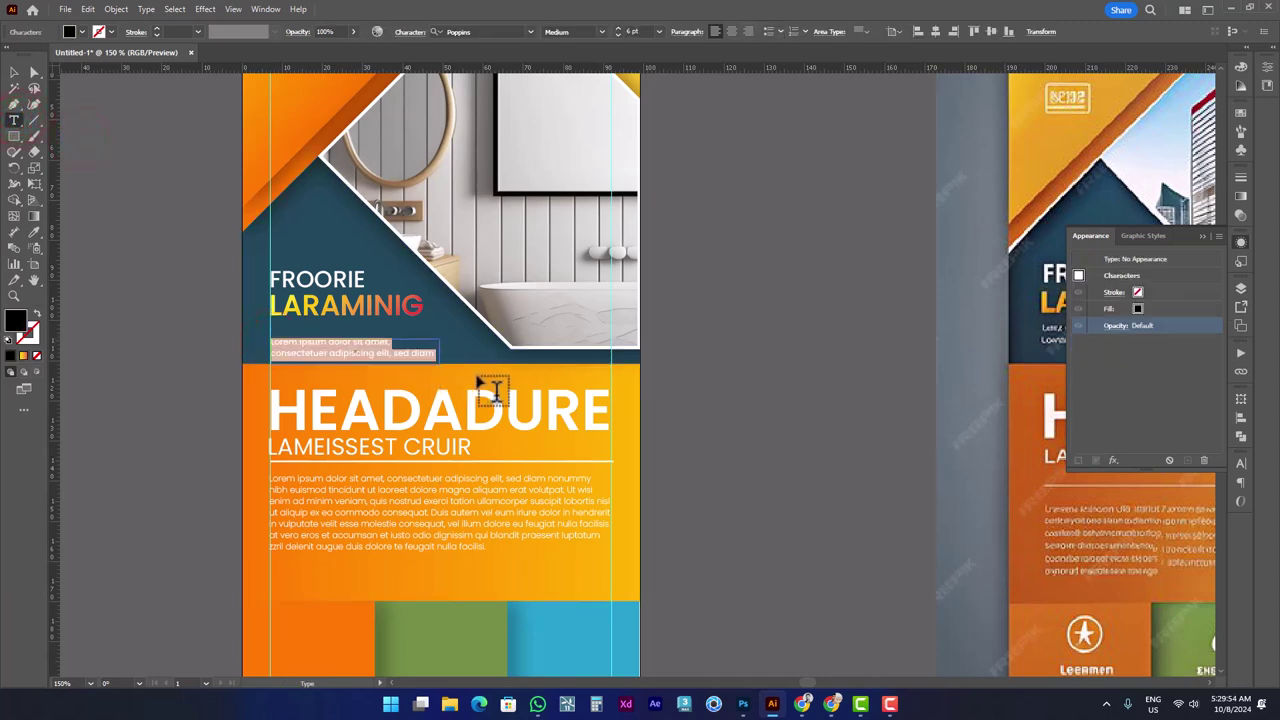
Move the small Lorem ipsum text up under LARAMINIG and fill it white.
left_click(15, 74)
left_click_drag(297, 334, 301, 322)
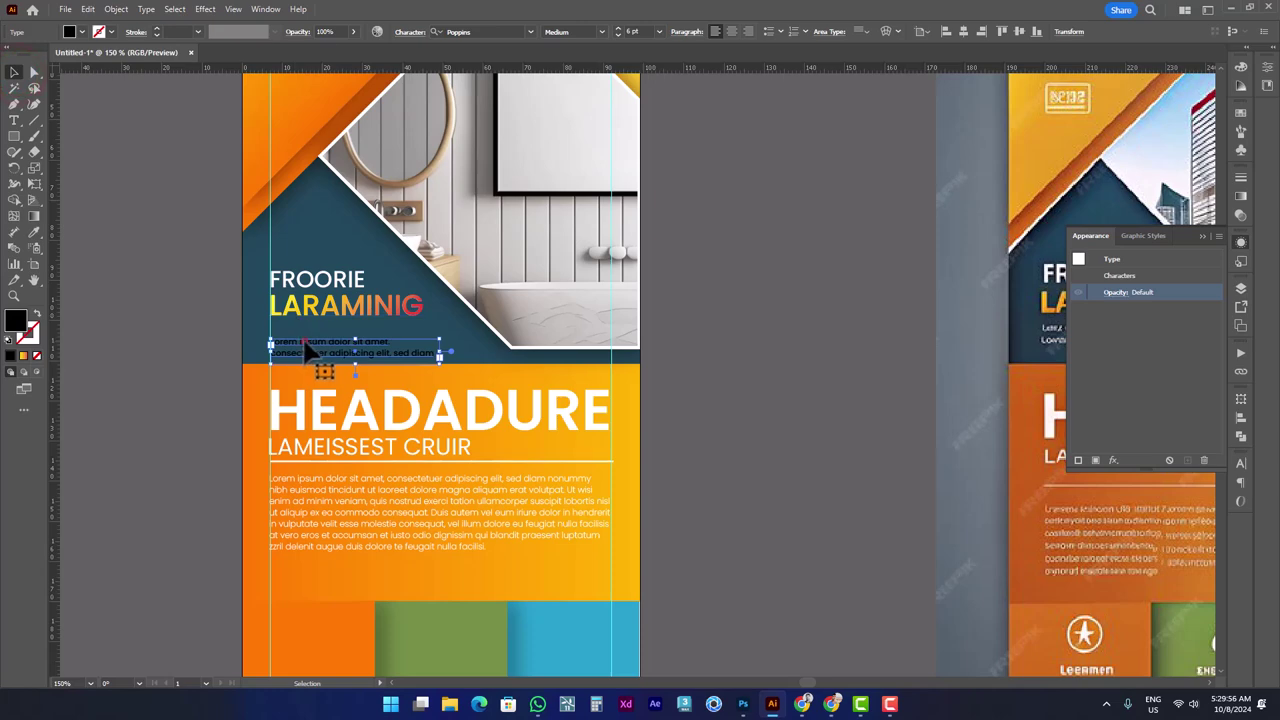
left_click(1240, 66)
left_click(1093, 150)
left_click(735, 315)
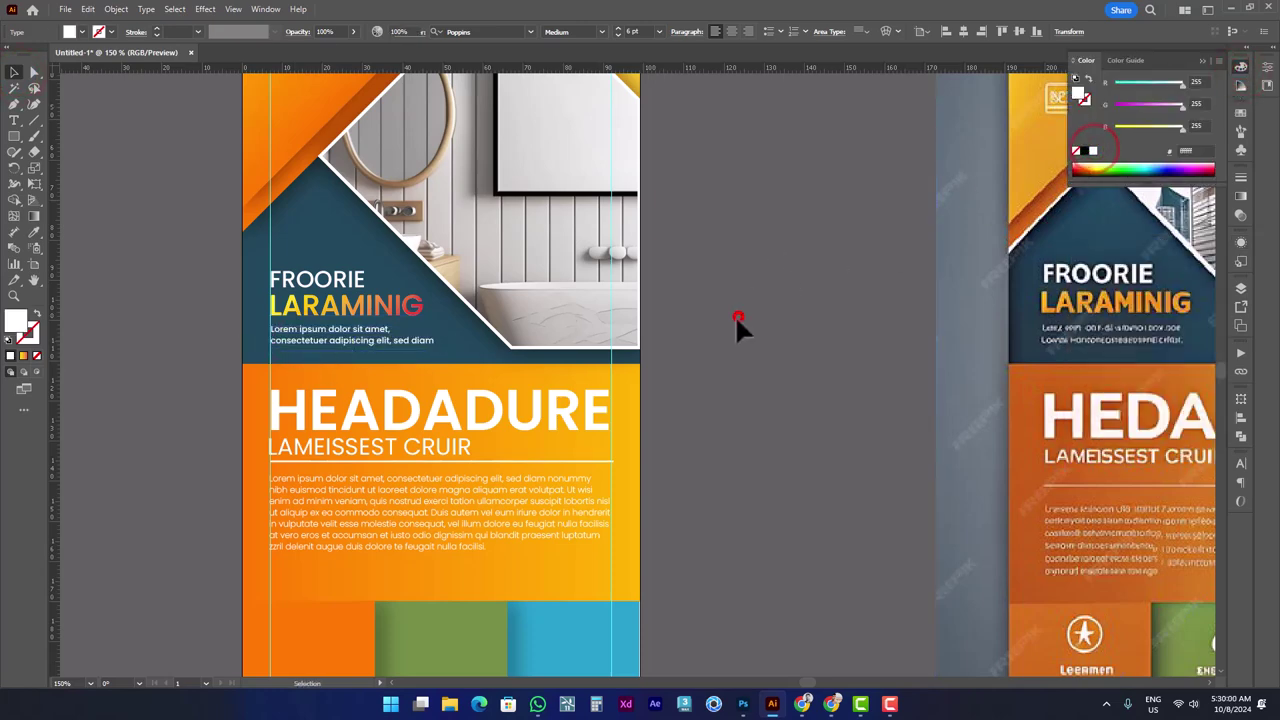
scroll(571, 337, "down", 3)
Draw a small area text box of placeholder text under the mk logo.
scroll(558, 314, "up", 1)
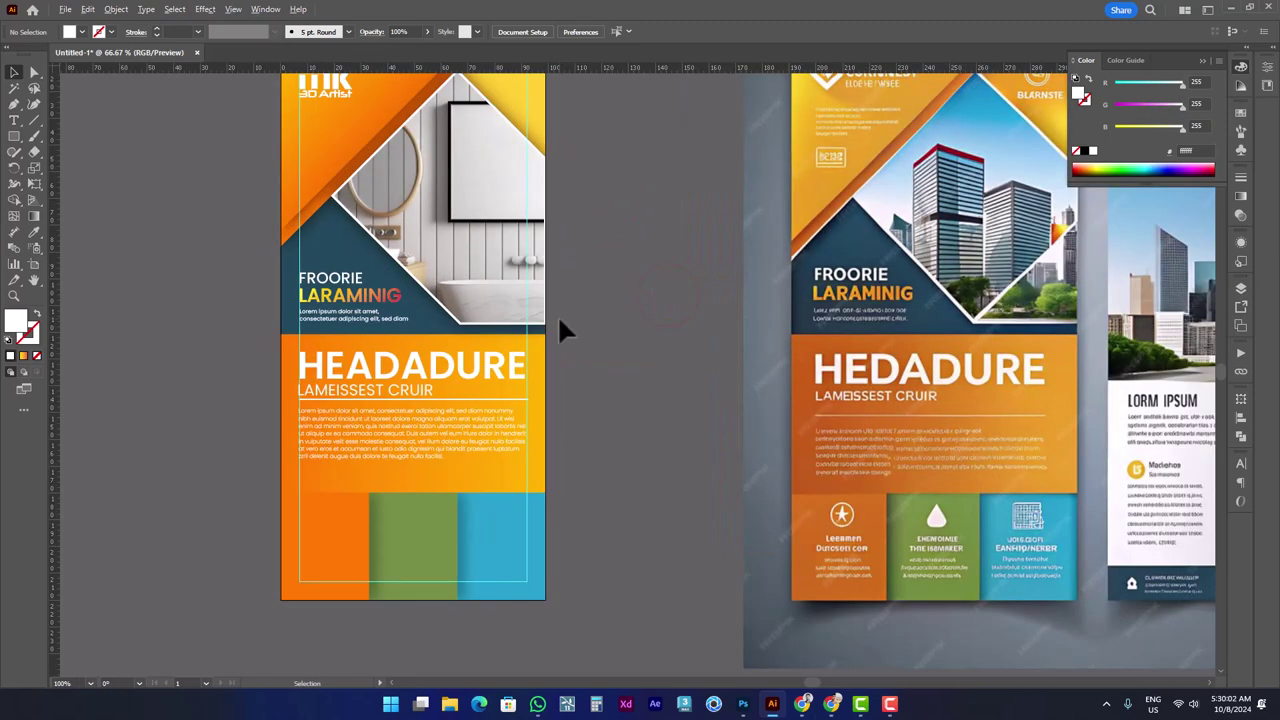
scroll(634, 360, "down", 1)
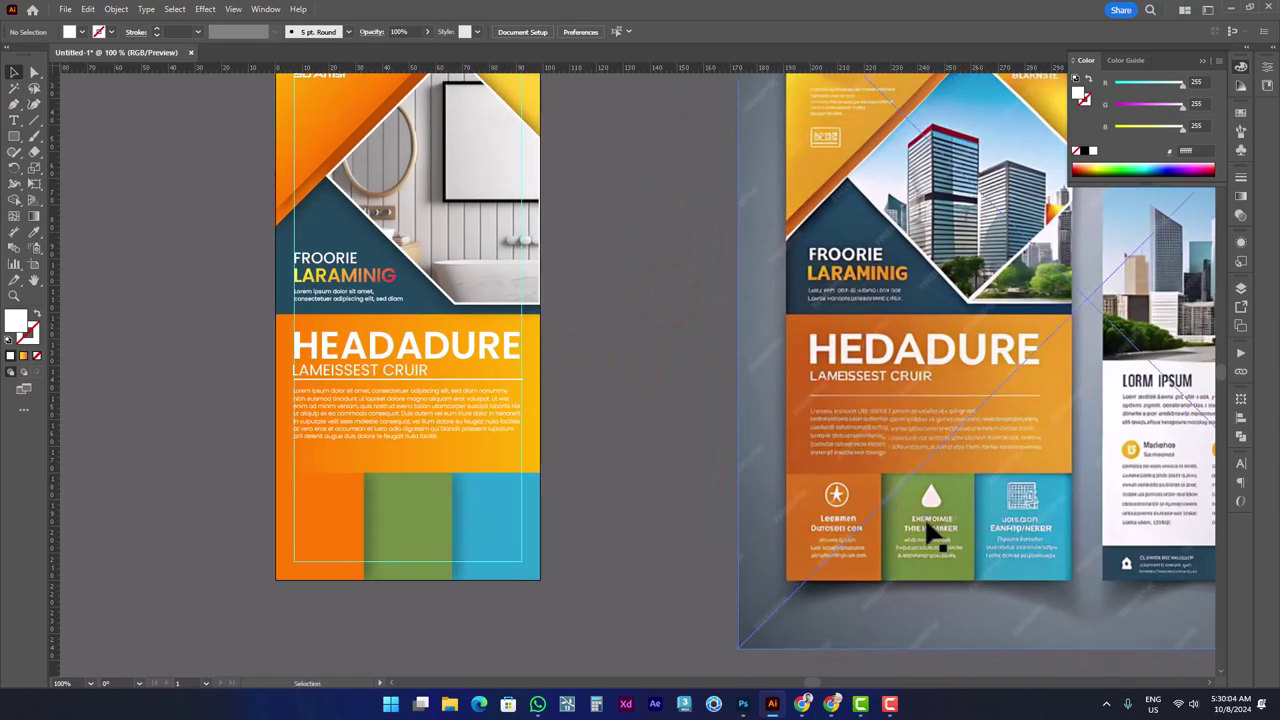
left_click_drag(634, 237, 726, 310)
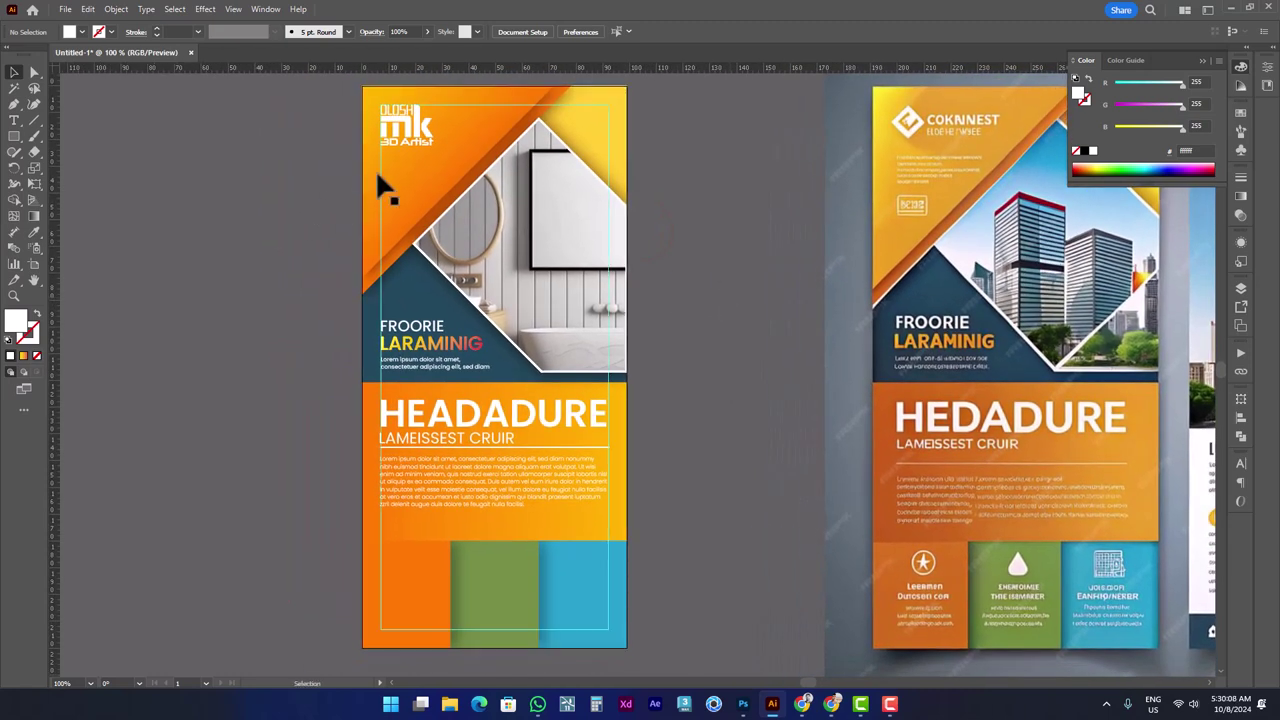
left_click(14, 120)
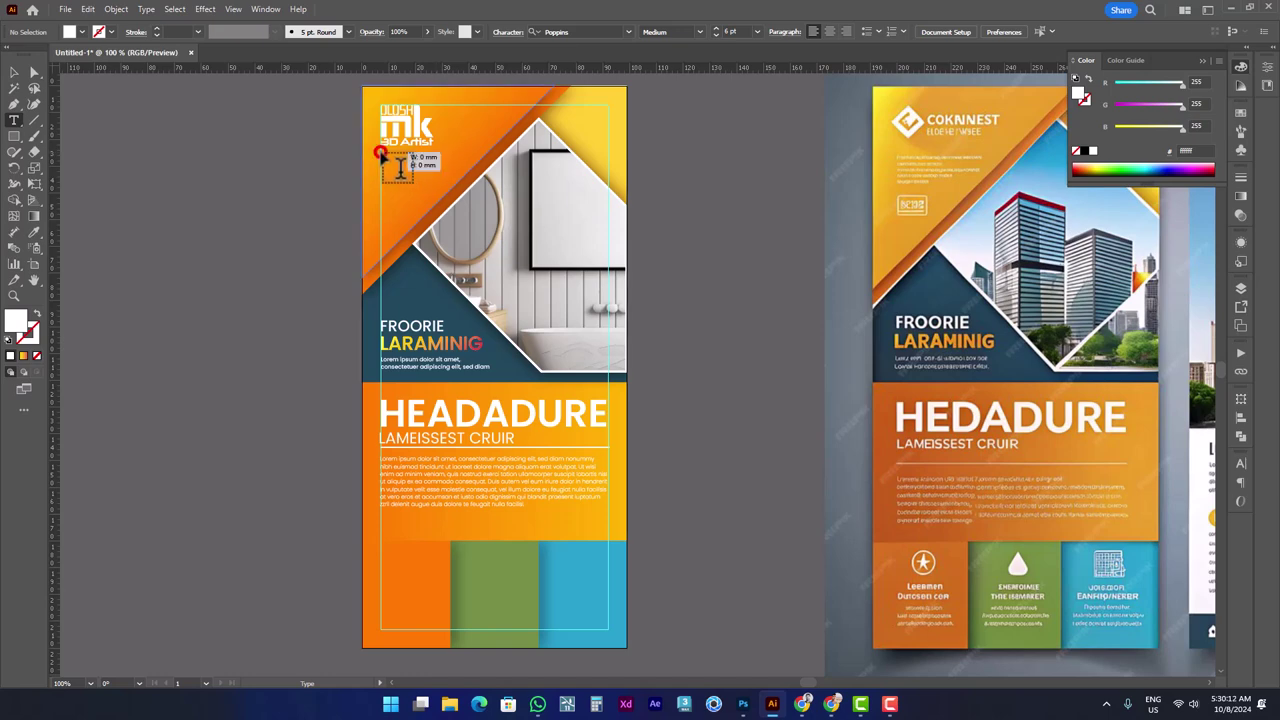
left_click_drag(381, 154, 471, 190)
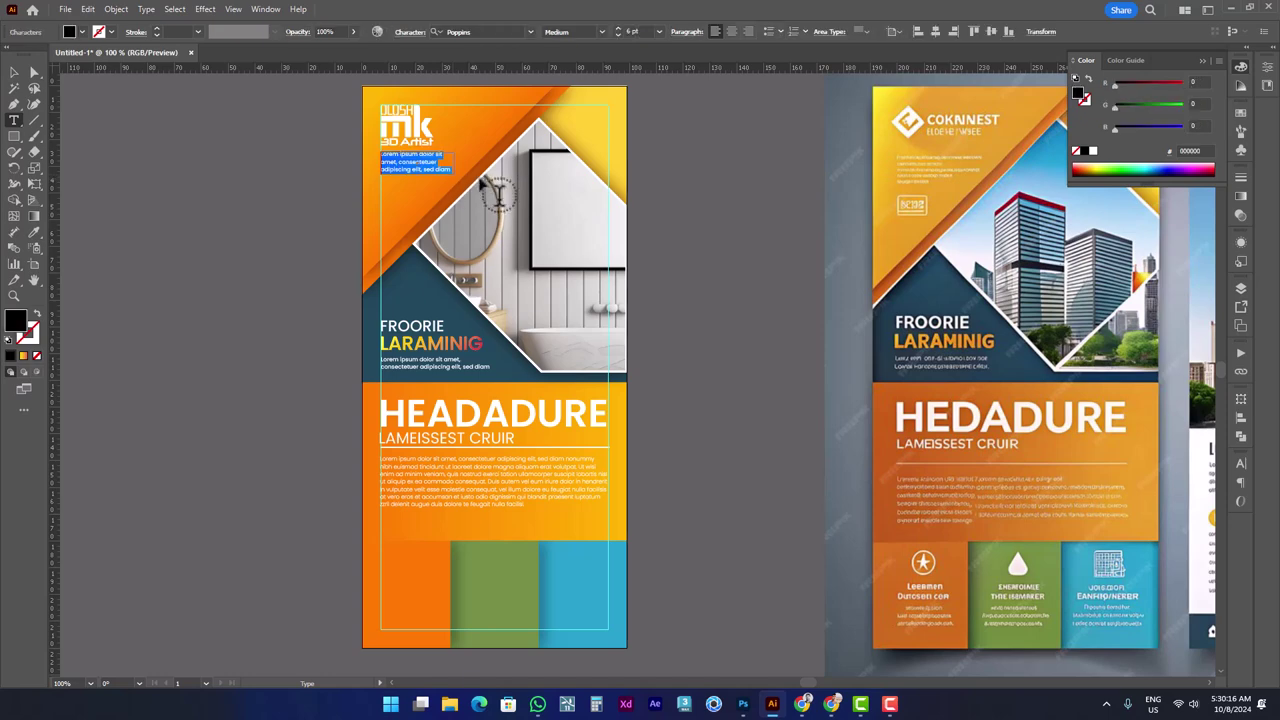
left_click(22, 73)
Fill the new three-line Lorem ipsum block under the logo white.
left_click(217, 157)
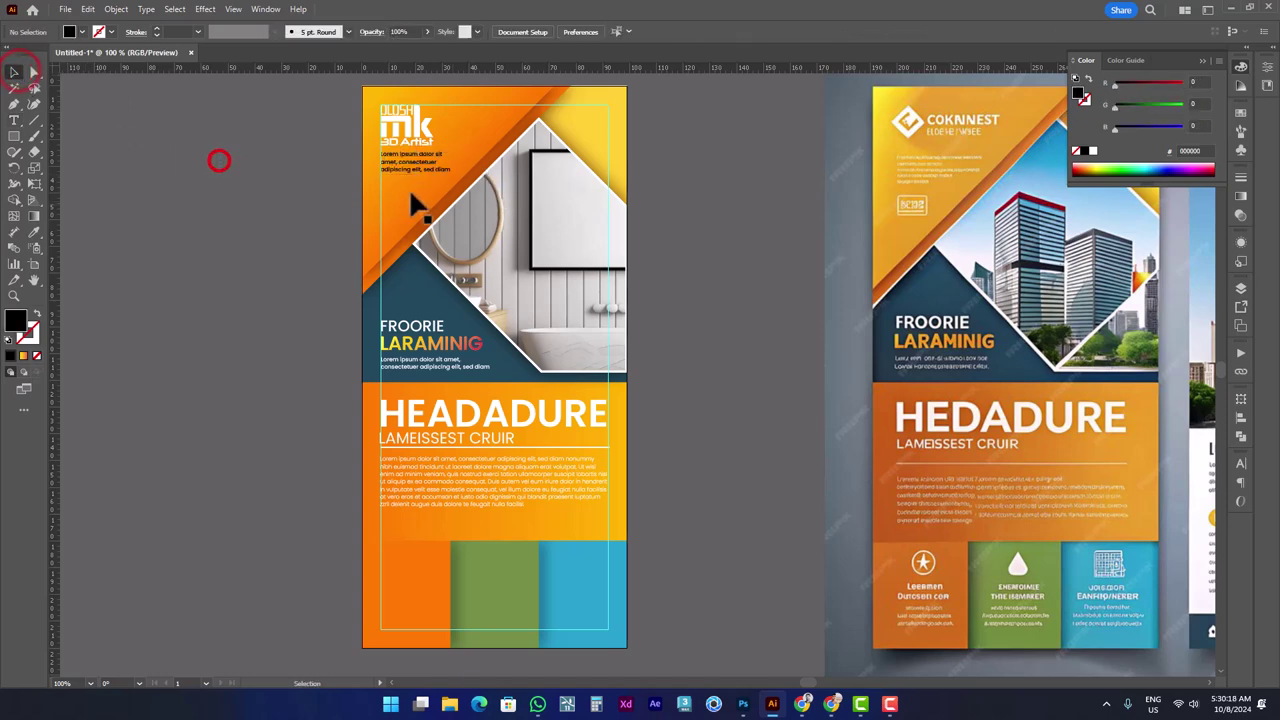
left_click(420, 170)
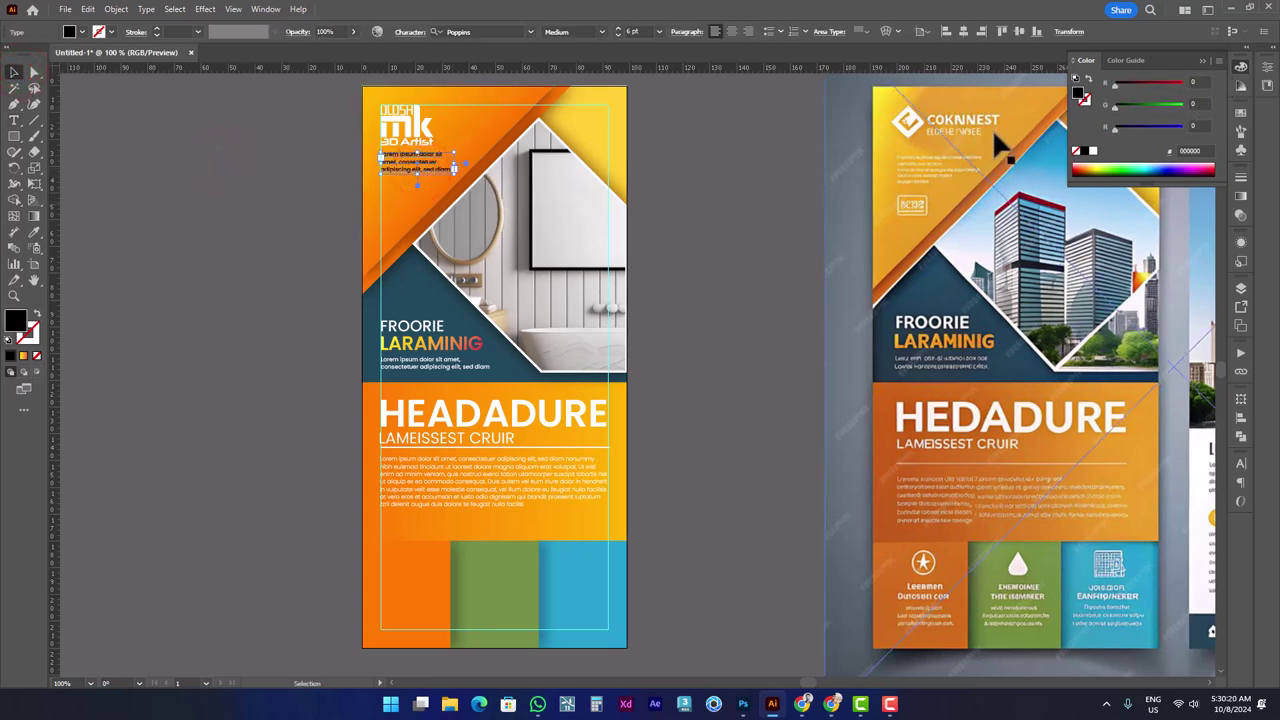
left_click(1092, 151)
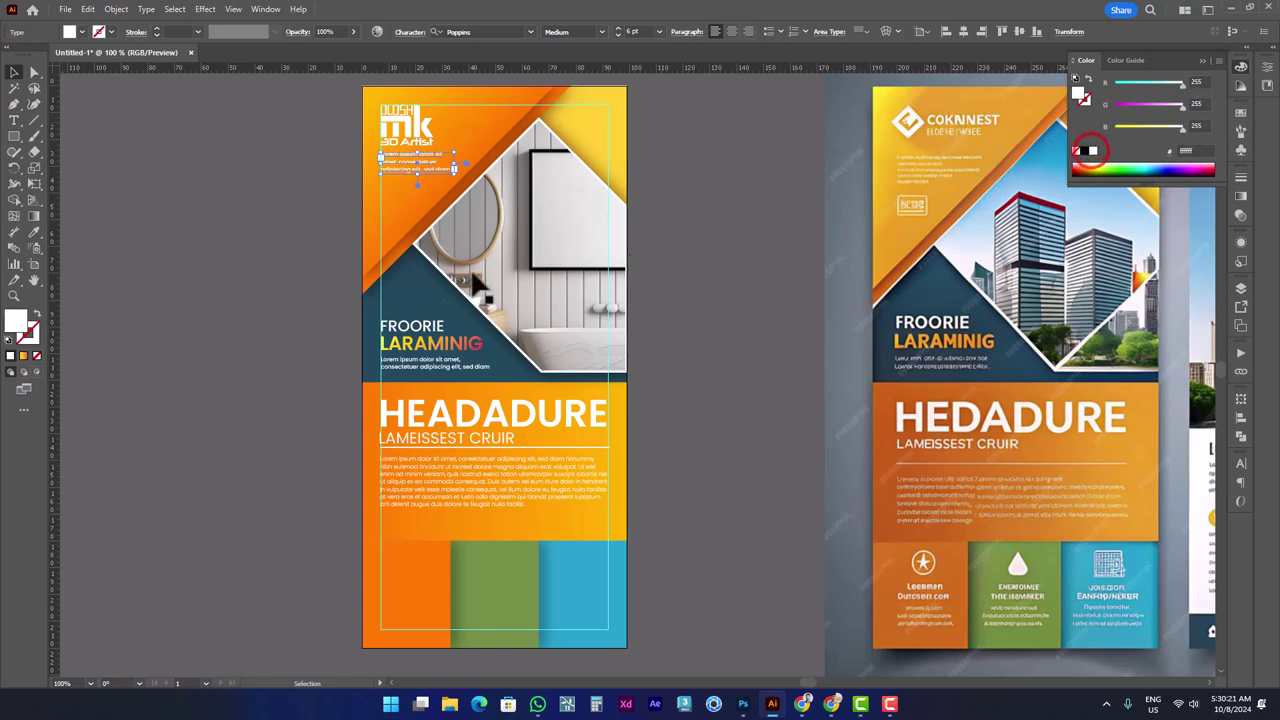
left_click(242, 262)
scroll(338, 232, "down", 1)
left_click_drag(606, 224, 686, 229)
Shift LAMEISSEST CRUIR about 0.5 mm right to line up with HEADADURE.
scroll(586, 286, "up", 1)
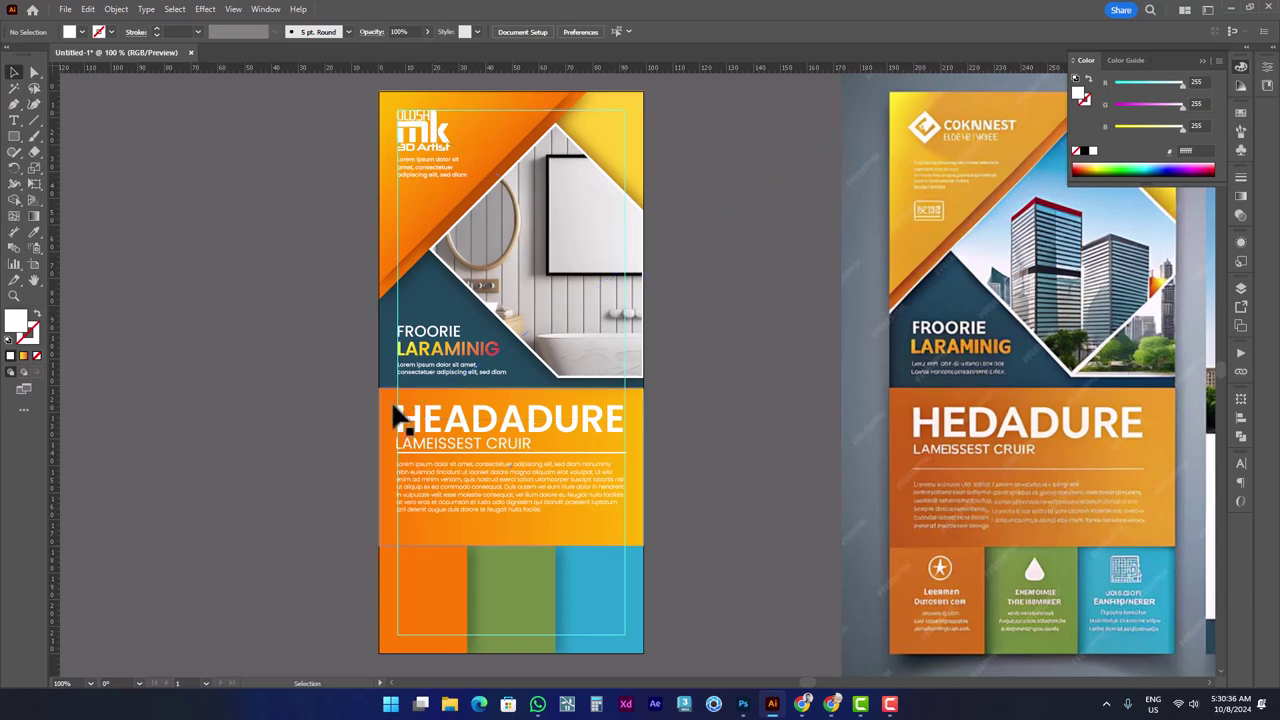
scroll(404, 430, "up", 2)
left_click_drag(415, 457, 418, 462)
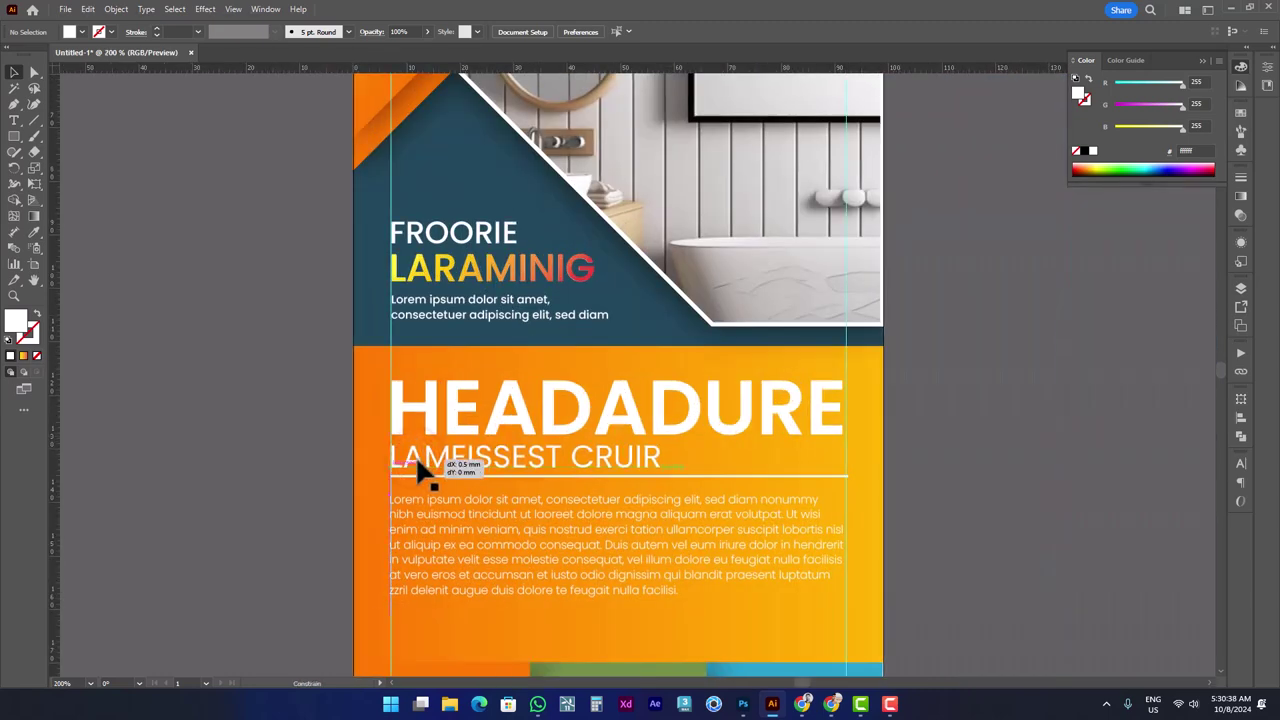
left_click(950, 398)
scroll(900, 400, "down", 1)
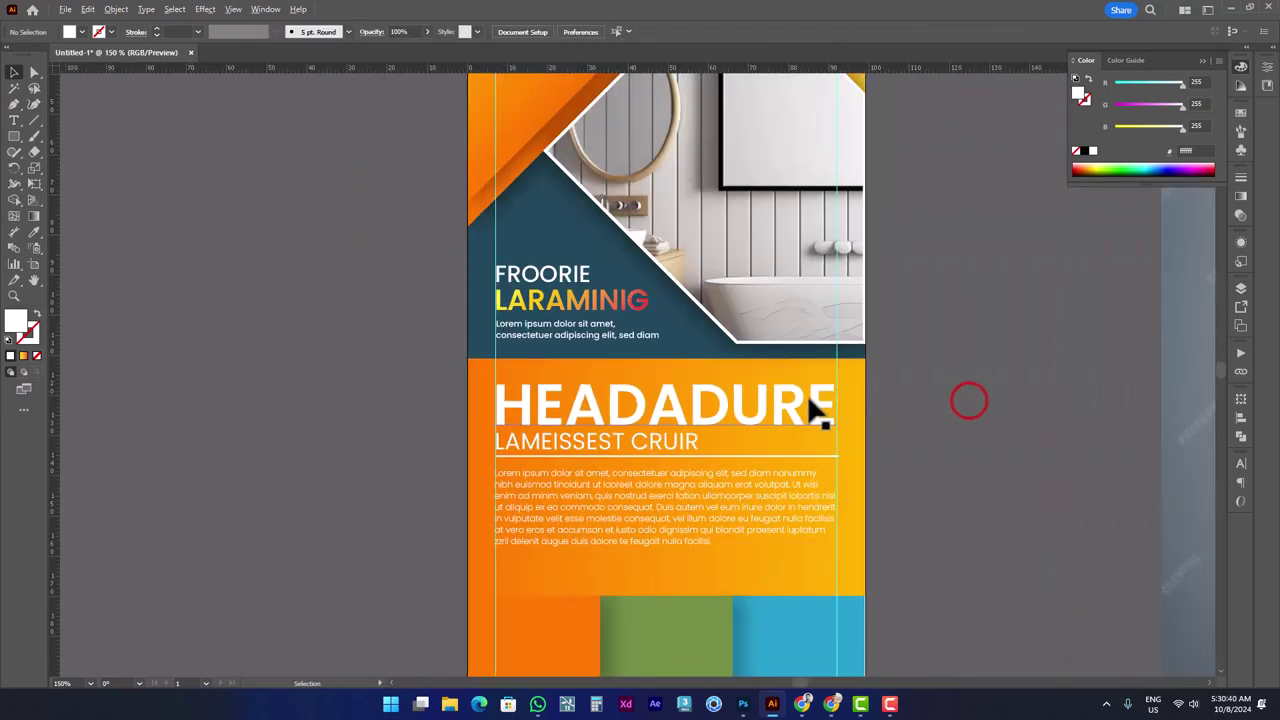
scroll(891, 367, "down", 1)
left_click_drag(1020, 370, 848, 366)
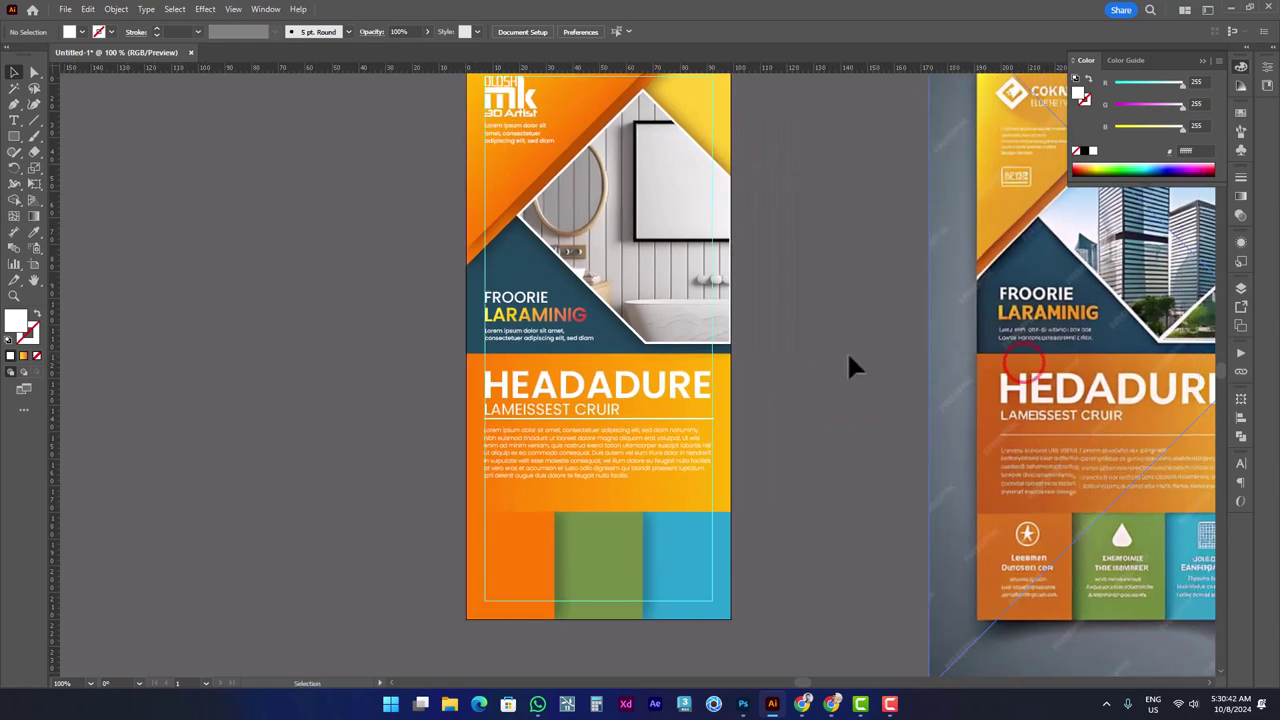
scroll(815, 350, "down", 2)
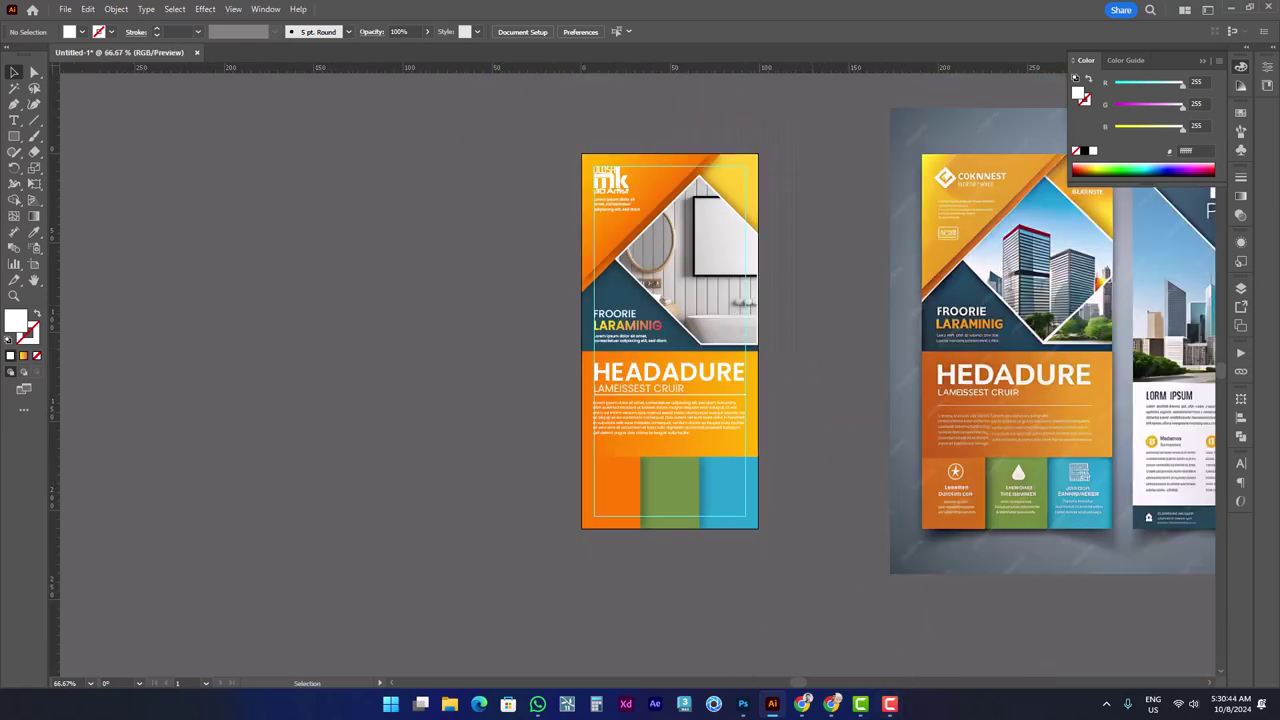